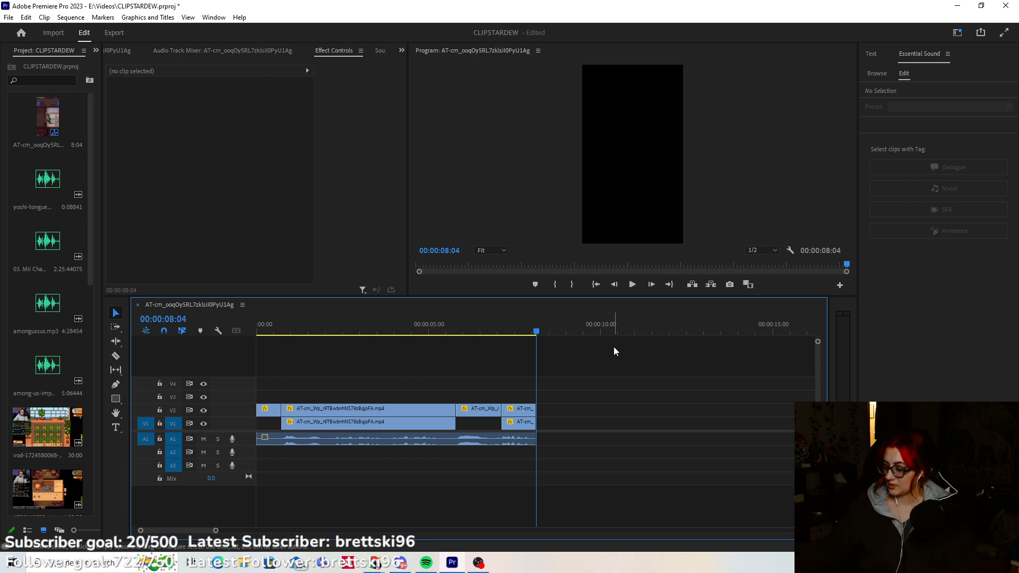
Play the edited vertical sequence from its start to its end and scrub through it again to the closing Defeat shot.
left_click(598, 285)
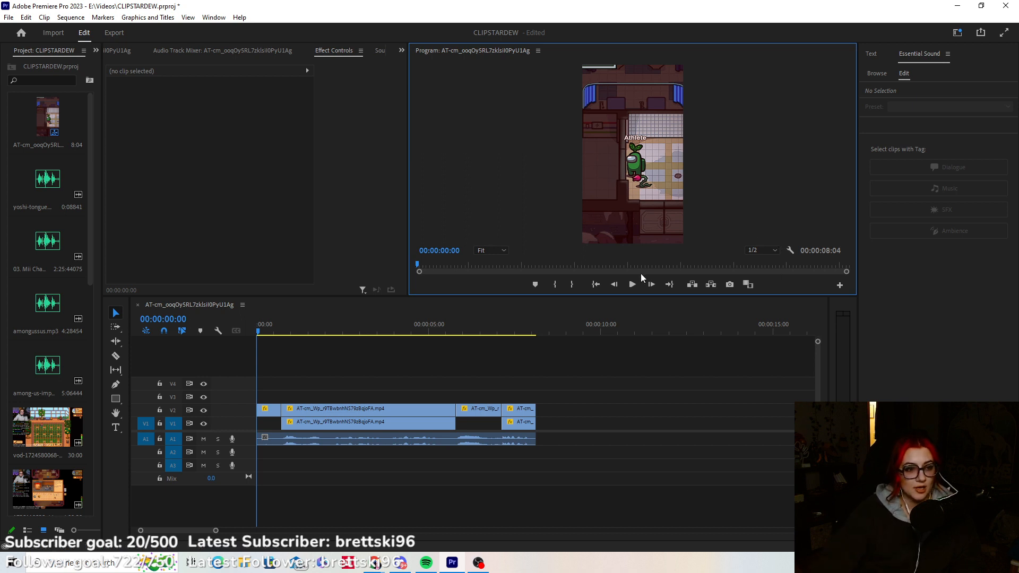
left_click(632, 284)
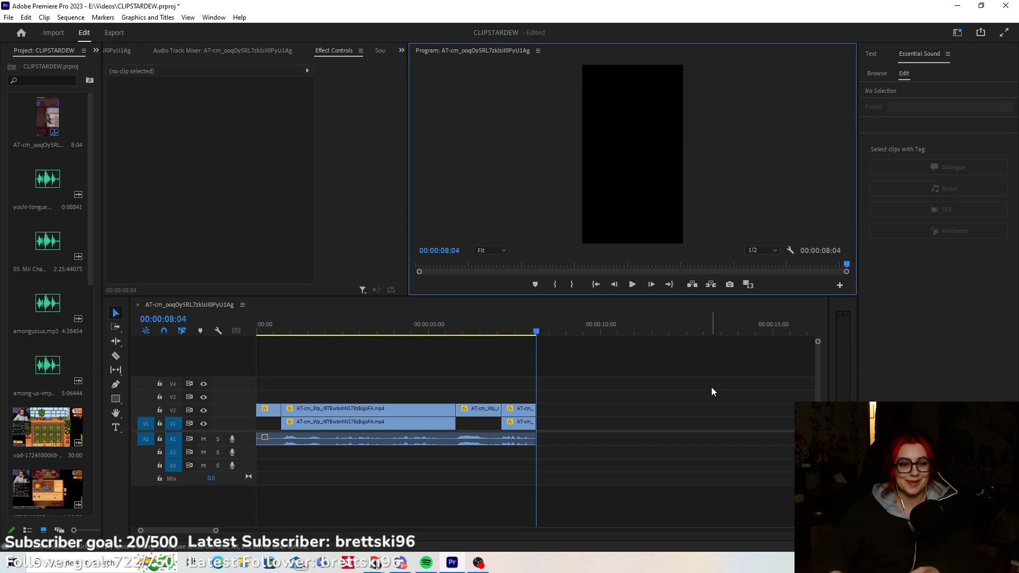
left_click(595, 286)
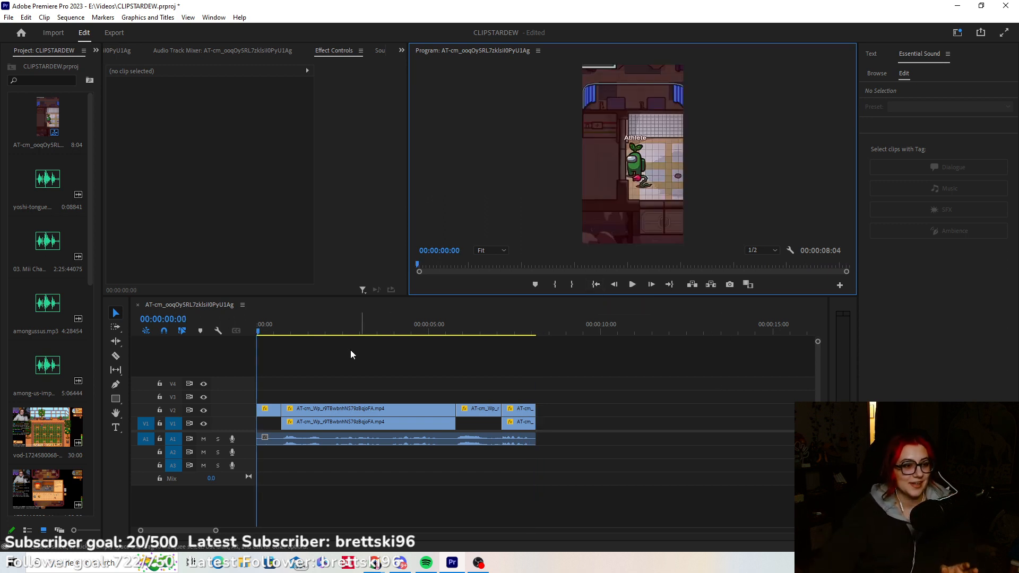
left_click_drag(282, 317, 523, 332)
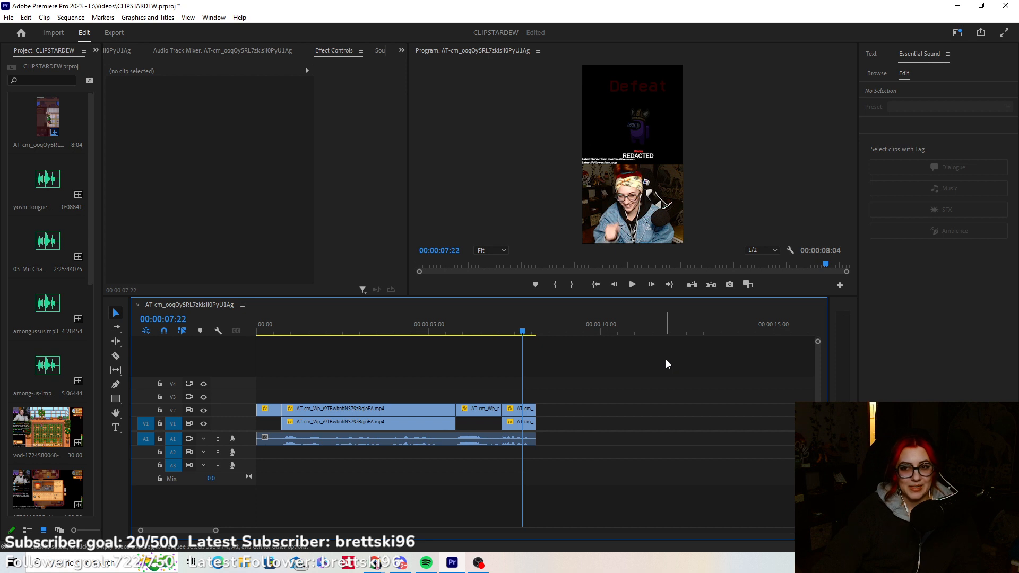
Compare the framing of the opening shot, the split-screen section, the full-frame gameplay section and the ending in the preview.
left_click(268, 325)
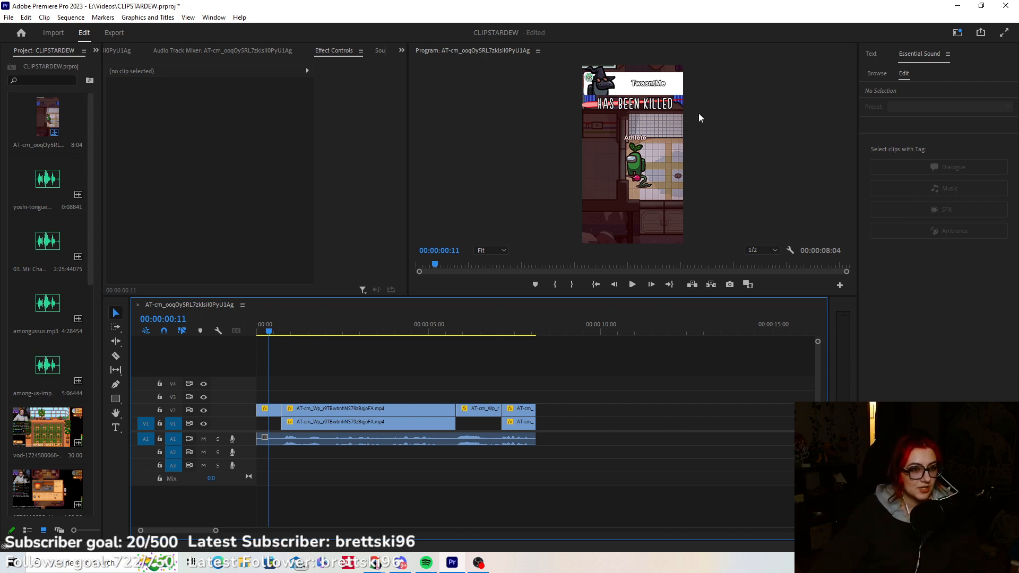
left_click(317, 333)
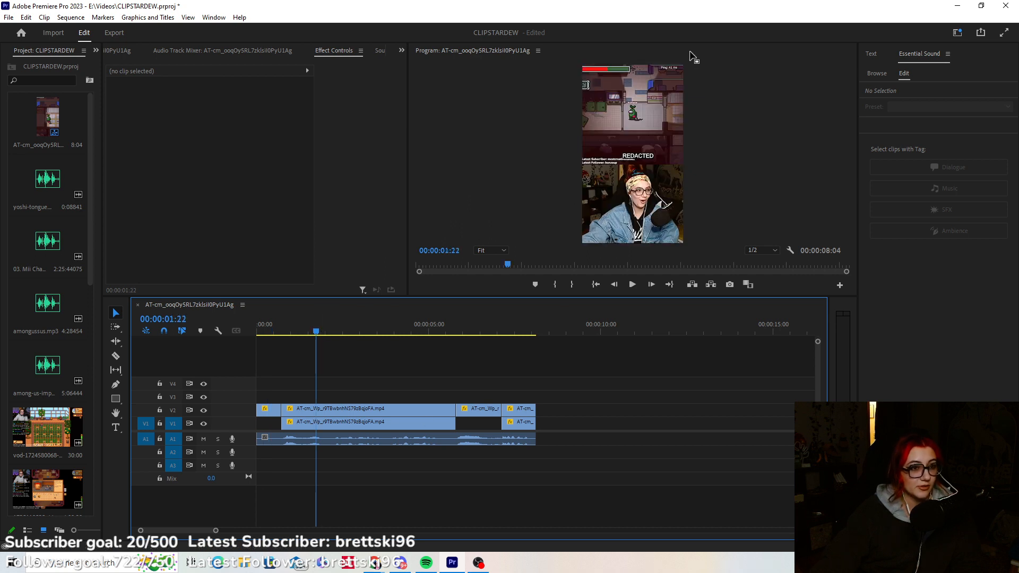
left_click(472, 325)
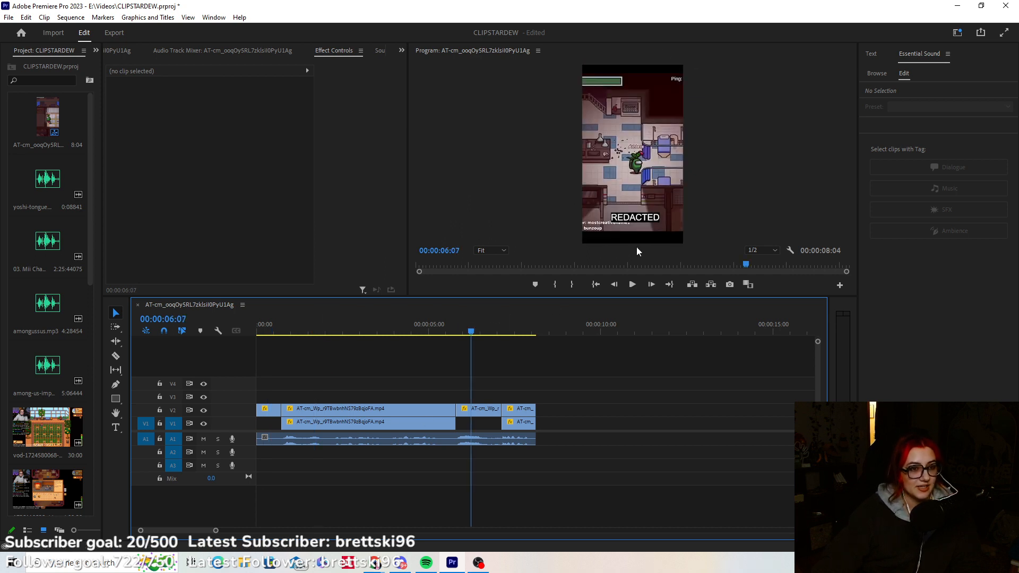
left_click(518, 324)
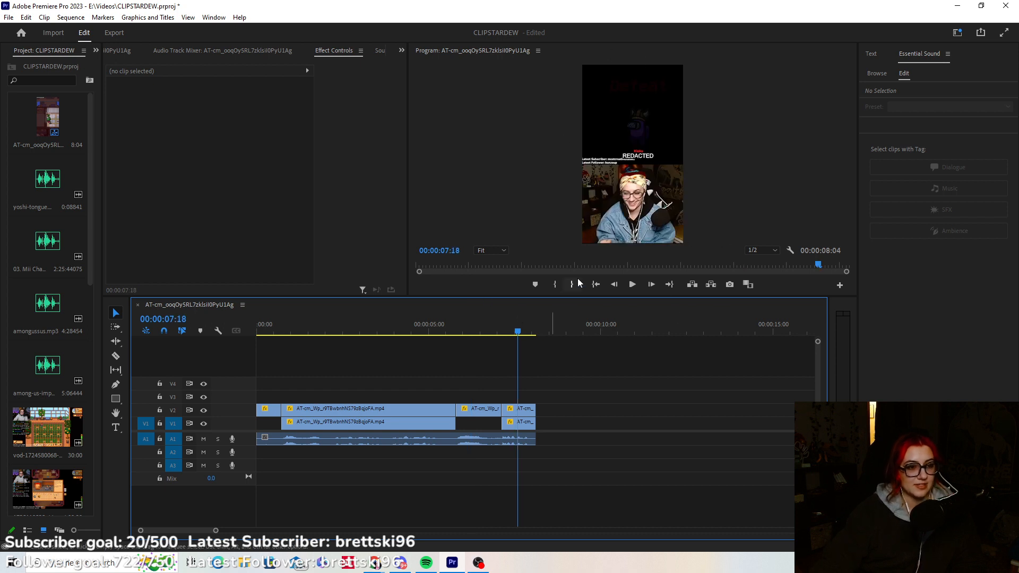
Inspect the Motion settings of the two stacked split-screen clips on V2 and V1 and of the opening clip.
left_click(595, 284)
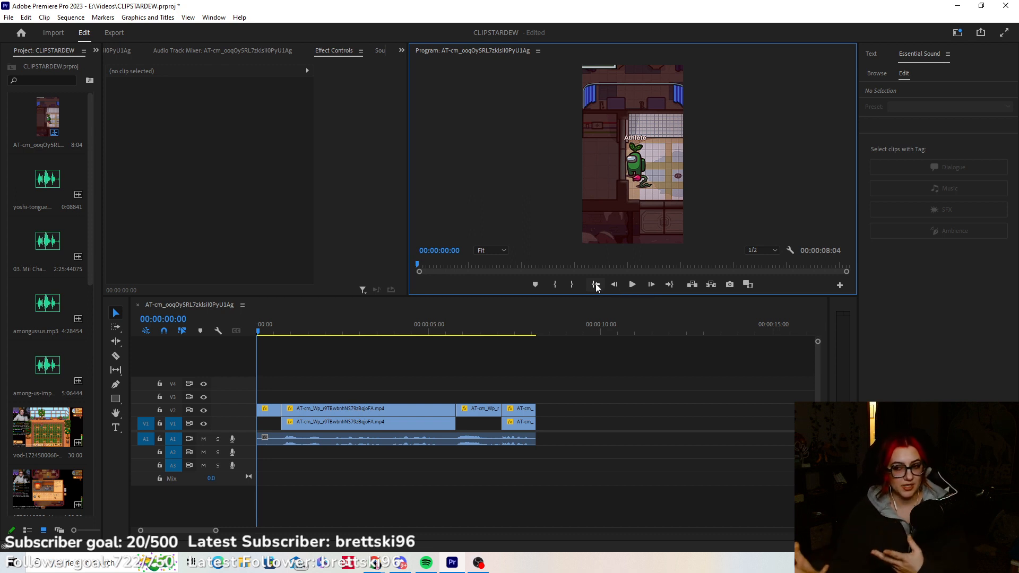
left_click(268, 327)
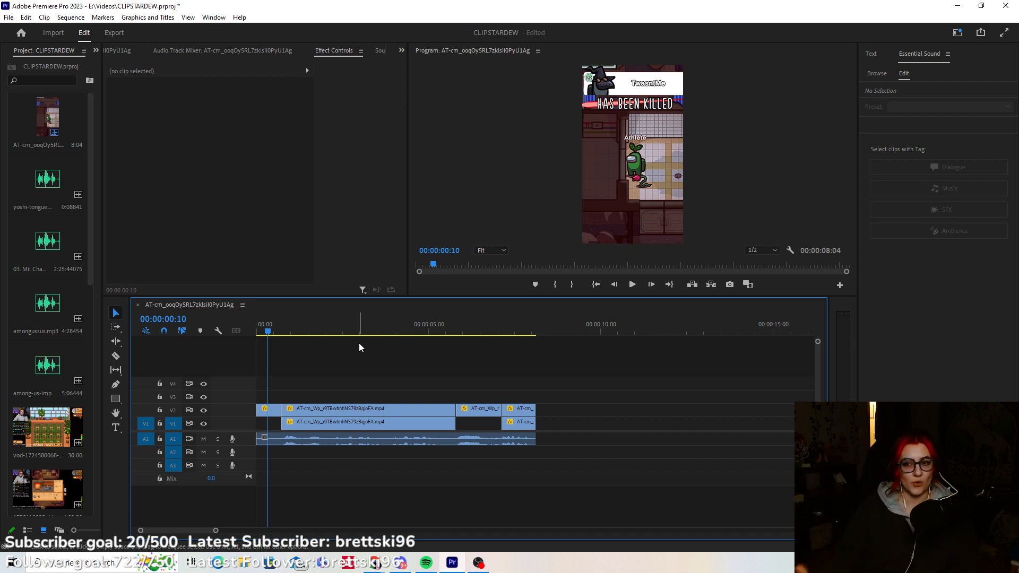
left_click(309, 328)
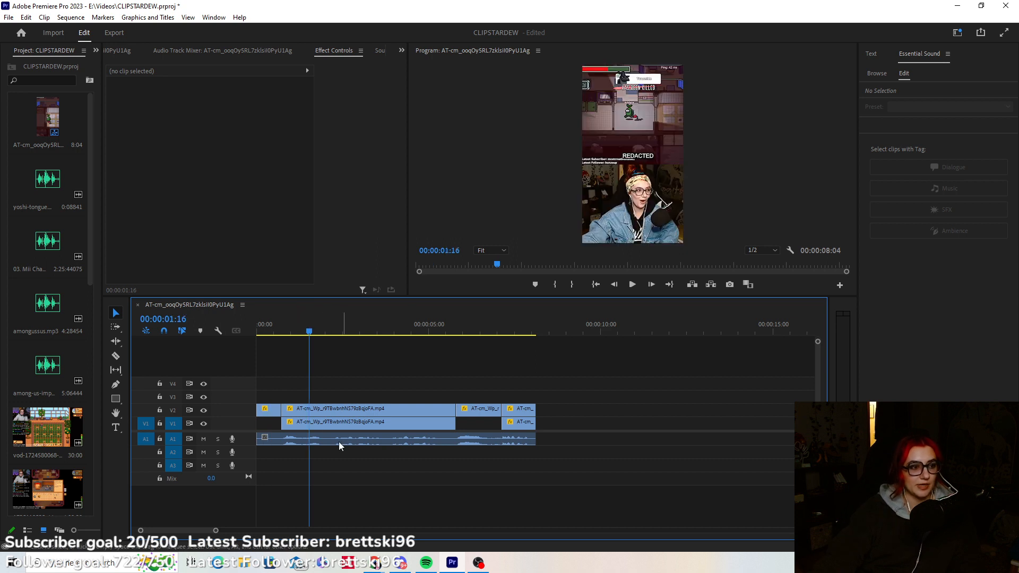
left_click(317, 410)
left_click(321, 424)
left_click(315, 413)
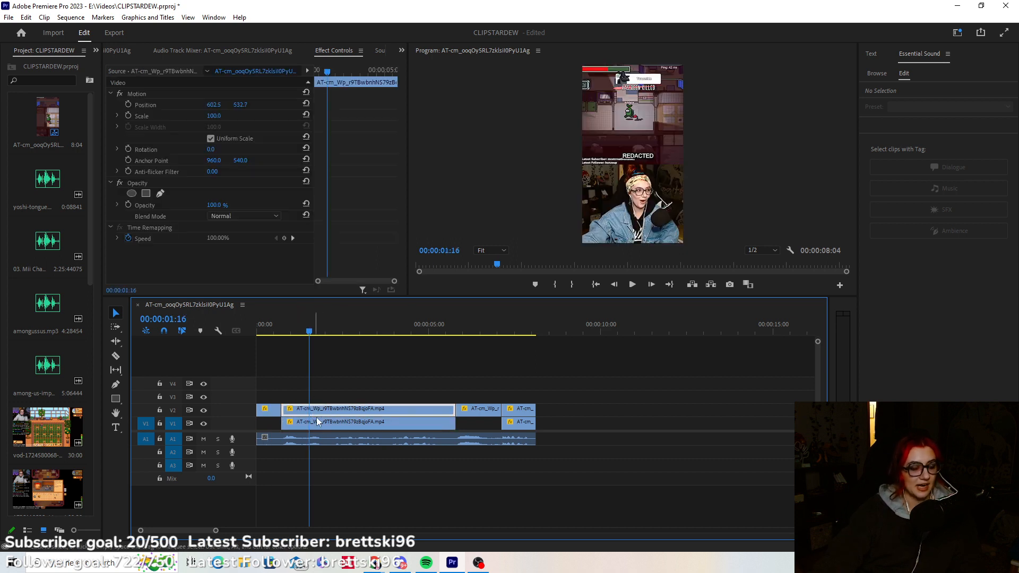
left_click(318, 424)
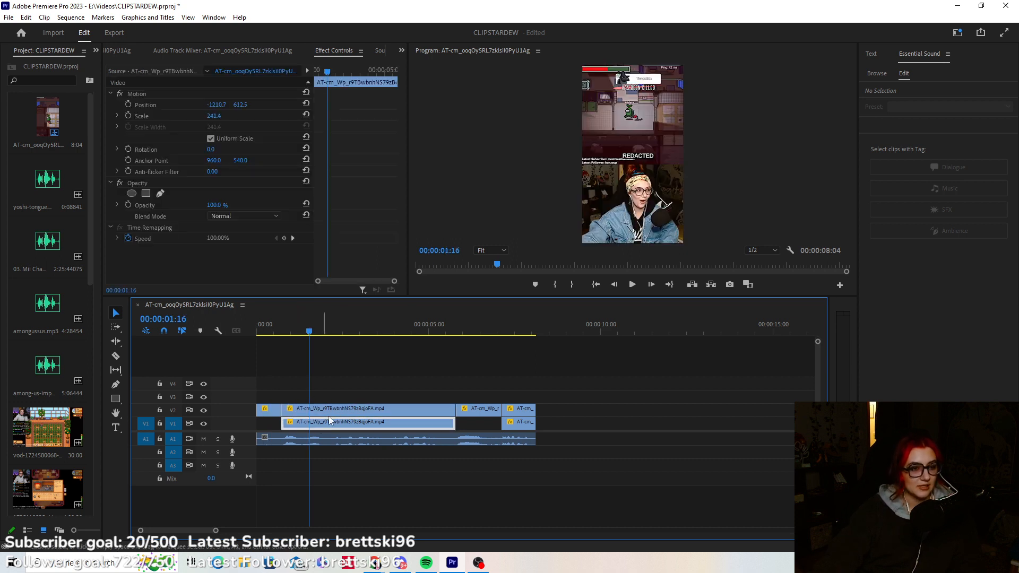
left_click(267, 337)
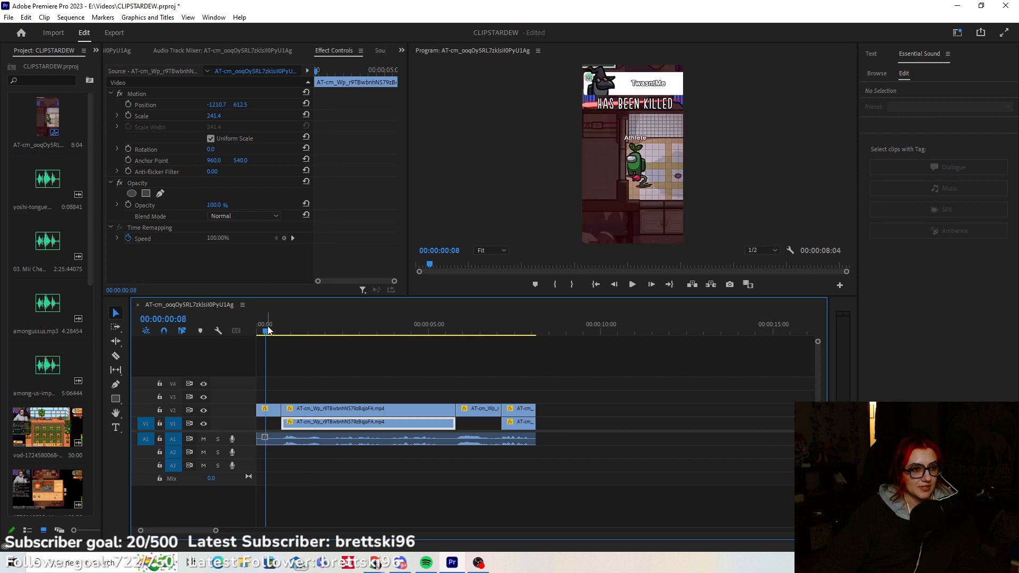
left_click(268, 411)
Compare frames from the split-screen section, the second full-frame gameplay clip and the opening shot.
left_click(365, 331)
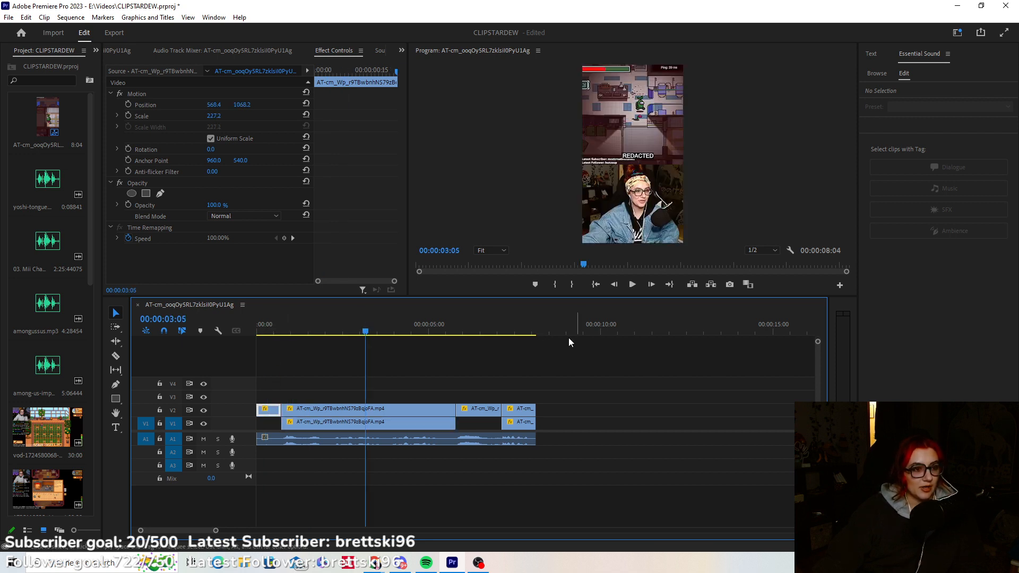
left_click(481, 332)
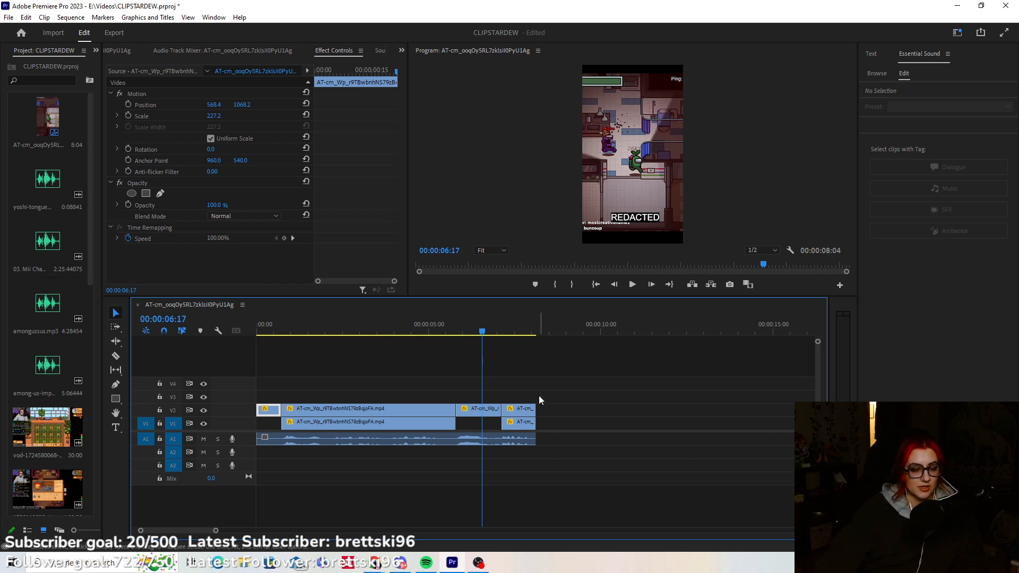
left_click(520, 319)
left_click(490, 319)
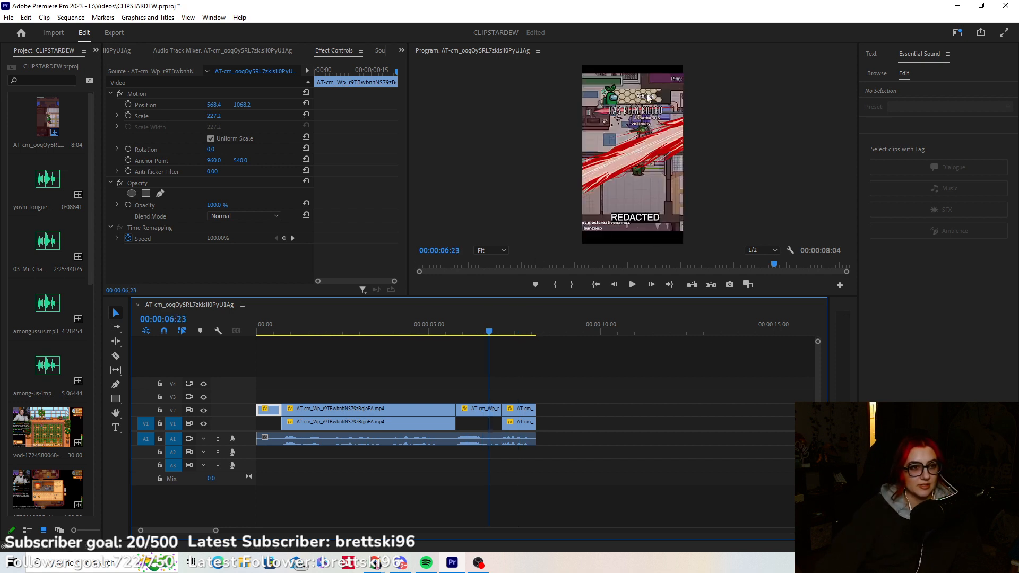
left_click(274, 322)
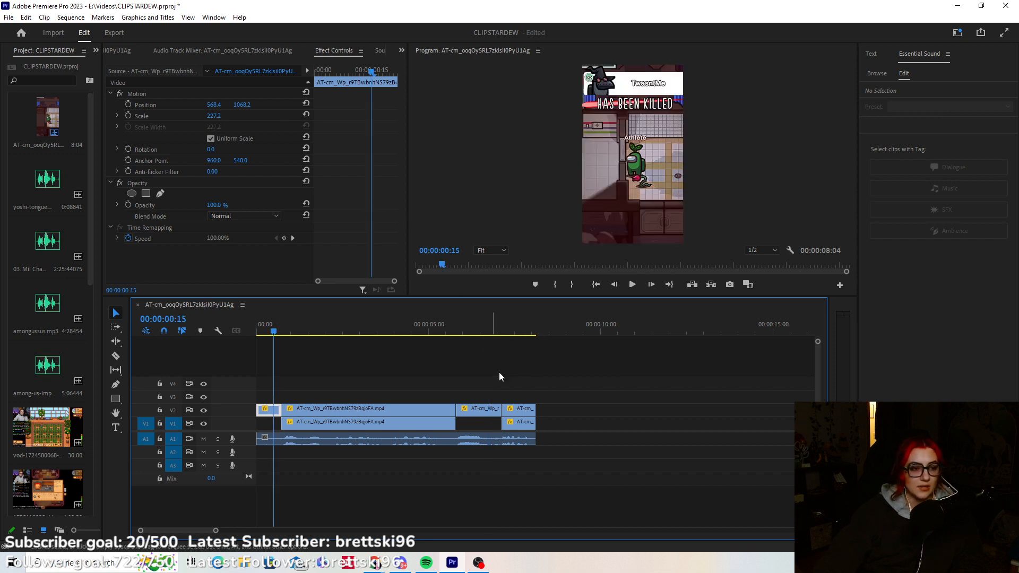
left_click(469, 323)
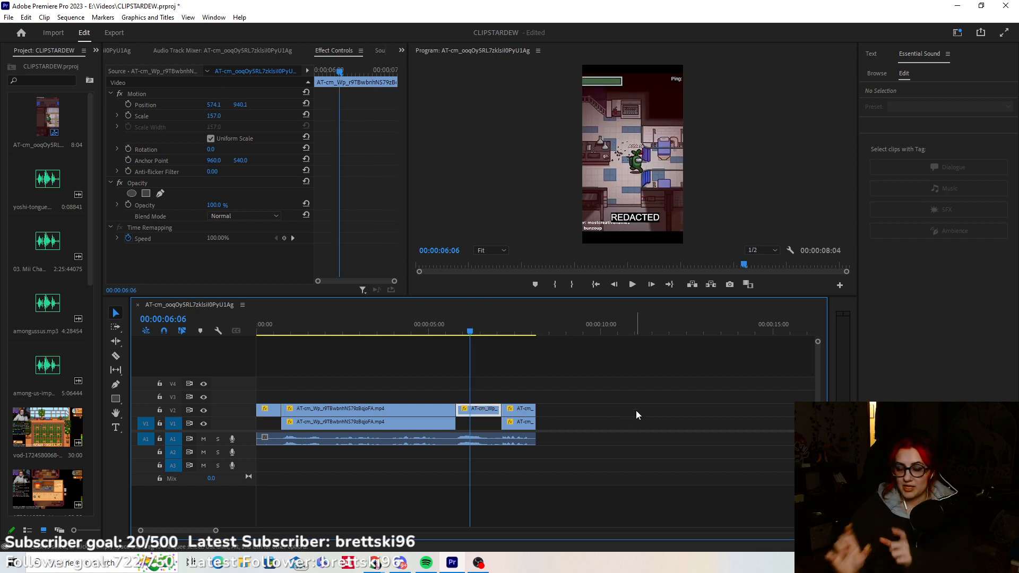
Review the sequence from its beginning, stopping once in the opening, the split-screen part, the gameplay close-up and the Defeat ending.
left_click(595, 283)
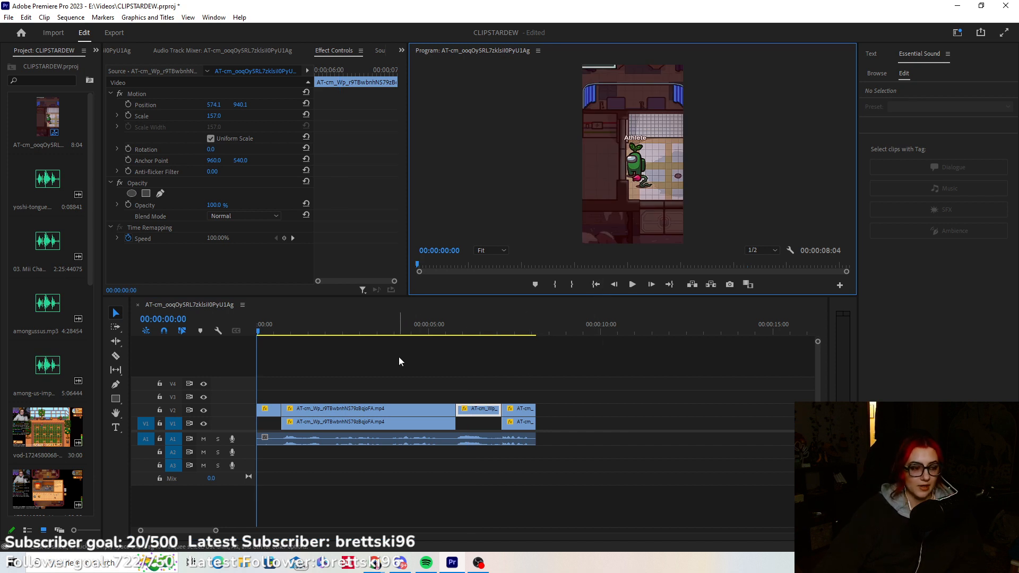
left_click(268, 321)
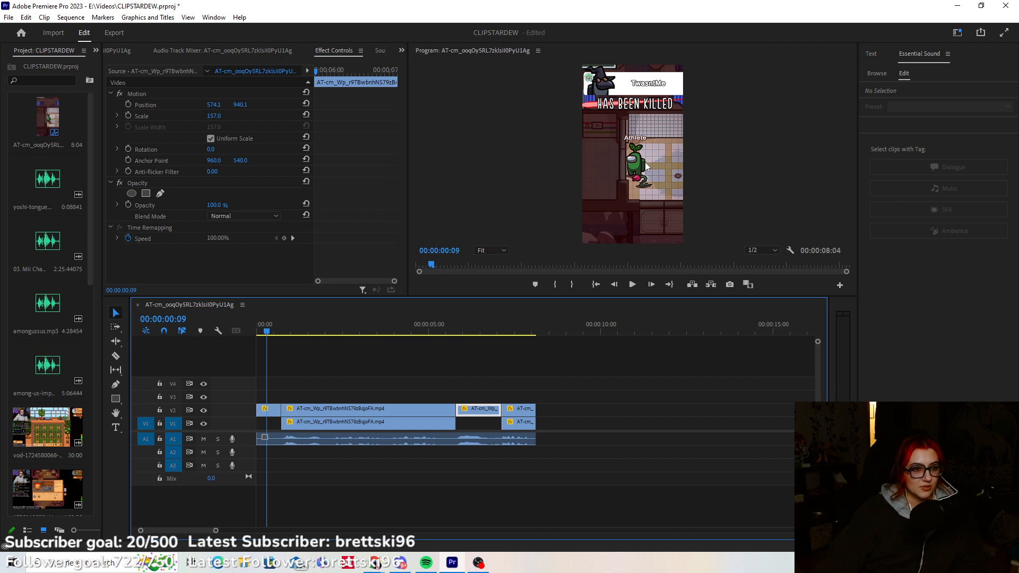
left_click(371, 324)
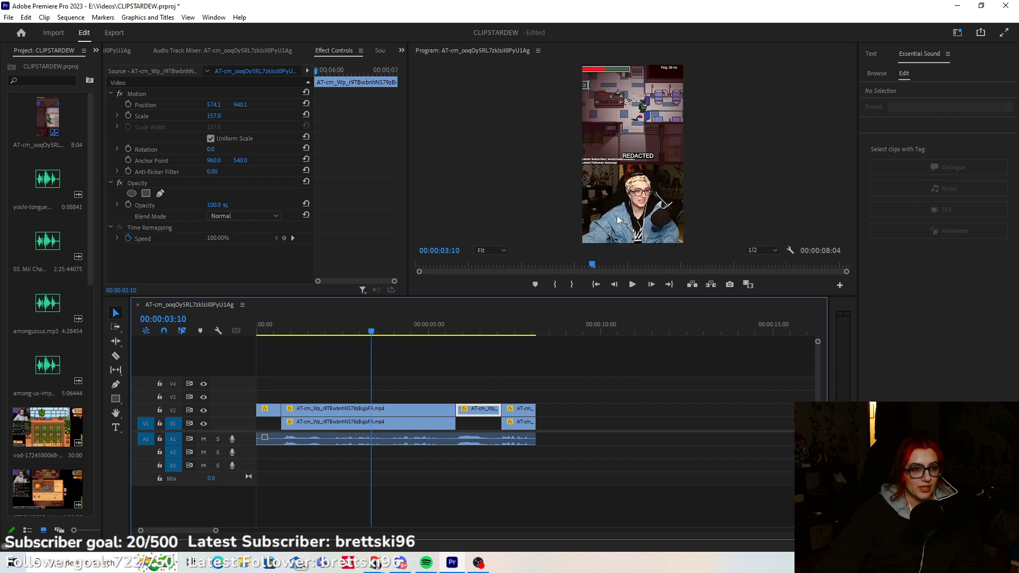
left_click(479, 321)
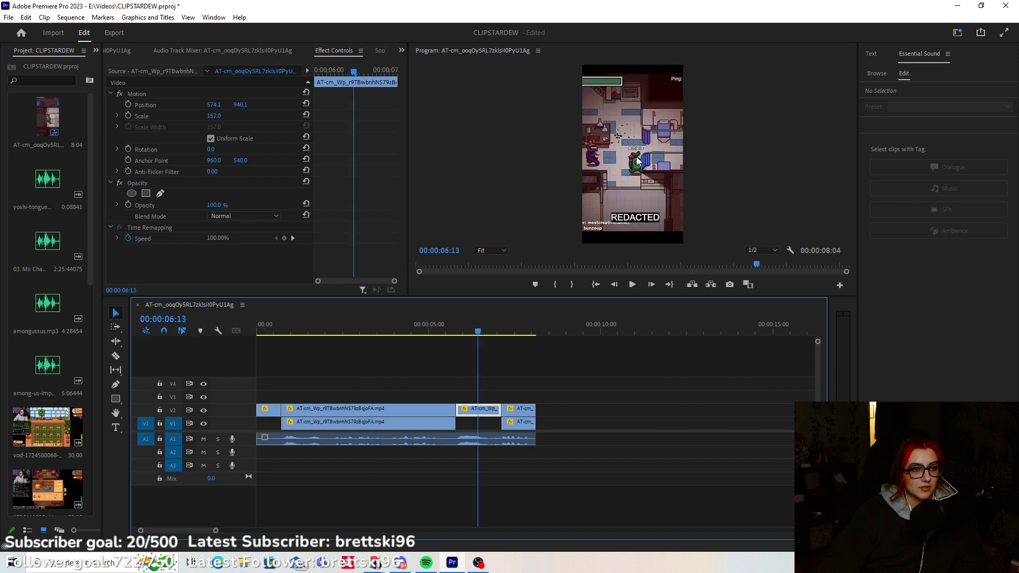
left_click(525, 329)
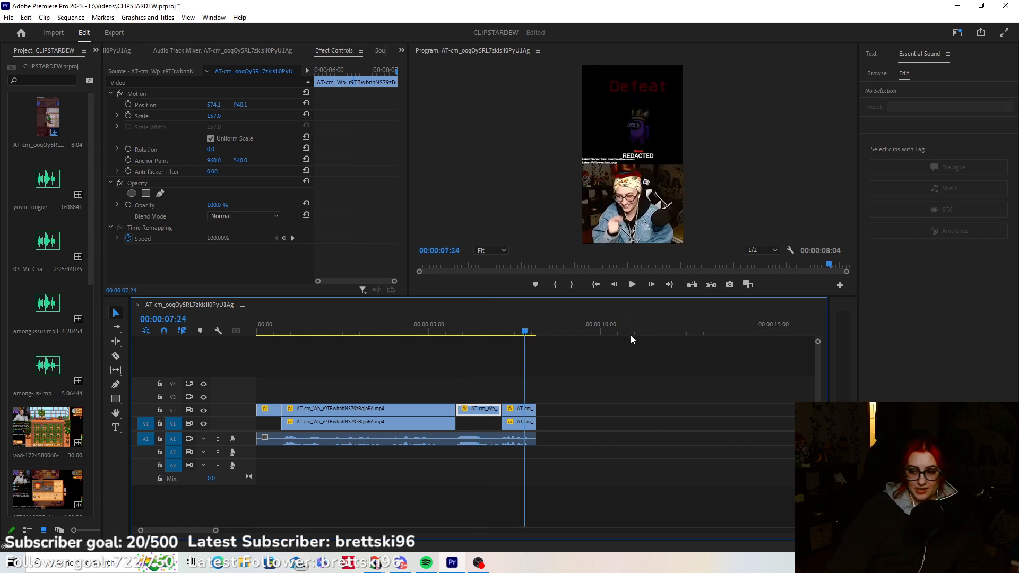
Replay the full sequence from the beginning and preview two points in the split-screen section.
left_click(596, 284)
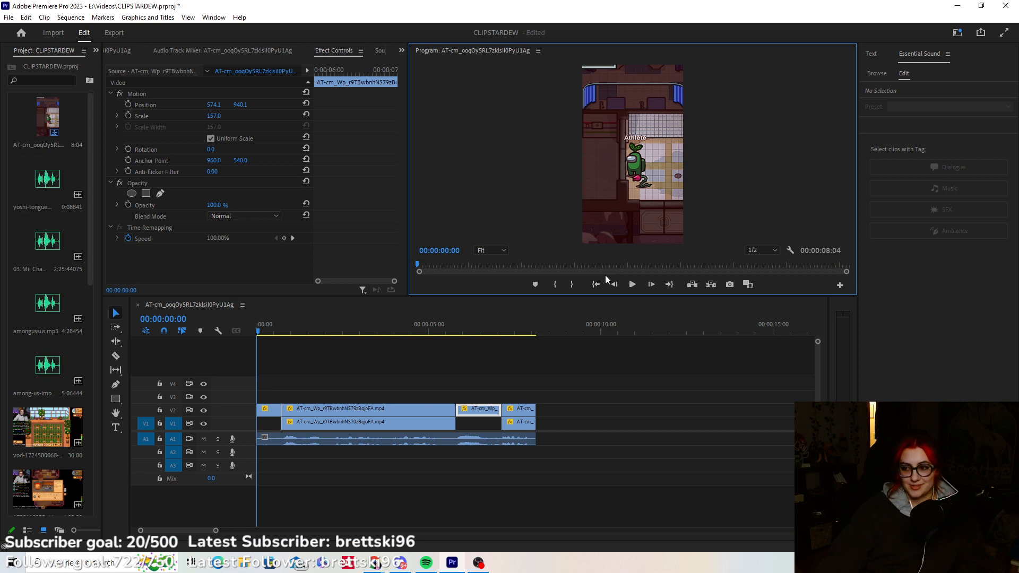
left_click(635, 284)
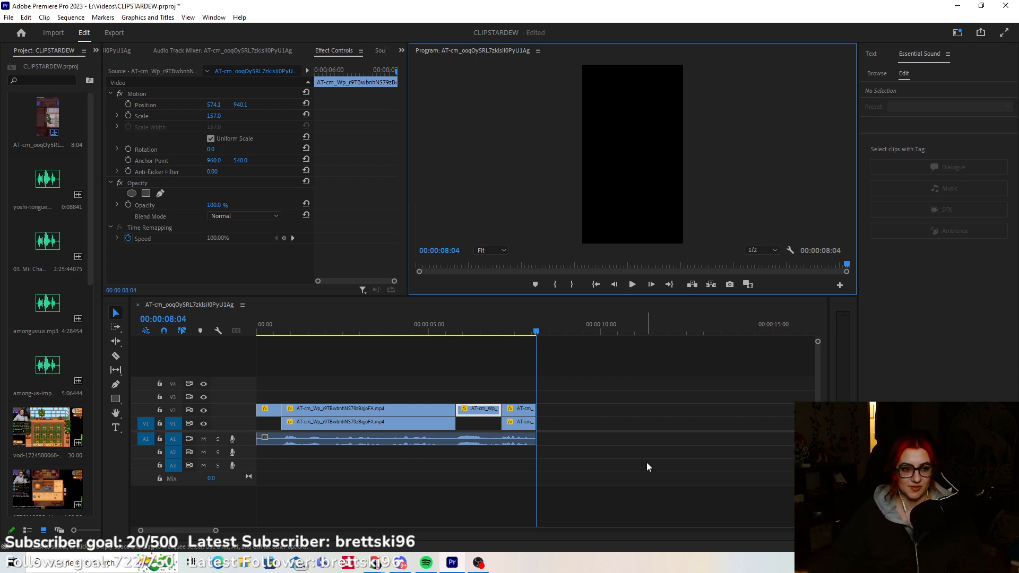
left_click(596, 284)
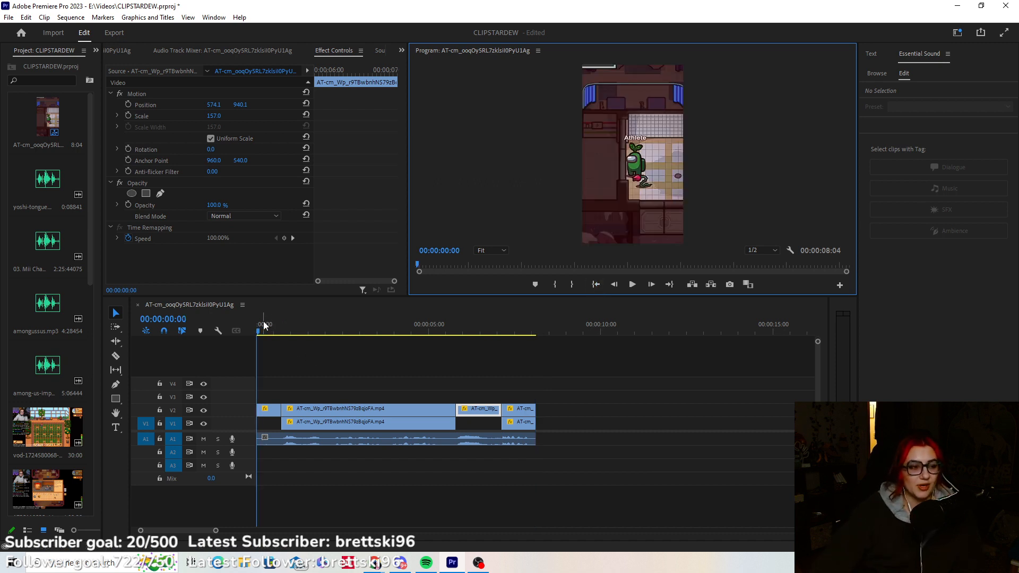
left_click(319, 328)
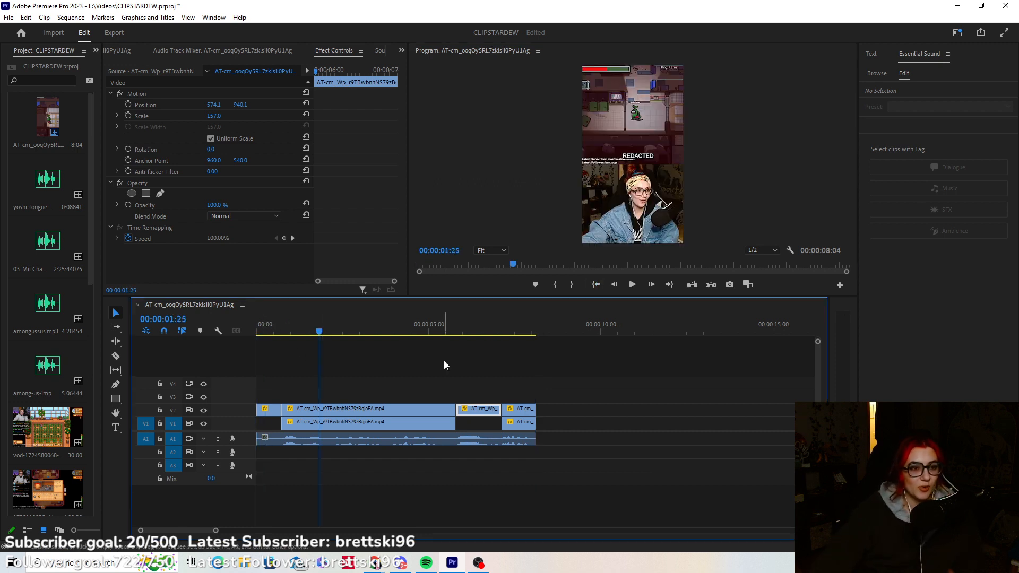
left_click(387, 332)
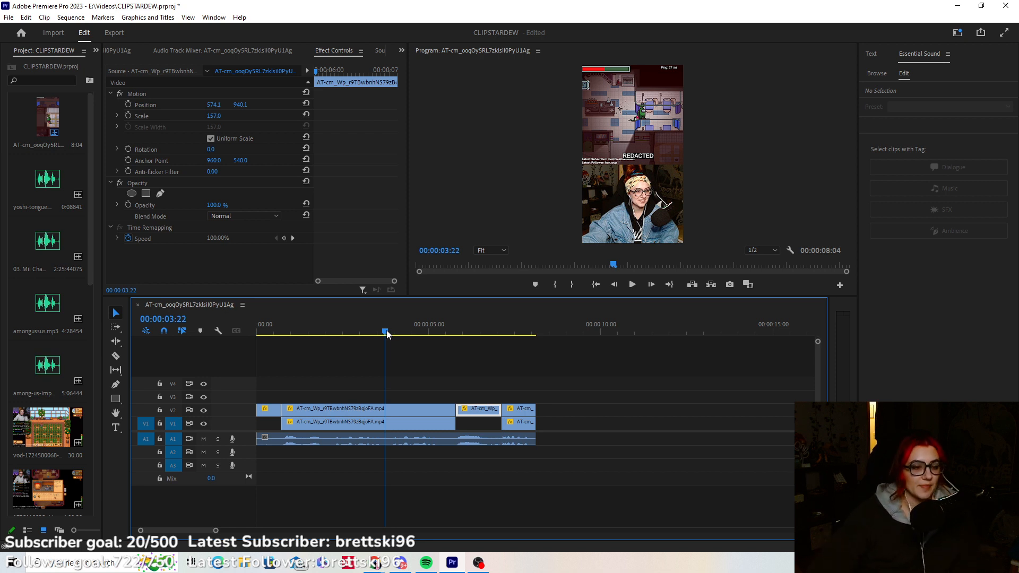
Switch to the Chrome window showing Pretzel Rocks and open Twitch in a new tab.
left_click(378, 564)
left_click(294, 519)
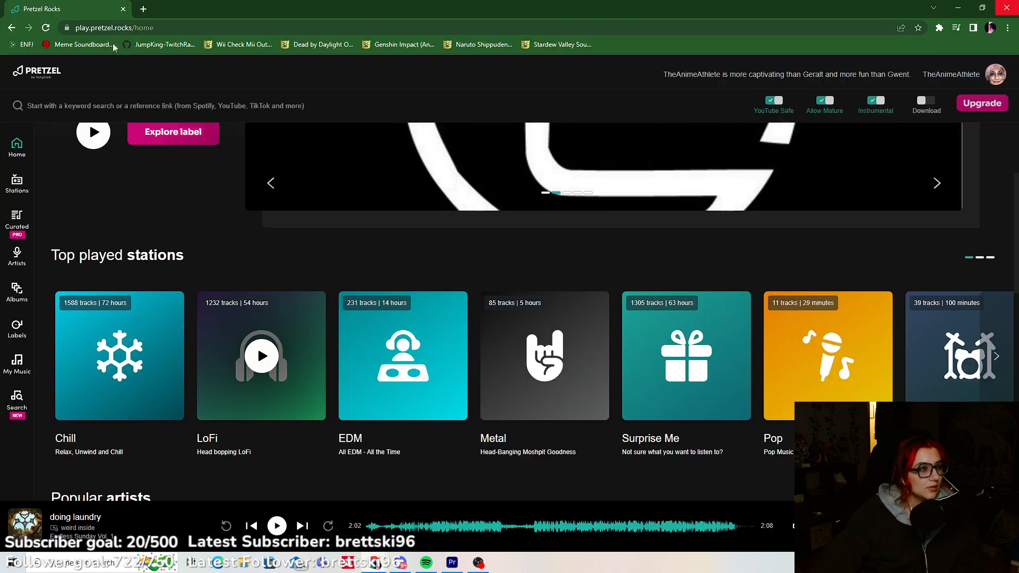
left_click(143, 9)
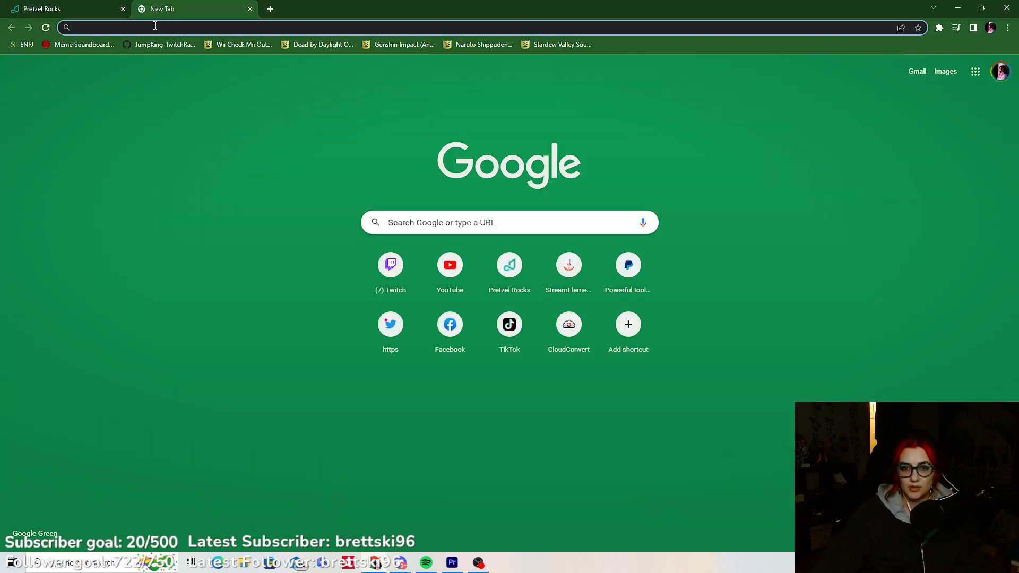
left_click(391, 268)
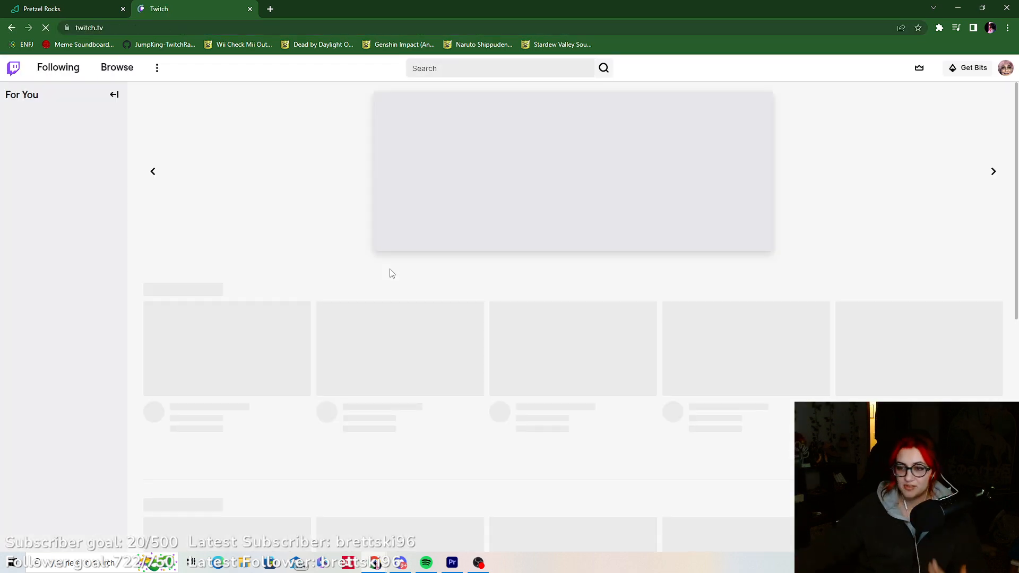
Open the signed-in account's own Twitch channel, pause the live player and view the About section and panels.
left_click(1005, 68)
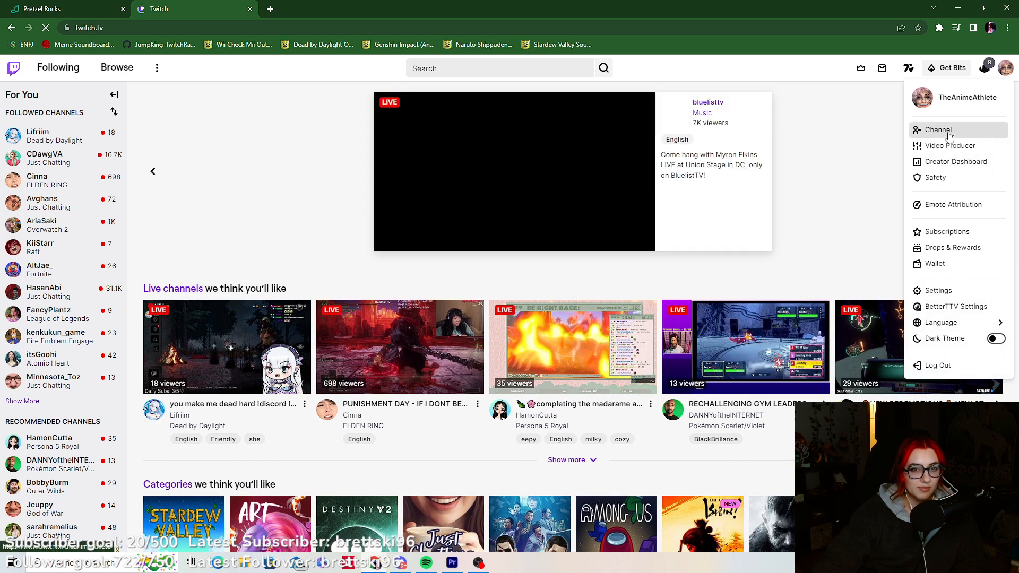
left_click(947, 131)
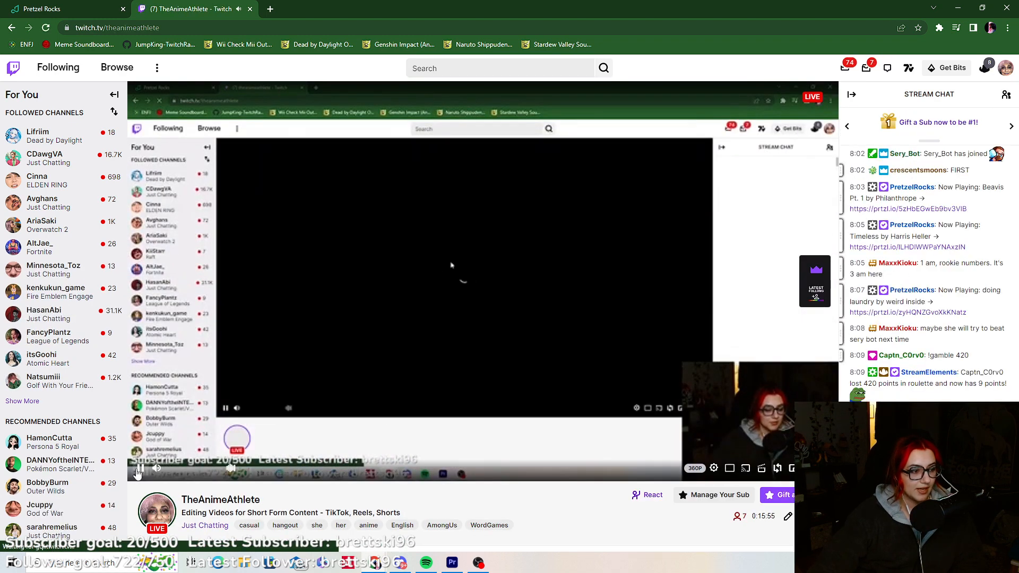
left_click(446, 268)
scroll(335, 199, "down", 6)
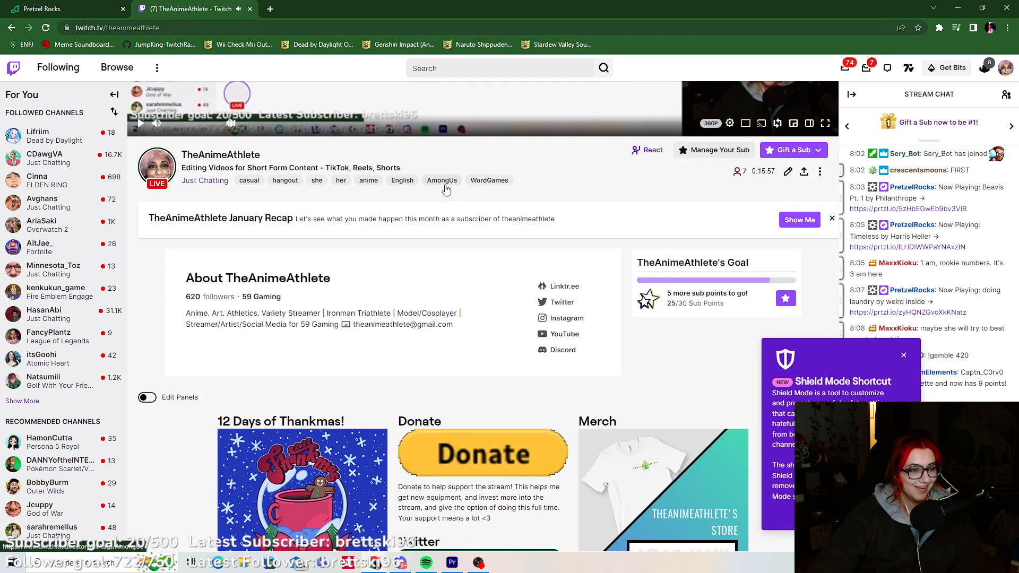
Dismiss the Shield Mode Shortcut notice on the channel page and look over the page down to the panels.
scroll(335, 199, "down", 2)
scroll(285, 303, "up", 4)
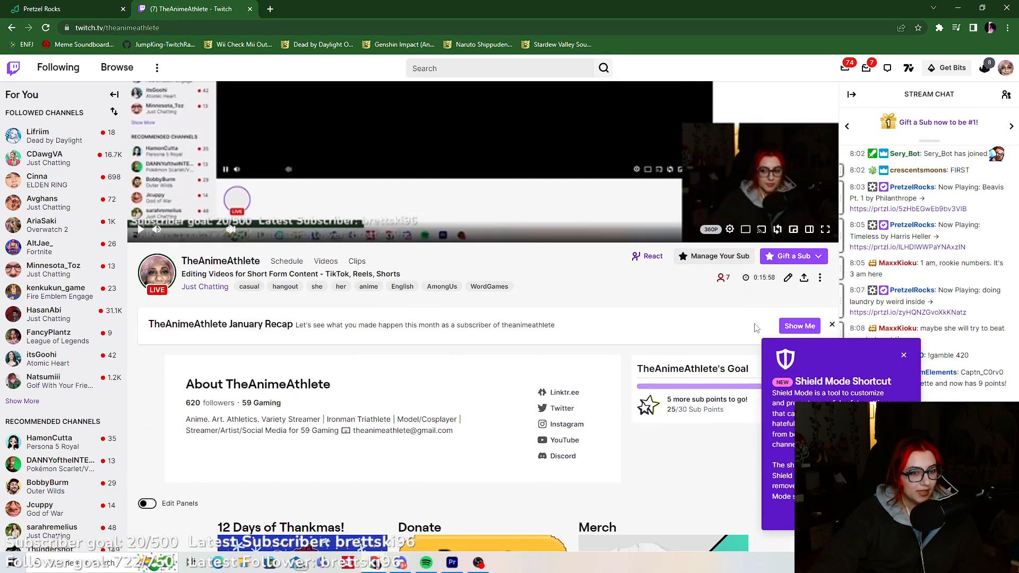
left_click(903, 355)
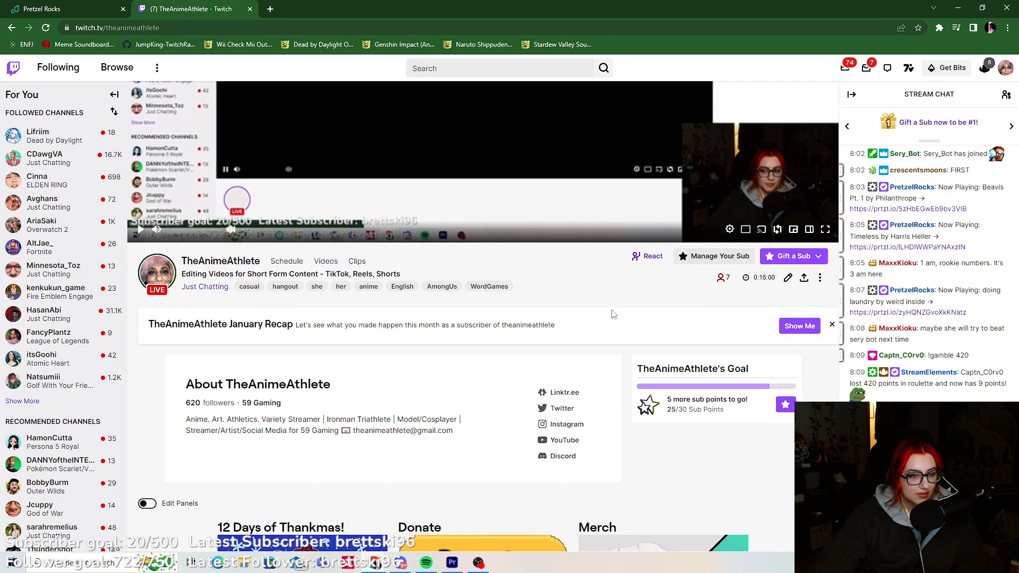
scroll(364, 389, "down", 12)
scroll(364, 389, "up", 14)
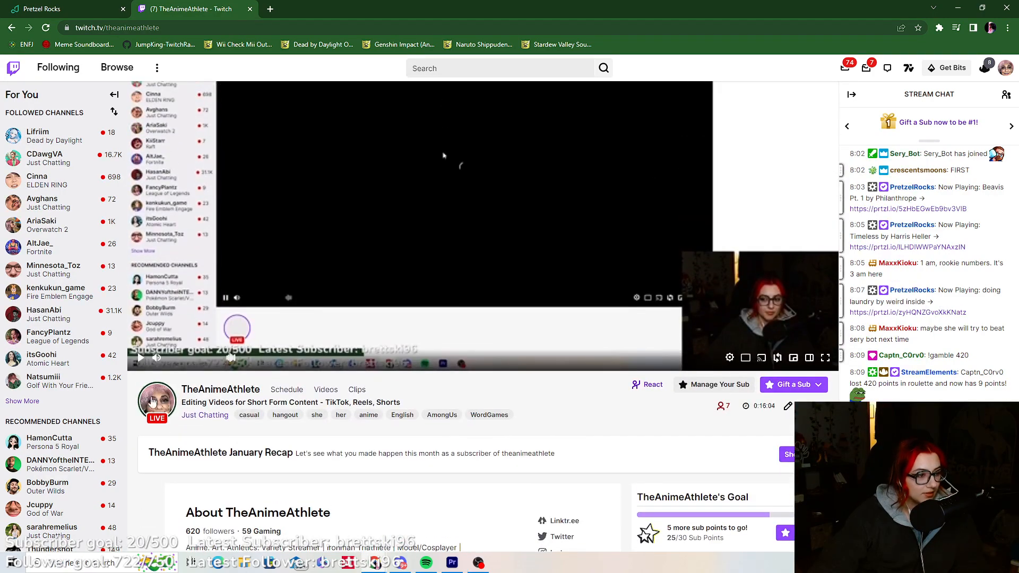
Go from the channel's profile to its videos and show the complete list of recent broadcasts.
left_click(198, 387)
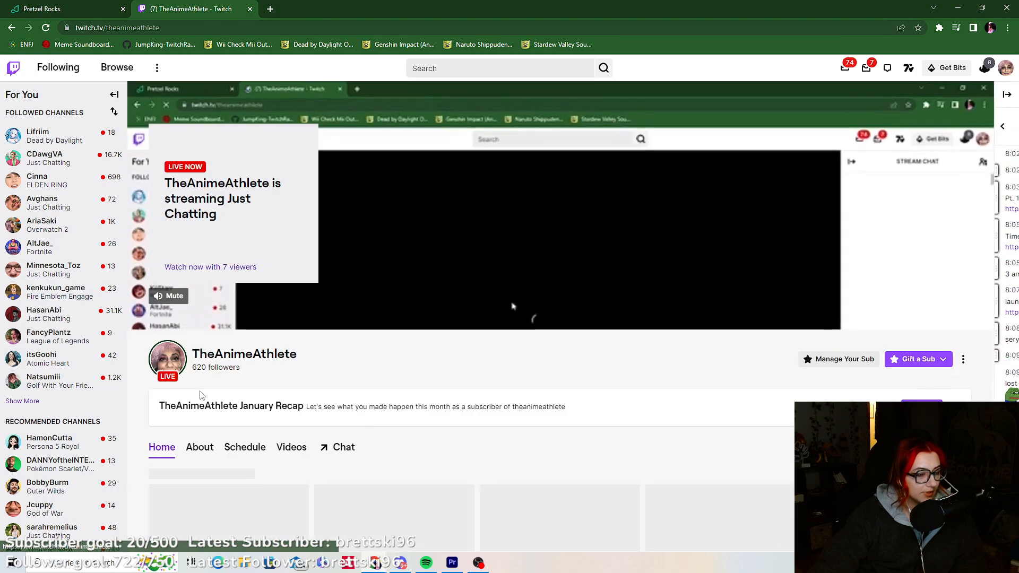
left_click(291, 447)
scroll(523, 310, "down", 5)
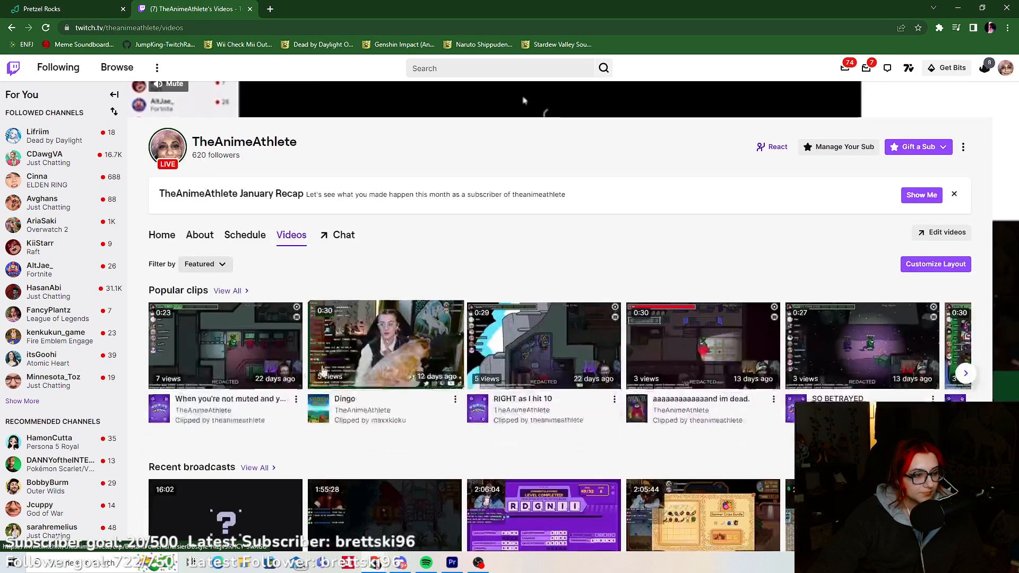
left_click(250, 308)
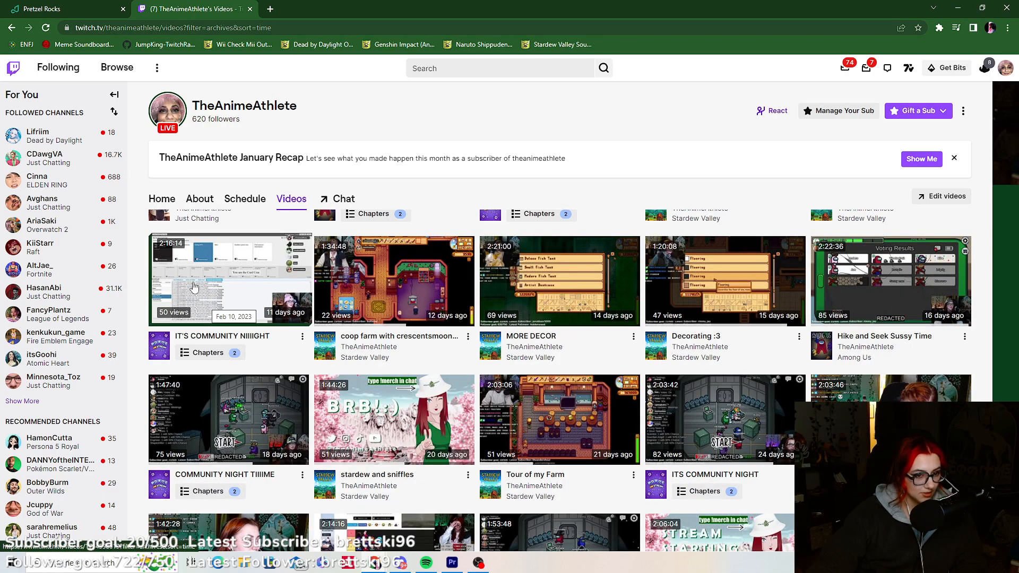
Open the four-day-old "COMMUNITY NIGHT SUSSY NIGHT" broadcast from the past broadcasts and pause it.
scroll(292, 287, "up", 1)
scroll(291, 287, "up", 3)
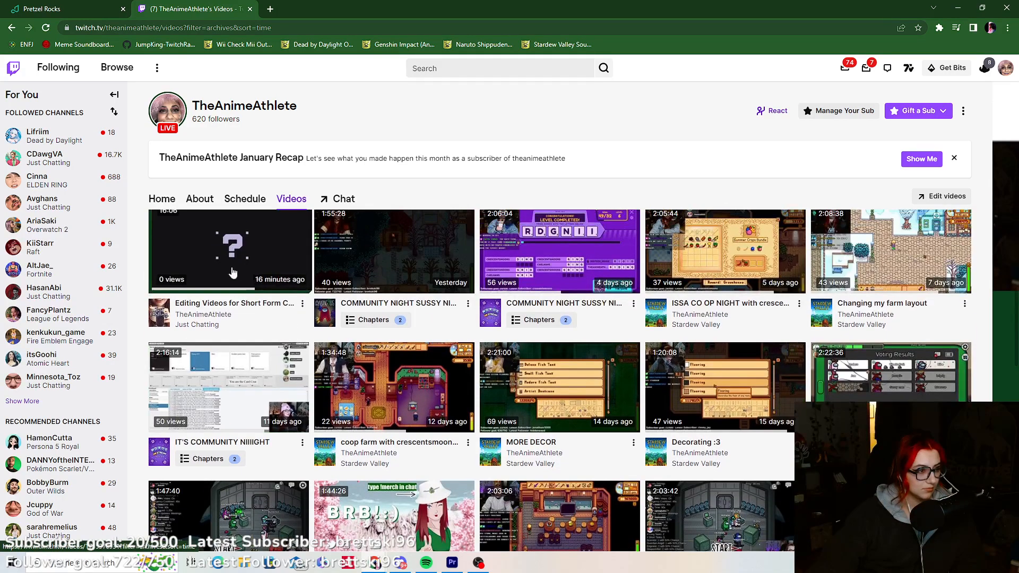
scroll(409, 368, "down", 1)
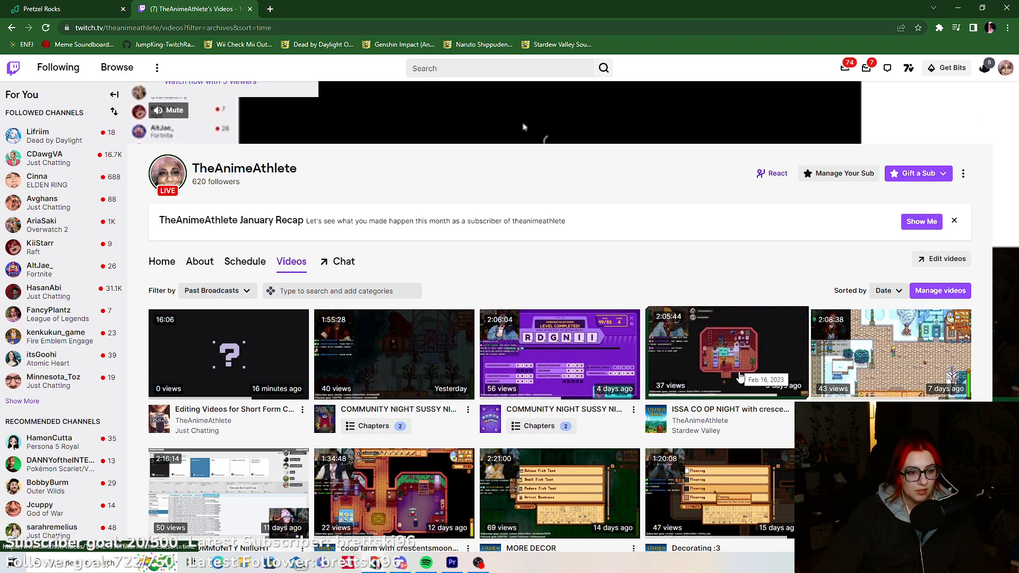
left_click(567, 380)
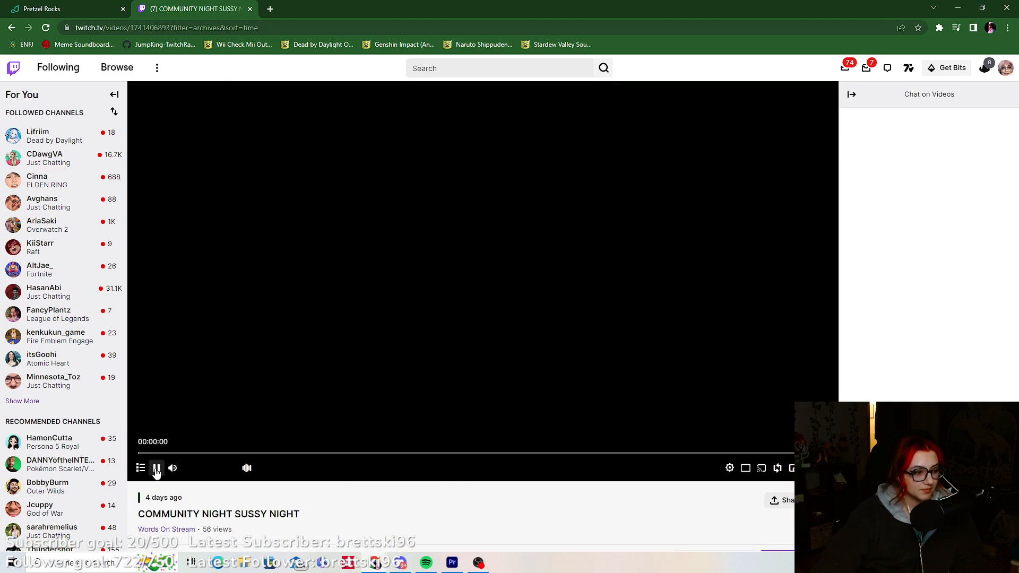
left_click(156, 472)
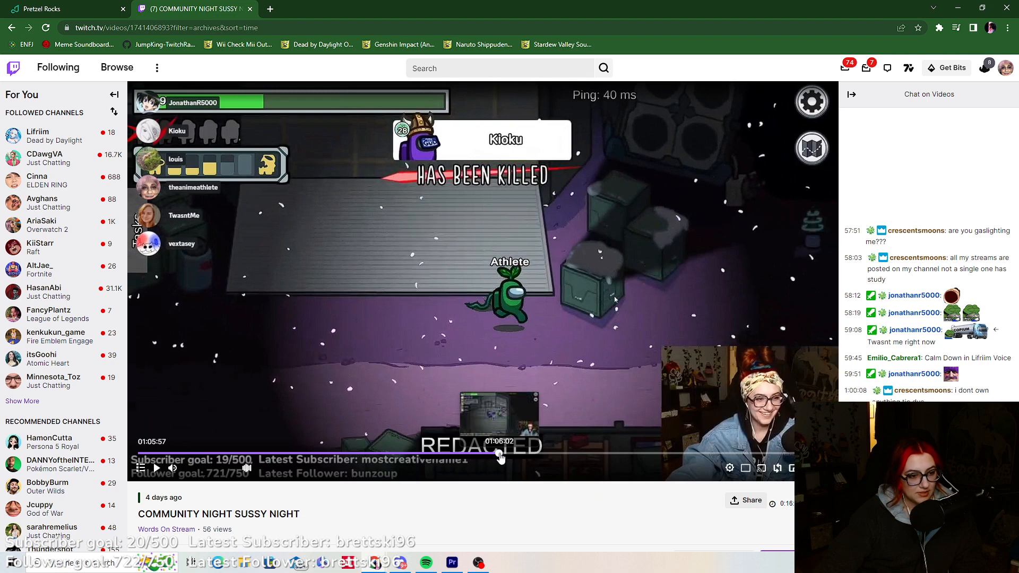
Preview the broadcast from 01:05:57, go back to 01:05:16, and play it until pausing at 01:06:00.
left_click(156, 469)
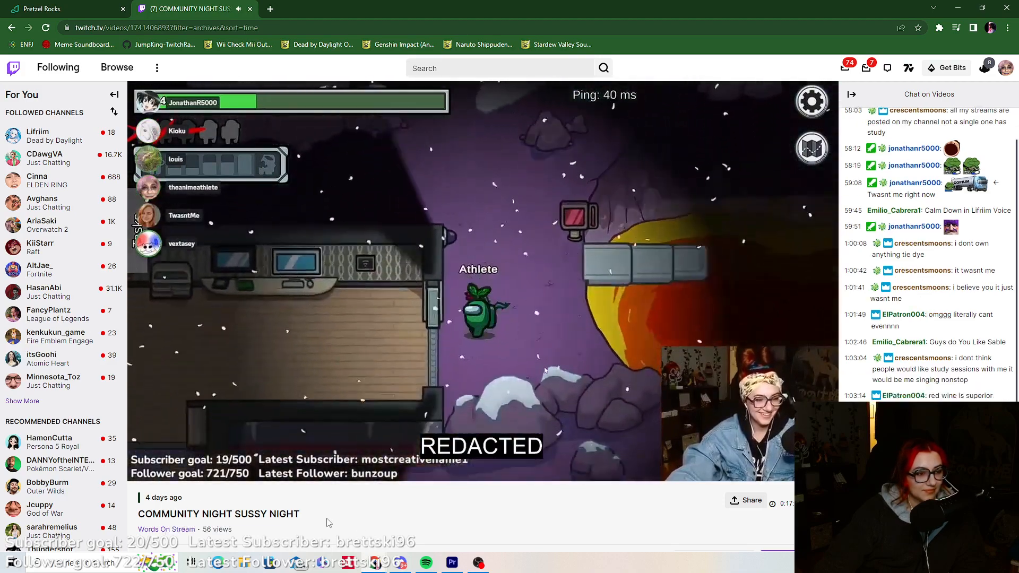
left_click(157, 468)
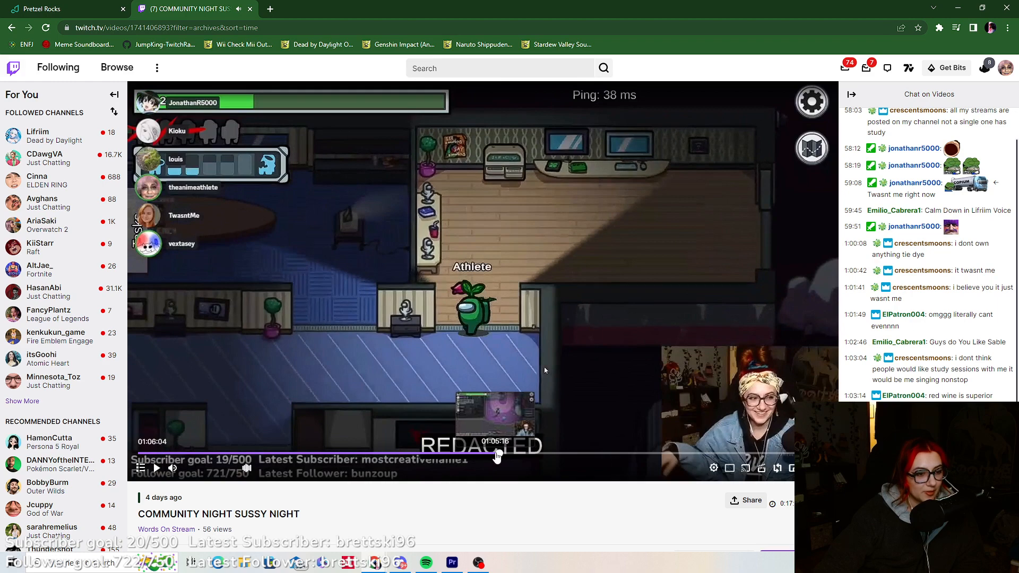
left_click(495, 456)
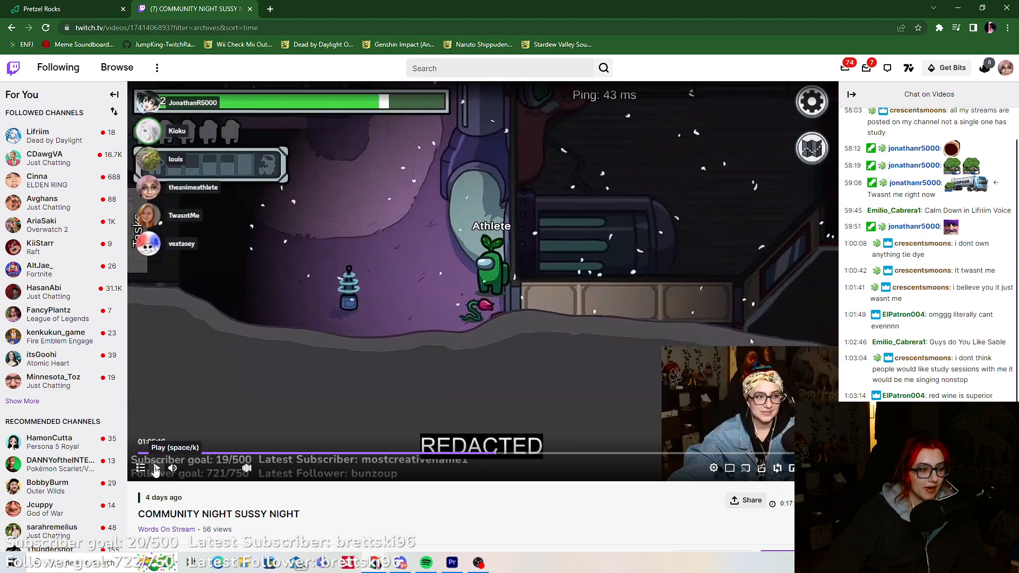
left_click(156, 469)
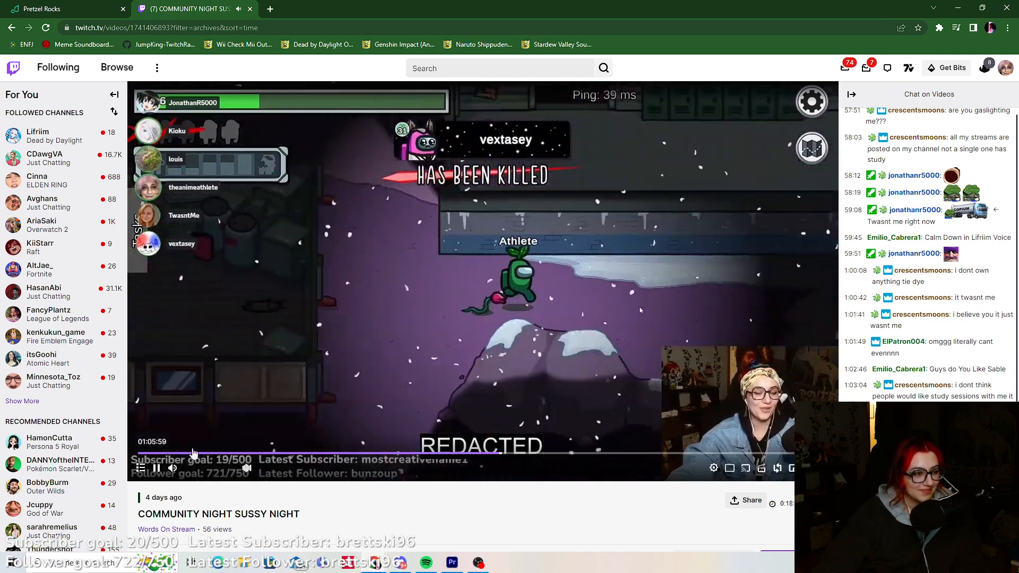
left_click(161, 468)
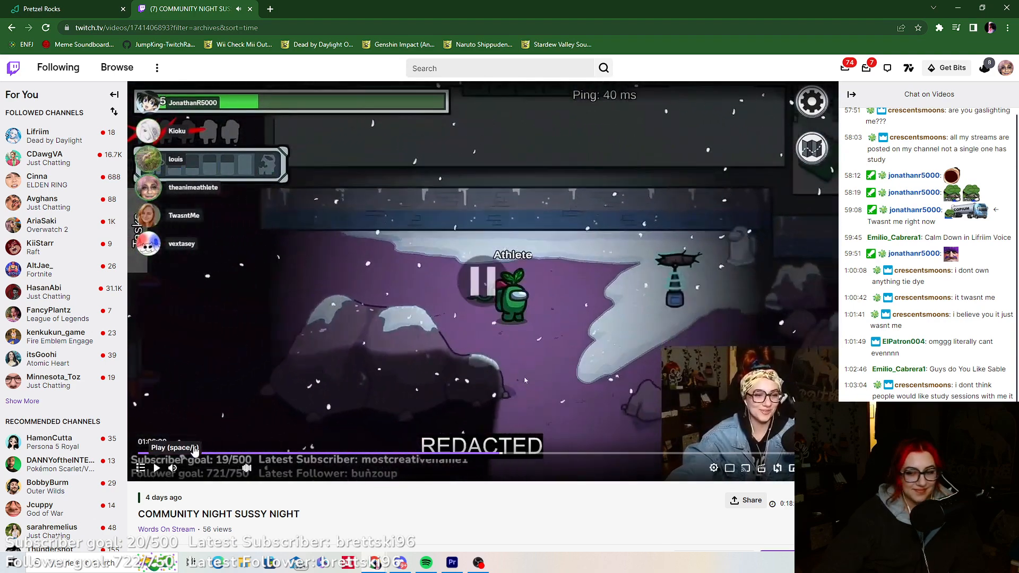
Create a clip from the paused broadcast, move its start earlier for a length of about 43 seconds, and title it "We all just here".
left_click(760, 469)
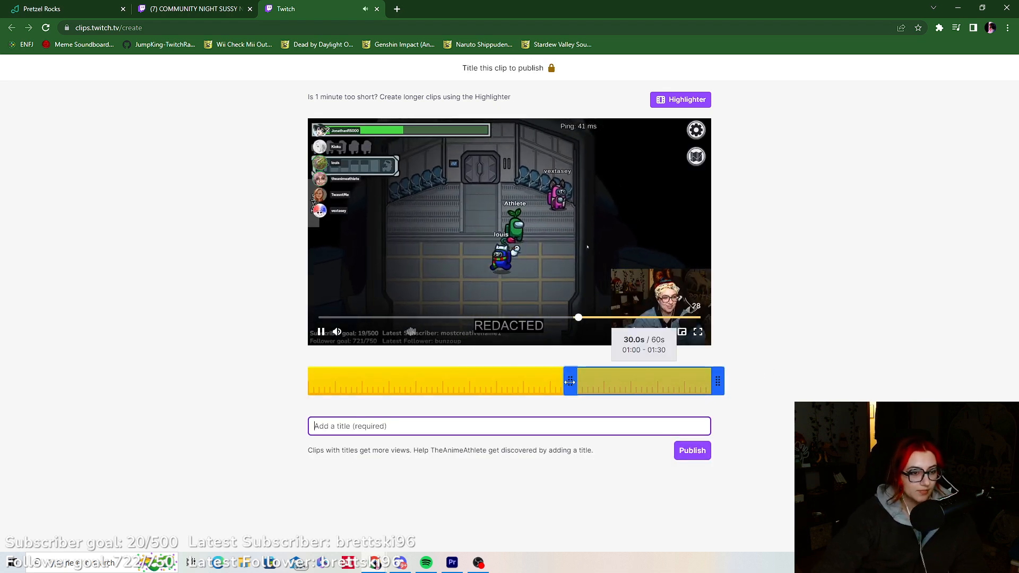
left_click_drag(569, 380, 510, 381)
left_click(386, 427)
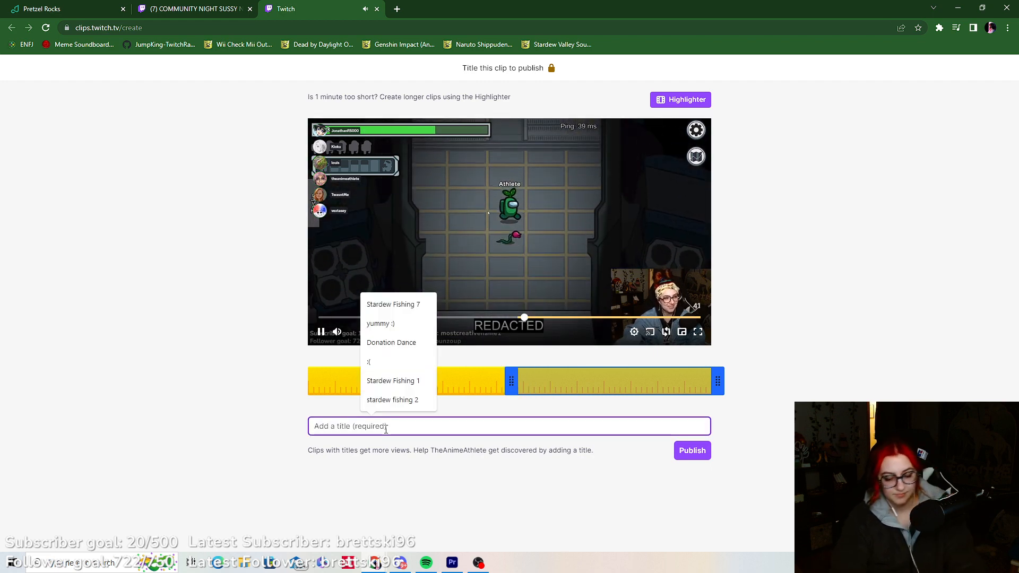
type("We all just here")
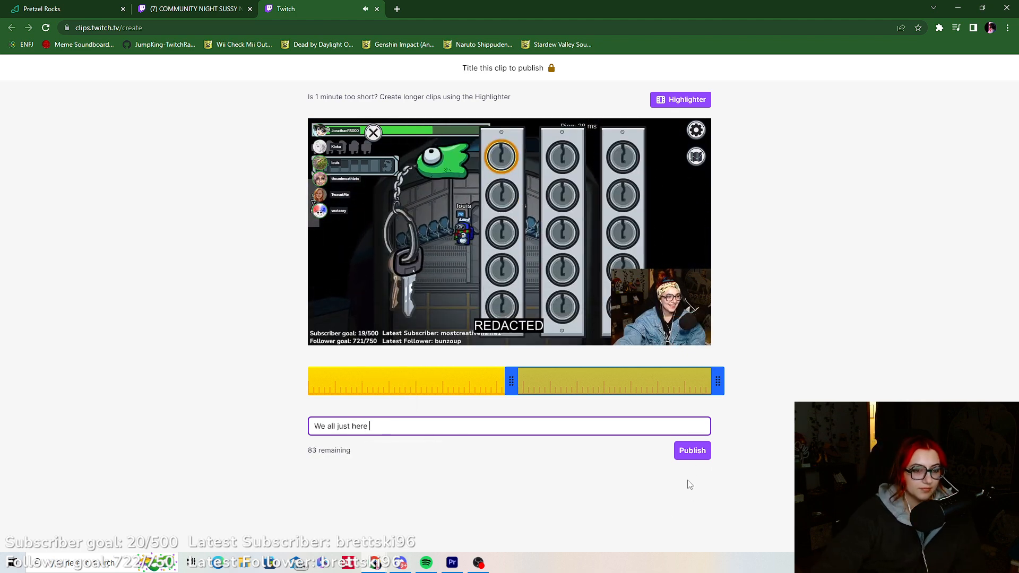
Publish the titled clip, download its video file, and close the clip's browser tab.
left_click(692, 450)
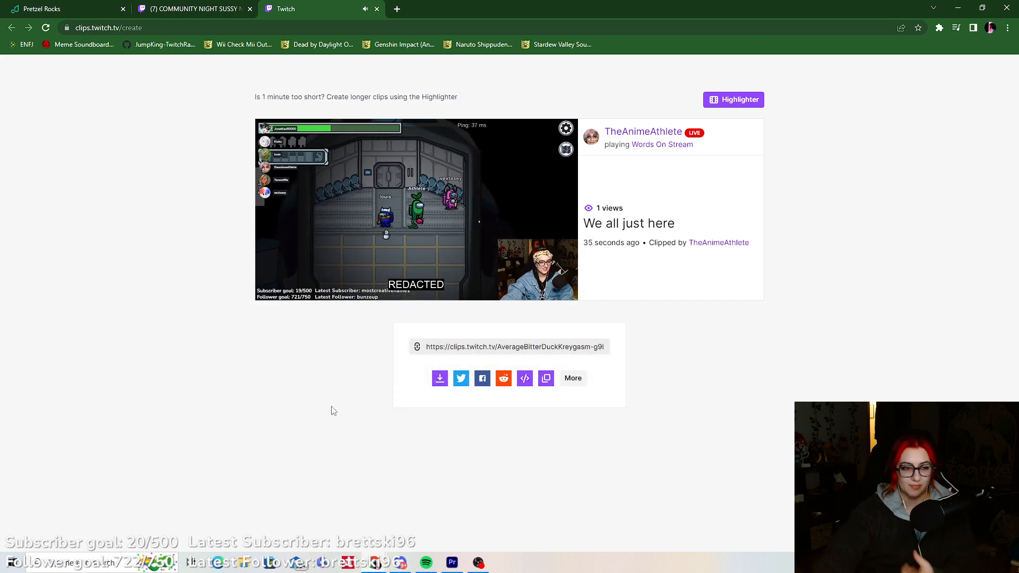
left_click(439, 383)
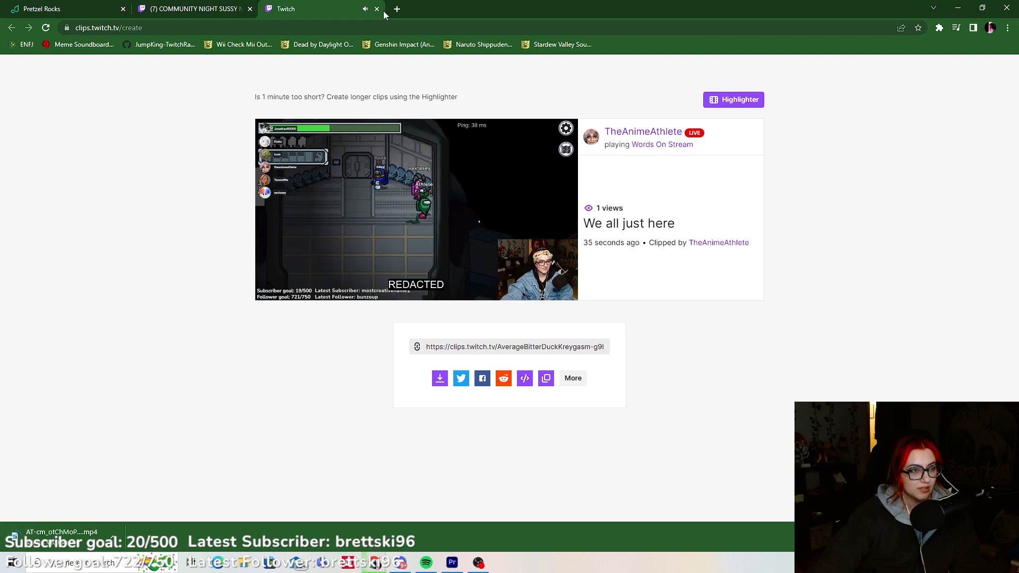
left_click(377, 8)
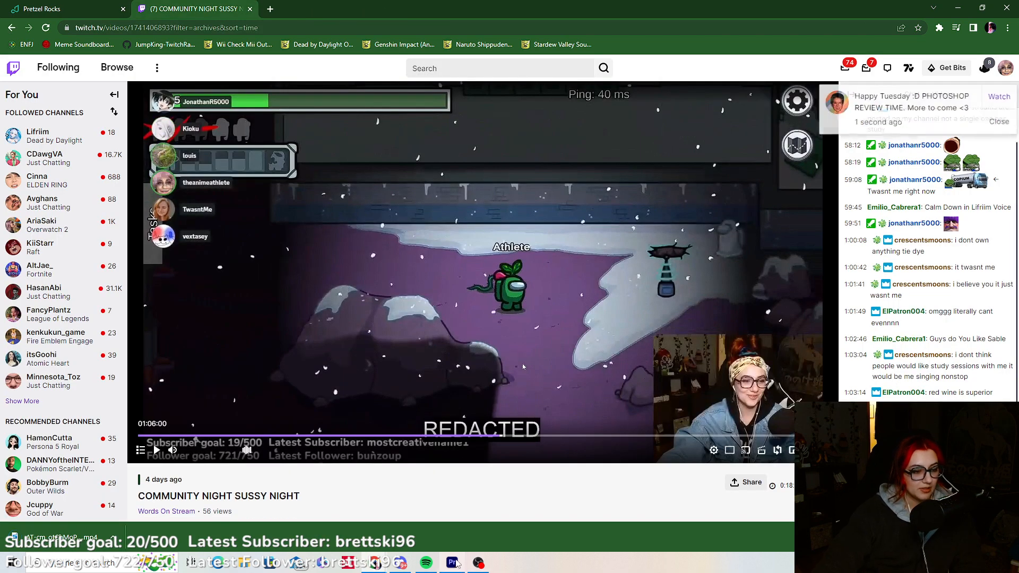
Switch to Premiere Pro, delete all clips from the sequence with Track Select Forward, and return to the Selection tool.
left_click(452, 562)
left_click(116, 328)
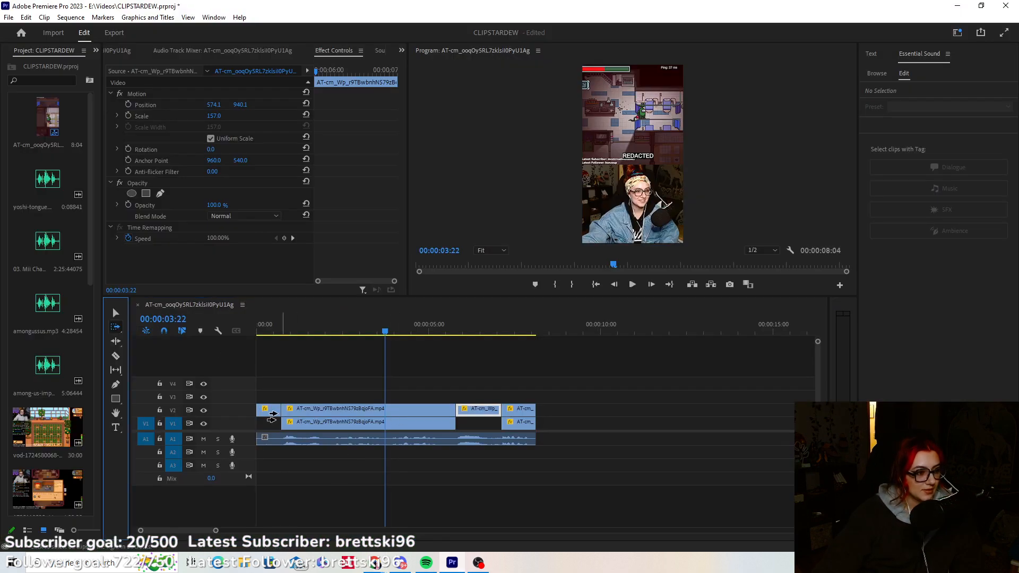
left_click(265, 409)
key("Delete")
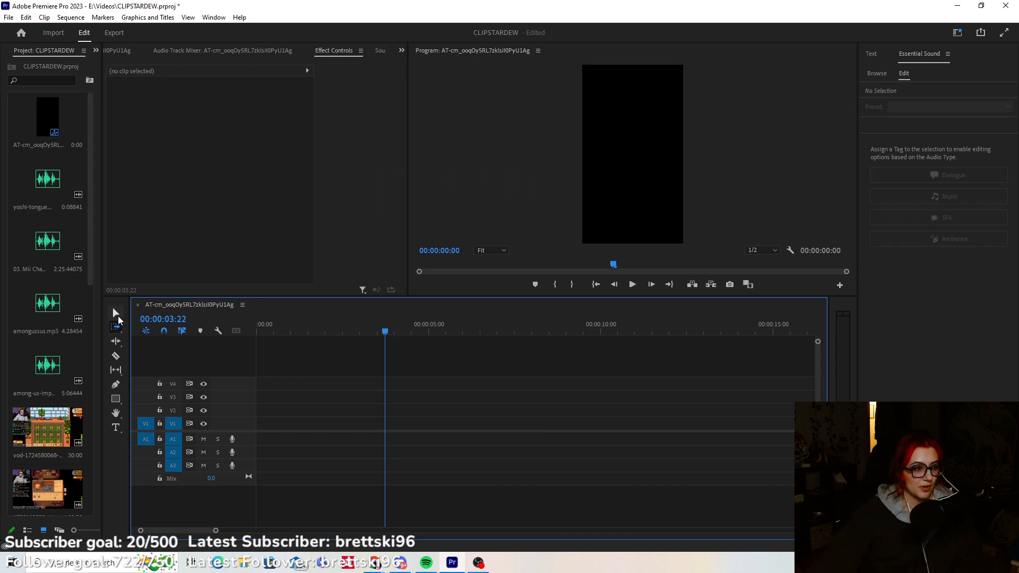
left_click(116, 314)
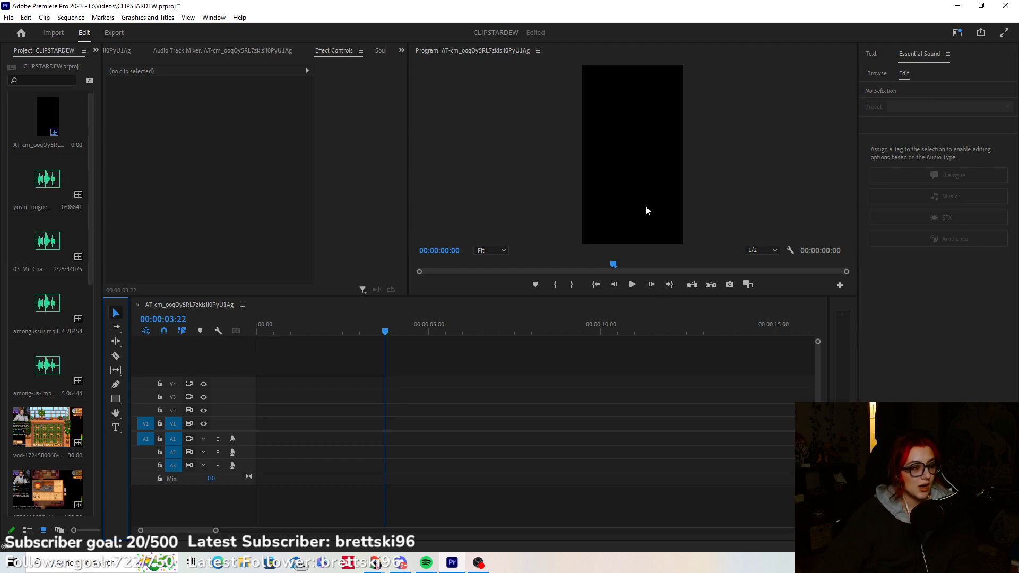
Bring the newly downloaded clip from the Downloads folder into the empty sequence, keep the existing sequence settings, and select the clip with the playhead at the start.
left_click(73, 19)
left_click(306, 202)
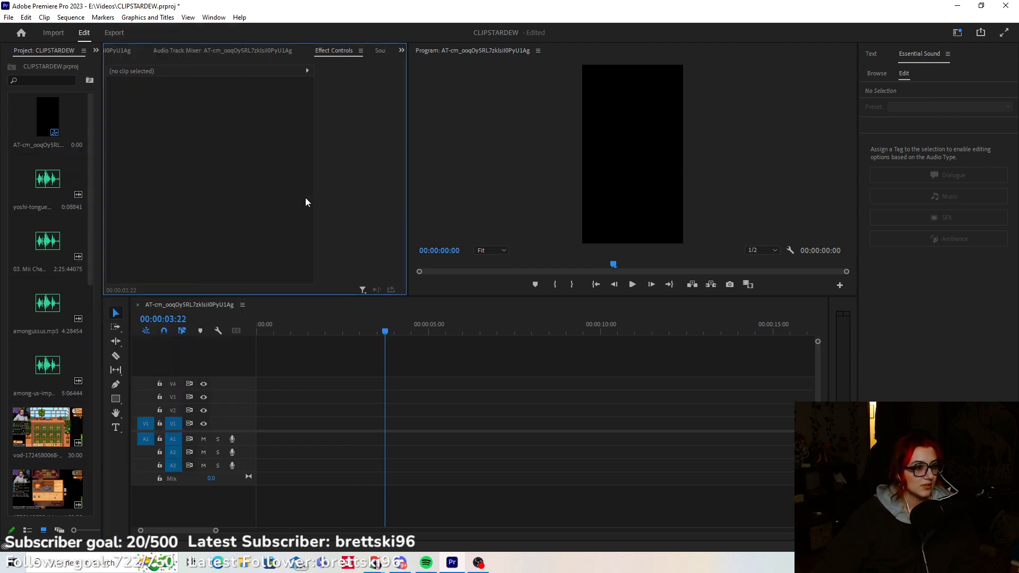
key("super+e")
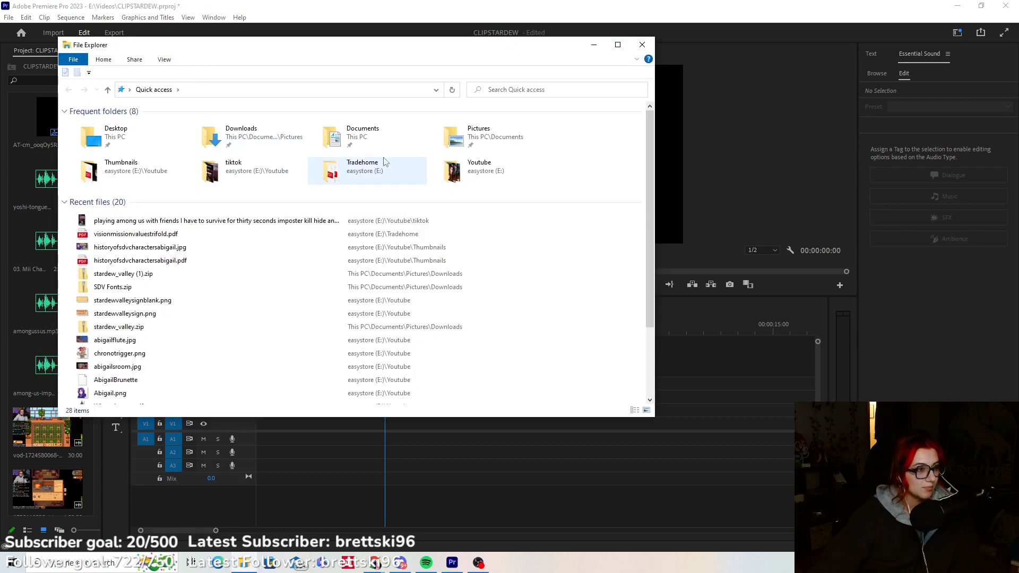
double_click(211, 137)
left_click_drag(93, 159, 336, 472)
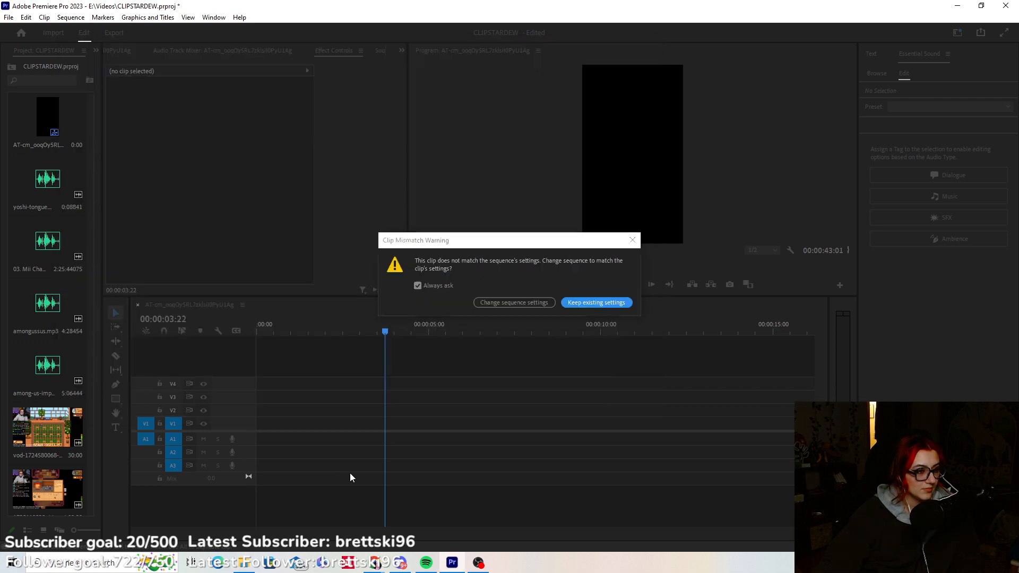
left_click(581, 303)
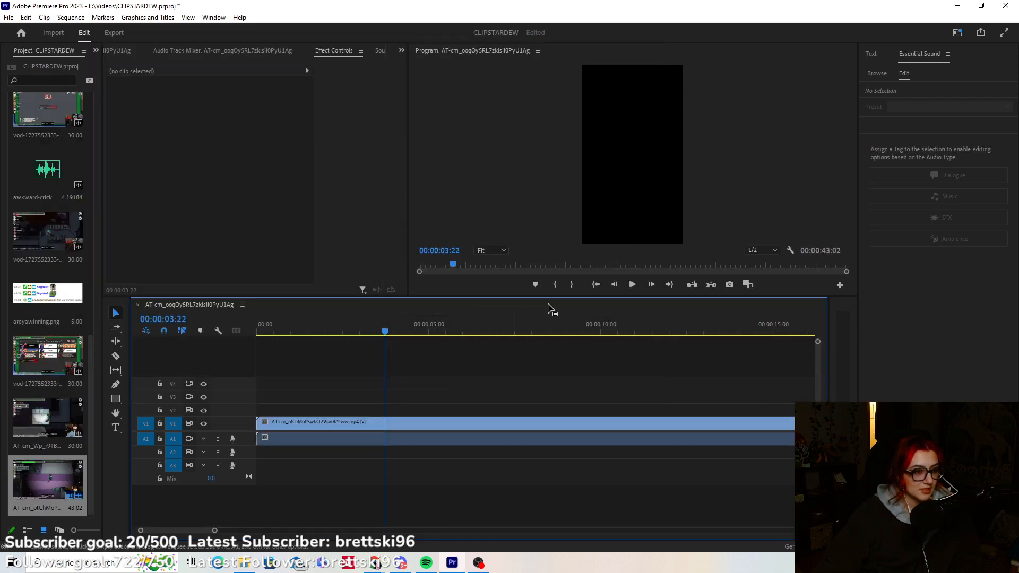
key("Home")
left_click(308, 424)
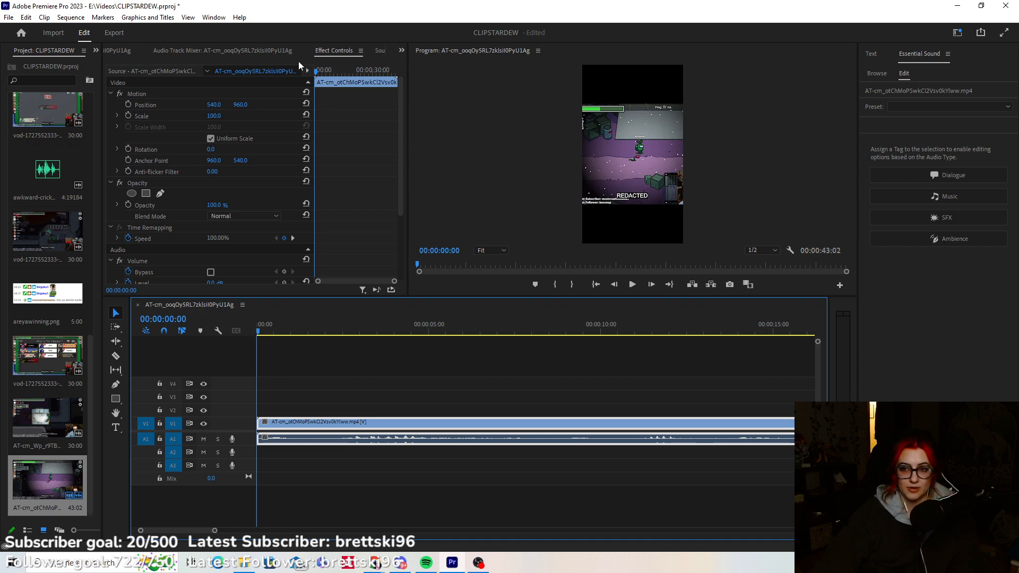
Review the frame size in the sequence settings and accept the settings as they are.
left_click(70, 17)
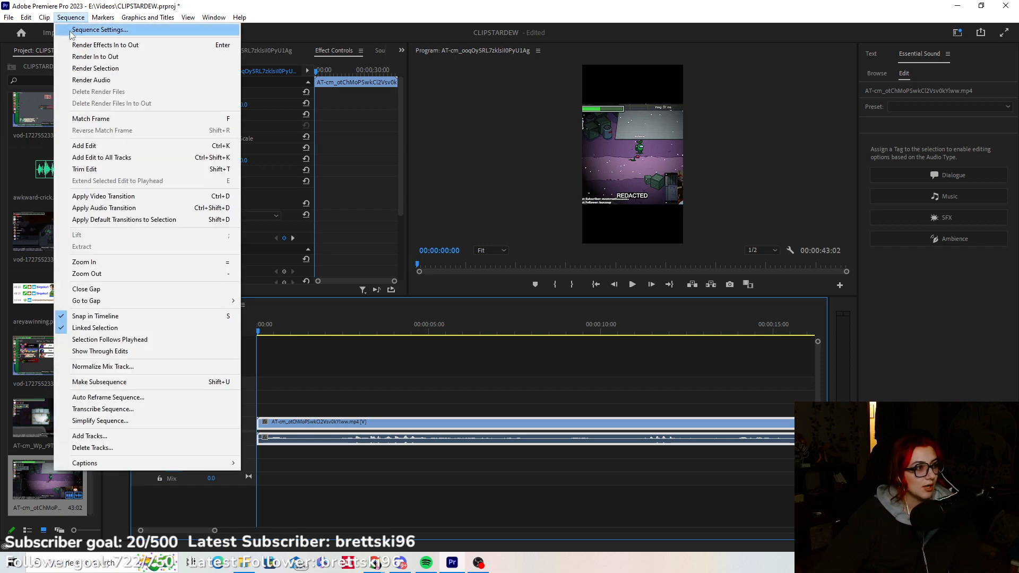
left_click(85, 30)
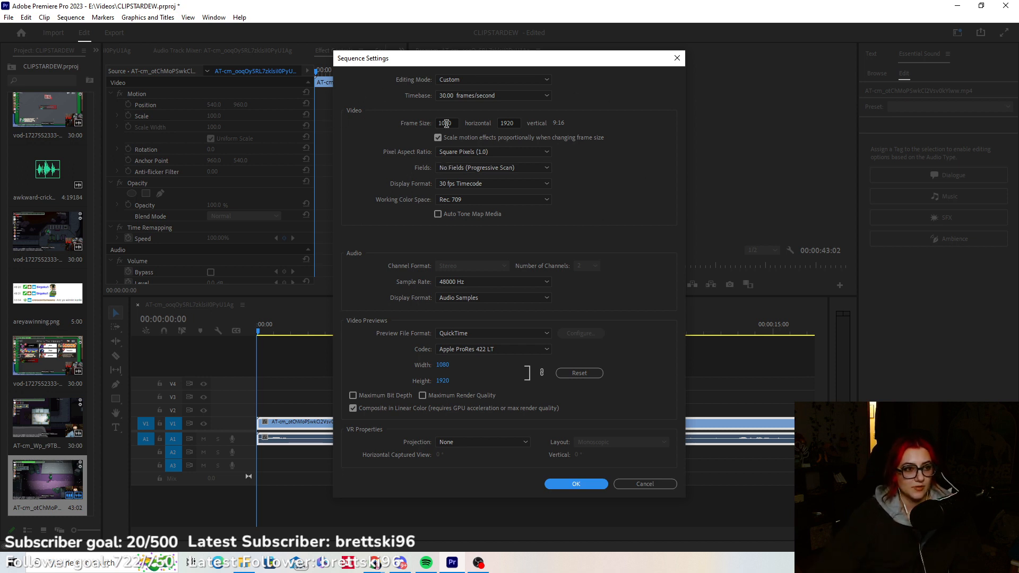
left_click(595, 483)
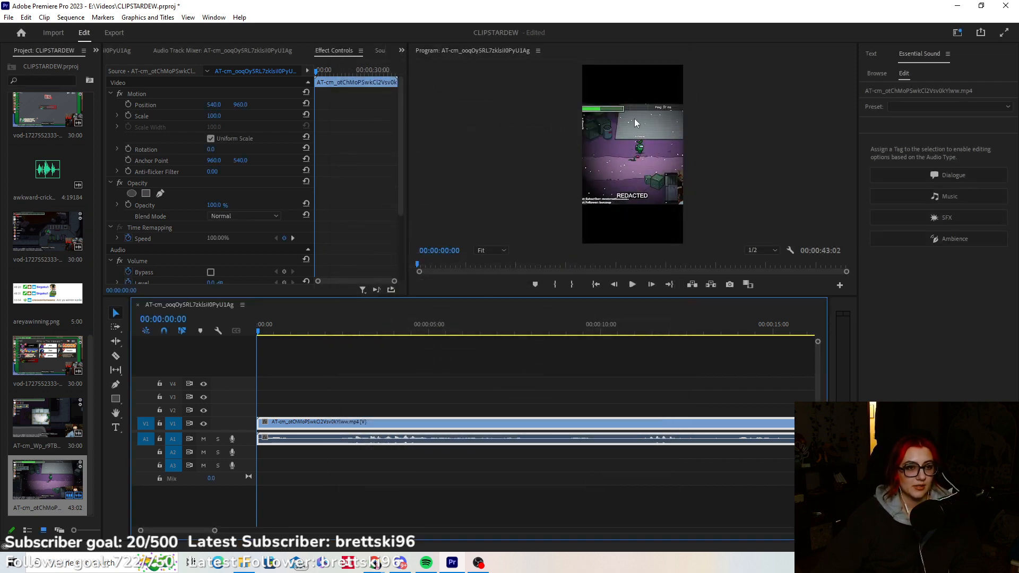
Unlink the clip's audio from its video in the timeline and clear the selection.
left_click(324, 408)
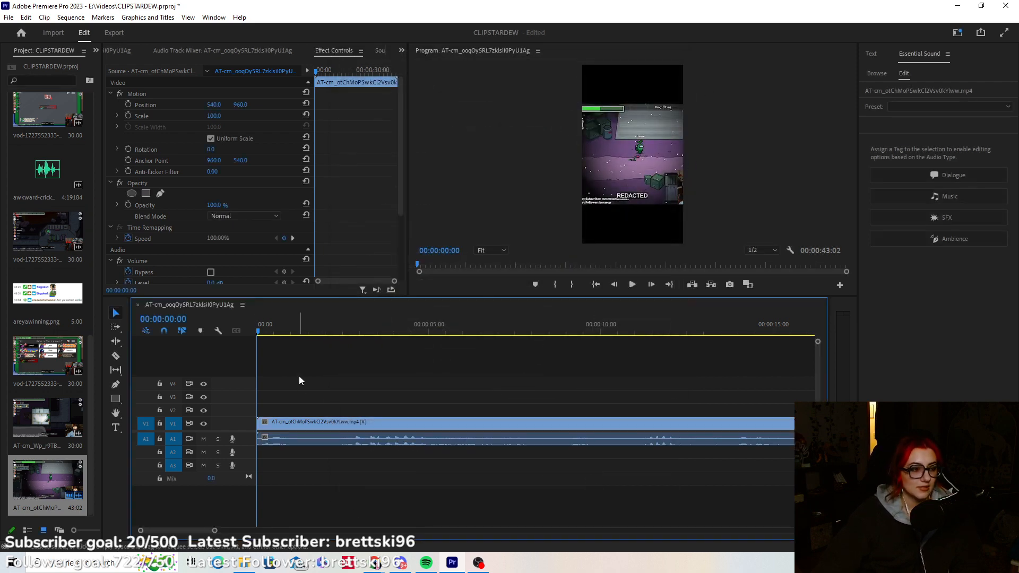
right_click(272, 426)
left_click(448, 403)
left_click(315, 428)
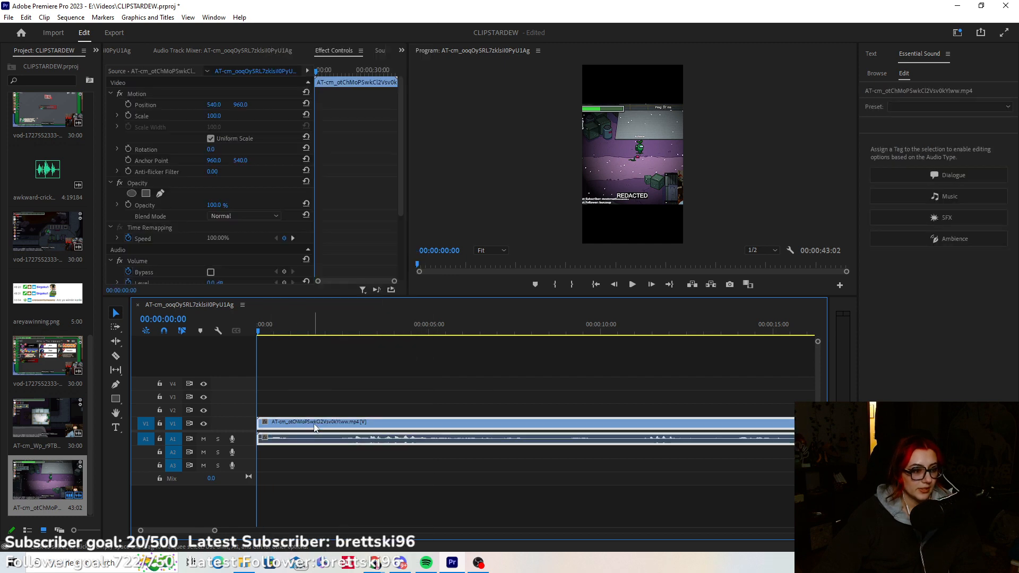
right_click(298, 428)
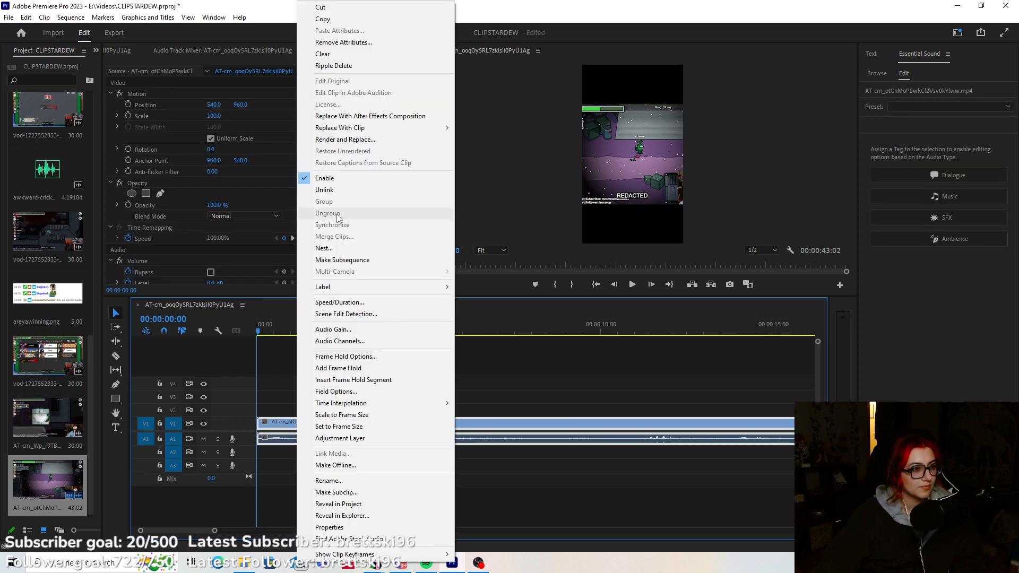
left_click(327, 190)
left_click(285, 378)
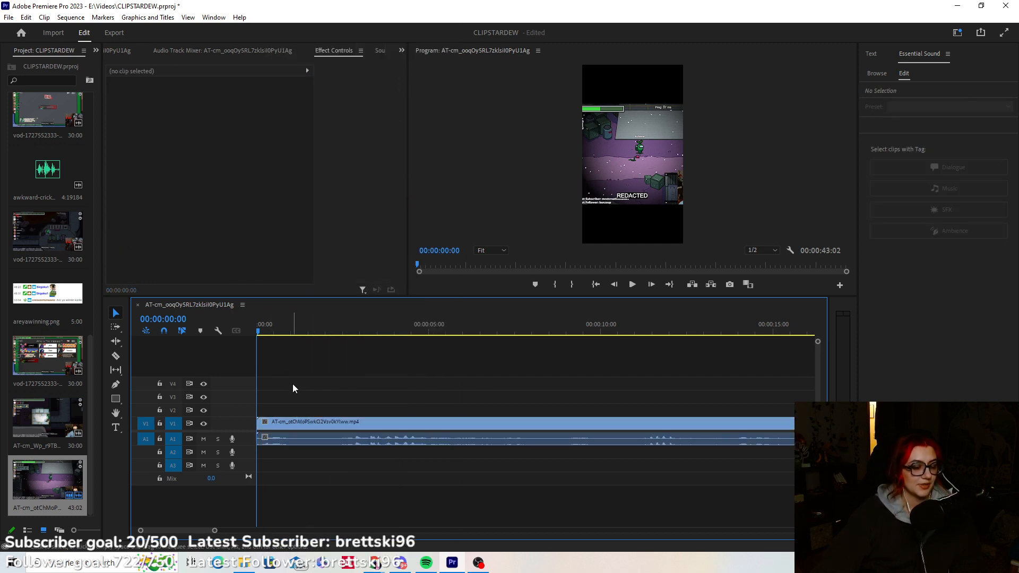
mouse_move(302, 424)
left_mouse_down()
mouse_move(339, 425)
mouse_move(295, 425)
left_mouse_up()
left_click(311, 387)
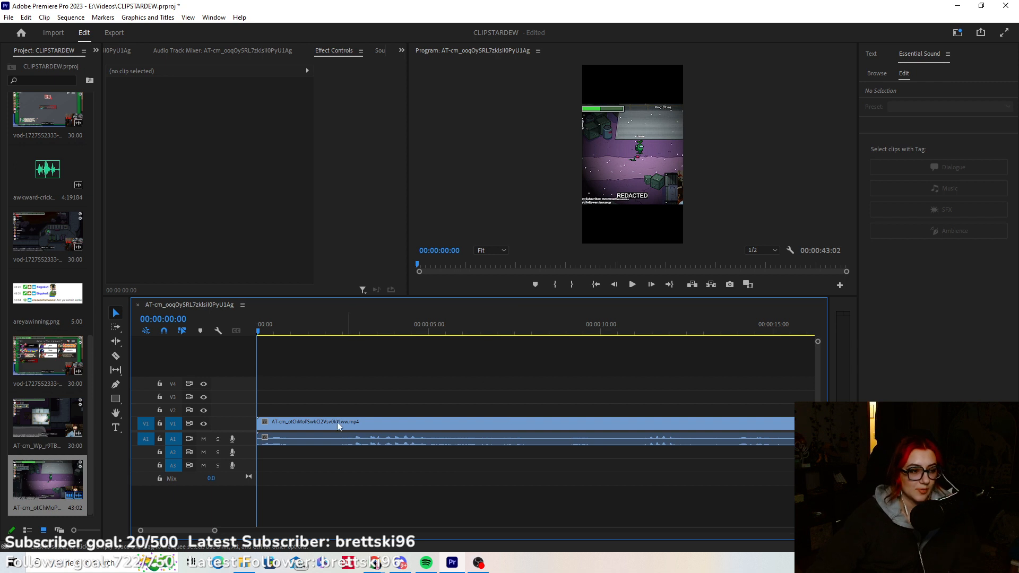
Move the video part up to track V2 and paste a duplicate of it on V1, aligned at the sequence start.
left_click(295, 423)
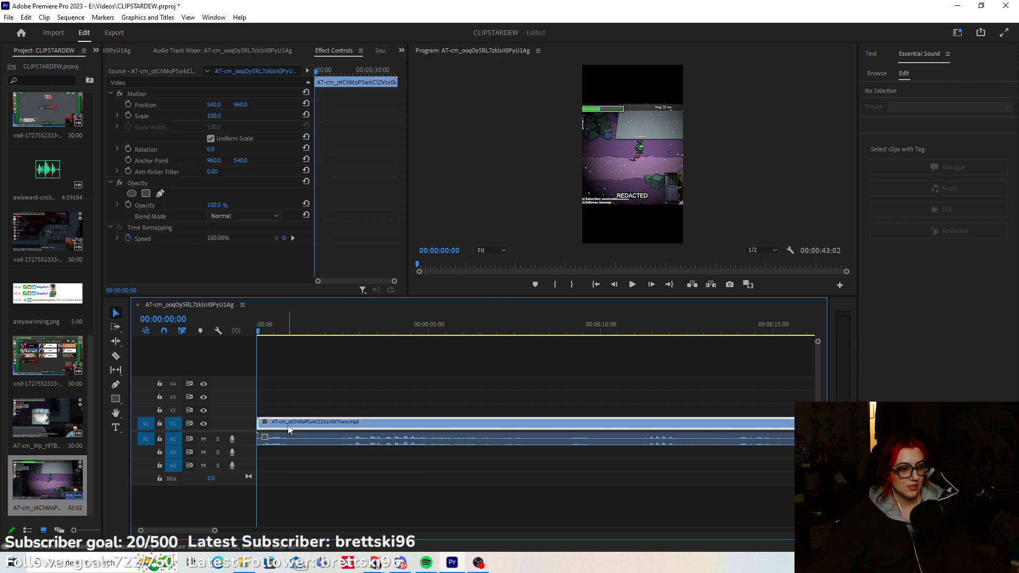
left_click_drag(288, 424, 288, 417)
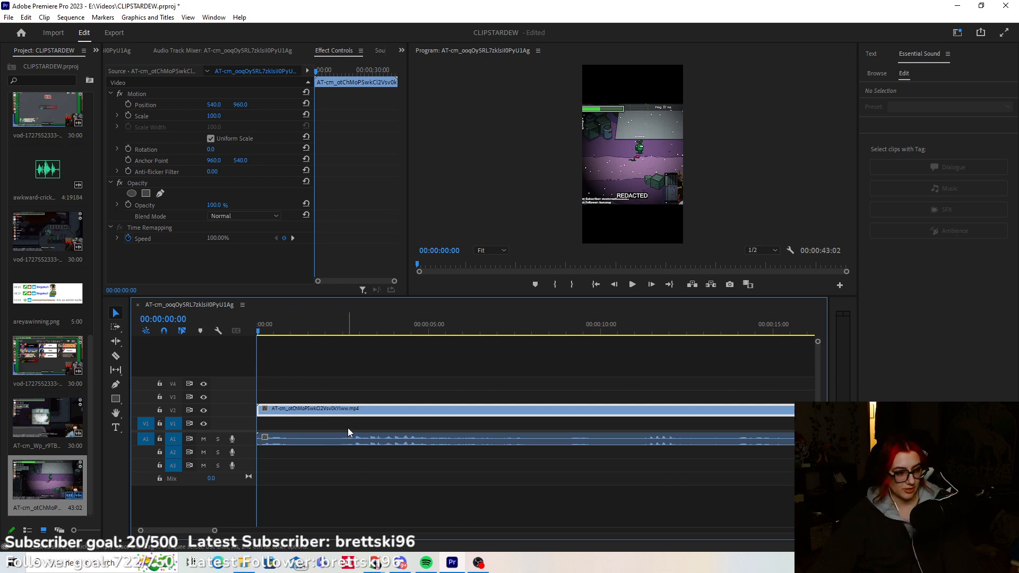
key("ctrl+v")
left_click(596, 284)
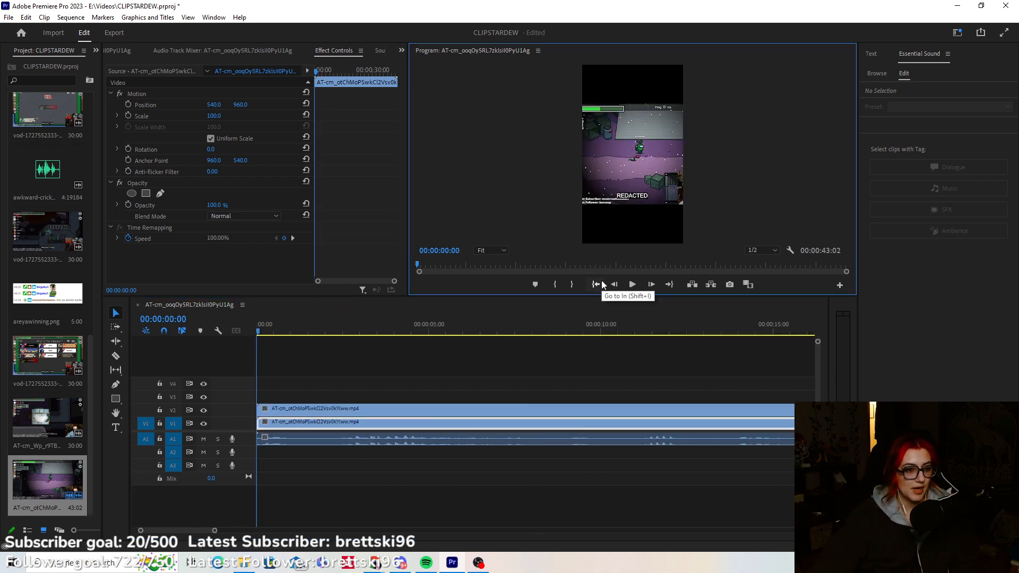
left_click(275, 330)
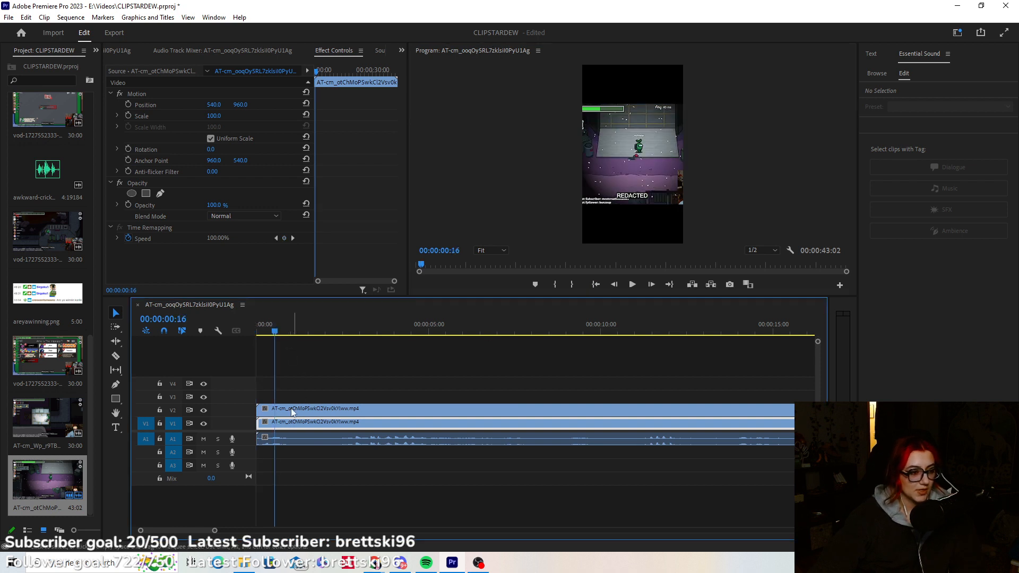
left_click(286, 424)
left_click(287, 440)
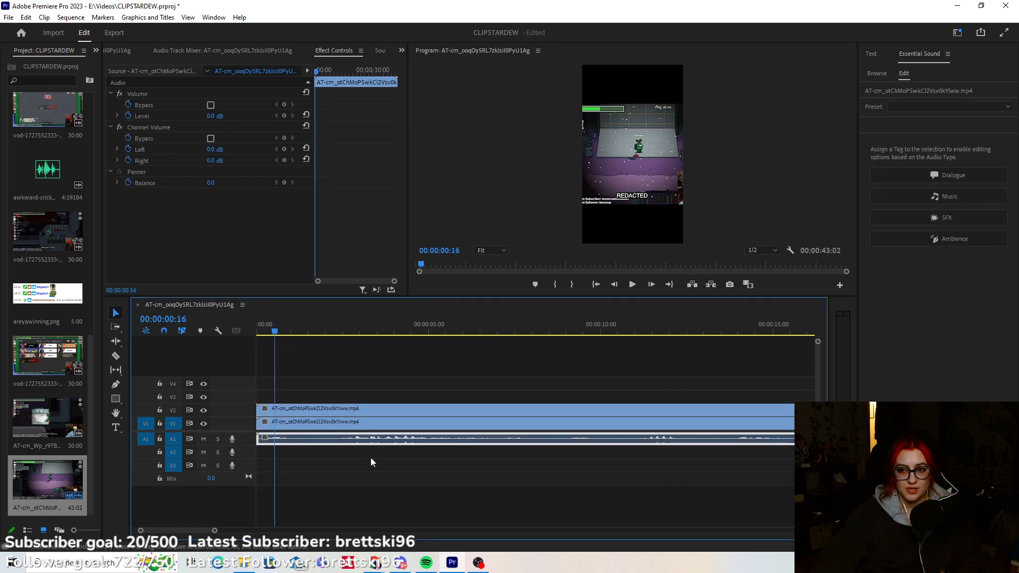
Return the playhead to the start and activate the Scale handles of the V2 video copy in the preview.
left_click(597, 285)
left_click(298, 408)
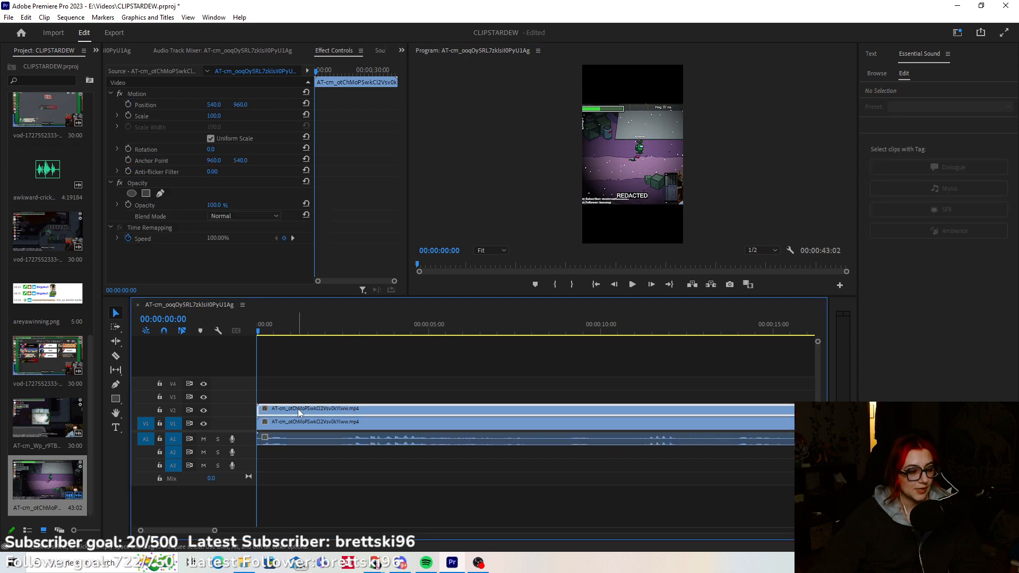
left_click(157, 115)
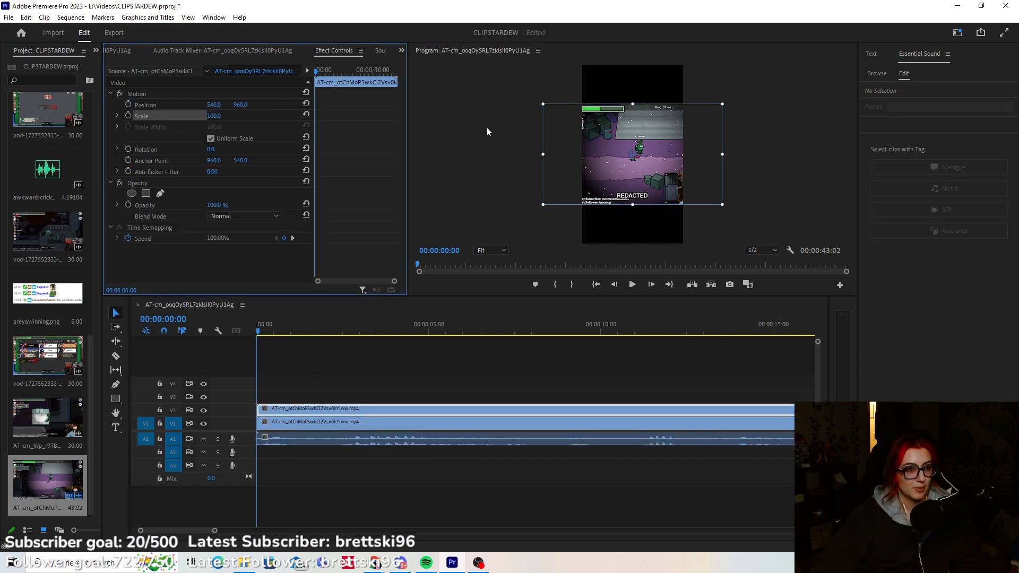
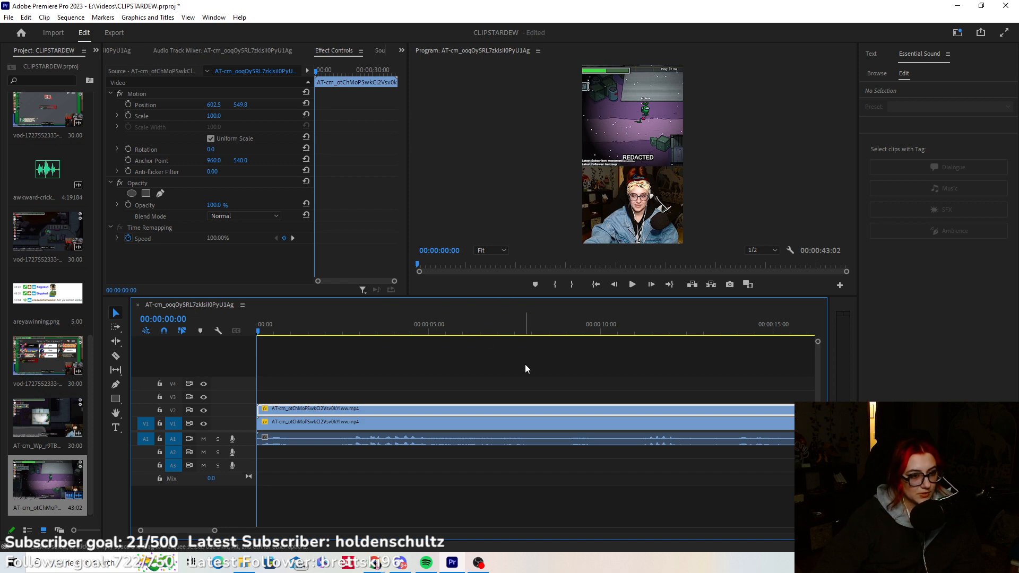
Play the opening, cut both video layers and the audio at 00:00:01:21, and delete everything before the cut.
left_click(632, 286)
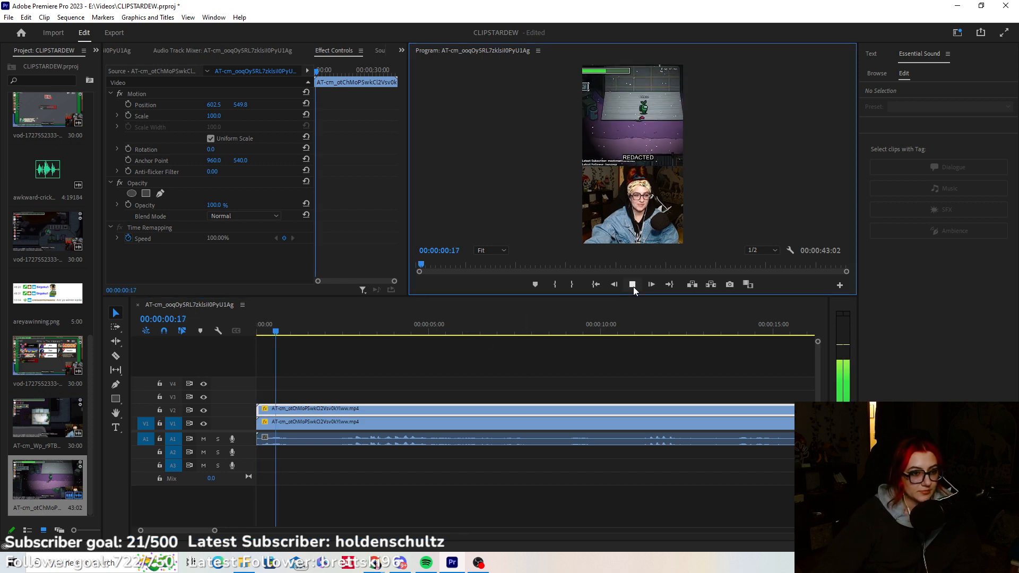
left_click(633, 287)
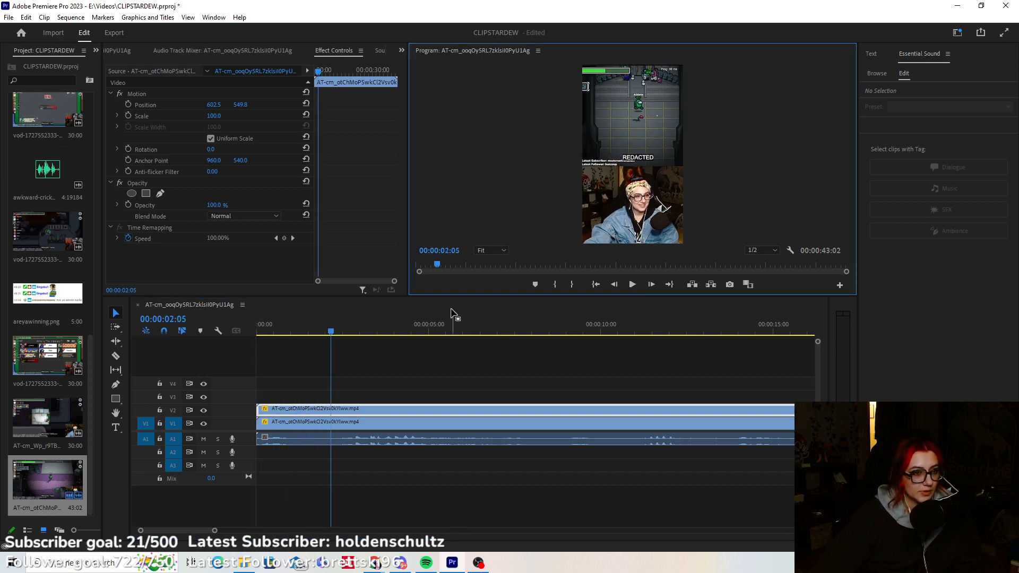
left_click_drag(331, 341, 315, 338)
left_click(116, 355)
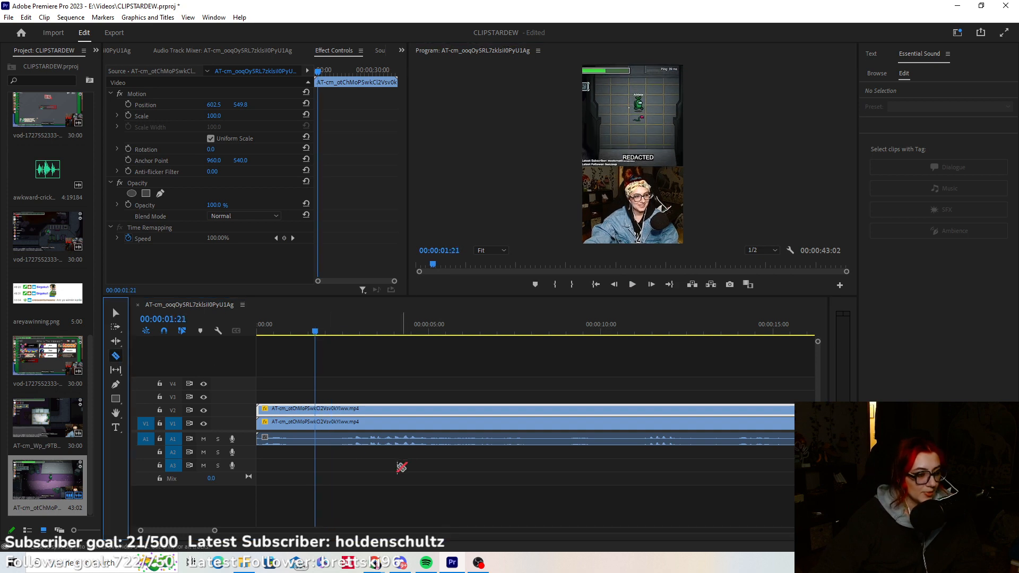
left_click(317, 442)
left_click(116, 313)
left_click_drag(287, 384, 313, 446)
key("Delete")
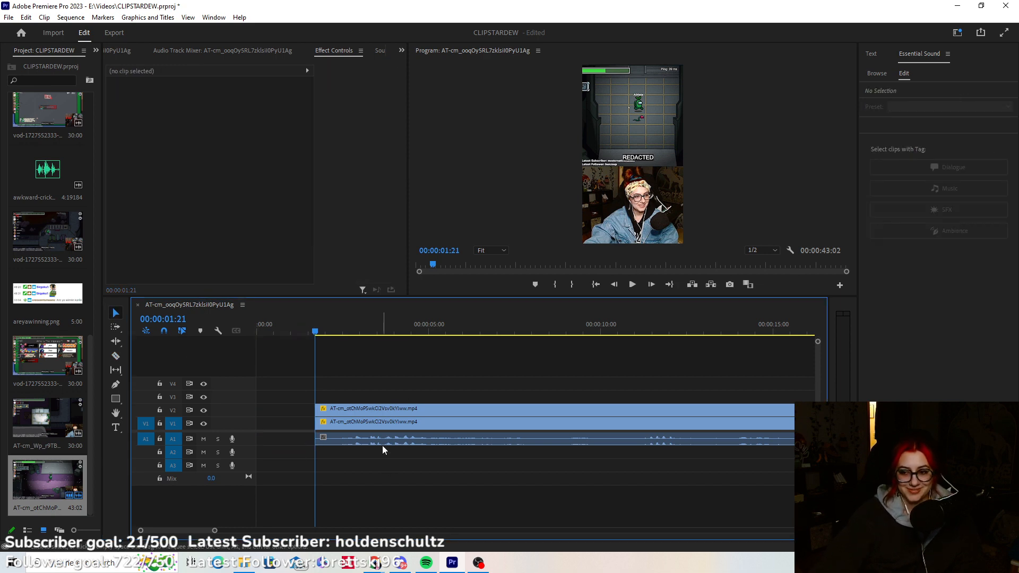
Close the gap at the beginning of the sequence and play back the trimmed opening from the start.
left_click_drag(275, 386, 295, 429)
left_click(384, 368)
left_click(595, 284)
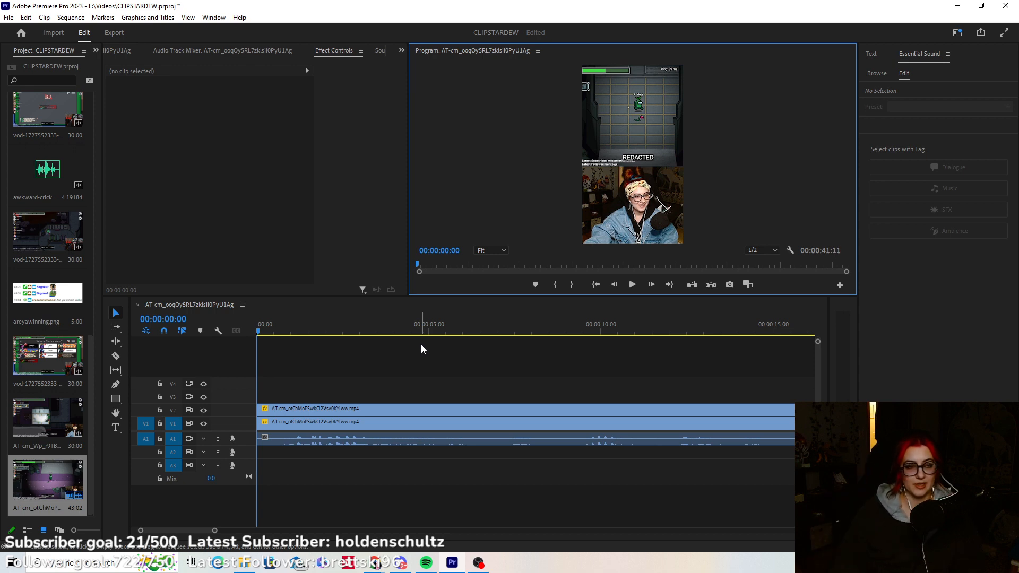
left_click(632, 284)
left_click(632, 284)
left_click(597, 285)
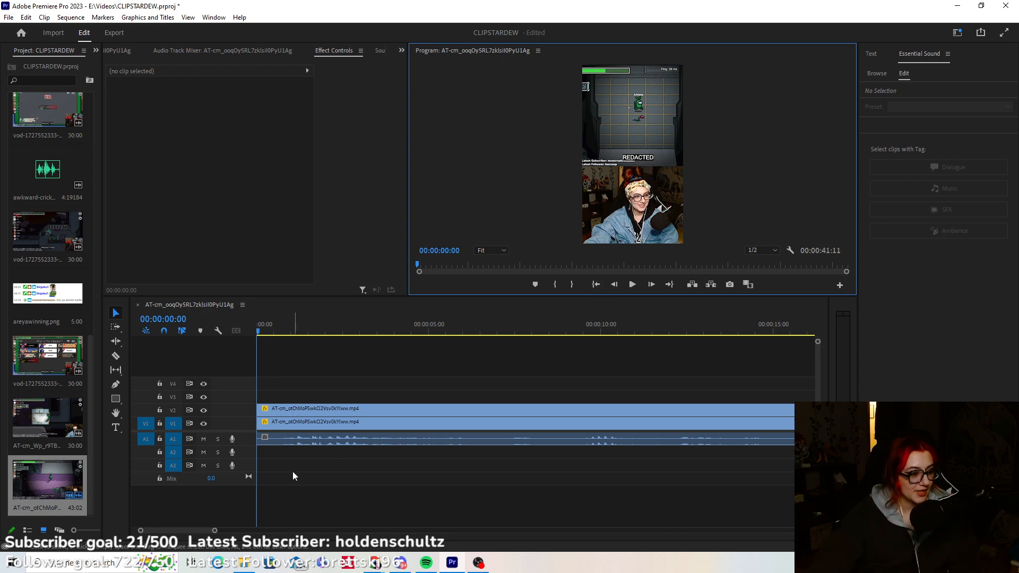
Cut both video layers less than a second after the start and delete the short webcam piece on V1.
key("c")
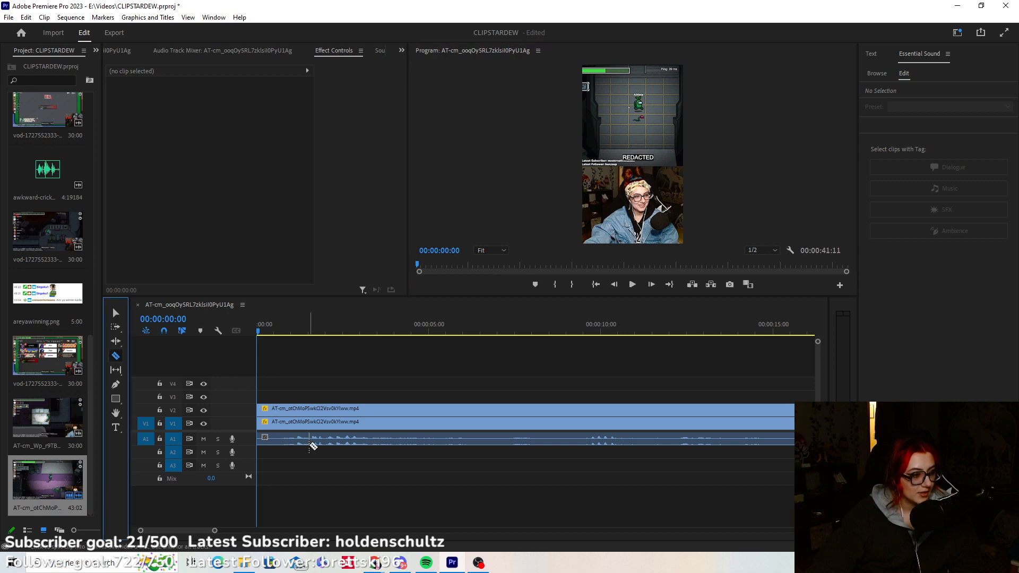
left_click(282, 421)
left_click(281, 409)
key("v")
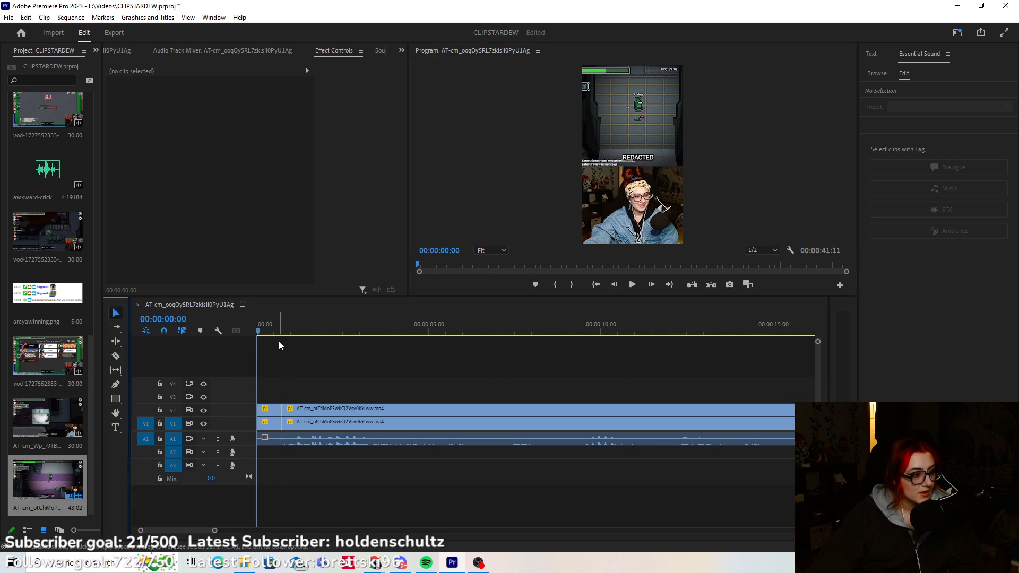
left_click(268, 328)
left_click(269, 428)
key("Delete")
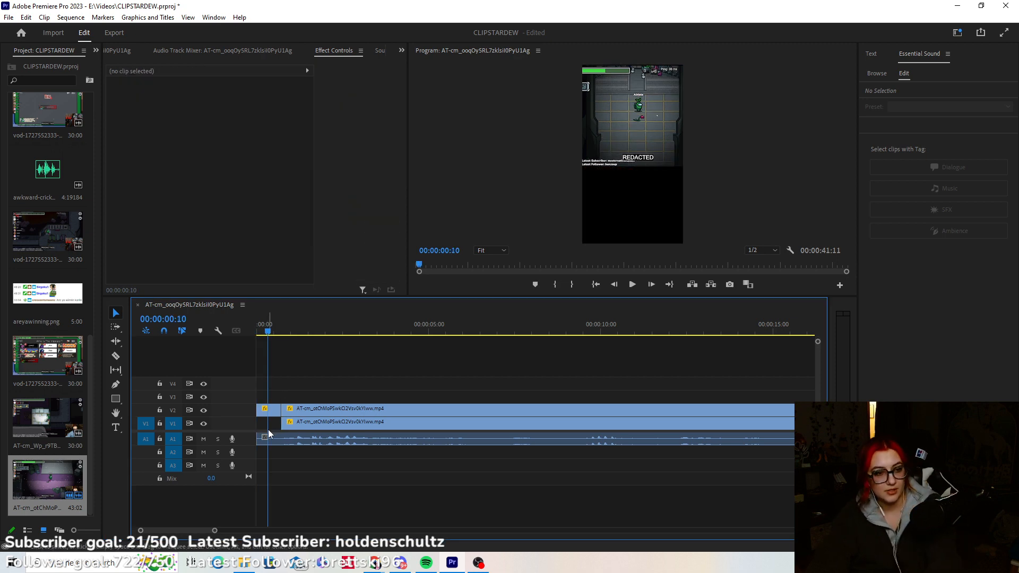
Scale the short opening gameplay piece on V2 to 198.1 and position it at 591.2, 948.6 so it fills the vertical frame.
left_click(275, 416)
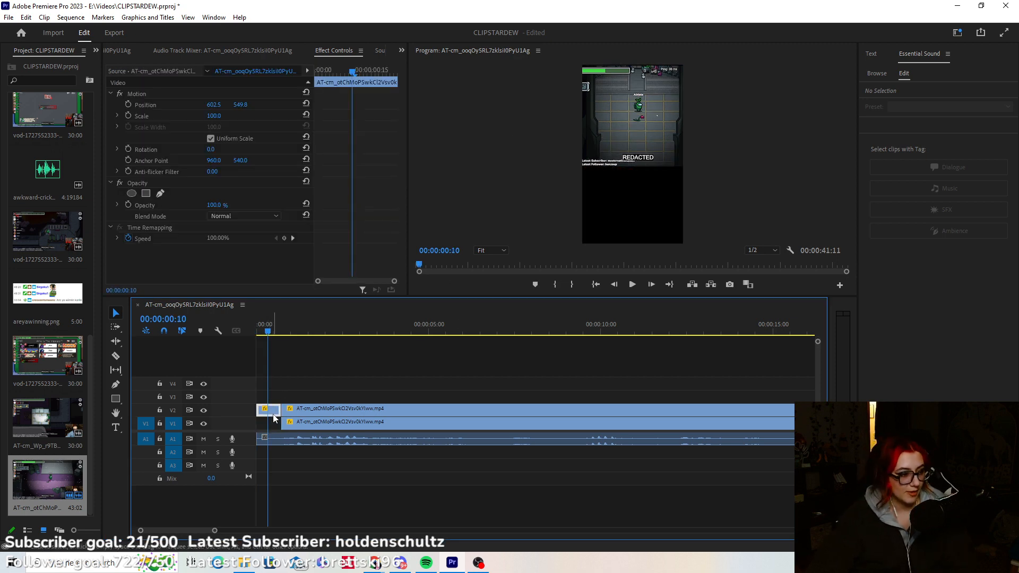
left_click(176, 115)
left_click_drag(639, 166, 638, 214)
left_click_drag(656, 145, 657, 184)
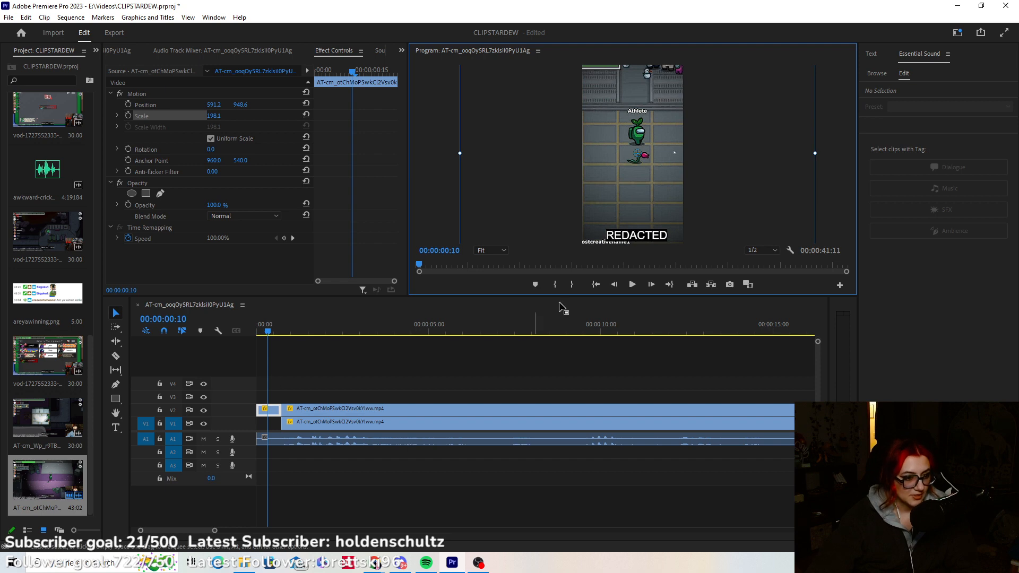
left_click(595, 285)
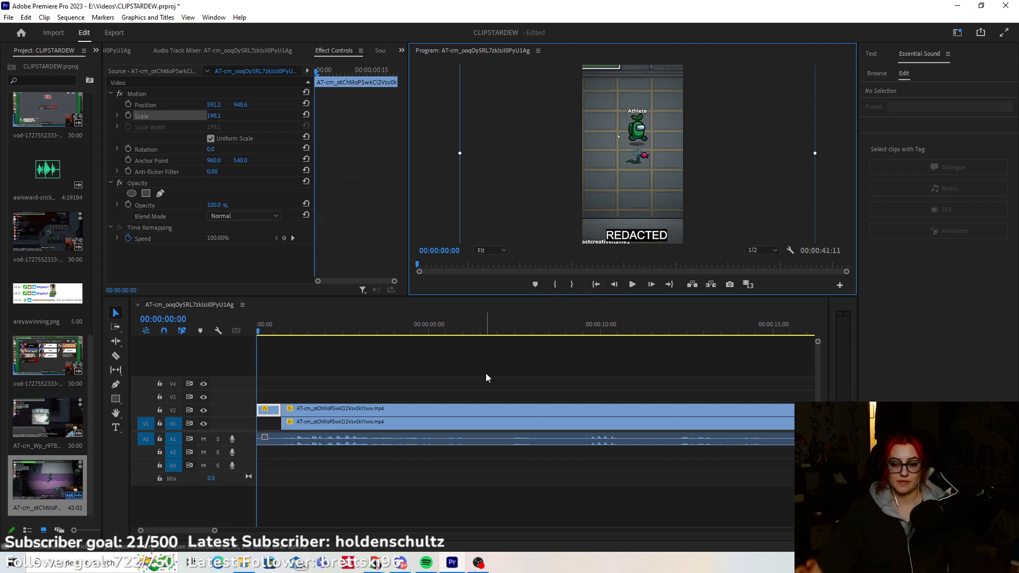
left_click(492, 357)
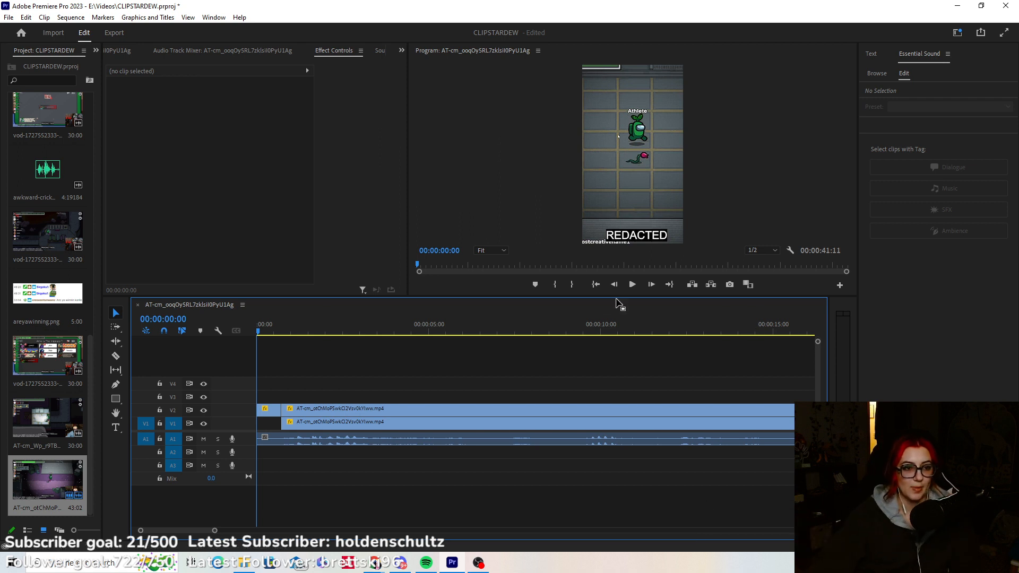
Play the sequence from the start and cut both video layers and the audio at 00:00:05:10.
left_click(632, 285)
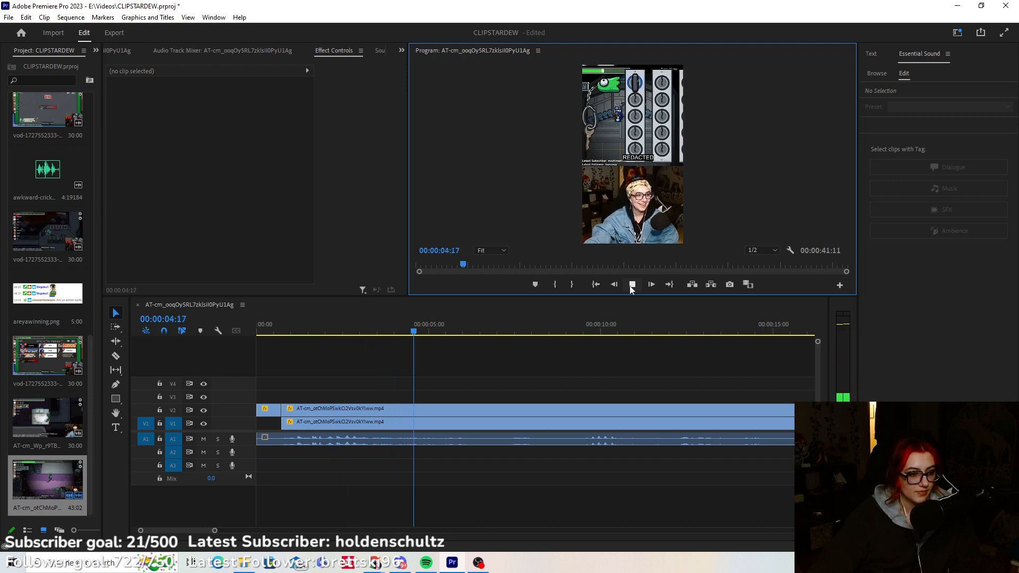
left_click(631, 285)
left_click(116, 356)
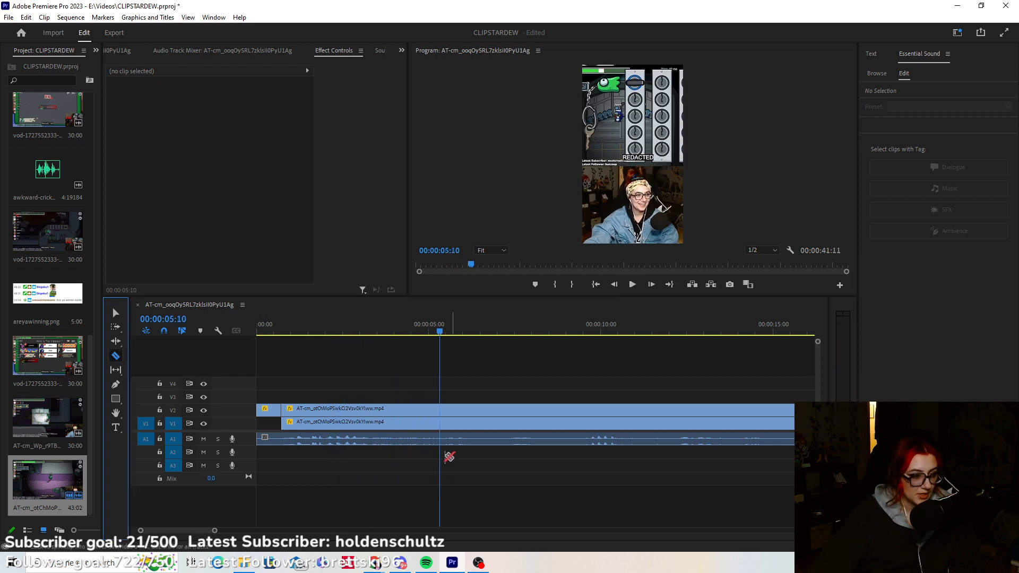
left_click(442, 430)
left_click(443, 409)
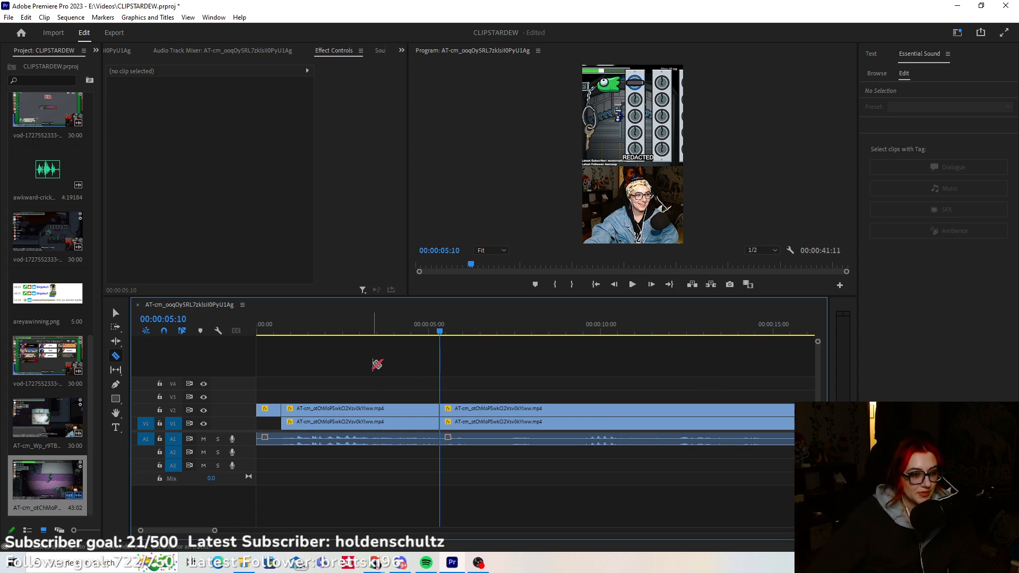
Play on from the 00:00:05:10 cut and split all video and audio layers at about 12 and 13 seconds.
scroll(436, 403, "down", 2)
scroll(441, 412, "down", 18)
scroll(526, 445, "up", 20)
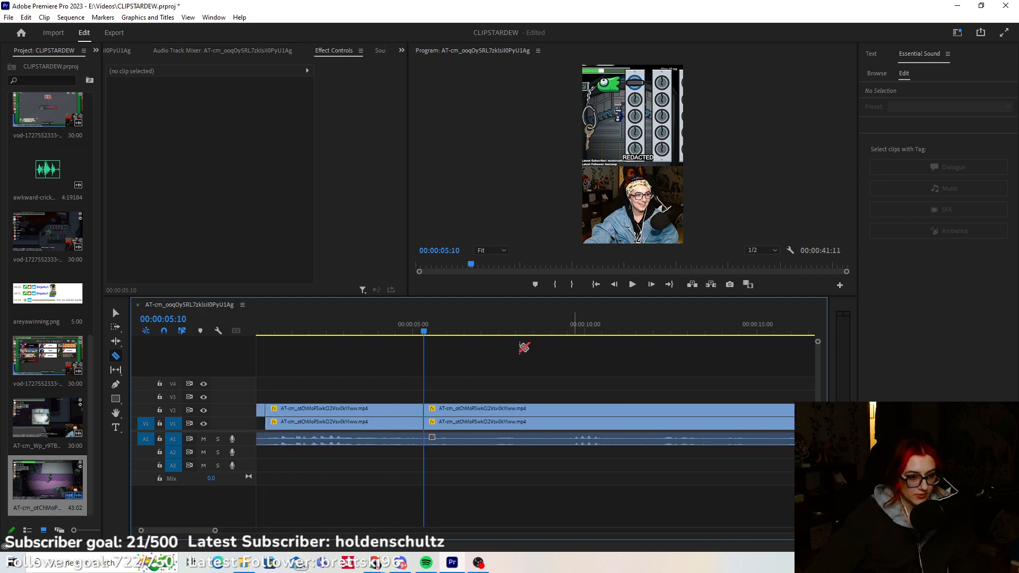
left_click(631, 285)
left_click(632, 285)
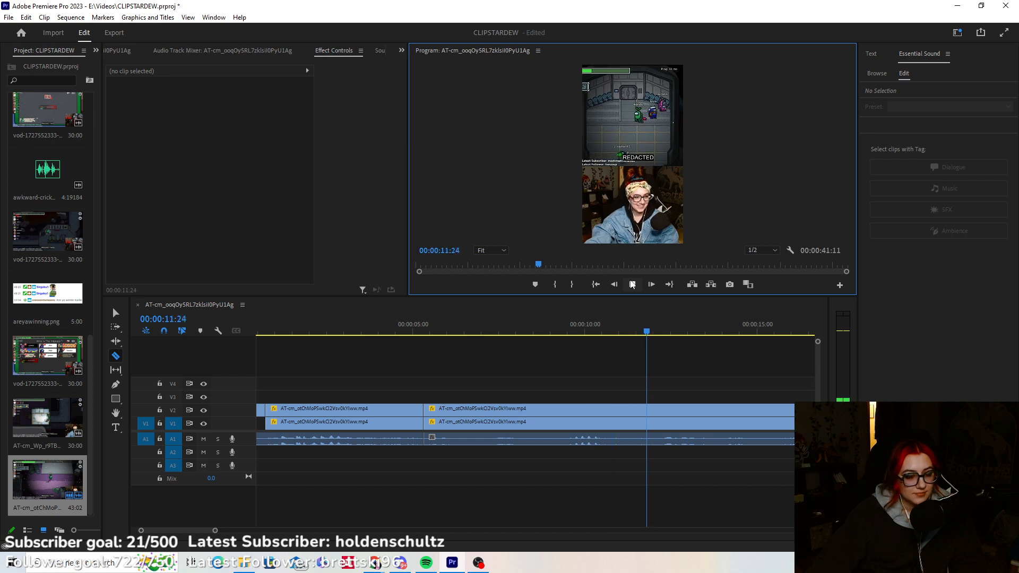
left_click(632, 284)
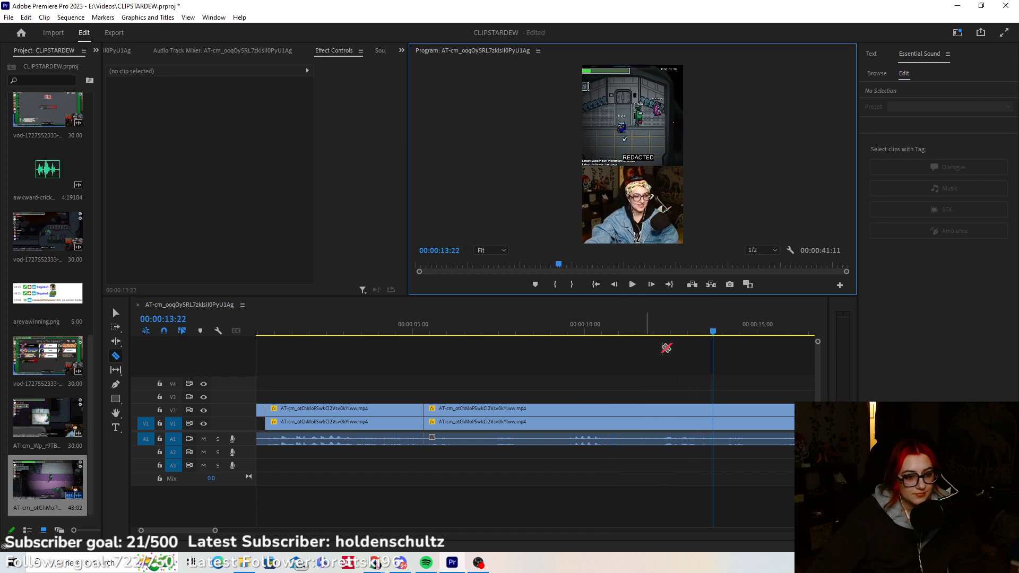
left_click(664, 447)
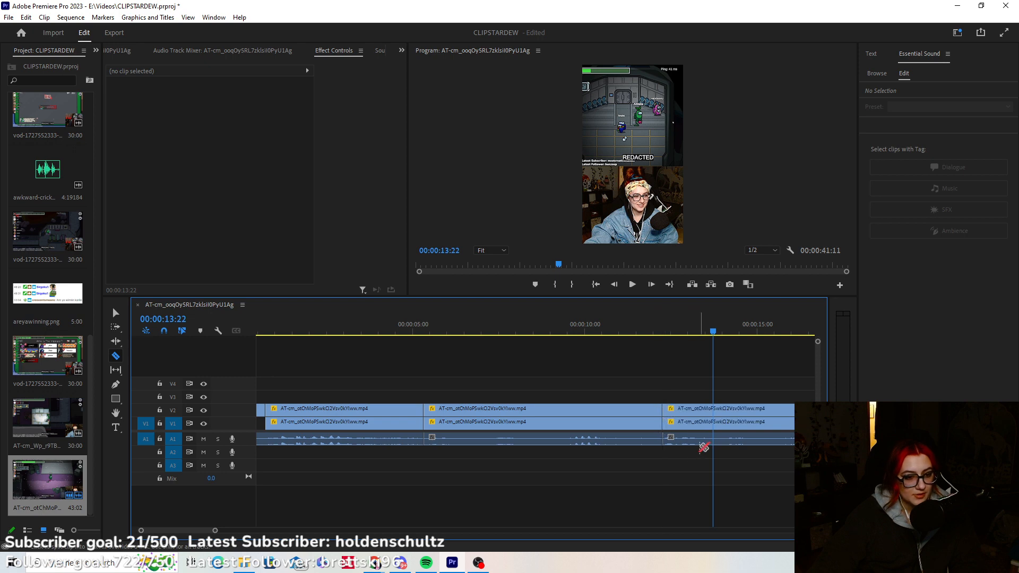
left_click(702, 423)
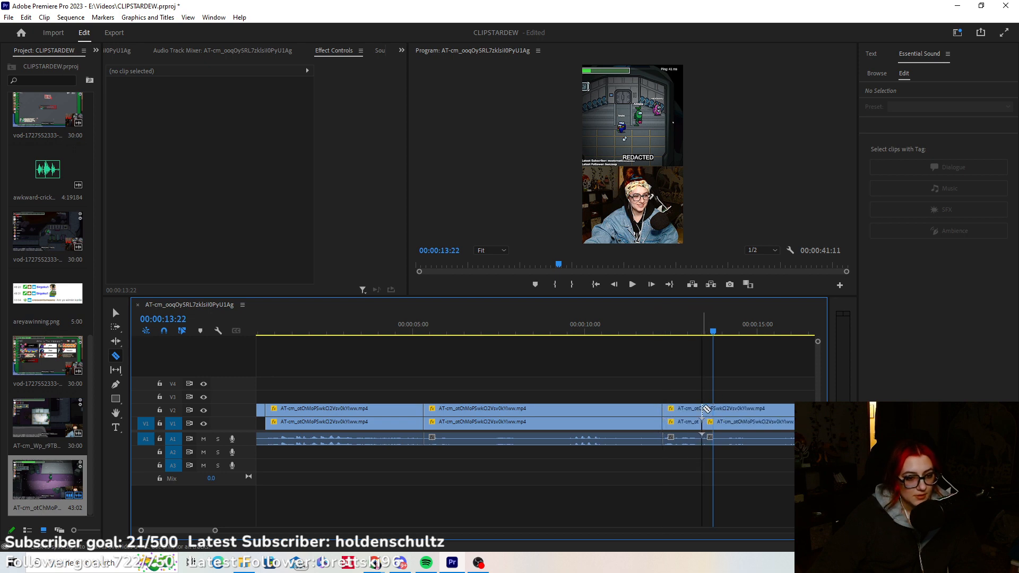
Delete the video and audio pieces from 00:00:05:10 to about 12 seconds and move the remaining clips earlier to close the gap.
left_click(115, 313)
left_click(582, 423)
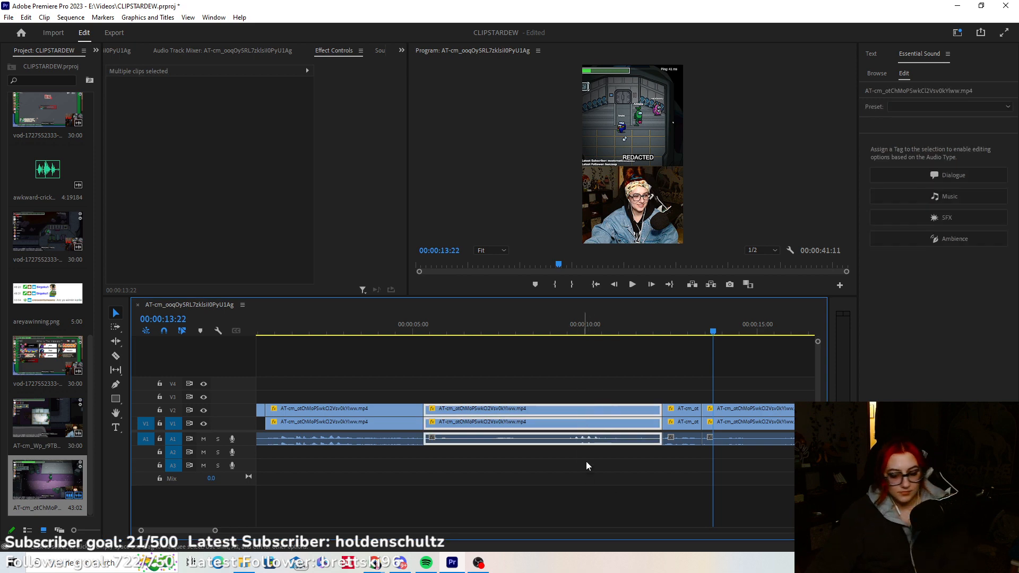
key("Delete")
left_click_drag(608, 368, 498, 447)
left_click(494, 472)
Play from 00:00:04:11 and cut both video layers and the audio at about 7 and 8 seconds.
left_click(393, 325)
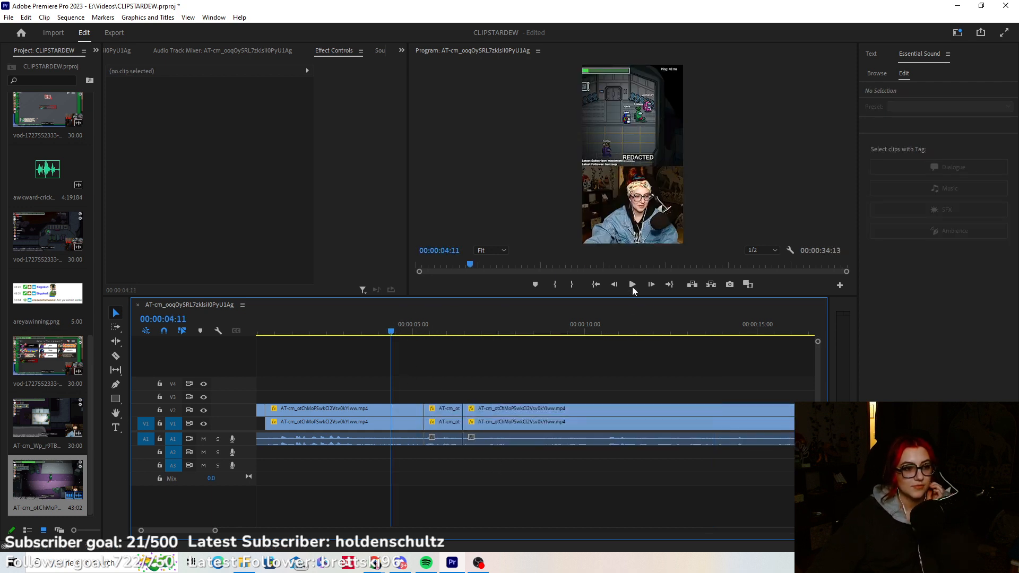
left_click(632, 284)
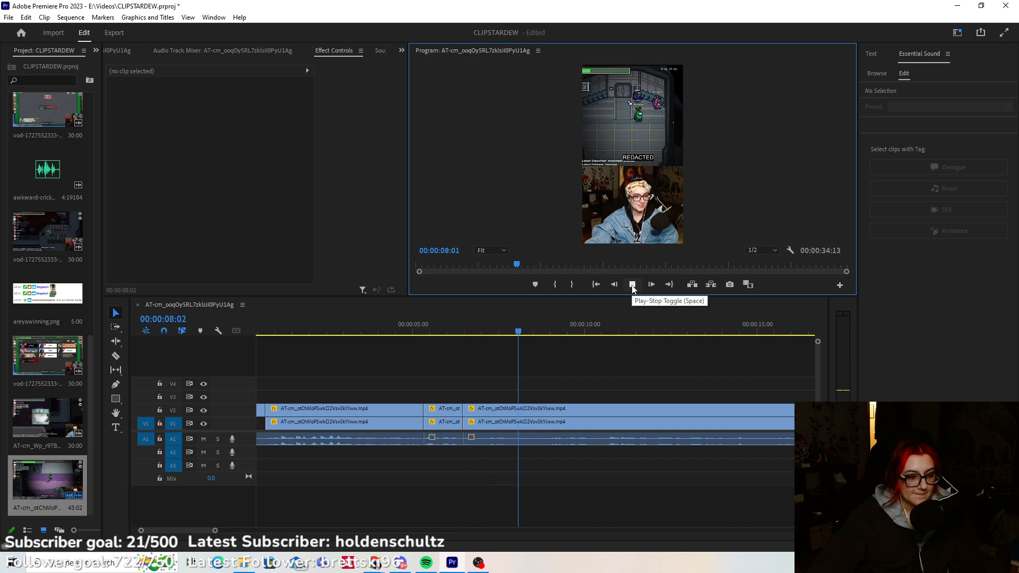
left_click(631, 284)
left_click(116, 355)
left_click(484, 424)
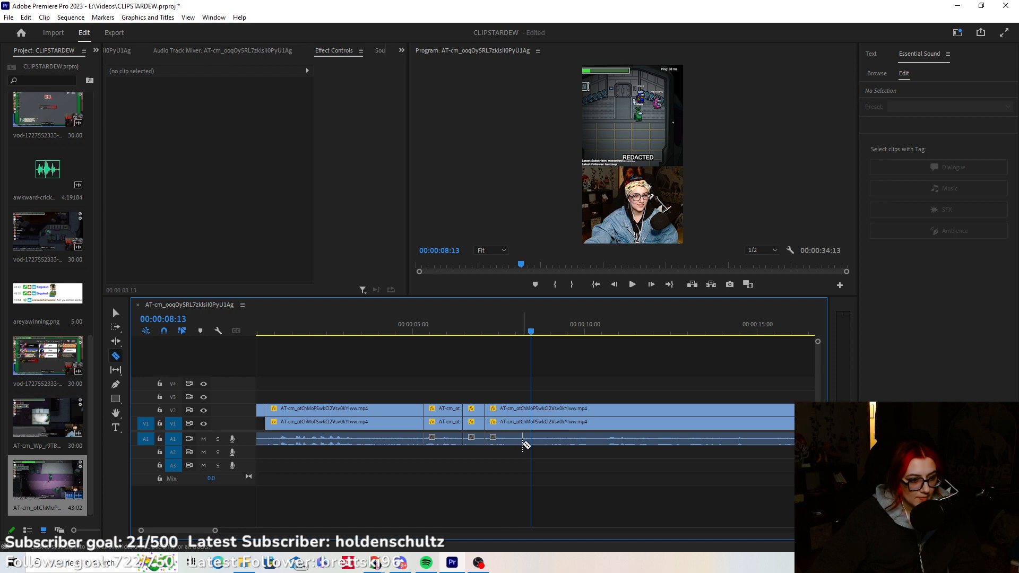
left_click(522, 422)
left_click(523, 408)
Delete the short video and audio pieces just before the 7-second cut and move the following clips earlier to close the gap.
left_click(115, 313)
left_click_drag(475, 397, 478, 451)
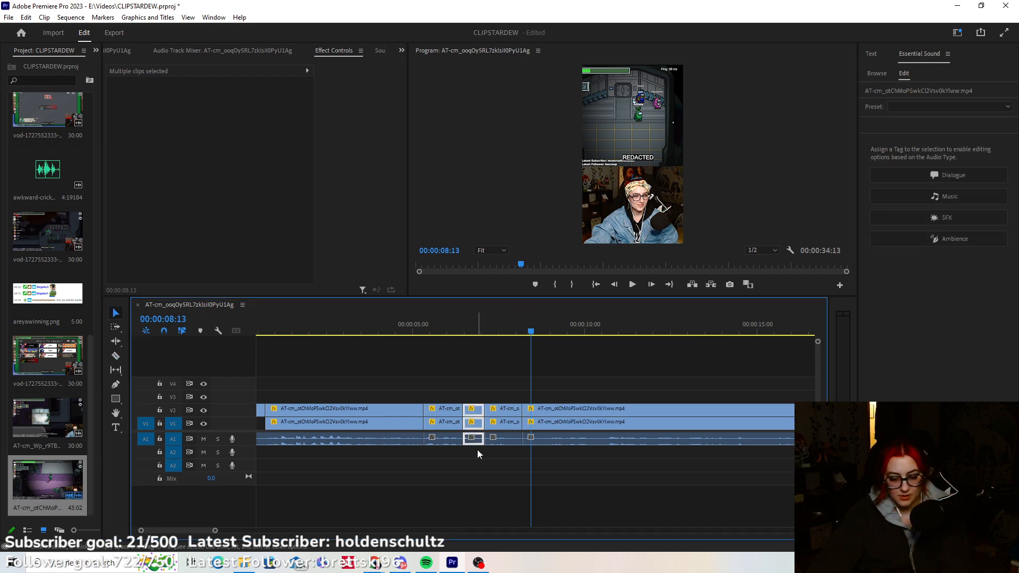
key("Delete")
left_click_drag(496, 387, 485, 424)
left_click(466, 380)
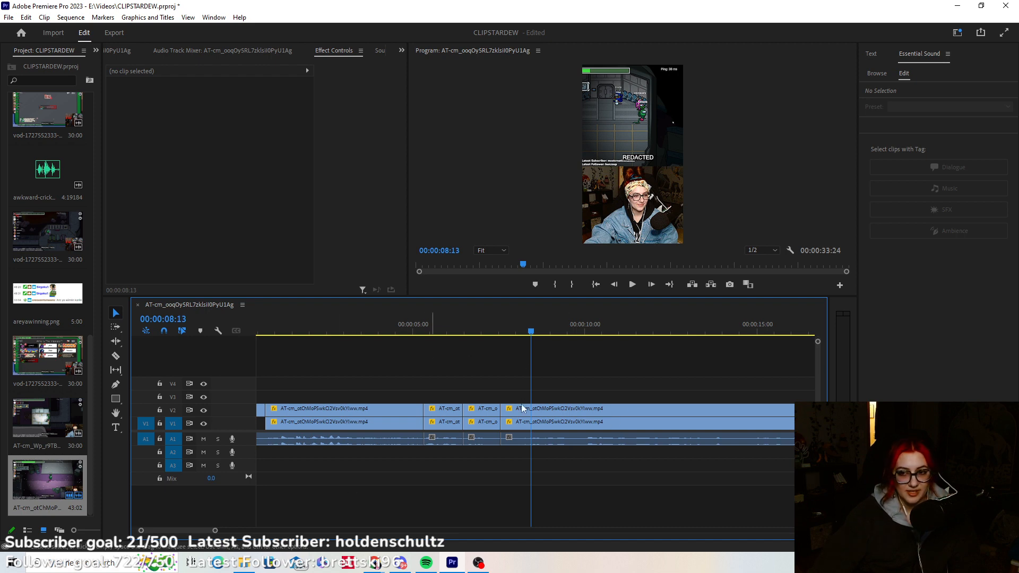
Replay from 00:00:04:28 and cut both video layers and the audio at about 8 seconds and at 00:00:09:25.
left_click(117, 356)
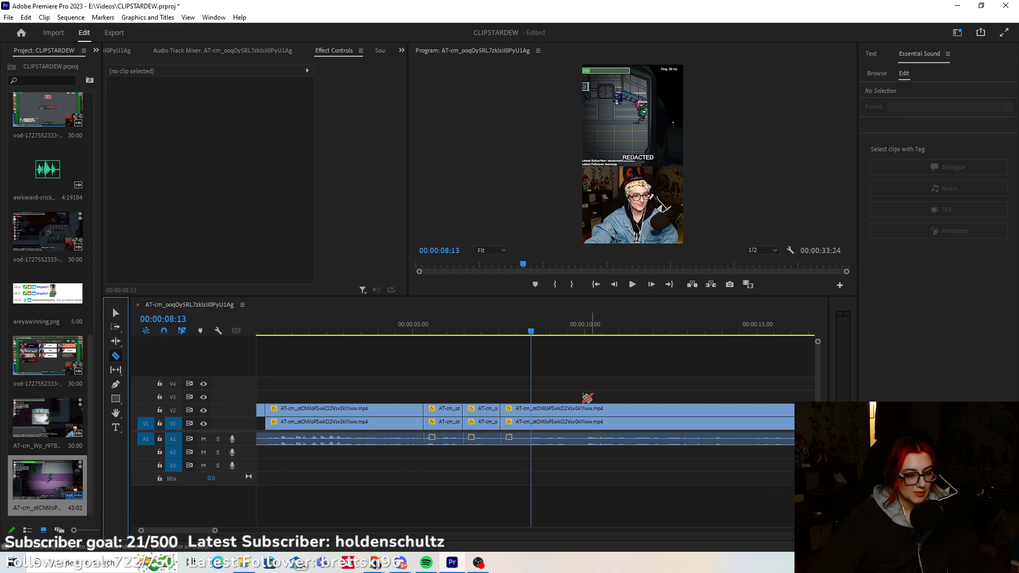
mouse_move(410, 327)
left_mouse_down()
mouse_move(441, 342)
mouse_move(411, 346)
left_mouse_up()
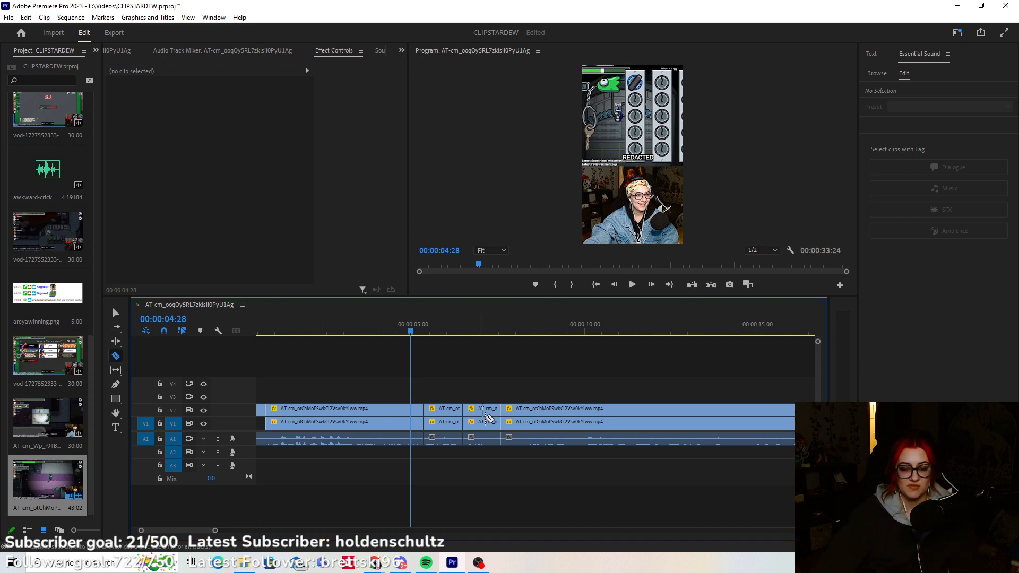
left_click(632, 285)
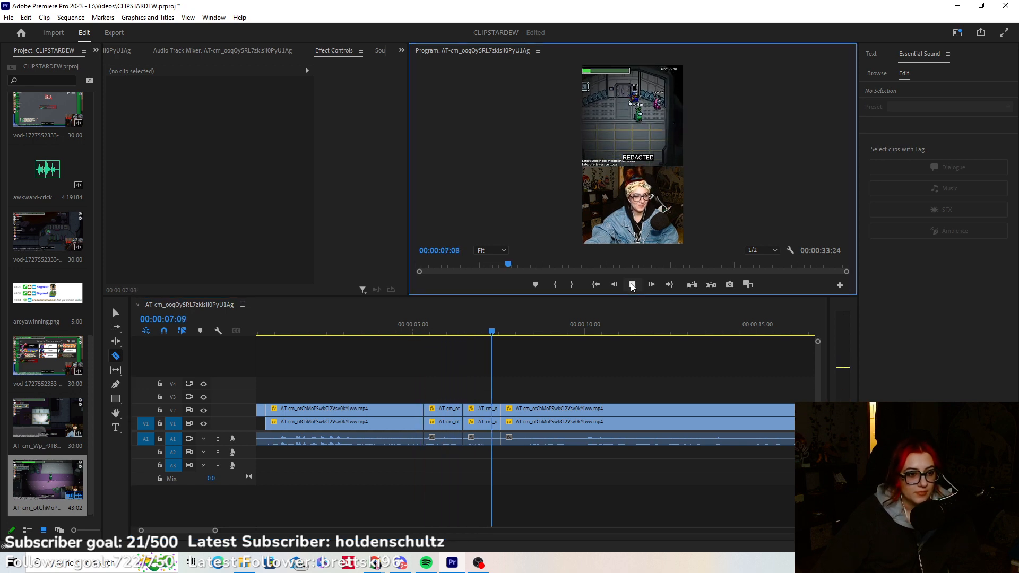
left_click(632, 285)
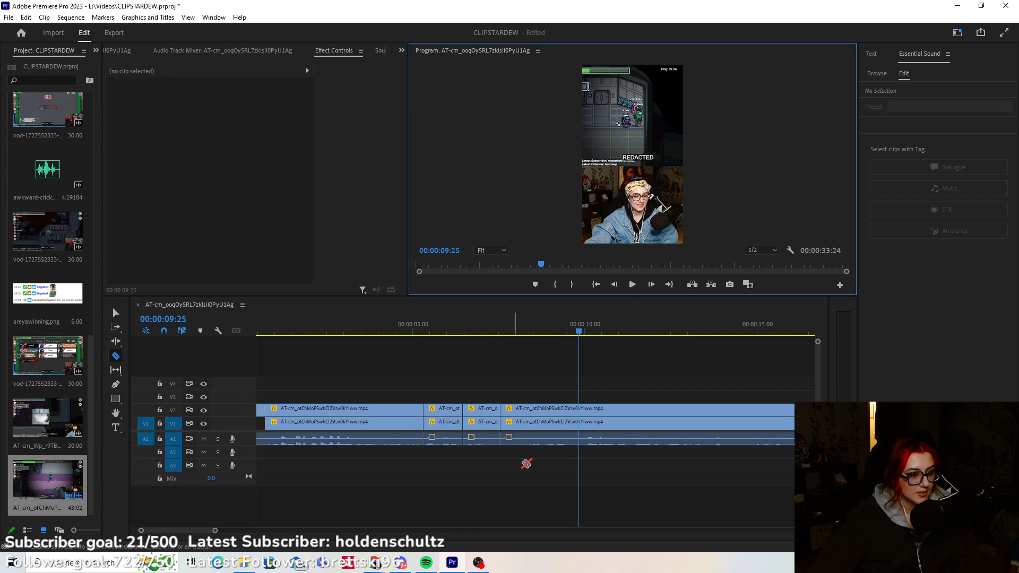
left_click(517, 439)
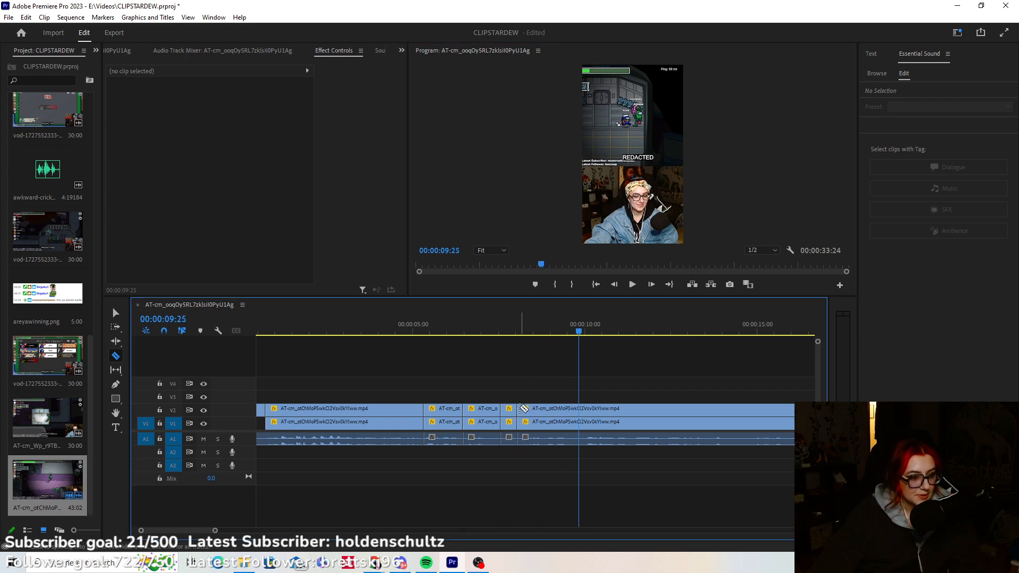
left_click(580, 439)
left_click(580, 423)
left_click(579, 409)
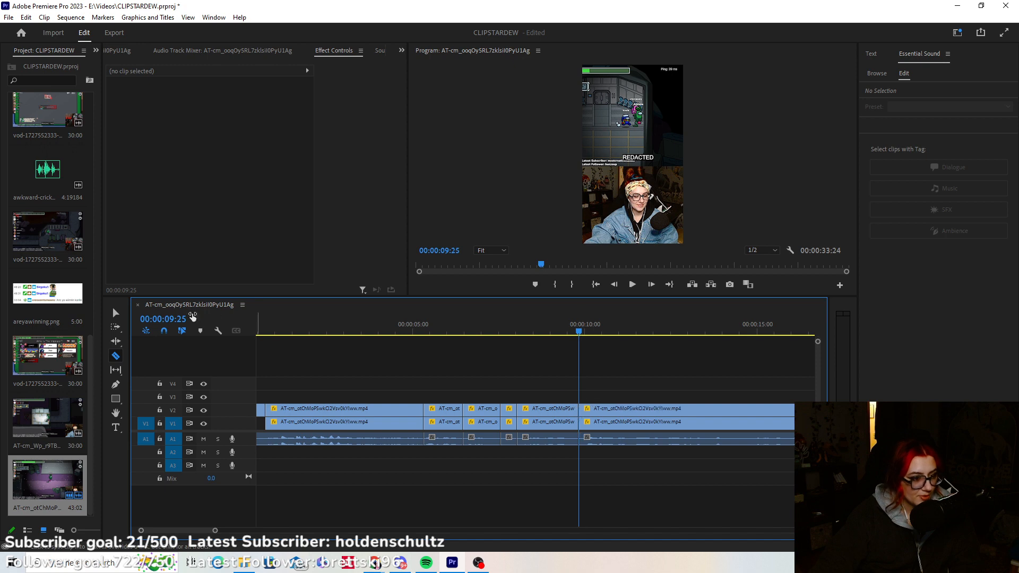
Delete the two short sections between about 6.5 and 8 seconds on all layers and move the following clips earlier to close the gap.
left_click(115, 312)
left_click_drag(480, 399, 506, 456)
key("Delete")
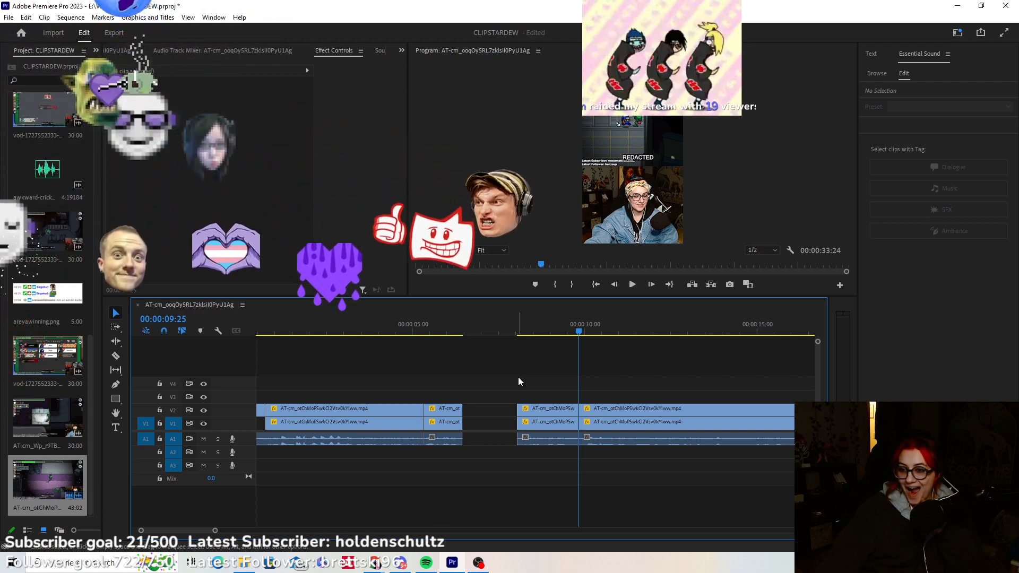
left_click_drag(504, 383, 601, 452)
left_click_drag(560, 424, 505, 412)
left_click(663, 460)
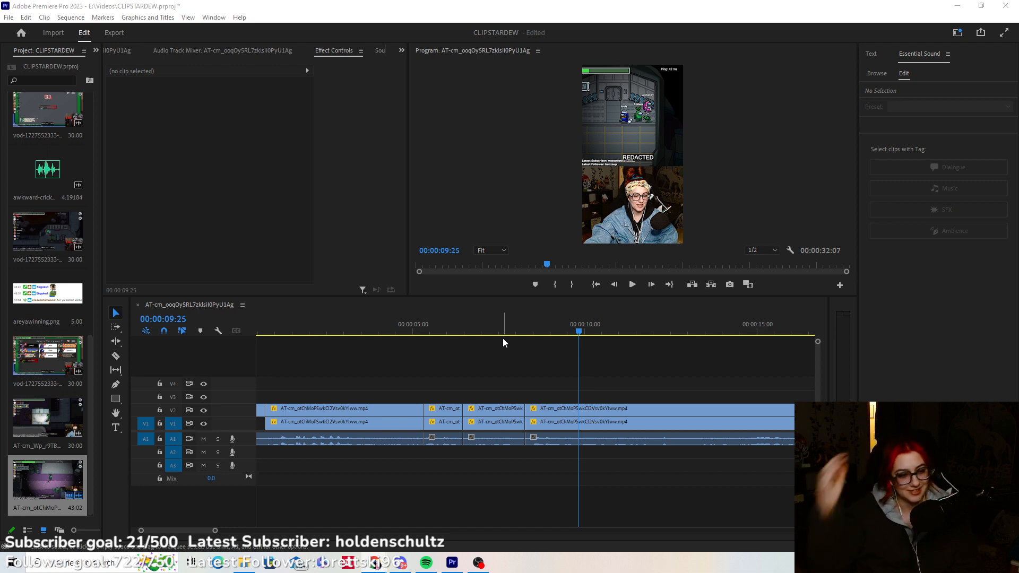
Play on from 00:00:04:16 and cut both video layers and the audio at 00:00:16:04.
left_click(395, 317)
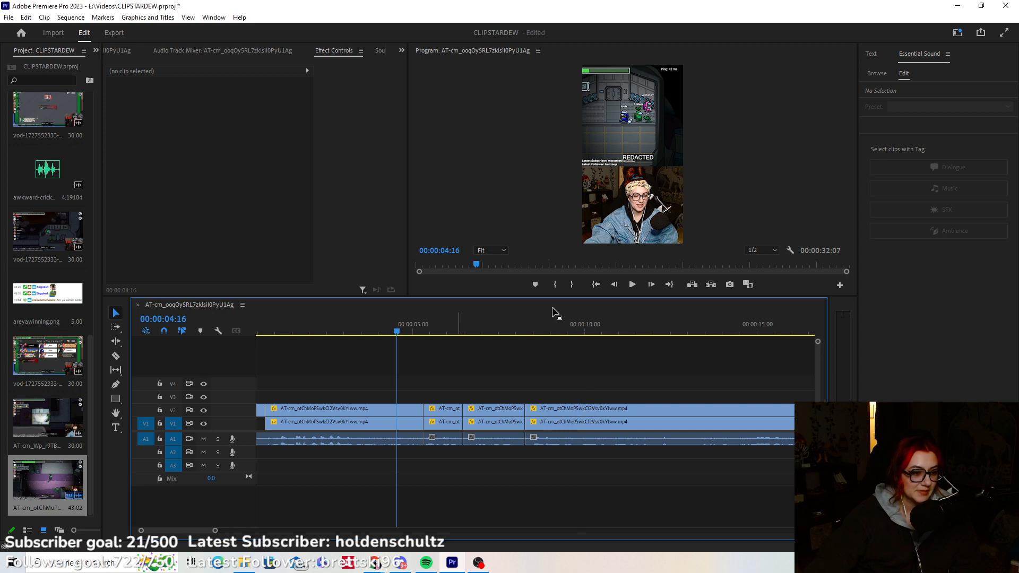
left_click(633, 285)
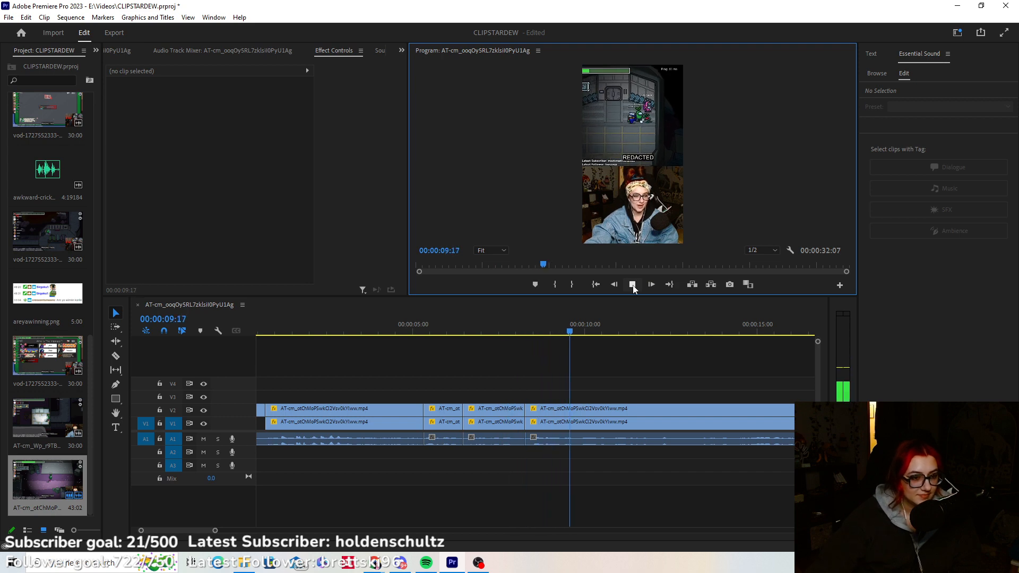
left_click(632, 285)
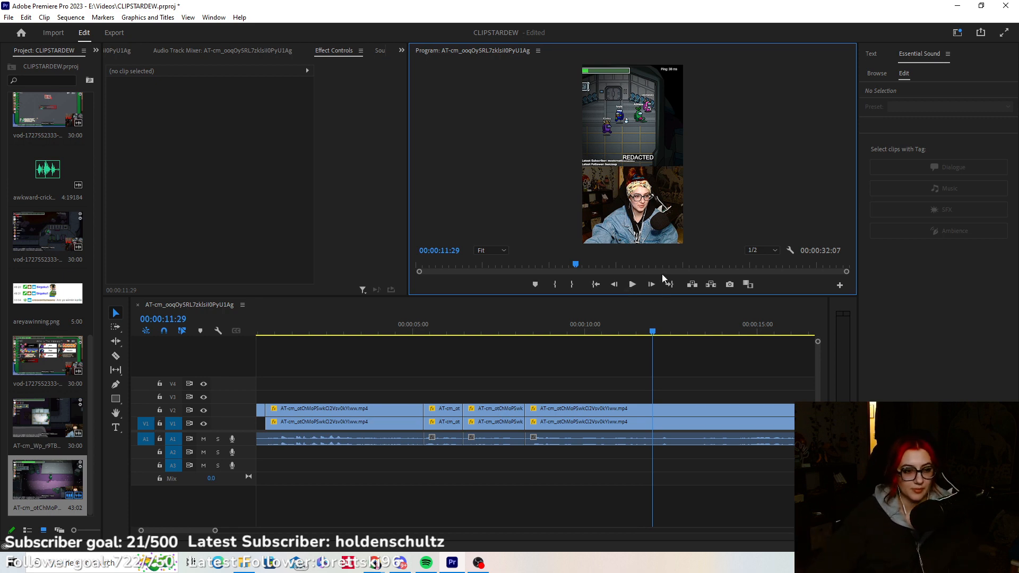
left_click(631, 286)
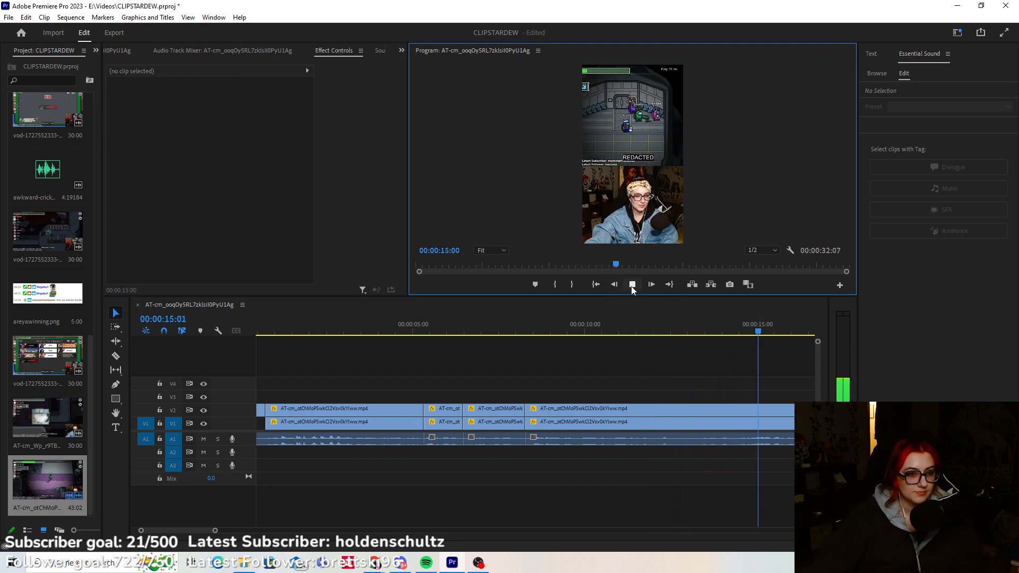
left_click(631, 285)
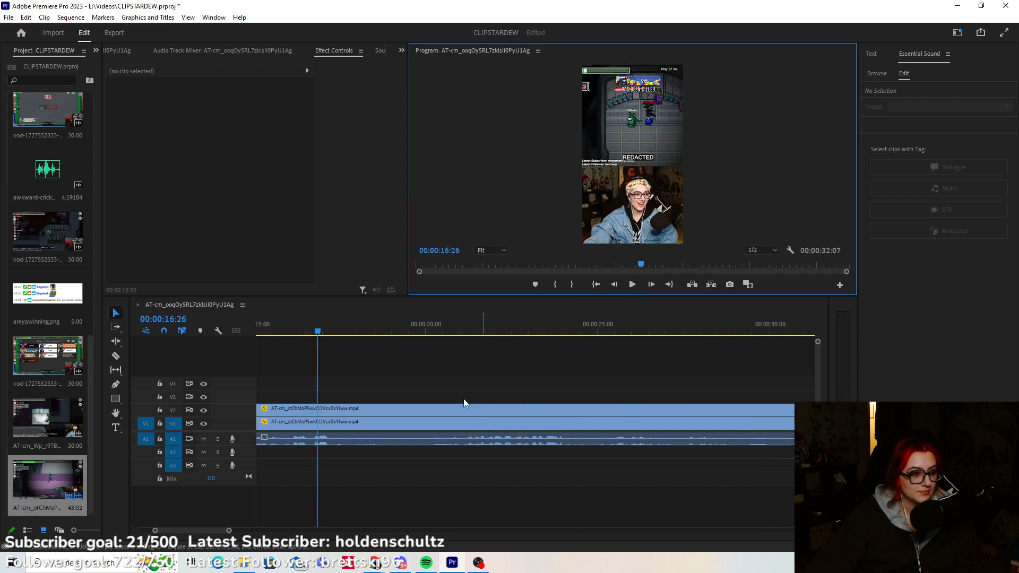
left_click_drag(381, 332, 356, 334)
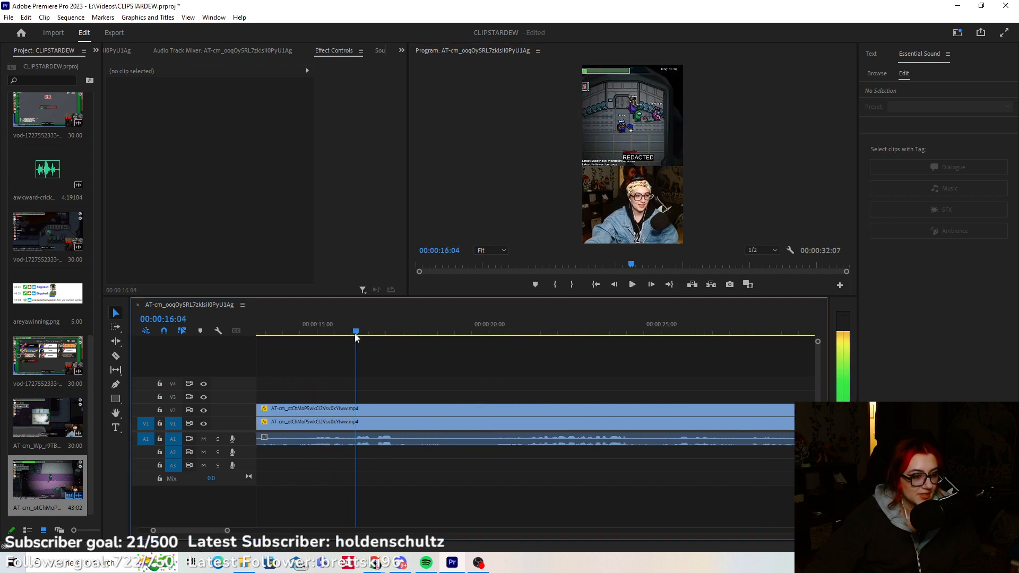
key("c")
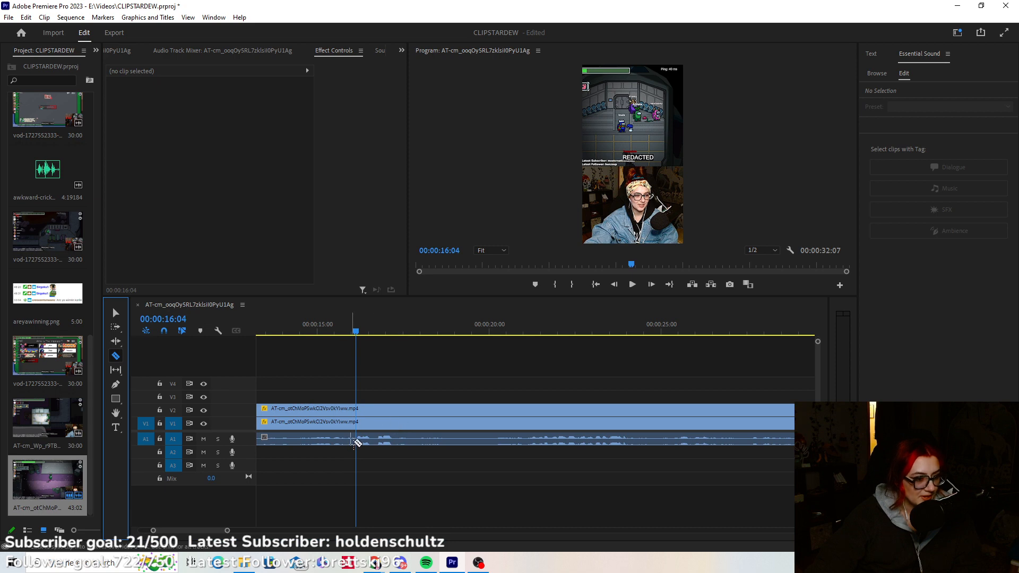
left_click(356, 423)
left_click(356, 410)
Delete the long section before the 00:00:16:04 cut on all layers and move the remaining clips earlier to close the gap.
key("v")
left_click_drag(302, 387, 315, 452)
key("Delete")
scroll(460, 470, "up", 5)
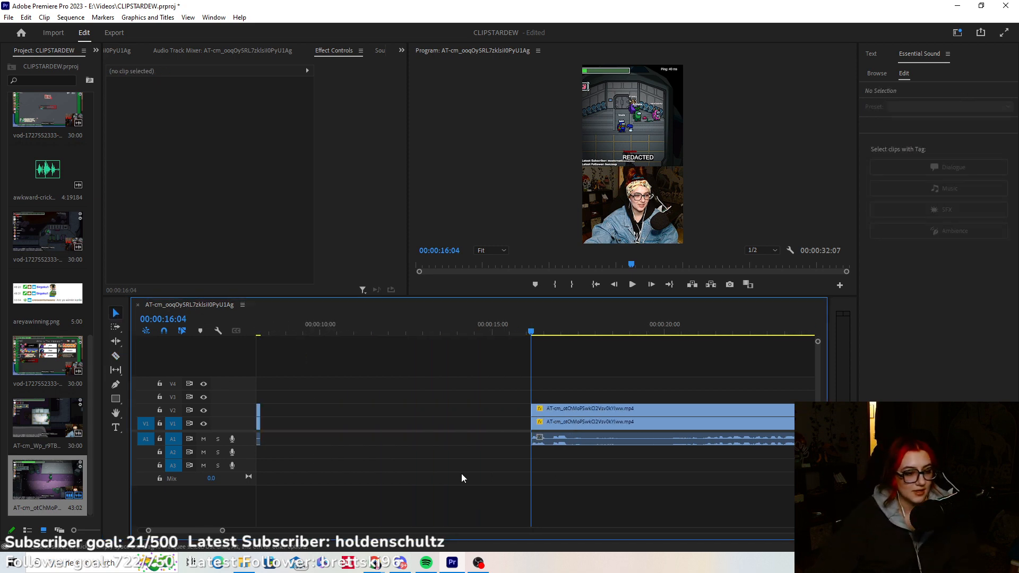
left_click_drag(550, 398, 386, 431)
left_click(337, 361)
Play from 00:00:07:11 across the new join and cut both video layers and the audio at 00:00:11:00.
left_click(325, 328)
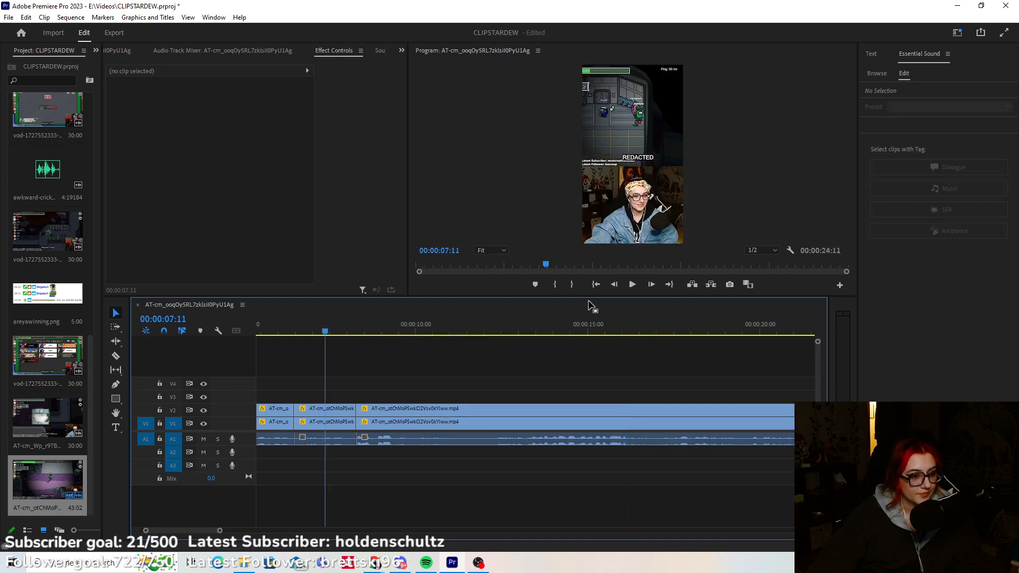
left_click(632, 288)
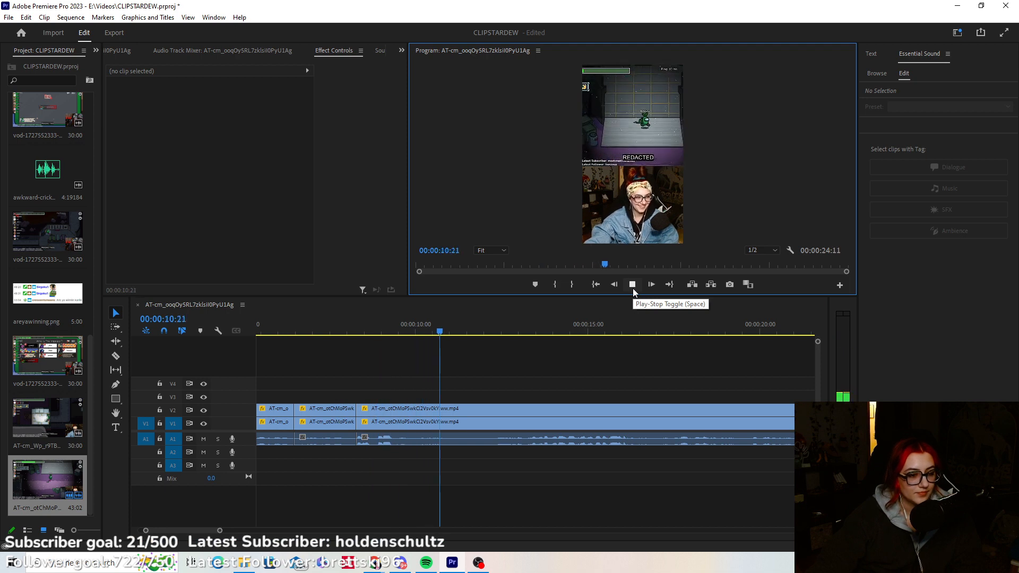
left_click(632, 288)
key("c")
left_click(450, 423)
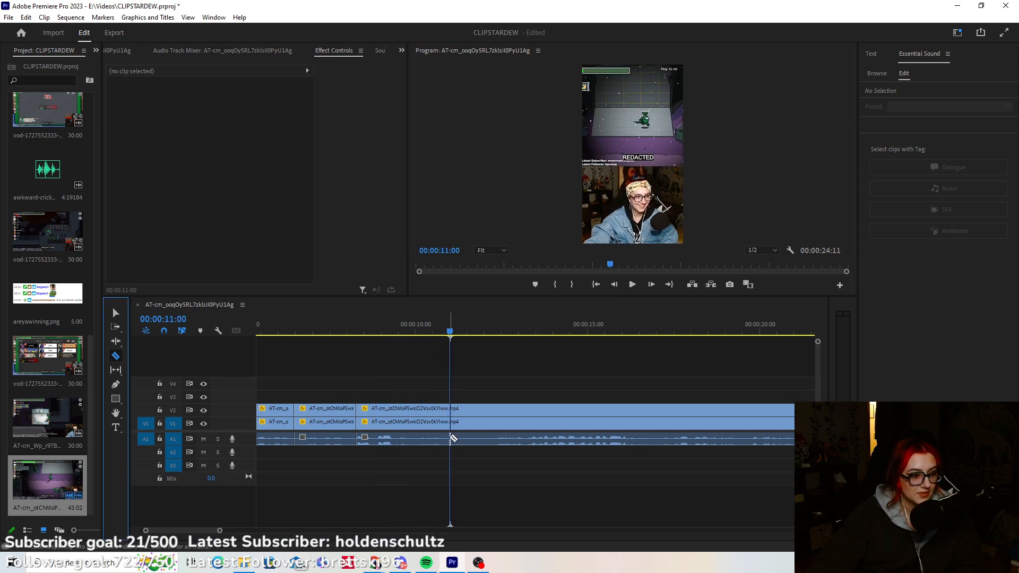
Extend the start of the pieces beginning at about 8 seconds by six frames and play across the join.
key("v")
left_click(386, 422)
left_click_drag(378, 426, 358, 406)
left_click(352, 330)
left_click(632, 284)
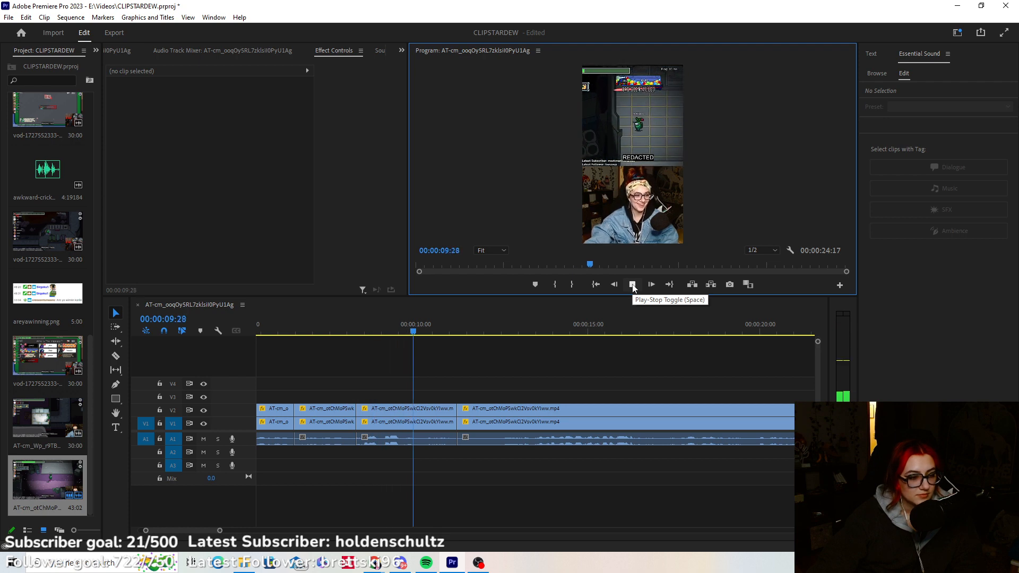
left_click(632, 285)
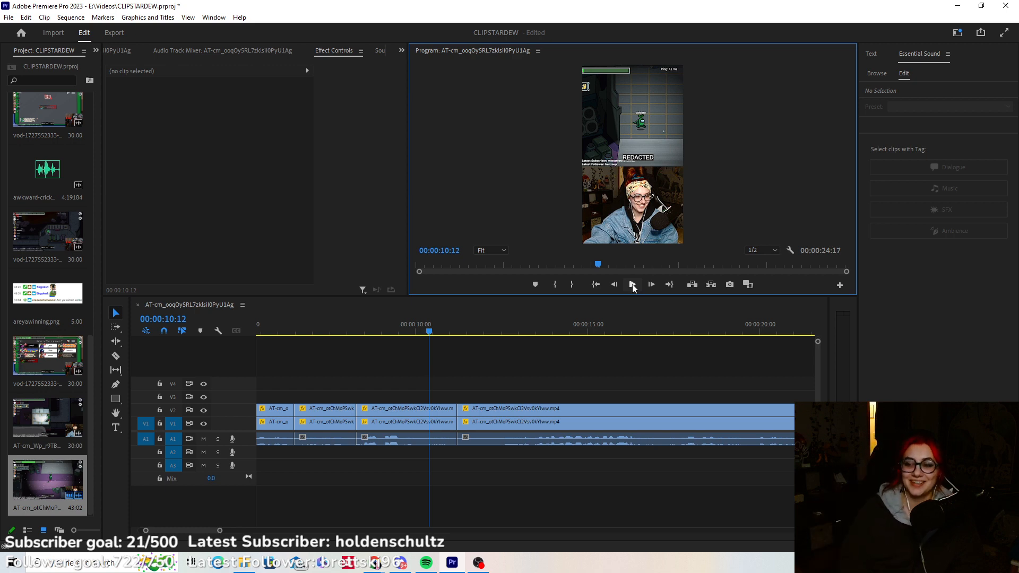
Play on from 00:00:07:05 and cut both video layers and the audio at 00:00:17:03.
scroll(349, 398, "up", 5)
left_click(504, 324)
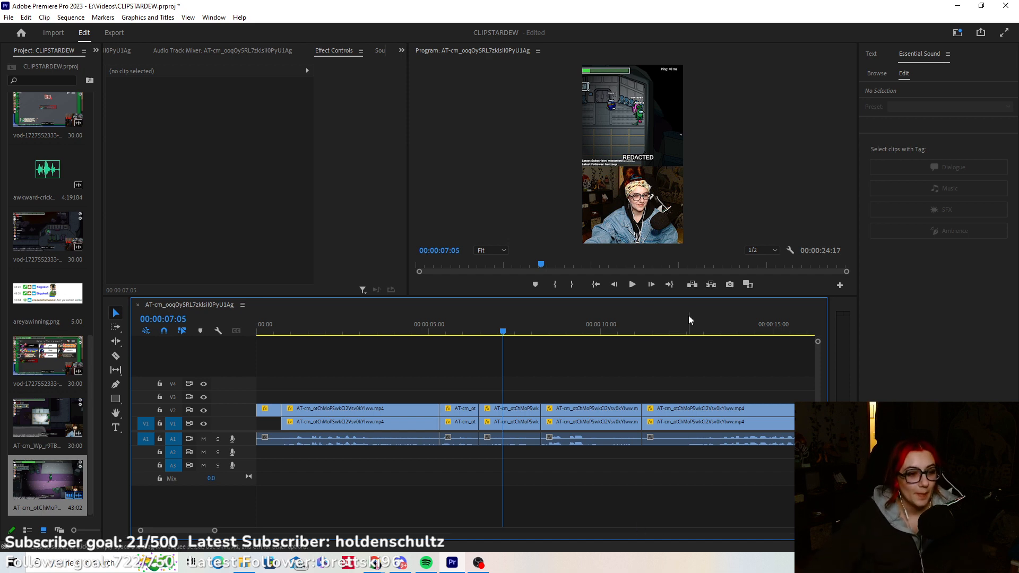
left_click(630, 287)
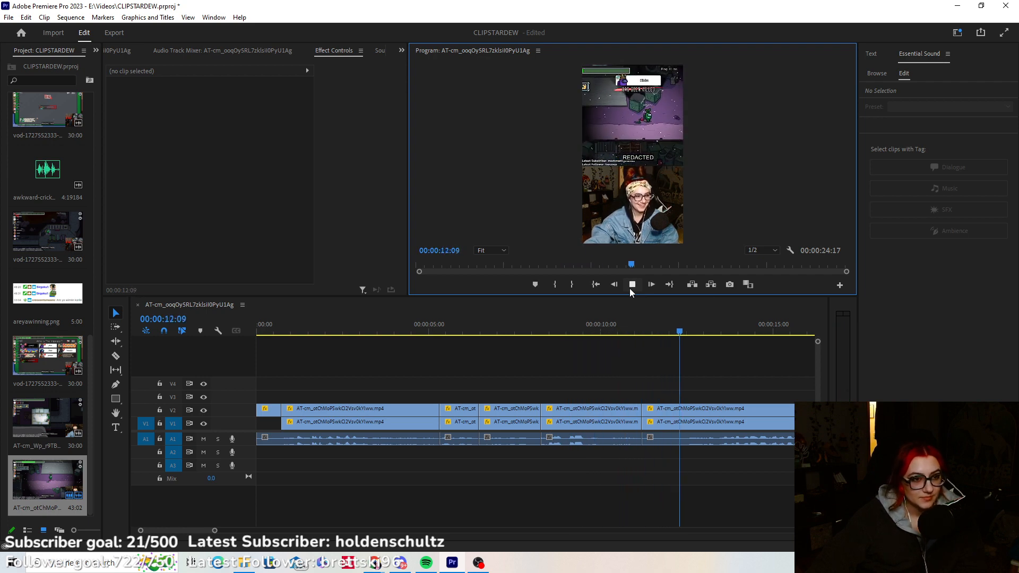
left_click(606, 324)
left_click(631, 285)
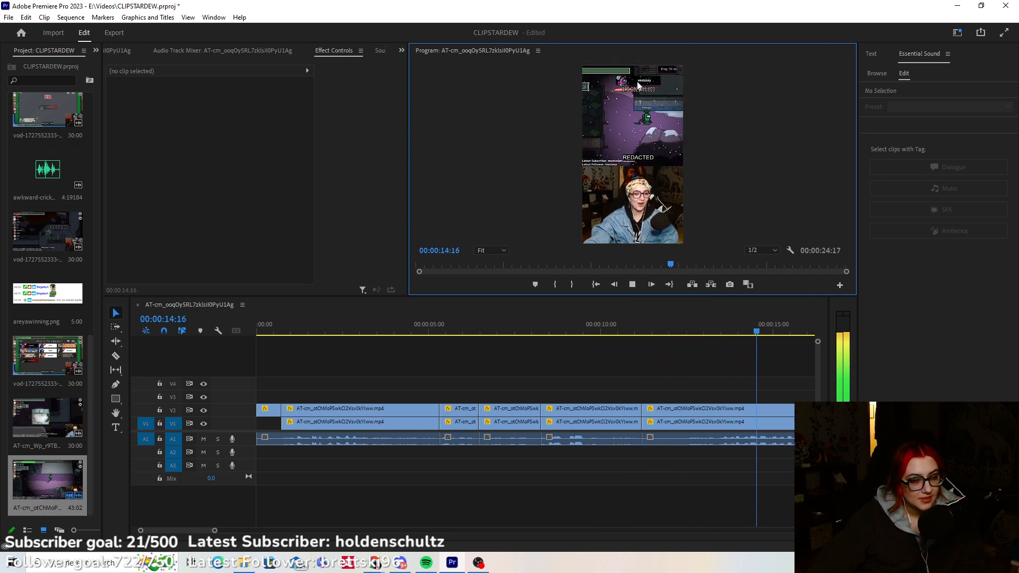
left_click(632, 286)
left_click(116, 356)
left_click(342, 423)
Delete all video and audio after 00:00:17:03 so the sequence ends there.
left_click(117, 313)
left_click_drag(485, 393, 501, 452)
key("Delete")
scroll(479, 472, "up", 5)
scroll(589, 483, "up", 1)
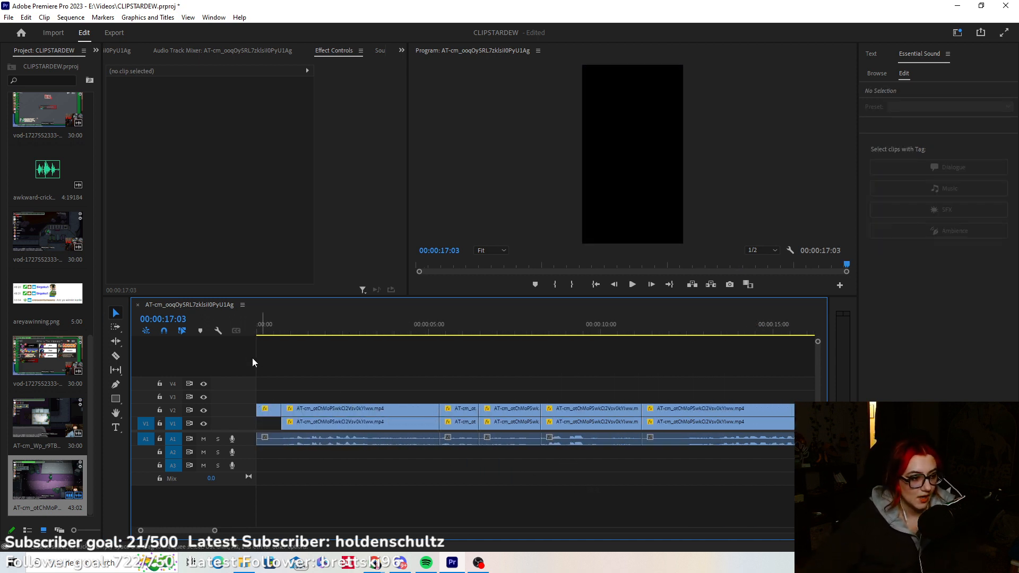
Play the sequence from the start to 00:00:07:10 and delete only the webcam piece on V1 at that point.
left_click(599, 285)
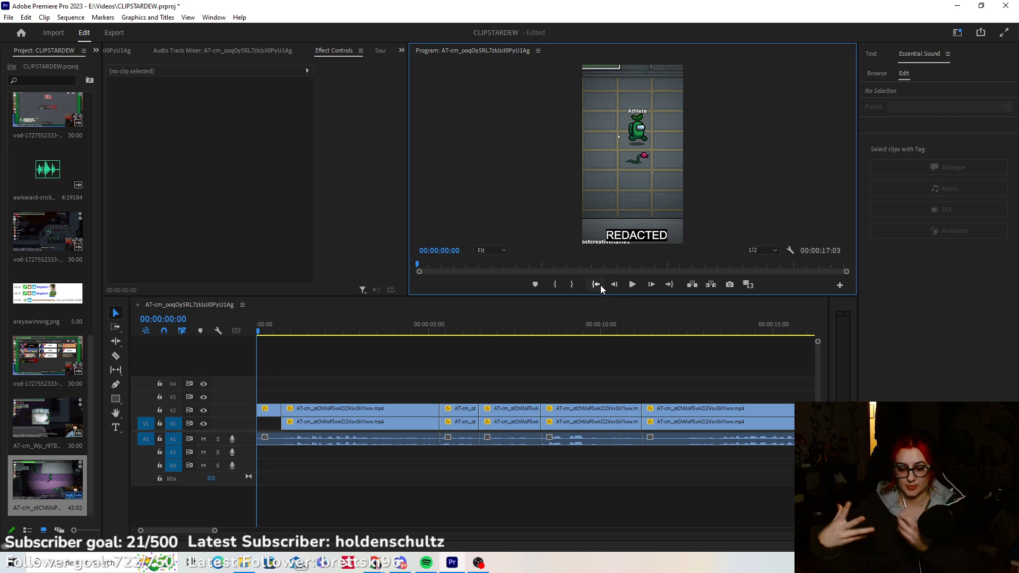
left_click(632, 285)
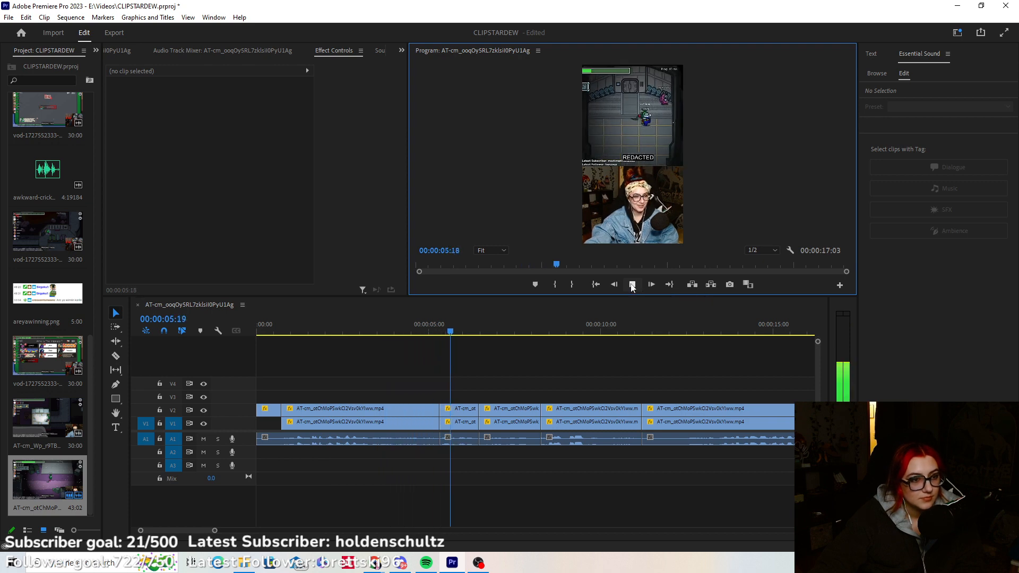
left_click(632, 286)
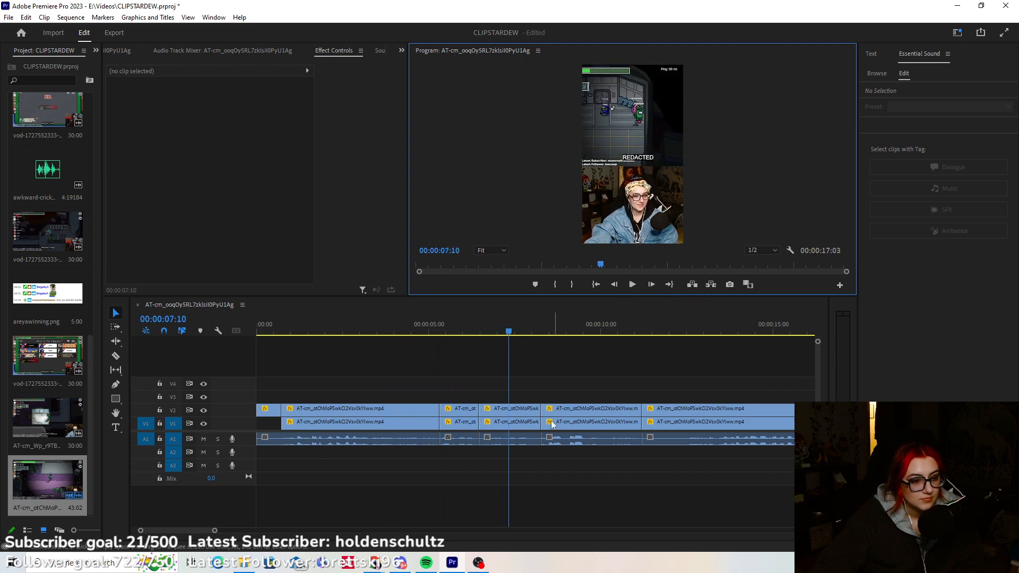
left_click(524, 428)
key("Delete")
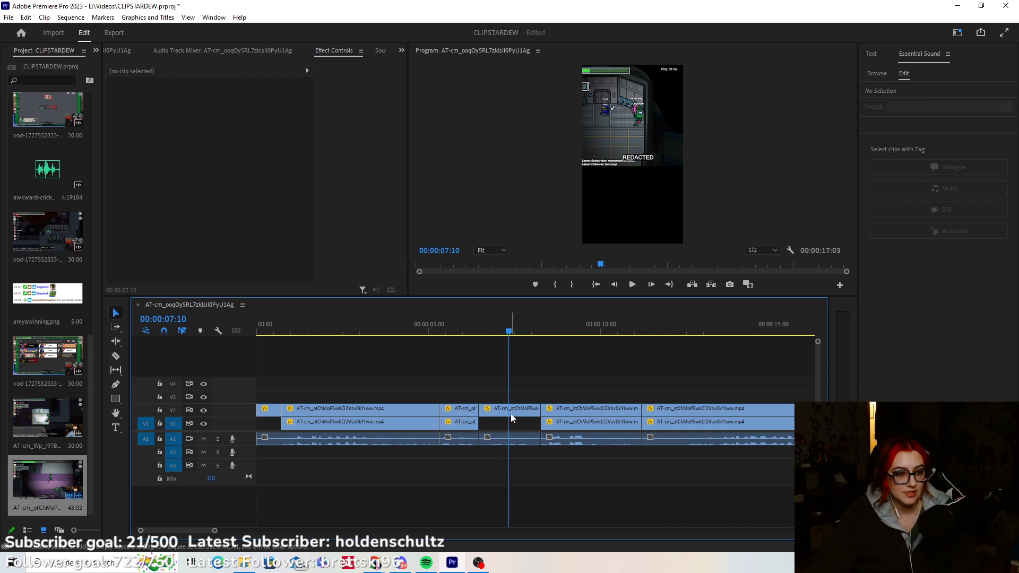
Enlarge the V2 gameplay piece at 00:00:07:10 to full frame, with scale 263.5 and position 653.7, 971.4.
left_click(511, 409)
left_click(180, 115)
left_click_drag(638, 167, 638, 248)
left_click_drag(673, 140, 678, 180)
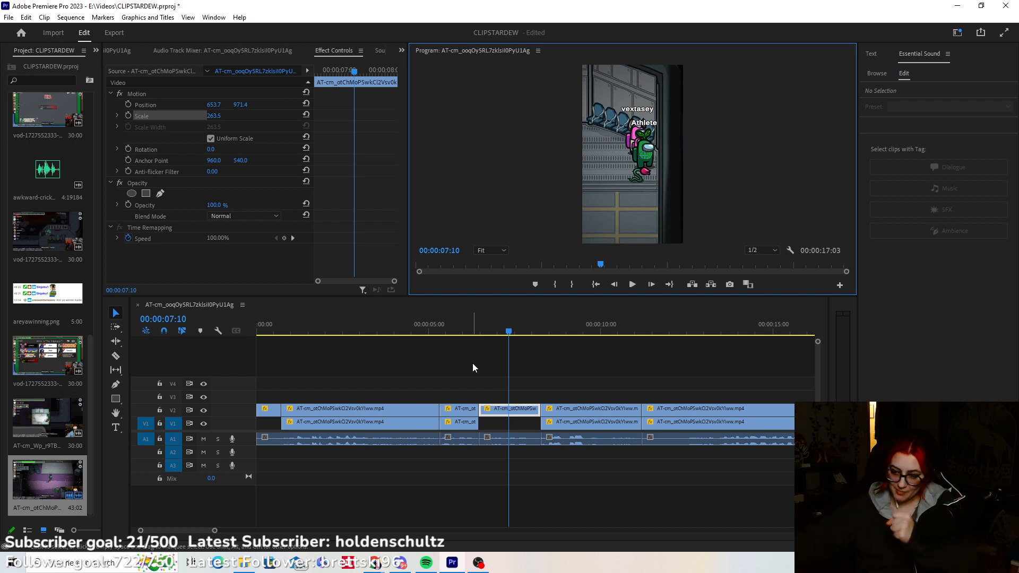
Play the sequence from 00:00:04:02 and cut both video layers at 00:00:09:19.
left_click(400, 327)
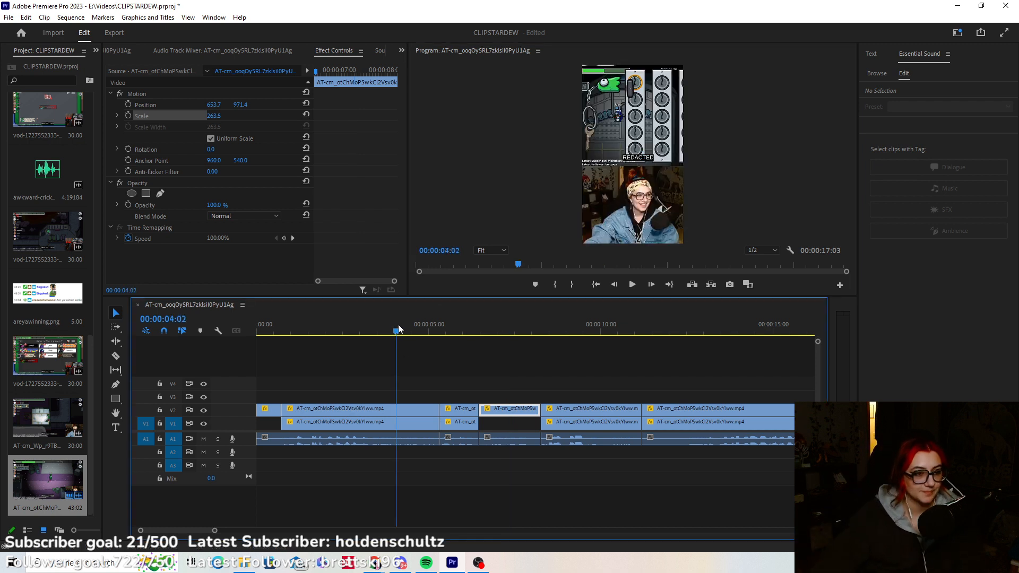
left_click(630, 286)
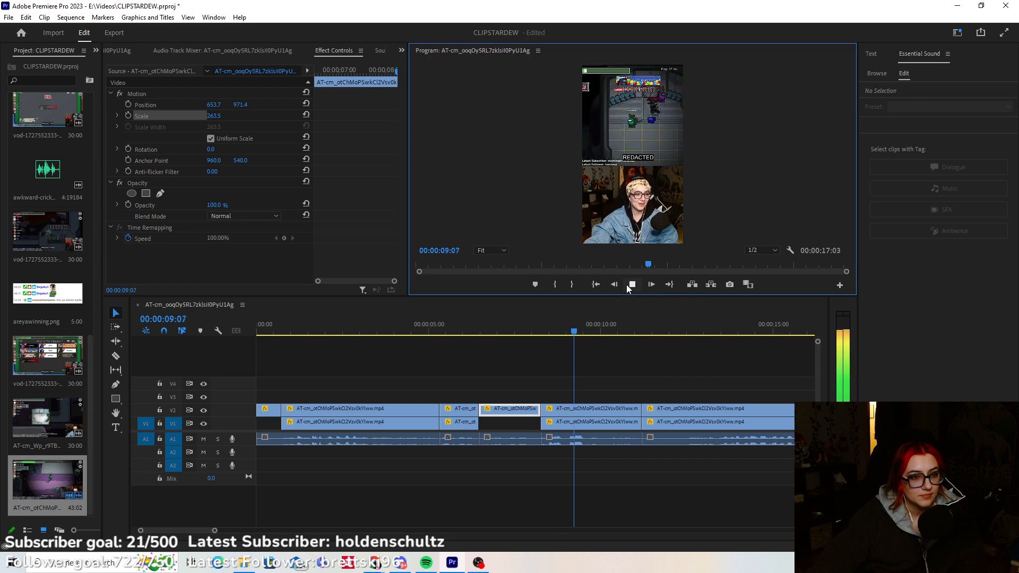
left_click(628, 286)
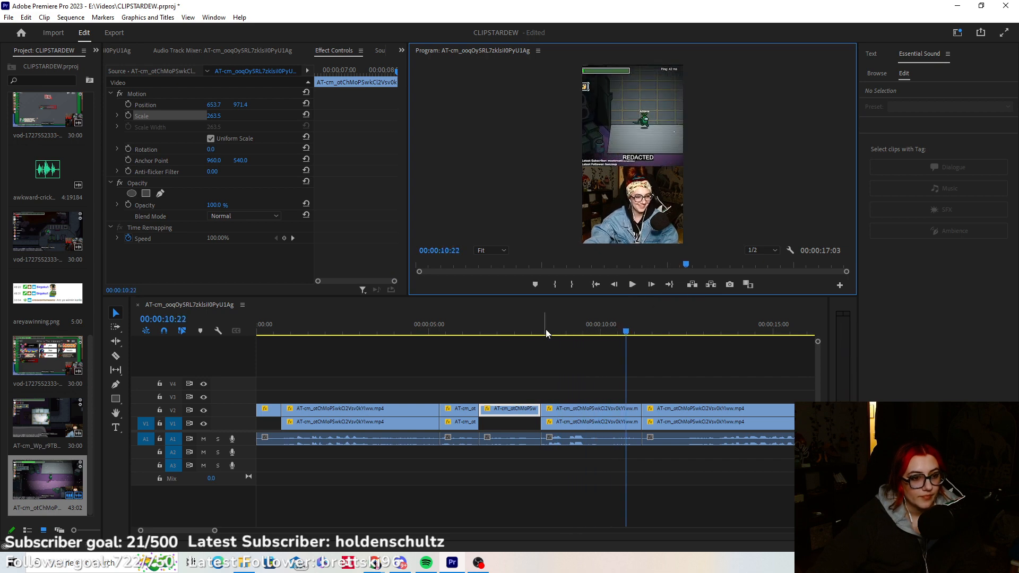
left_click(546, 332)
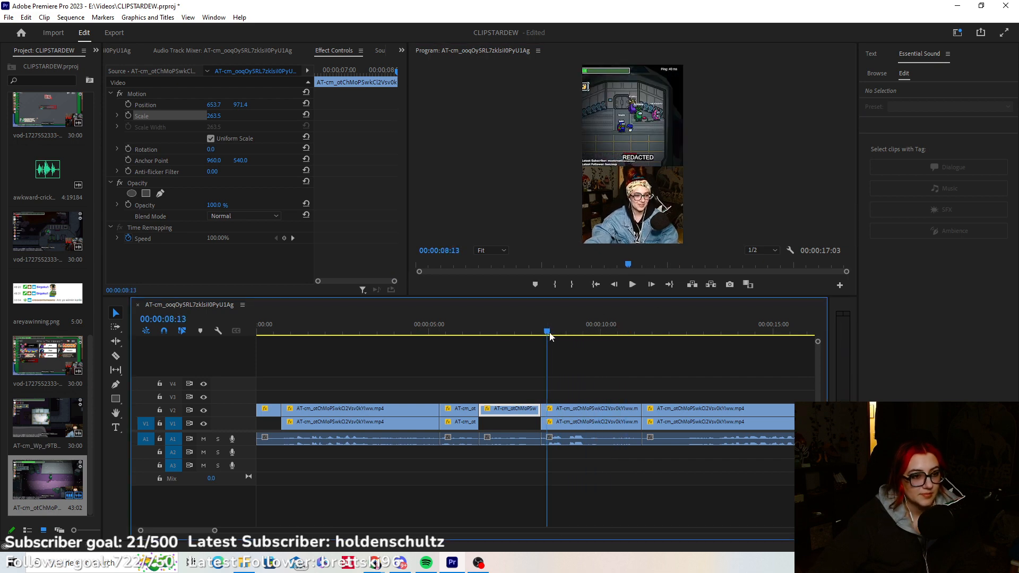
left_click_drag(547, 333, 588, 335)
key("c")
left_click(588, 422)
left_click(588, 409)
key("v")
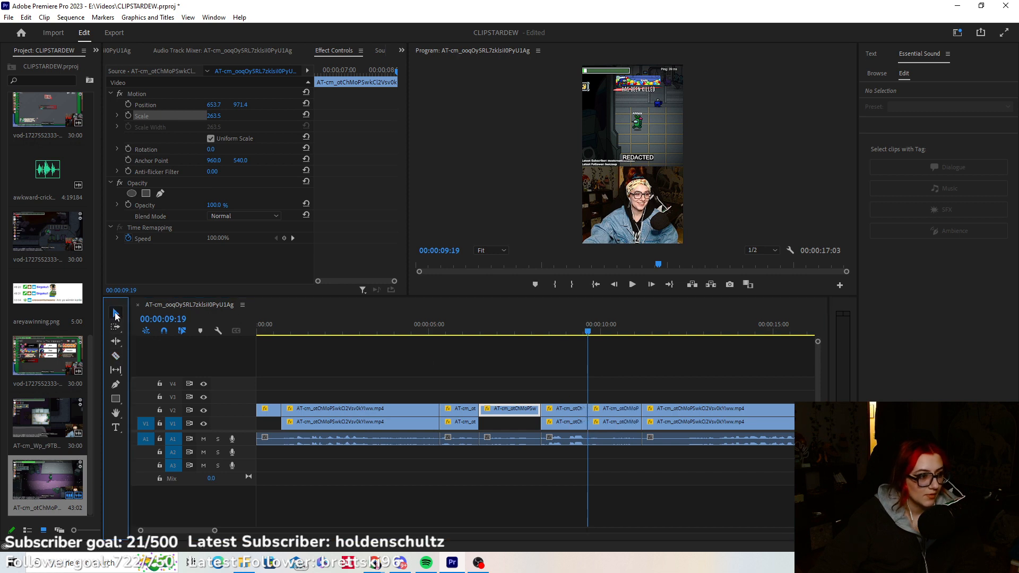
Delete only the V1 webcam piece at 00:00:09:05, just before the new cut.
left_click(571, 326)
left_click(569, 422)
key("Delete")
Enlarge the V2 gameplay piece at 00:00:09:05 to fill the vertical frame, with scale 199.2 and position 545.7, 903.0.
left_click(567, 409)
left_click(182, 117)
left_click_drag(638, 166, 639, 200)
left_click_drag(644, 85, 637, 120)
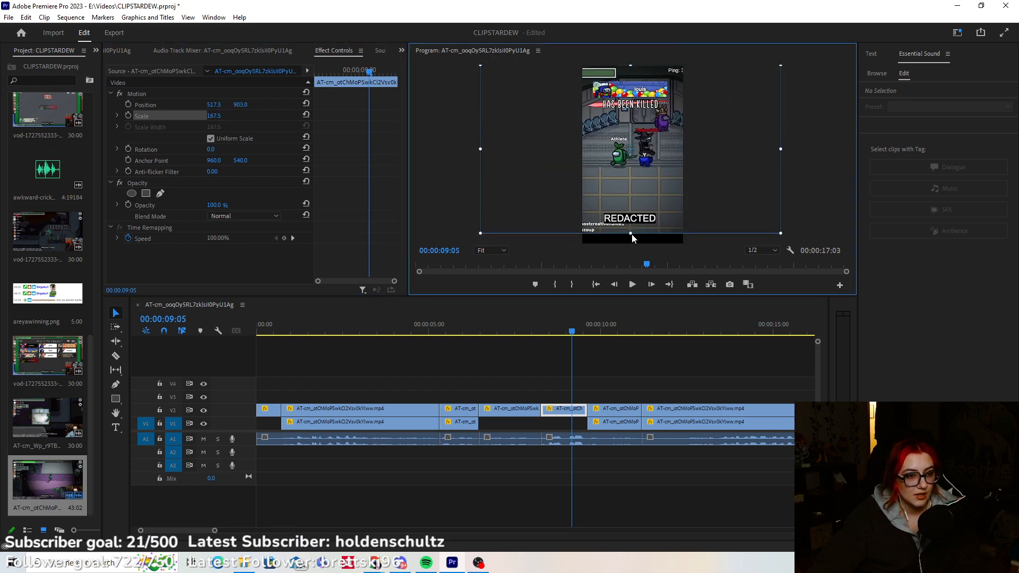
left_click_drag(630, 233, 632, 248)
left_click_drag(634, 156, 637, 156)
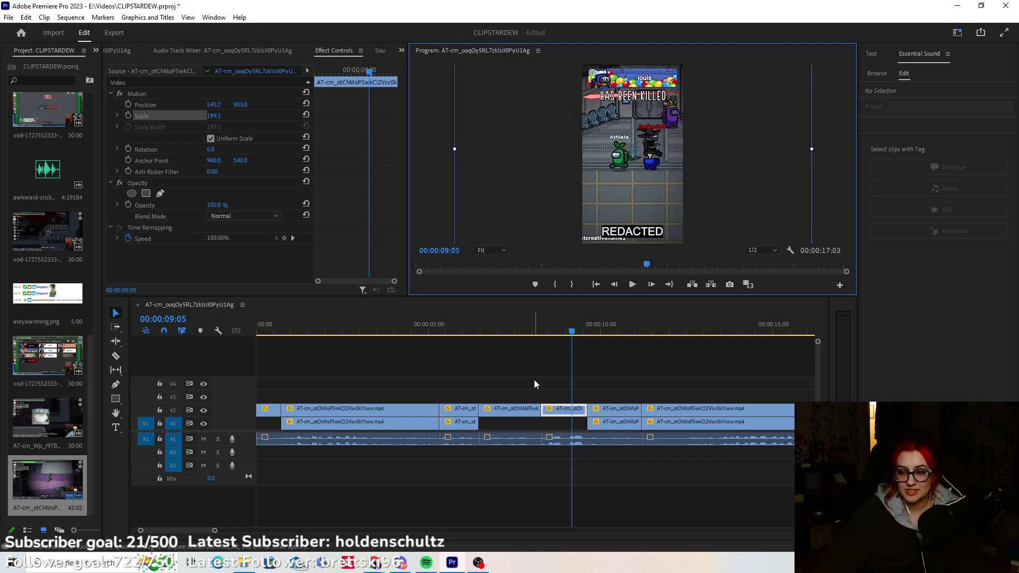
left_click(518, 381)
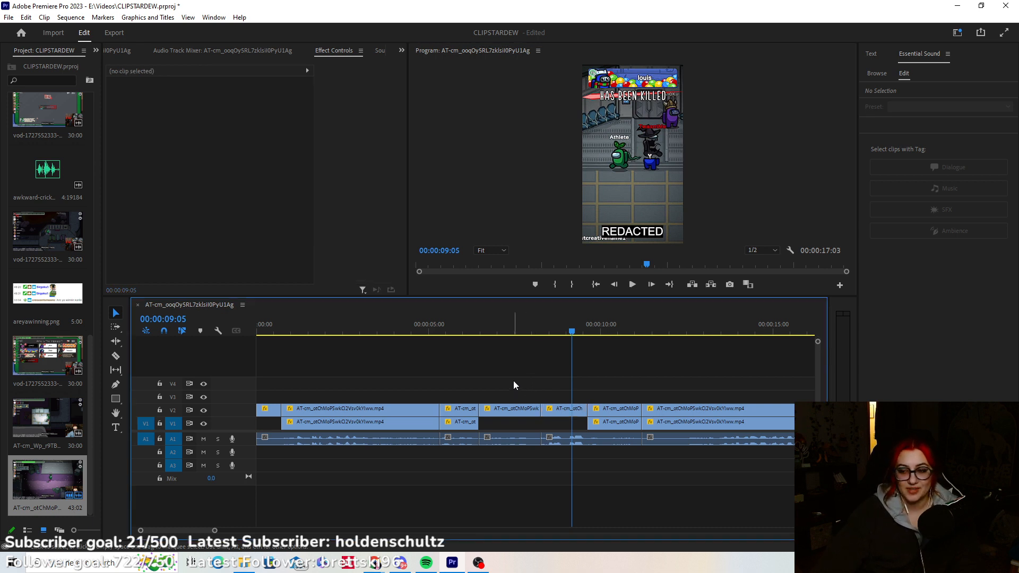
Play the sequence from 00:00:04:28 and cut both video layers at 00:00:12:12.
left_click(460, 331)
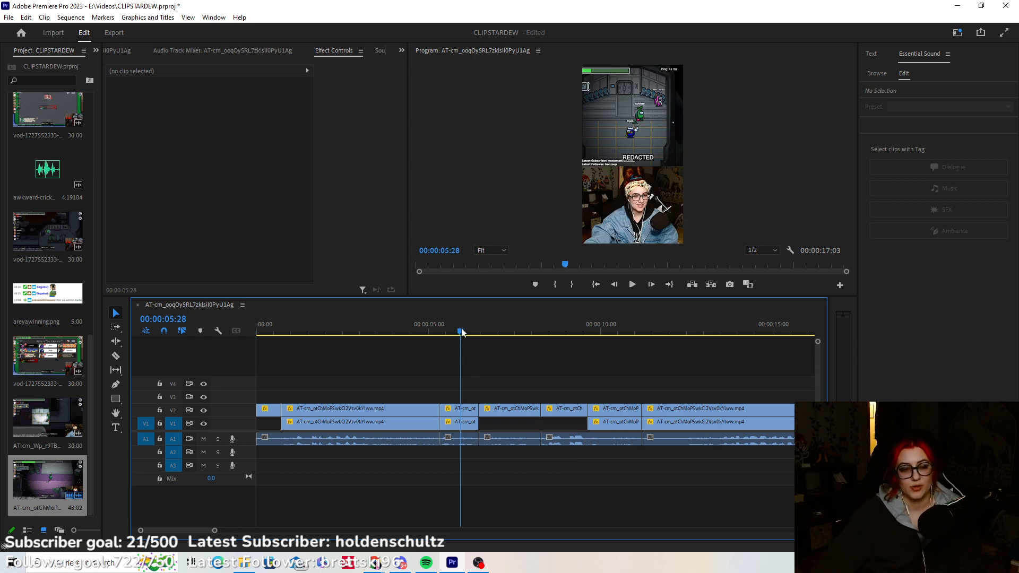
left_click(427, 330)
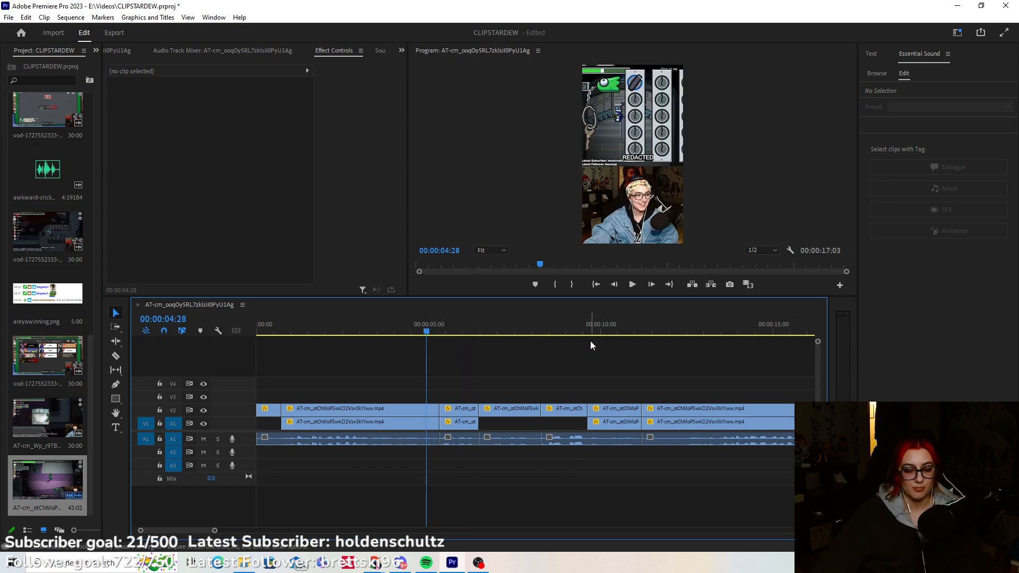
left_click(633, 286)
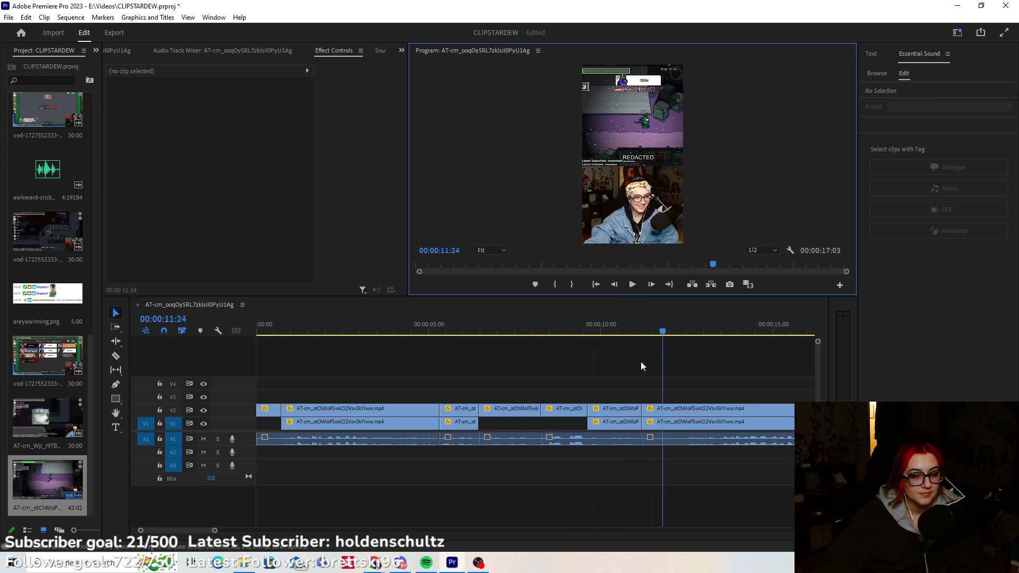
left_click(677, 333)
left_click_drag(678, 333, 683, 333)
left_click(115, 356)
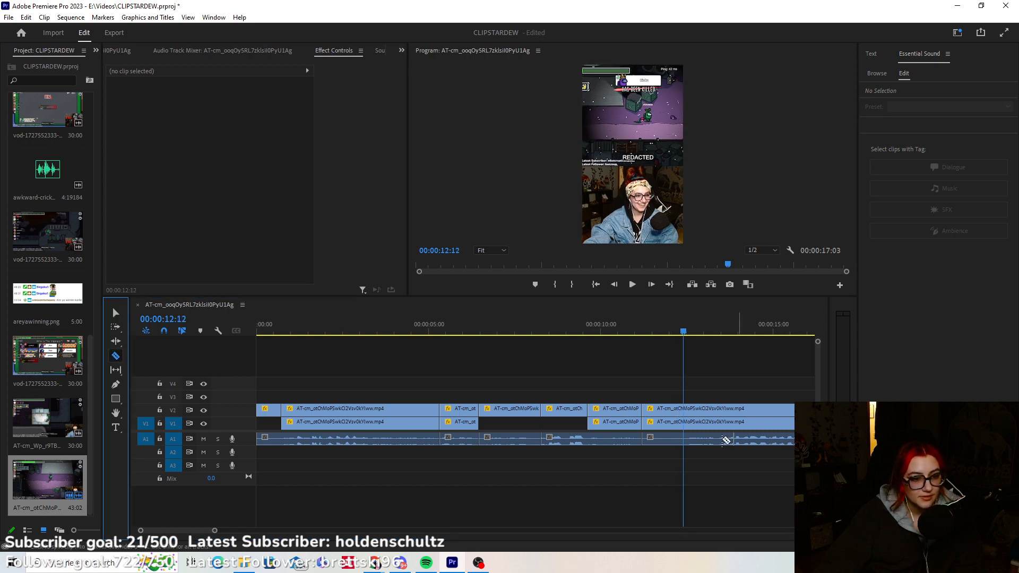
left_click(682, 422)
left_click(683, 408)
scroll(684, 407, "down", 3)
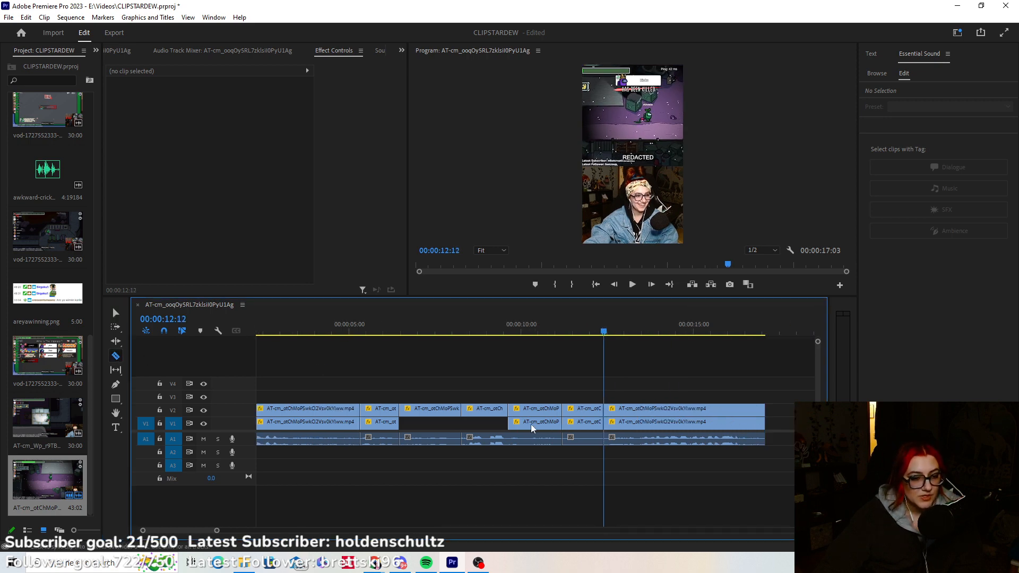
Delete only the V1 webcam piece that ends at the 00:00:12:12 cut.
left_click(511, 331)
left_click(116, 314)
left_click(506, 421)
key("Delete")
Enlarge the V2 gameplay piece at 00:00:12:00 to full frame, with scale 181.2 and position 534.3, 948.6.
left_click(508, 407)
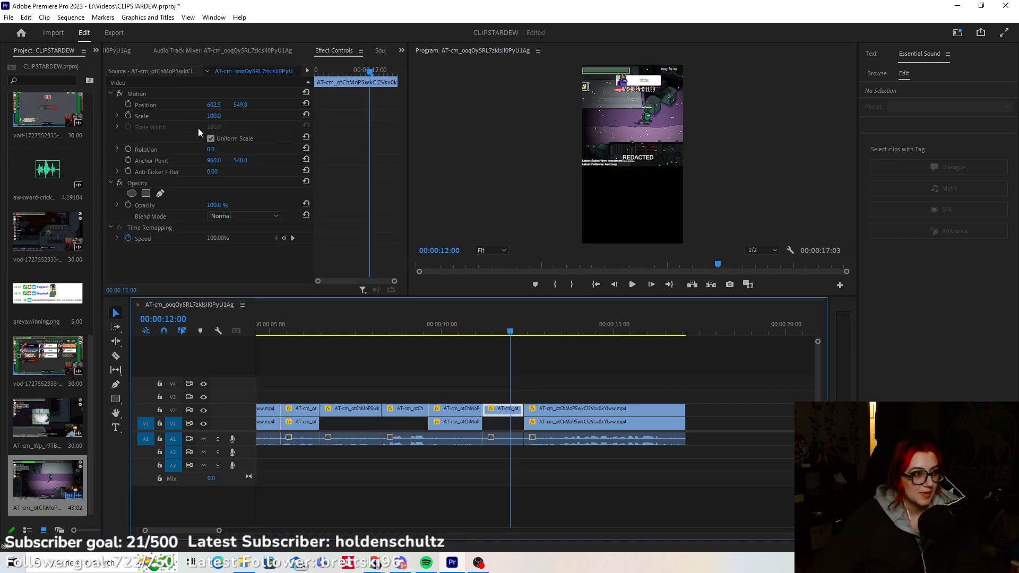
left_click(285, 114)
left_click_drag(638, 167, 635, 207)
left_click_drag(649, 131, 644, 169)
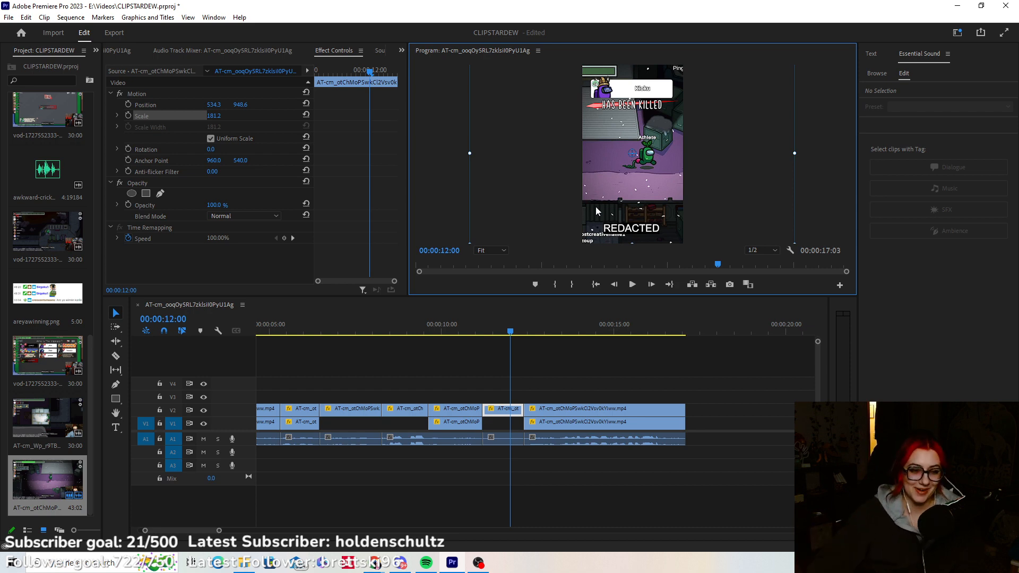
Play from about 9 seconds and cut both video layers at about 13 seconds.
left_click(446, 332)
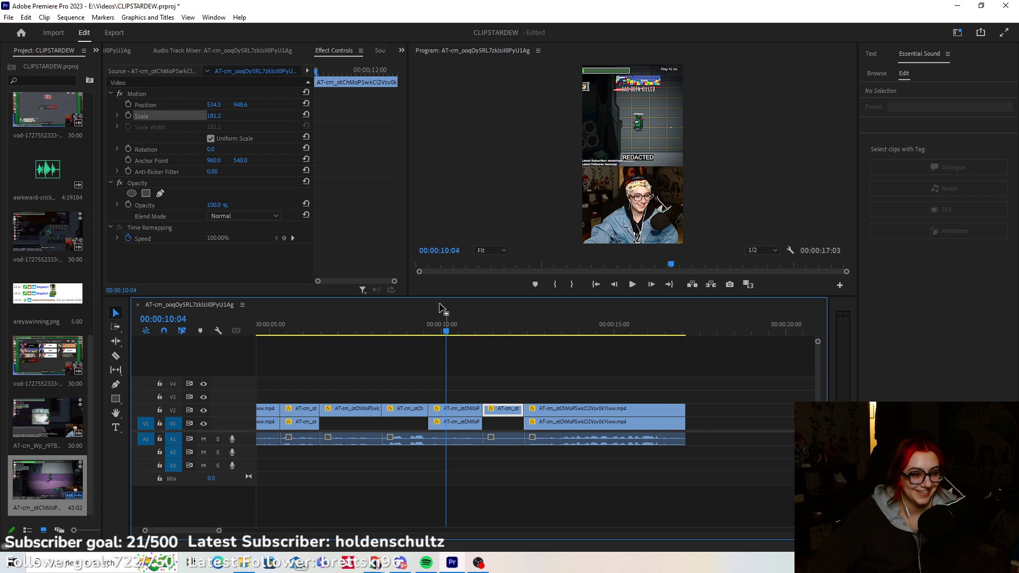
left_click(416, 323)
left_click(632, 285)
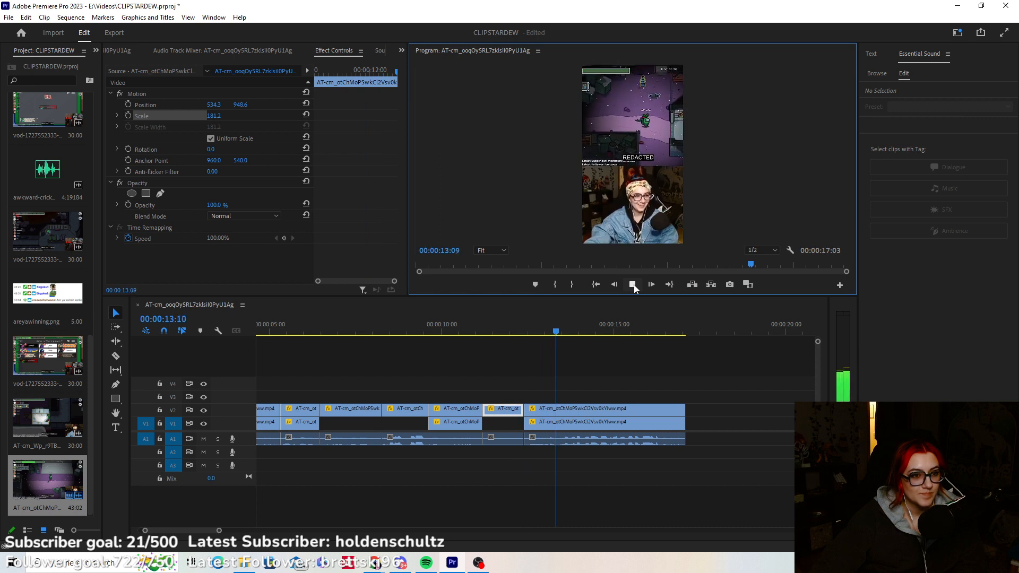
left_click(564, 331)
left_click_drag(564, 331, 552, 331)
left_click(115, 355)
left_click(552, 422)
Play on and cut both video layers again just past 14 seconds.
key("space")
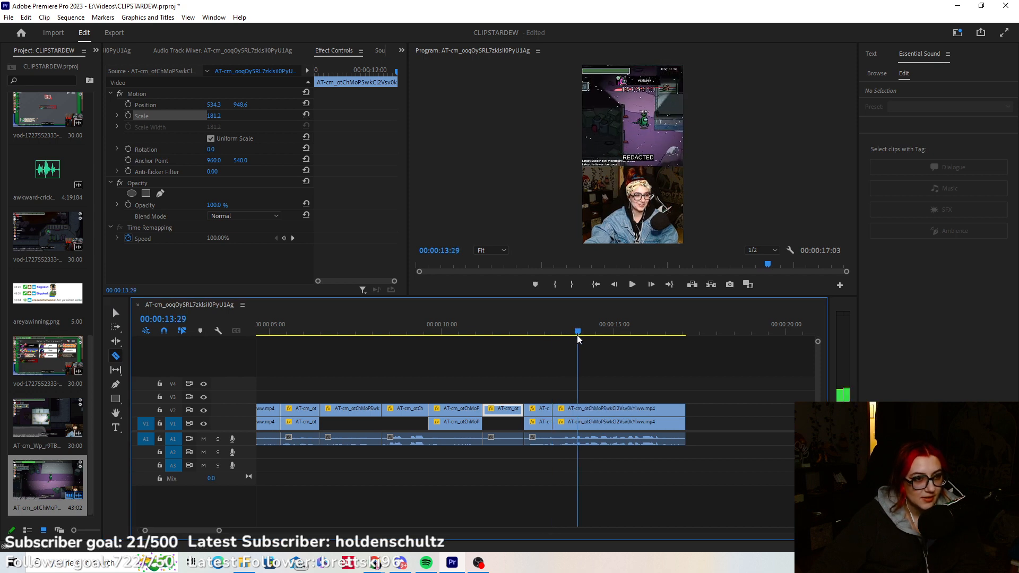
key("space")
left_click(598, 422)
left_click(593, 409)
Delete only the V1 webcam piece at 00:00:13:23, between the two newest cuts.
left_click(116, 313)
left_click(571, 331)
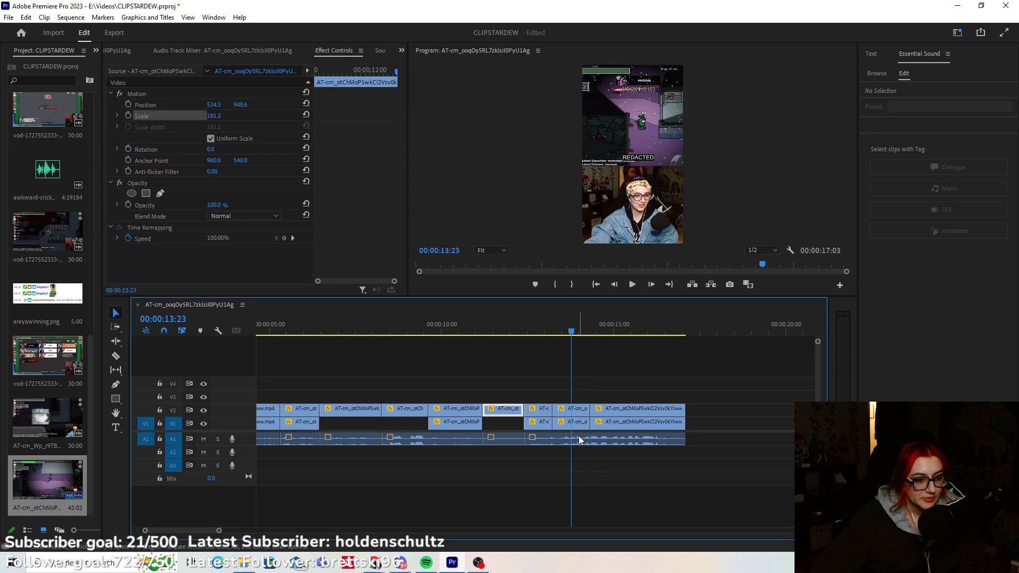
left_click(569, 423)
key("Delete")
Scale up and reposition the V2 gameplay piece at 00:00:13:23 so it fills the vertical frame.
left_click(570, 413)
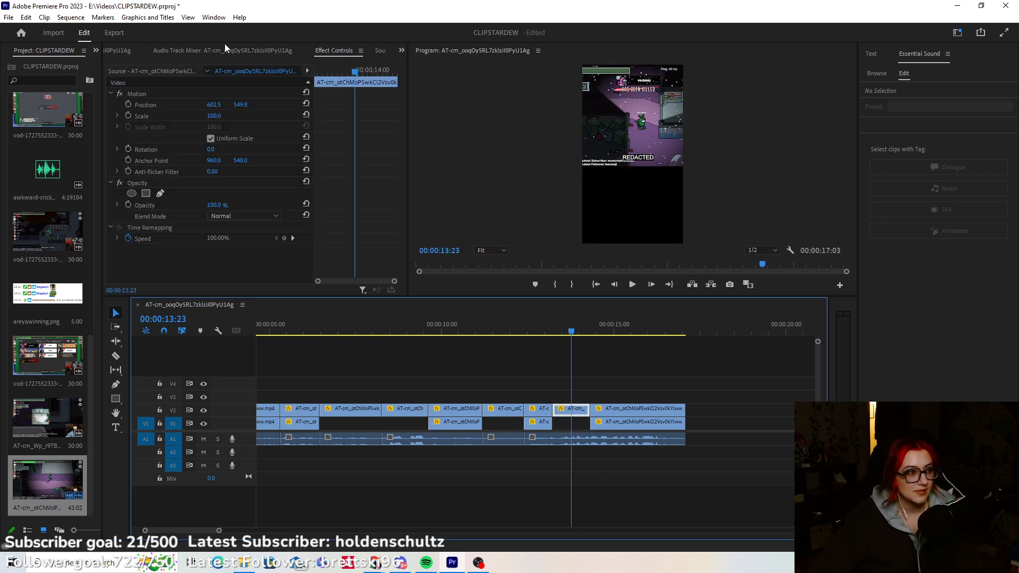
left_click(177, 115)
left_click_drag(638, 167, 642, 213)
left_click_drag(626, 164, 622, 201)
left_click(537, 368)
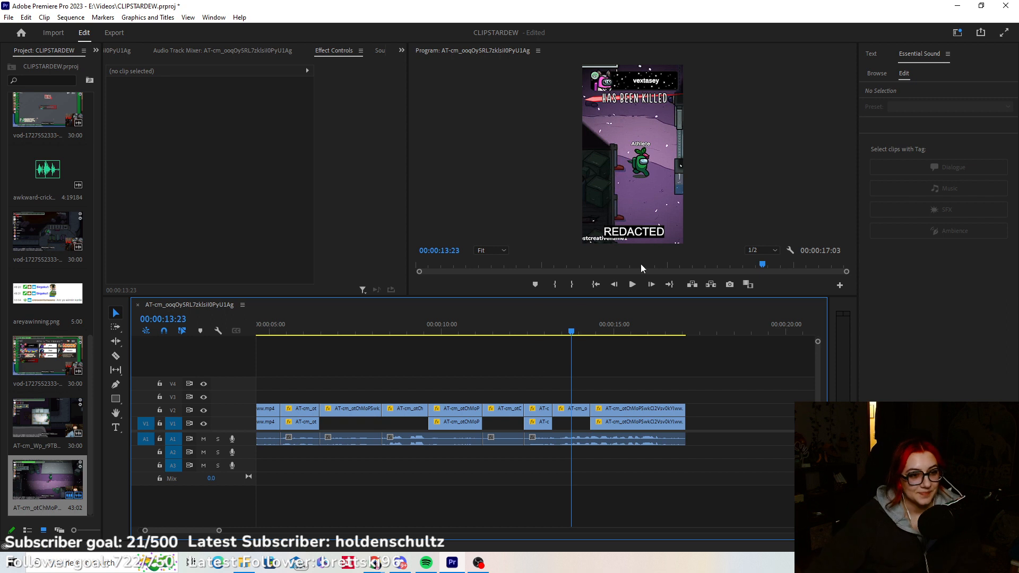
Play the sequence from the start to 00:00:16:12 to review the alternating shots.
left_click(595, 285)
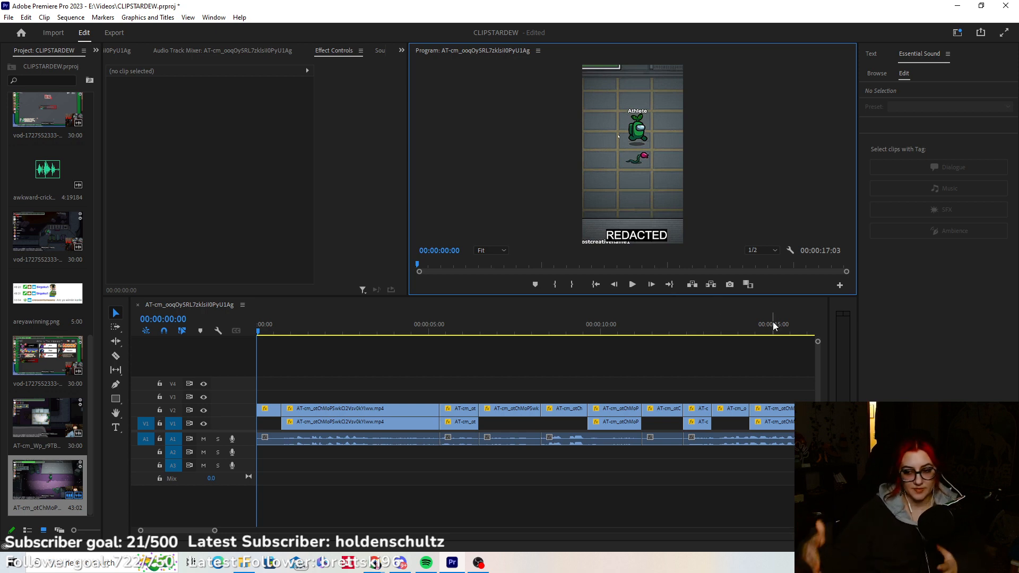
left_click(631, 285)
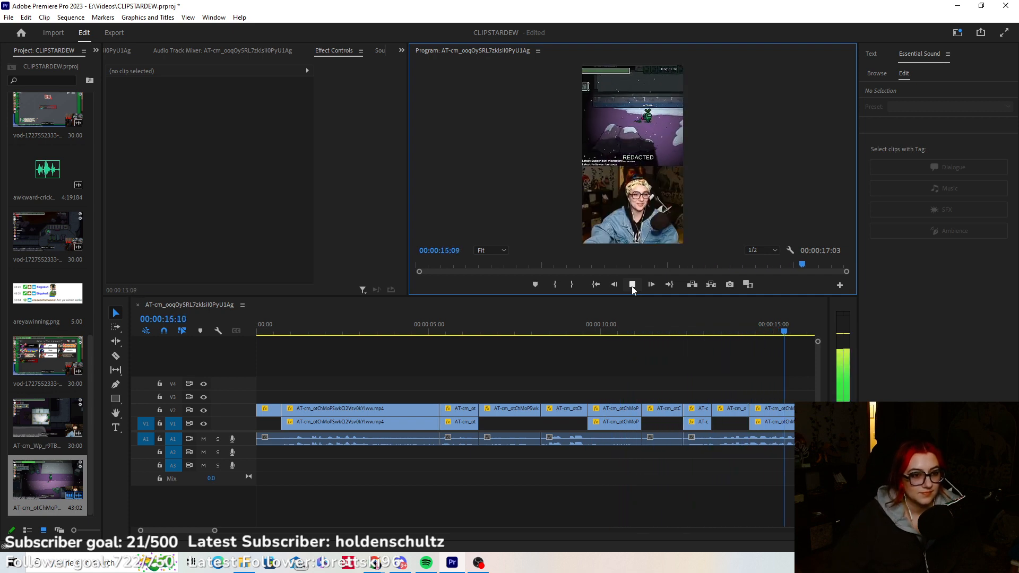
left_click(631, 286)
Find the spot for the sound effect by playing from 00:00:15:03 and place the yoshi-tongue sound on A2 at 00:00:15:13.
scroll(539, 451, "up", 2)
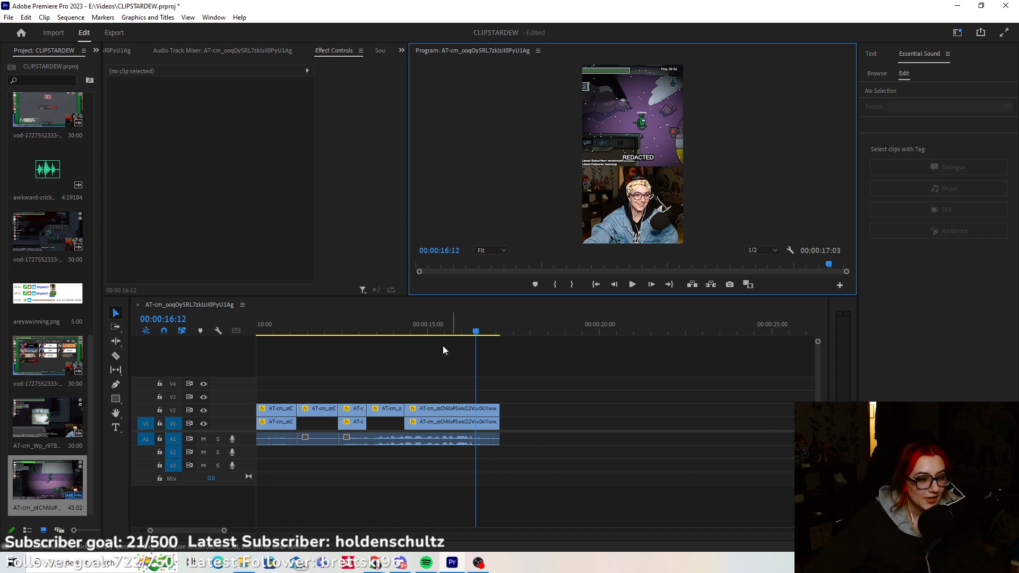
left_click(431, 330)
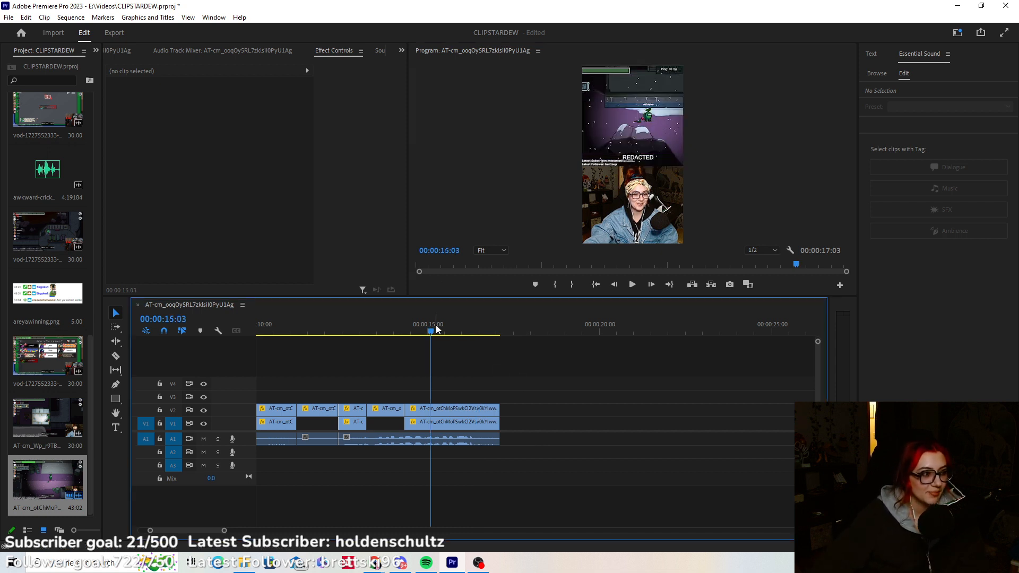
scroll(36, 281, "up", 10)
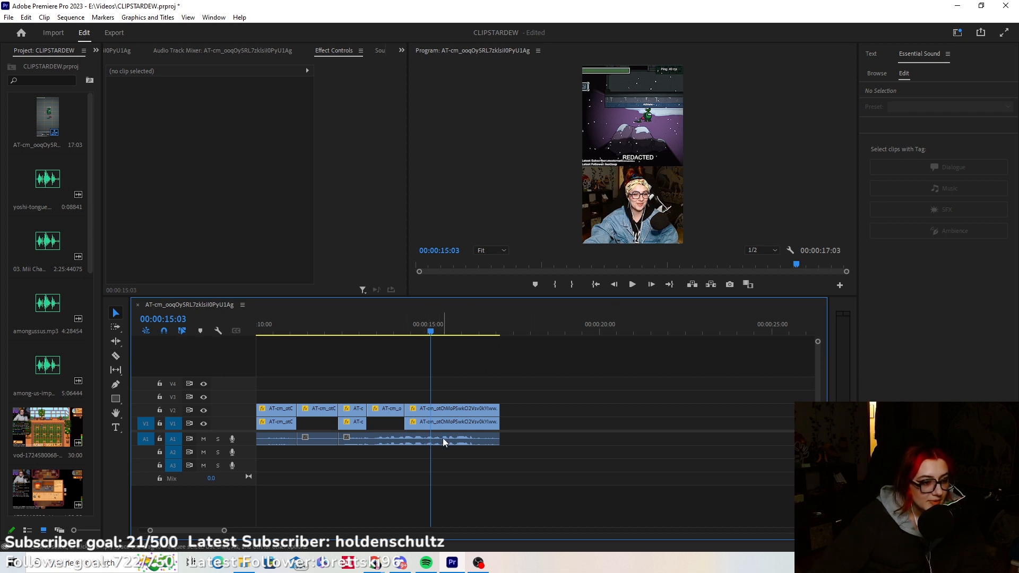
left_click(632, 284)
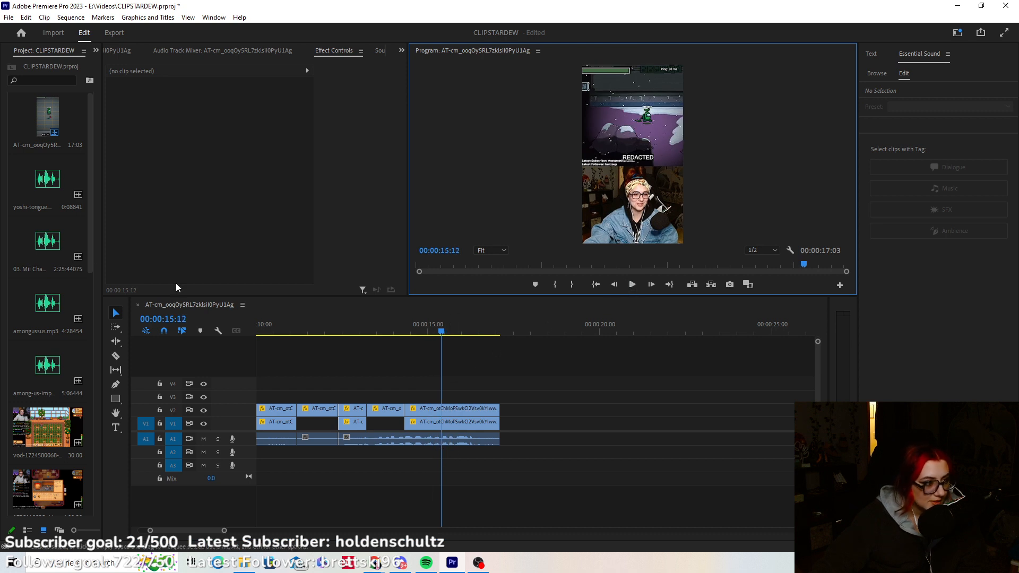
left_click_drag(55, 195, 445, 452)
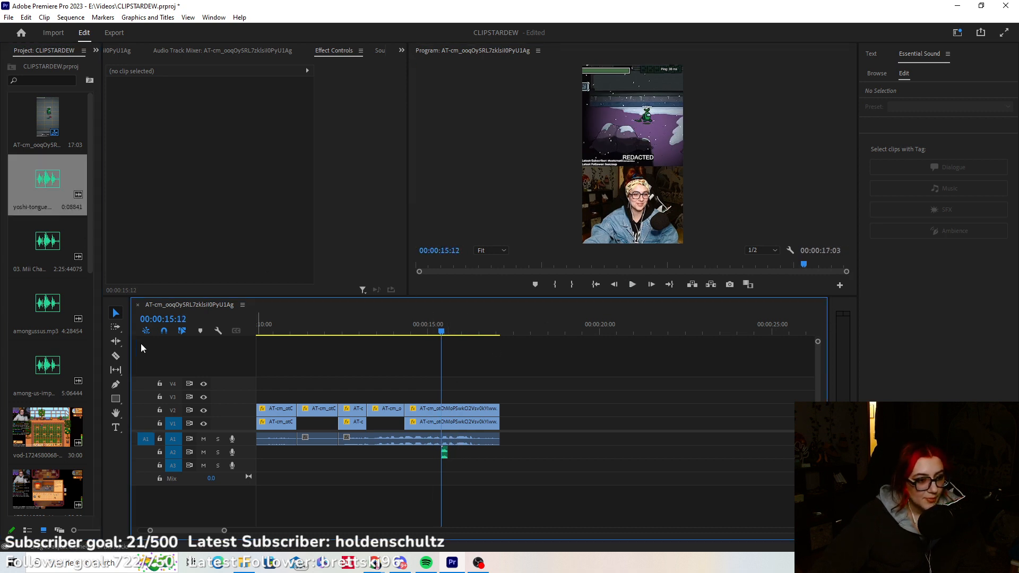
left_click(651, 284)
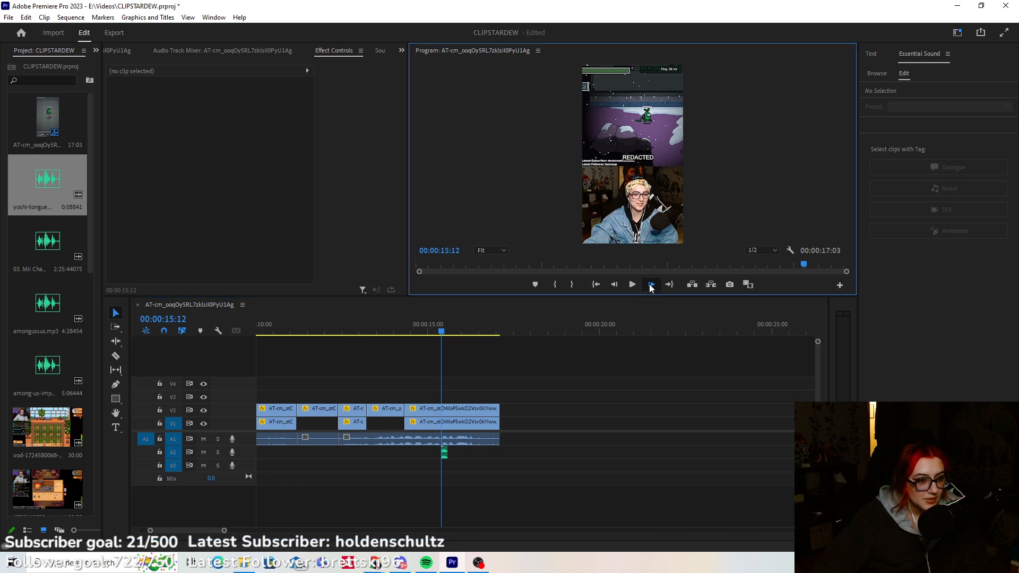
left_click(444, 454)
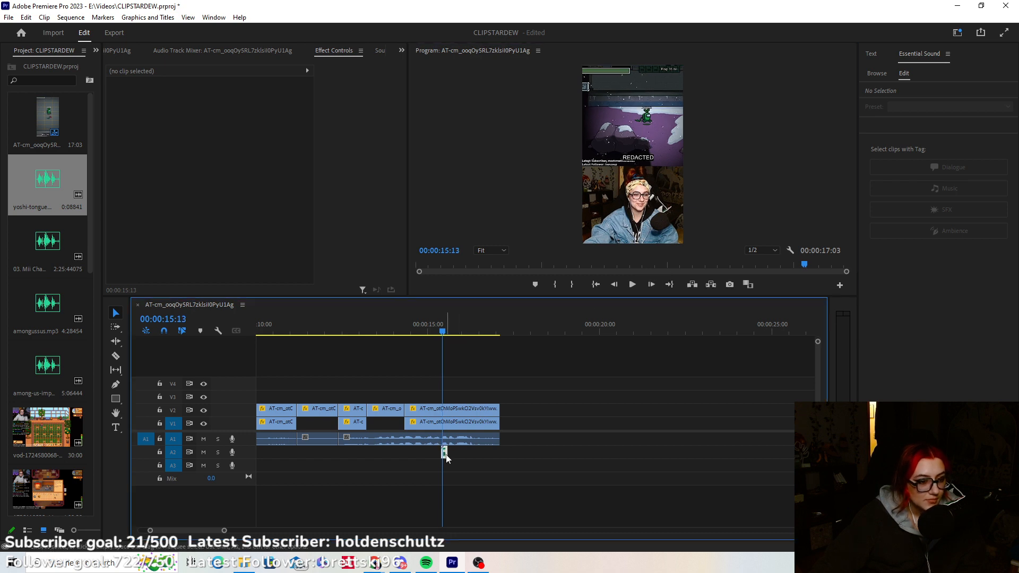
Cut the A1 clip audio around the yoshi-tongue sound and delete the short section directly above it.
left_click(115, 356)
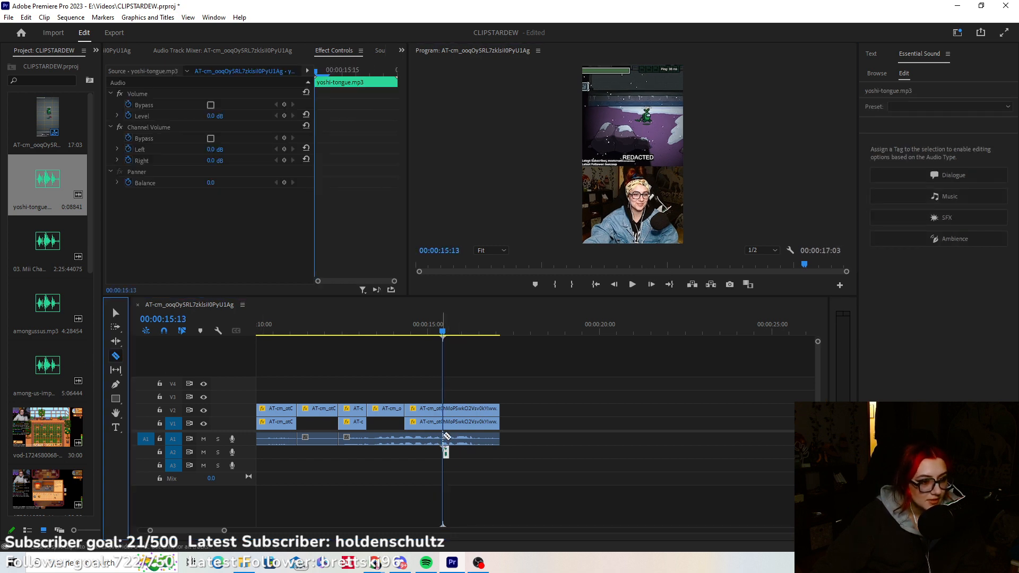
left_click(450, 438)
left_click(115, 313)
left_click(446, 440)
key("Delete")
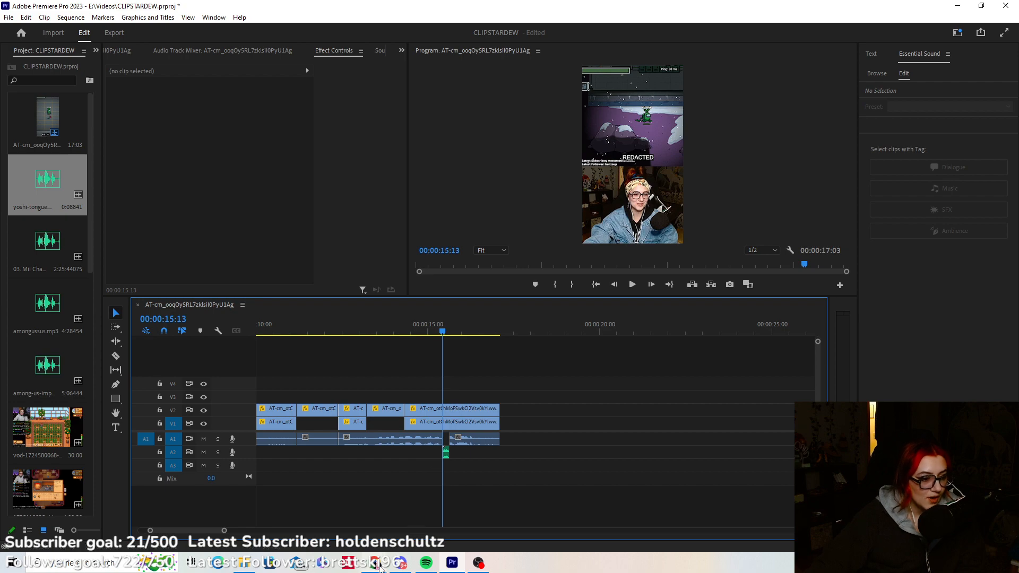
Switch to Chrome, open the bookmarked Meme Soundboard page on Myinstants in a new tab and browse its sounds.
mouse_move(375, 562)
left_click(380, 515)
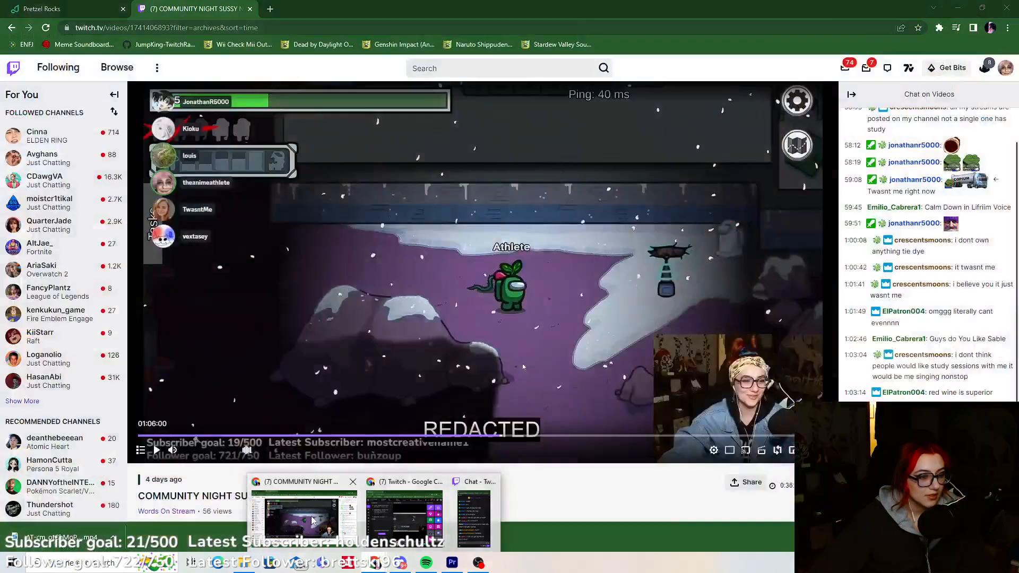
left_click(270, 9)
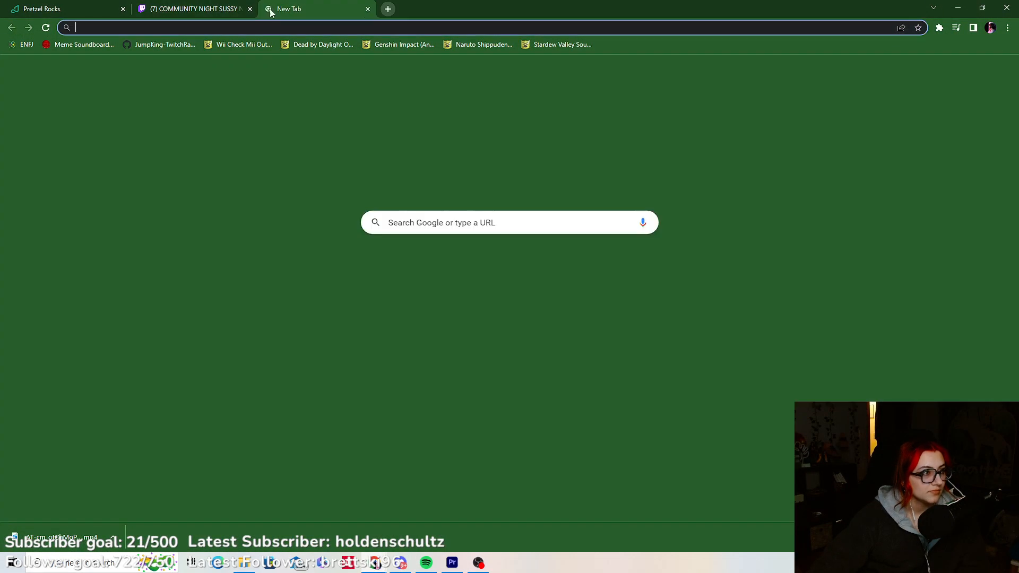
left_click(70, 47)
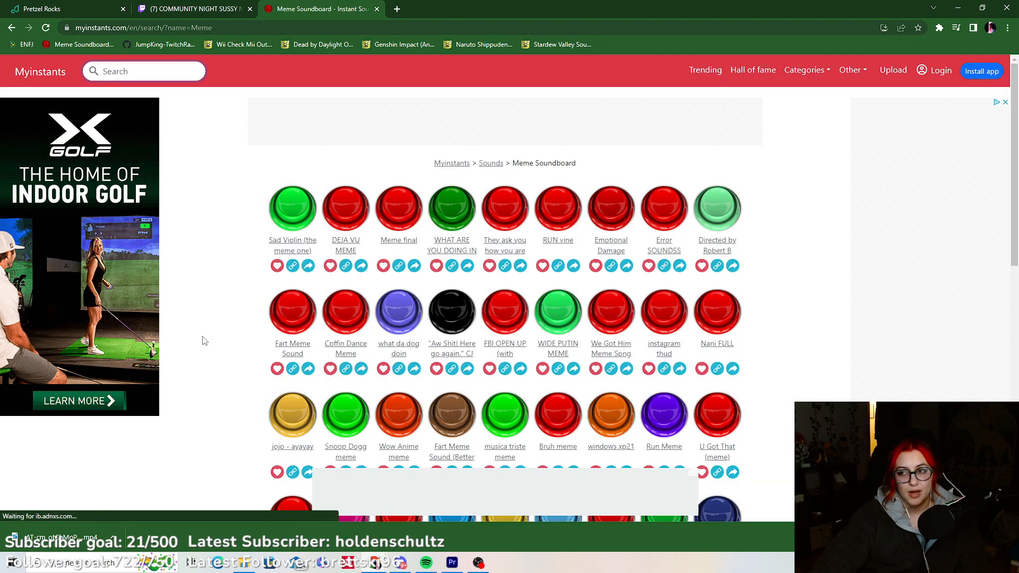
scroll(204, 342, "down", 10)
scroll(268, 371, "down", 10)
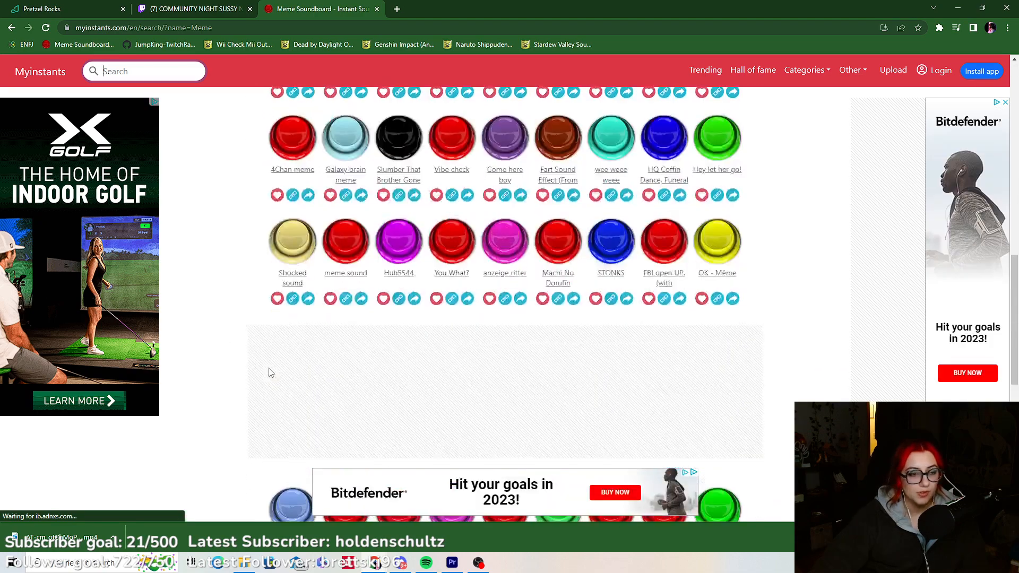
scroll(262, 369, "down", 8)
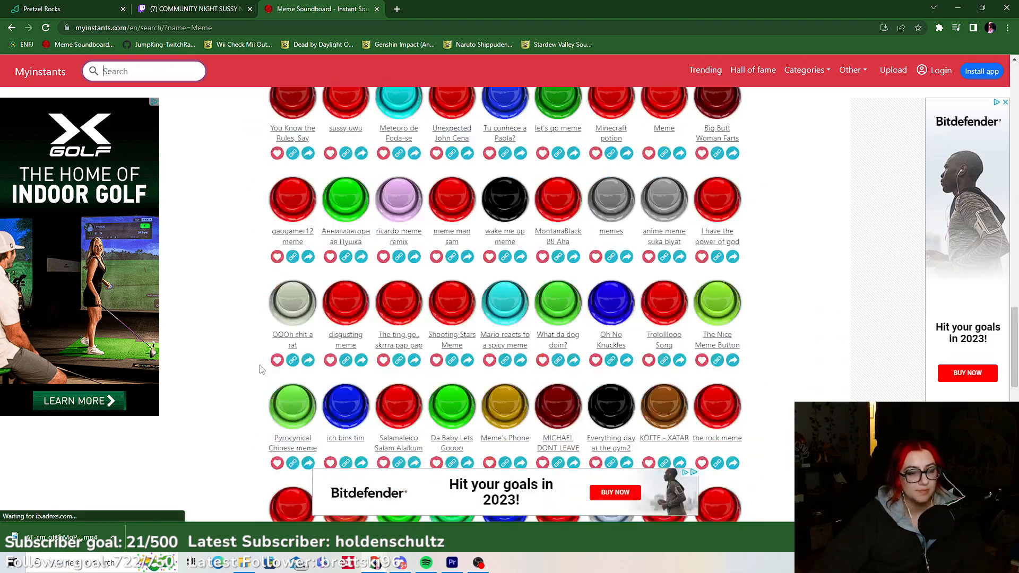
scroll(260, 370, "up", 12)
scroll(250, 368, "up", 15)
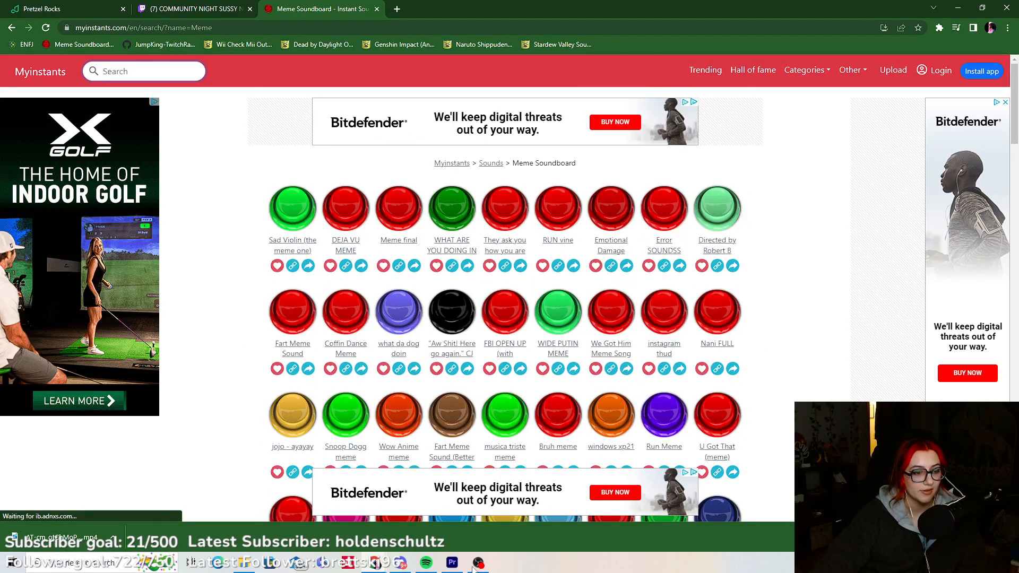
Return to Premiere Pro and play the sequence from about 00:00:15:00 to 00:00:16:15 to review the yoshi-tongue sound.
left_click(452, 563)
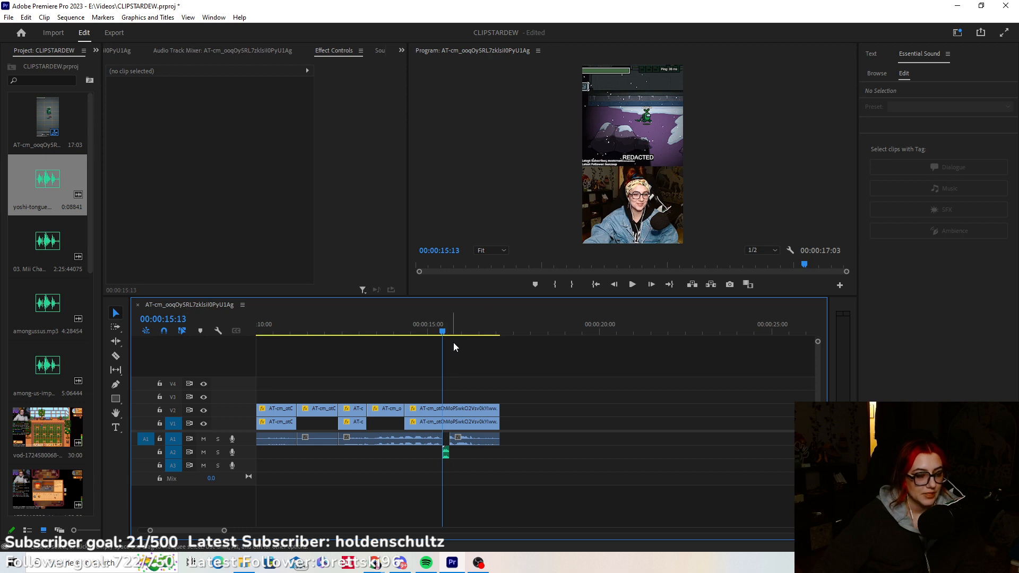
left_click(426, 330)
left_click(633, 284)
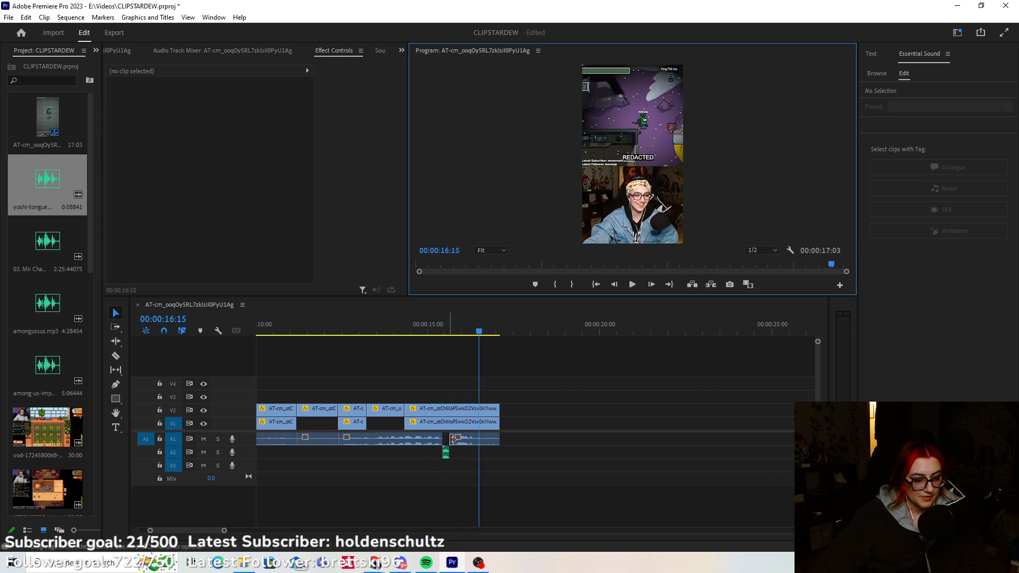
left_click(440, 329)
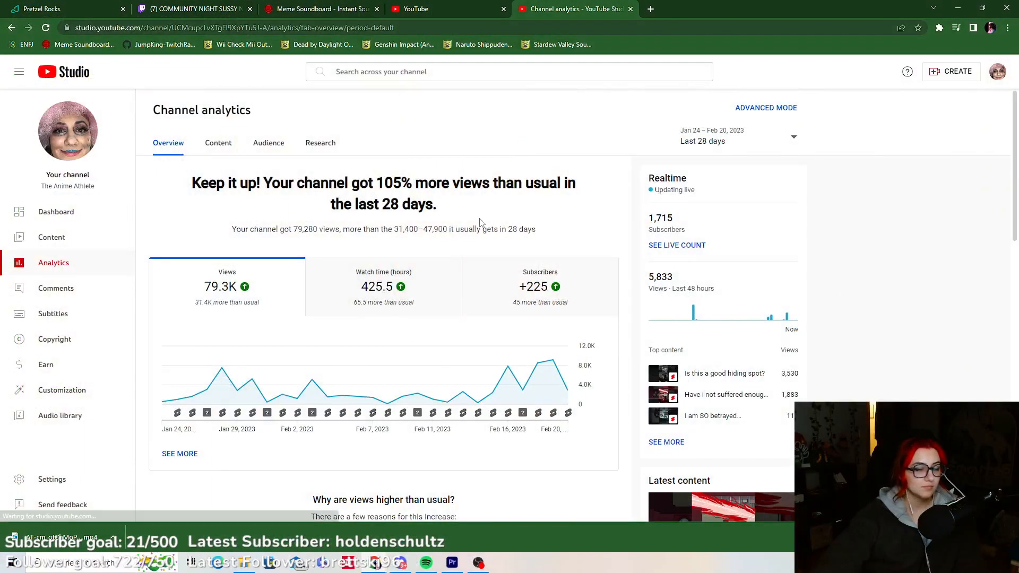
Review the YouTube Studio channel analytics overview for the last 28 days, including the reasons for the views and the top content.
mouse_move(385, 299)
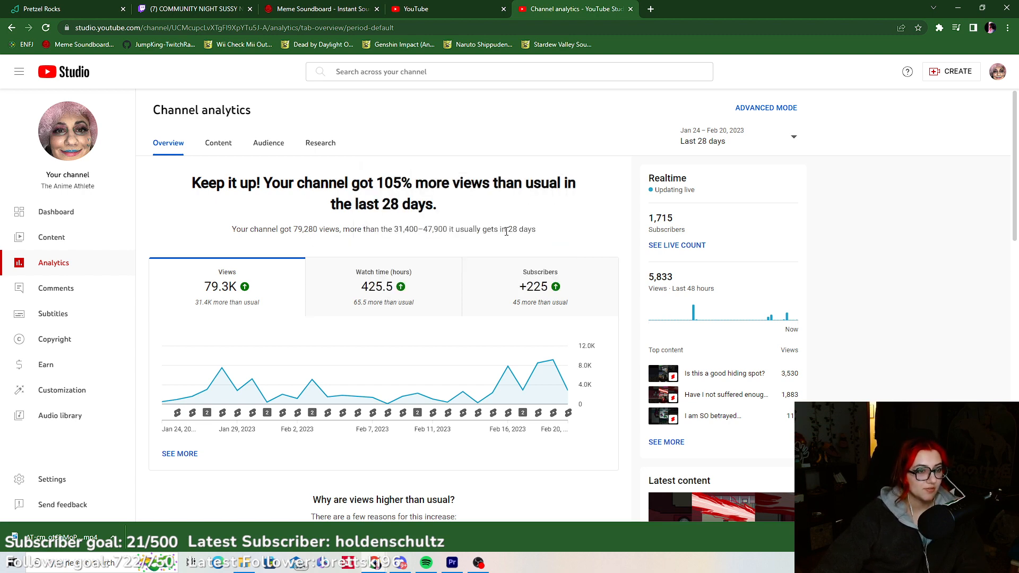
left_click_drag(506, 229, 541, 236)
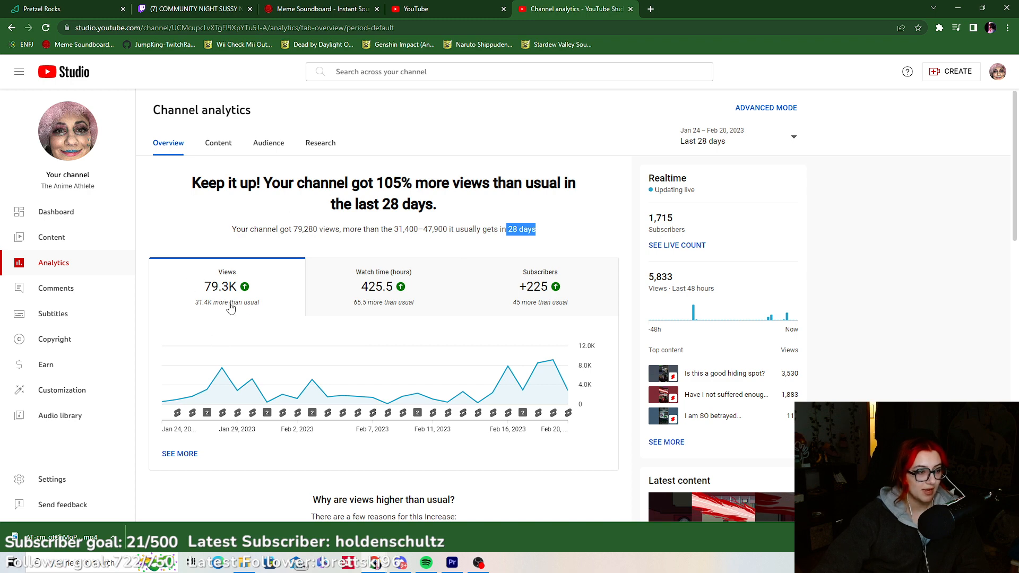
left_click(205, 242)
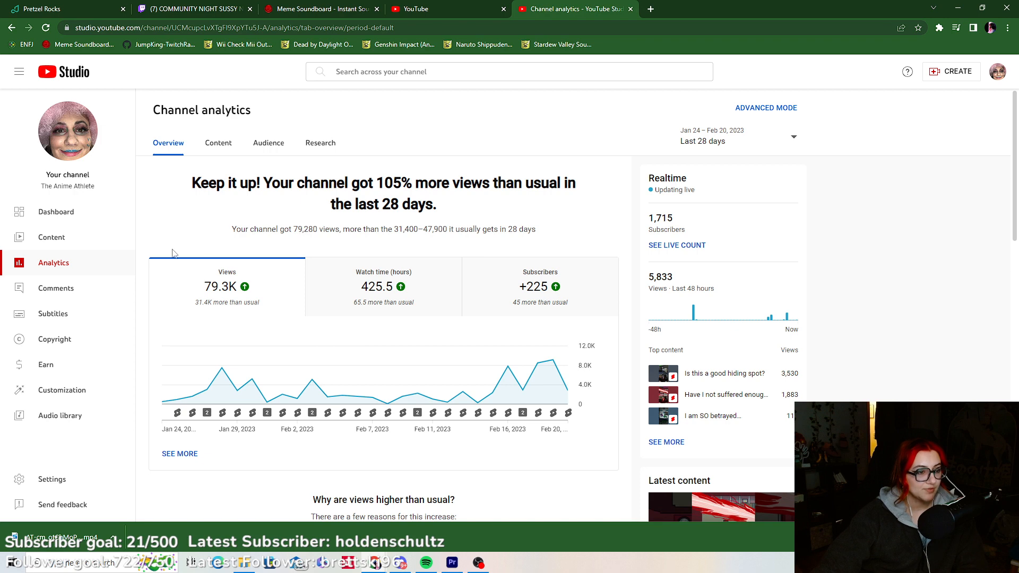
scroll(244, 387, "down", 4)
scroll(250, 414, "down", 1)
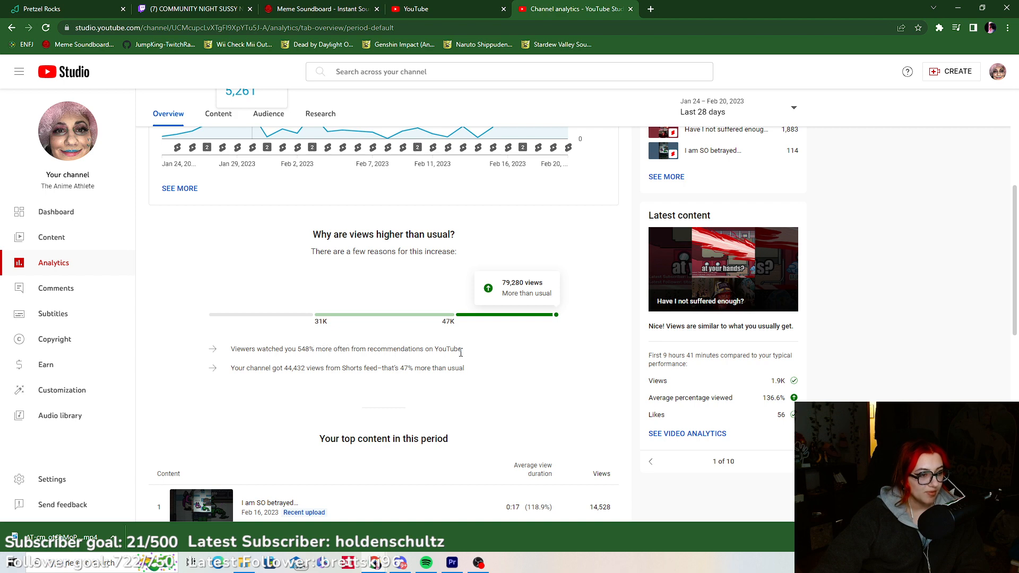
left_click_drag(285, 370, 307, 370)
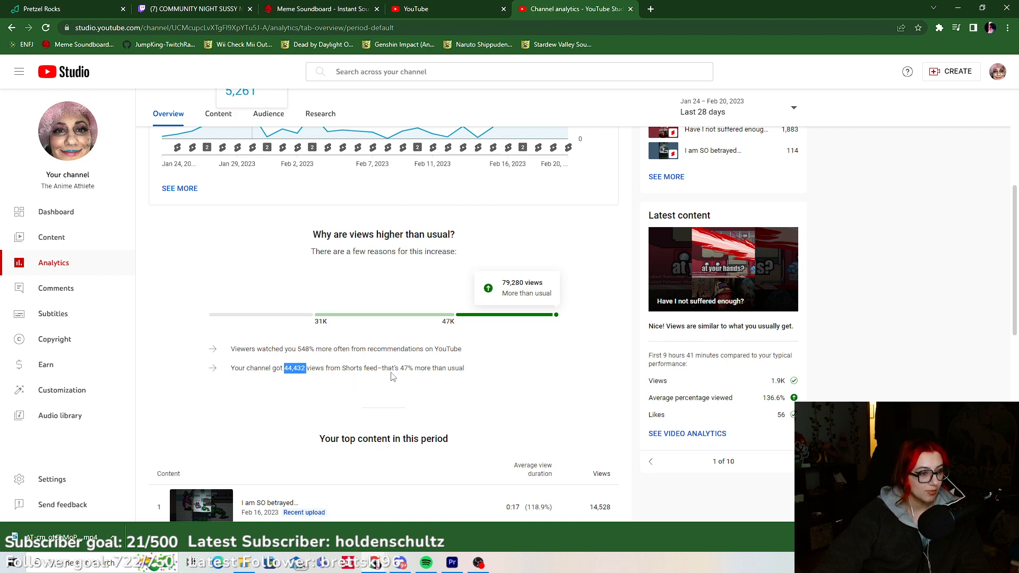
left_click(269, 415)
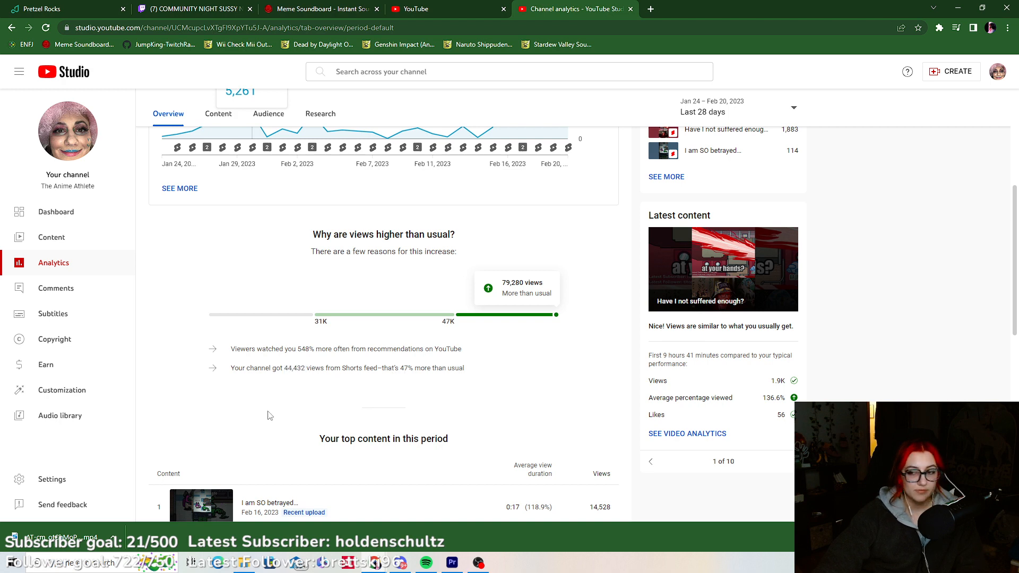
scroll(236, 406, "down", 7)
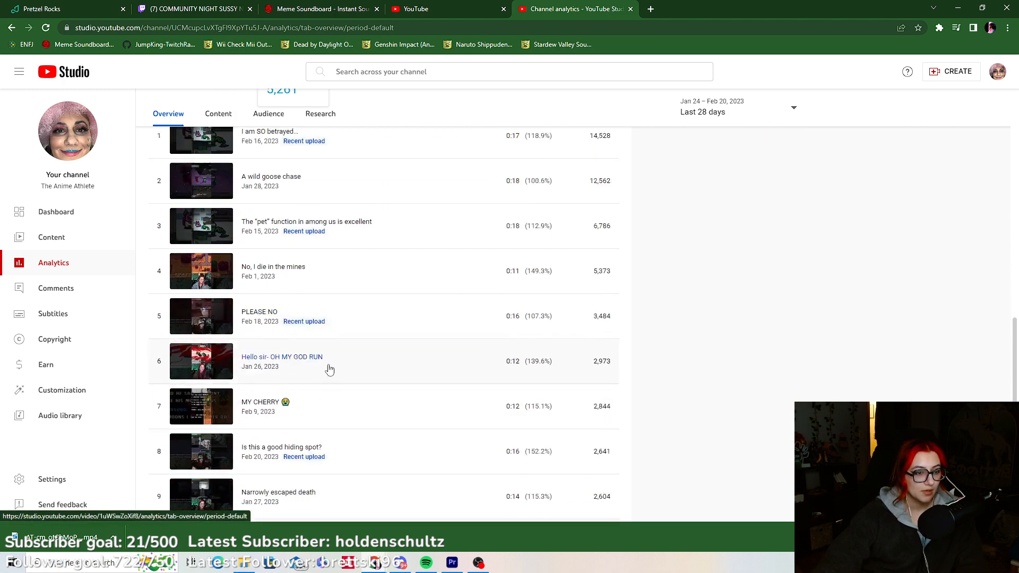
scroll(341, 369, "up", 2)
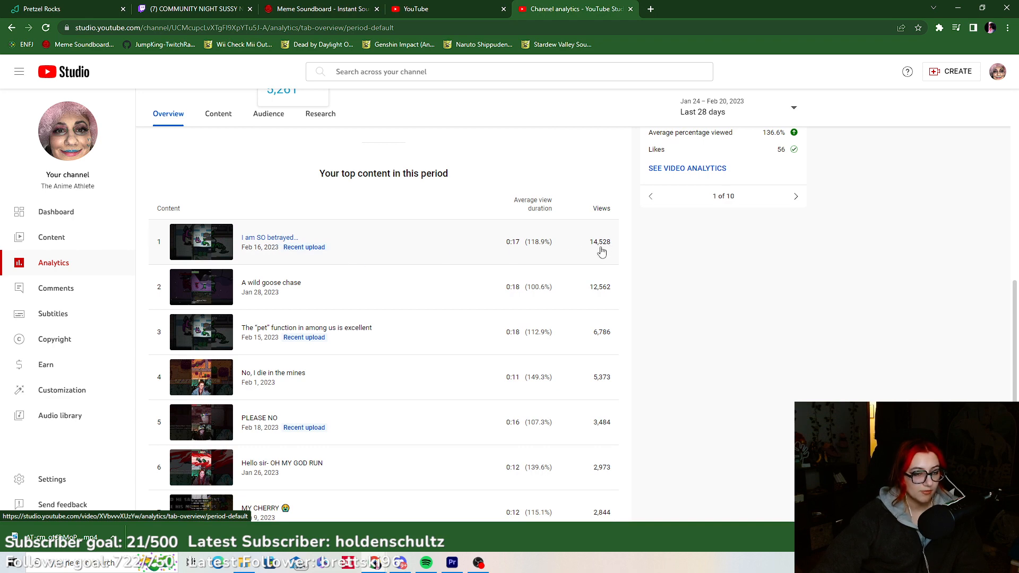
scroll(563, 254, "up", 10)
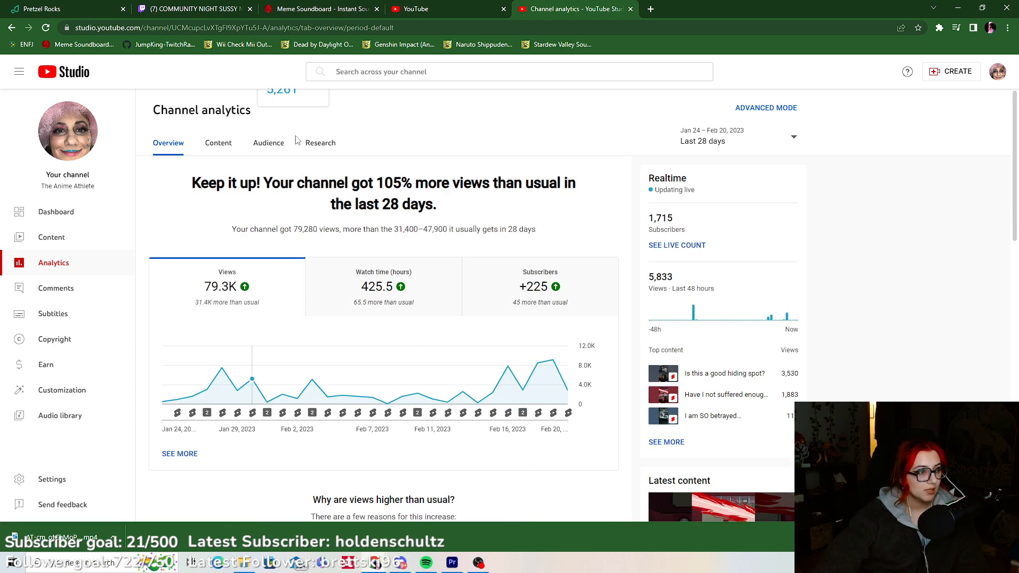
Open the channel's monetization page and examine the subscriber, watch-hour and Shorts-view requirements for joining.
left_click(58, 365)
scroll(396, 325, "down", 7)
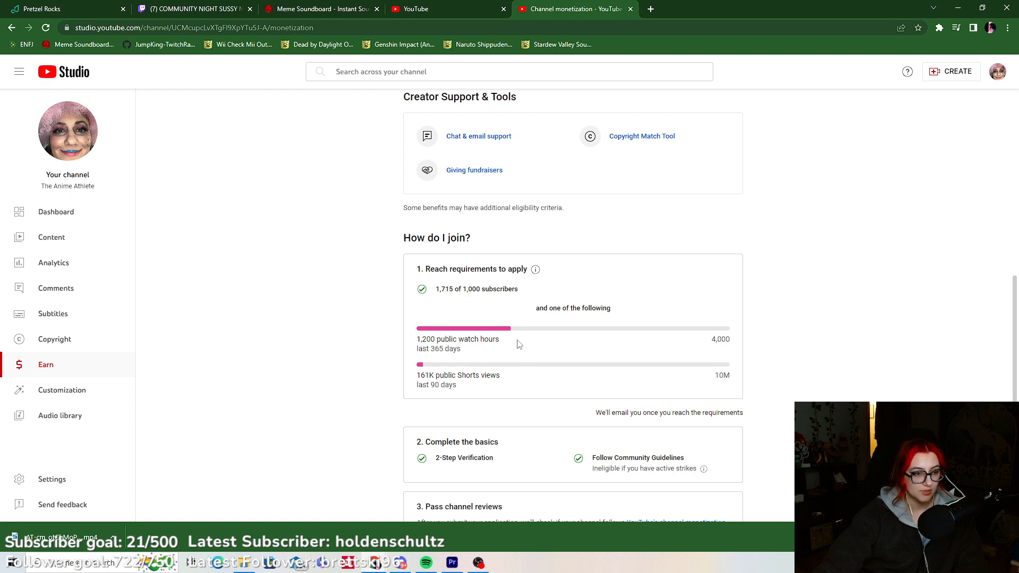
left_click_drag(499, 340, 417, 346)
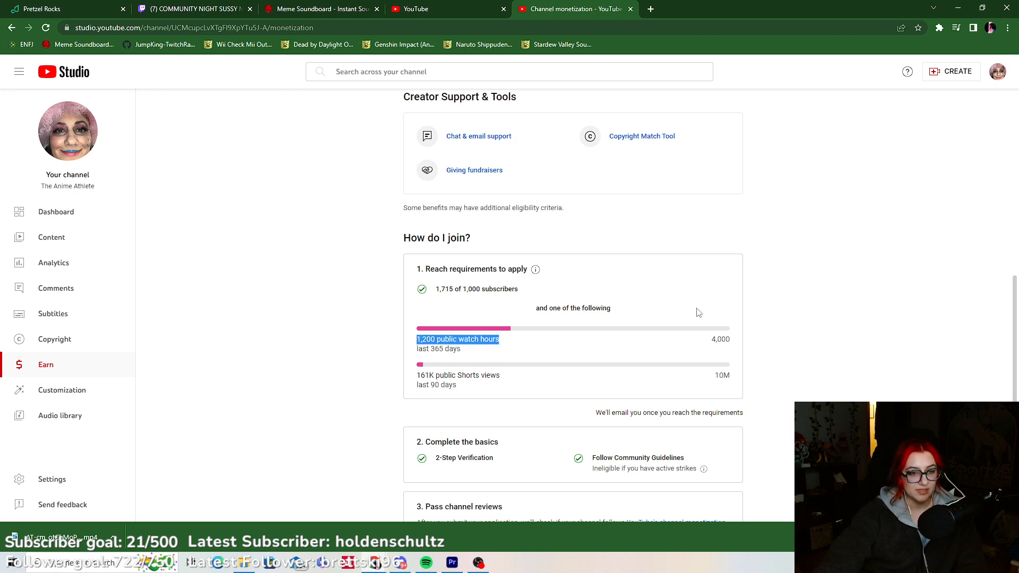
left_click(541, 349)
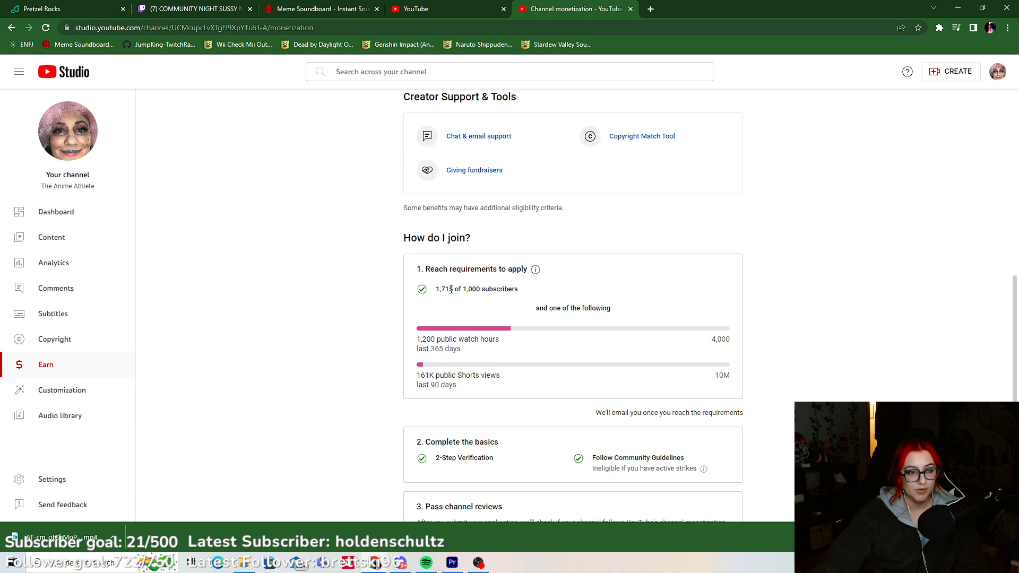
left_click_drag(436, 291, 457, 291)
left_click(470, 313)
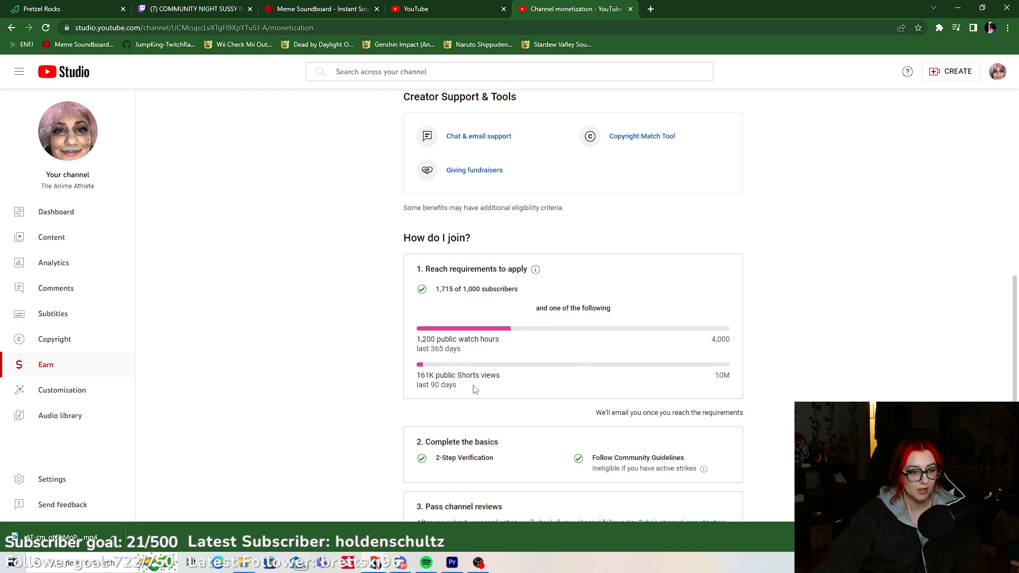
scroll(471, 389, "down", 1)
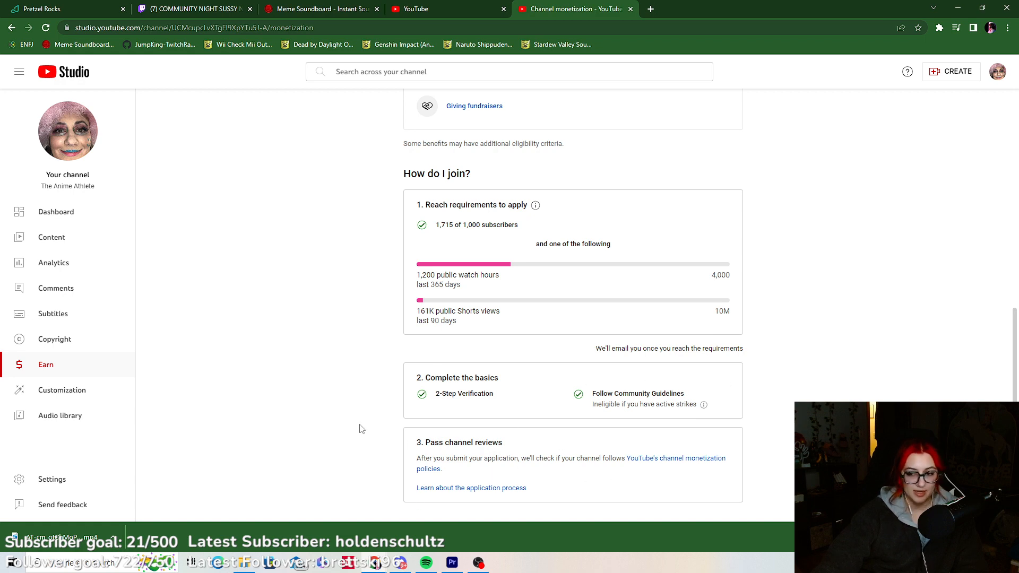
scroll(583, 392, "up", 4)
scroll(583, 392, "down", 4)
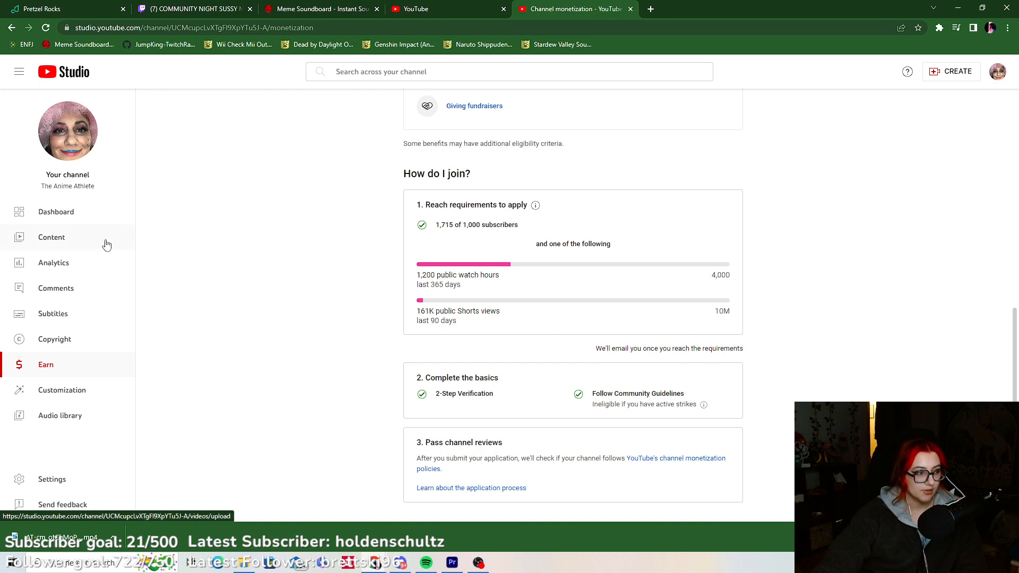
Go back to the channel analytics overview and look over the 28-day views graph and top content list again.
left_click(79, 266)
scroll(308, 400, "up", 10)
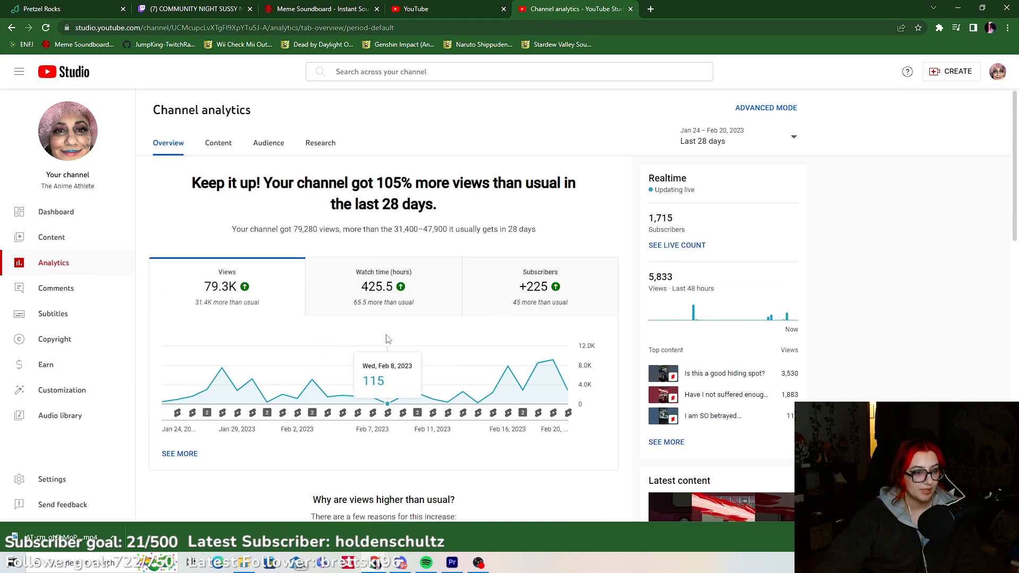
mouse_move(376, 296)
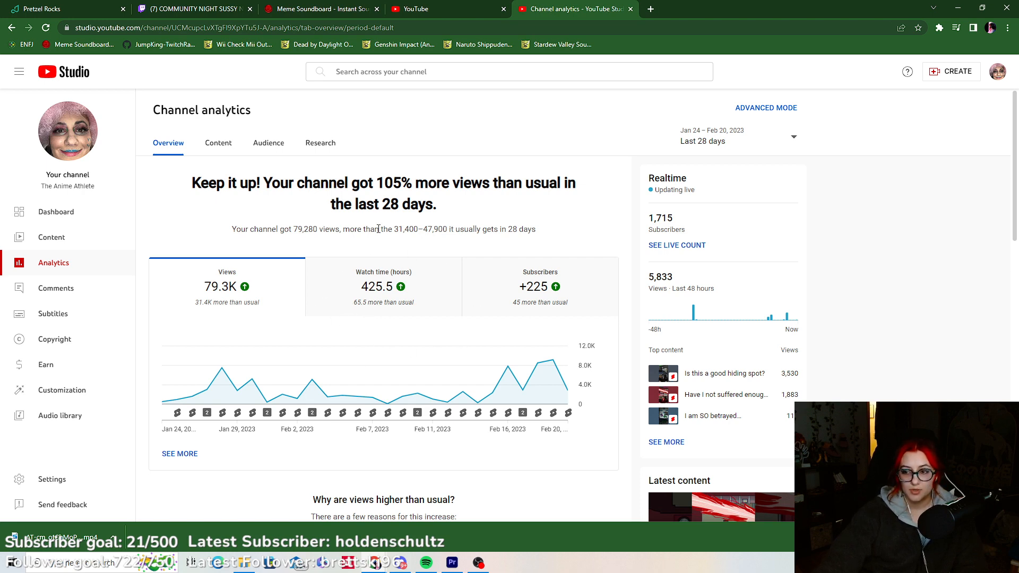
scroll(443, 381, "down", 9)
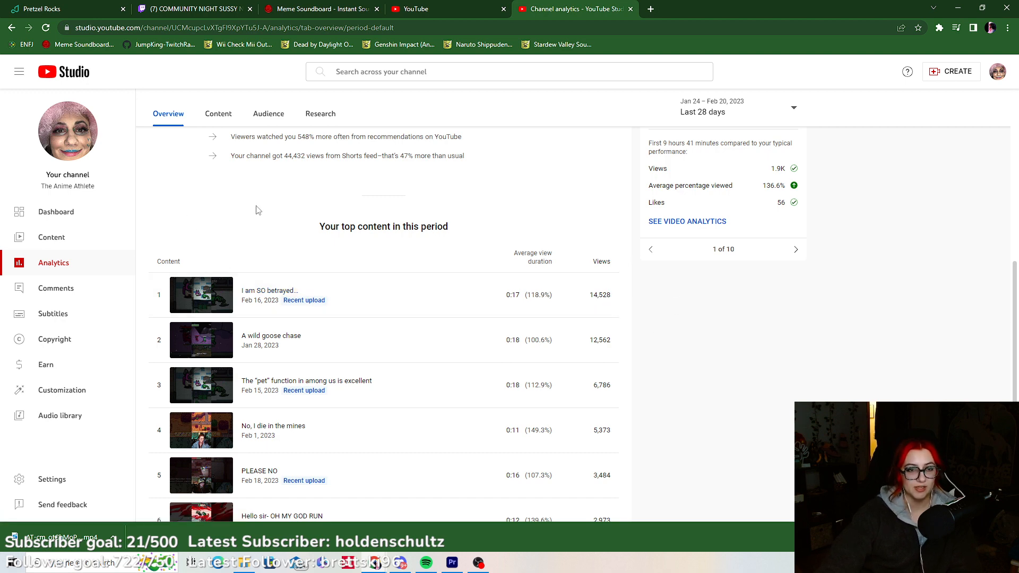
scroll(380, 256, "up", 10)
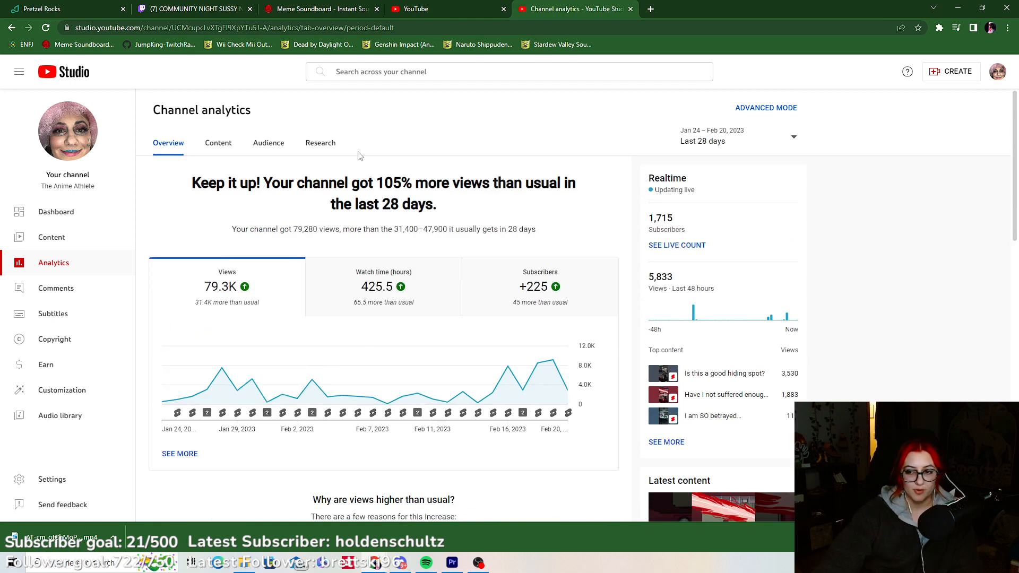
scroll(261, 351, "down", 6)
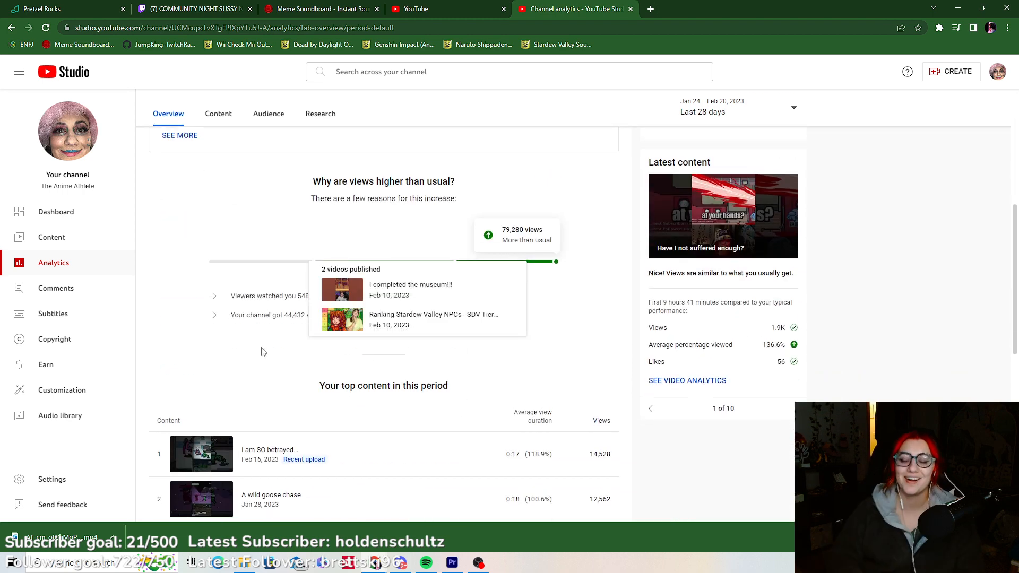
scroll(202, 345, "up", 6)
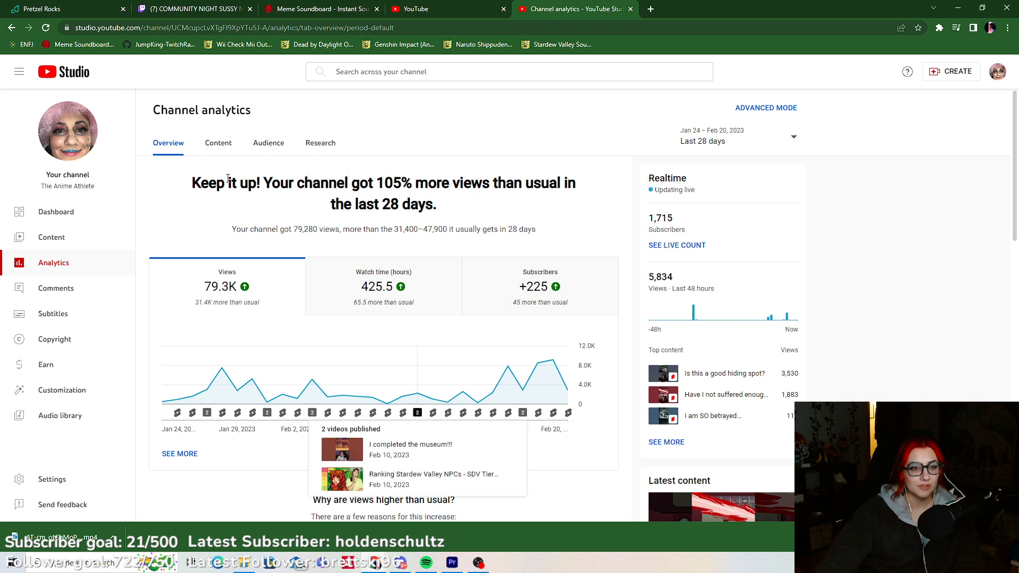
Set the analytics date range to Lifetime and examine the channel's top content and its view figures.
left_click(795, 139)
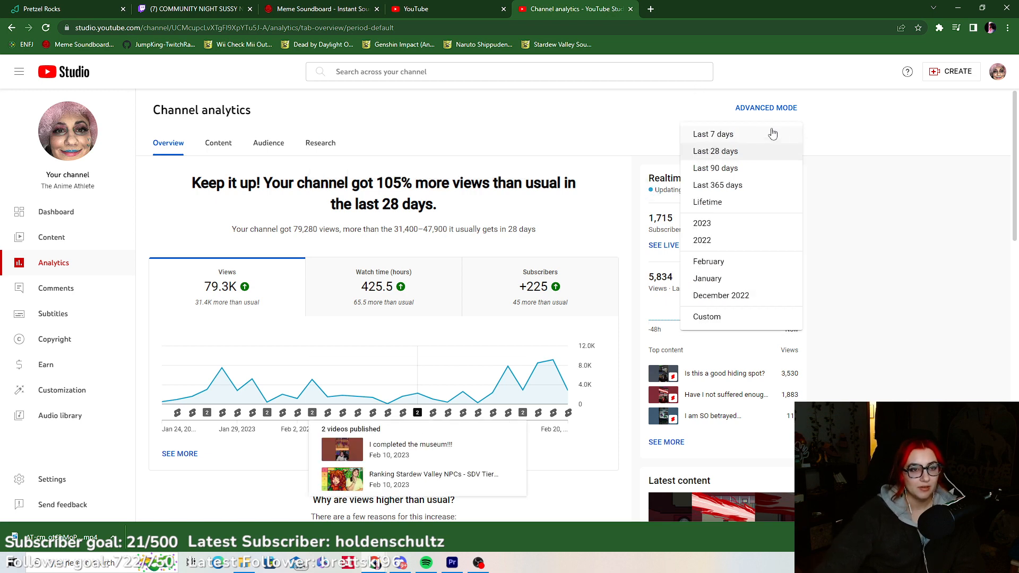
left_click(724, 203)
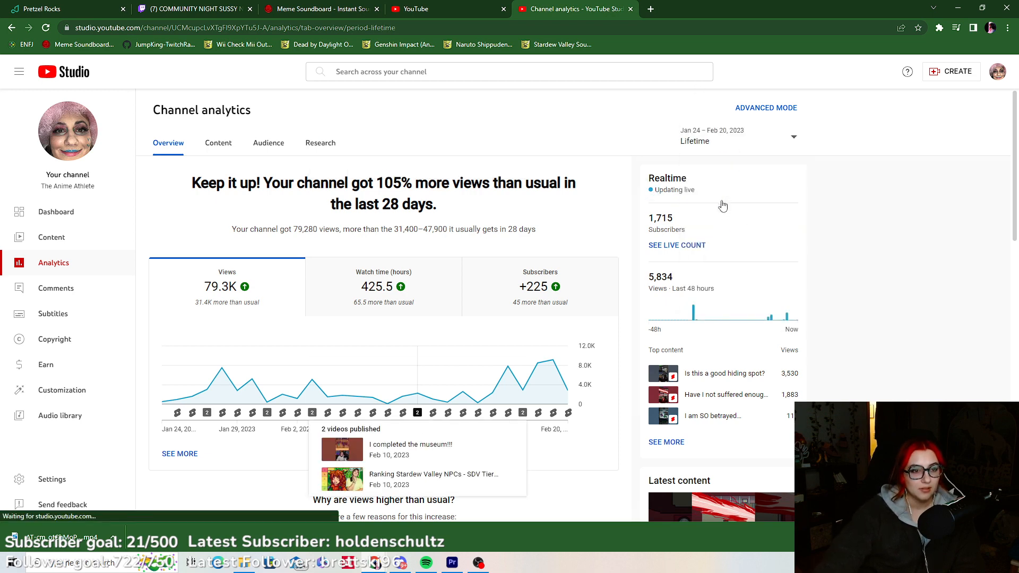
scroll(262, 378, "down", 5)
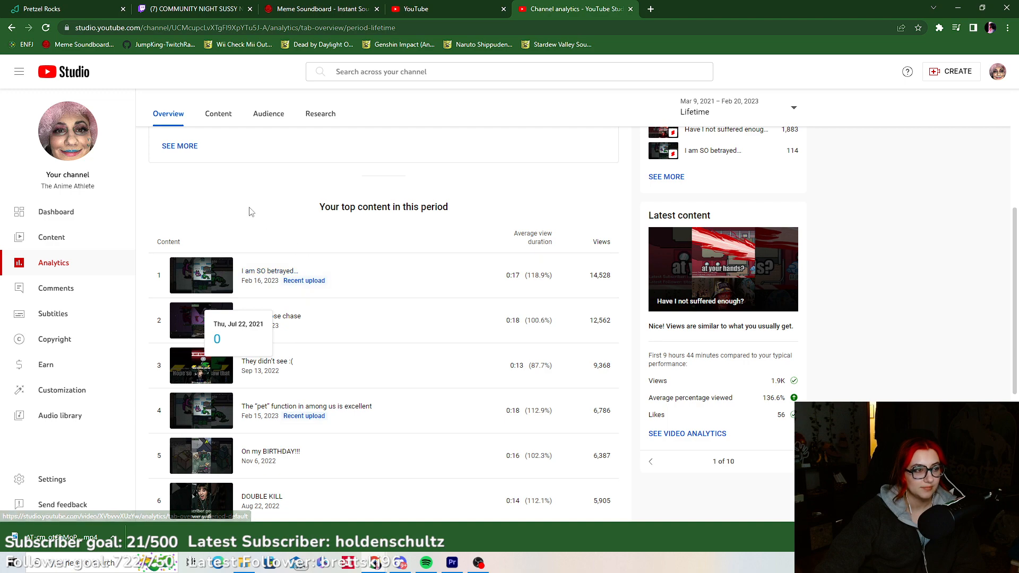
scroll(348, 246, "down", 5)
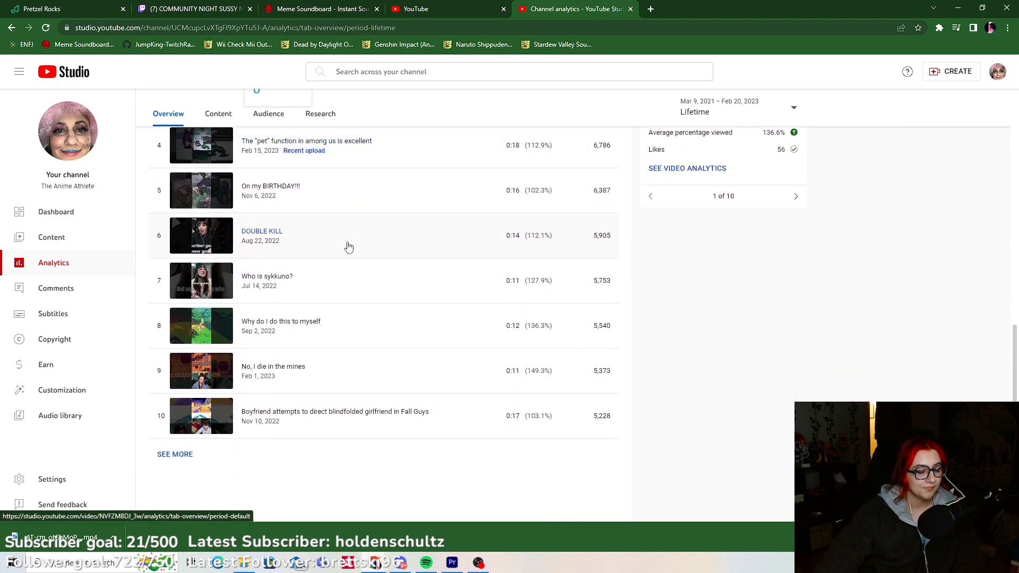
scroll(239, 450, "up", 10)
scroll(222, 297, "down", 5)
scroll(239, 340, "down", 4)
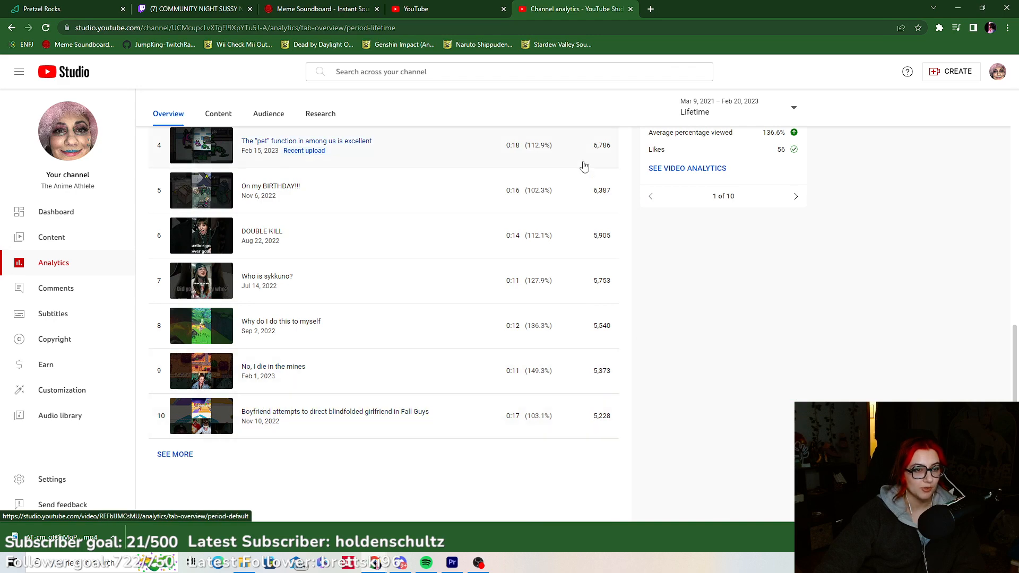
Open the full lifetime content report and examine the view figures of the listed videos down to the end of the list.
left_click(185, 461)
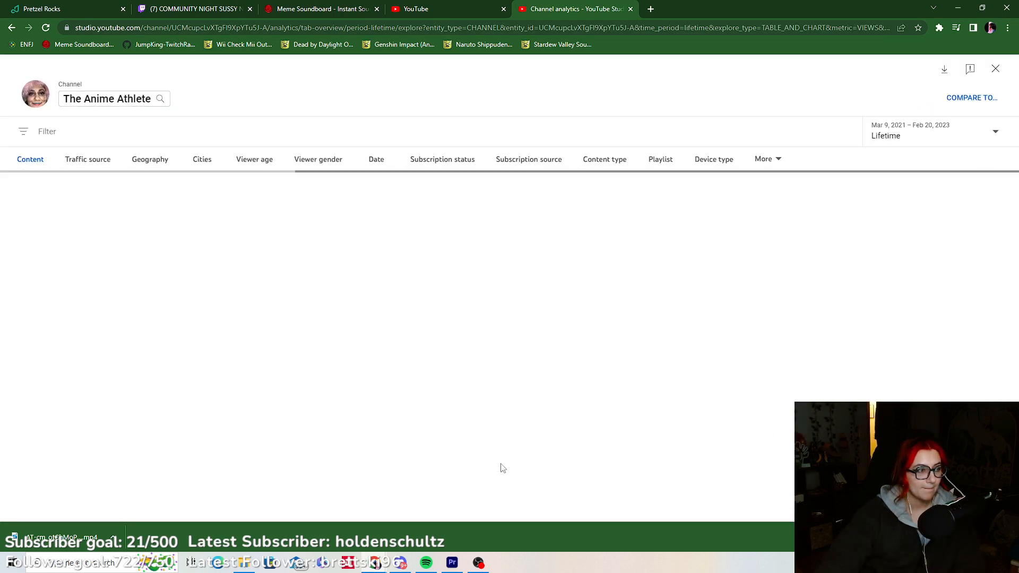
scroll(194, 340, "down", 8)
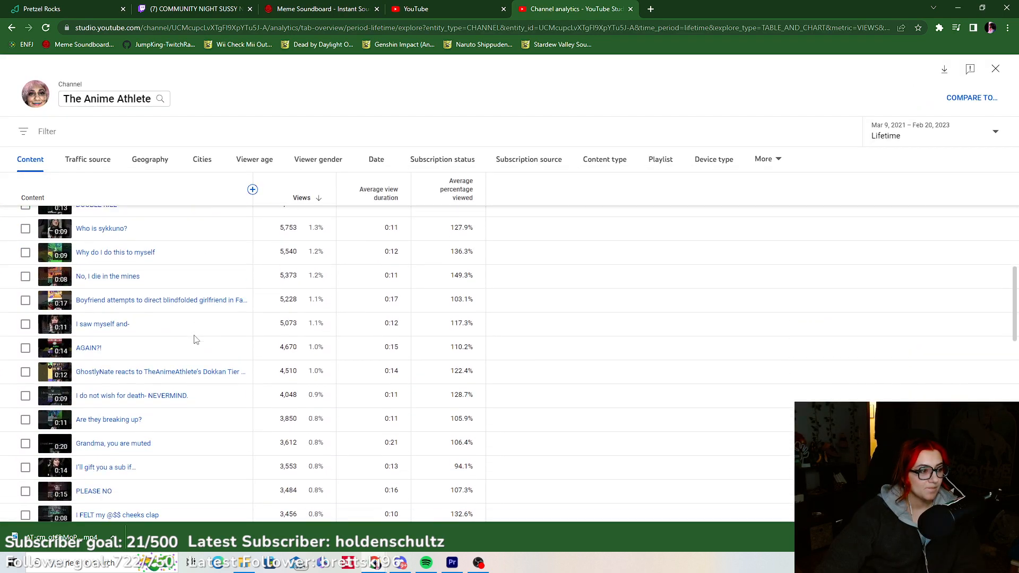
scroll(185, 376, "down", 1)
scroll(186, 377, "down", 12)
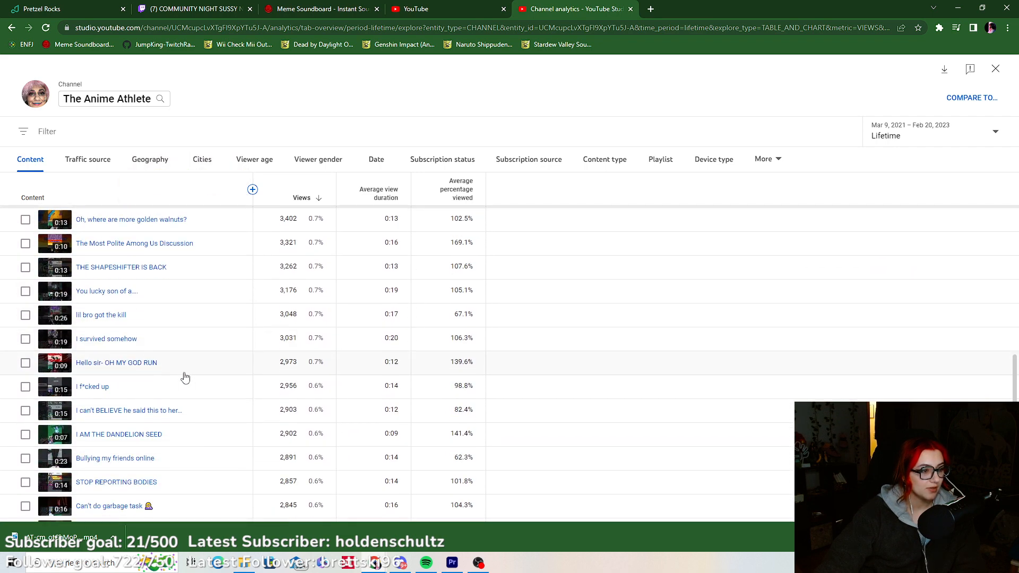
mouse_move(185, 377)
scroll(185, 376, "down", 5)
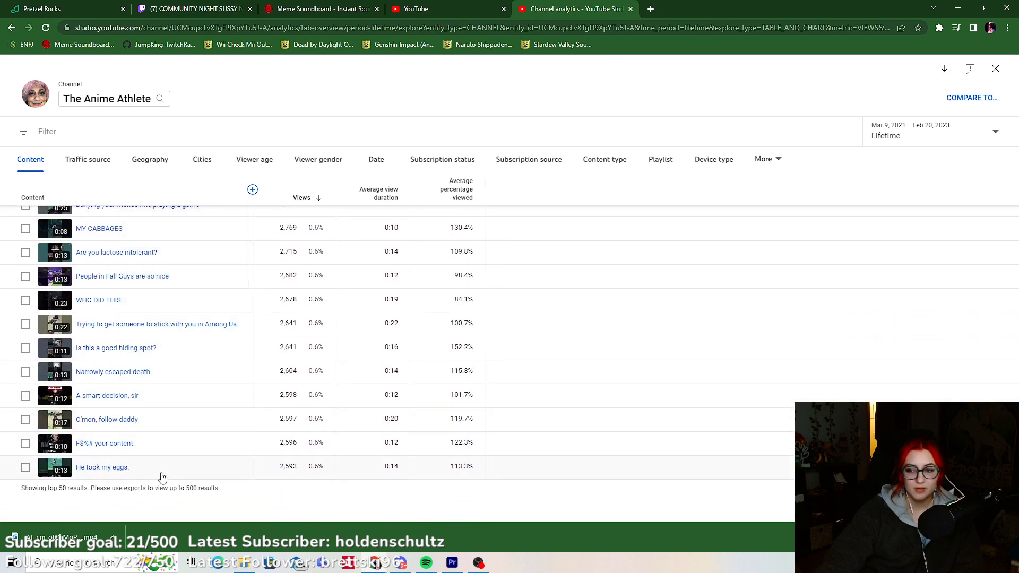
scroll(187, 467, "up", 10)
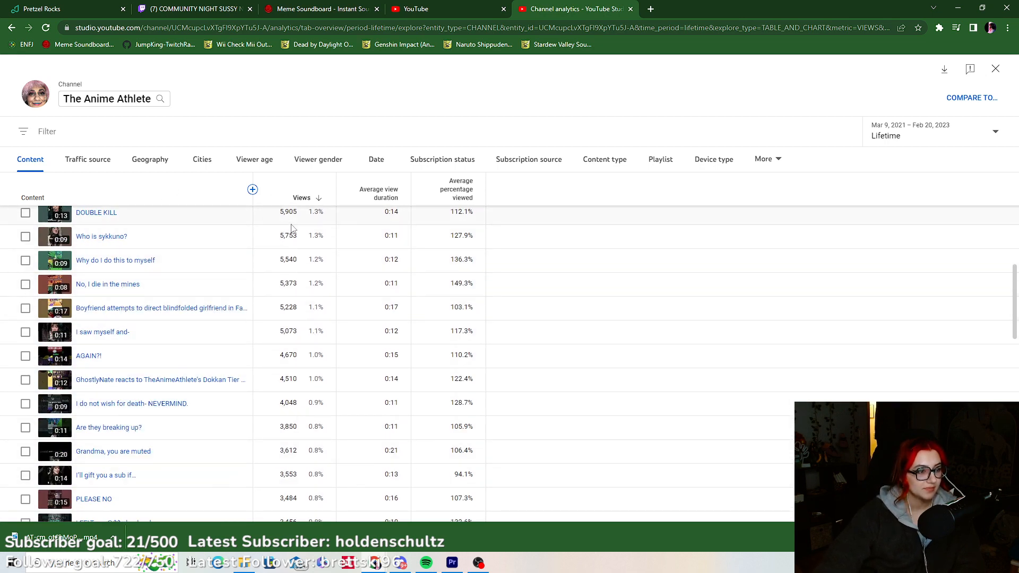
scroll(291, 228, "up", 5)
scroll(334, 290, "down", 5)
scroll(189, 377, "down", 15)
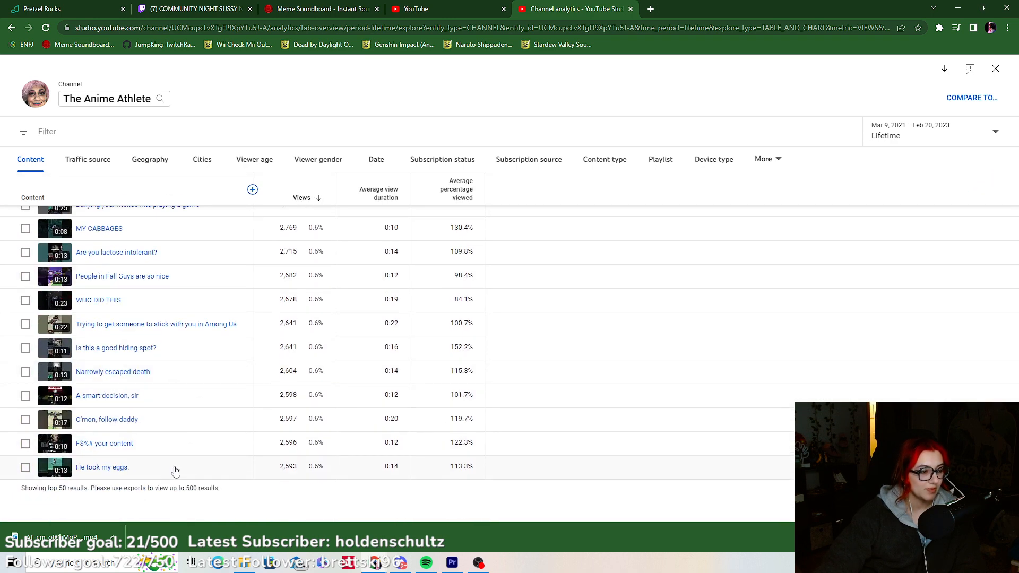
mouse_move(98, 471)
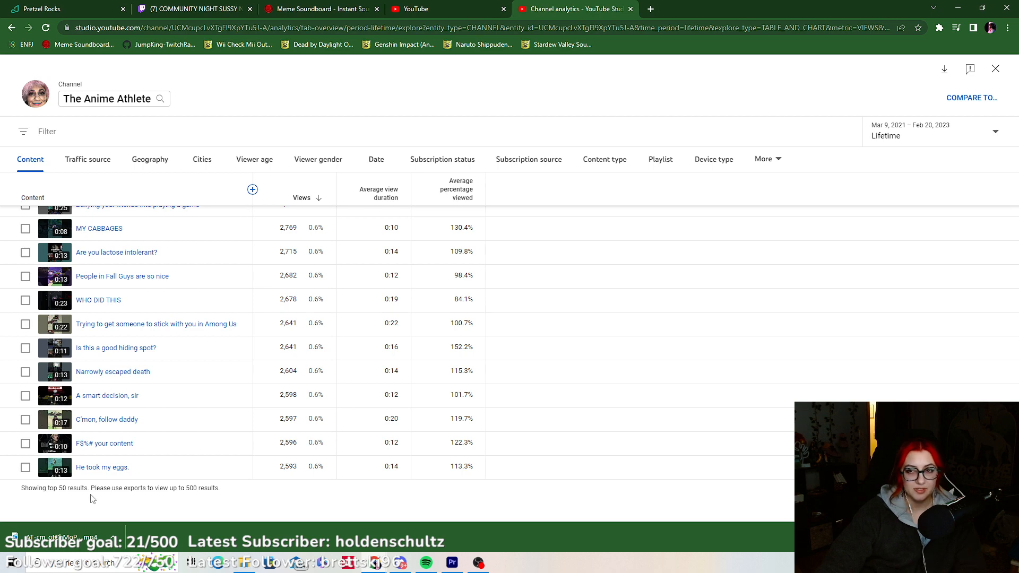
scroll(91, 488, "up", 20)
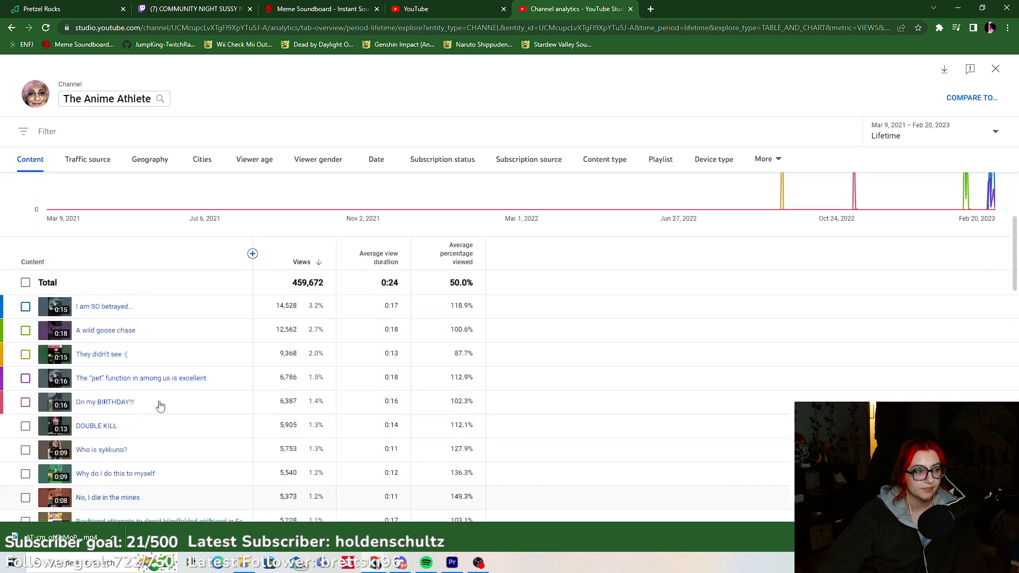
Look through the primary metrics and the additional metrics available for the lifetime content report's chart.
left_click(97, 197)
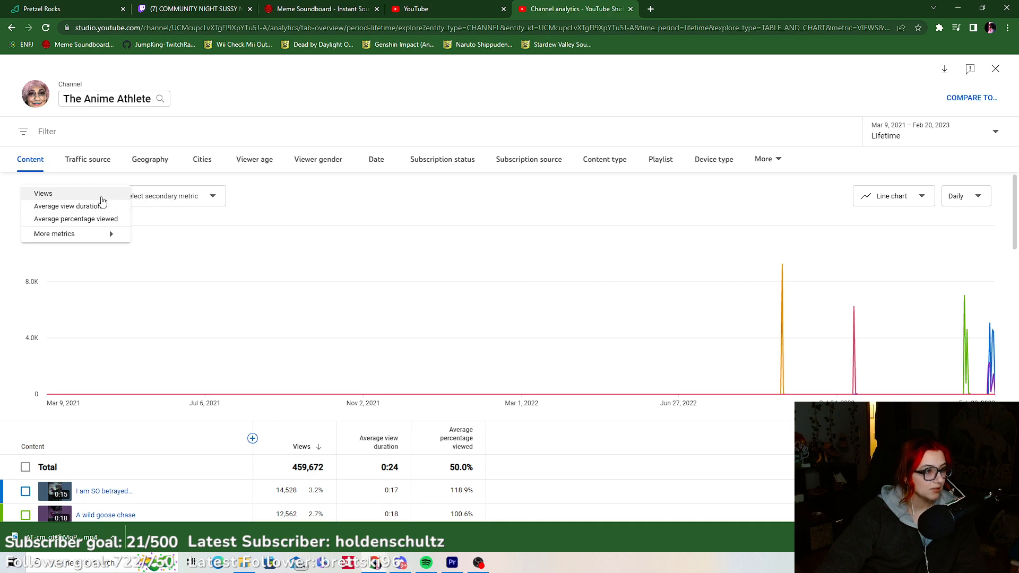
left_click(98, 199)
left_click(99, 200)
left_click(94, 234)
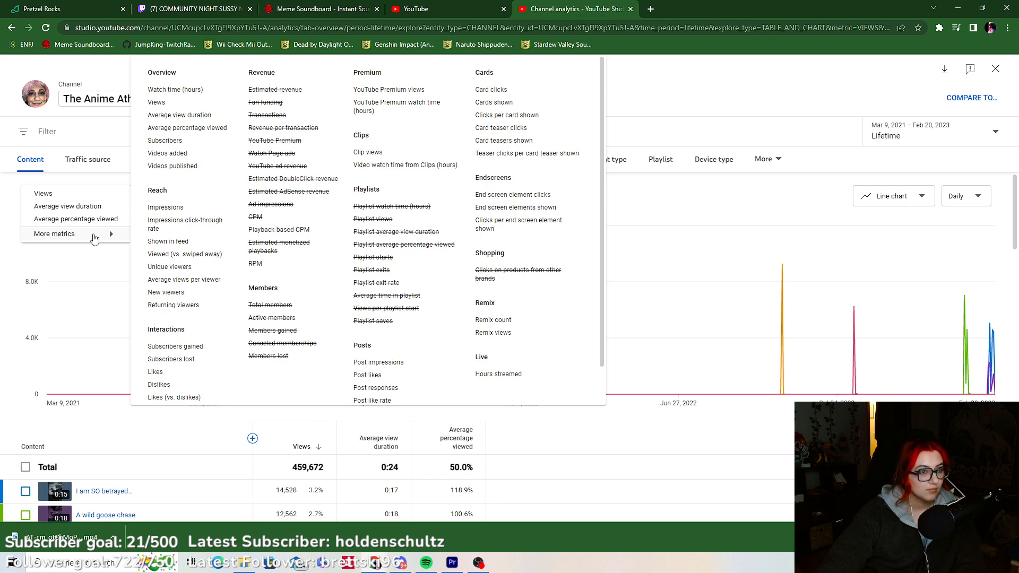
scroll(220, 237, "down", 2)
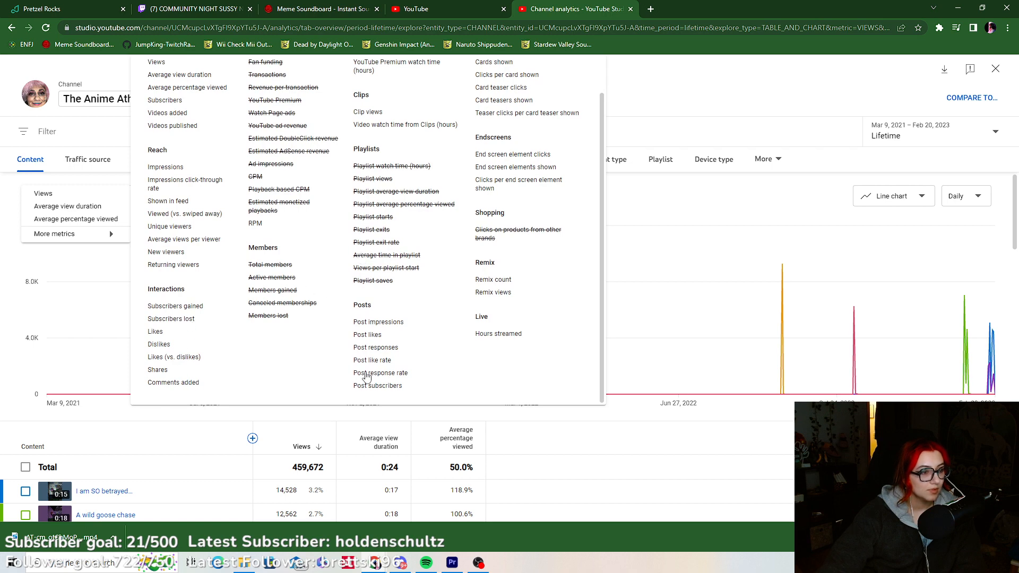
scroll(491, 305, "up", 2)
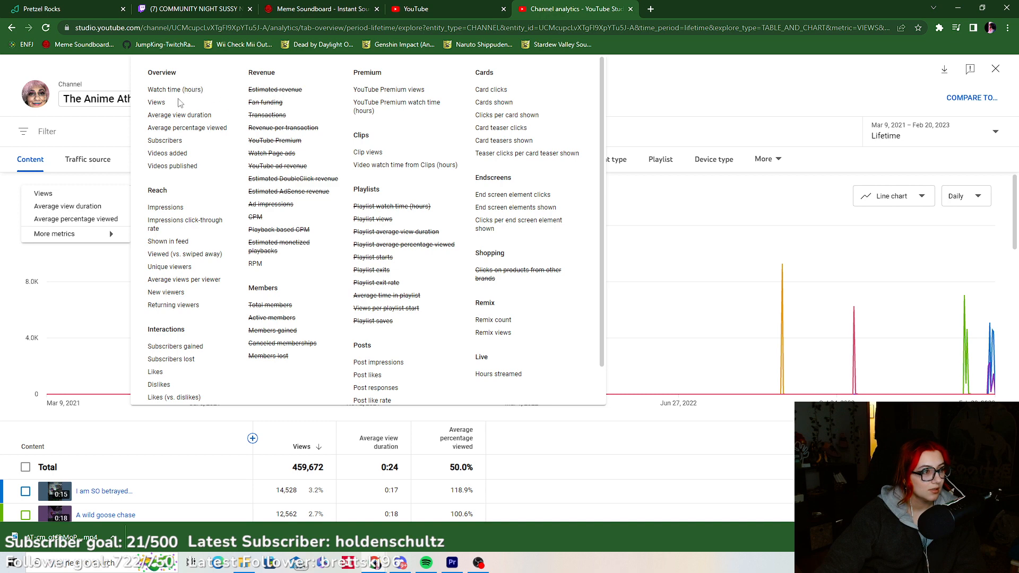
left_click(94, 296)
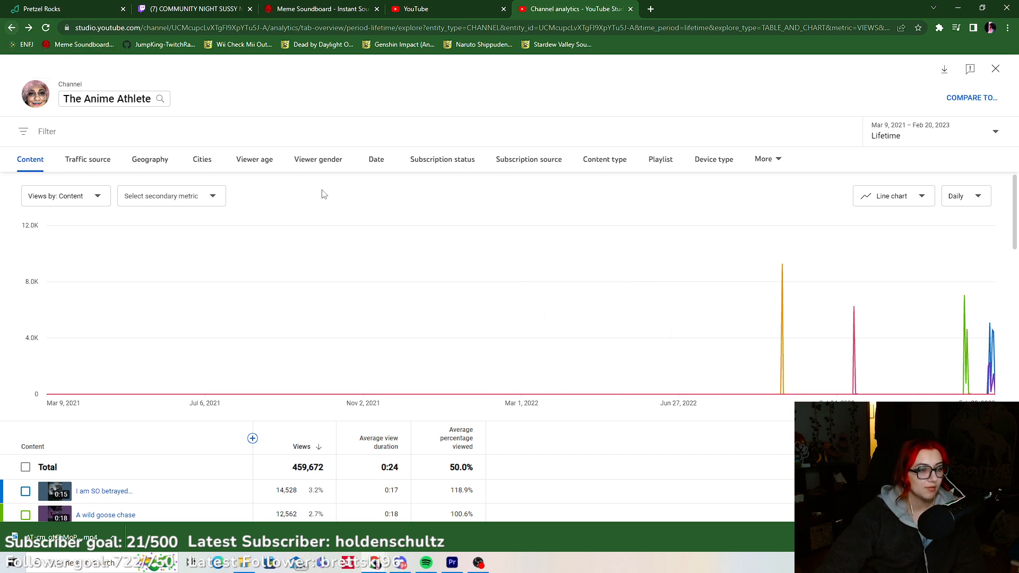
Return to the lifetime channel analytics overview and look over its top content list and views graph.
left_click(12, 27)
scroll(273, 448, "up", 10)
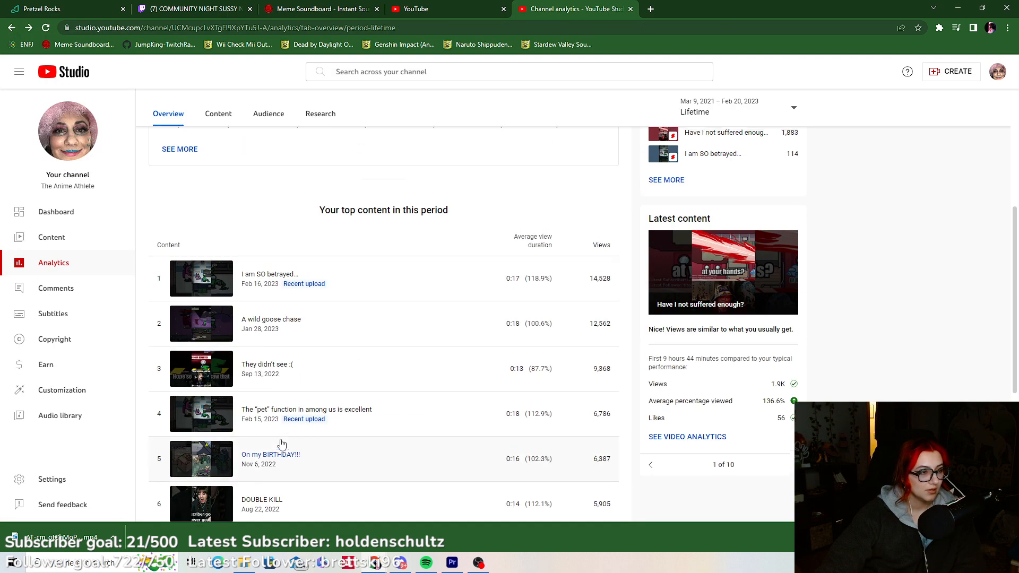
scroll(285, 284, "down", 7)
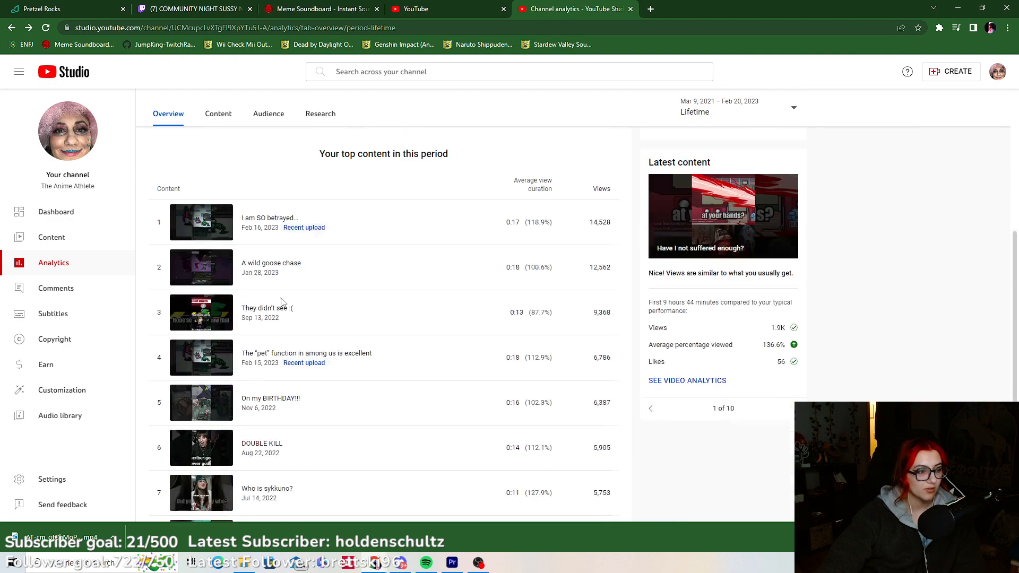
scroll(631, 209, "up", 7)
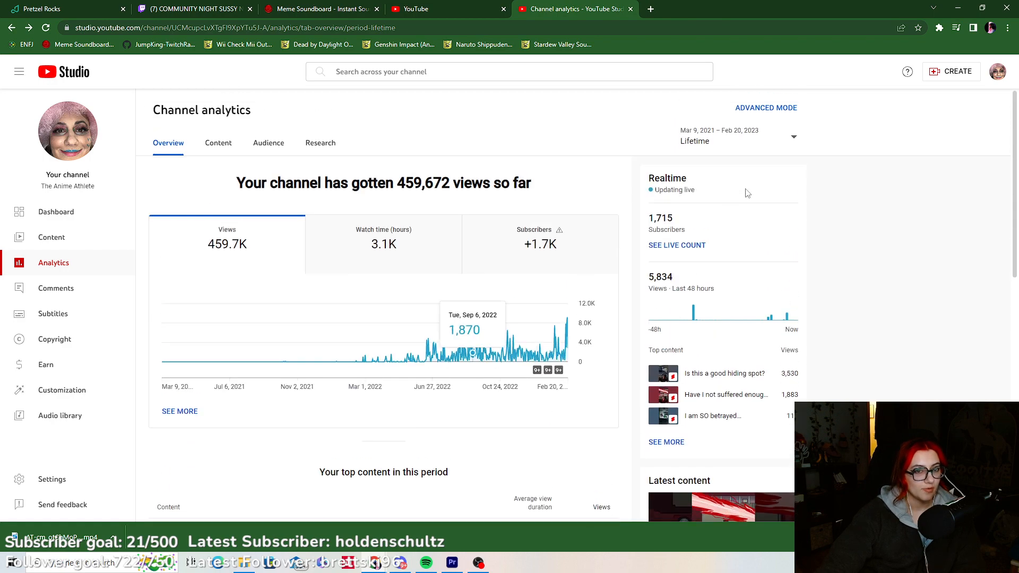
Compare the channel analytics overview for the last 7 days with the last 28 days.
left_click(793, 138)
left_click(750, 135)
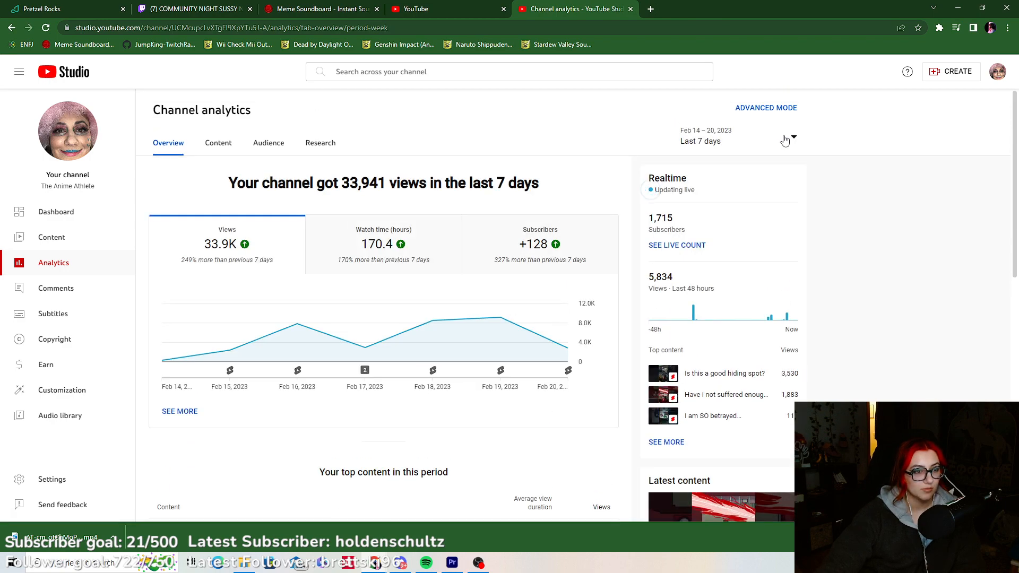
left_click(784, 138)
left_click(740, 151)
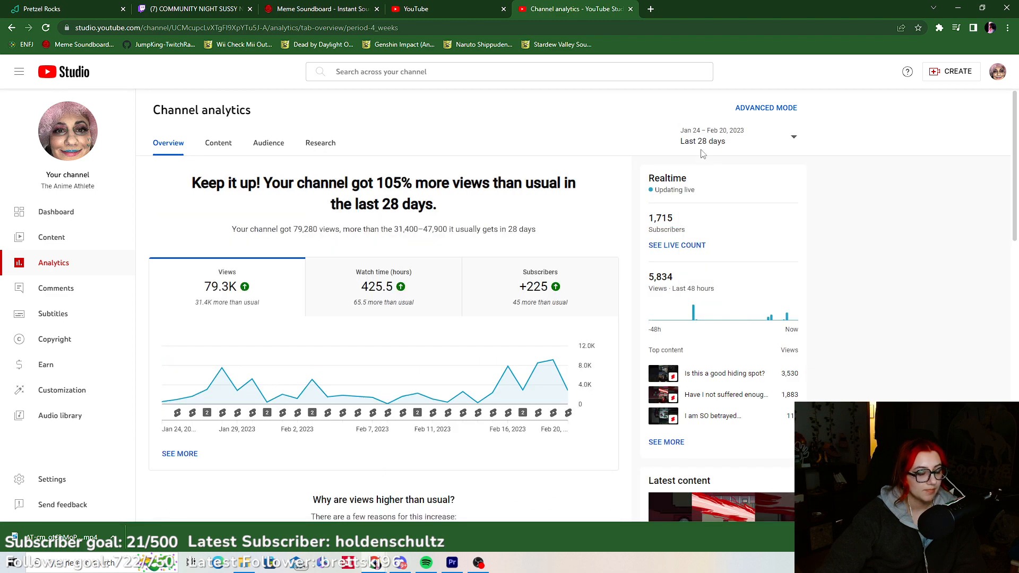
left_click(791, 136)
left_click(711, 134)
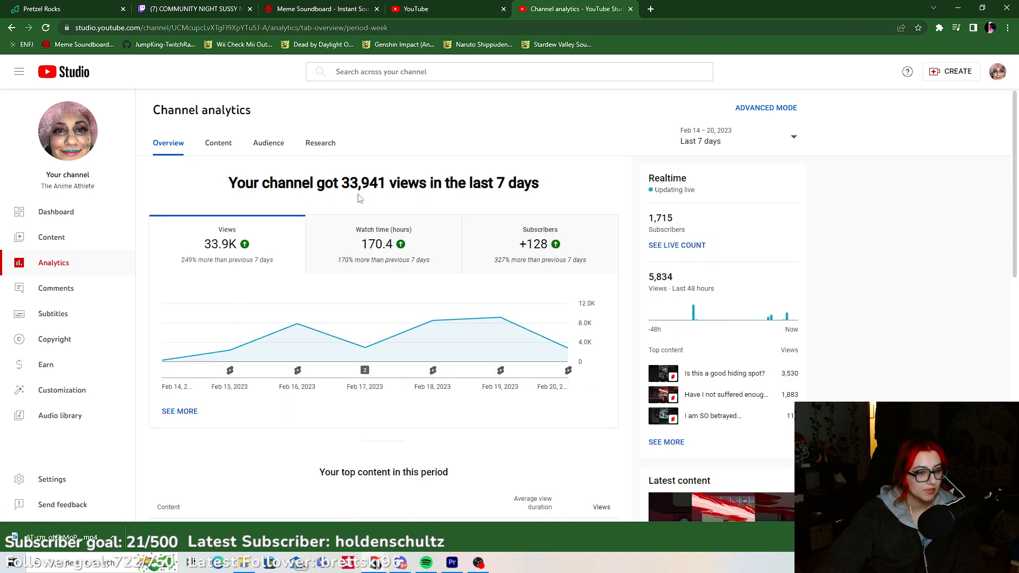
mouse_move(280, 374)
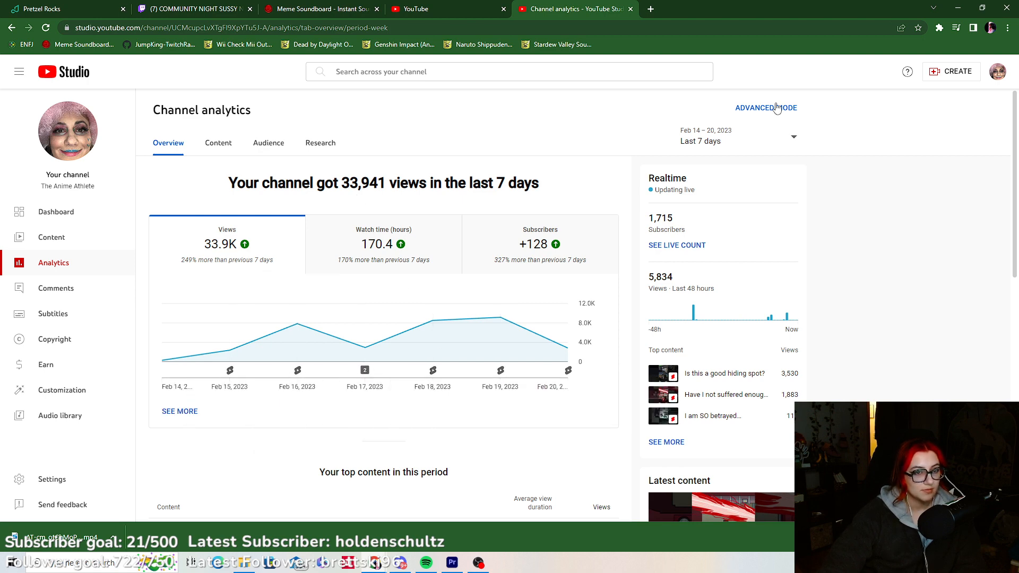
left_click(787, 141)
left_click(756, 152)
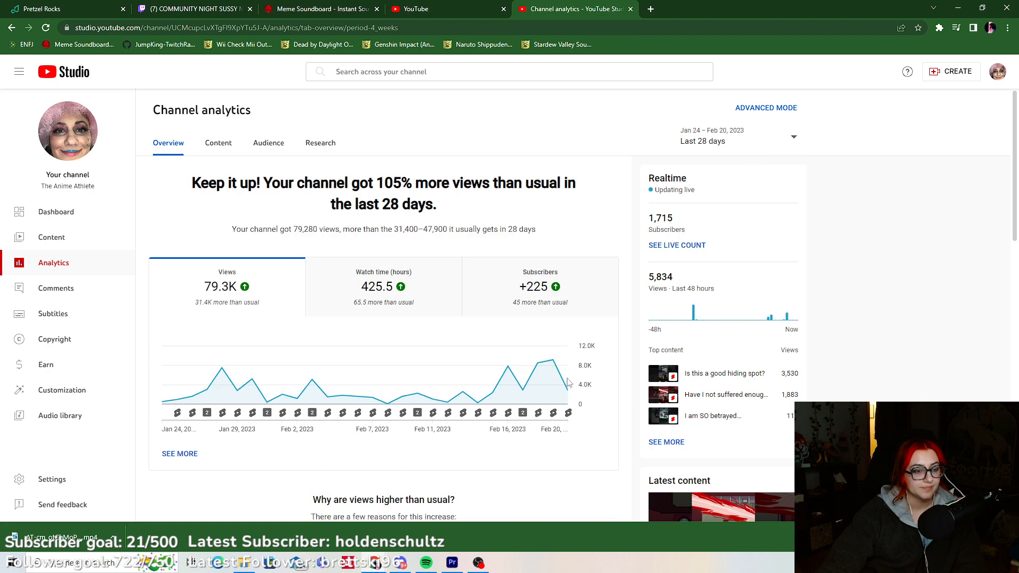
Switch to Premiere Pro and play the opening seconds of the sequence from its start.
left_click(451, 562)
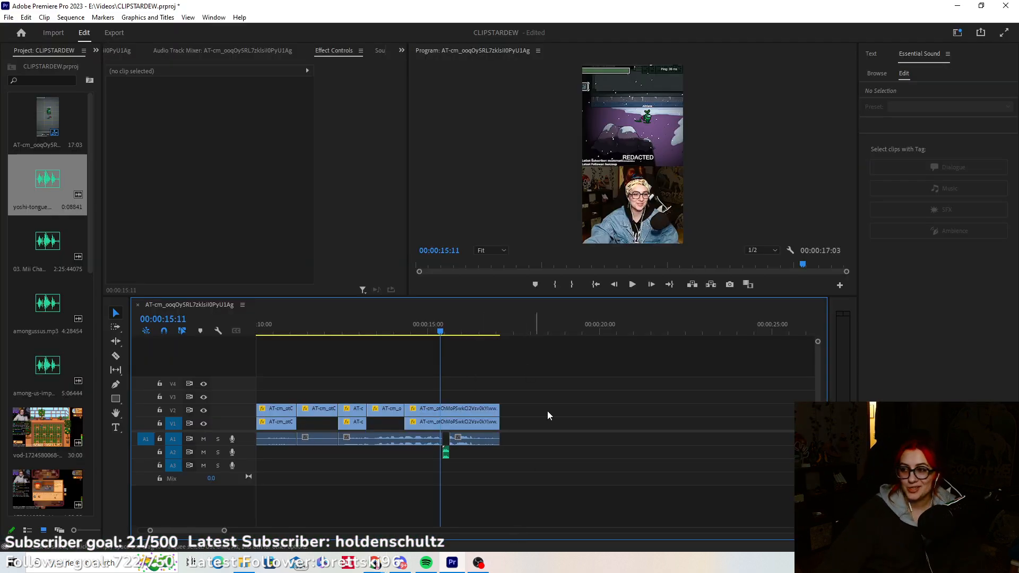
left_click(597, 291)
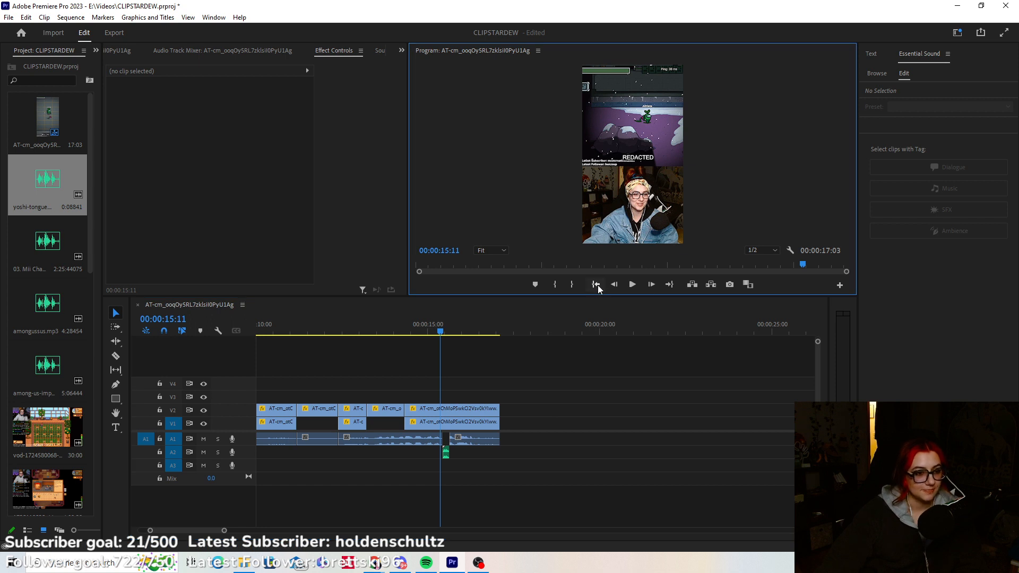
left_click(596, 285)
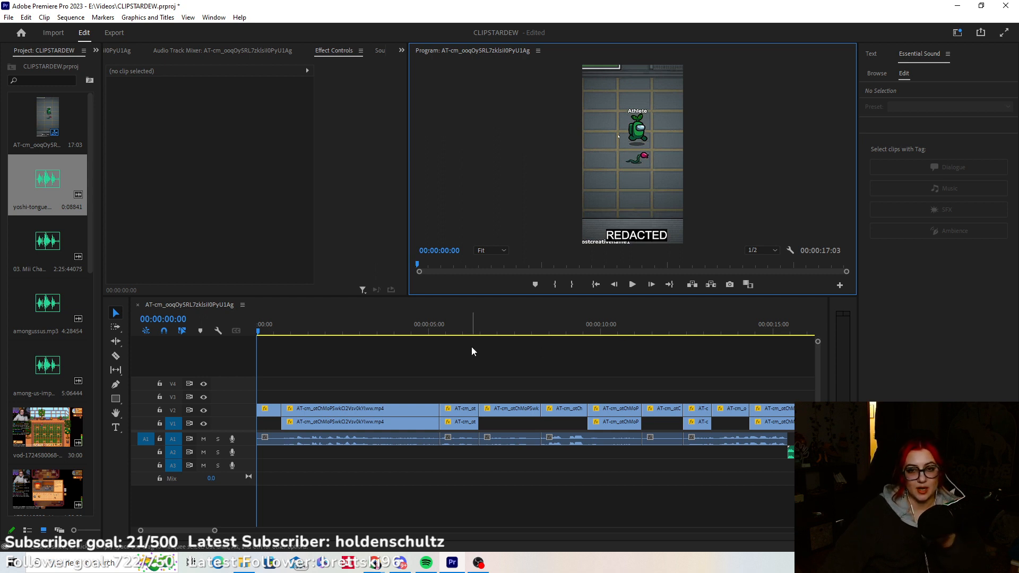
left_click(631, 285)
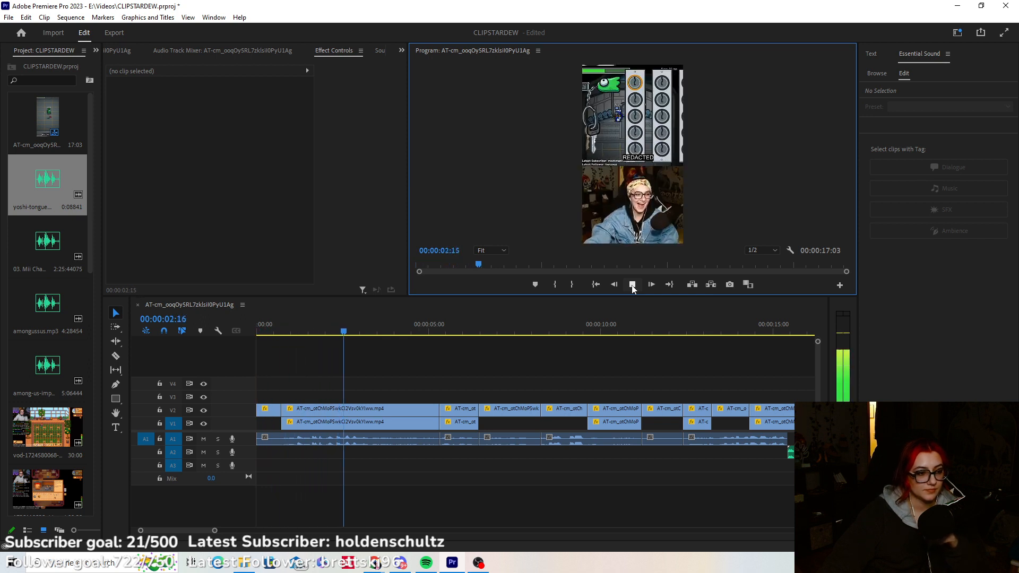
left_click(631, 284)
Add the text title "The whole time?" at 00:00:00:22, centred near the lower edge of the gameplay area.
left_click(283, 331)
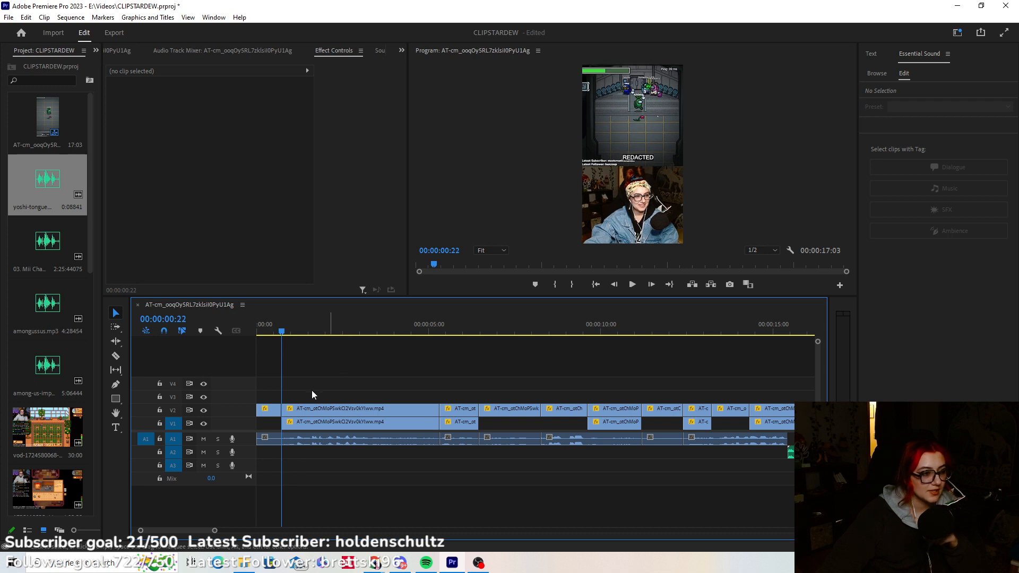
left_click(116, 427)
left_click(607, 149)
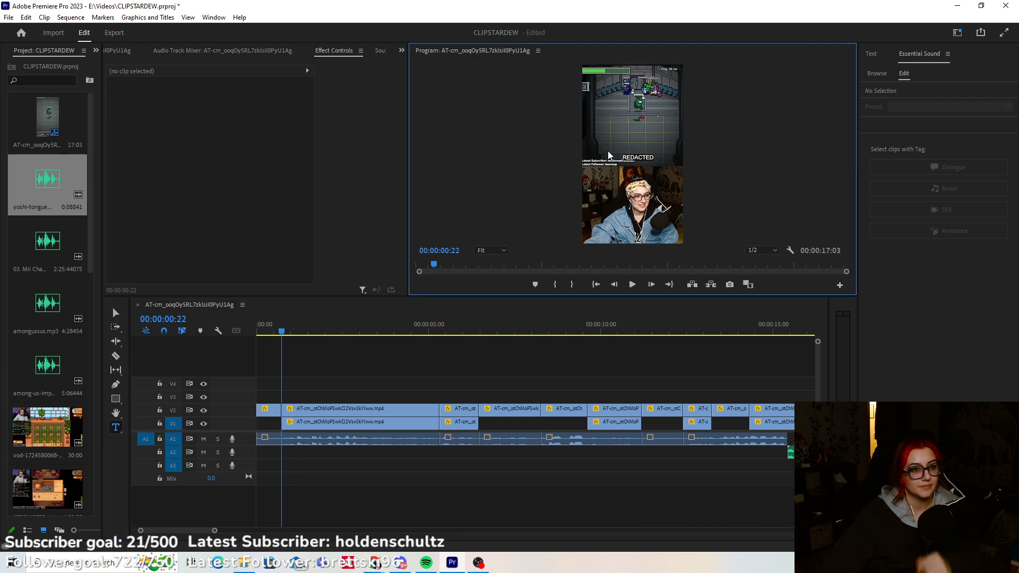
type("The whole time?")
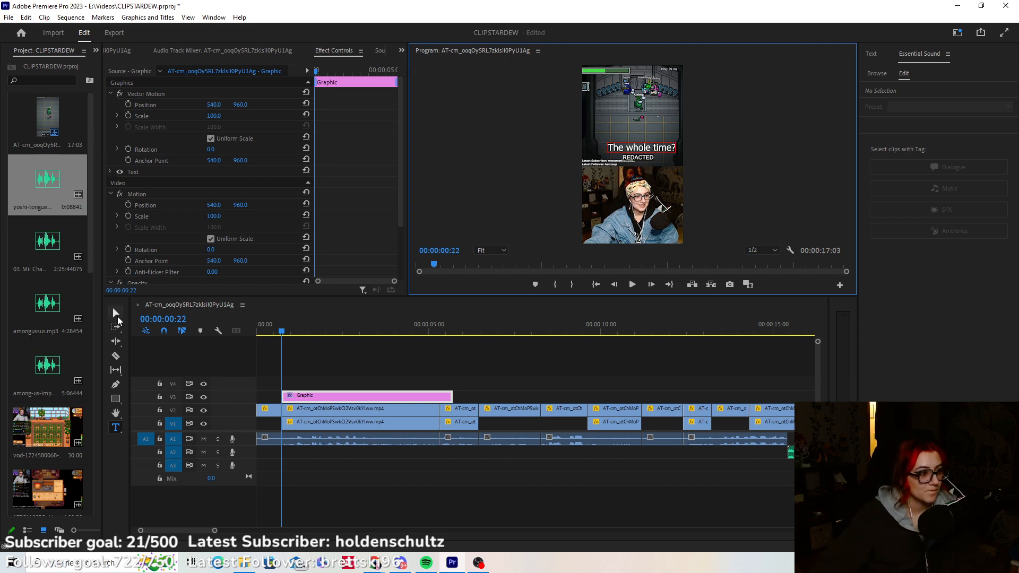
key("Escape")
left_click_drag(664, 150, 657, 149)
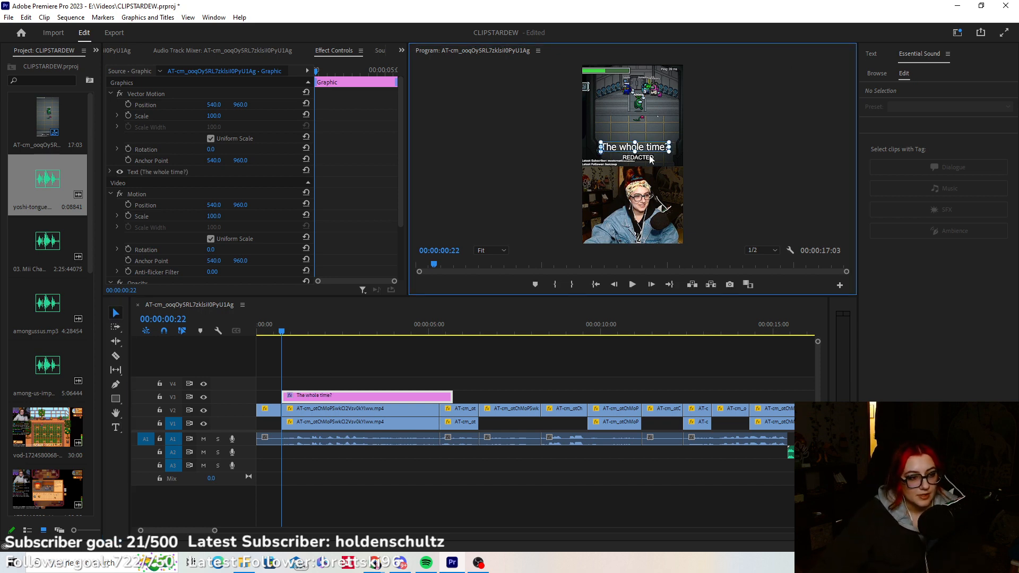
Trim the end of the "The whole time?" title on V3 to match the end of the clip beneath it.
left_click(116, 429)
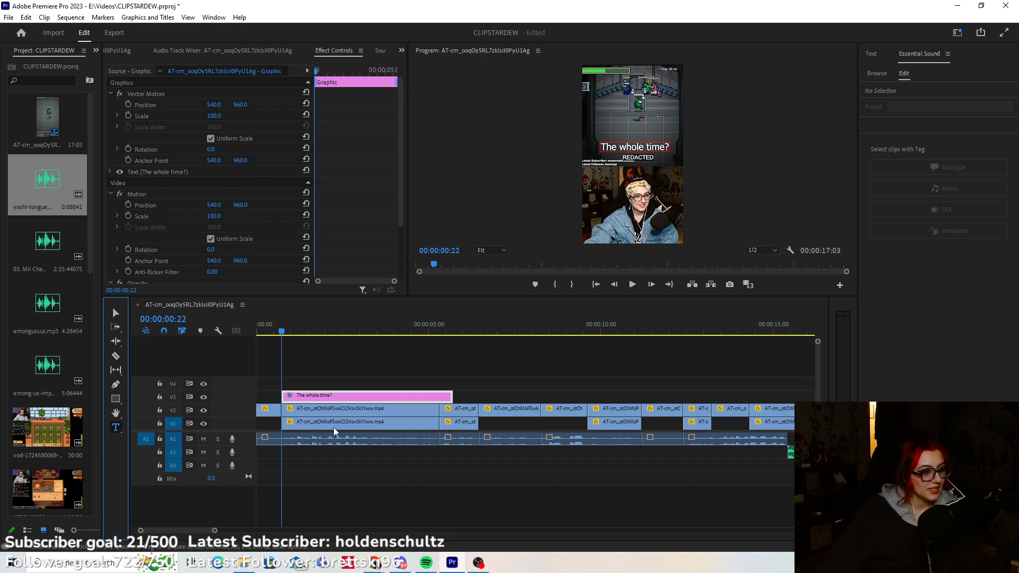
mouse_move(451, 396)
left_mouse_down()
mouse_move(438, 396)
mouse_move(504, 395)
mouse_move(434, 388)
left_mouse_up()
key("v")
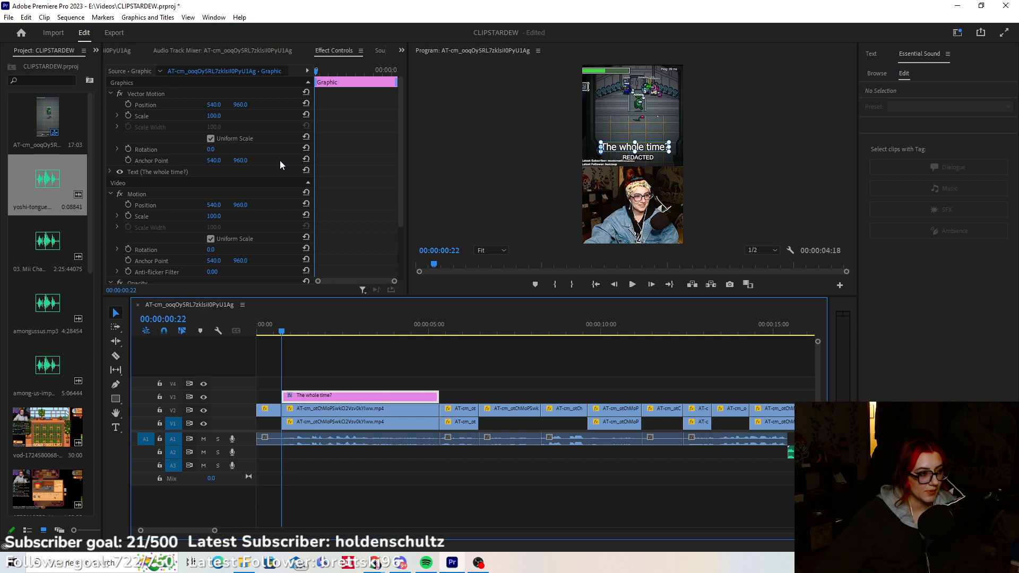
Set the font of the "The whole time?" title to Impact.
left_click(110, 172)
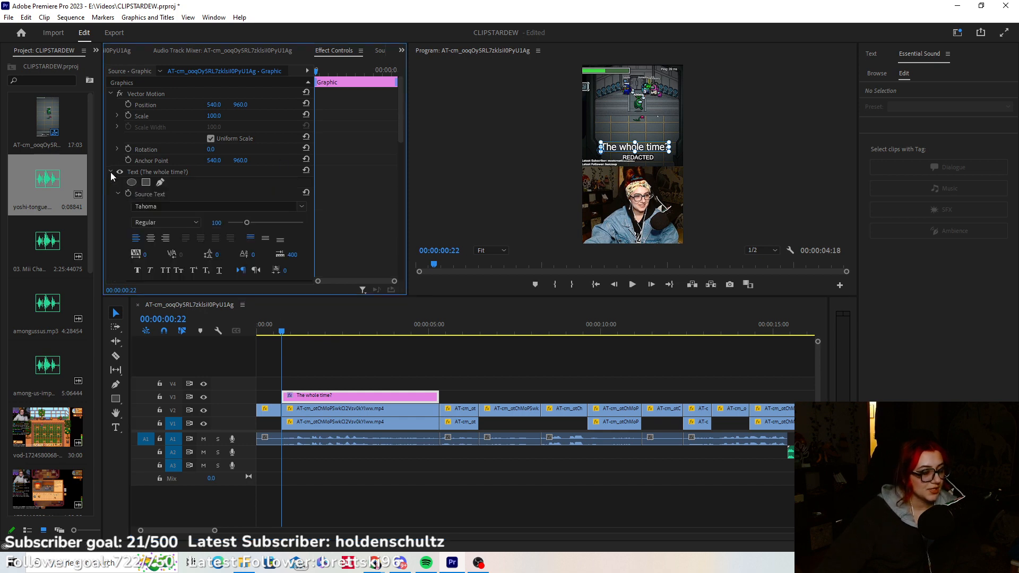
scroll(116, 181, "down", 1)
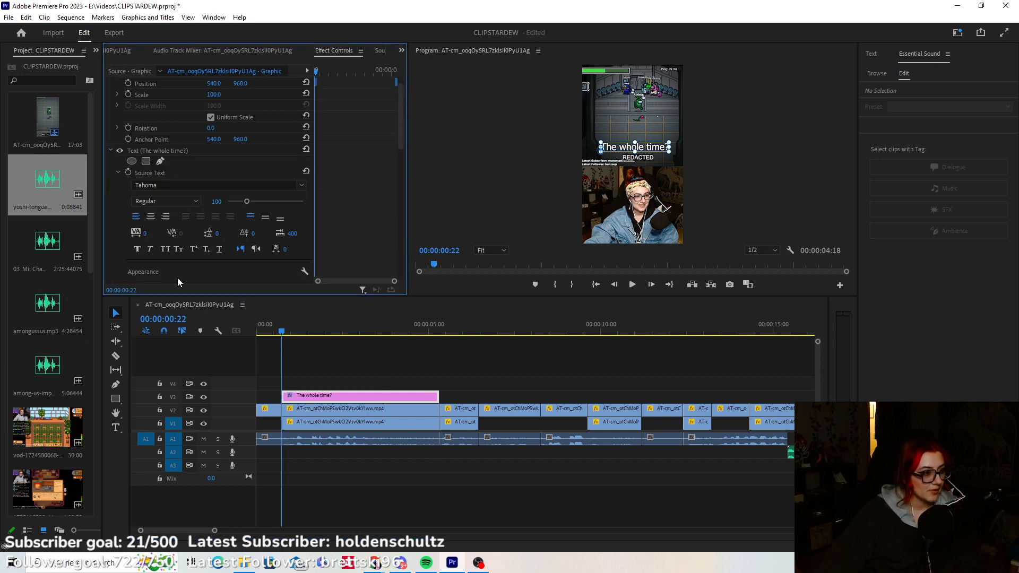
left_click(177, 184)
type("imp")
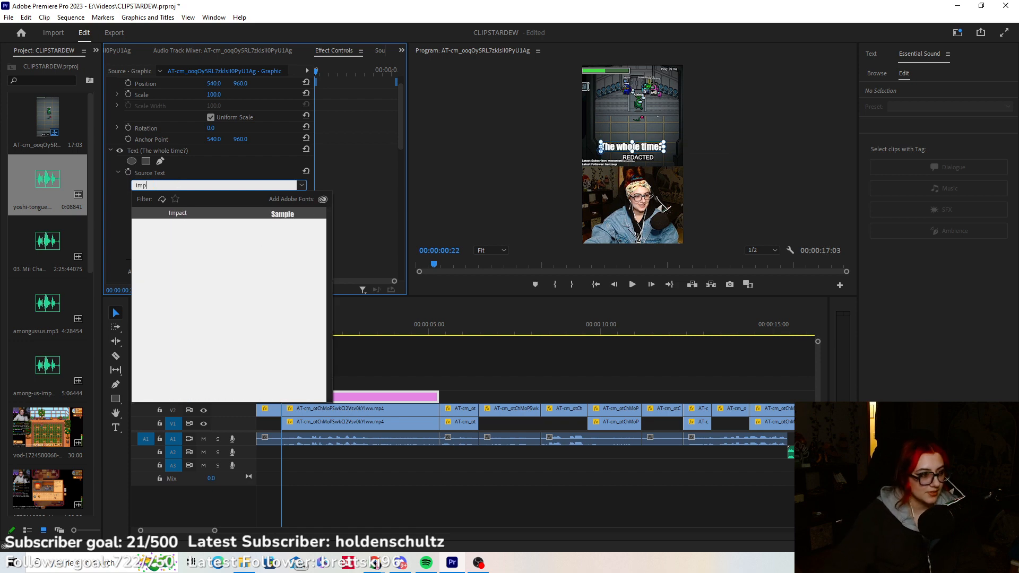
left_click(188, 213)
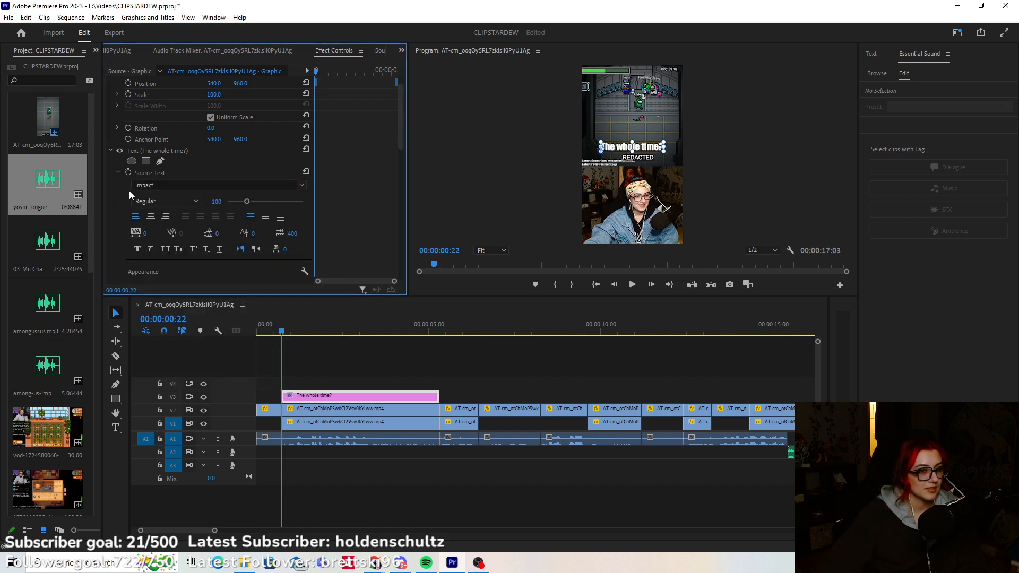
Add a black (000000) outer stroke with a width of 10 to the "The whole time?" title.
scroll(126, 198, "down", 5)
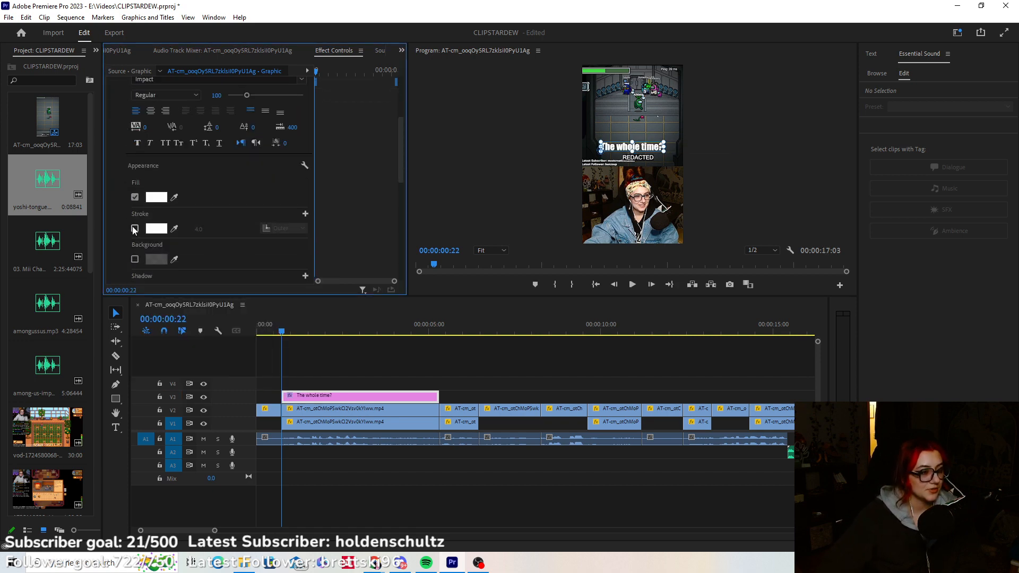
left_click(134, 228)
left_click(156, 228)
left_click_drag(419, 247, 289, 189)
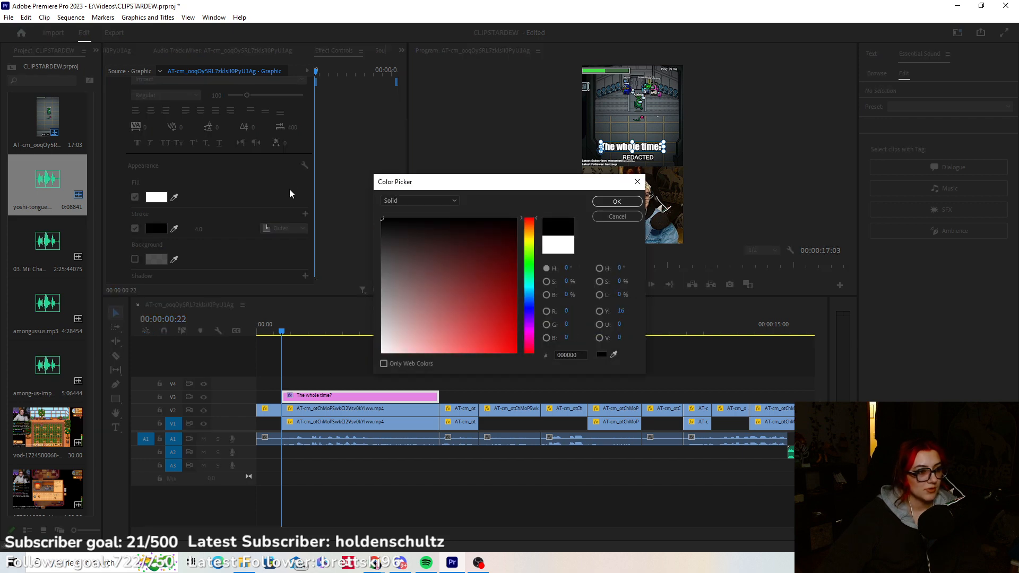
left_click(617, 201)
left_click(203, 228)
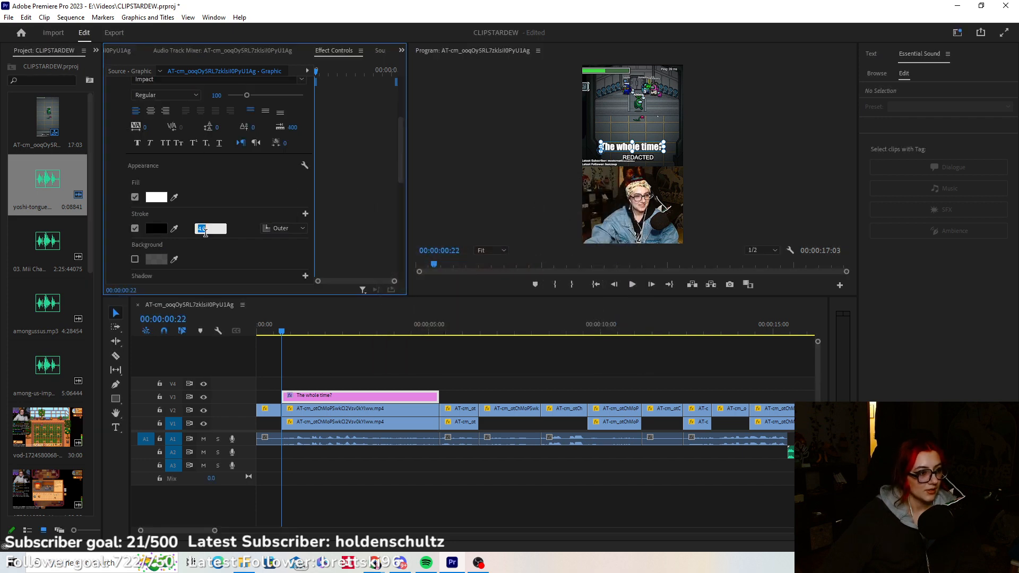
type("10")
key("Return")
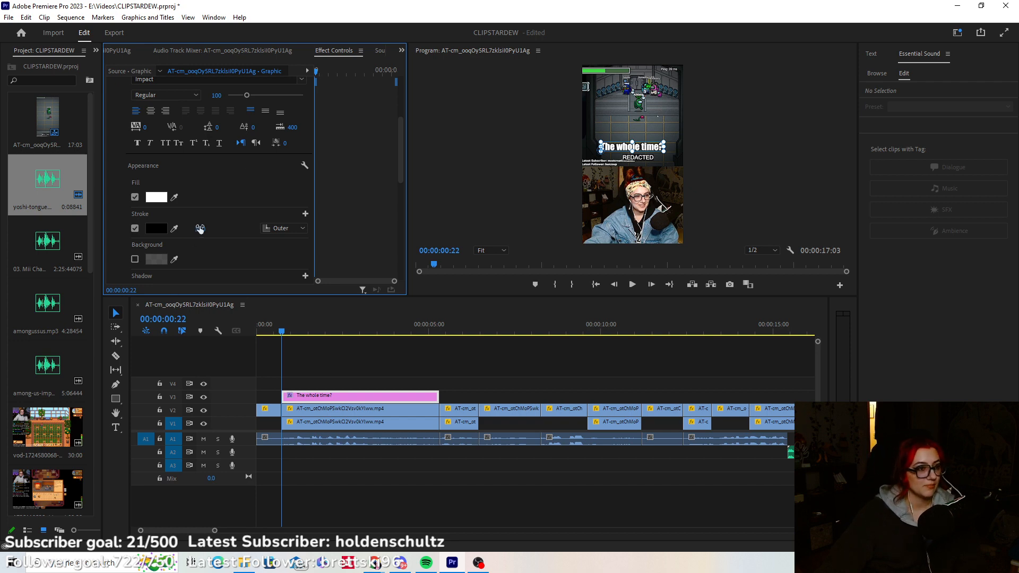
Nudge the "The whole time?" title slightly downward in the frame, keeping it above the REDACTED label.
scroll(224, 176, "up", 3)
scroll(223, 186, "up", 4)
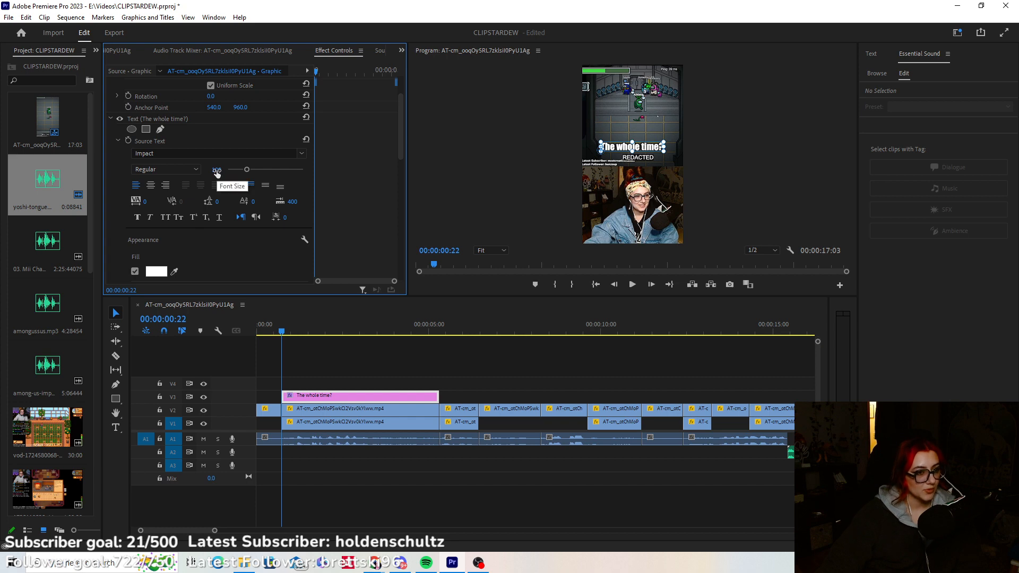
left_click_drag(648, 151, 647, 153)
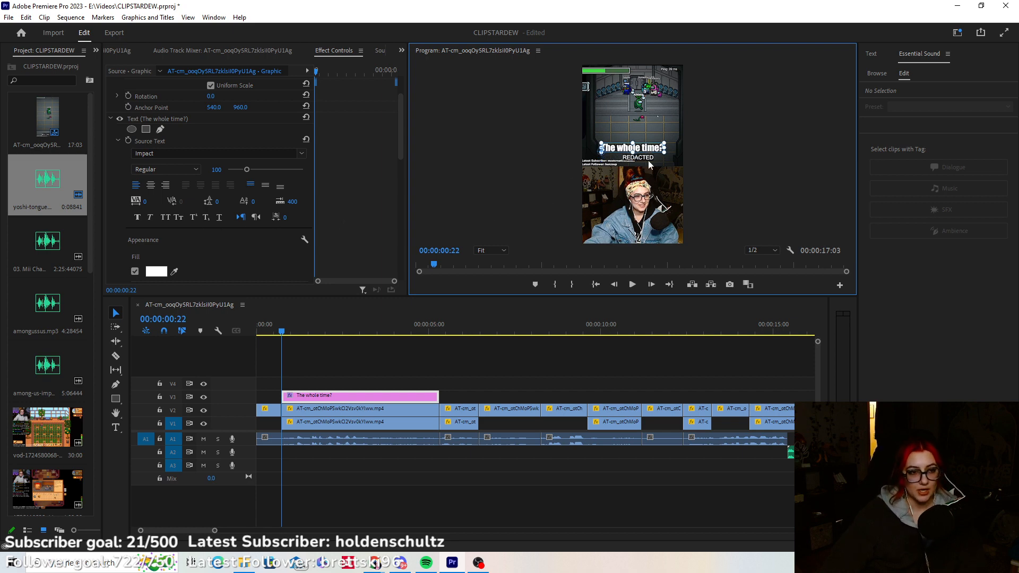
Sample the blue character's colour for the title's fill and lighten it to 3A43C9.
scroll(194, 244, "down", 1)
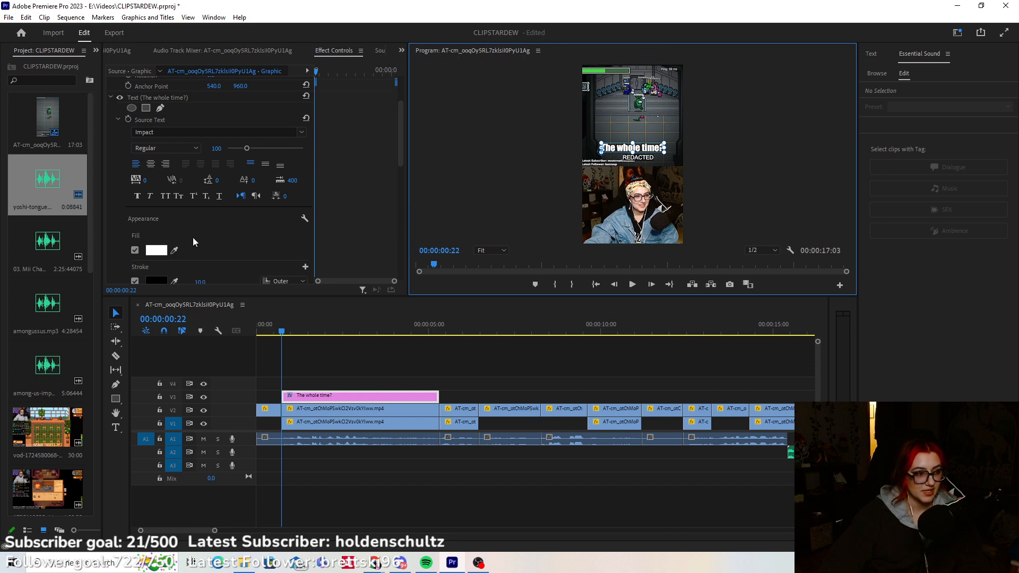
left_click(174, 250)
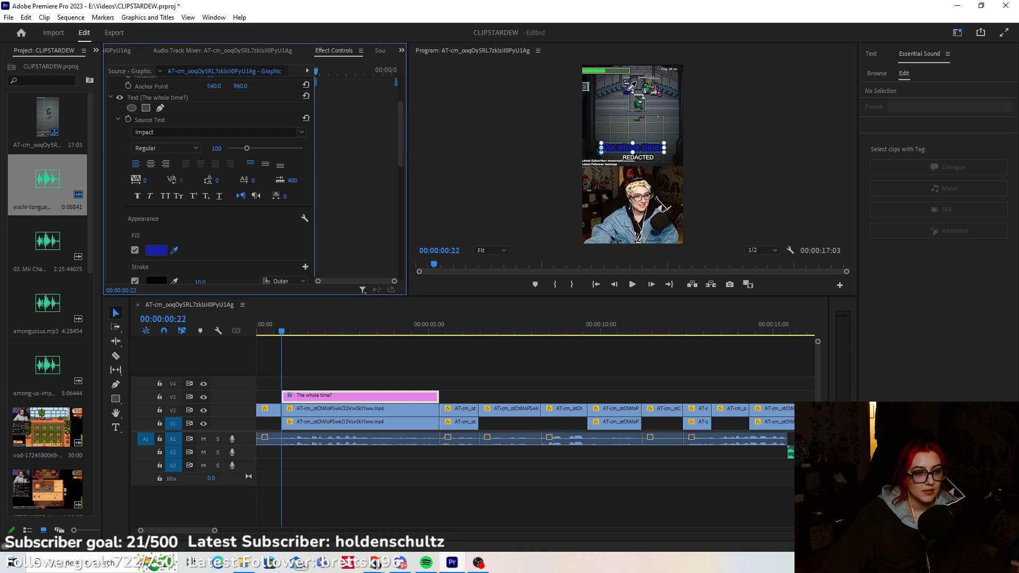
left_click(157, 250)
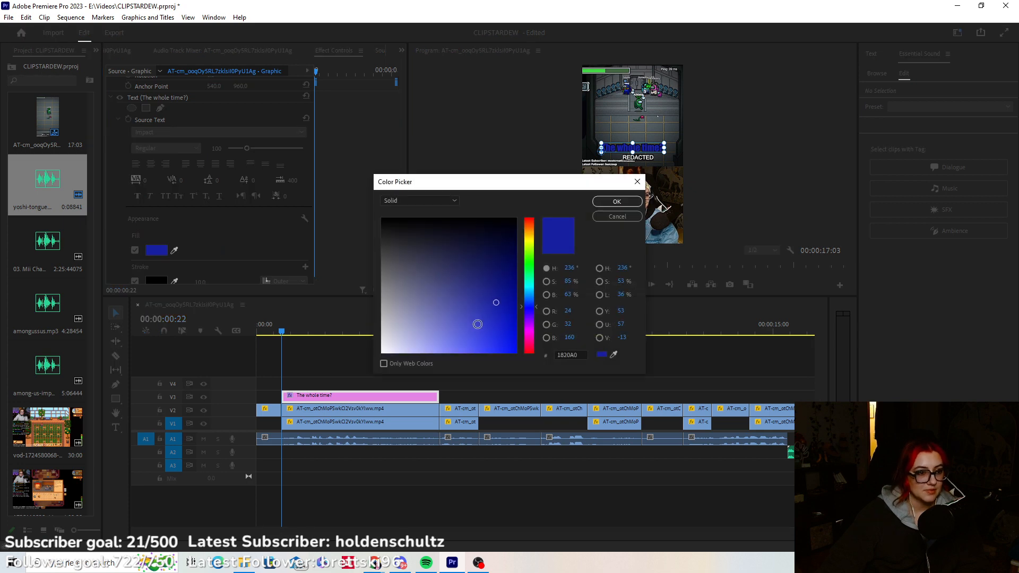
left_click(477, 325)
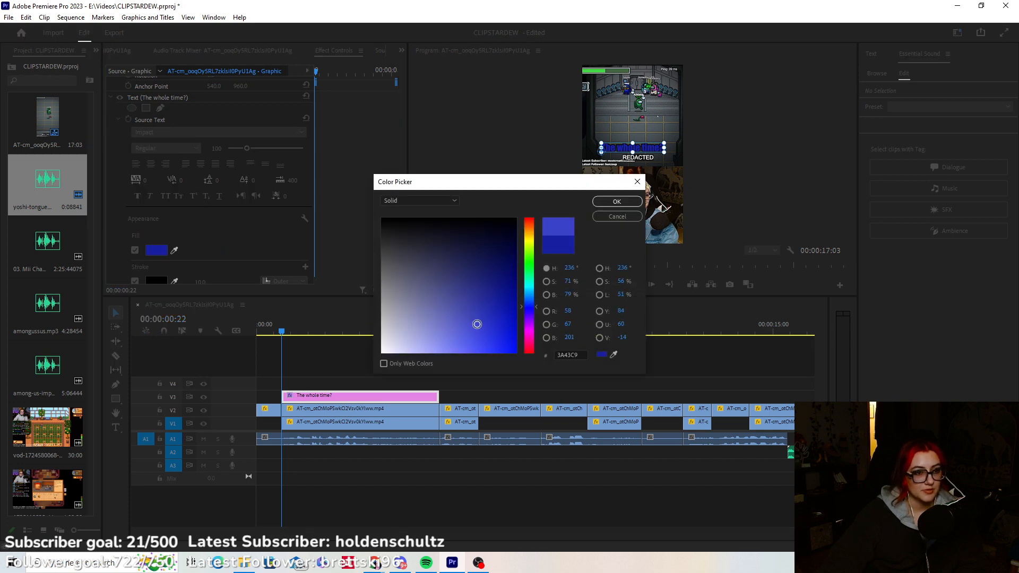
left_click(616, 202)
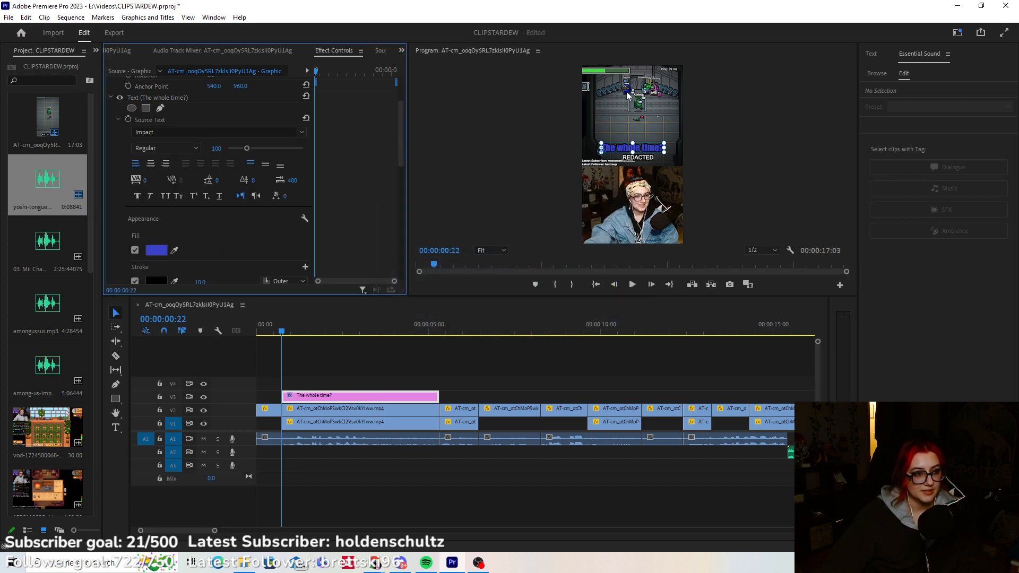
left_click(174, 250)
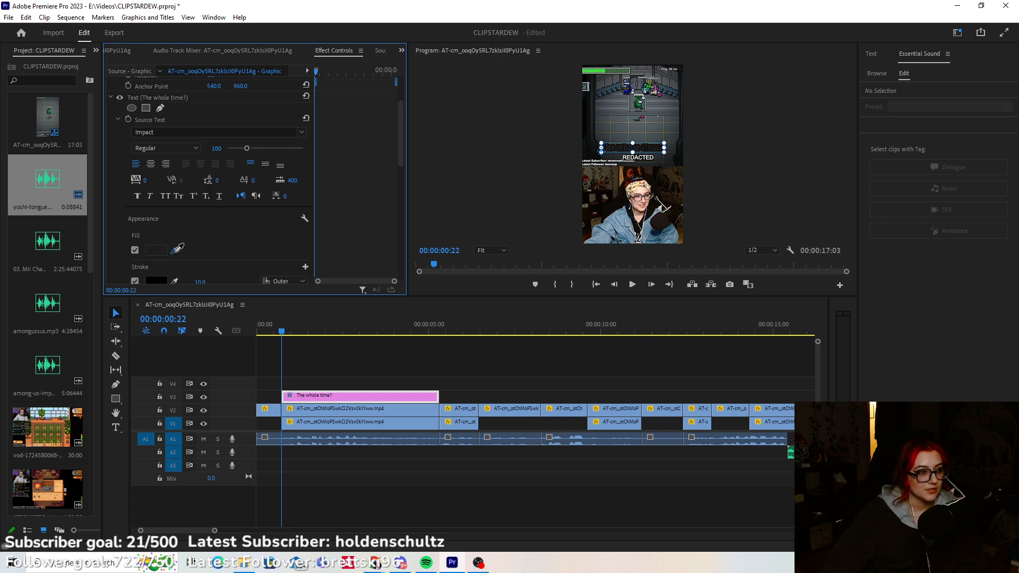
left_click(622, 121)
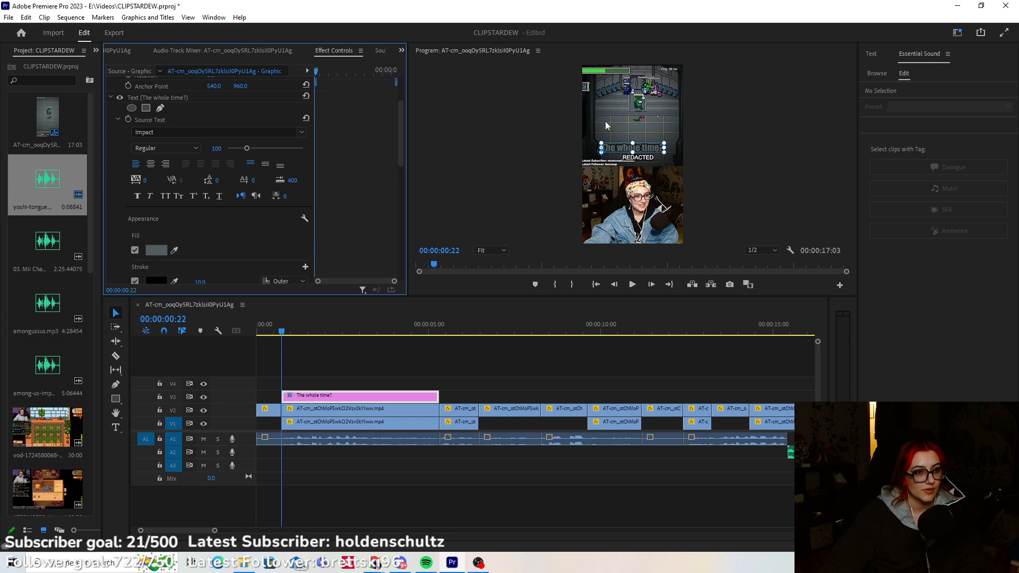
key("ctrl+z")
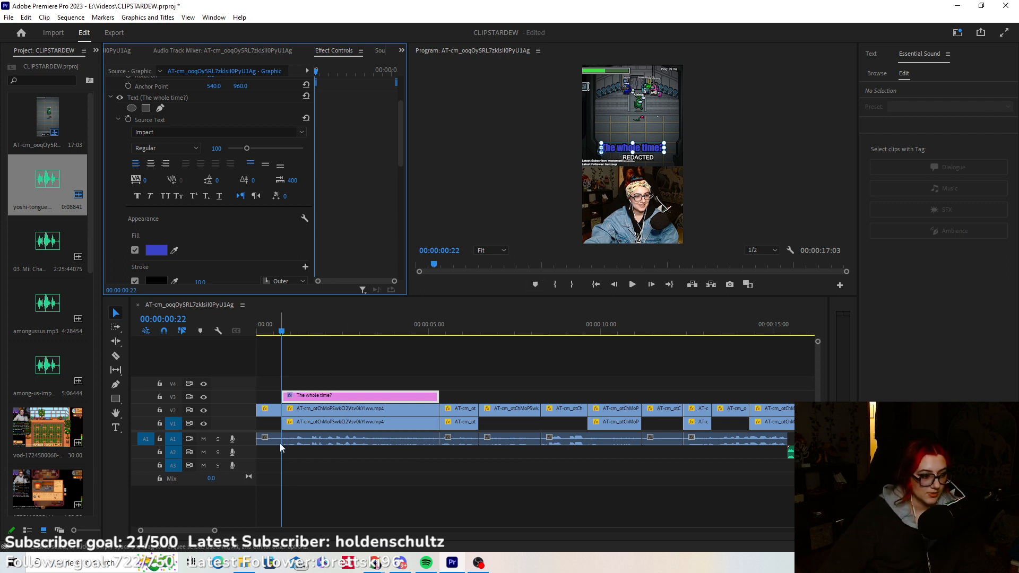
Trim the end of the "The whole time?" title to 00:00:02:04 and return the playhead to the title's start at 00:00:00:22.
left_click(632, 285)
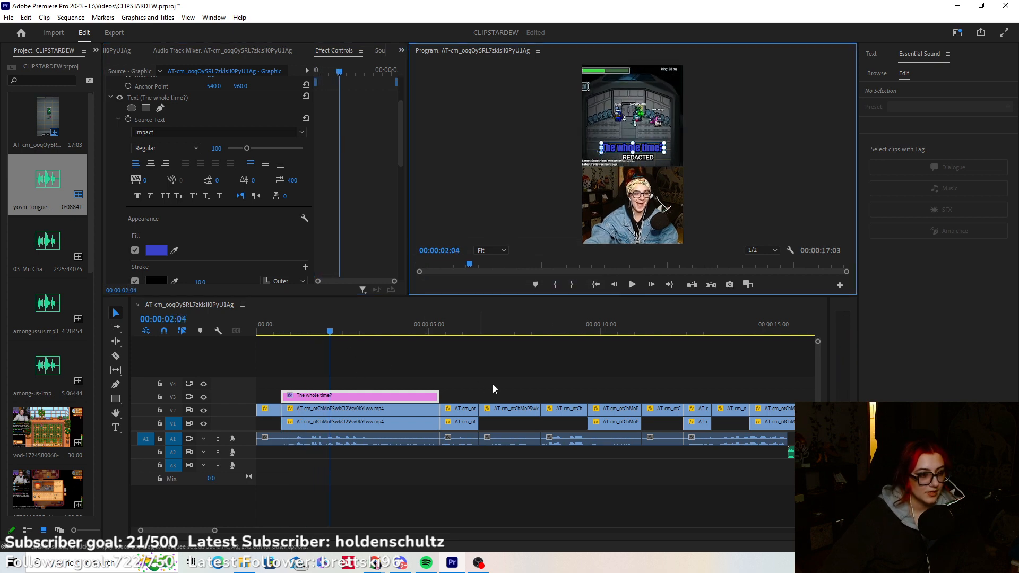
left_click_drag(438, 395, 329, 395)
left_click_drag(330, 333, 282, 338)
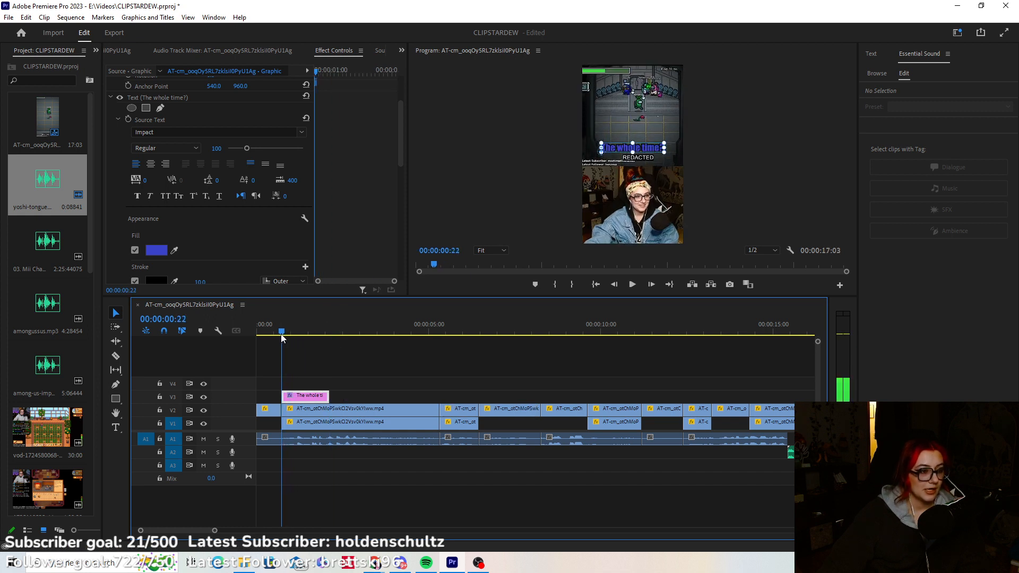
Enable position keyframing for the title's vector motion at 00:00:00:22 and set its horizontal position to -500.
scroll(112, 218, "up", 2)
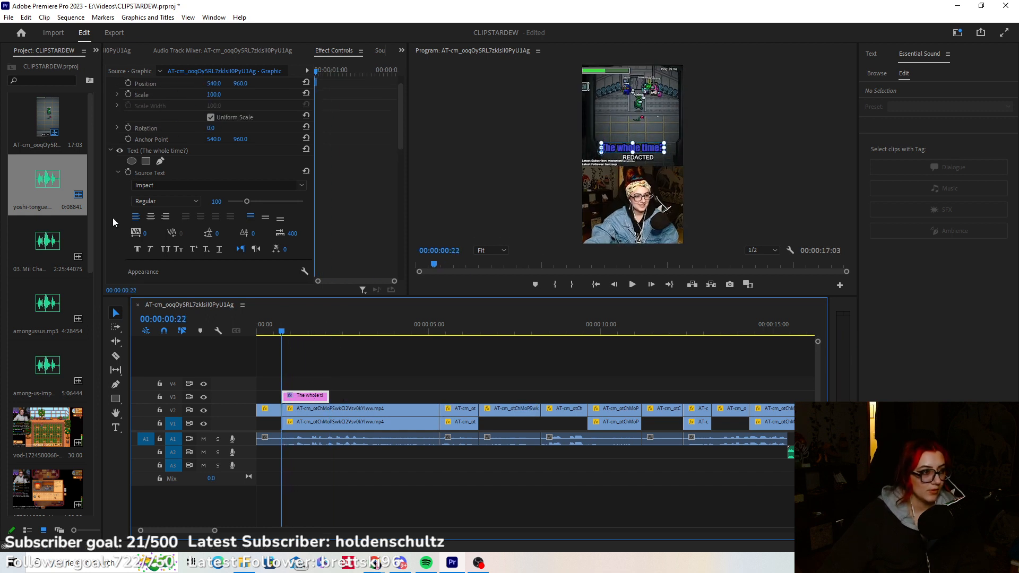
scroll(113, 217, "up", 1)
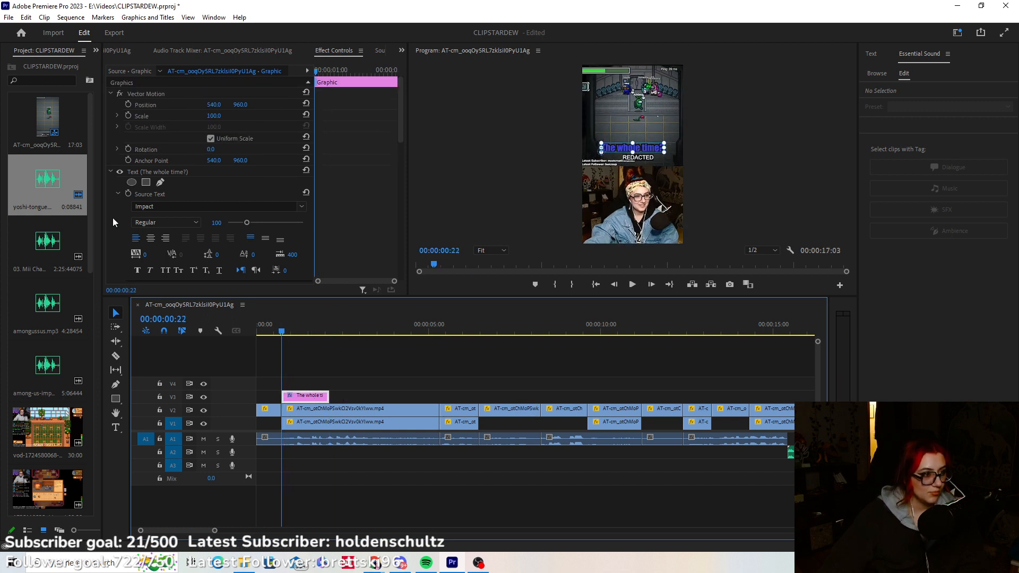
left_click(128, 104)
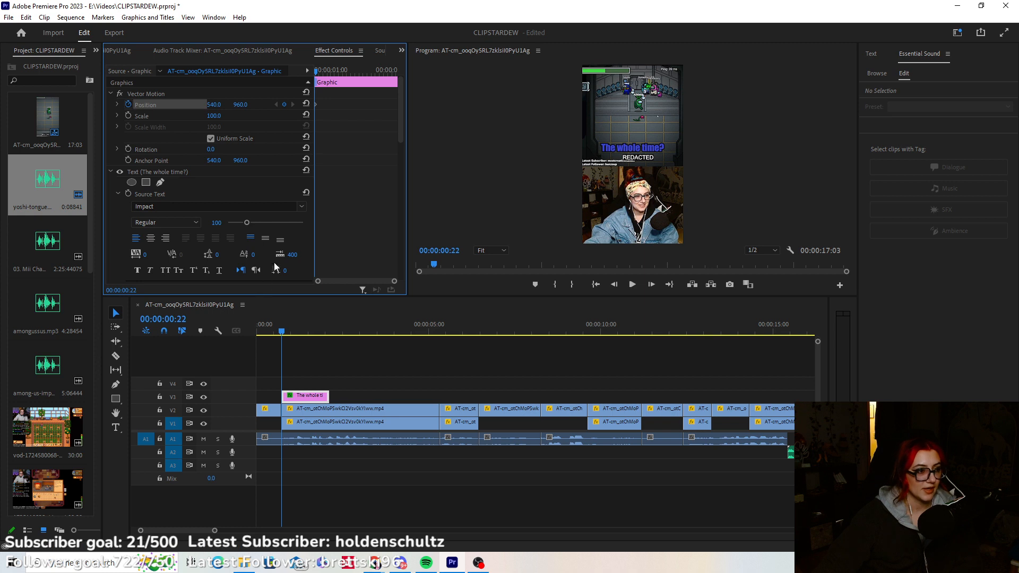
left_click(213, 105)
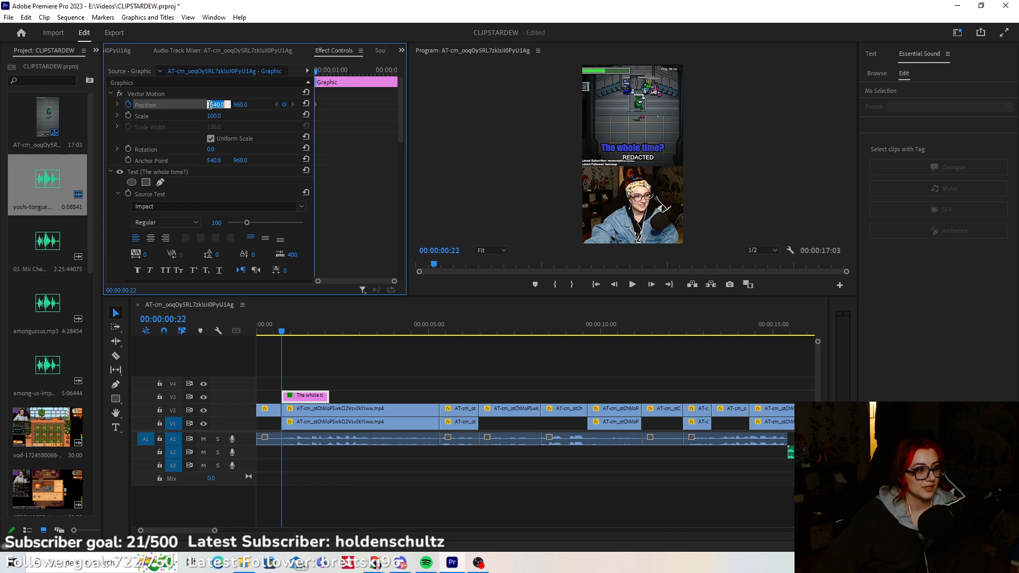
type("-")
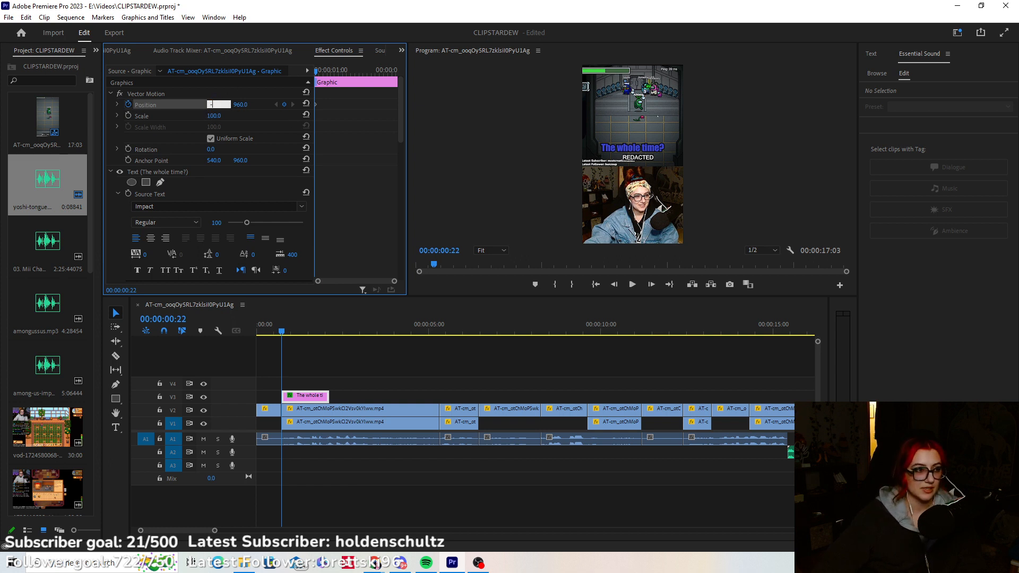
type("500")
key("Return")
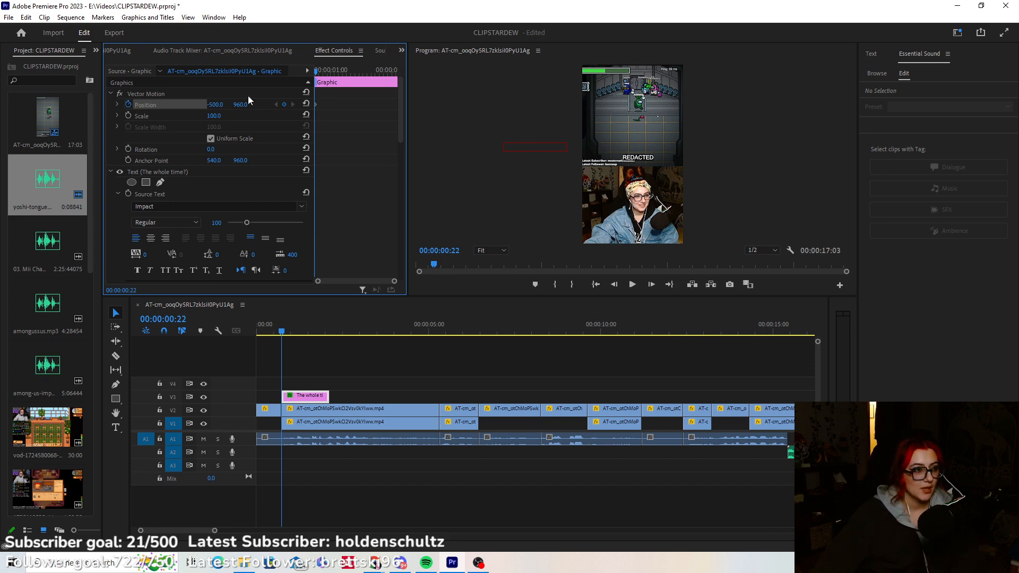
Add a position keyframe three frames further, at 00:00:00:25, with the title's horizontal position set to 540.
left_click(651, 285)
left_click(651, 285)
left_click(651, 285)
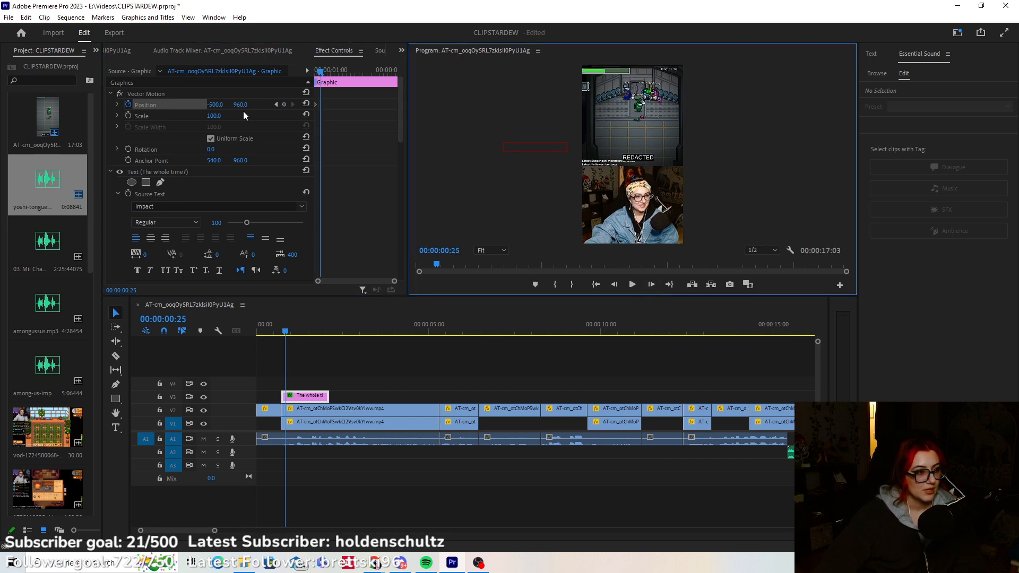
left_click(217, 105)
type("540")
key("Return")
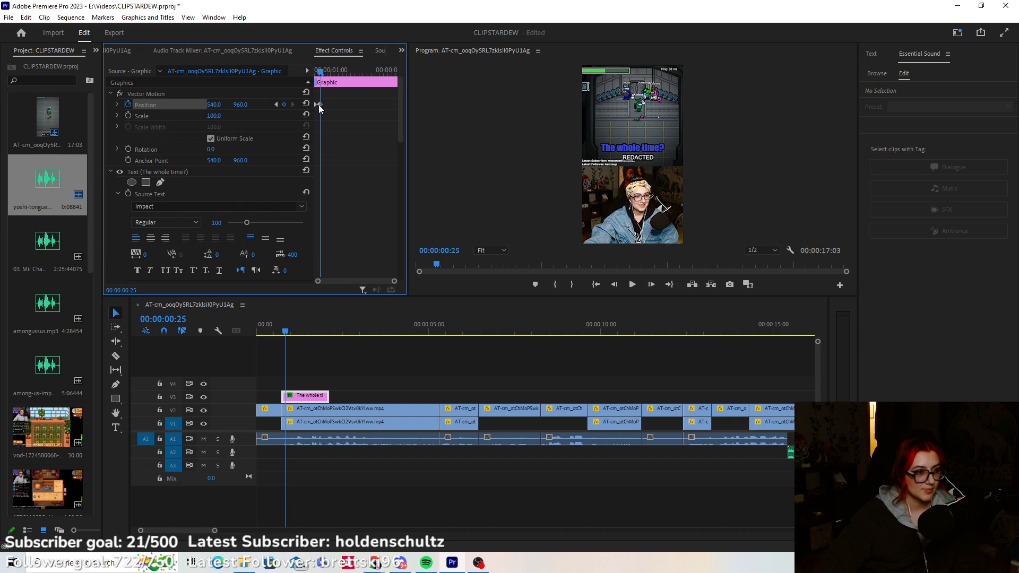
Play the opening of the sequence to check how the title slides in.
left_click(267, 329)
left_click(632, 286)
left_click(633, 287)
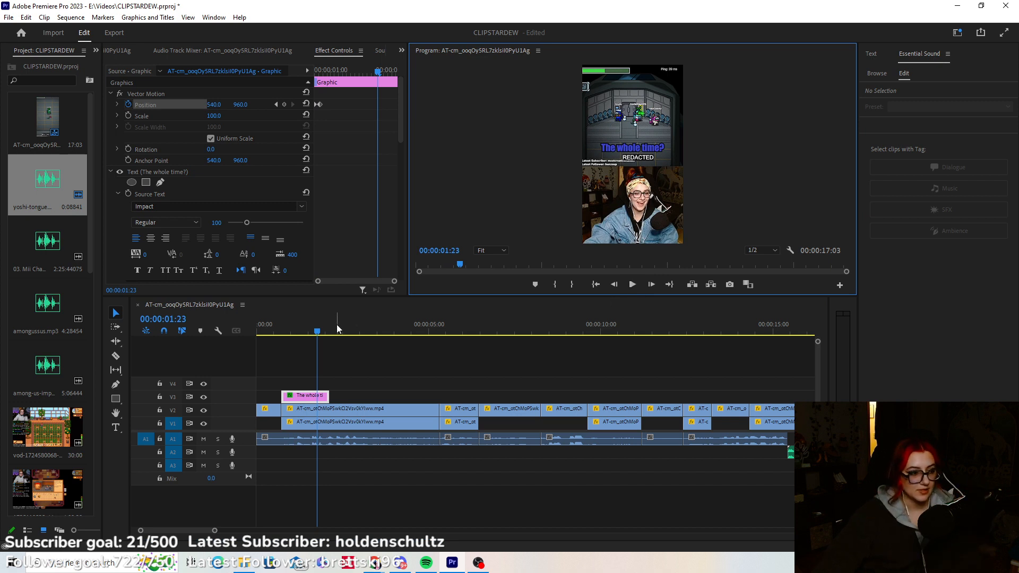
Add a position keyframe at 00:00:02:01 that holds the title at its centred position.
left_click(321, 331)
left_click_drag(323, 329, 328, 329)
left_click(285, 105)
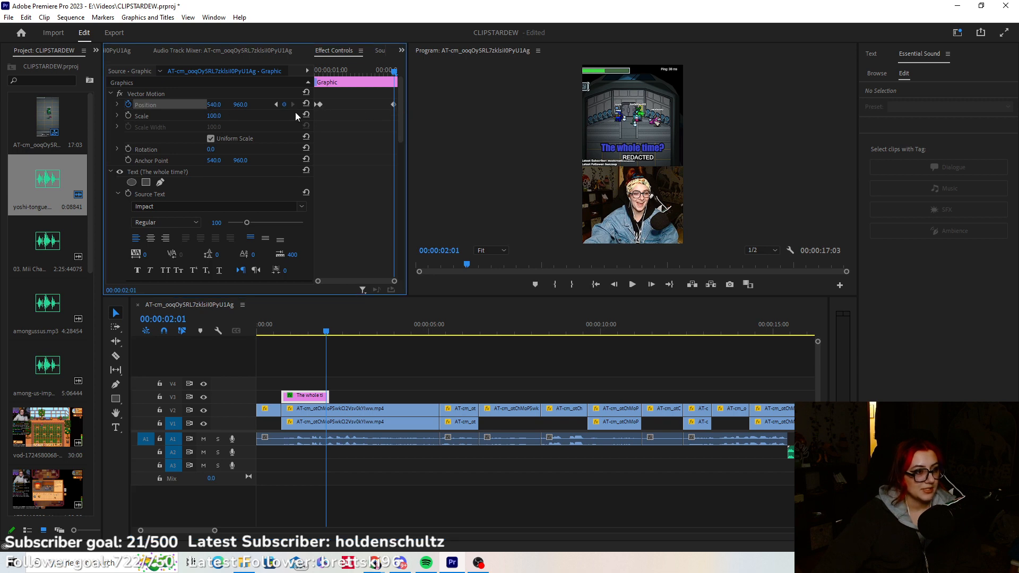
Add a position keyframe at 00:00:02:03 with the title's horizontal position set to 2000.
left_click_drag(327, 335, 329, 336)
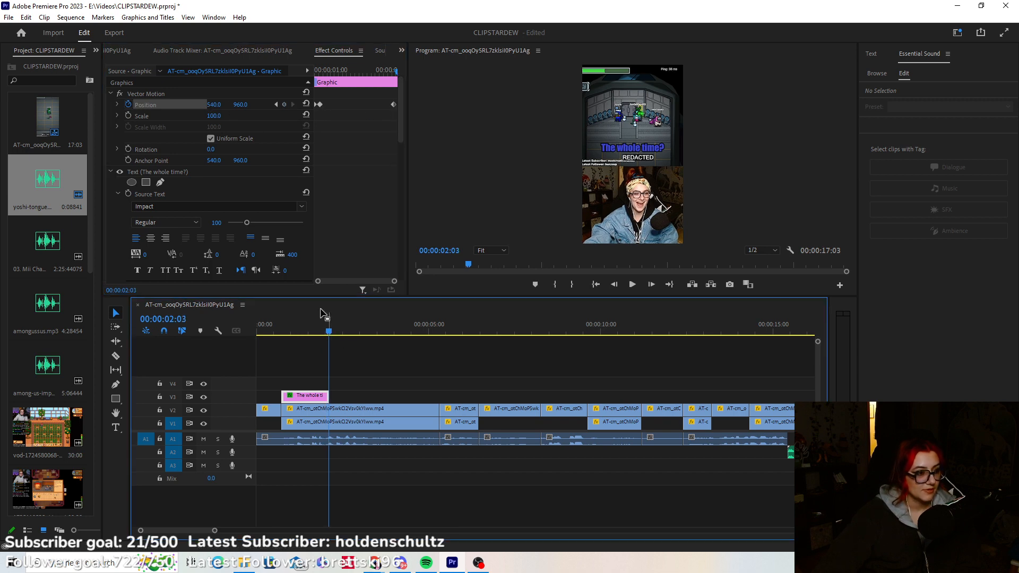
left_click(217, 105)
type("2000")
key("Return")
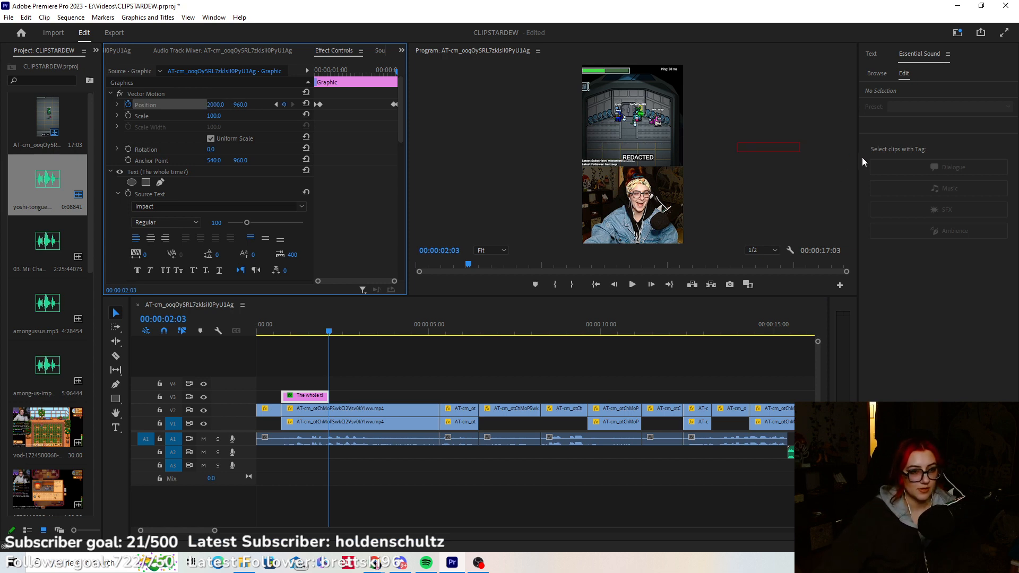
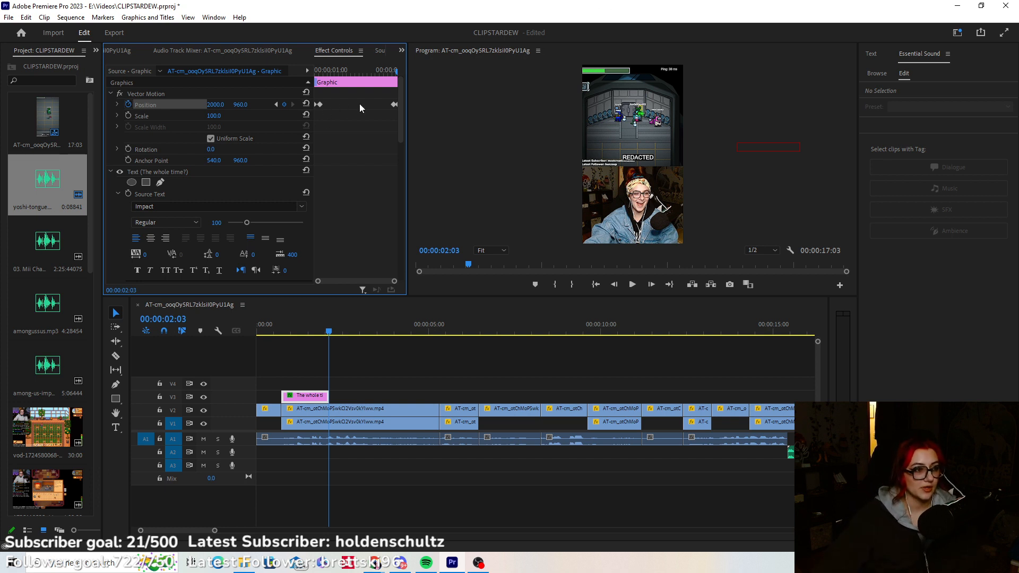
Play the sequence from its start, and replay the title's slide-out from around 00:00:01:14.
left_click(284, 370)
left_click(269, 324)
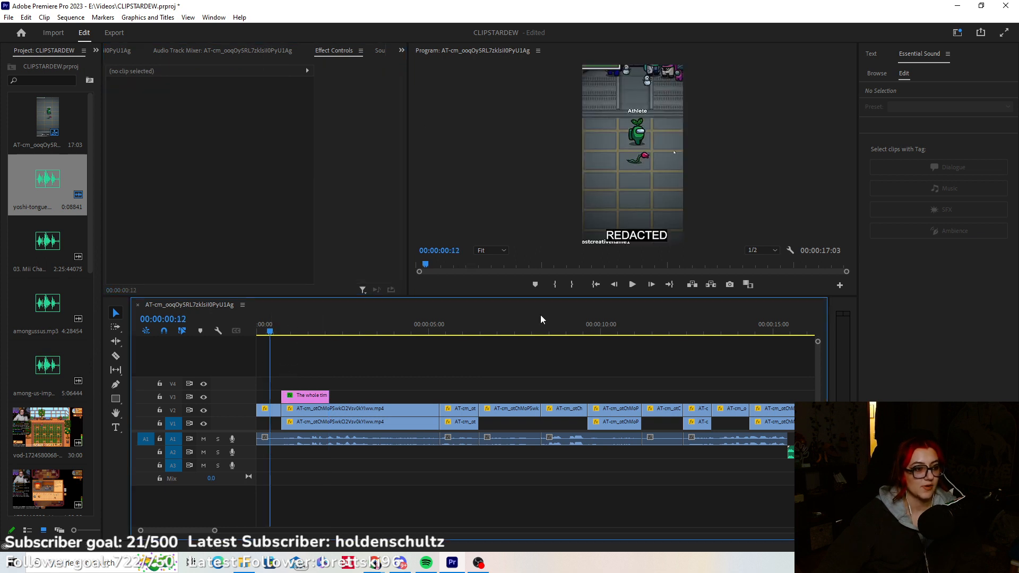
left_click(596, 284)
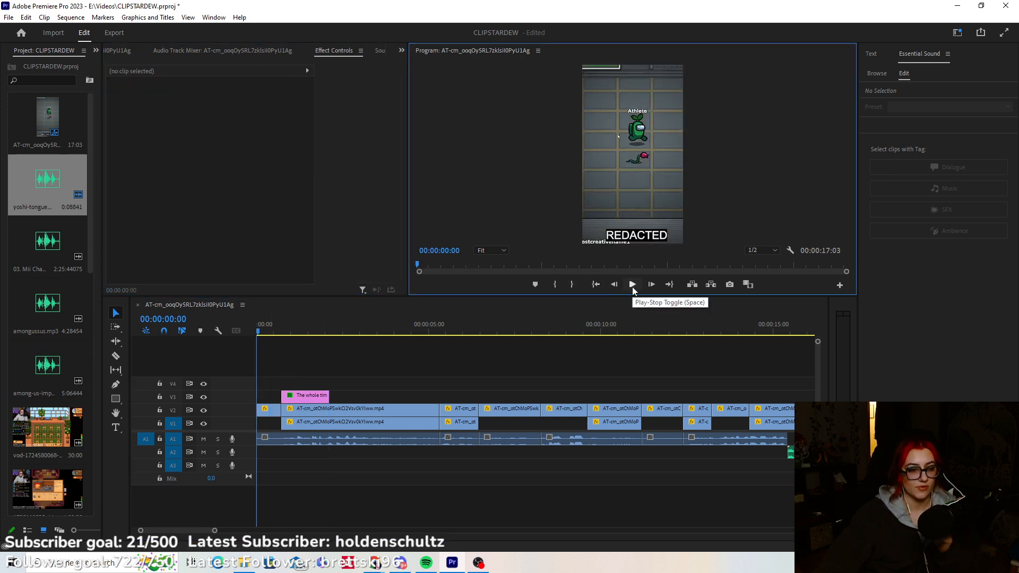
left_click(632, 285)
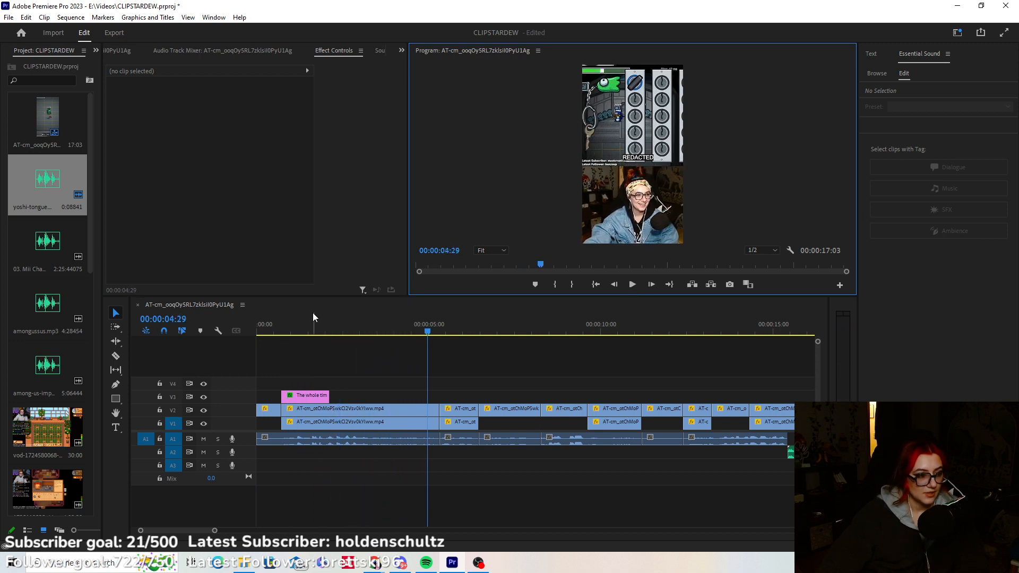
left_click(309, 329)
left_click(632, 285)
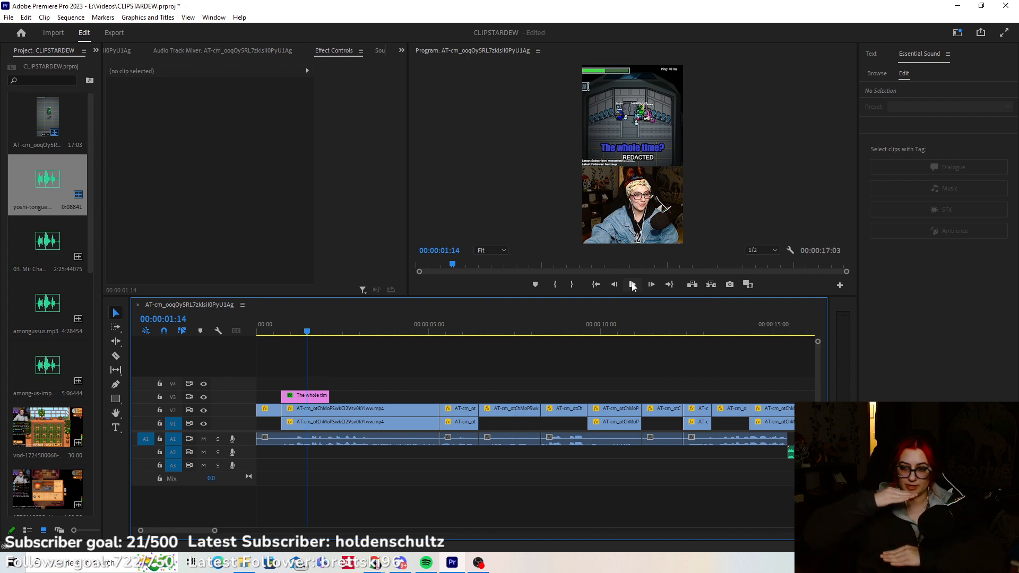
left_click(632, 285)
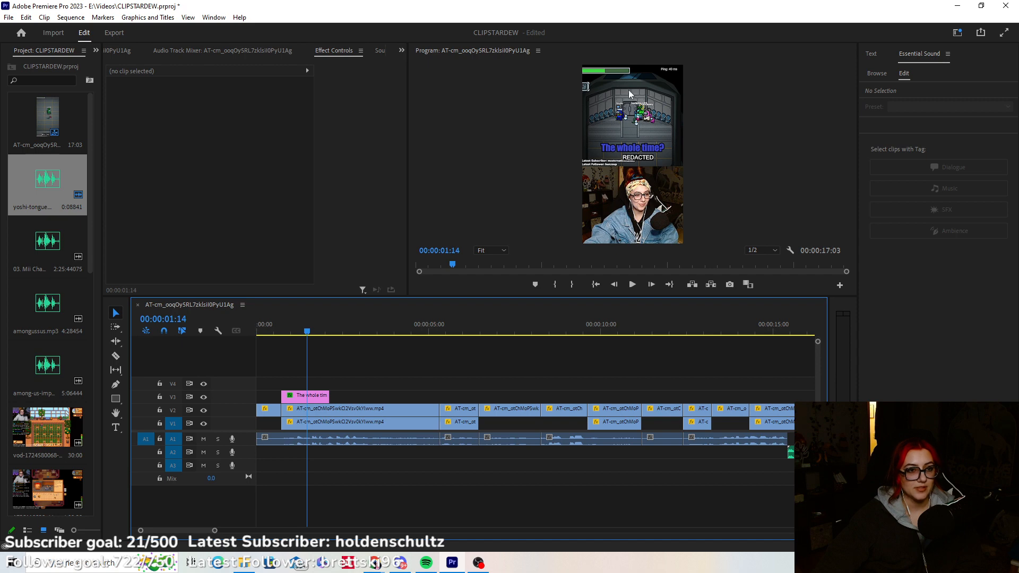
left_click(632, 285)
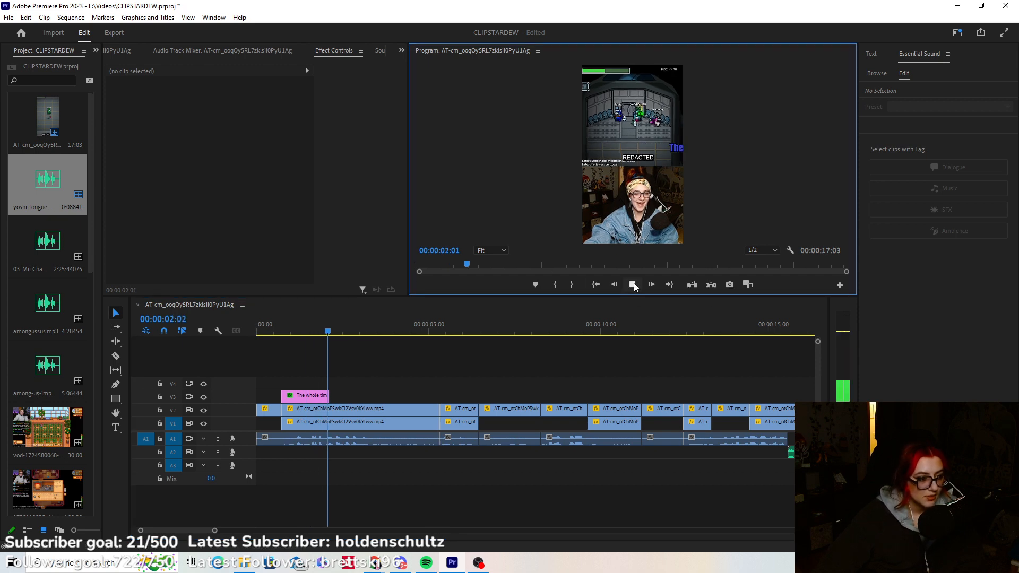
Add the title "Oh my god!" at 00:00:02:04 and place it just above the REDACTED caption on the gameplay footage.
left_click(633, 285)
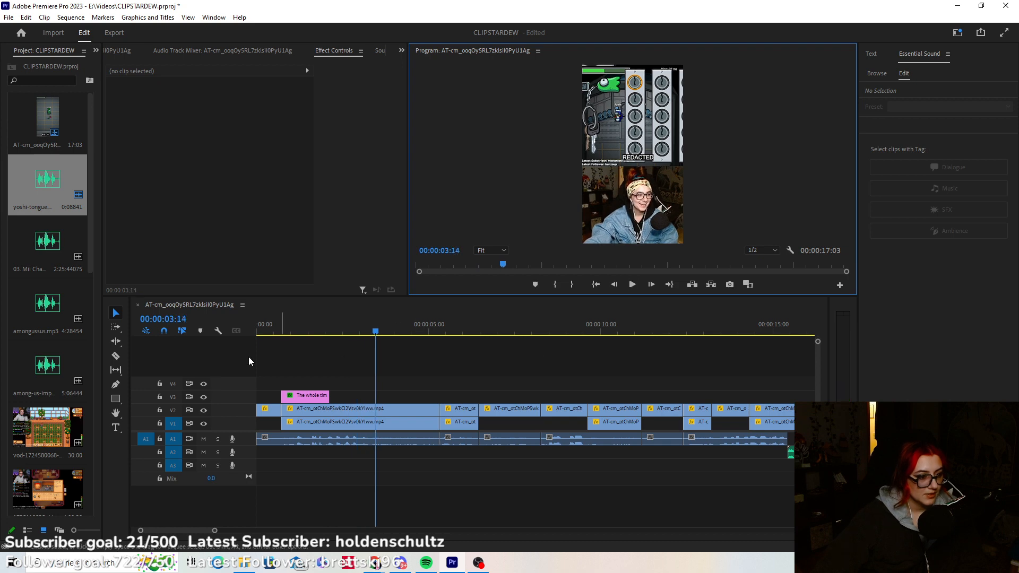
left_click_drag(374, 330, 329, 331)
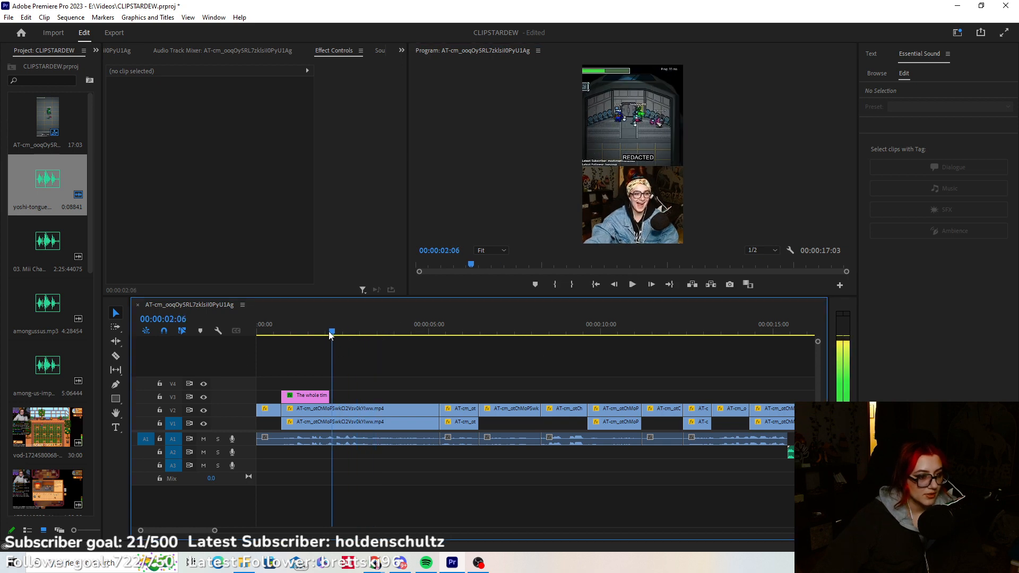
left_click(115, 413)
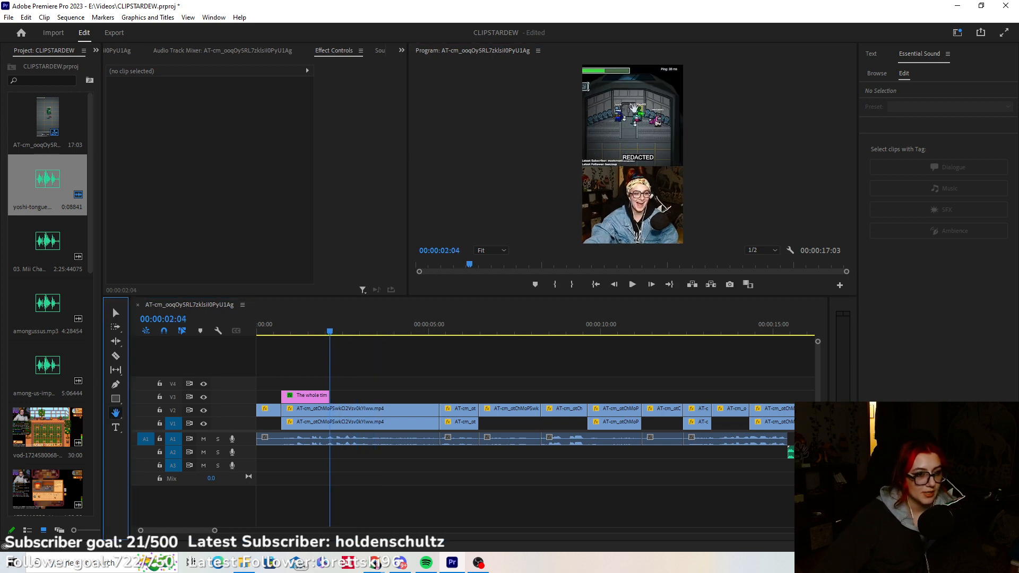
left_click(116, 427)
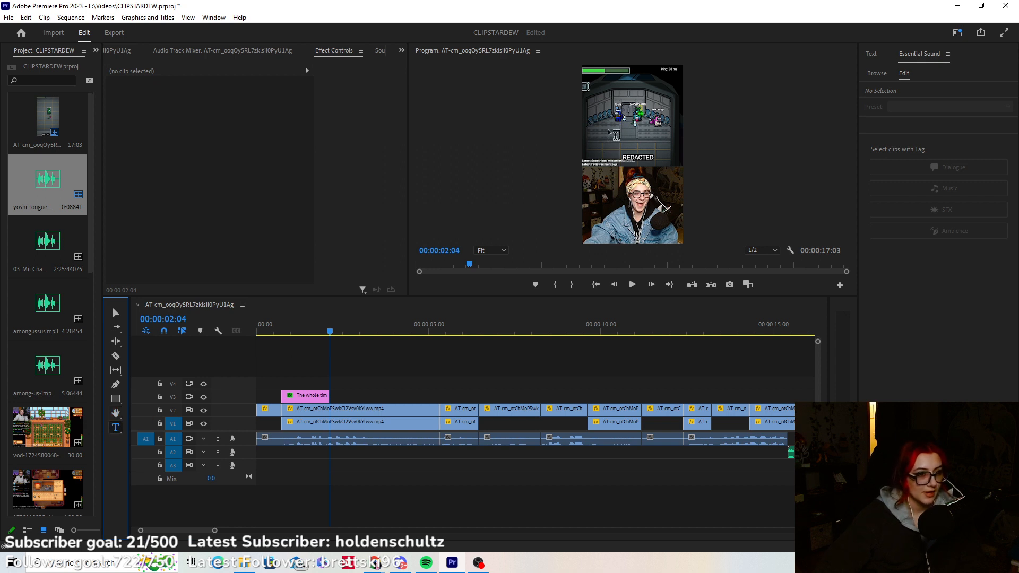
left_click(609, 143)
type("oh my god")
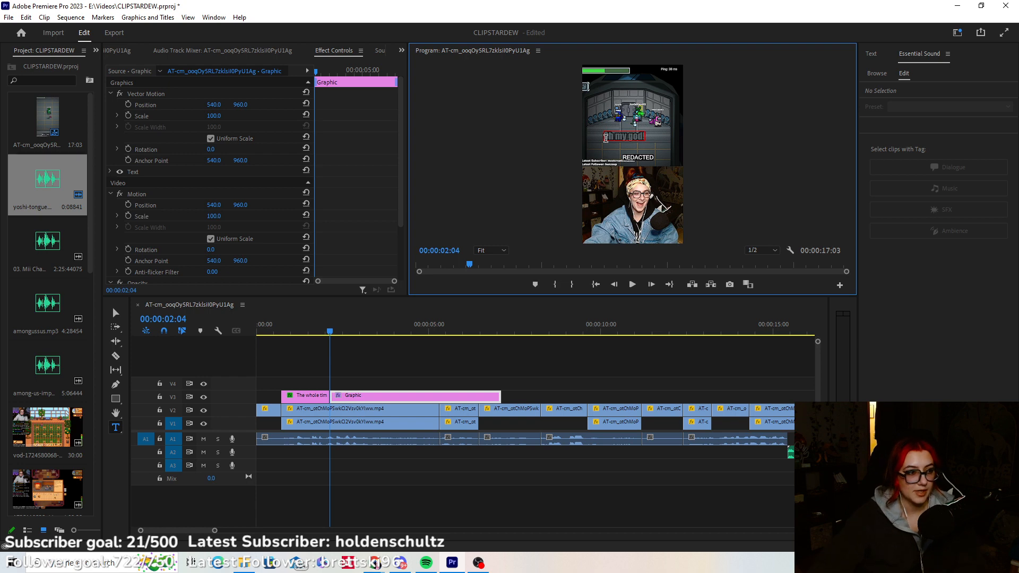
key("Escape")
left_click_drag(636, 139, 642, 150)
Copy the fill colour's hex code from the "The whole time?" title.
left_click(313, 333)
left_click(318, 398)
scroll(137, 204, "down", 2)
scroll(129, 206, "down", 3)
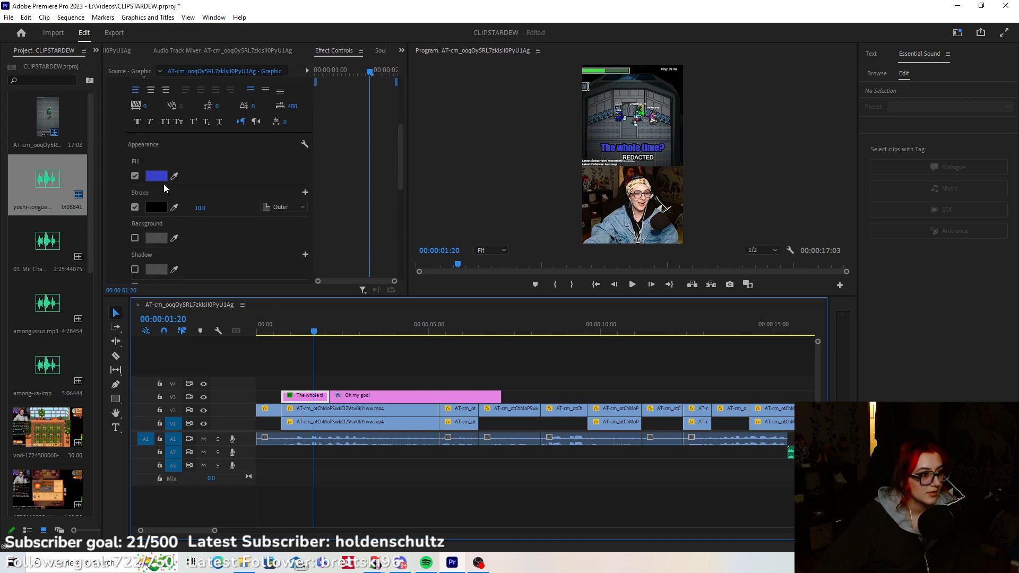
left_click(160, 177)
left_click(564, 354)
key("ctrl+c")
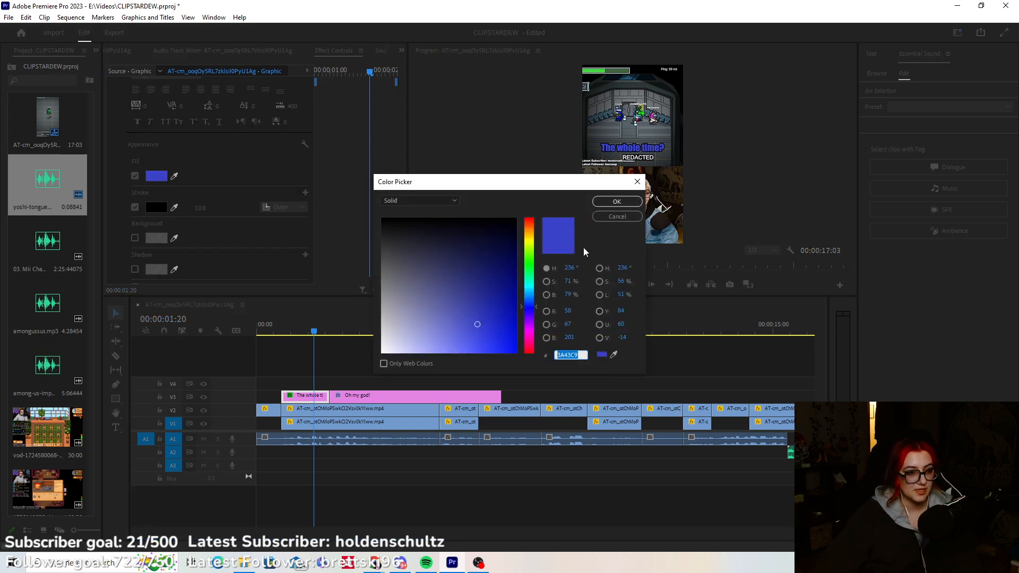
left_click(613, 202)
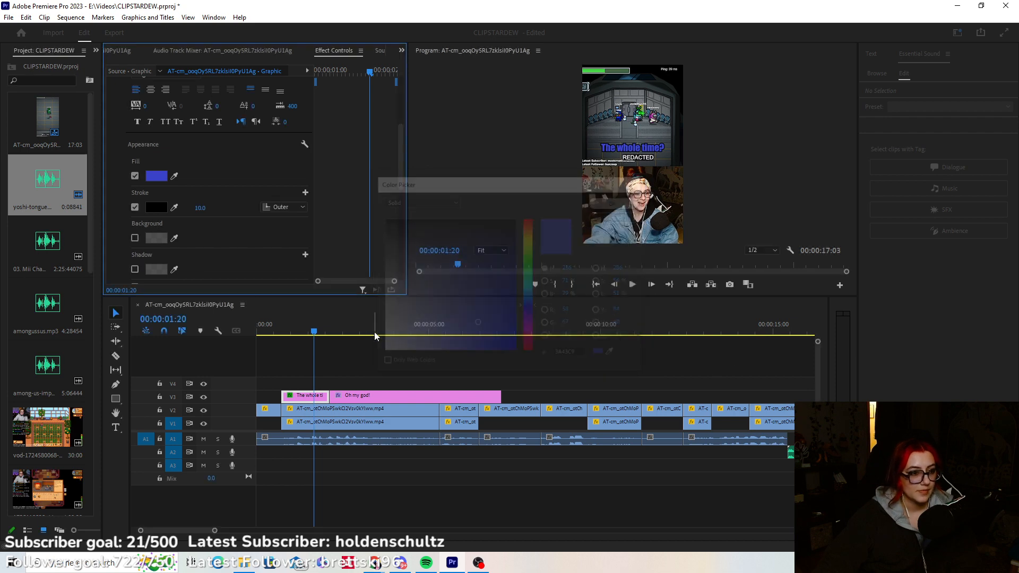
Set the fill colour of the "Oh my god!" title to 3A43C9.
left_click(350, 328)
left_click(363, 395)
left_click(110, 172)
scroll(111, 179, "down", 5)
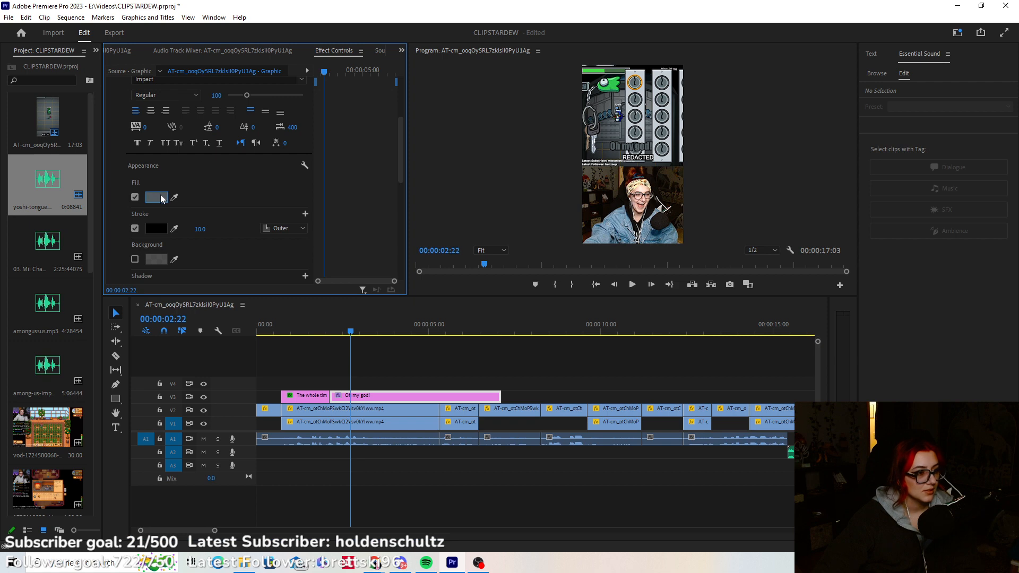
left_click(156, 198)
left_click(583, 355)
key("ctrl+v")
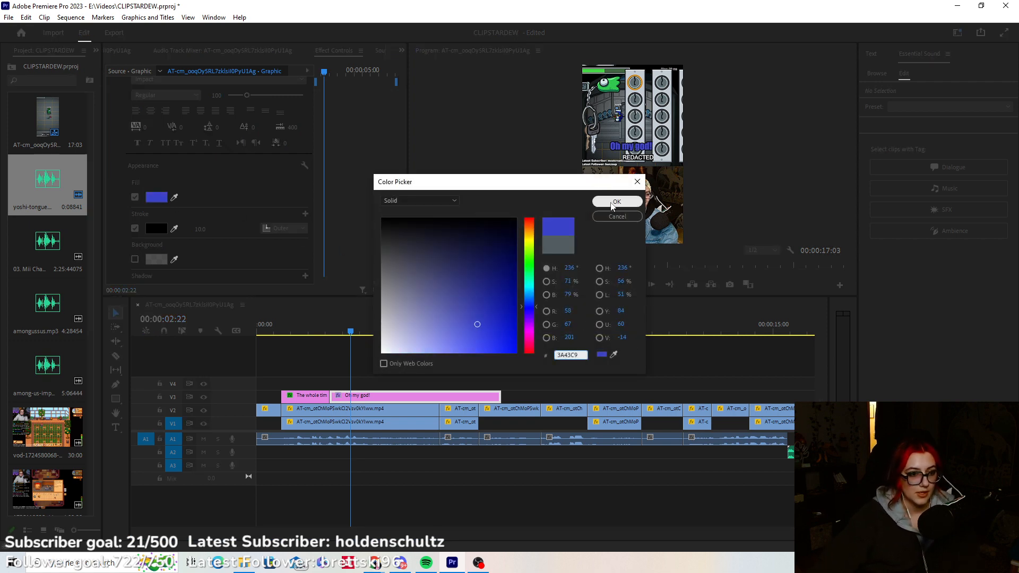
left_click(613, 204)
left_click(484, 367)
Play the sequence from 00:00:01:26 and trim the "Oh my god!" title to end about 3.4 seconds into the sequence.
left_click(321, 331)
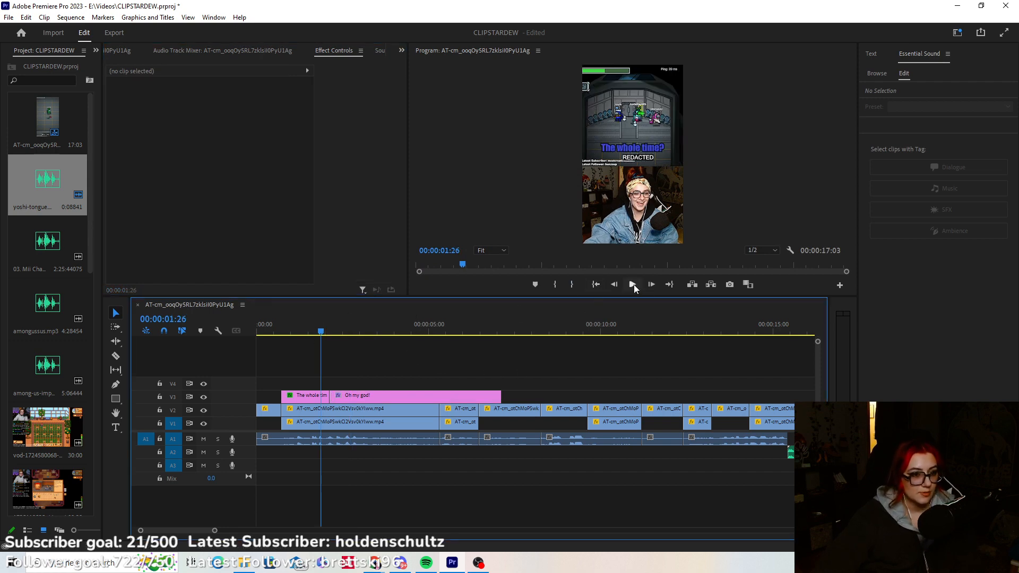
left_click(633, 284)
left_click(635, 287)
left_click_drag(378, 332, 375, 333)
left_click_drag(501, 396, 373, 397)
Add a Vector Motion position keyframe to the "Oh my god!" title at its start, 00:00:02:04.
left_click(338, 330)
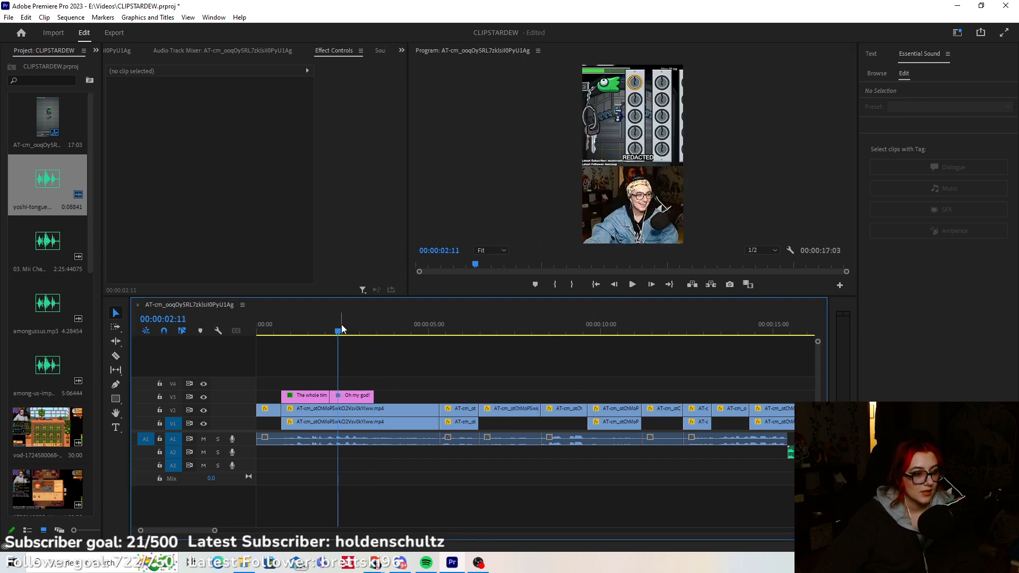
left_click_drag(342, 329, 330, 330)
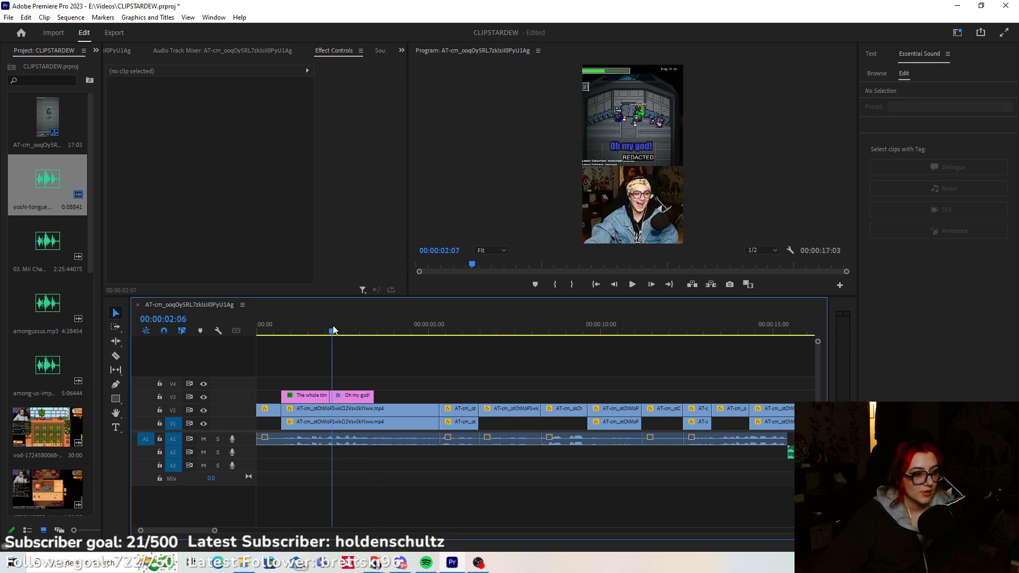
left_click(349, 395)
left_click(128, 105)
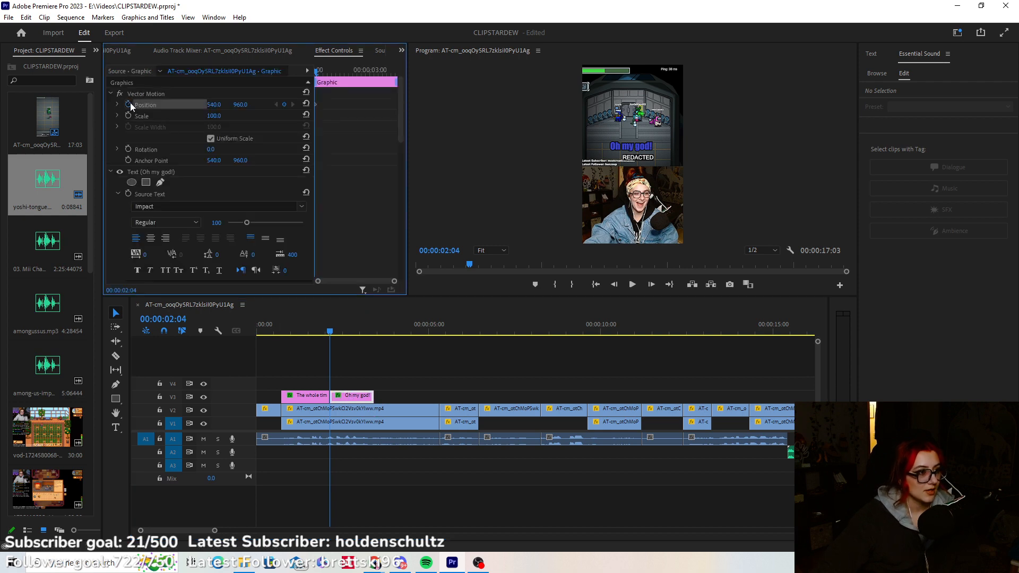
Keyframe the "Oh my god!" caption's slide-in: horizontal position -500 at 00:00:02:04 and 540 at 00:00:02:08.
left_click(214, 104)
type("-500")
key("Return")
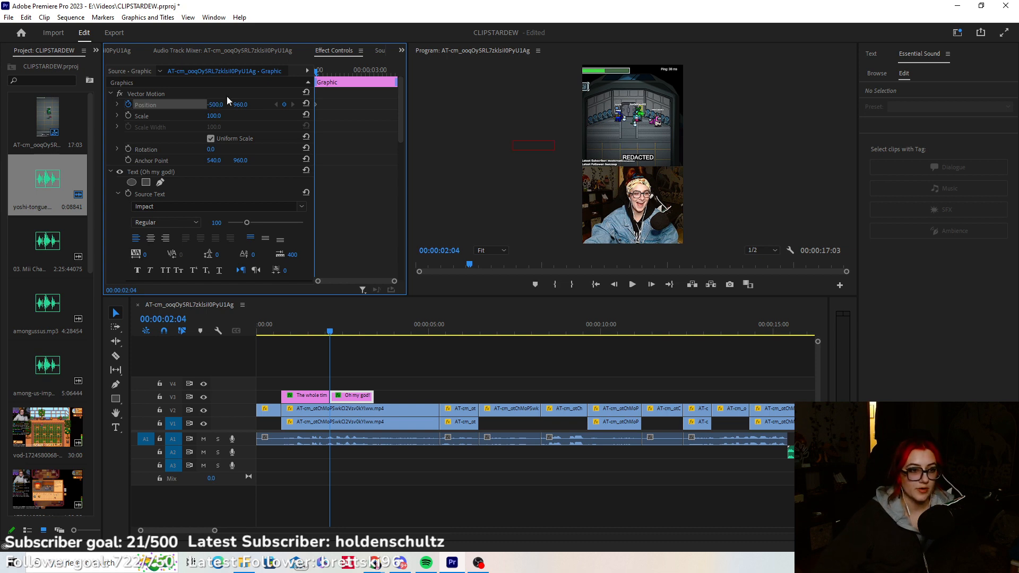
left_click(651, 285)
left_click(651, 284)
left_click(654, 285)
left_click(654, 285)
left_click(215, 105)
type("540")
key("Return")
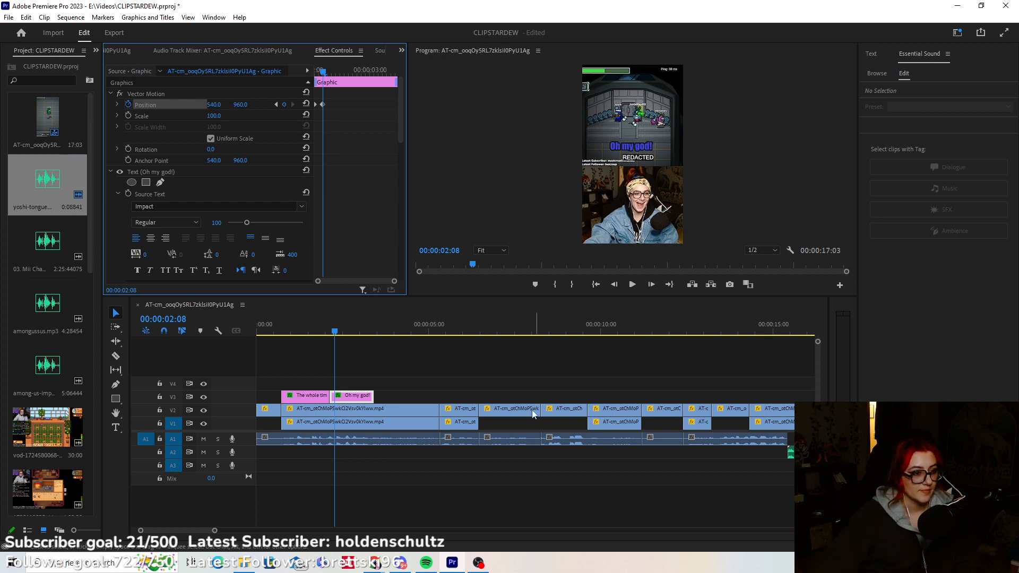
Keyframe the "Oh my god!" caption's slide-out: hold its position at 00:00:03:09 and set horizontal position 2000 at 00:00:03:12.
left_click_drag(335, 333, 368, 322)
left_click(284, 104)
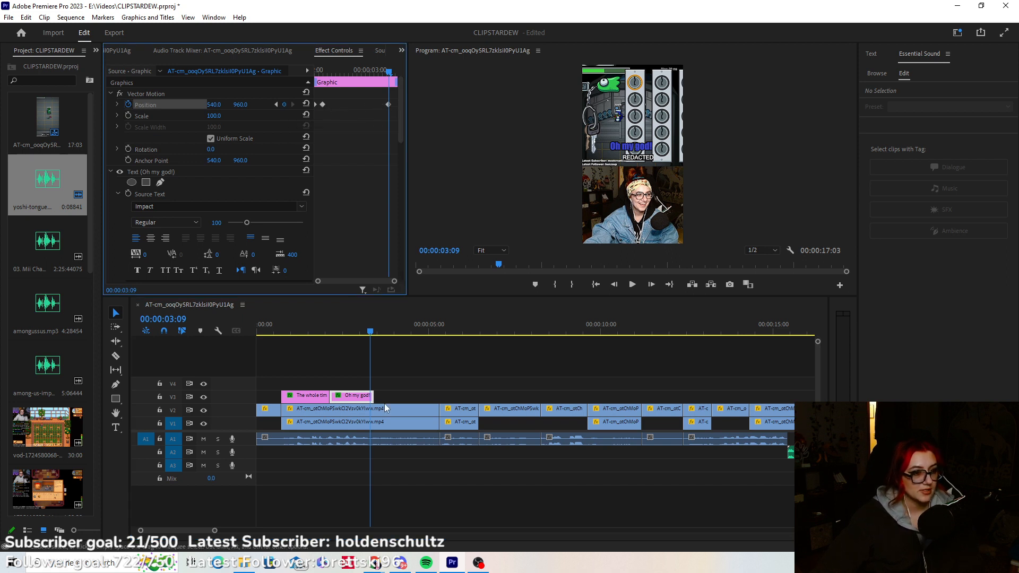
left_click(373, 334)
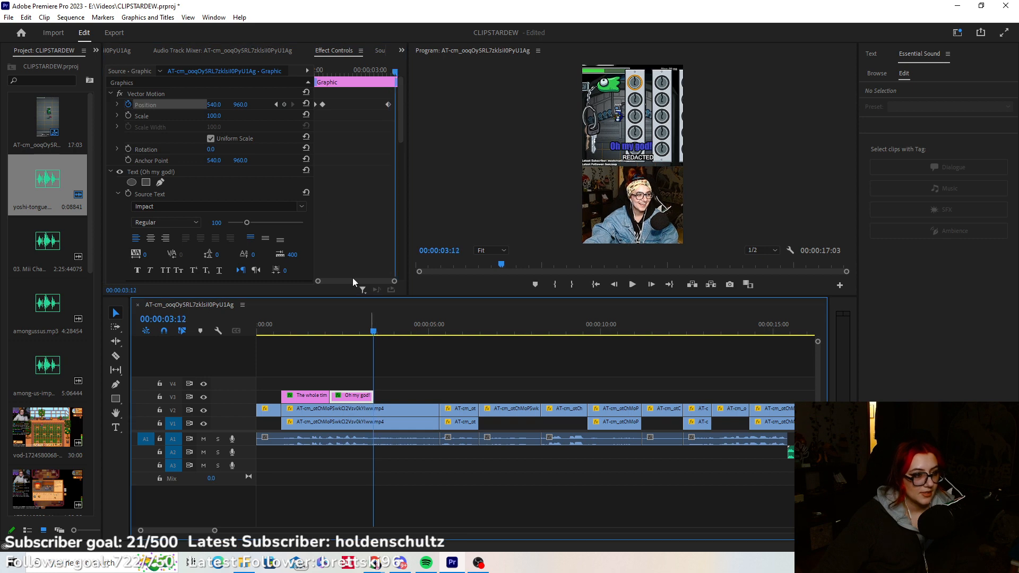
left_click(214, 104)
type("200")
key("Return")
Play the opening of the sequence to check the slide animation of the first two captions.
left_click(272, 327)
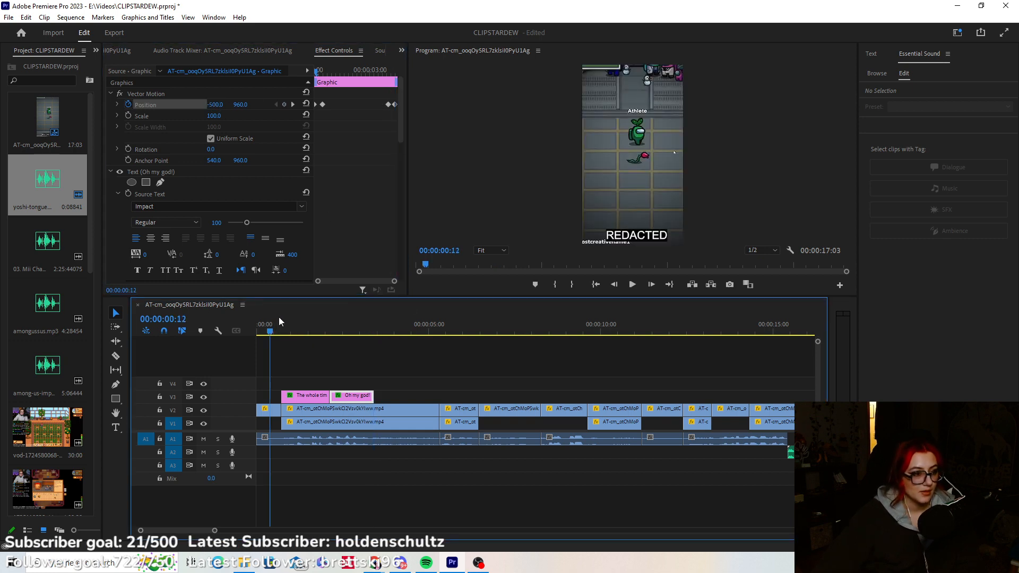
left_click(634, 284)
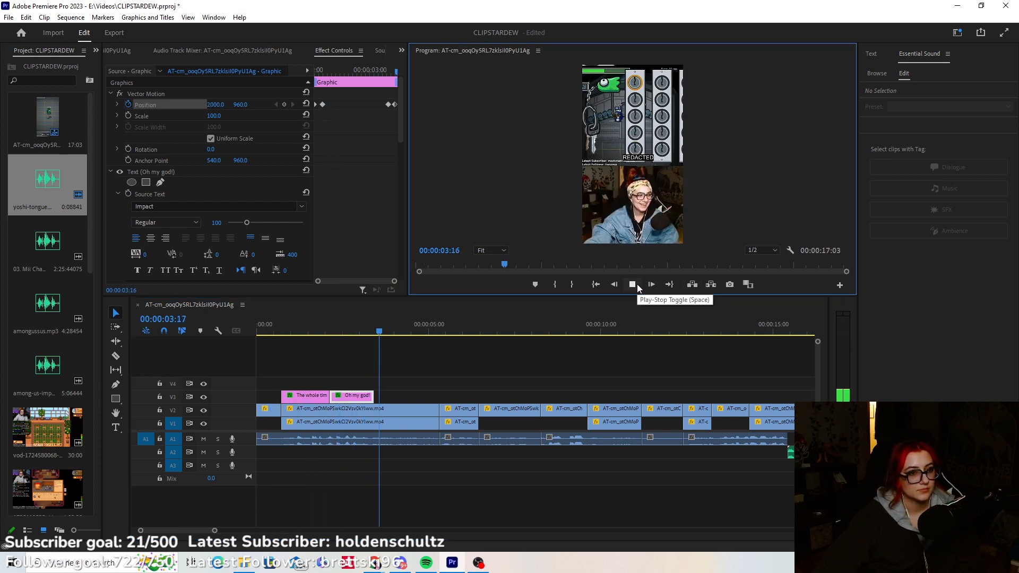
left_click(636, 284)
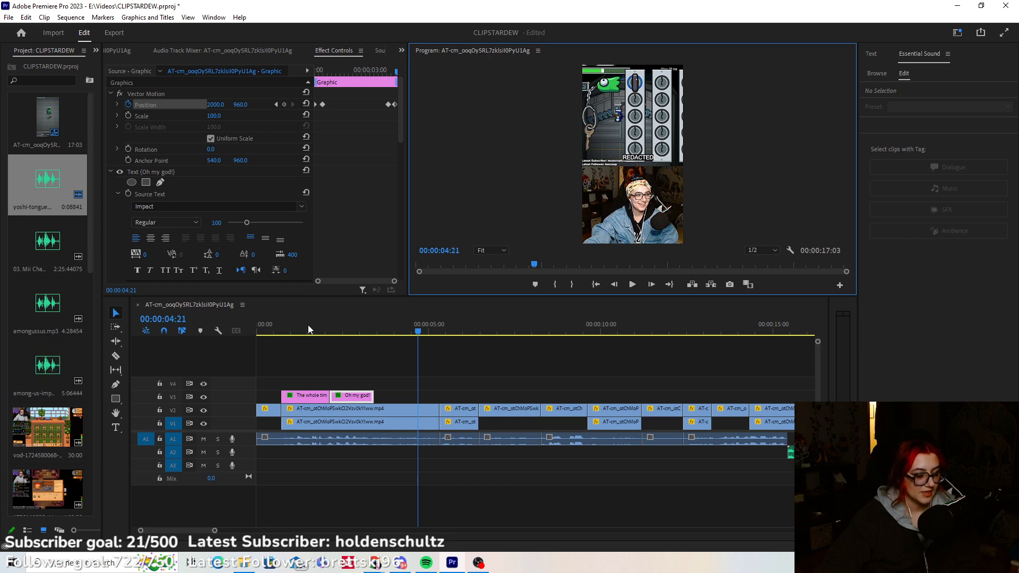
left_click(303, 329)
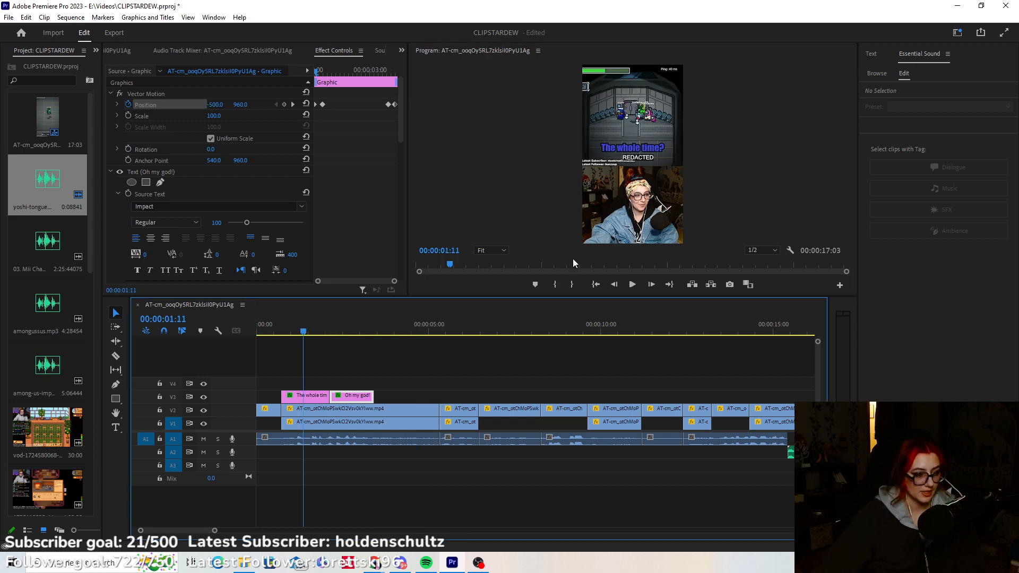
left_click(632, 285)
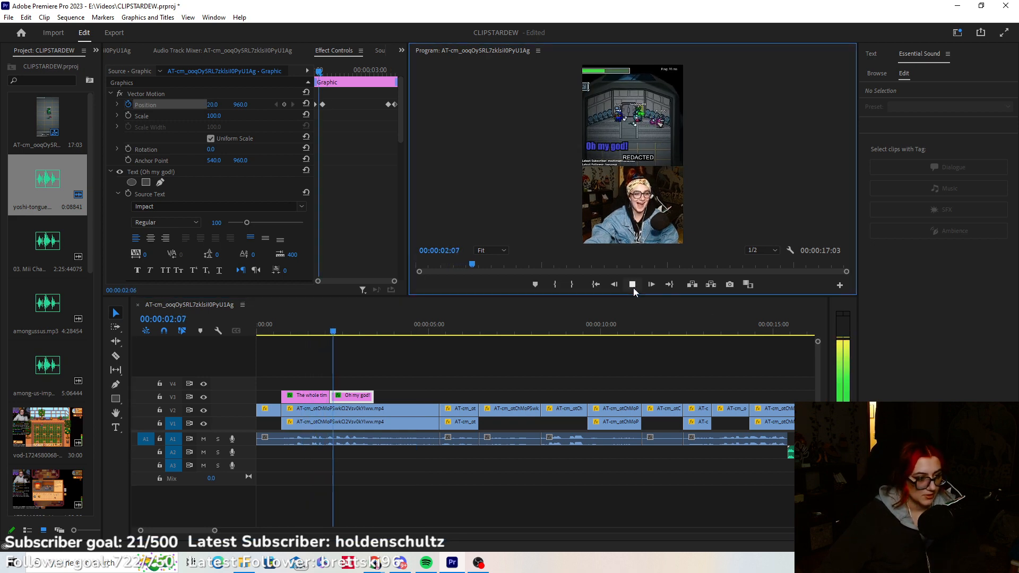
left_click(632, 285)
Add a text caption at 00:00:02:17 over the gameplay reading "Yes! I've been here the whole time" on two lines.
left_click(345, 334)
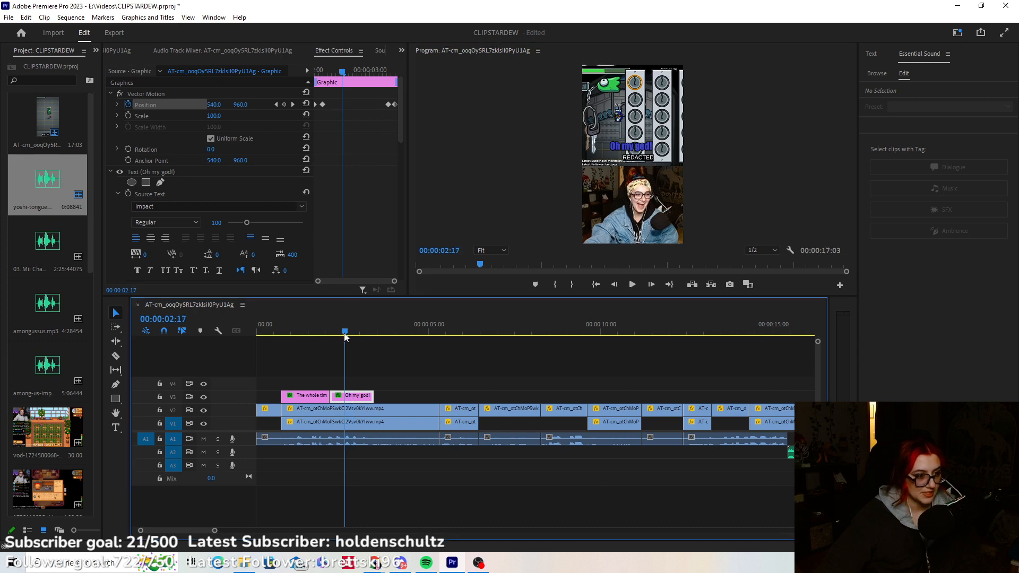
left_click(359, 365)
key("t")
left_click(616, 101)
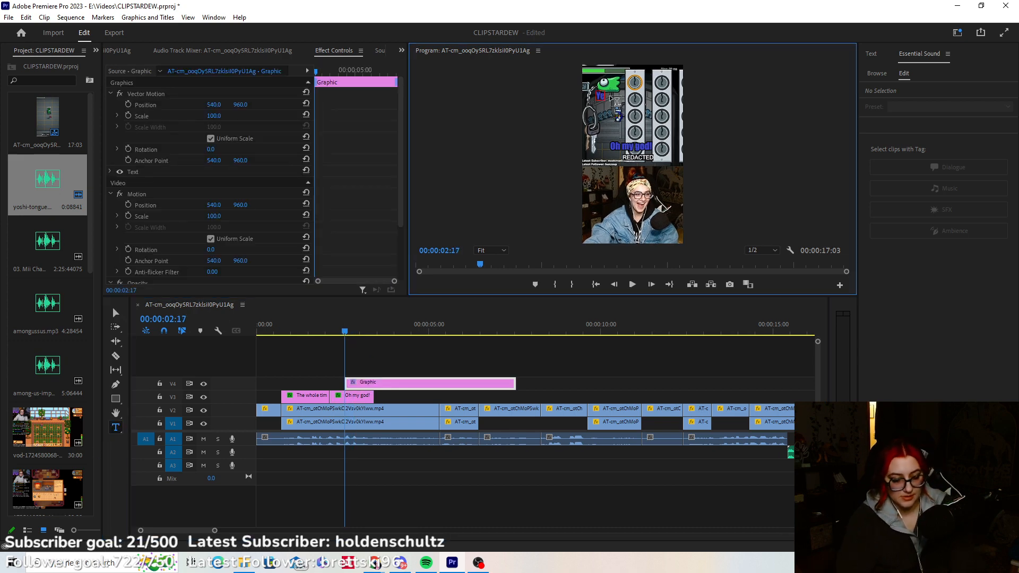
type("Yes! I've been here the")
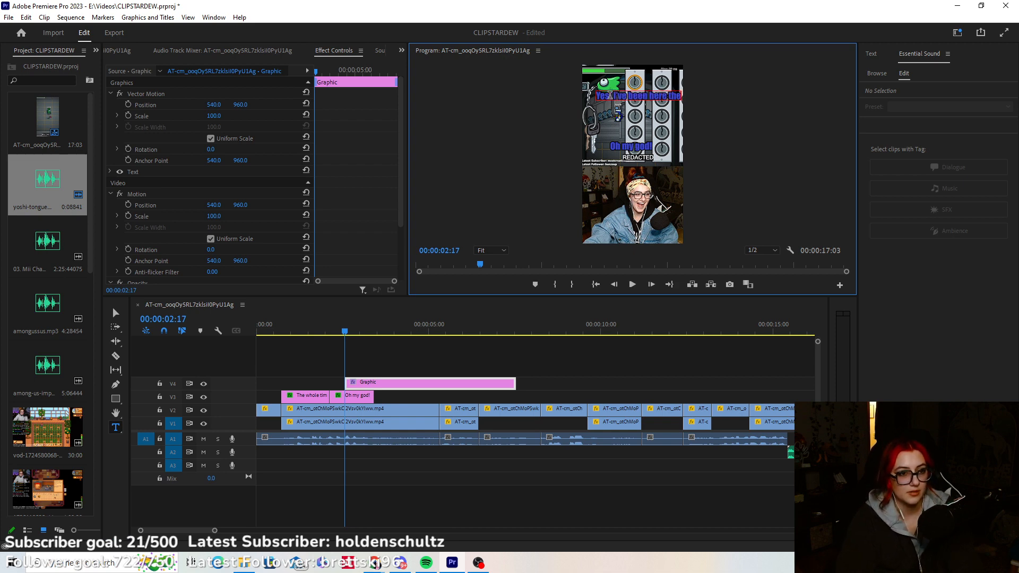
key("Return")
type("whole time")
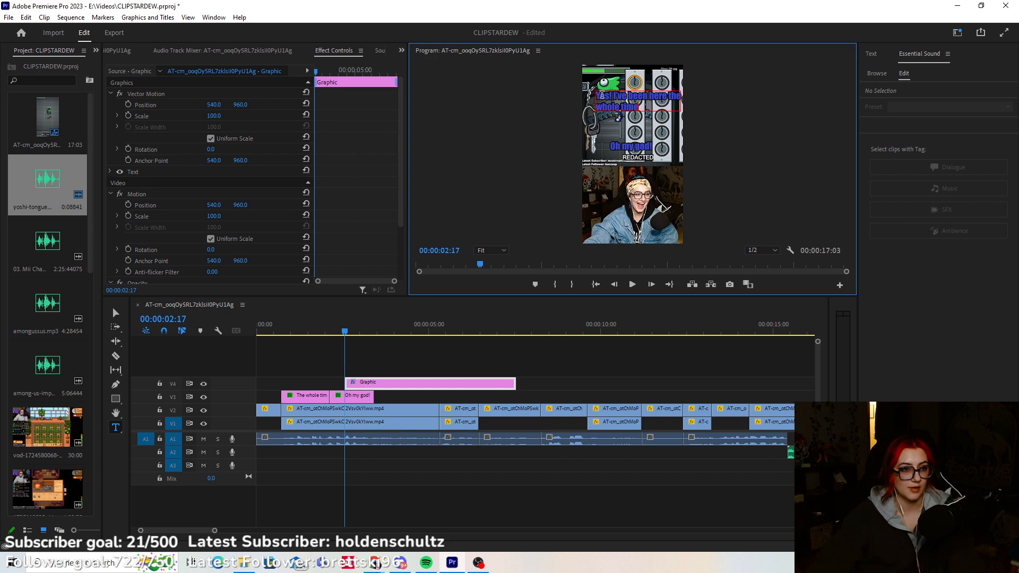
Center-align the "Yes! I've been here the whole time" caption and center it across the upper part of the gameplay.
left_click(110, 171)
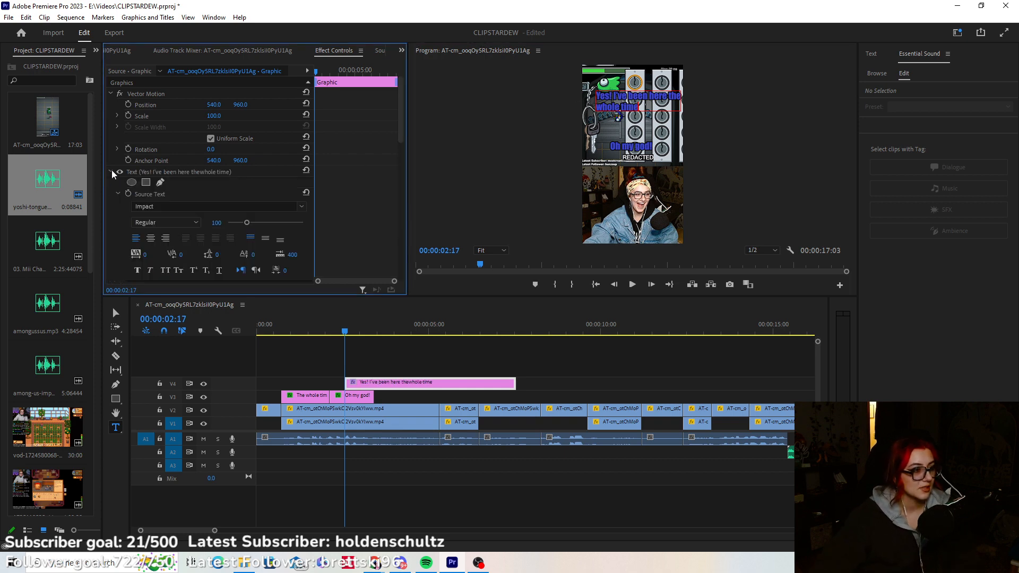
left_click(150, 238)
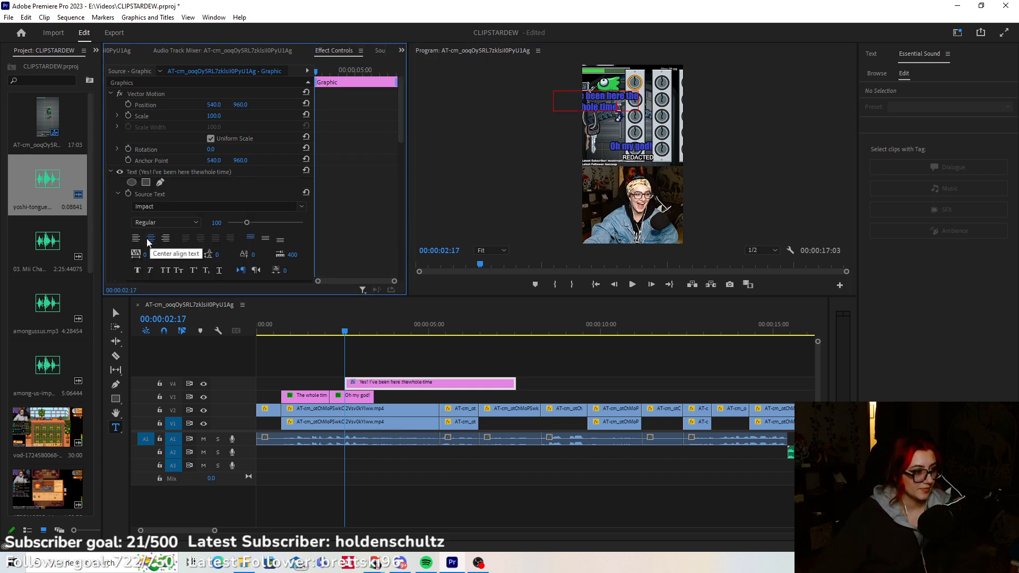
left_click(115, 311)
left_click_drag(612, 95, 650, 93)
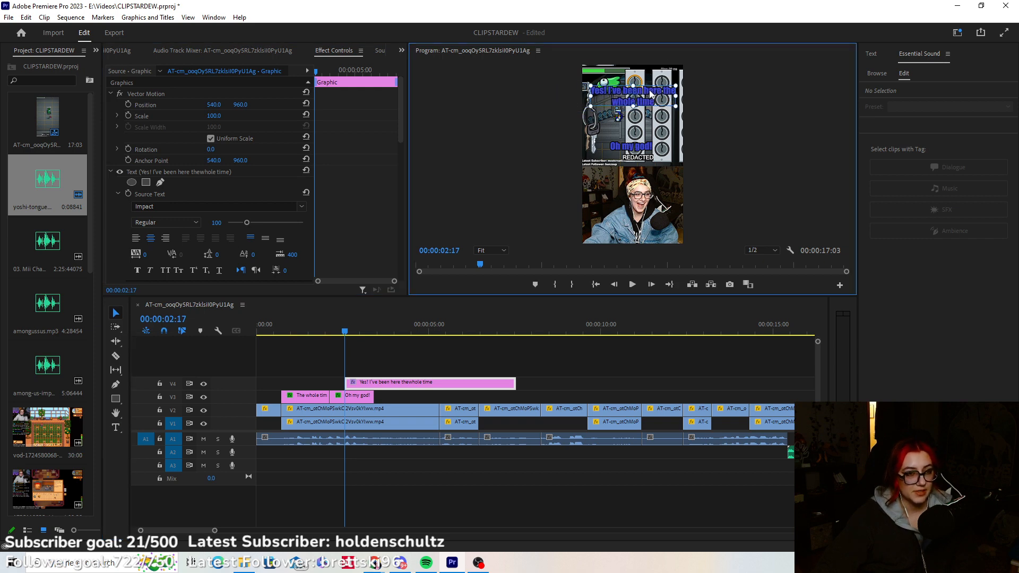
Recolor the new caption's fill with the pink sampled from the pink character in the frame at 00:00:01:15.
left_click_drag(392, 330, 444, 330)
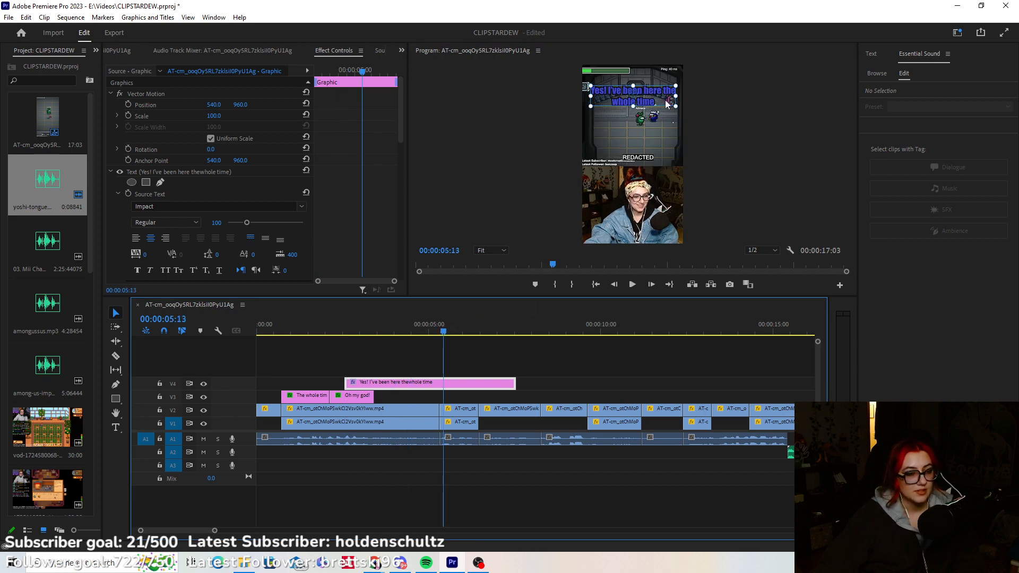
left_click(309, 325)
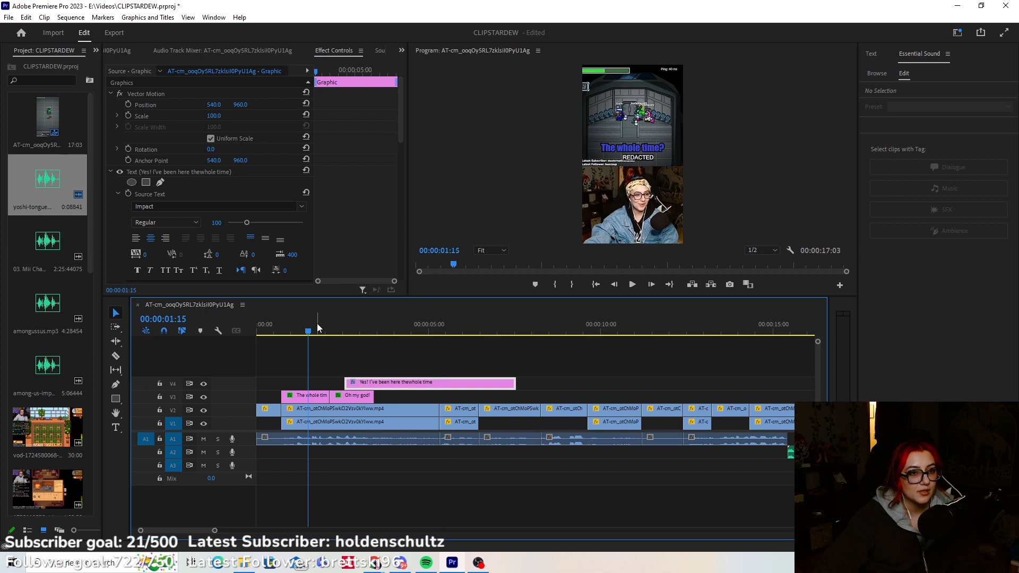
scroll(128, 223, "down", 1)
scroll(127, 222, "down", 5)
left_click(177, 197)
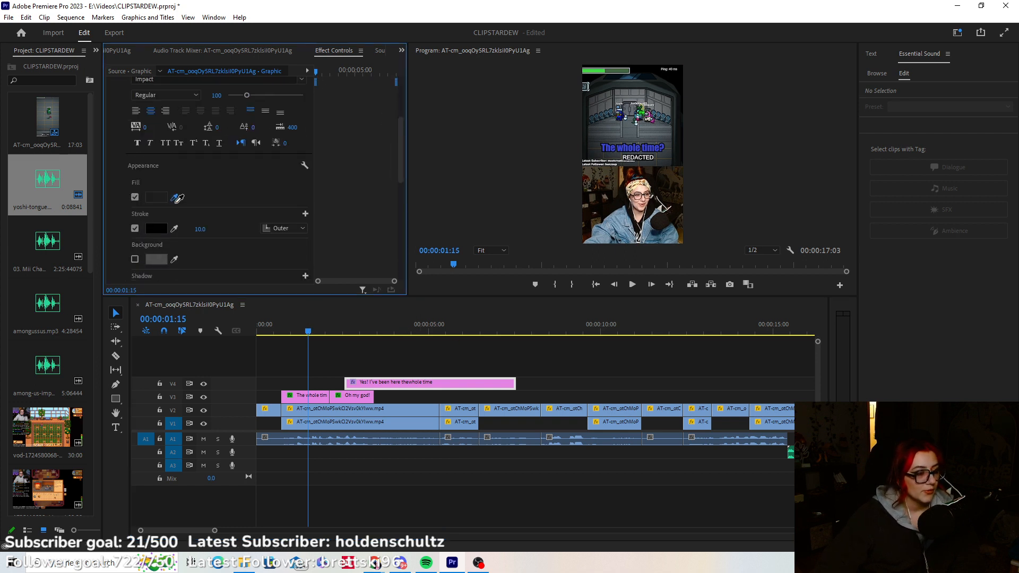
left_click(654, 109)
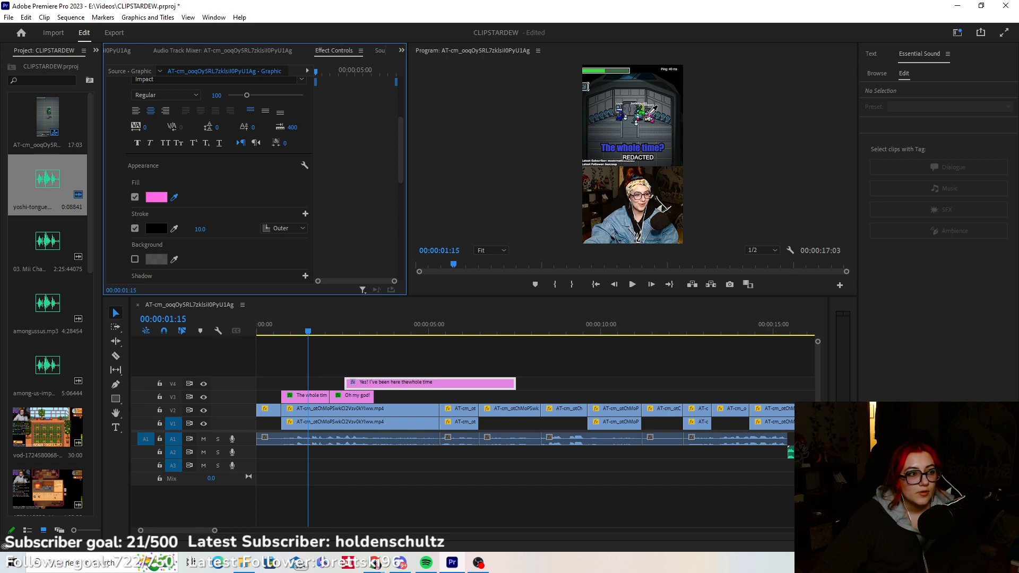
Play through the "Yes! I've been here the whole time" caption and trim its end to 00:00:04:27.
left_click(383, 330)
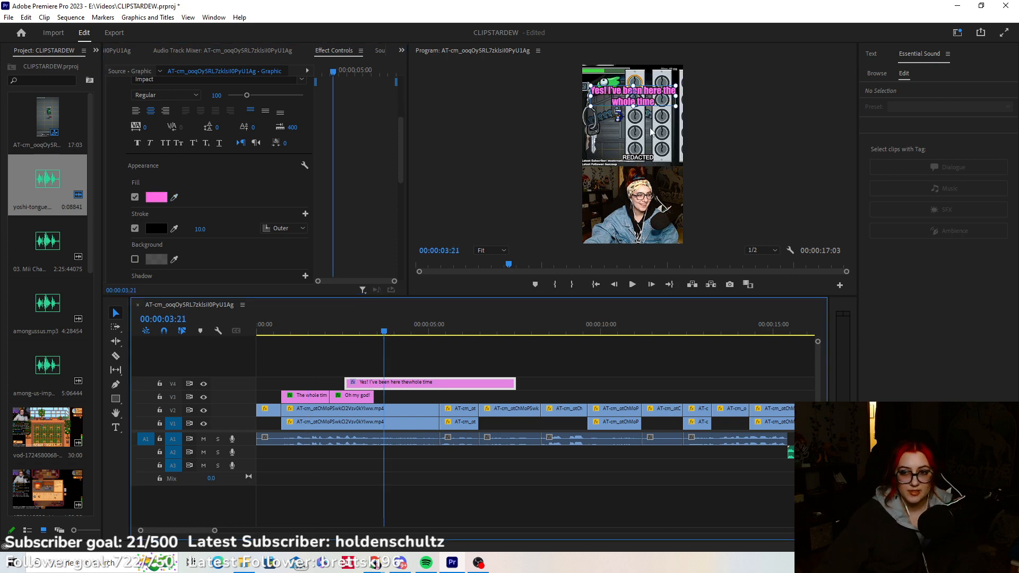
left_click(333, 330)
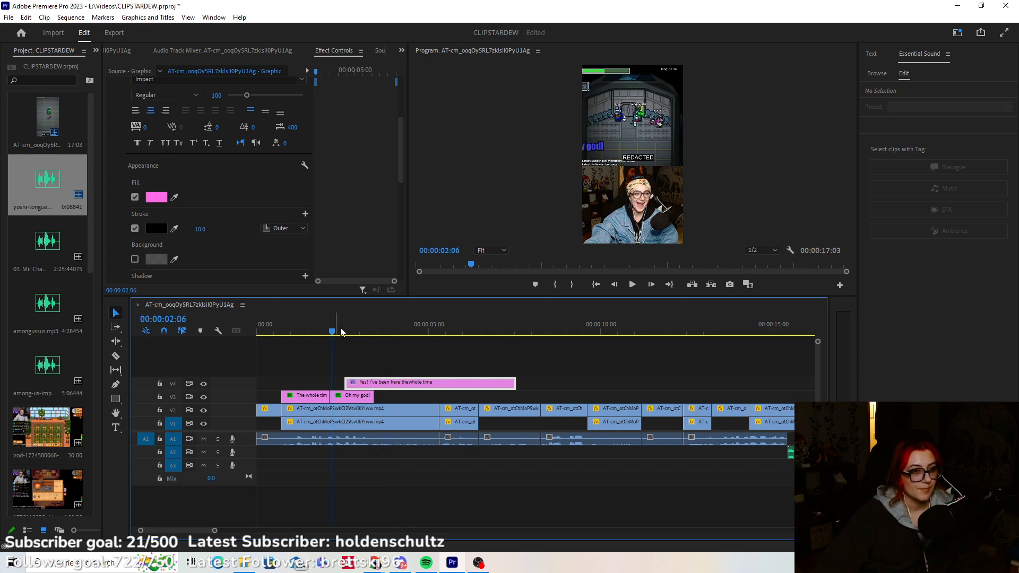
left_click(402, 342)
left_click(632, 284)
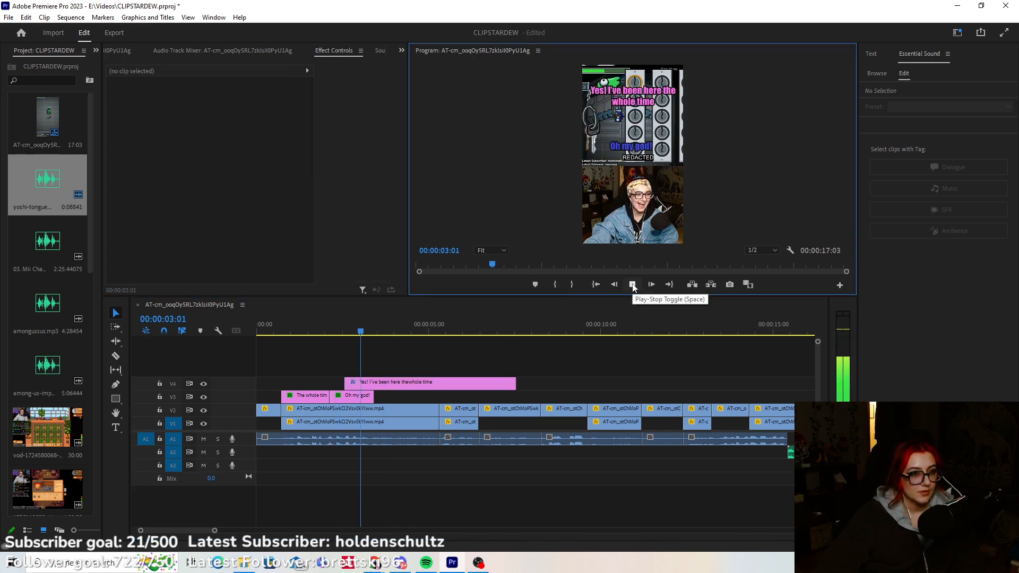
left_click(632, 284)
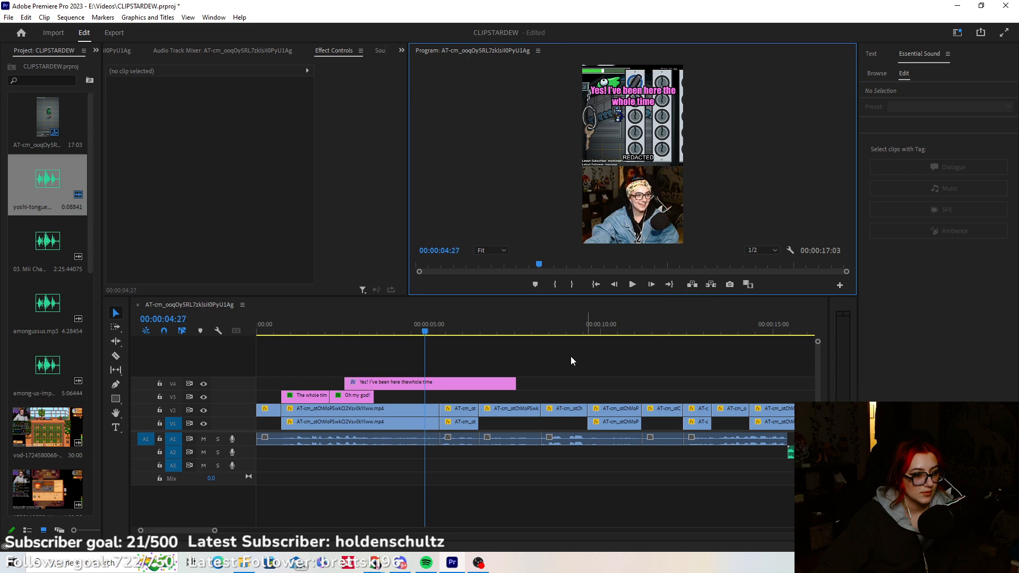
left_click_drag(514, 382, 424, 382)
Turn on position animation for the pink caption at its start, 00:00:02:17, with horizontal position -500.
left_click_drag(378, 331, 345, 335)
left_click(365, 381)
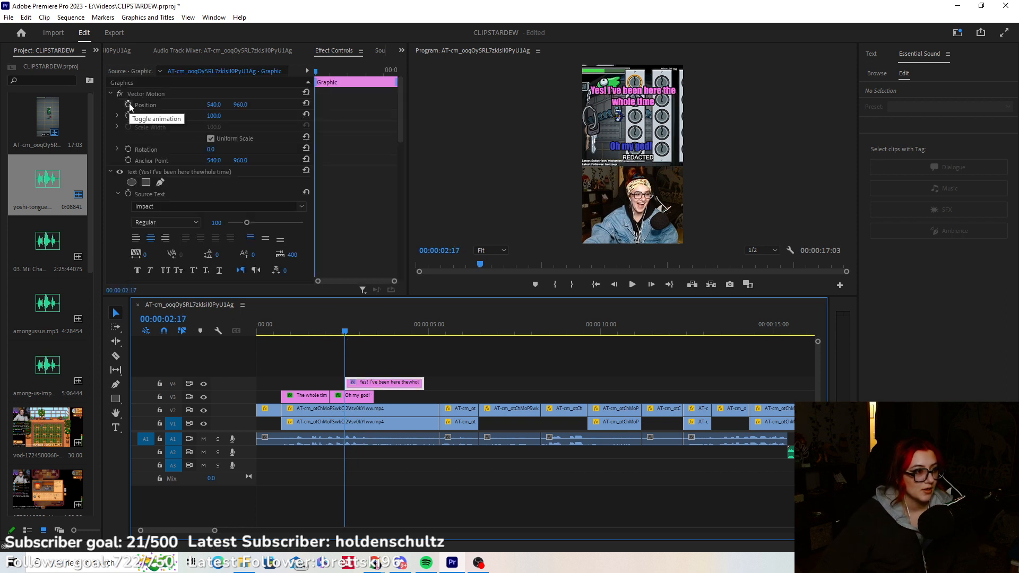
left_click(129, 105)
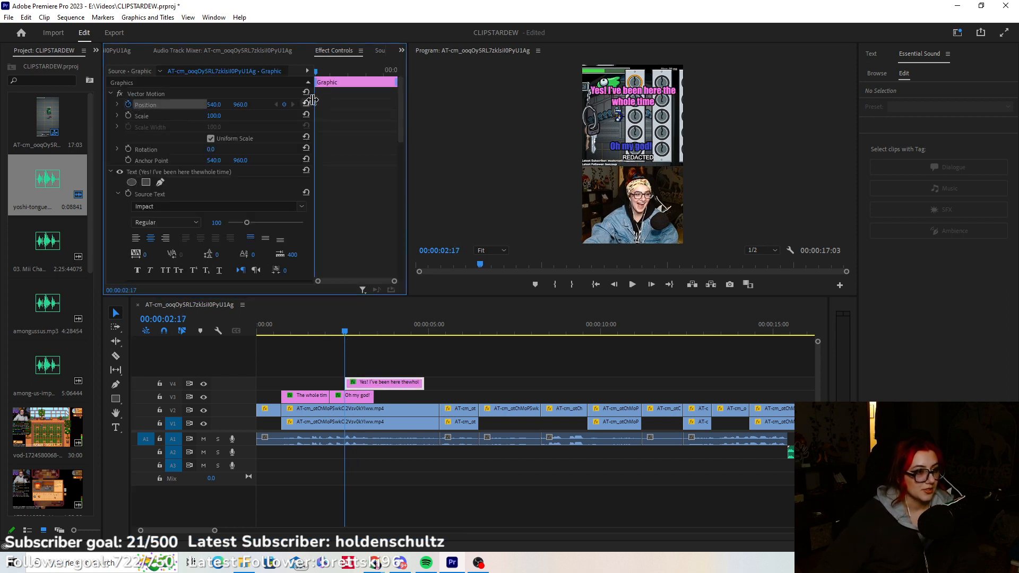
left_click(222, 104)
type("-")
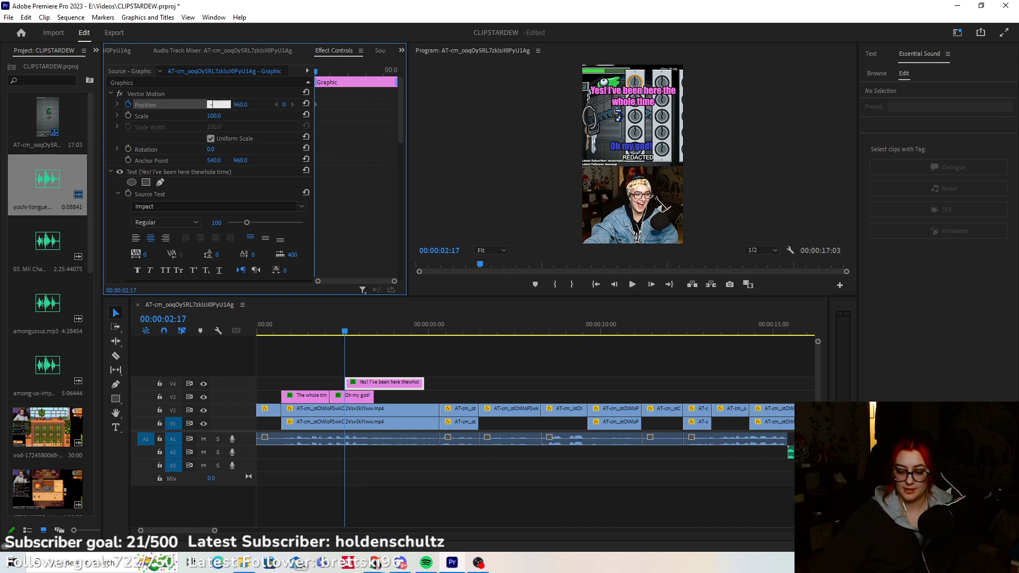
type("500")
key("Return")
Finish the pink caption's slide-in by setting its horizontal position to 540 a few frames after the first keyframe.
left_click(652, 286)
left_click(652, 285)
left_click(652, 286)
left_click(216, 104)
type("540")
key("Return")
Keyframe the pink caption's slide-out: hold its position at 00:00:04:22 and set horizontal position 2000 at 00:00:04:26.
left_click_drag(351, 325, 418, 339)
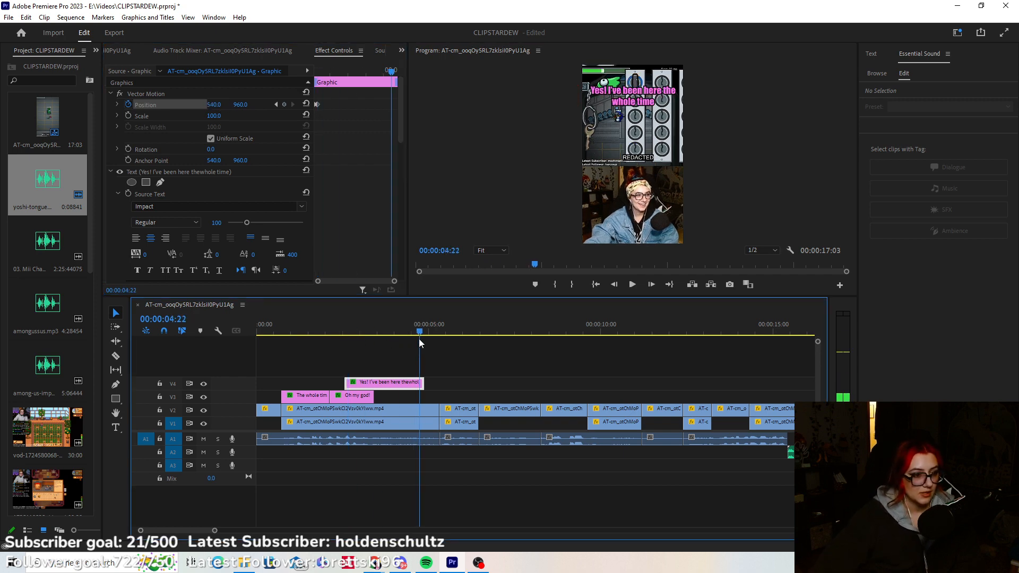
left_click(284, 105)
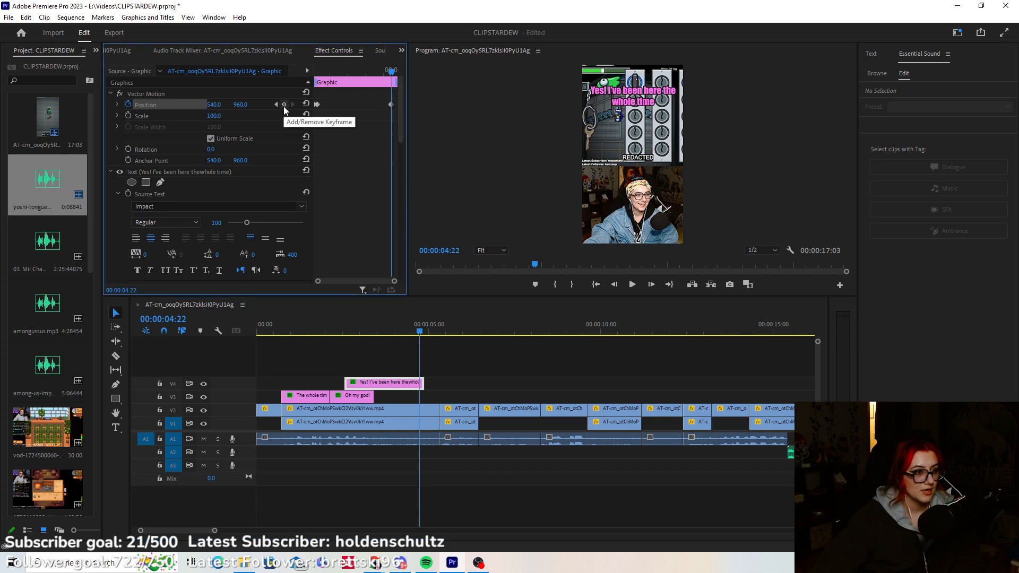
left_click(656, 284)
left_click(656, 285)
left_click(656, 284)
left_click(656, 284)
left_click(213, 105)
type("2000")
key("Return")
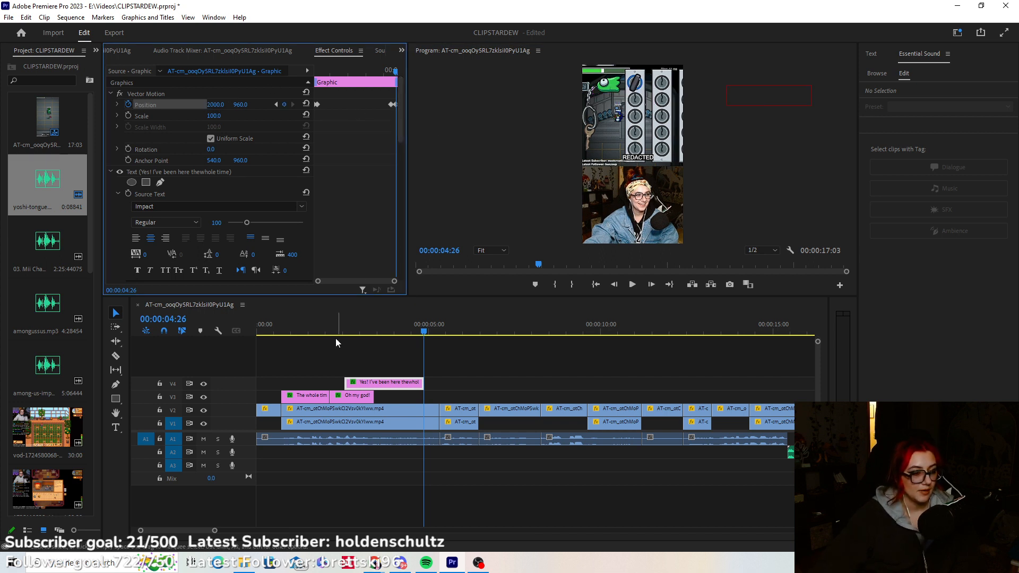
Play the sequence from the beginning to review all three animated captions.
left_click(594, 283)
left_click(633, 285)
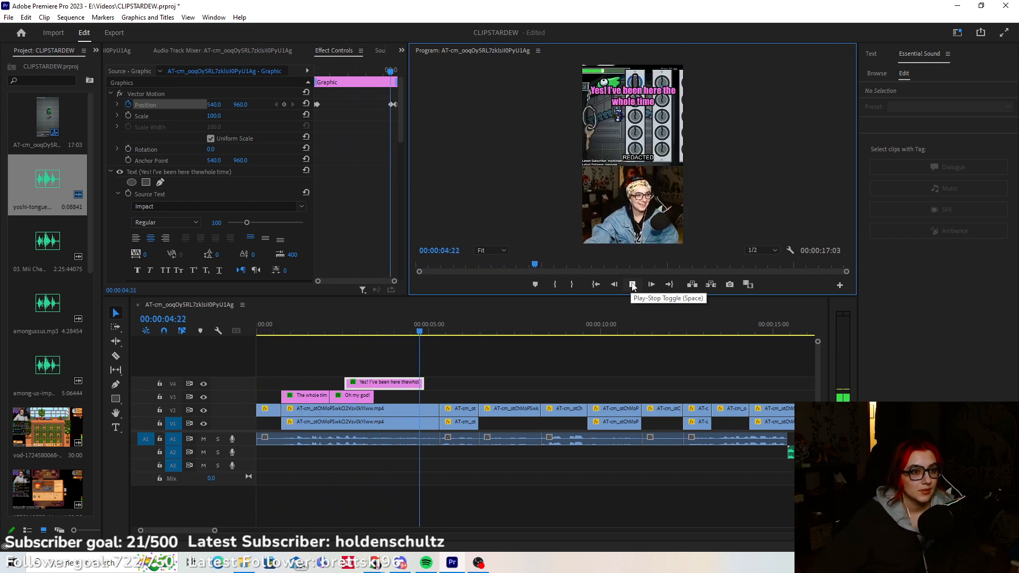
left_click(633, 285)
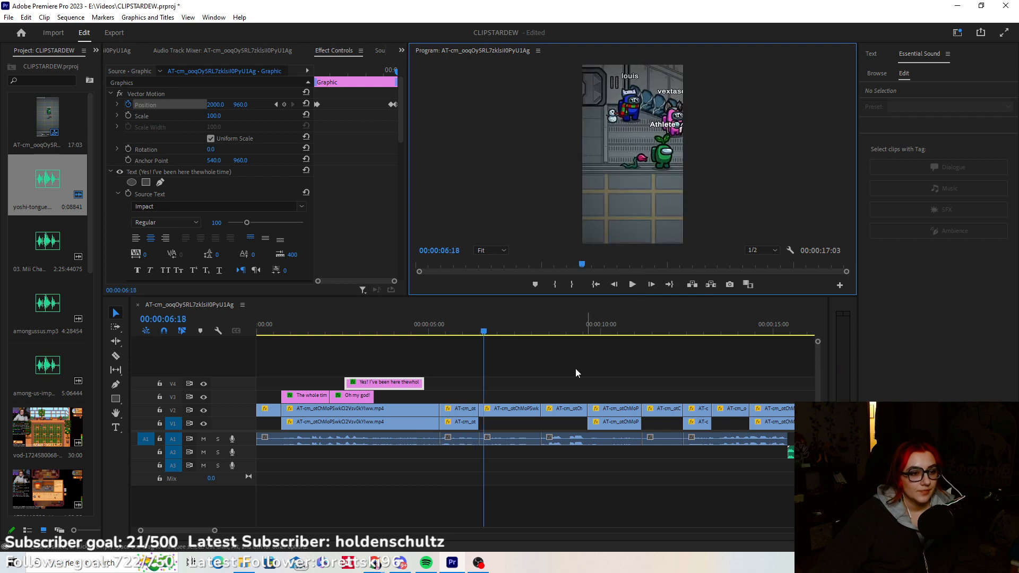
left_click(443, 335)
key("Left")
key("Left")
key("Left")
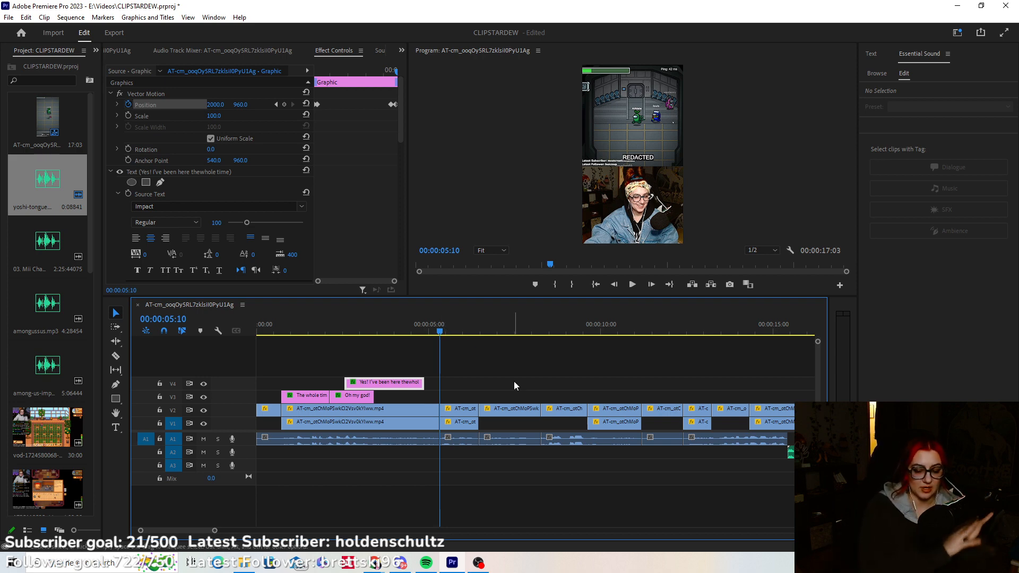
left_click(304, 325)
left_click(370, 325)
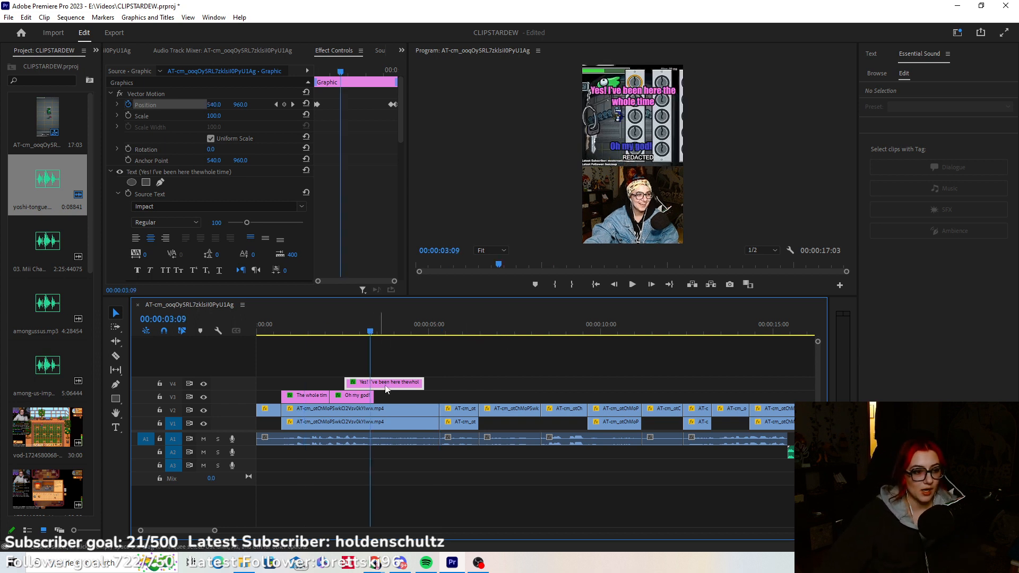
scroll(182, 201, "down", 4)
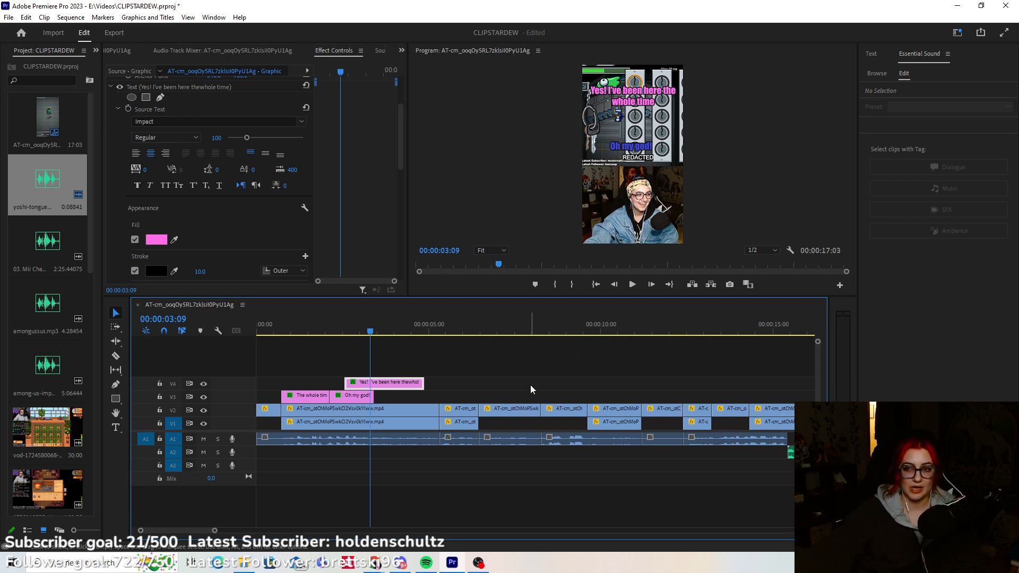
Add a pink caption reading "Bro get out, this is my spot." at 00:00:06:20.
left_click(430, 330)
left_click(632, 284)
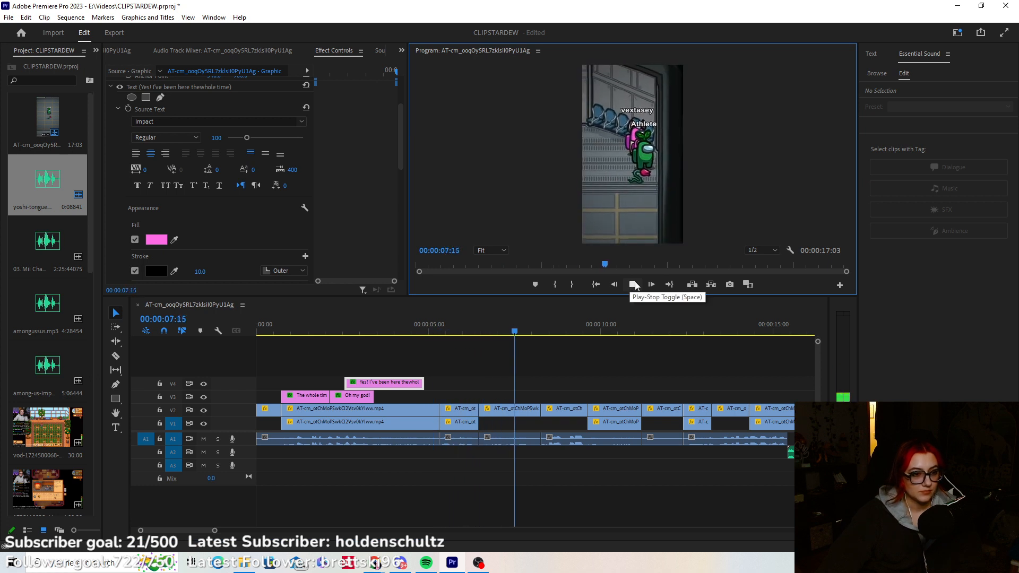
left_click(482, 330)
left_click_drag(482, 331, 485, 333)
left_click(508, 352)
left_click(114, 428)
left_click(606, 184)
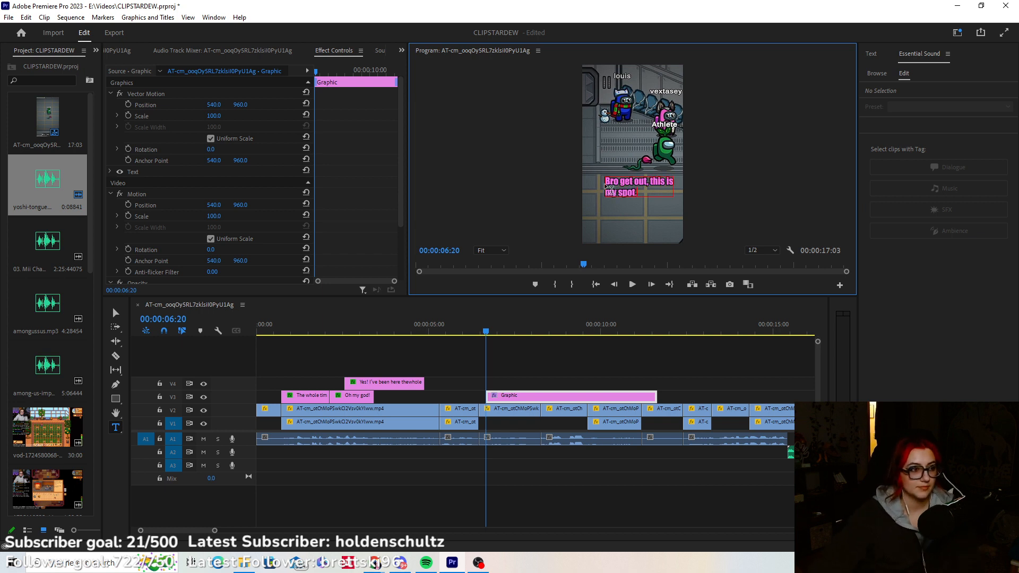
Center-align the "Bro get out, this is my spot." caption, place it below the characters, and trim its clip to end around 00:00:08:02.
left_click(111, 172)
left_click(151, 238)
left_click(116, 313)
left_click_drag(625, 182, 654, 186)
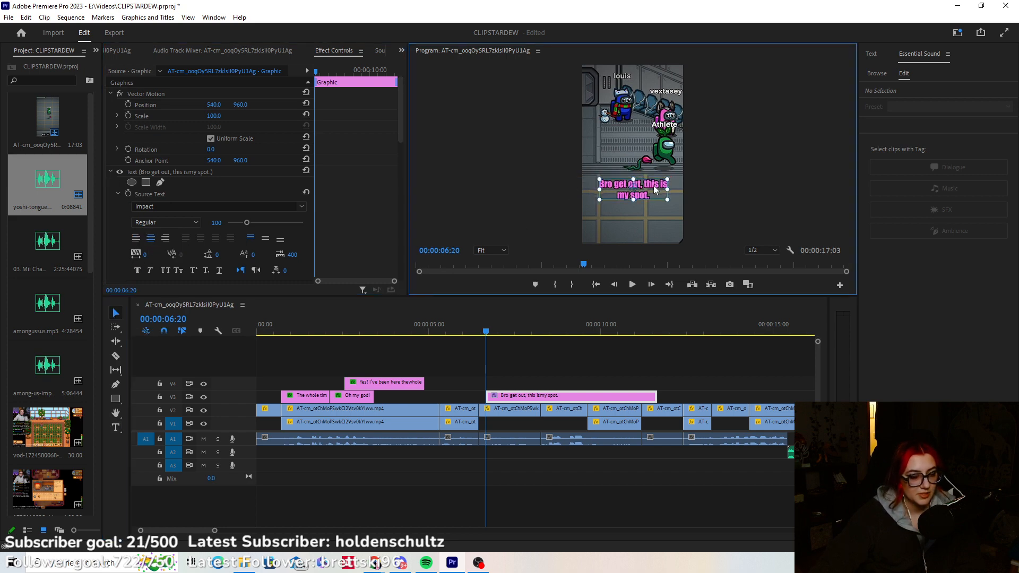
left_click_drag(656, 397, 532, 443)
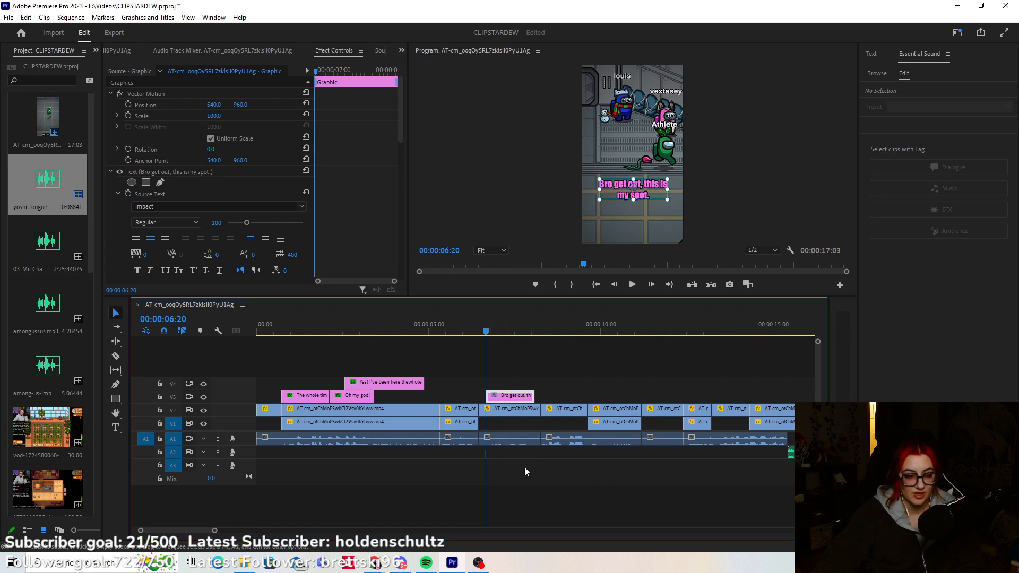
Keyframe the "Bro get out" caption's slide-in: horizontal position -500 at 00:00:06:20 and 540 at 00:00:06:24.
left_click(128, 104)
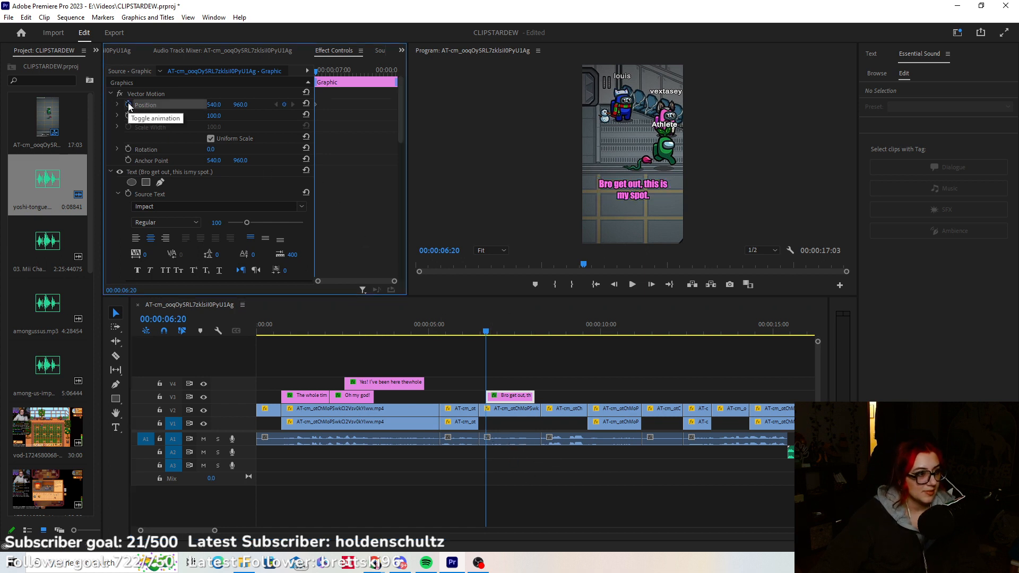
left_click(215, 105)
type("-500")
key("Return")
left_click(653, 284)
left_click(654, 284)
left_click(653, 284)
left_click(653, 285)
left_click(219, 104)
type("540")
key("Return")
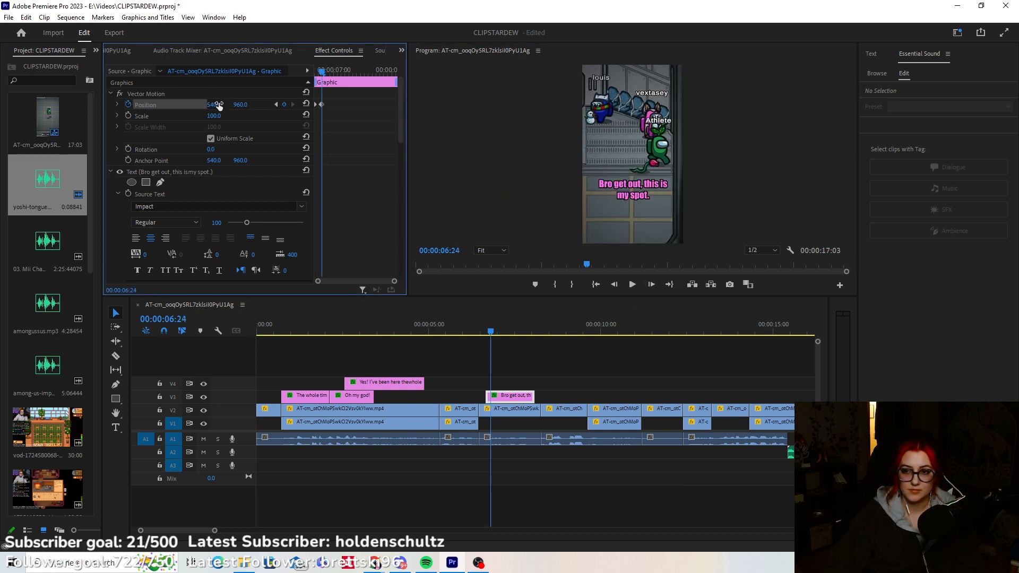
Keyframe the "Bro get out" caption's slide-out: hold its position at 00:00:07:27 and set horizontal position 2000 at 00:00:08:02.
left_click_drag(490, 333, 529, 335)
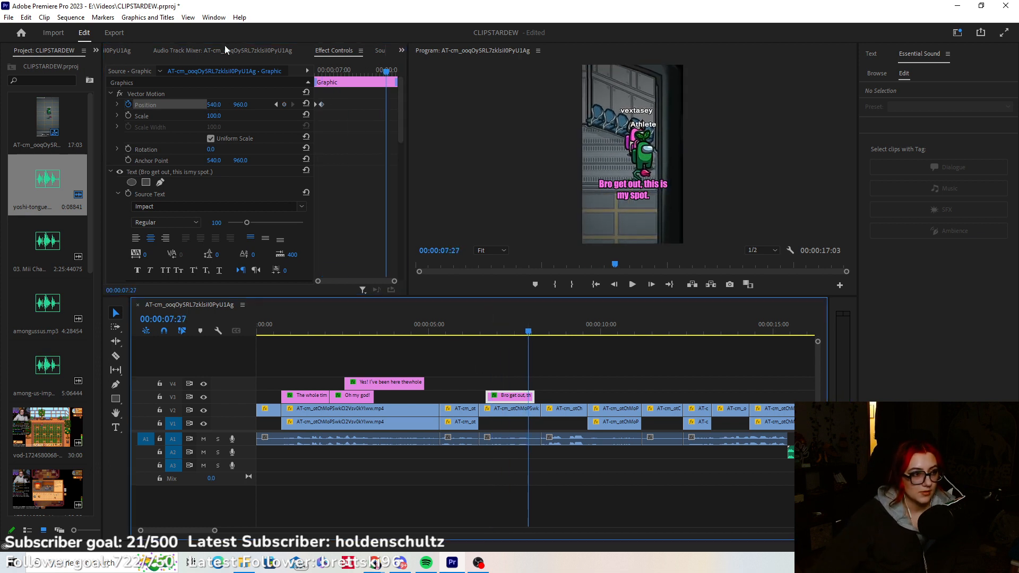
left_click(284, 104)
left_click(651, 285)
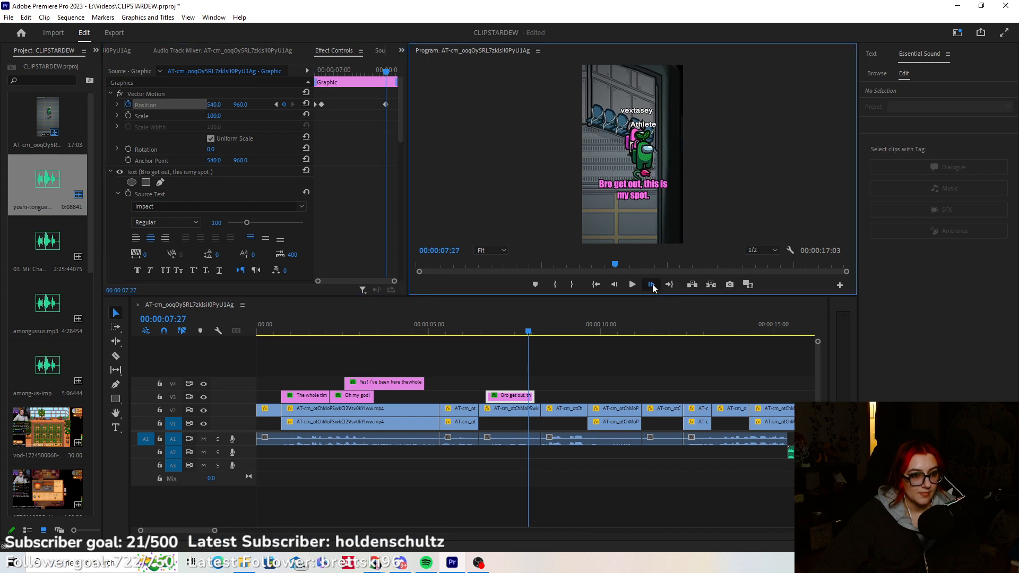
left_click(651, 284)
left_click(651, 285)
left_click(218, 104)
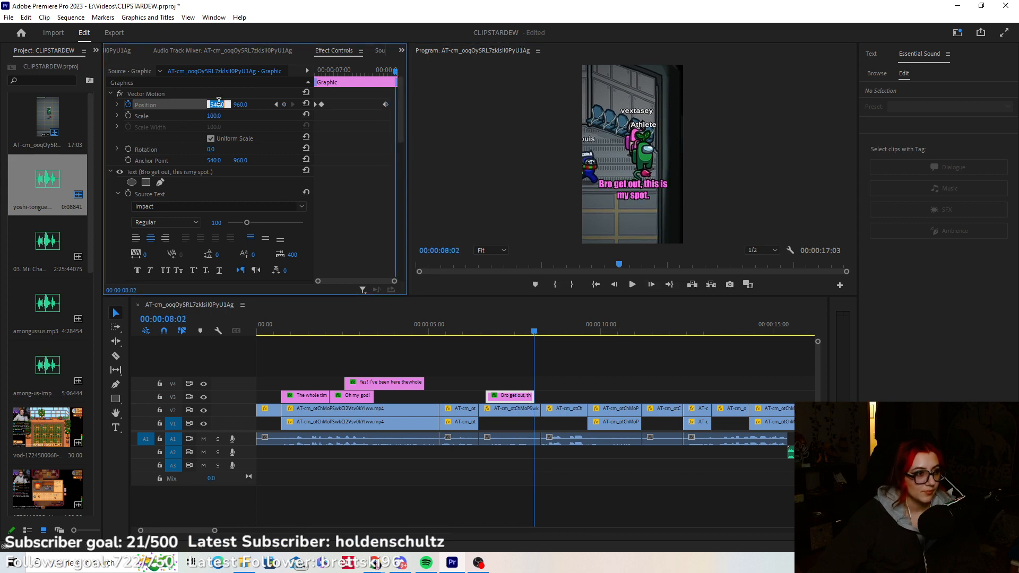
type("2000")
key("Return")
left_click(486, 362)
Play the sequence from the beginning to review the animated captions and find where the next dialogue line starts.
left_click(595, 284)
left_click(631, 285)
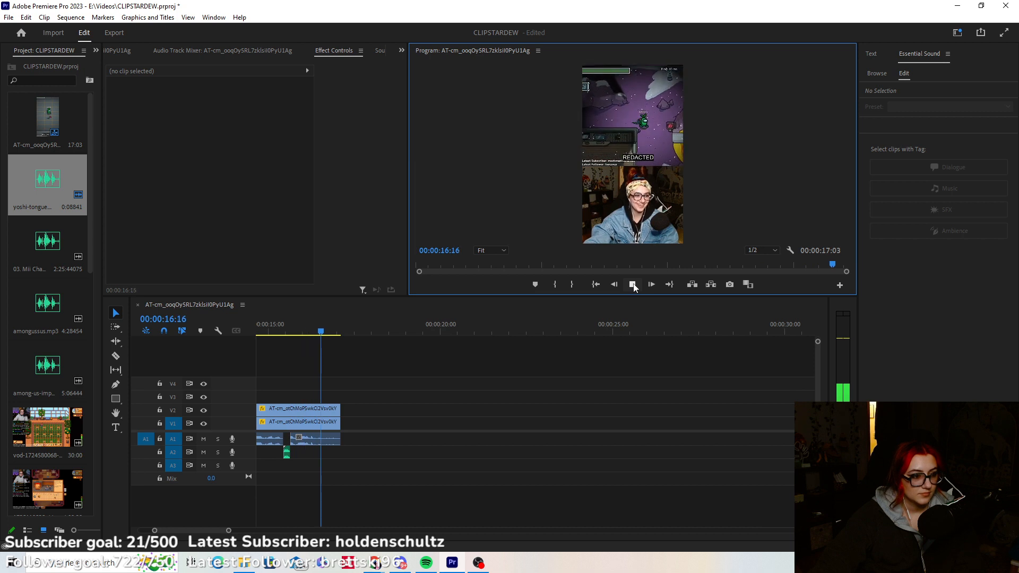
left_click(632, 285)
left_click(596, 285)
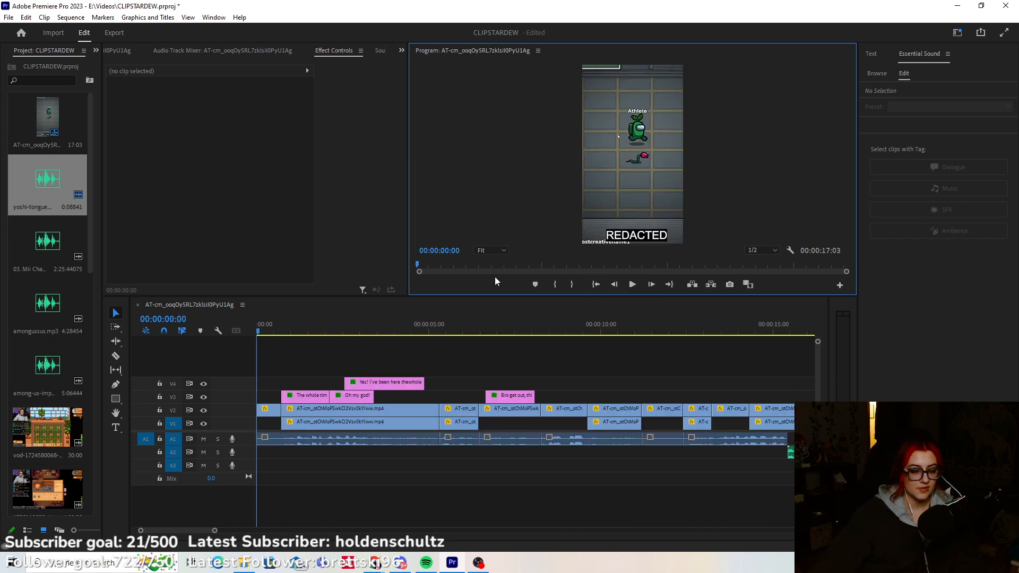
left_click(440, 320)
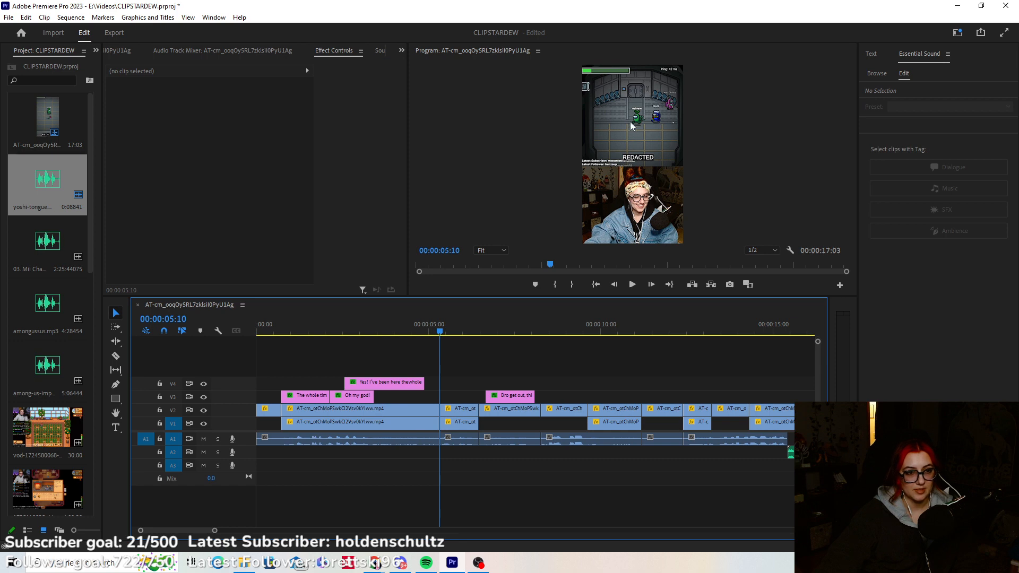
left_click(595, 285)
left_click(632, 284)
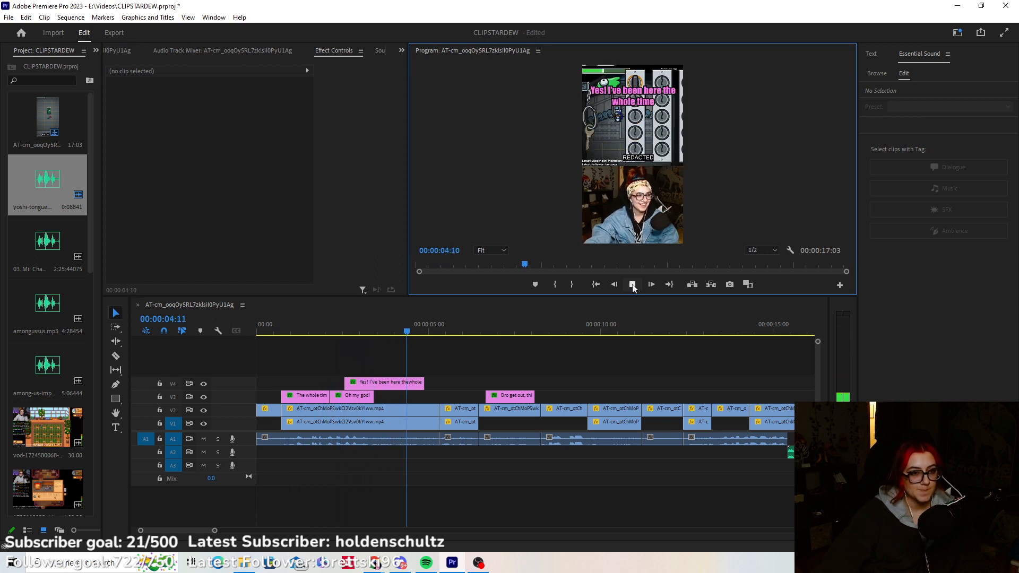
left_click(632, 284)
Add a caption reading "We're all just gathered" at 00:00:05:10 and place it just above the webcam footage.
left_click_drag(467, 332, 442, 334)
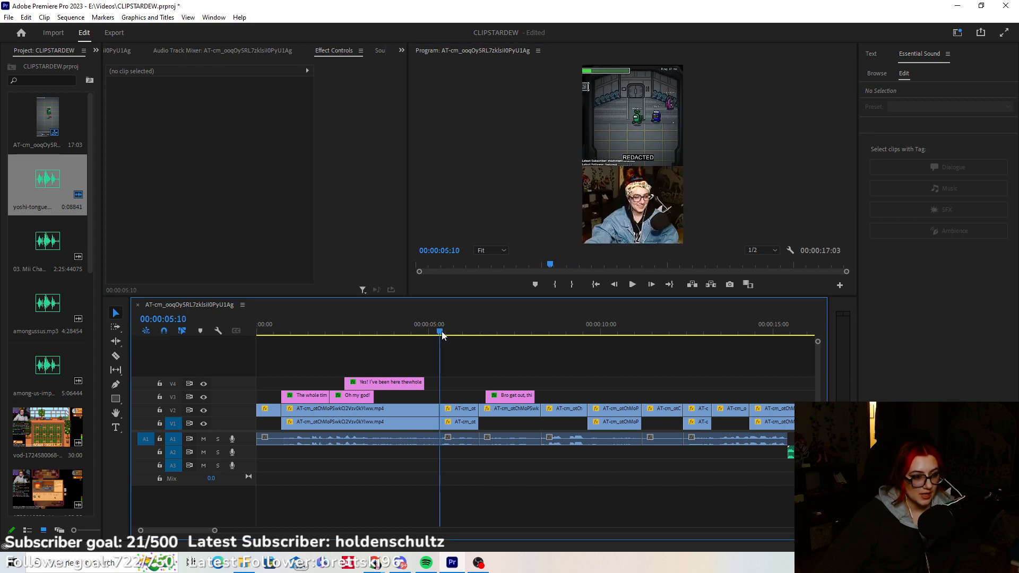
left_click(115, 427)
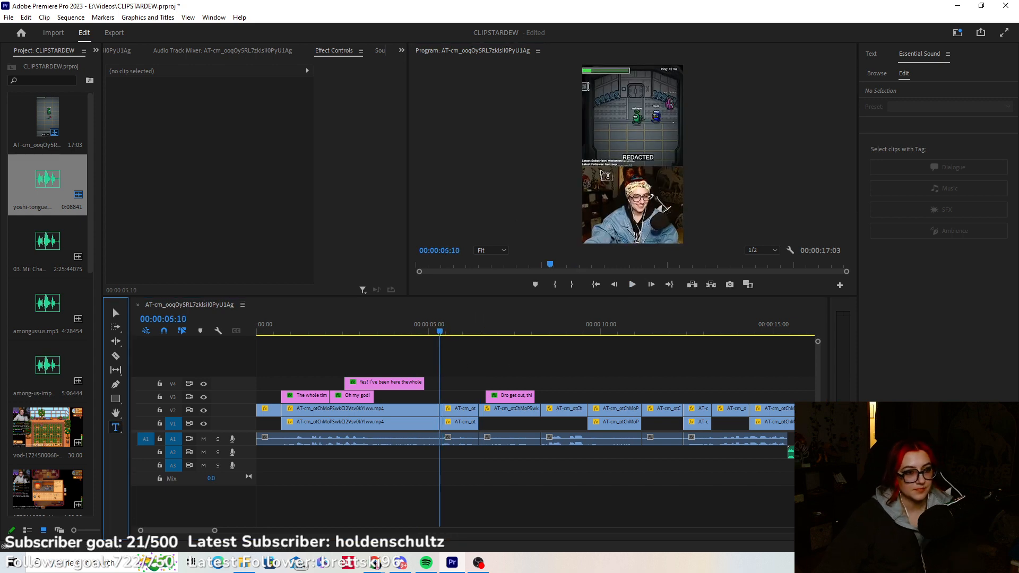
left_click(599, 156)
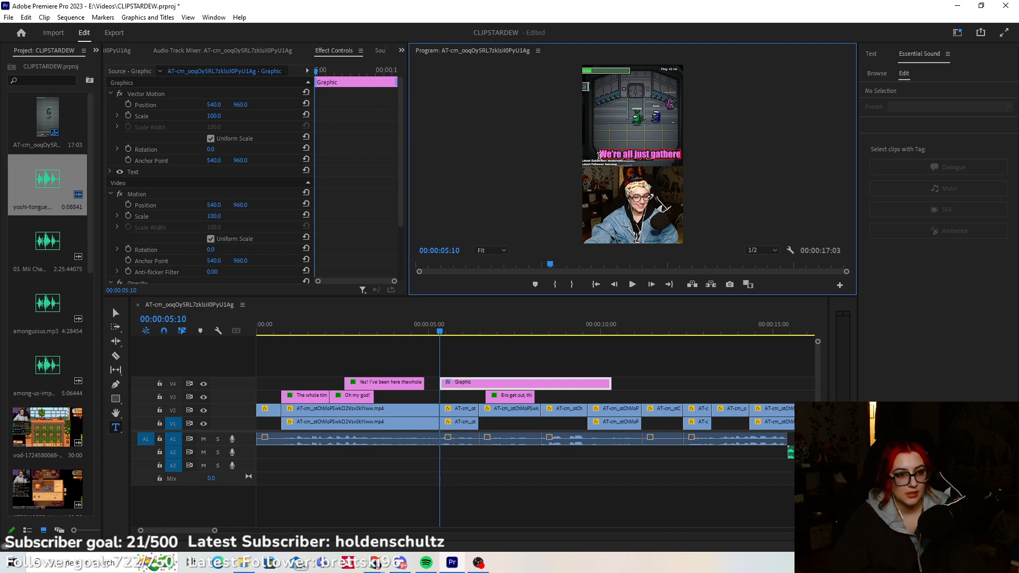
left_click(116, 313)
left_click_drag(670, 155, 661, 160)
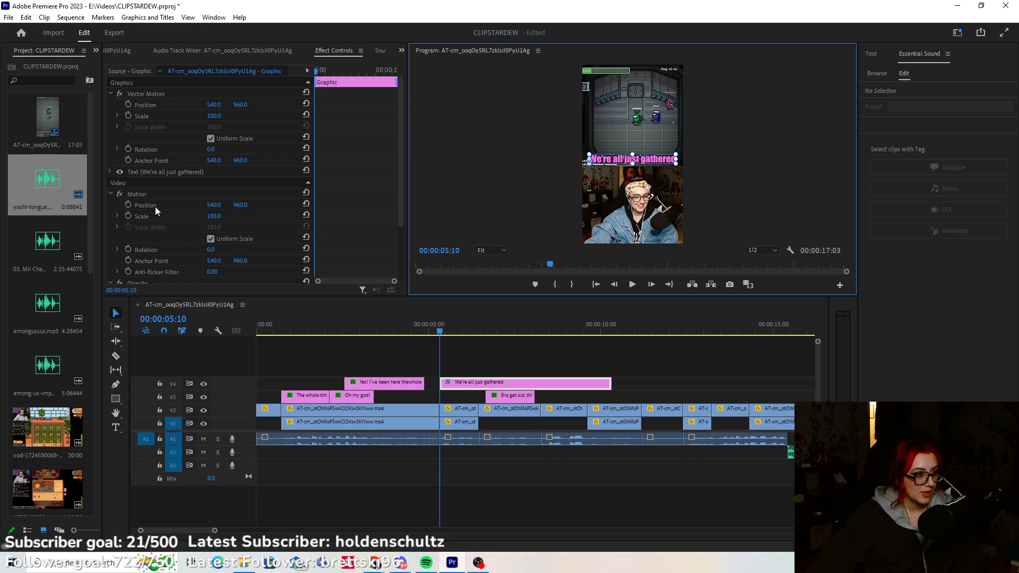
Change the "We're all just gathered" caption's fill to white (FFFFFF) and fit its clip on V3 to the short video clip beneath.
left_click(111, 172)
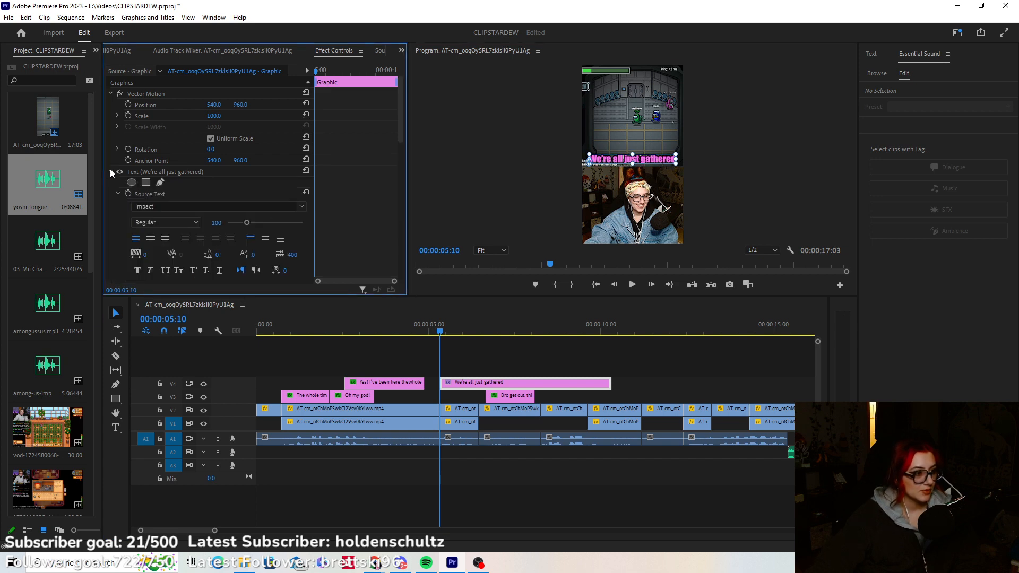
scroll(106, 202, "down", 5)
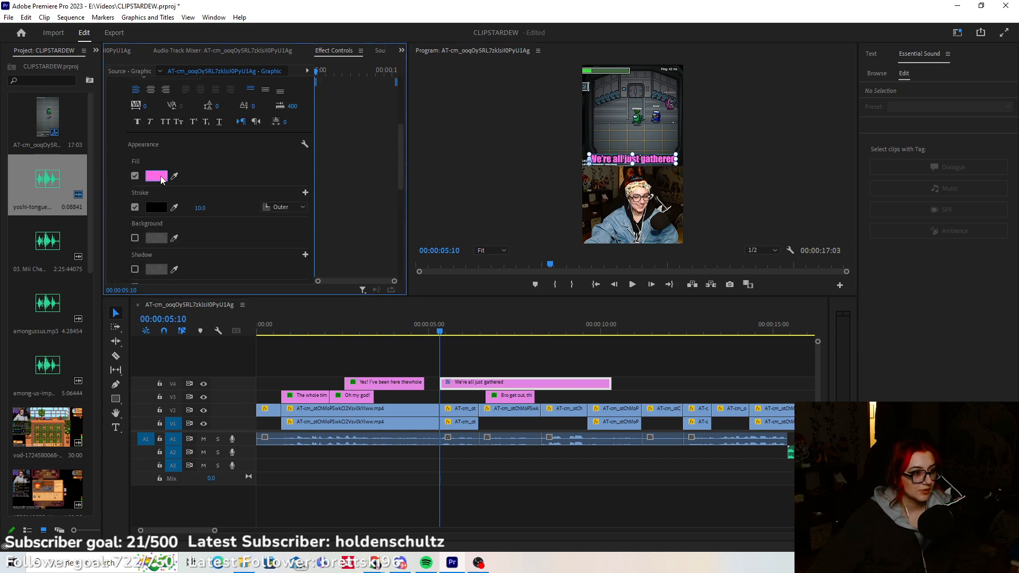
left_click(160, 176)
left_click_drag(478, 342, 317, 404)
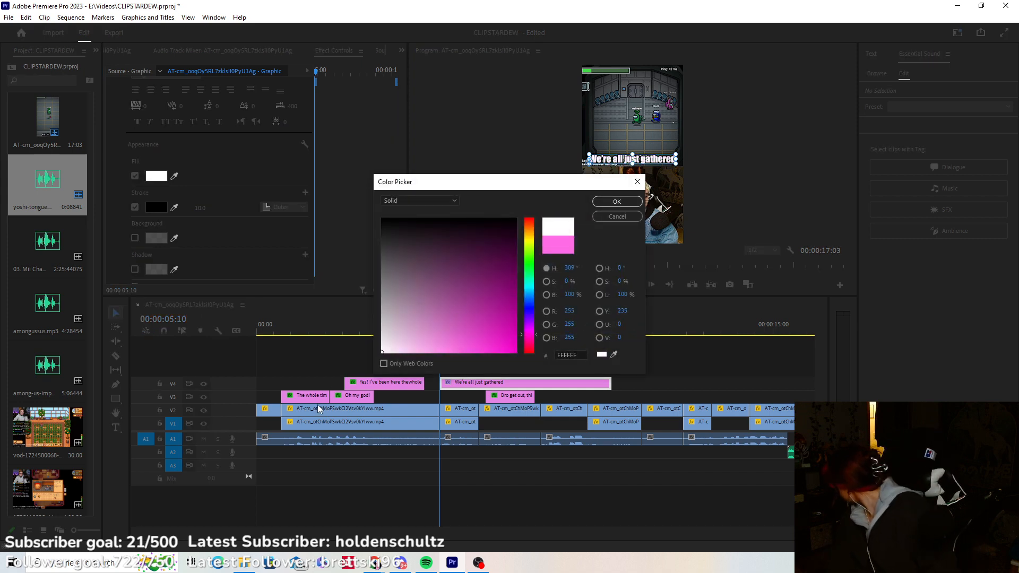
left_click(617, 202)
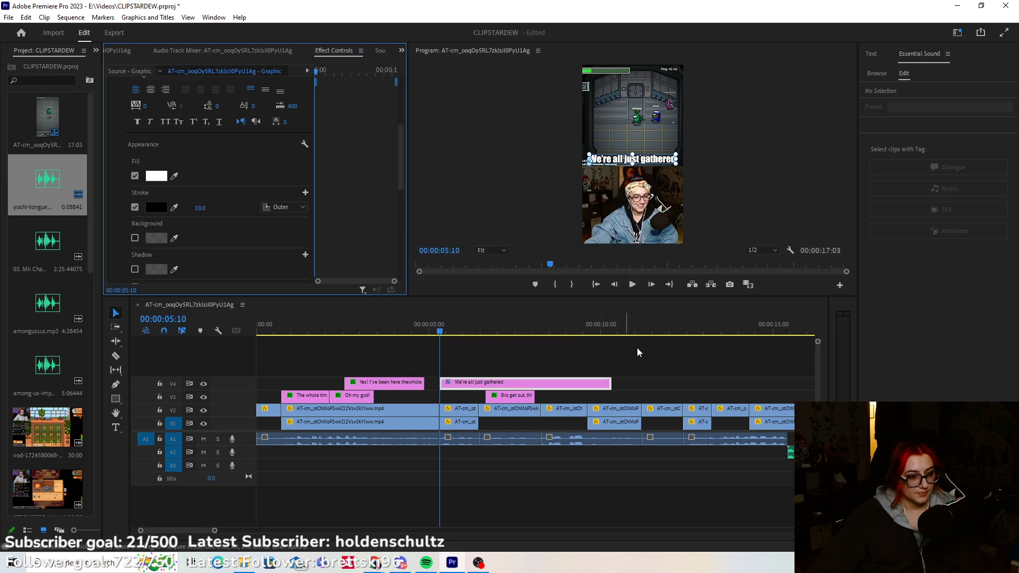
left_click_drag(607, 382, 452, 399)
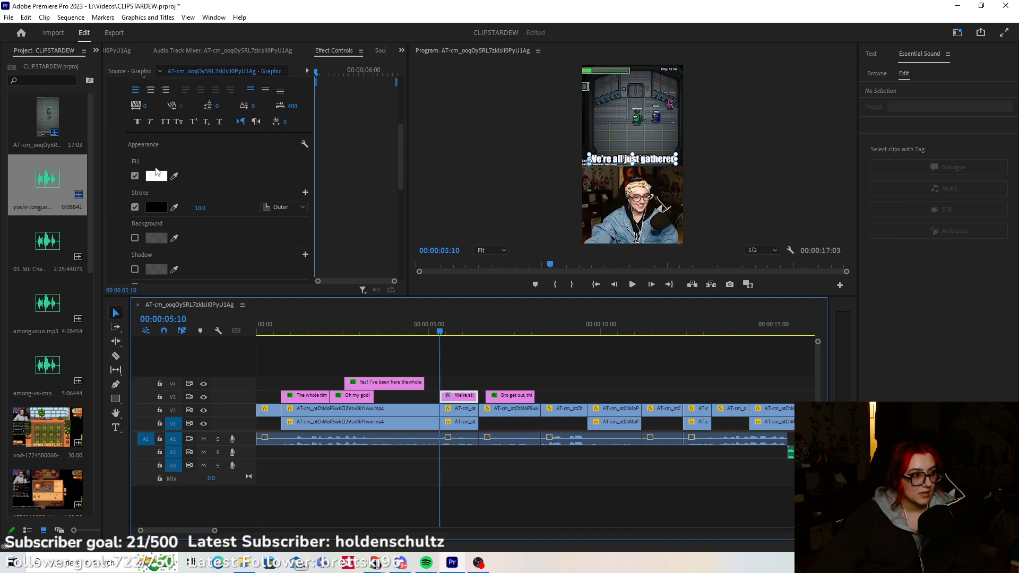
Keyframe the white caption's slide-in: horizontal position -500 at 00:00:05:10 and 540 at 00:00:05:13.
scroll(116, 141, "up", 5)
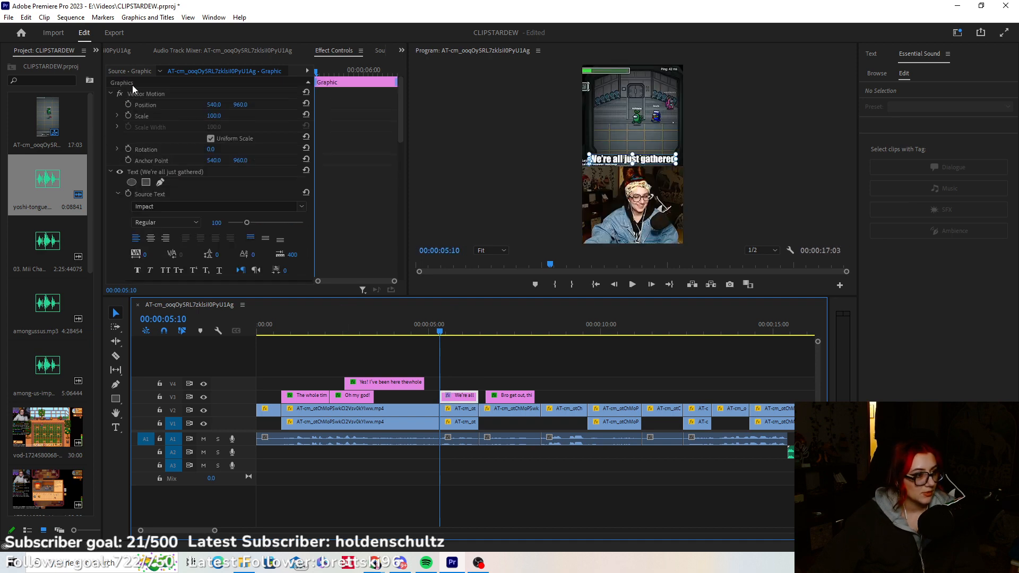
left_click(128, 104)
left_click(211, 104)
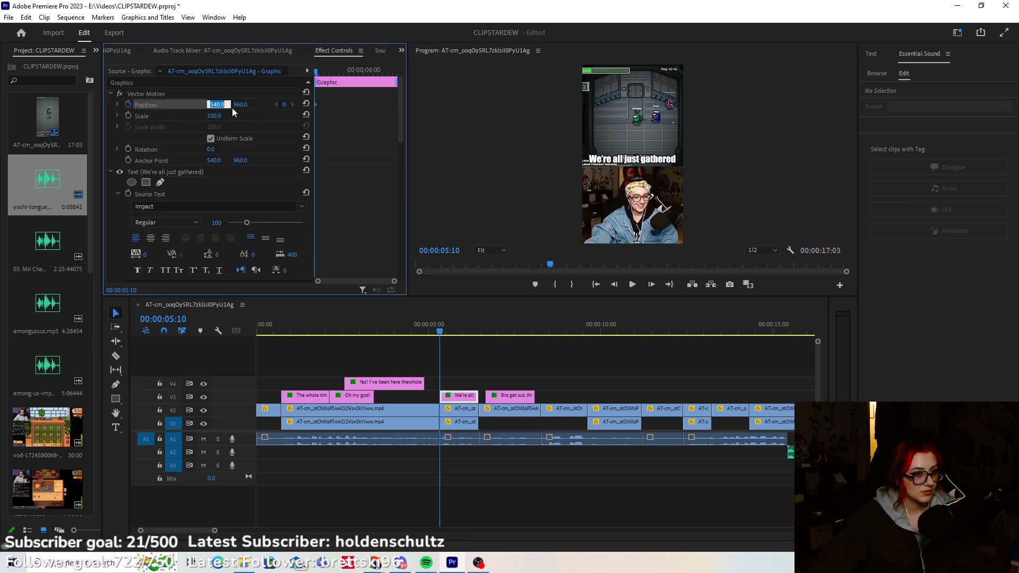
type("-500")
key("Return")
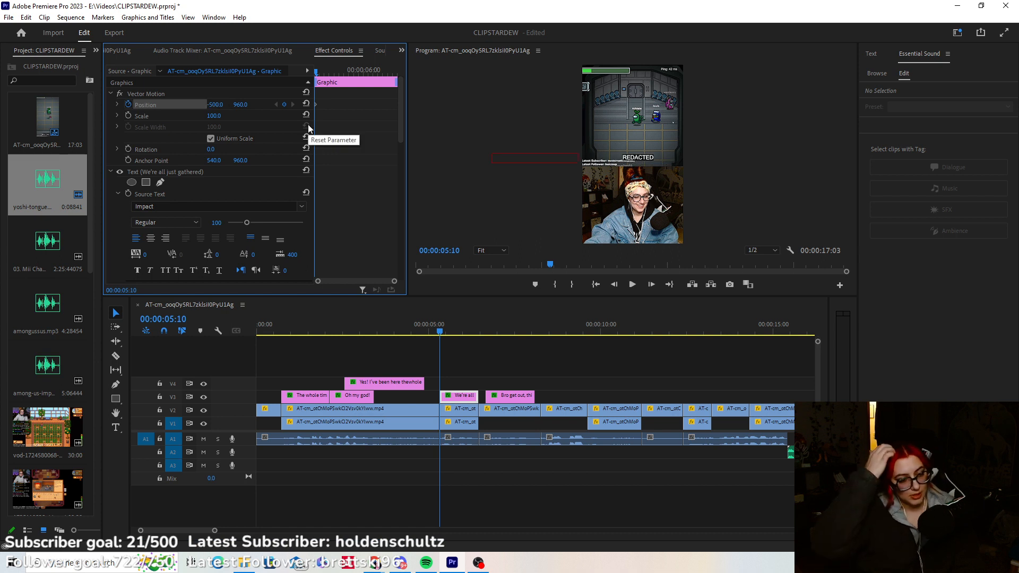
left_click(652, 284)
left_click(652, 284)
left_click(652, 285)
left_click(218, 104)
type("540")
key("Return")
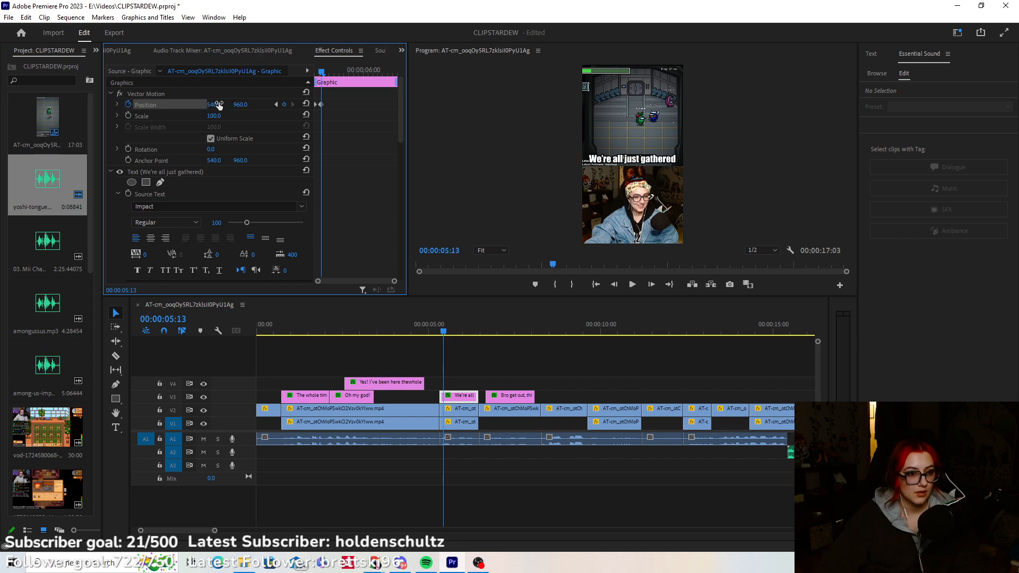
Keyframe the white caption's slide-out: hold its position at 00:00:06:10 and set horizontal position 2000 at 00:00:06:13.
left_click(445, 332)
left_click_drag(445, 333, 474, 333)
left_click(284, 105)
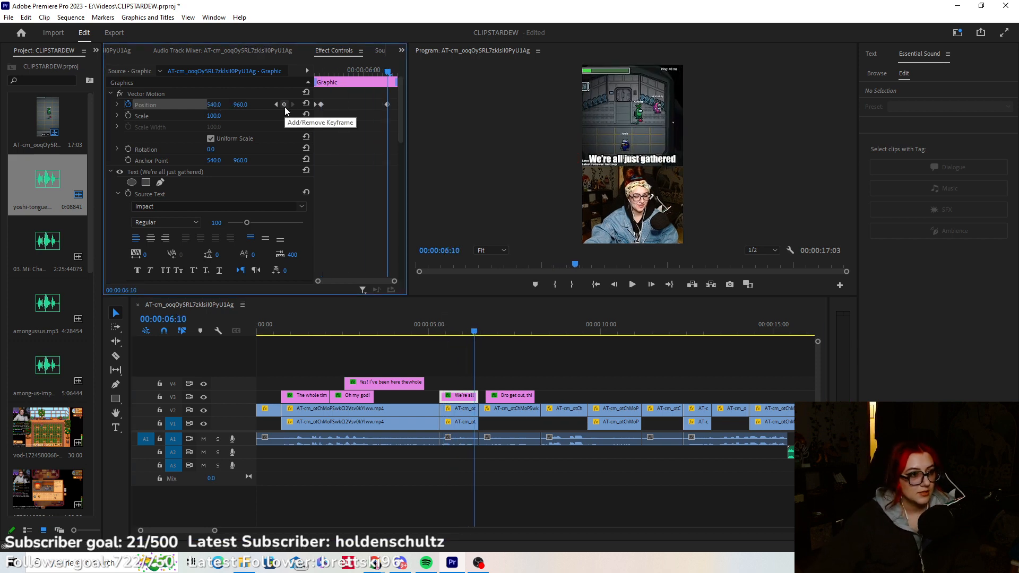
left_click(654, 288)
left_click(654, 288)
left_click(654, 288)
left_click(217, 104)
type("2000")
key("Return")
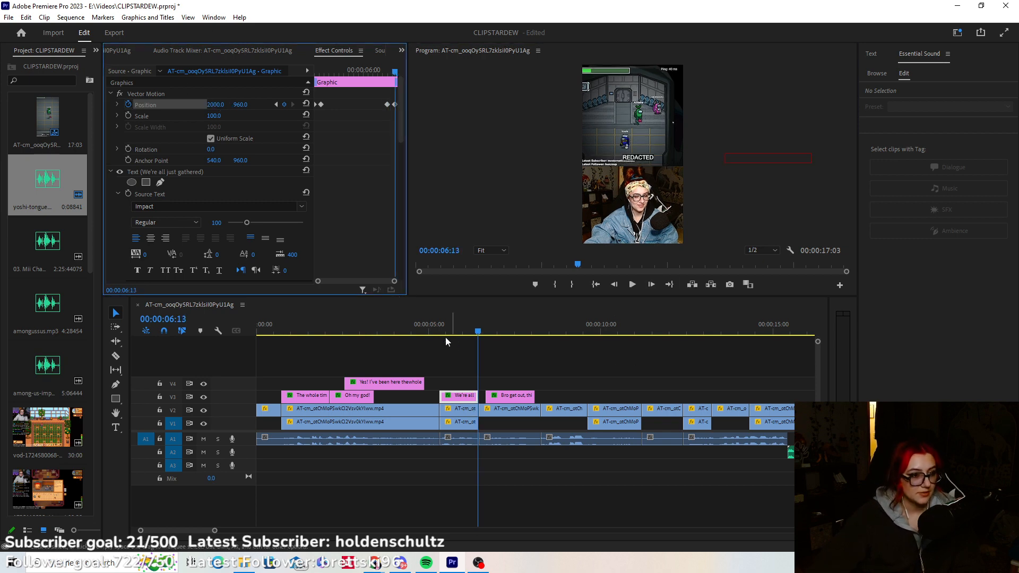
Play back the white and second pink captions' section and continue into the following uncaptioned clips to review the timing.
left_click(429, 330)
left_click(630, 285)
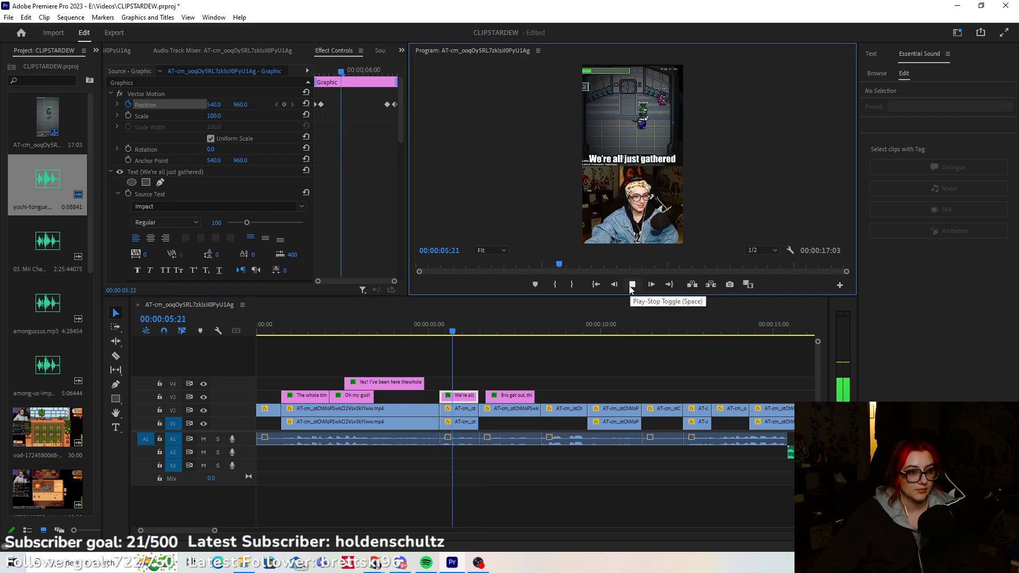
left_click(631, 284)
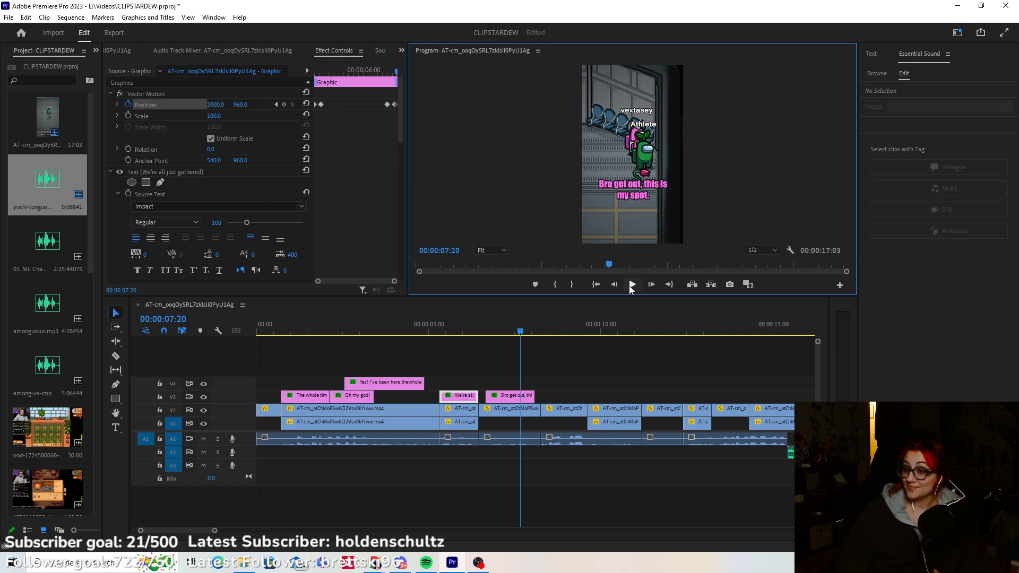
left_click(480, 331)
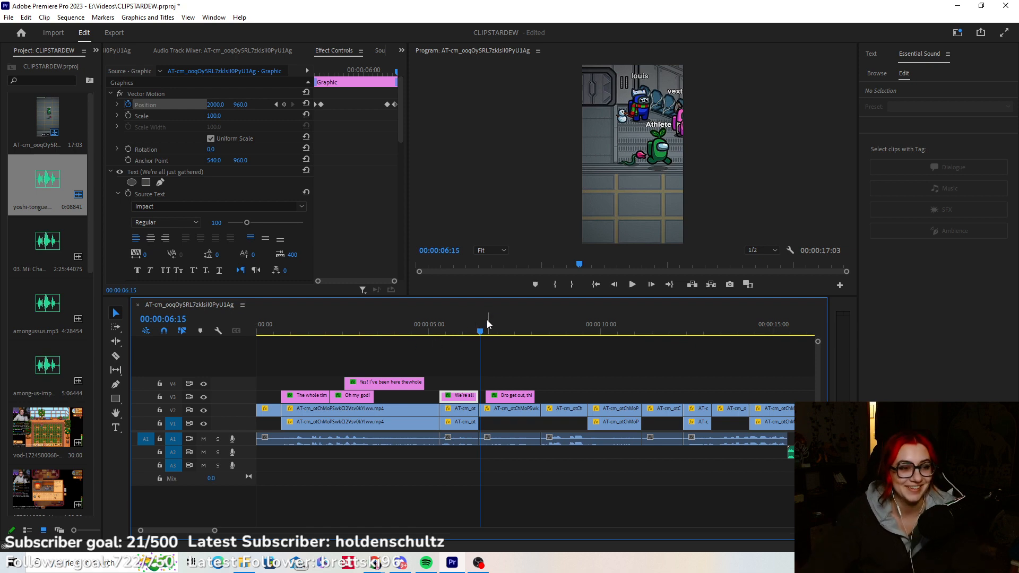
left_click(466, 326)
left_click(632, 284)
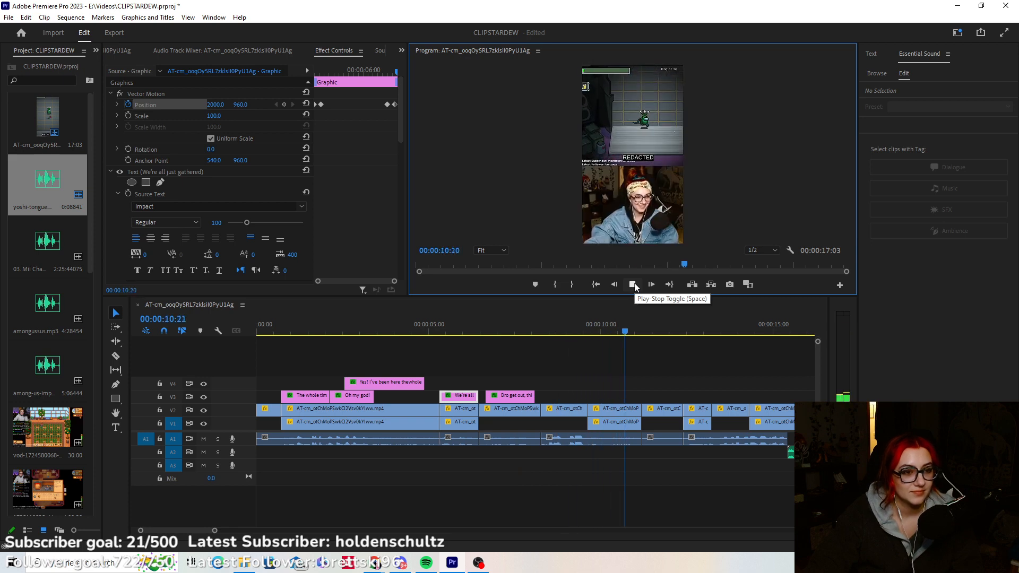
left_click(631, 284)
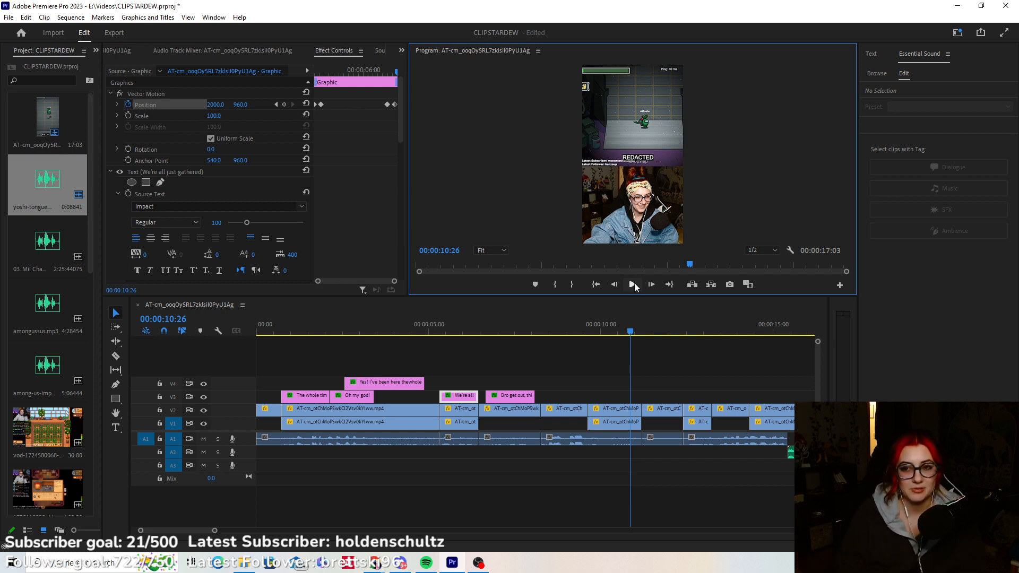
Play back the uncaptioned clips from 00:00:08:08 toward the sequence's end to find the remaining dialogue.
left_click(545, 328)
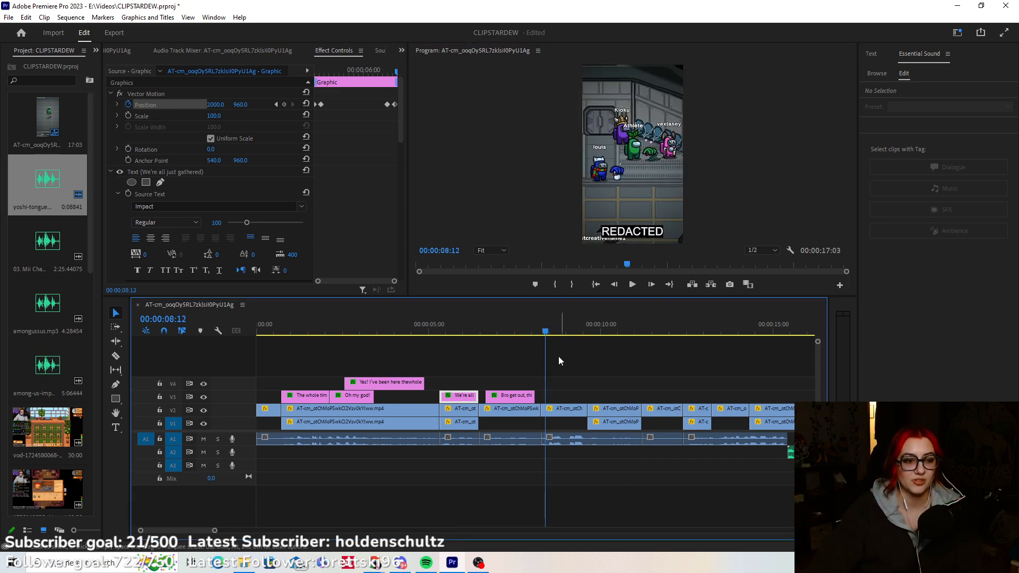
left_click(540, 332)
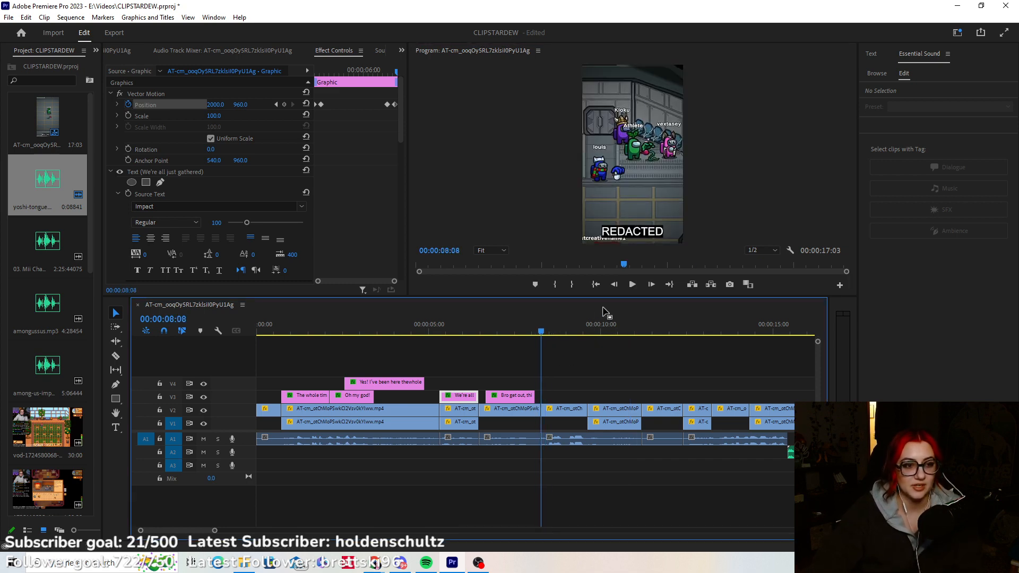
left_click(631, 285)
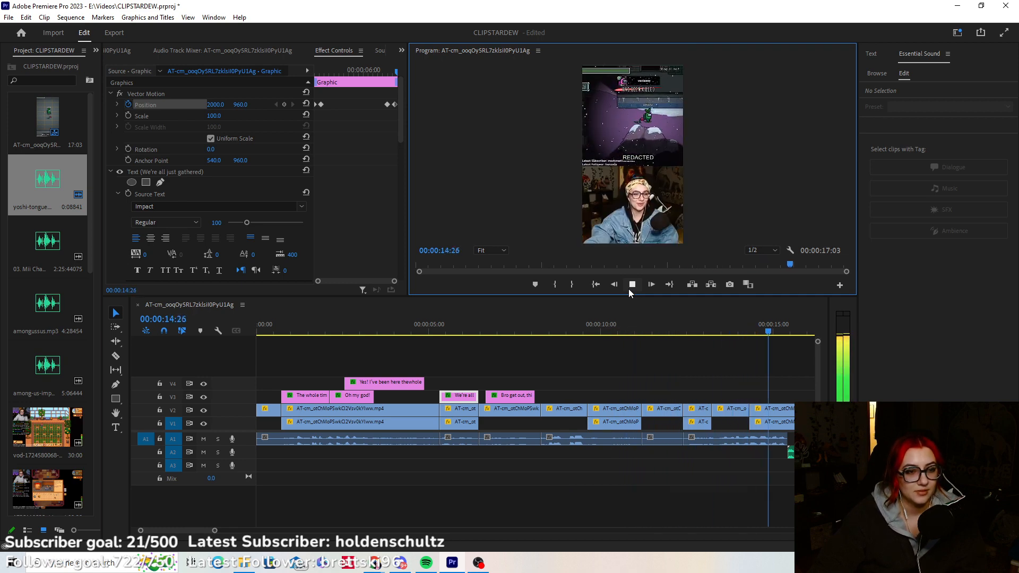
left_click(630, 286)
scroll(416, 402, "up", 5)
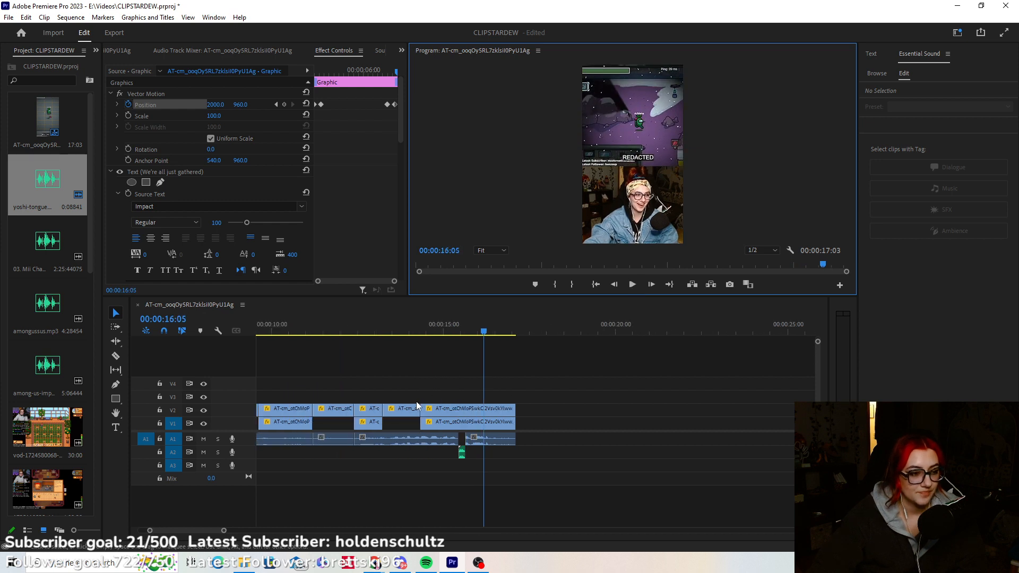
Add a caption reading "You all just got-" at 00:00:13:14, then enlarge and center it across the lower half of the frame.
left_click_drag(395, 330, 390, 331)
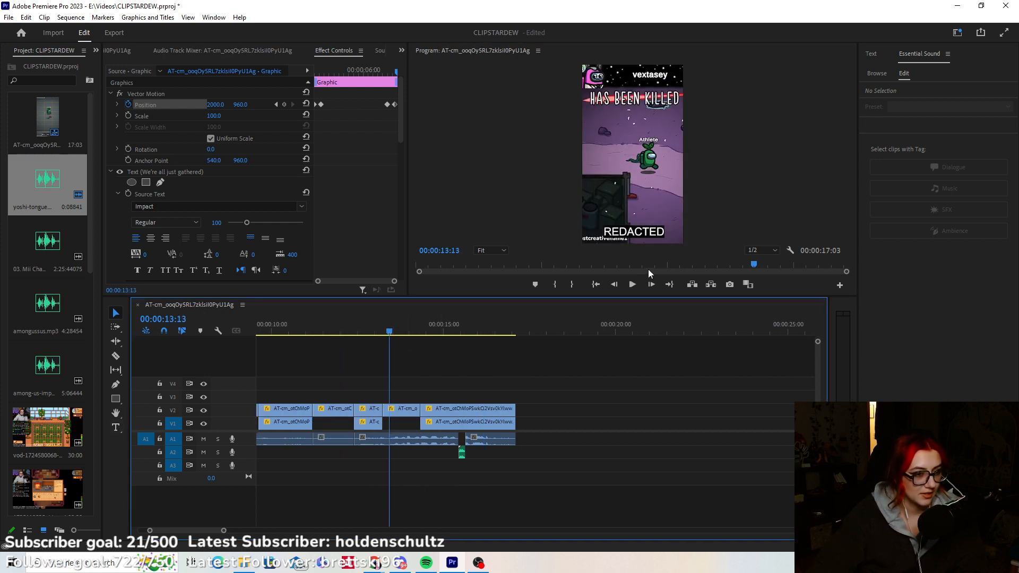
left_click(632, 285)
left_click_drag(394, 337, 390, 335)
left_click(115, 428)
left_click(605, 187)
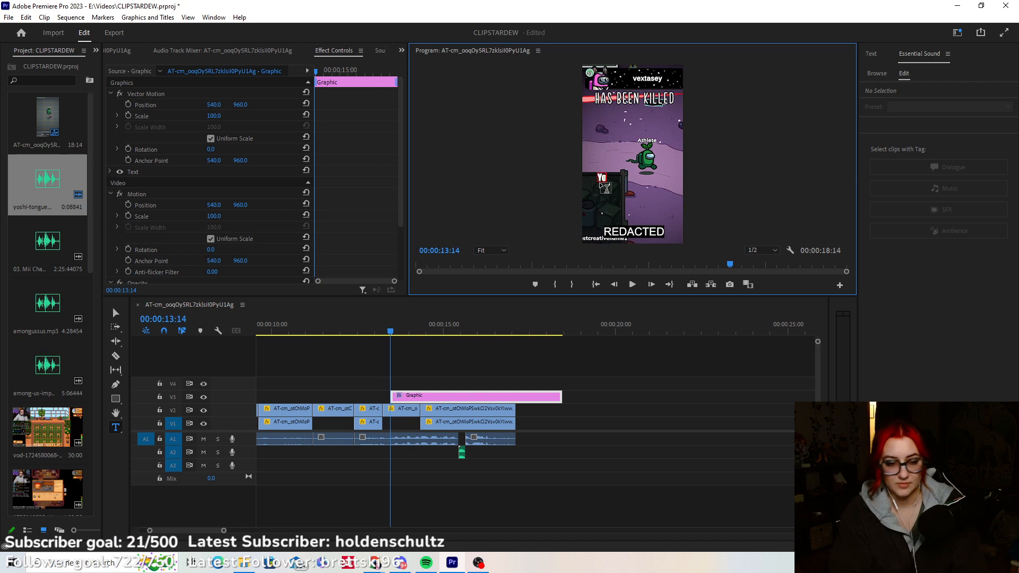
type("You sll")
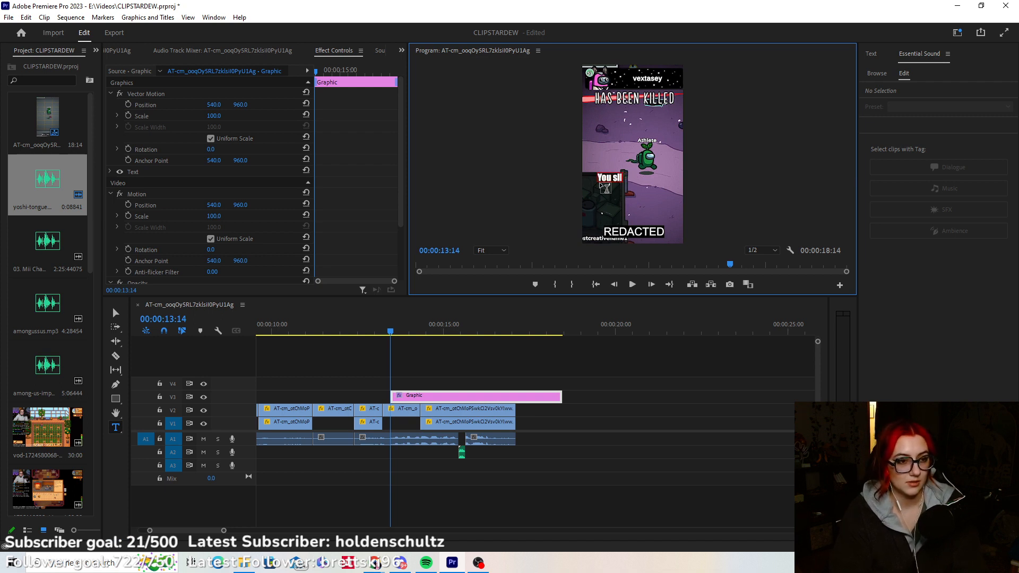
type(" ju just got")
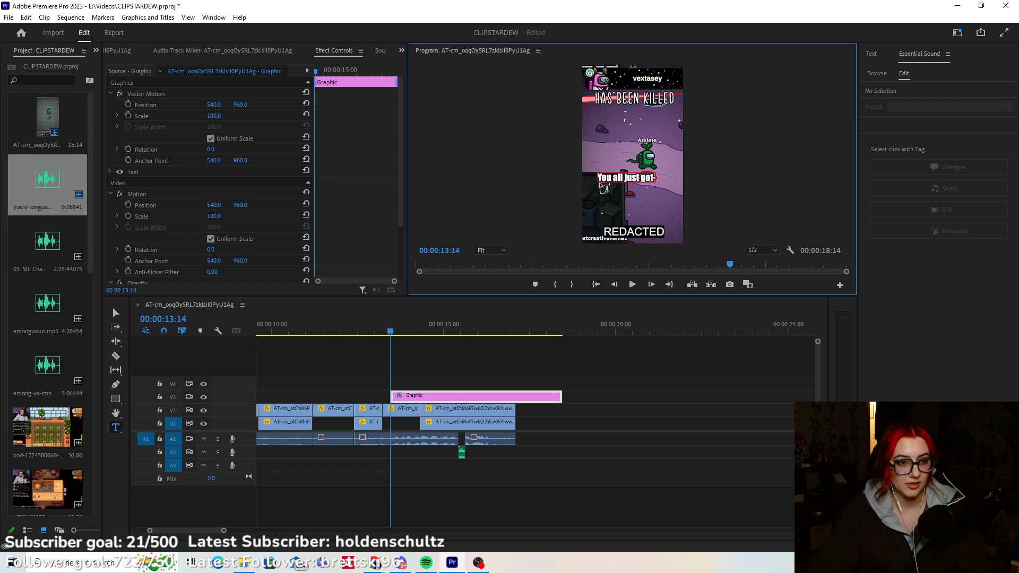
key("Escape")
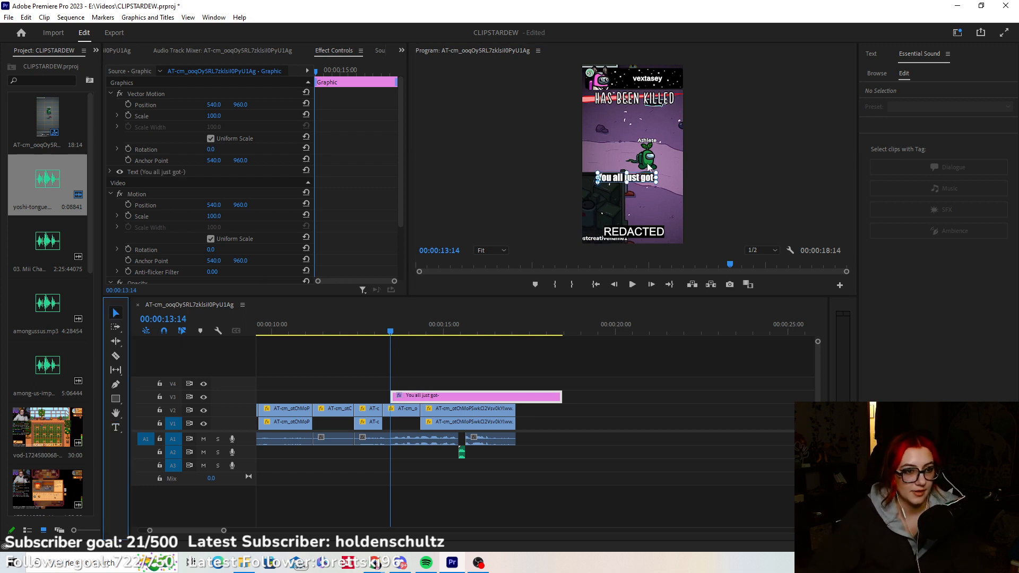
mouse_move(639, 181)
left_mouse_down()
mouse_move(669, 187)
mouse_move(653, 187)
left_mouse_up()
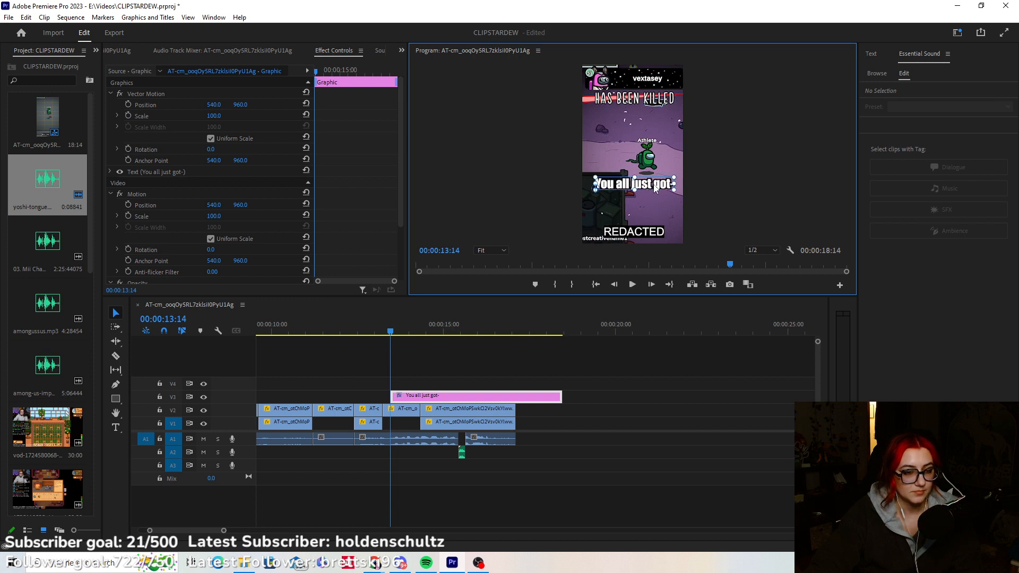
Trim the "You all just got-" caption on V3 to end with the short video clip beneath it.
left_click(632, 284)
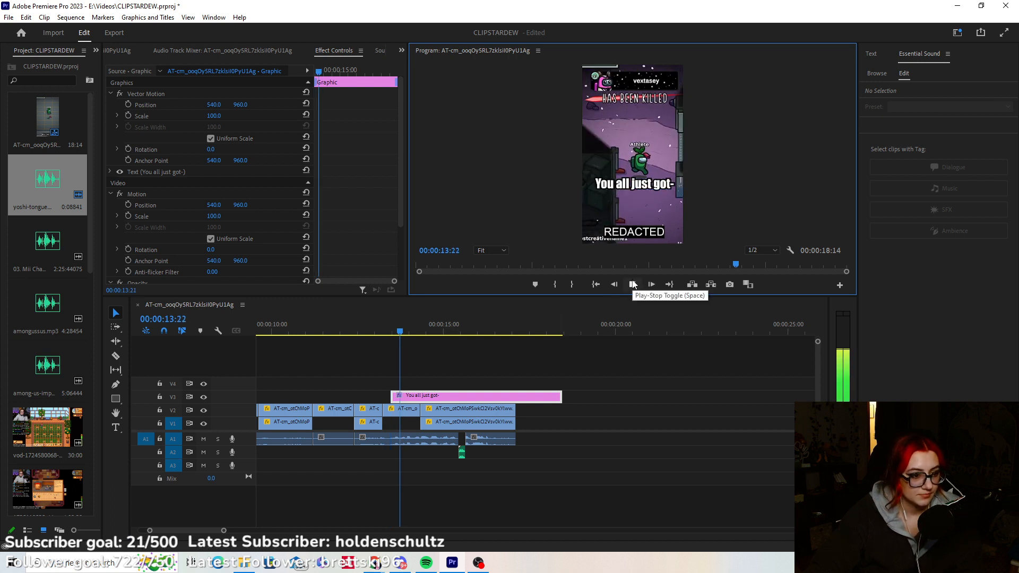
left_click(633, 284)
left_click_drag(560, 397, 419, 398)
Enable position keyframing on the "You all just got-" caption at 00:00:13:14 with a horizontal position of -500.
left_click(387, 323)
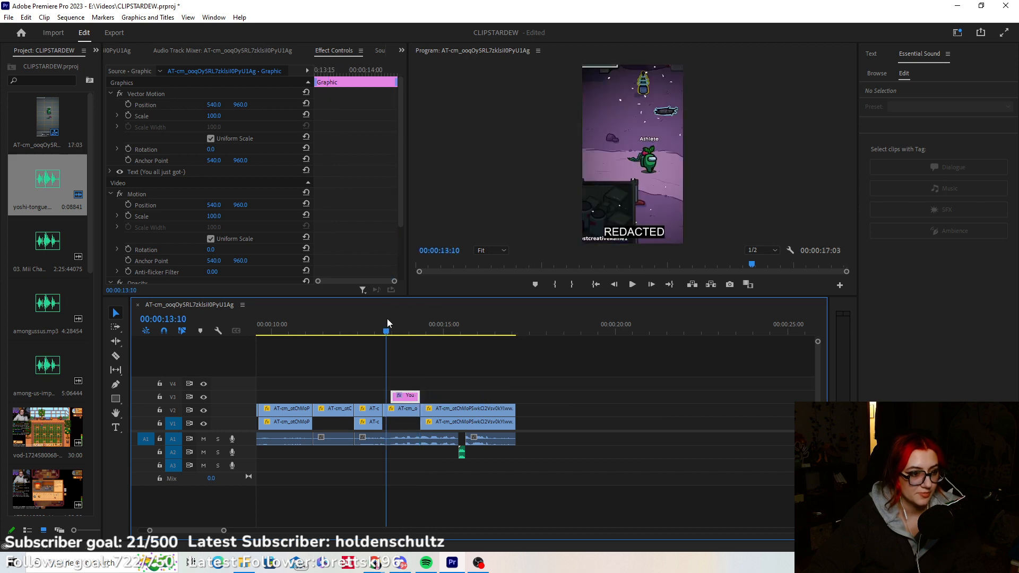
left_click(423, 394)
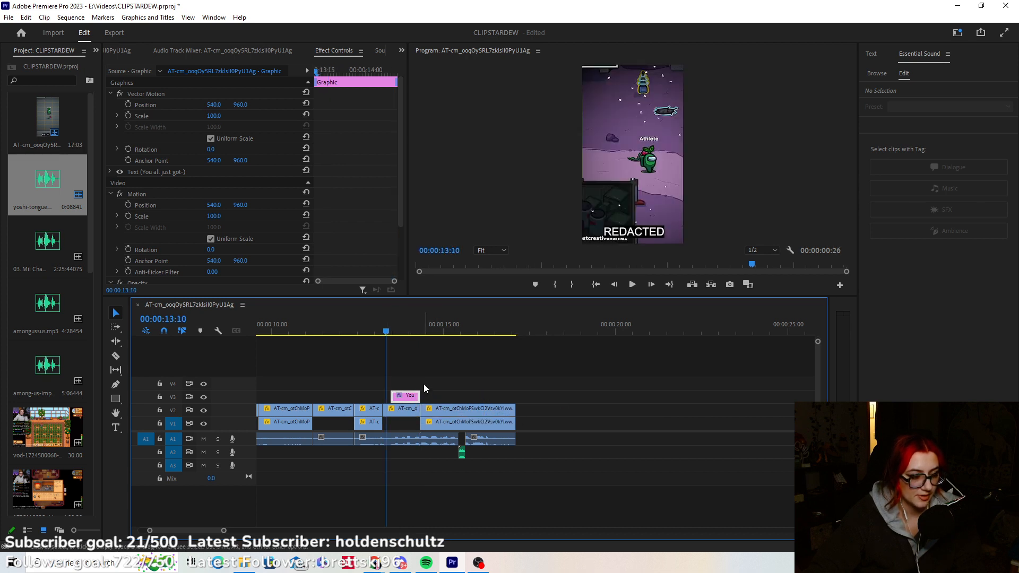
key("Right")
key("Right")
key("Right")
key("Right")
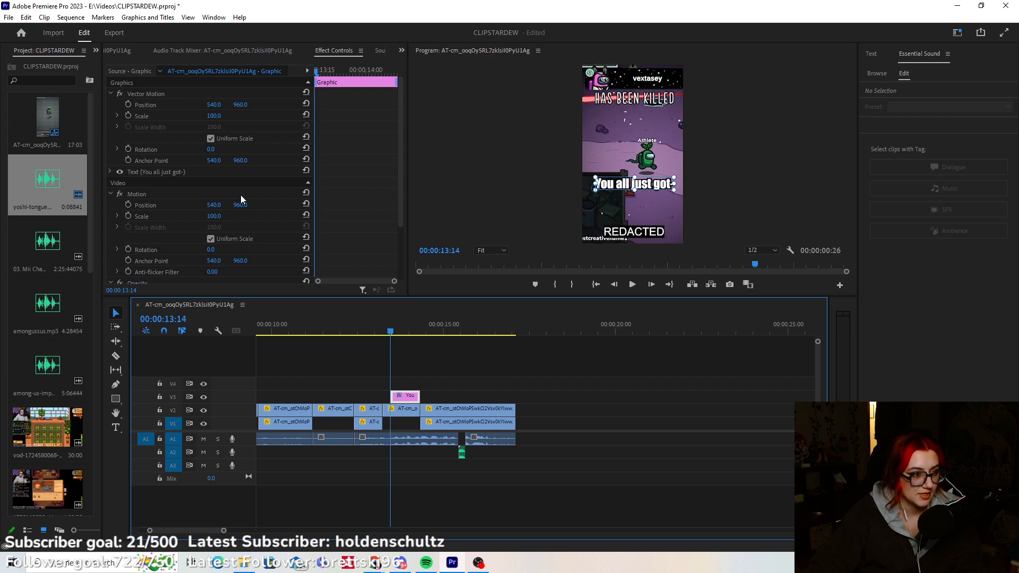
left_click(128, 105)
left_click(215, 104)
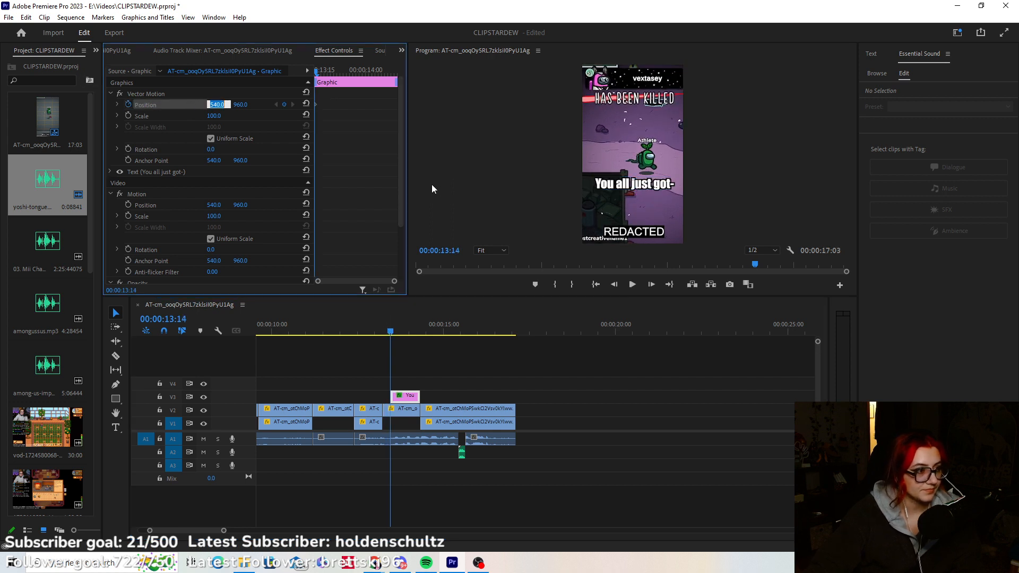
type("-500")
key("Return")
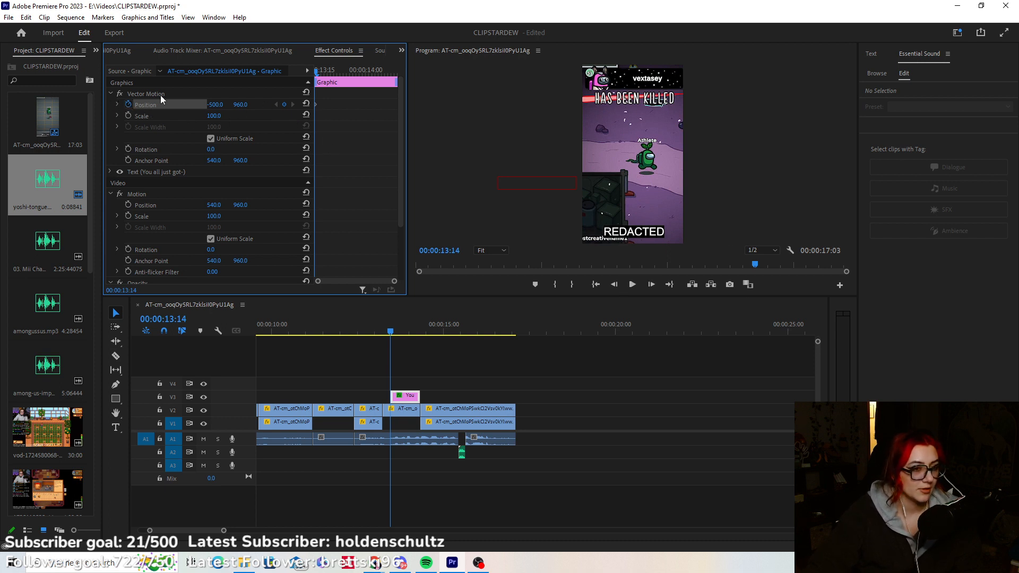
Complete the caption's slide-in with a horizontal position of 540 three frames further, at 00:00:13:17.
left_click(651, 284)
left_click(651, 285)
left_click(651, 284)
left_click(216, 105)
type("540")
key("Return")
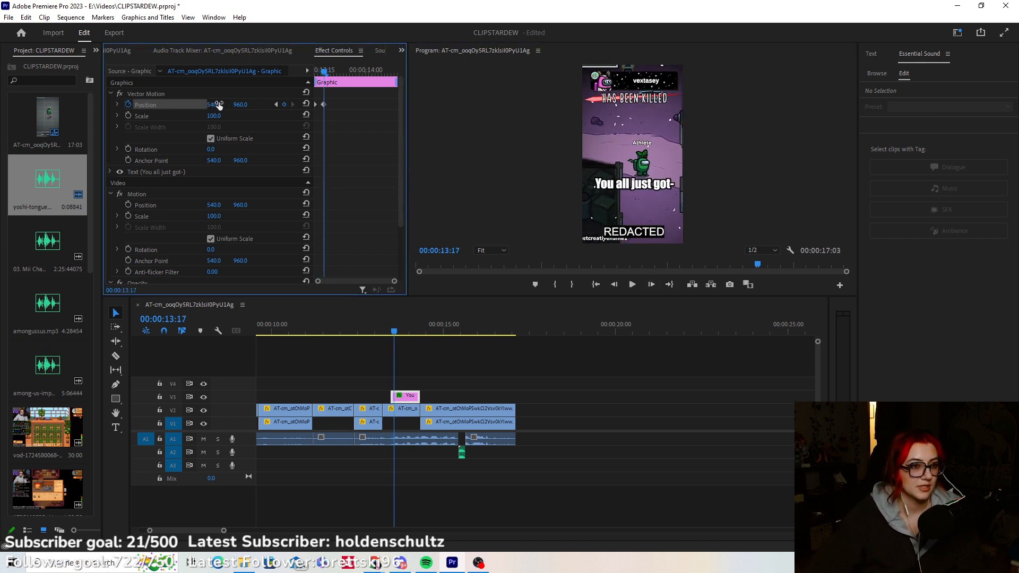
Play back from just before the "You all just got-" caption to check its slide-in and the dialogue that follows.
left_click(386, 325)
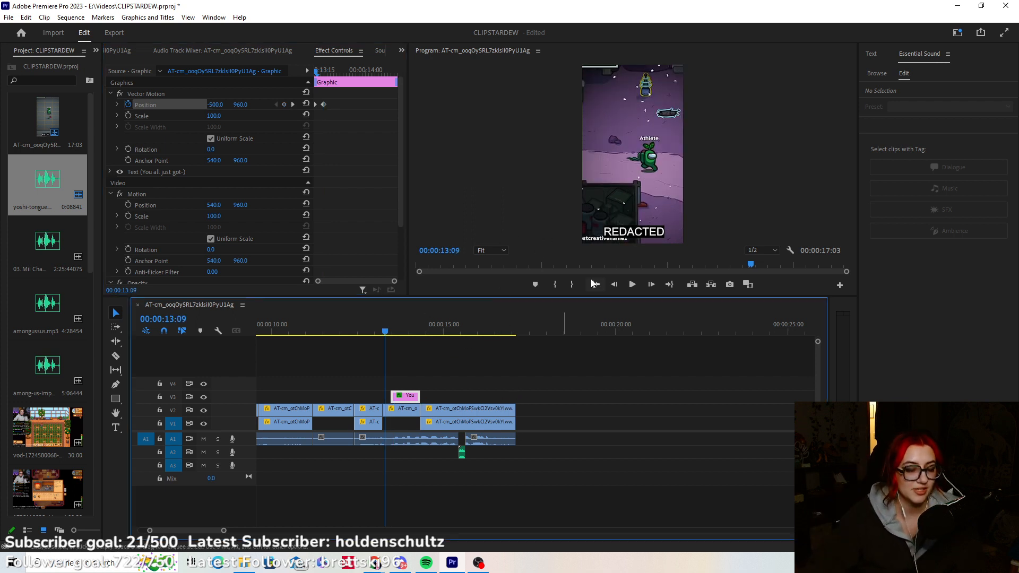
left_click(631, 285)
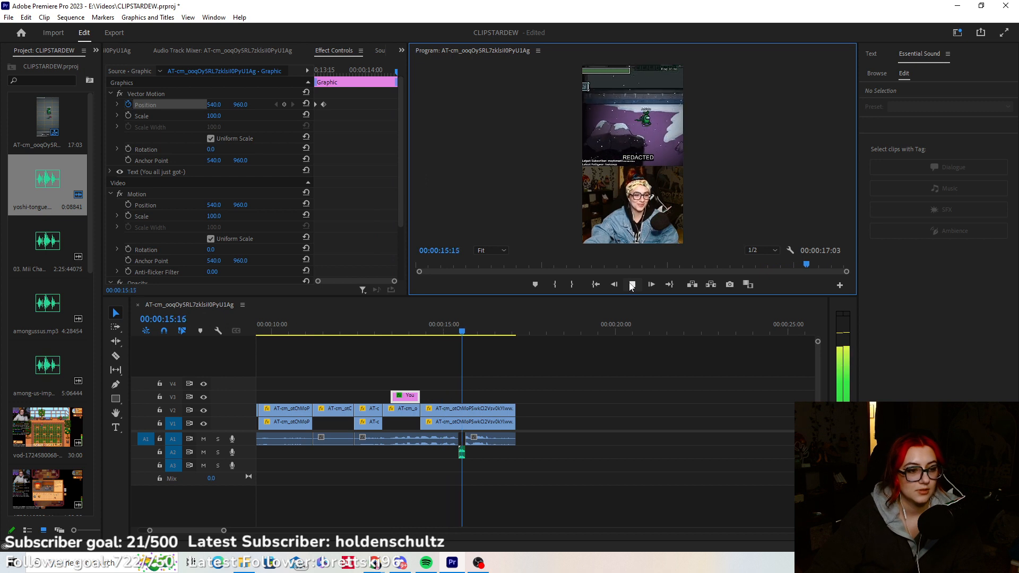
left_click(632, 285)
Add a caption reading "ALL THREE OF YOU JUST F*CKING DIED" at 00:00:14:10, where the final video clip starts.
left_click_drag(429, 329, 421, 329)
left_click(485, 374)
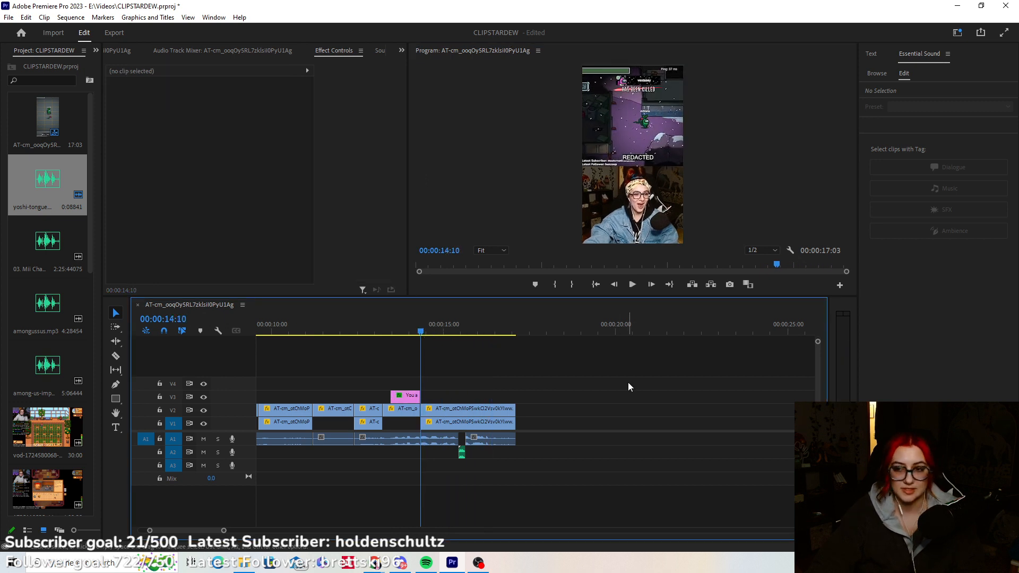
left_click(115, 428)
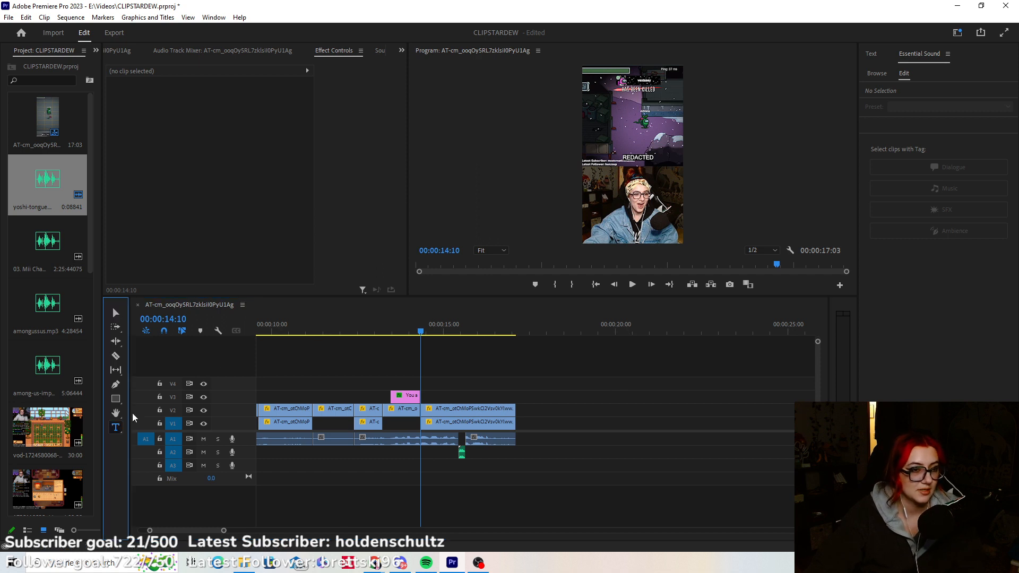
left_click(602, 154)
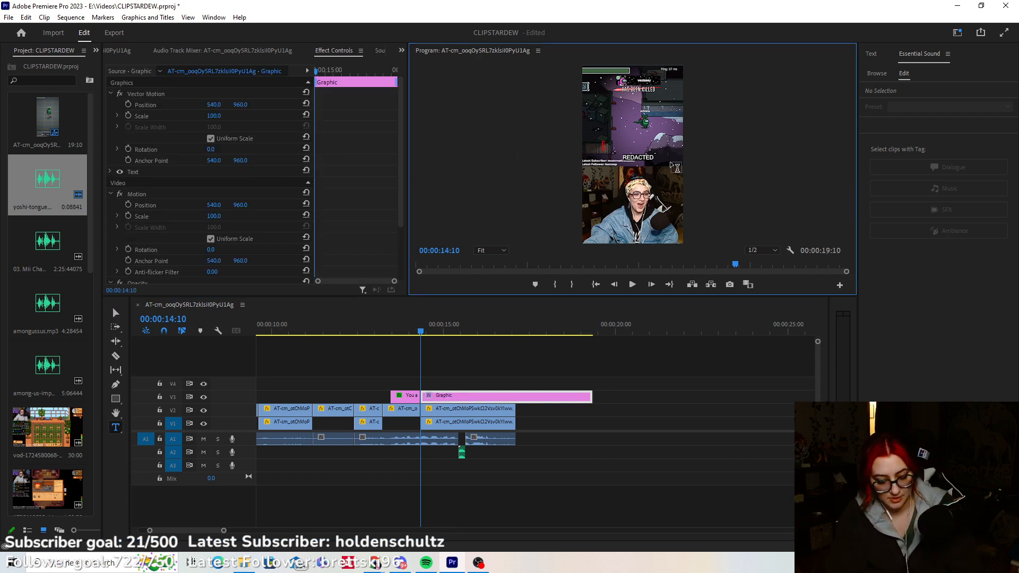
type("ALL THREE OF YOU JUST F*CK")
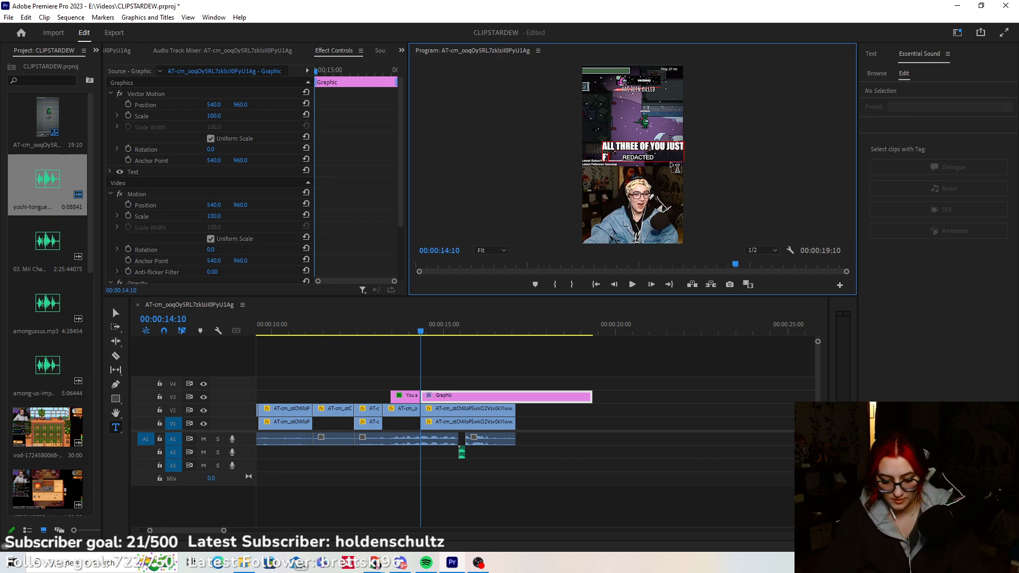
type("ING DIED")
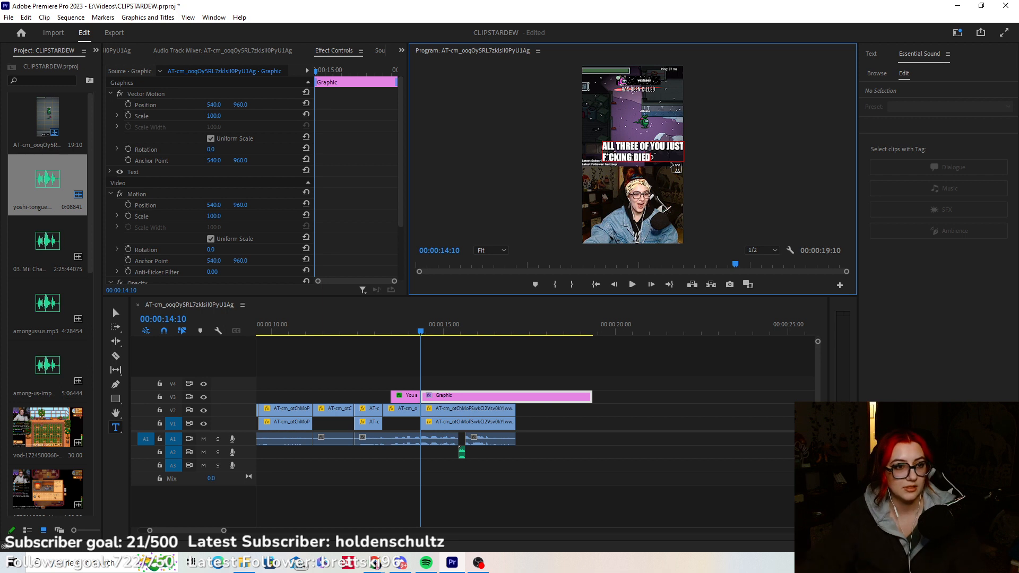
Center-align the all-caps caption's text and position it centrally across the bottom of the gameplay area, above the webcam.
left_click(112, 173)
left_click(110, 171)
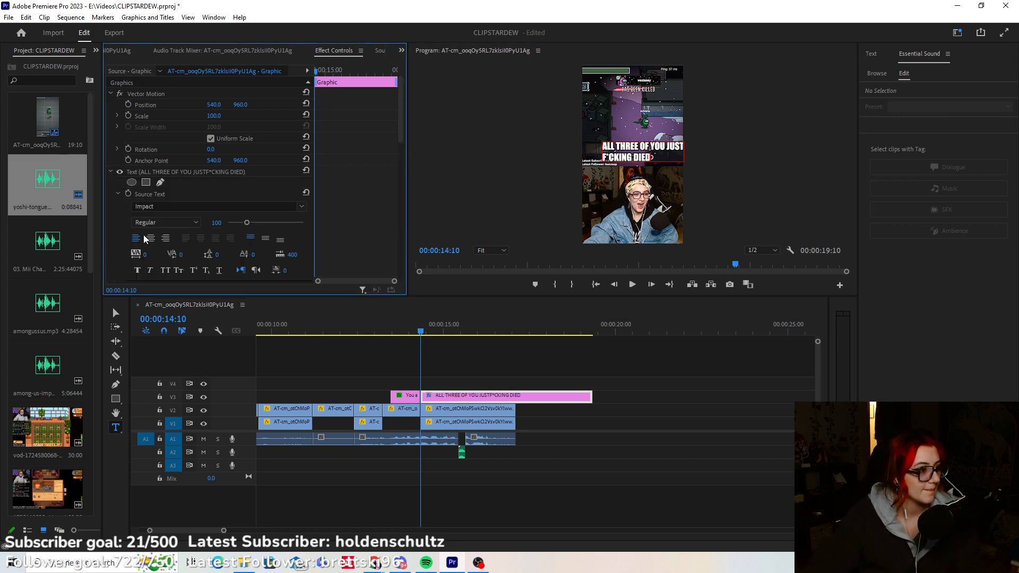
left_click(150, 237)
left_click(116, 313)
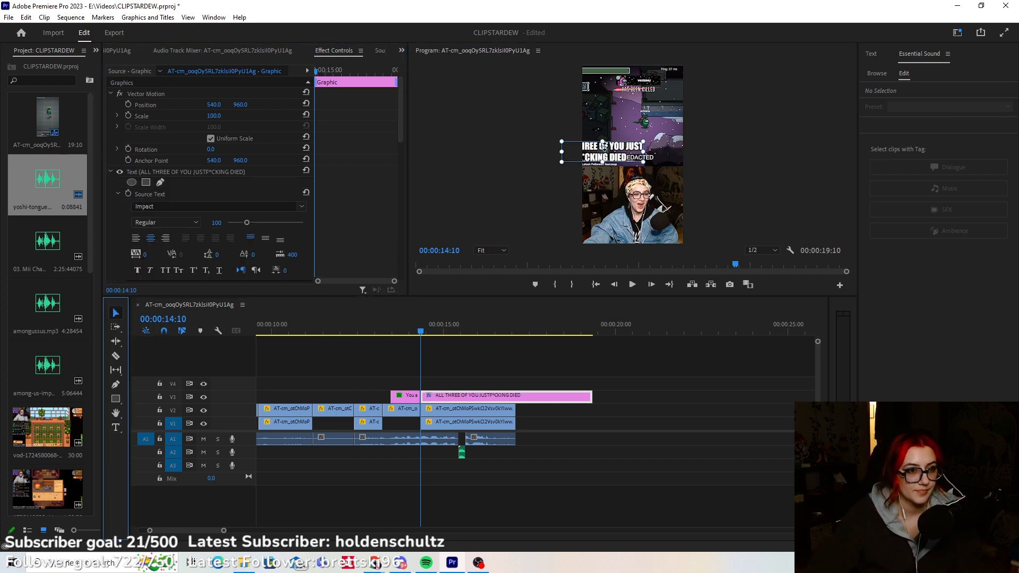
left_click_drag(626, 153, 657, 149)
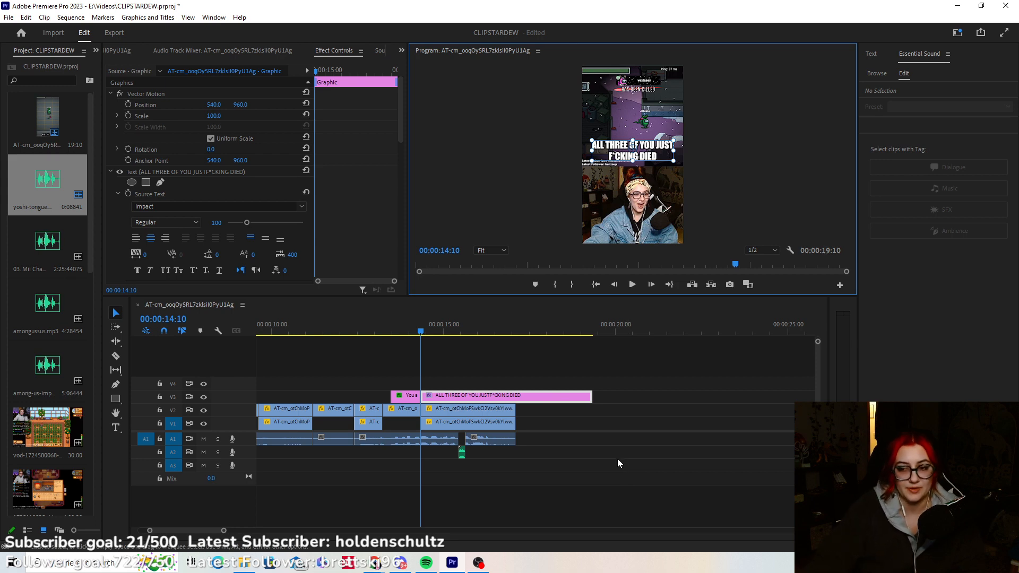
Trim the all-caps caption to end around 00:00:16:07 and keyframe its slide-in: horizontal position -500 at 00:00:14:10 and 540 at 00:00:14:13.
left_click_drag(591, 396, 483, 445)
left_click(128, 105)
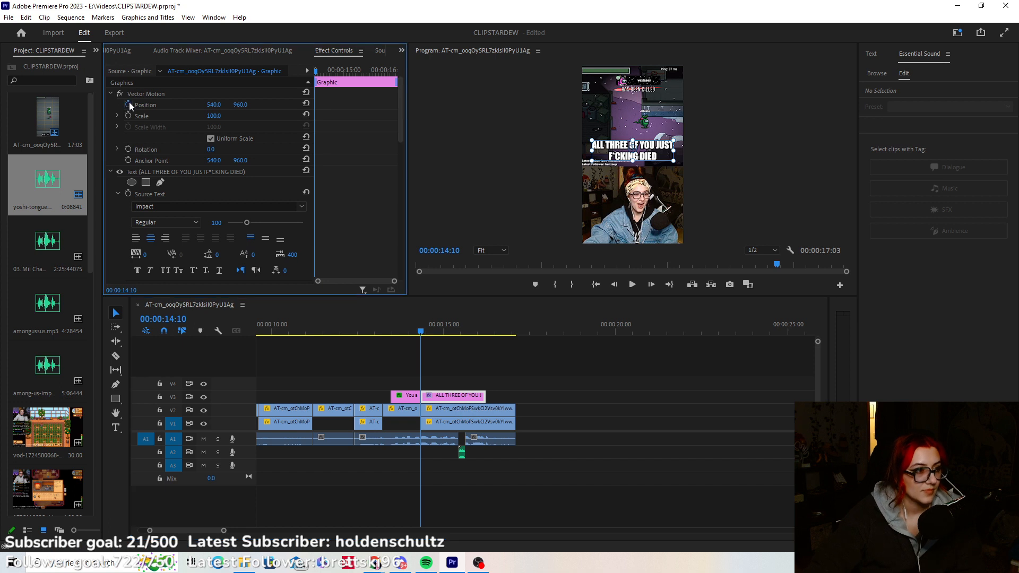
left_click(215, 105)
type("-500")
key("Return")
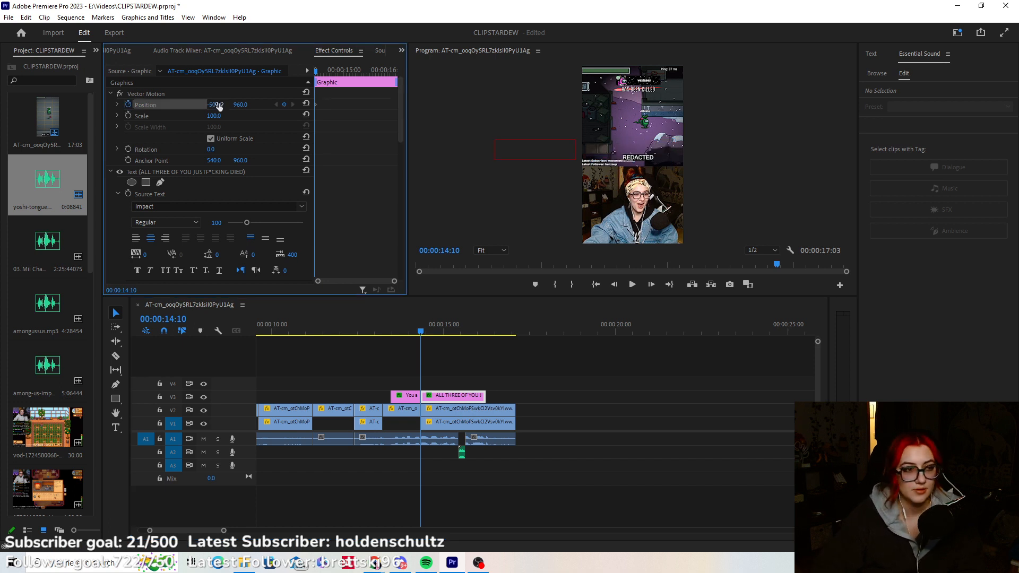
left_click(650, 284)
left_click(651, 285)
left_click(651, 284)
left_click(218, 104)
type("540")
key("Return")
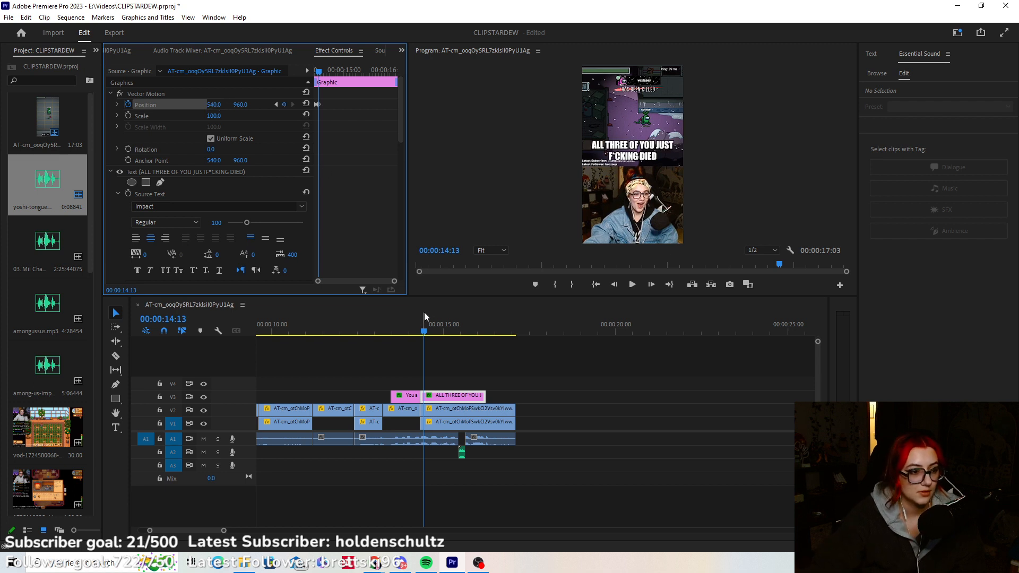
Keyframe the all-caps caption's slide-out: hold its position three frames before the end and set horizontal position 2000 at 00:00:16:07.
left_click_drag(422, 330, 481, 332)
left_click(284, 104)
left_click(651, 285)
left_click(651, 285)
left_click(651, 284)
left_click(216, 104)
type("2000")
key("Return")
Play the whole sequence from the beginning to review all captions, then return to the start.
left_click(596, 285)
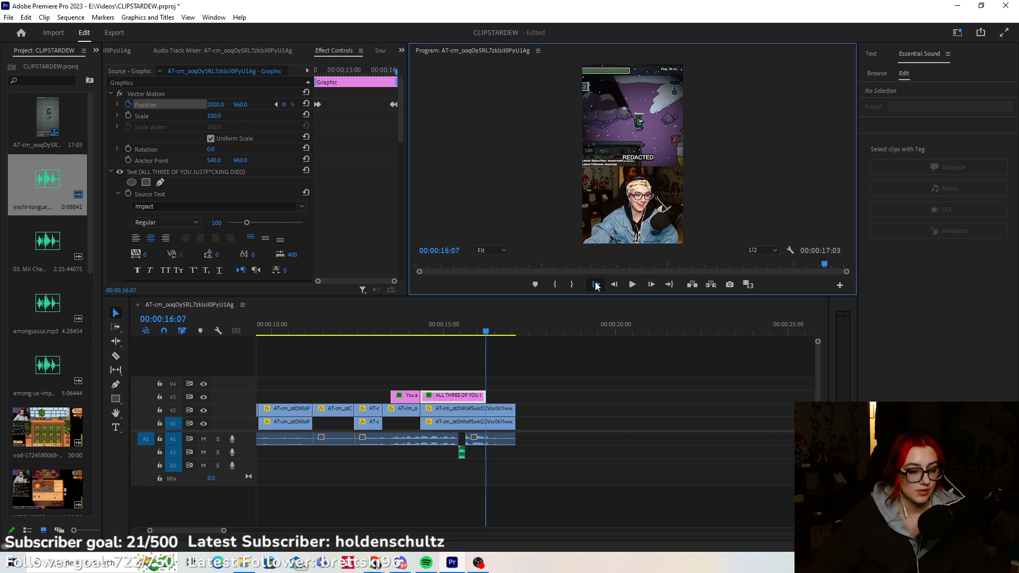
left_click(595, 285)
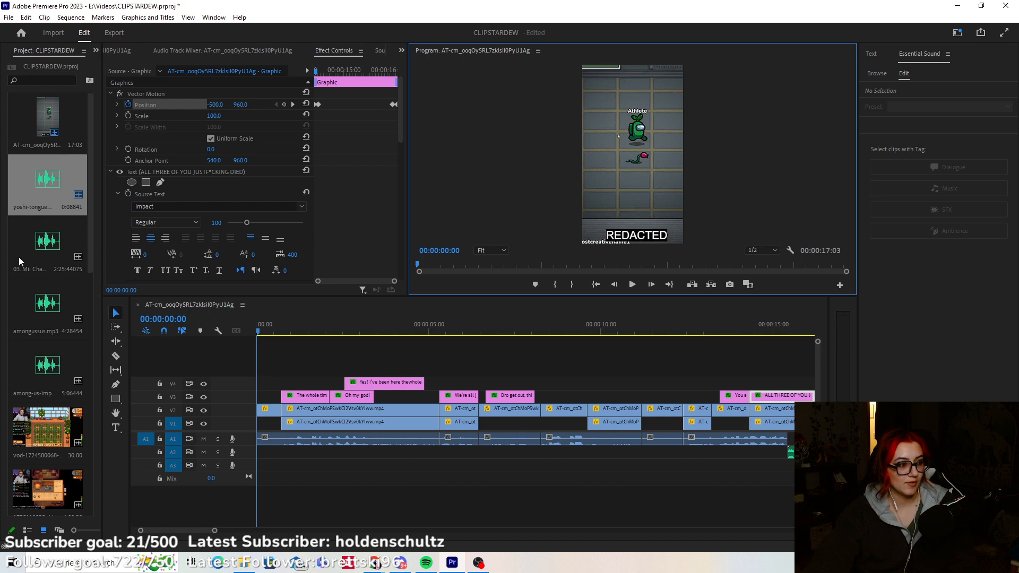
left_click(634, 287)
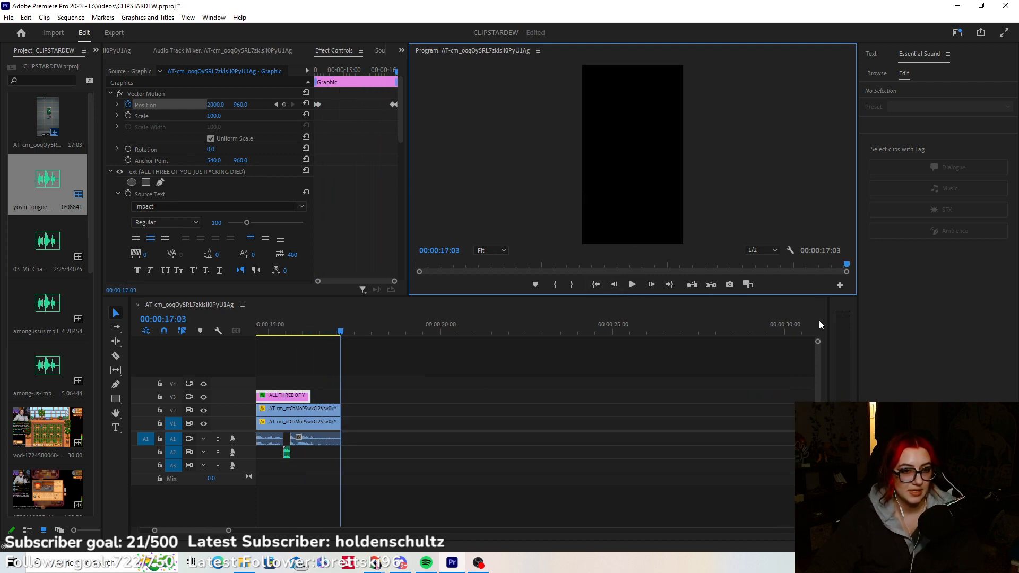
left_click(596, 285)
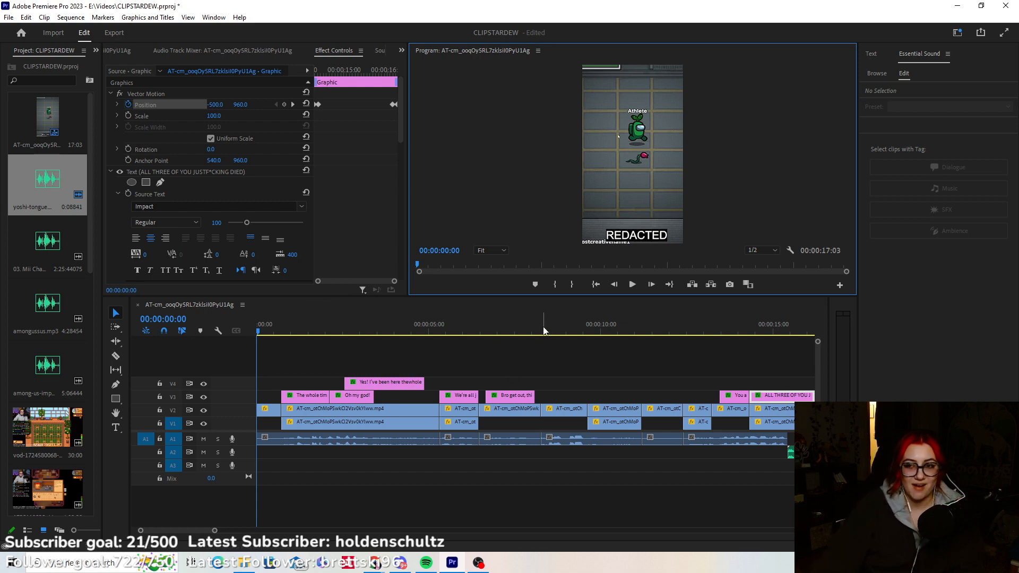
Switch to the browser window showing the channel analytics in YouTube Studio.
left_click(375, 563)
left_click(304, 514)
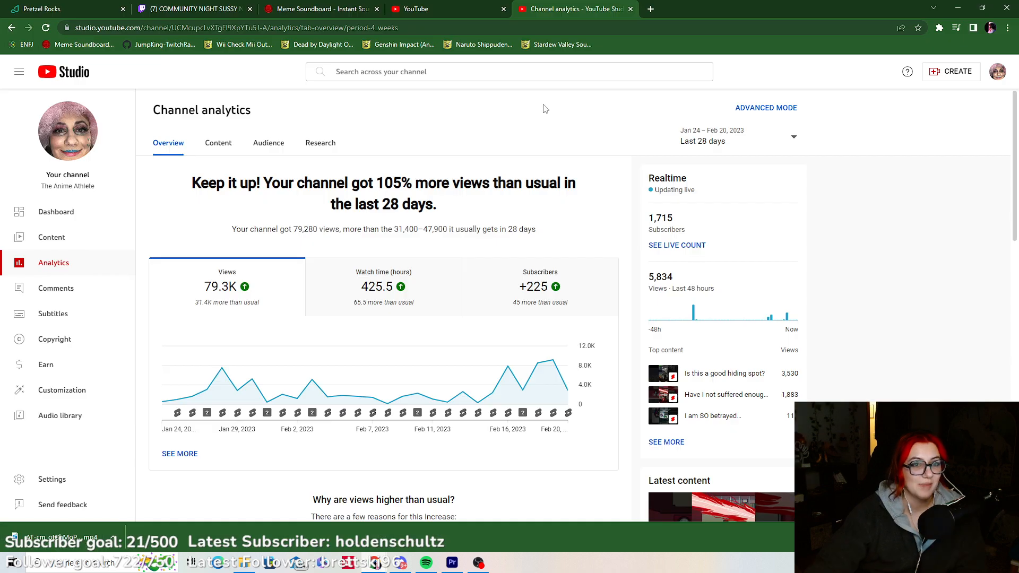
left_click(957, 72)
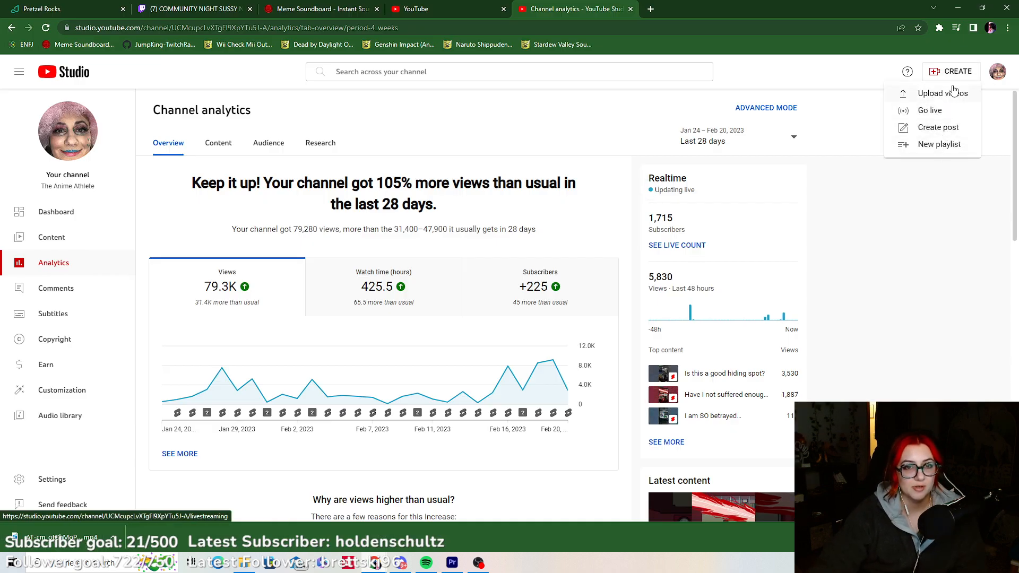
left_click(946, 99)
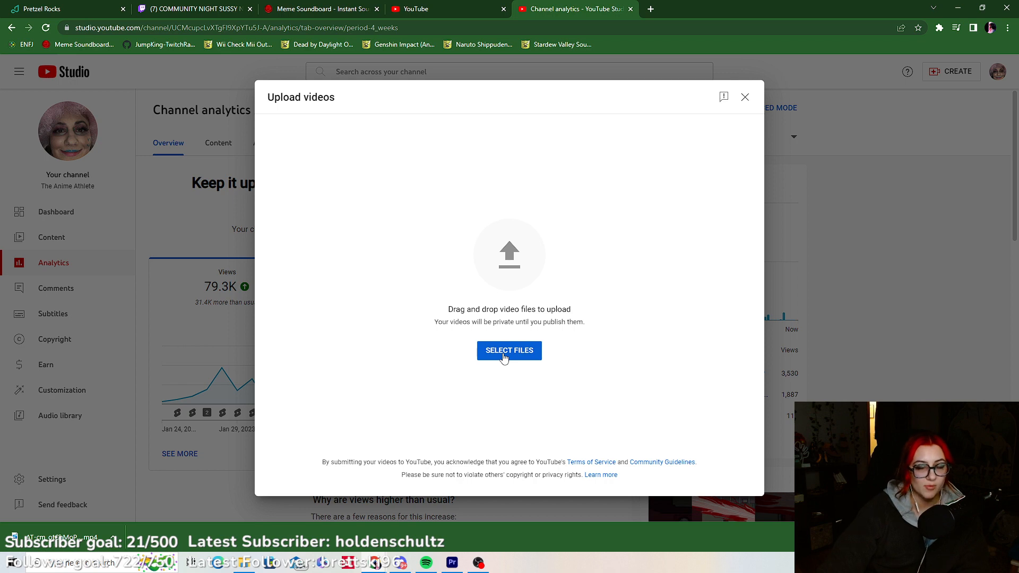
left_click(745, 97)
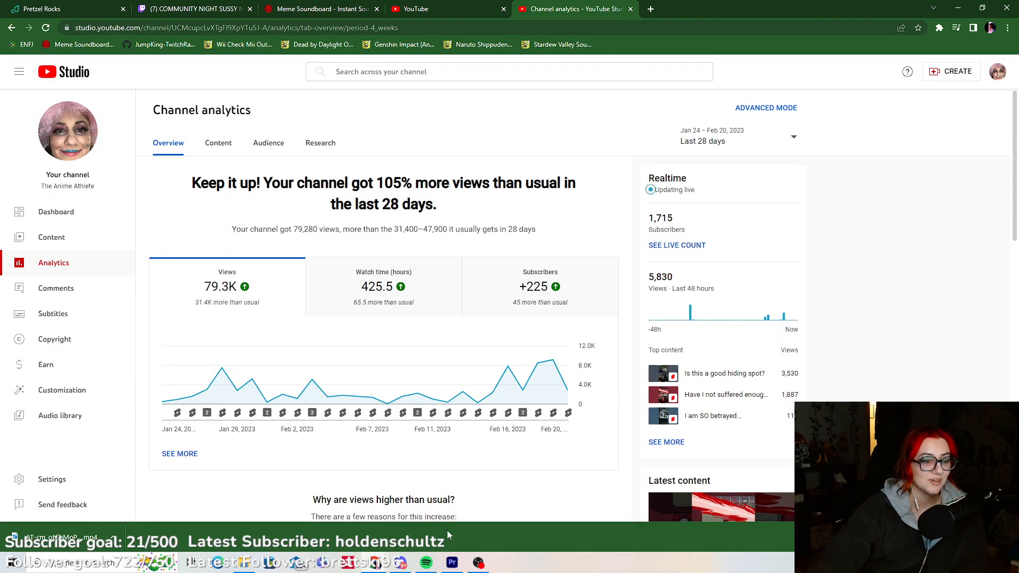
Open Google Drive in a new tab and browse the videos in the TikTok folder inside The Anime Athlete.
left_click(650, 9)
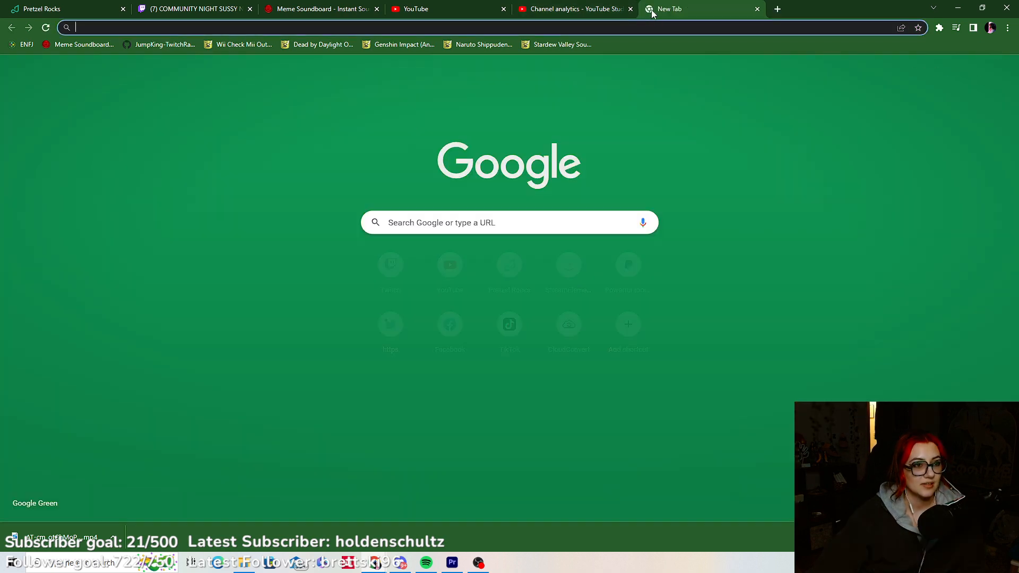
left_click(975, 71)
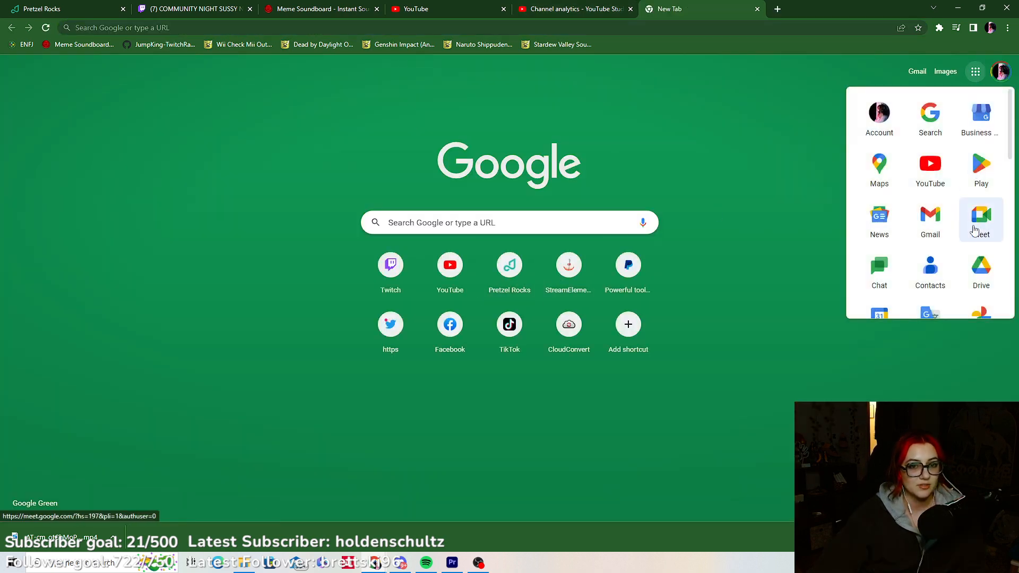
left_click(981, 278)
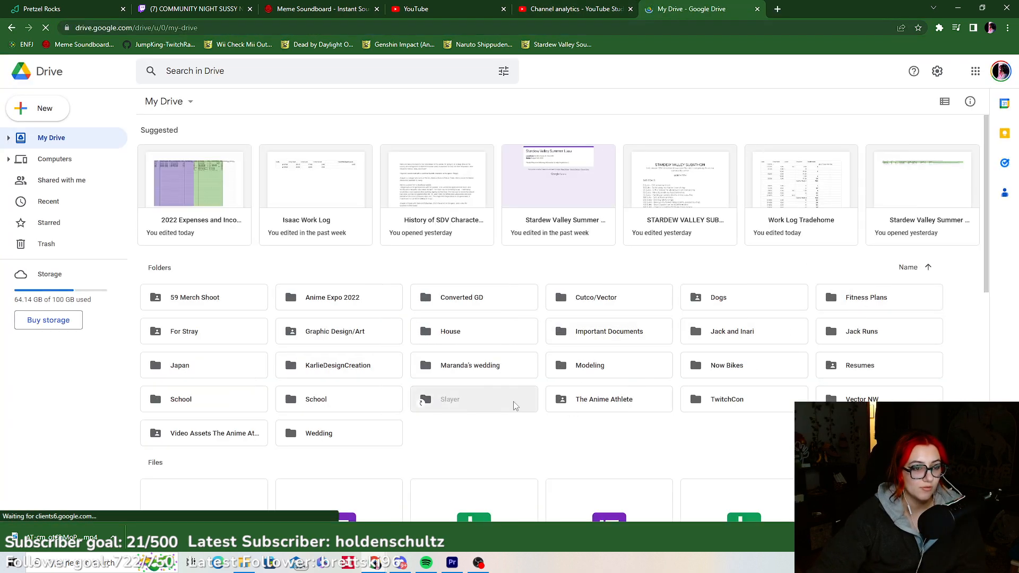
double_click(609, 403)
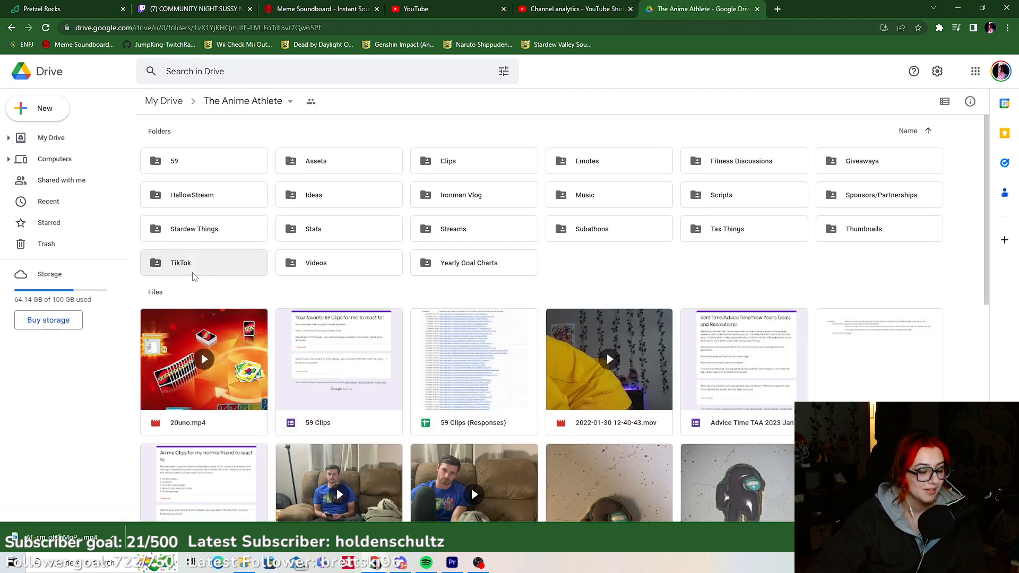
double_click(192, 273)
scroll(471, 249, "down", 10)
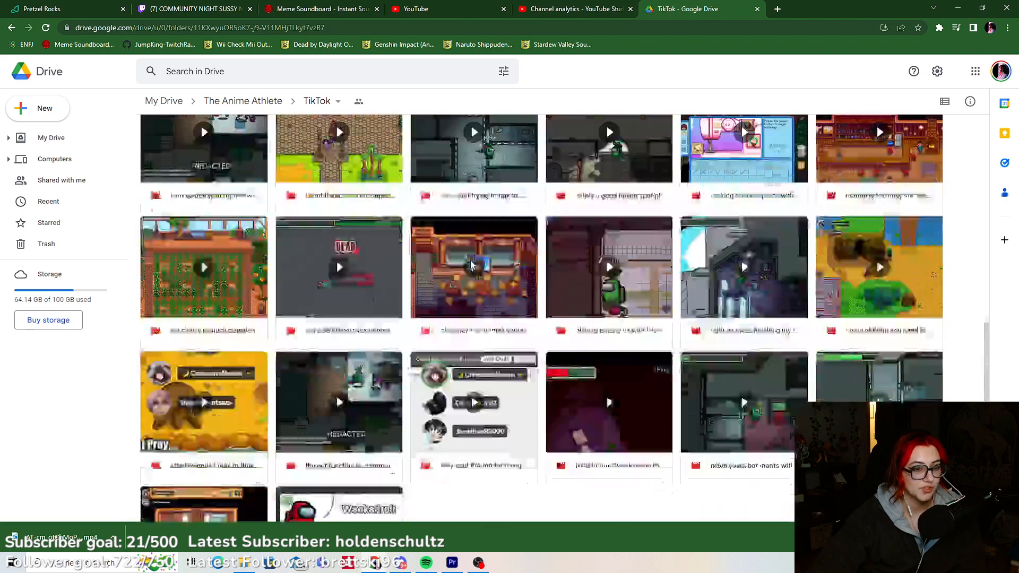
scroll(455, 381, "up", 10)
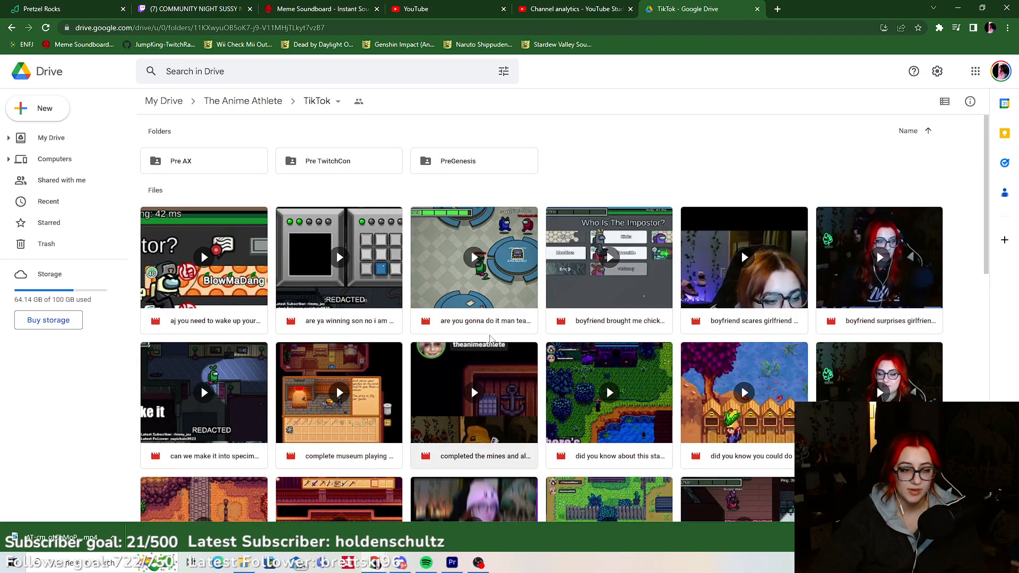
scroll(438, 296, "down", 10)
scroll(431, 309, "up", 10)
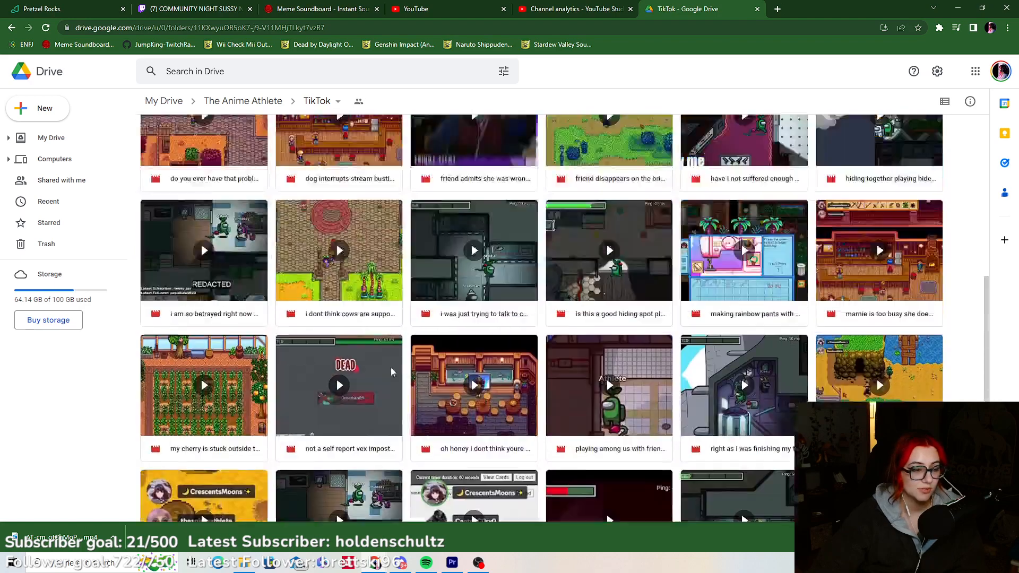
Look through the Pre AX, Pre TwitchCon and PreGenesis subfolders, then the videos in the TikTok folder again.
double_click(212, 163)
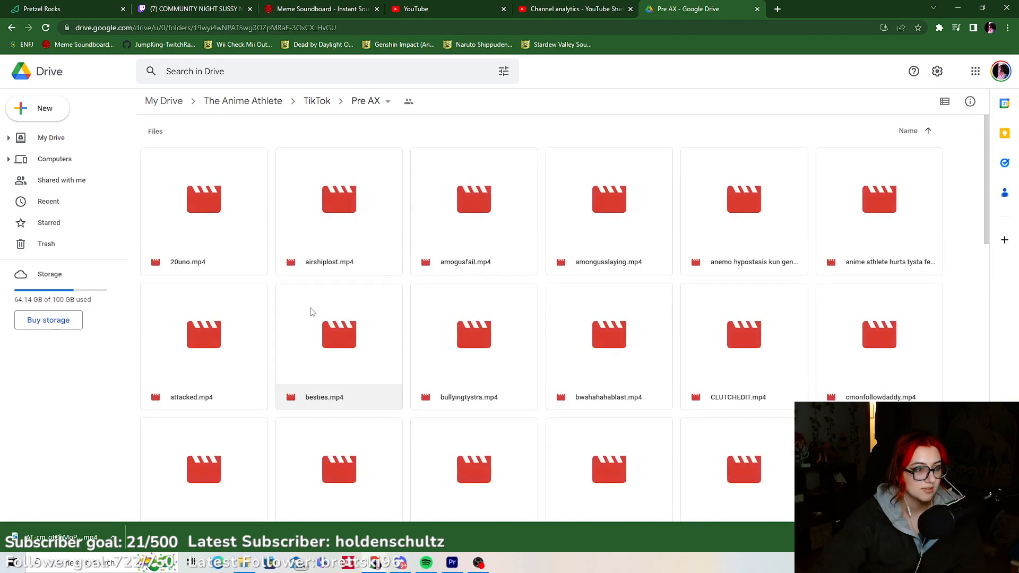
scroll(308, 310, "down", 5)
scroll(305, 304, "down", 5)
scroll(296, 274, "up", 7)
left_click(317, 101)
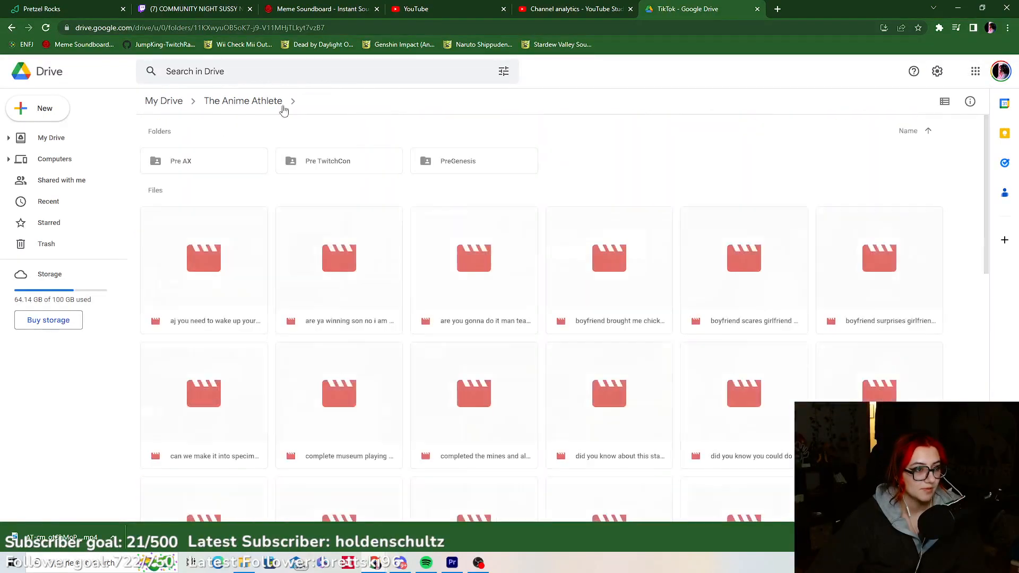
left_click(329, 168)
double_click(329, 169)
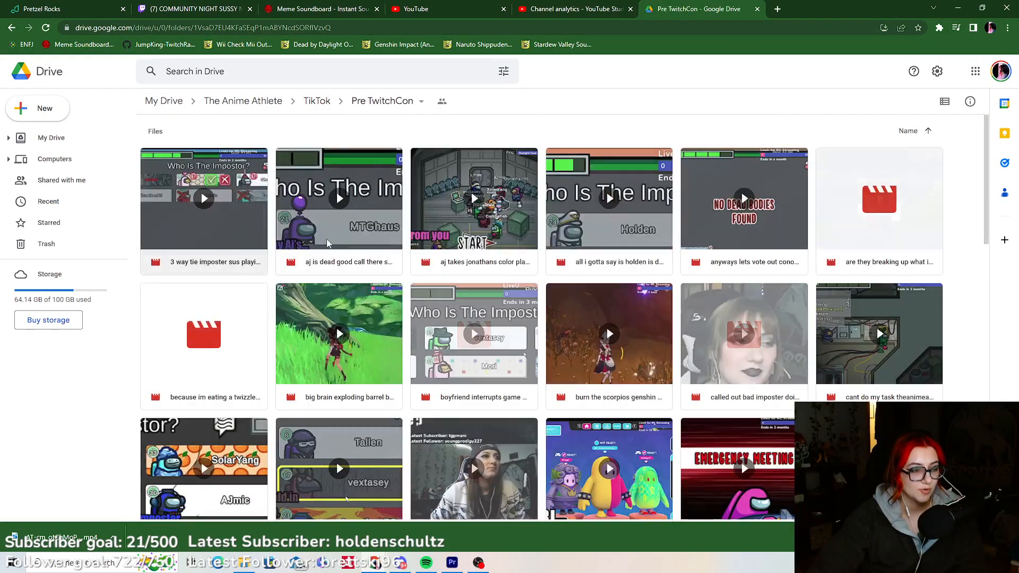
left_click(316, 102)
double_click(459, 161)
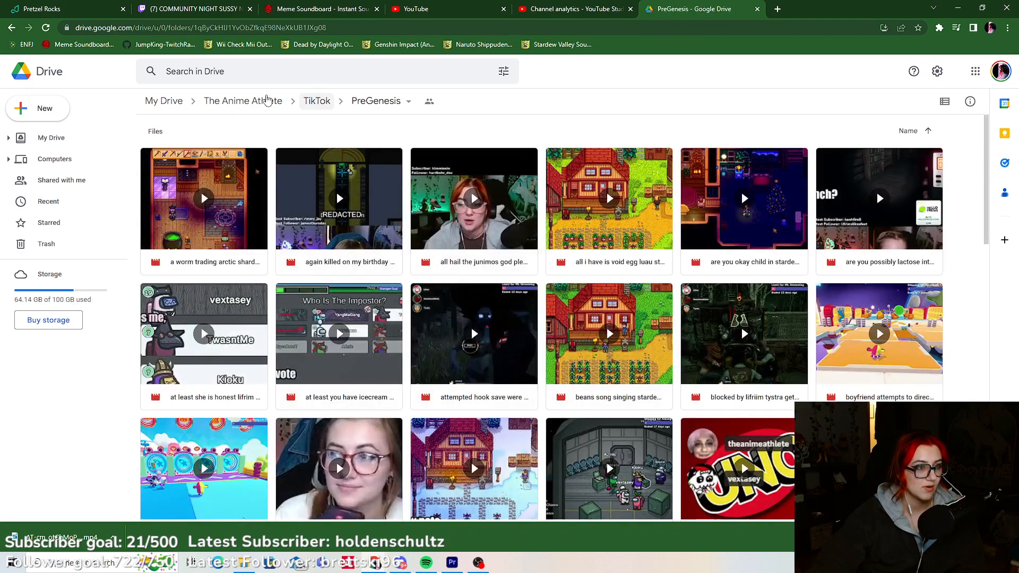
left_click(317, 101)
scroll(492, 186, "down", 10)
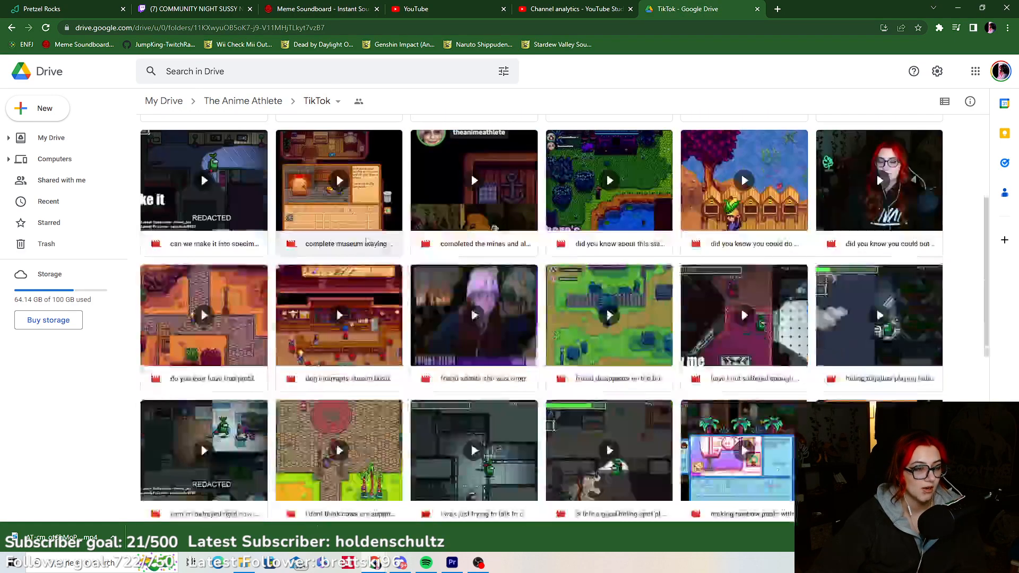
scroll(409, 375, "up", 10)
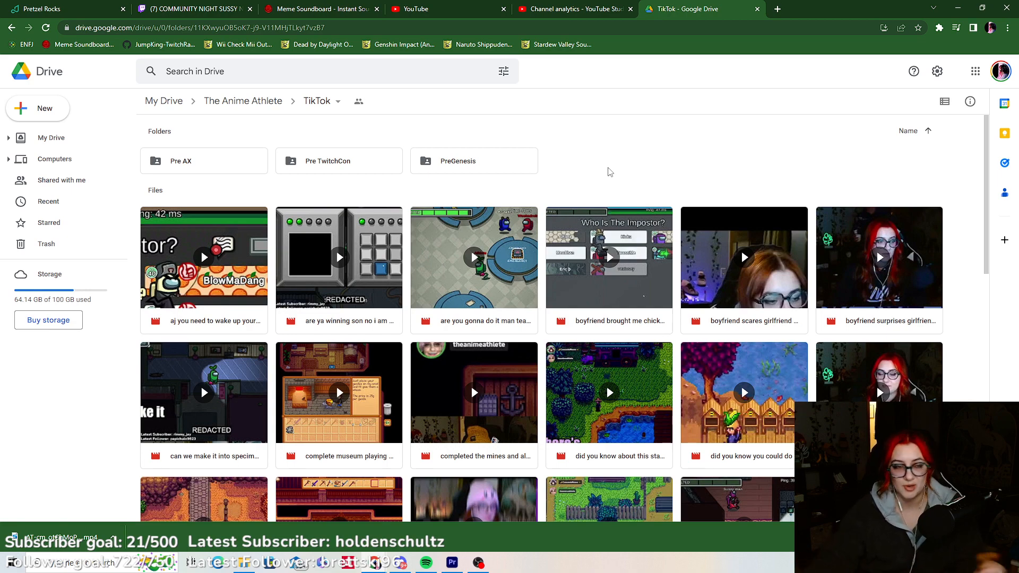
Switch to Premiere Pro and open the media export settings for the sequence, leaving the format at H.264.
left_click(452, 562)
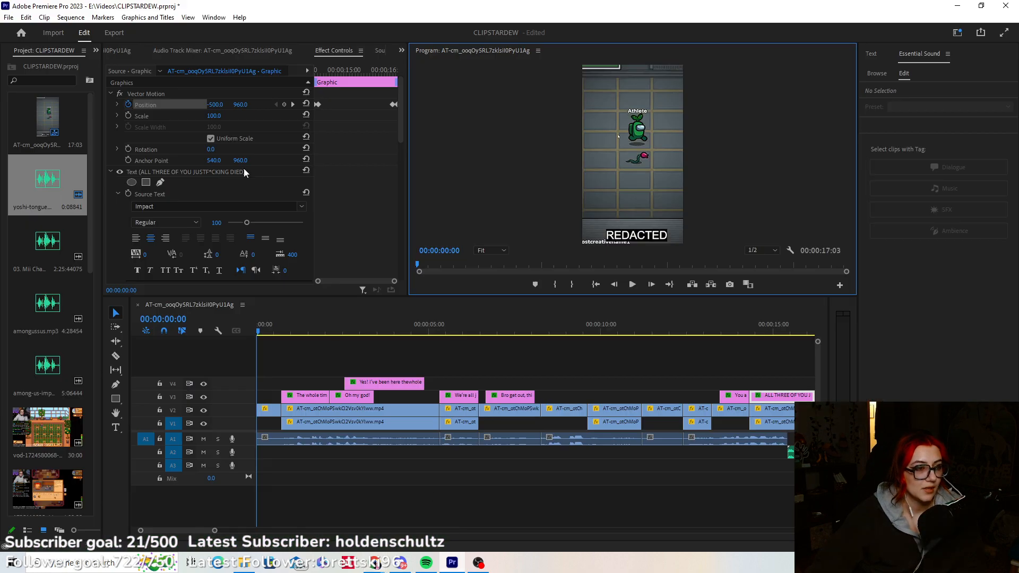
left_click(9, 17)
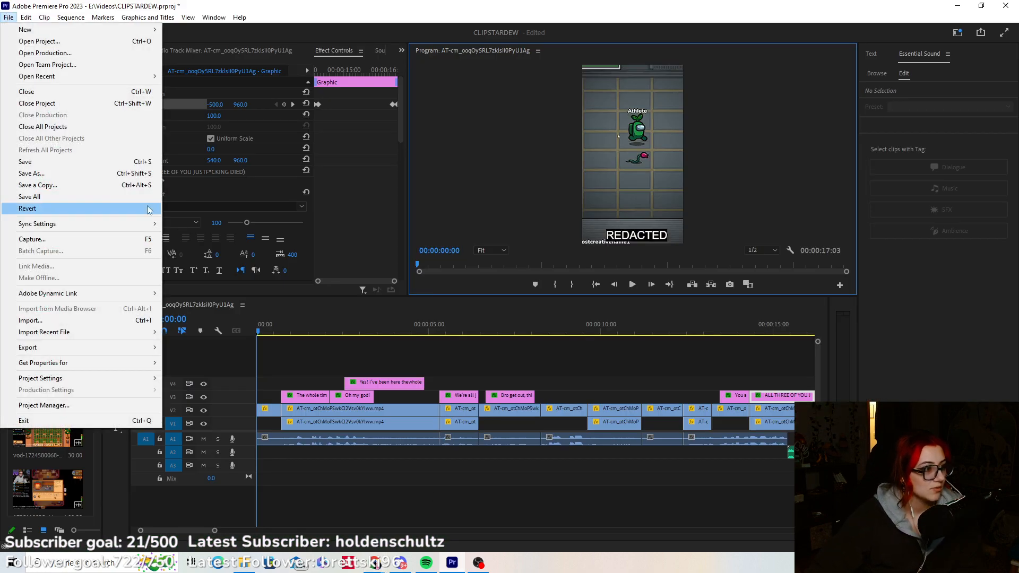
mouse_move(115, 347)
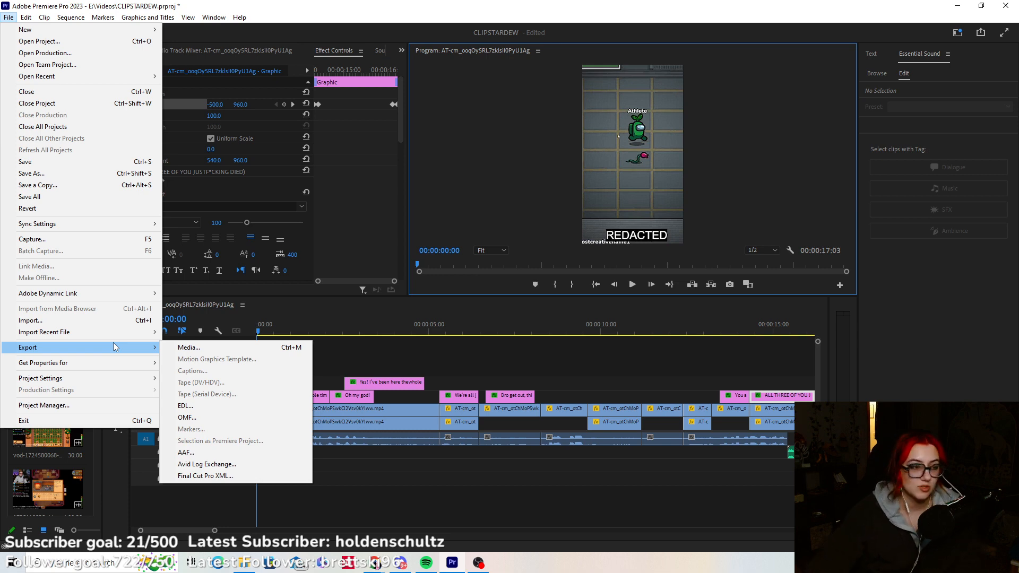
left_click(186, 348)
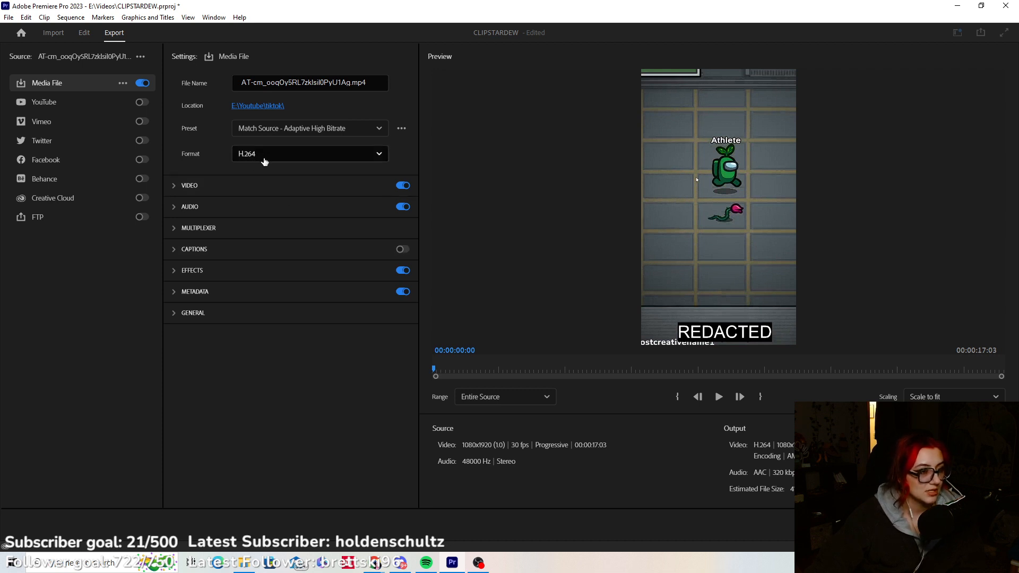
left_click(264, 161)
left_click(265, 162)
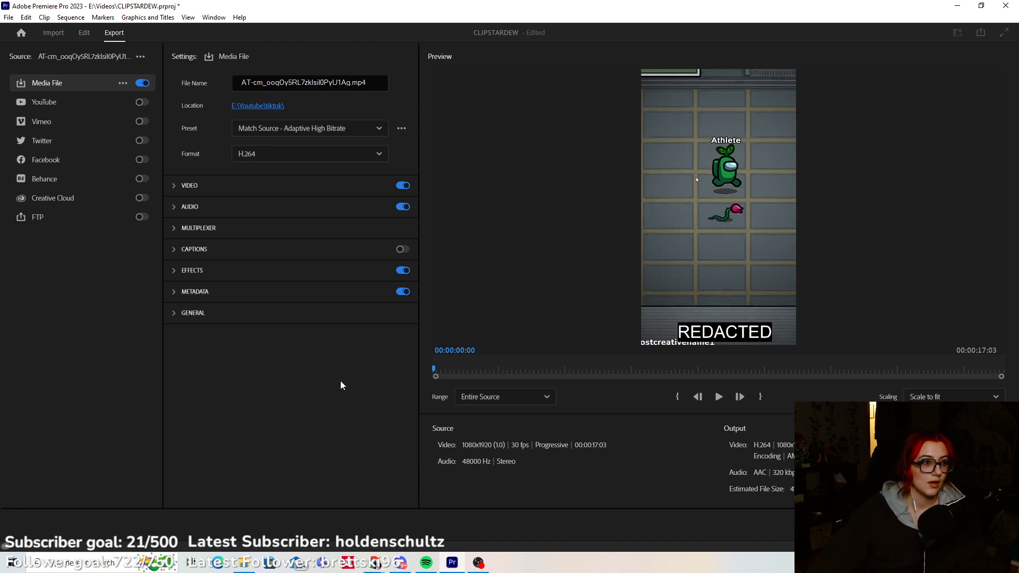
Clear the suggested file name of the export.
left_click_drag(372, 83, 205, 90)
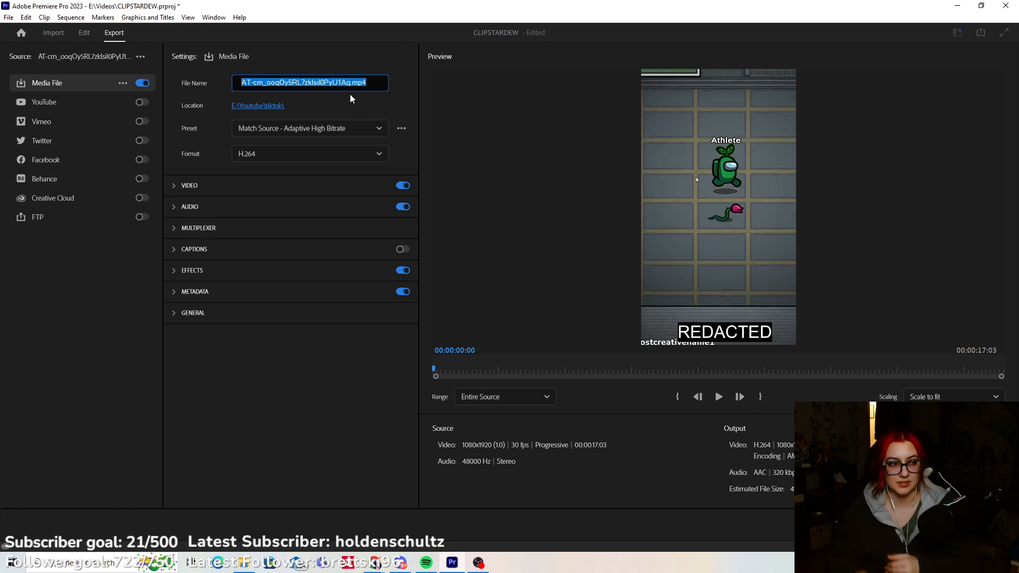
type("PLAYING")
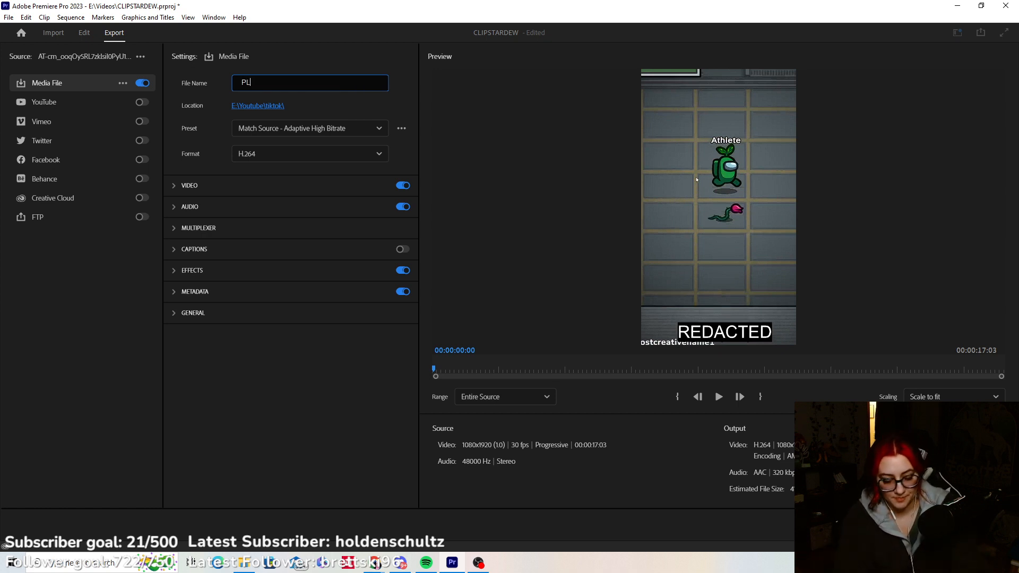
key("BackSpace")
key("BackSpace")
key("BackSpace")
key("BackSpace")
key("BackSpace")
key("BackSpace")
key("BackSpace")
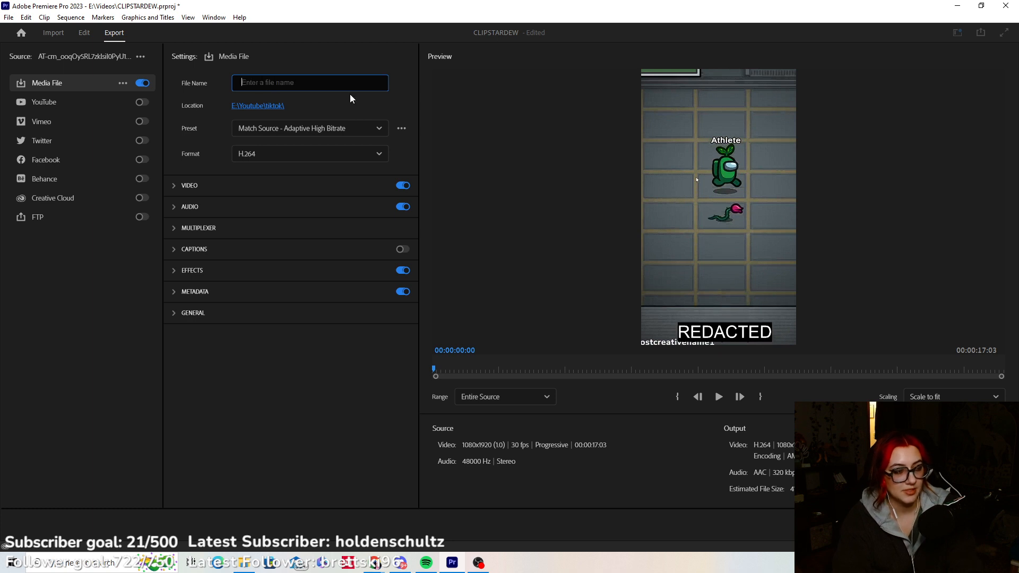
Name the export file "getting caught at launch pad playing hide and seek among us with friends imposter kill theanimeathlete".
type("getting caught")
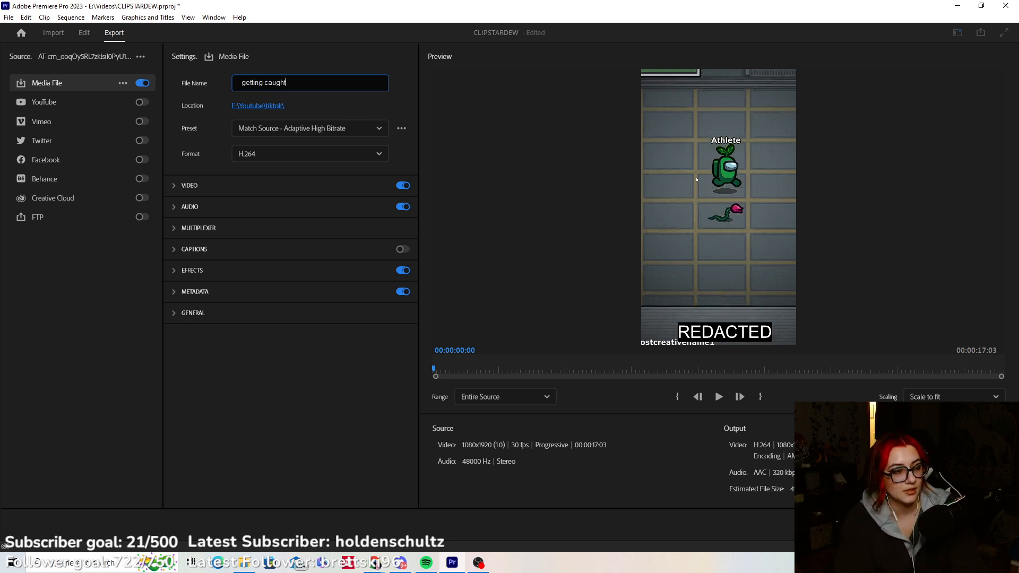
type(" at launch pad playing hide a")
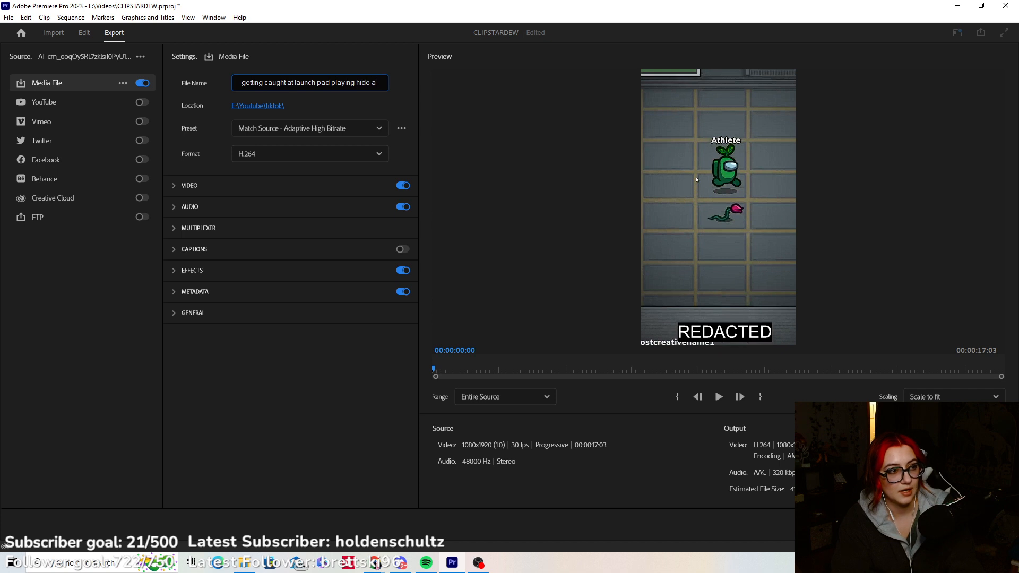
type("nd seek among us with")
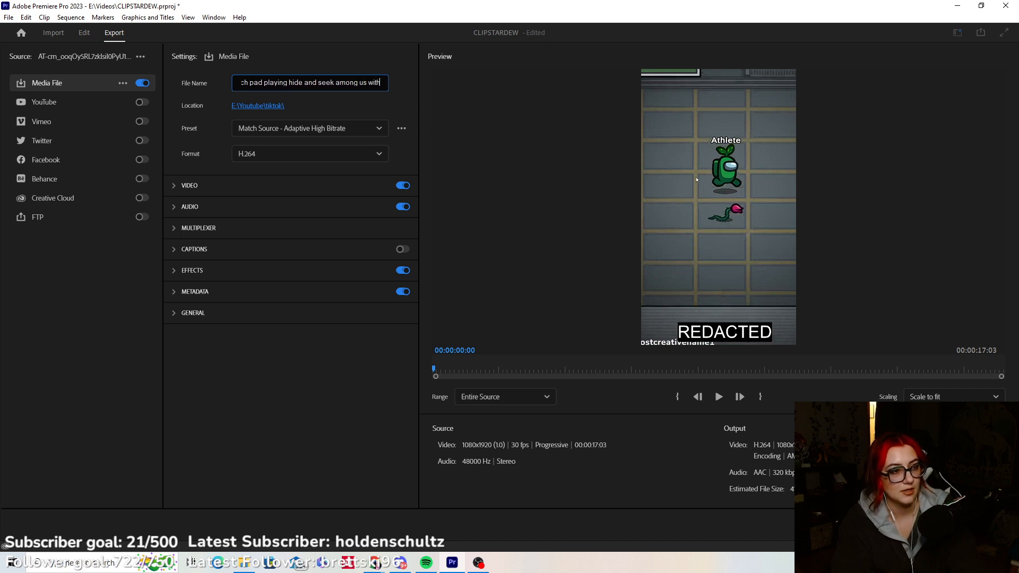
type(" friends imp")
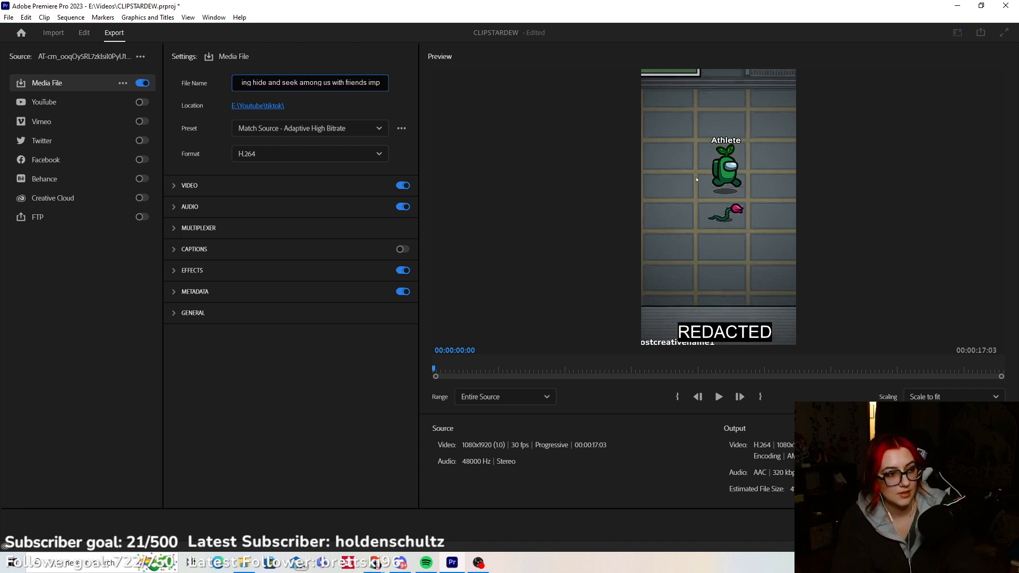
type("oster kill theanimeathlete")
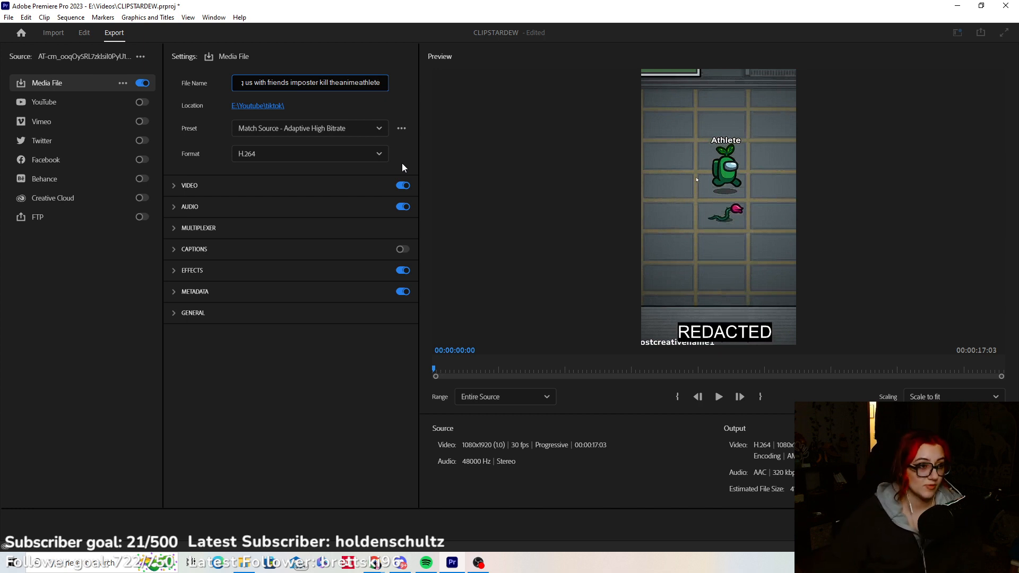
left_click(315, 370)
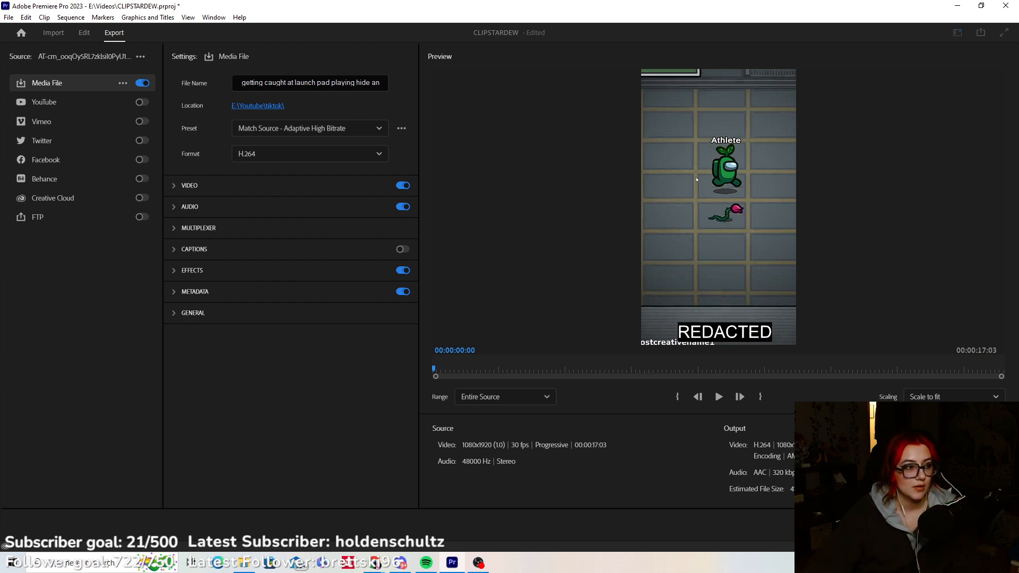
Set the export location to the tiktok folder inside Youtube on the easystore (E:) drive.
left_click(251, 106)
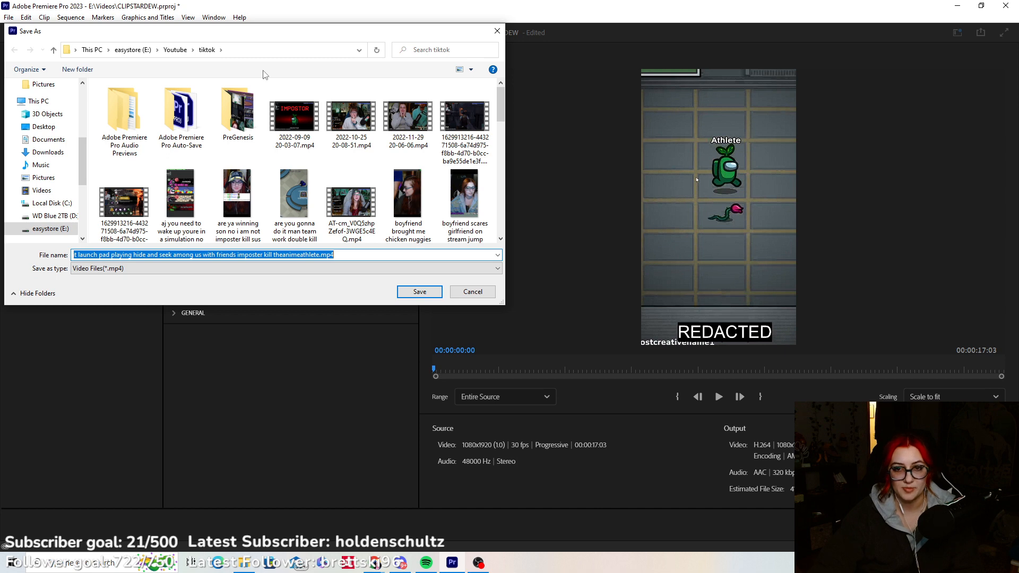
left_click(133, 50)
left_click(95, 50)
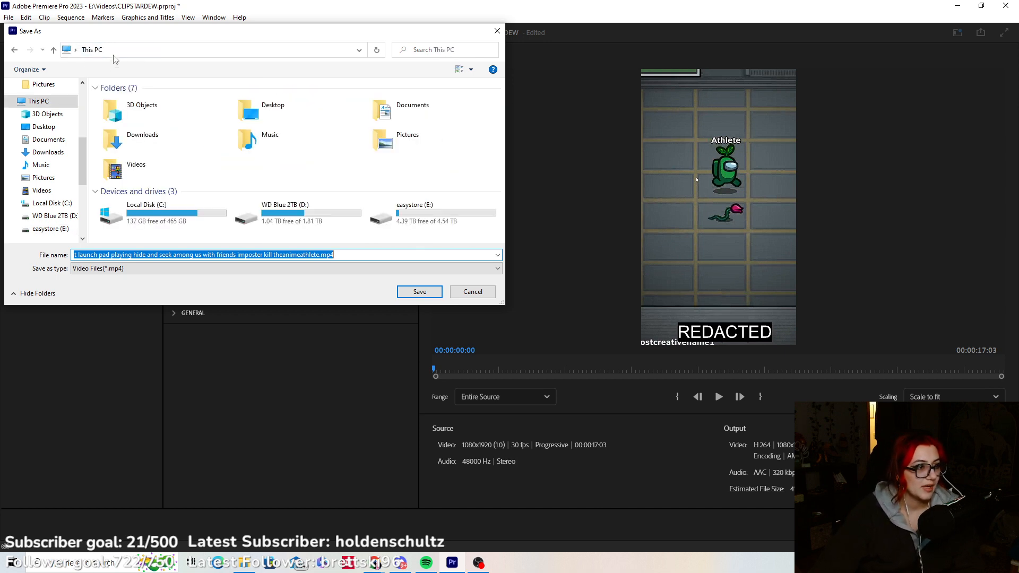
double_click(399, 218)
double_click(246, 186)
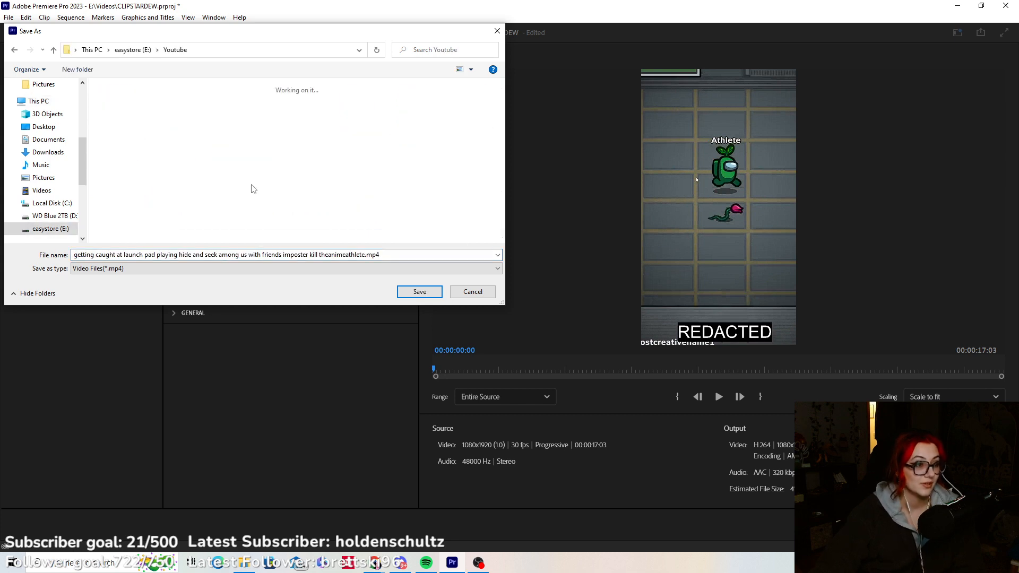
double_click(402, 123)
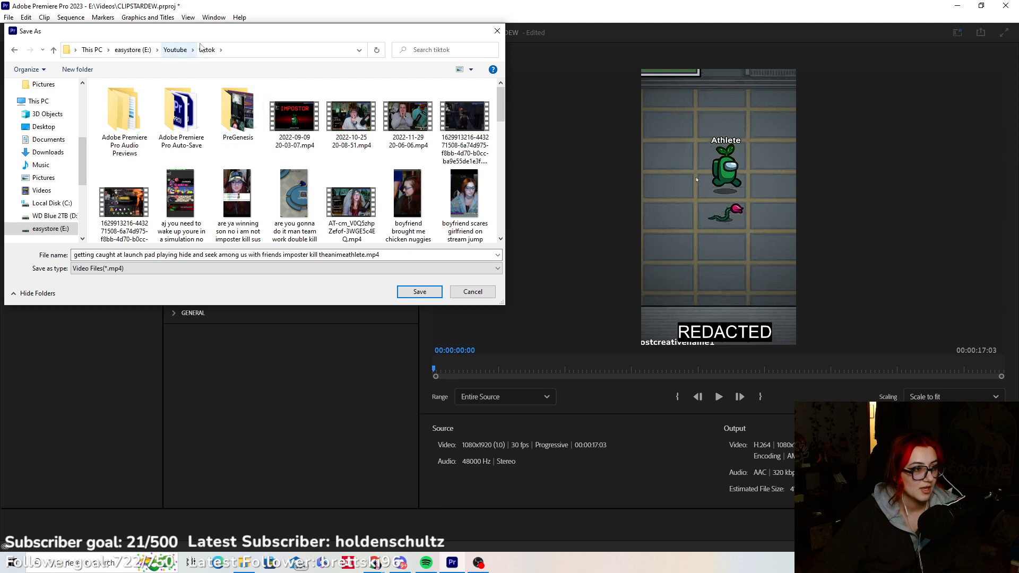
left_click(435, 289)
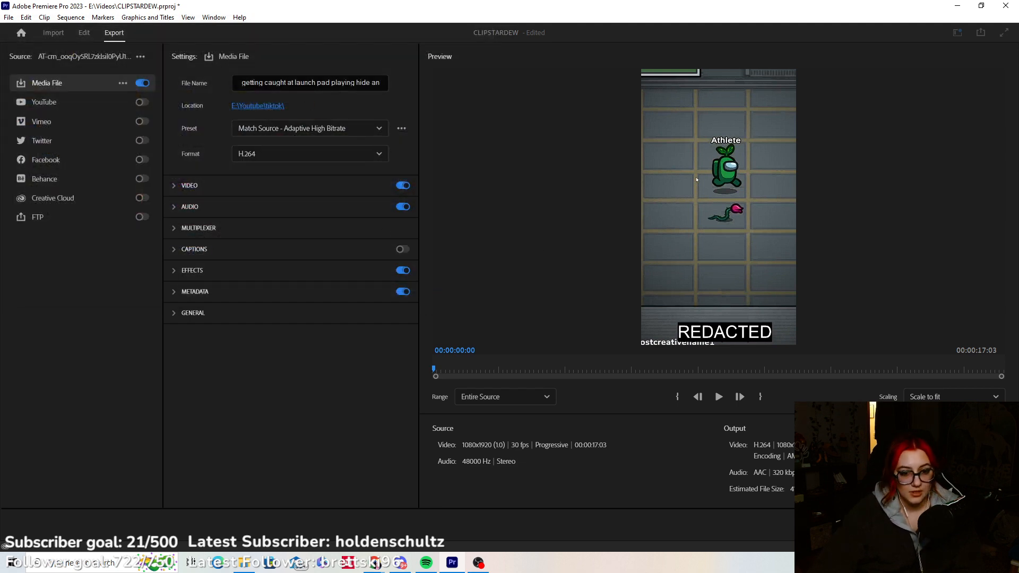
Export the sequence and switch to the TikTok folder of Google Drive in Chrome.
left_click(979, 526)
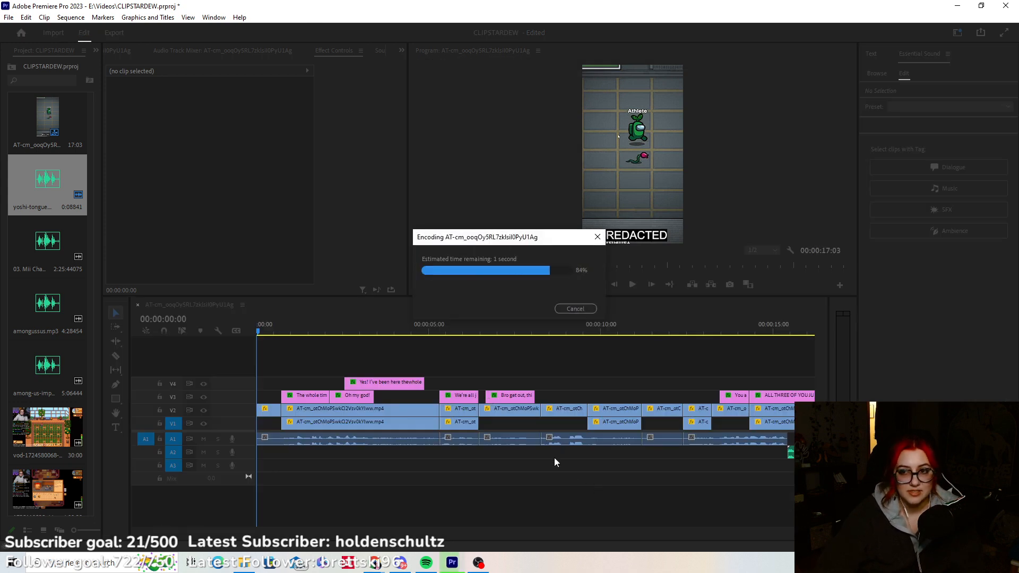
mouse_move(384, 549)
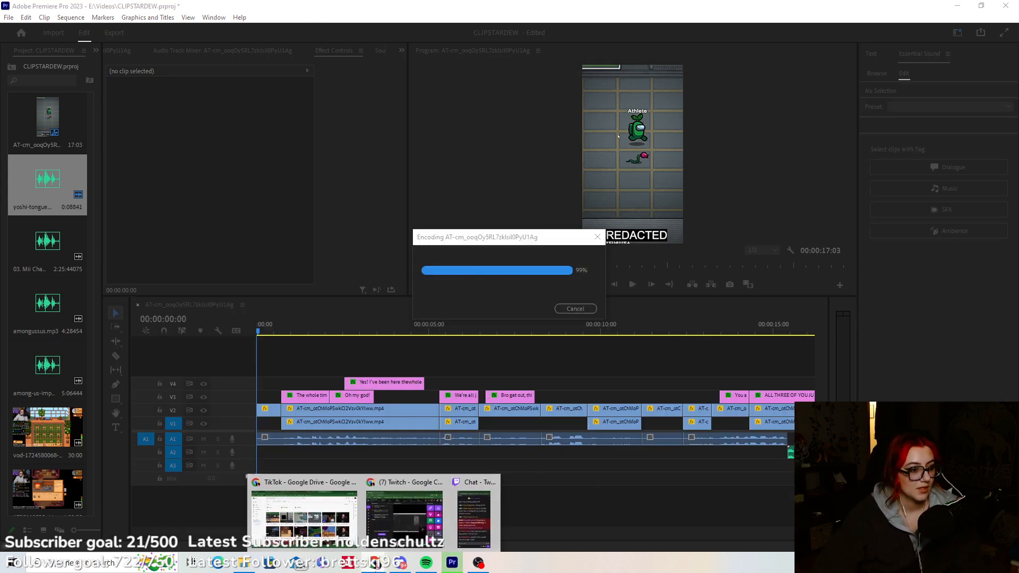
left_click(305, 507)
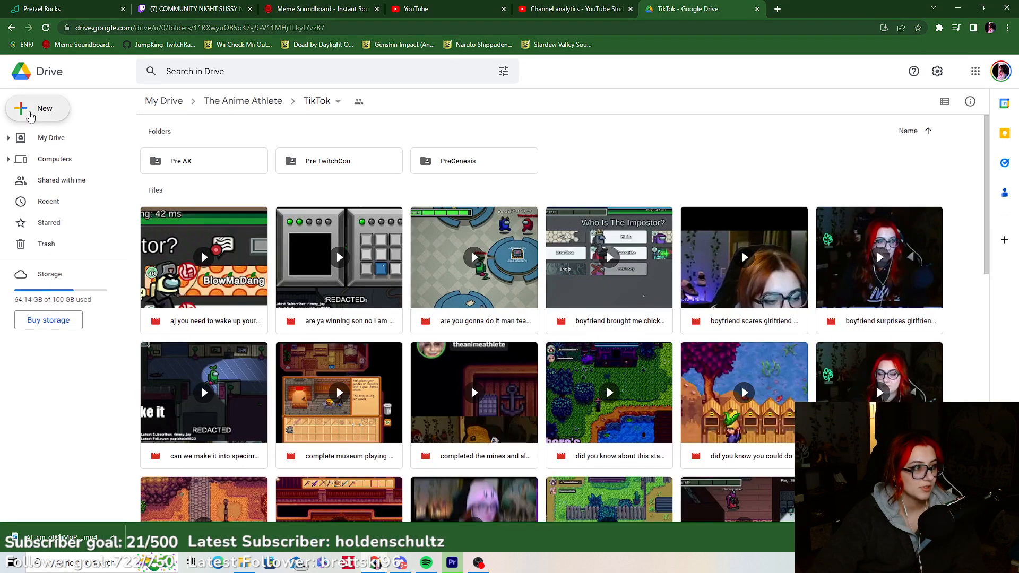
Upload the exported "getting caught at launch pad playing hide and seek among us" video to the current Drive folder.
left_click(34, 108)
left_click(56, 137)
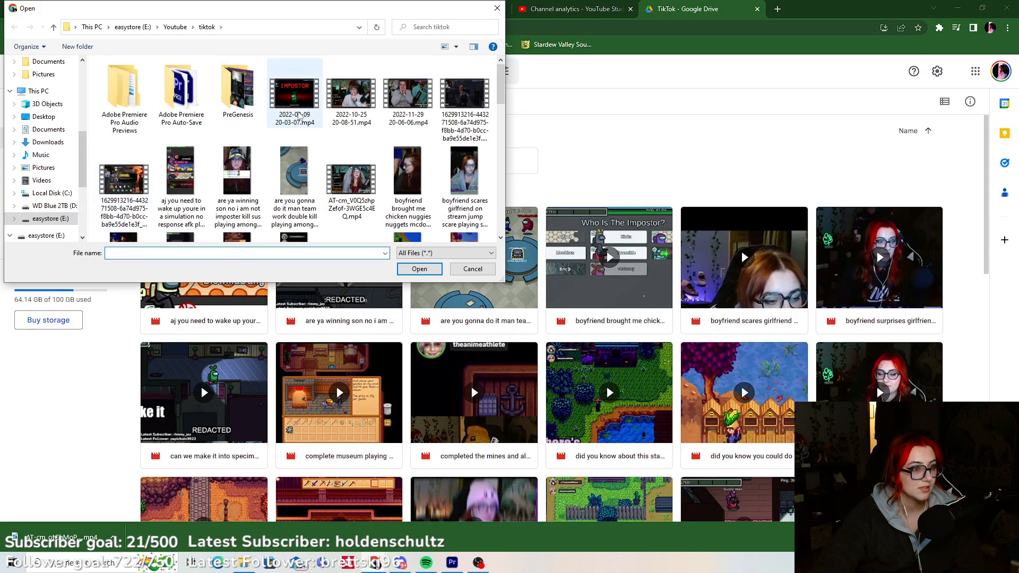
left_click(352, 200)
key("g")
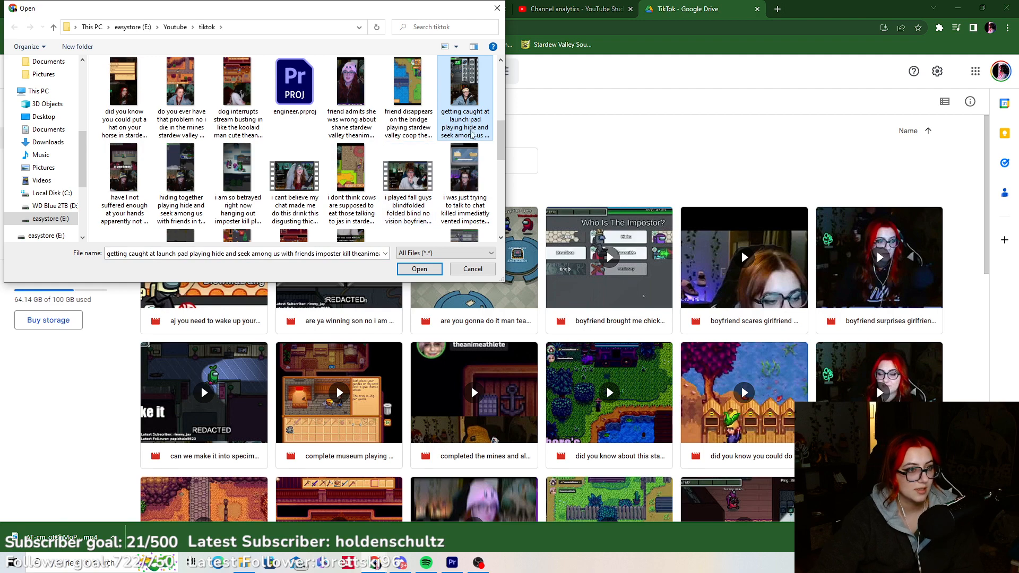
left_click(421, 269)
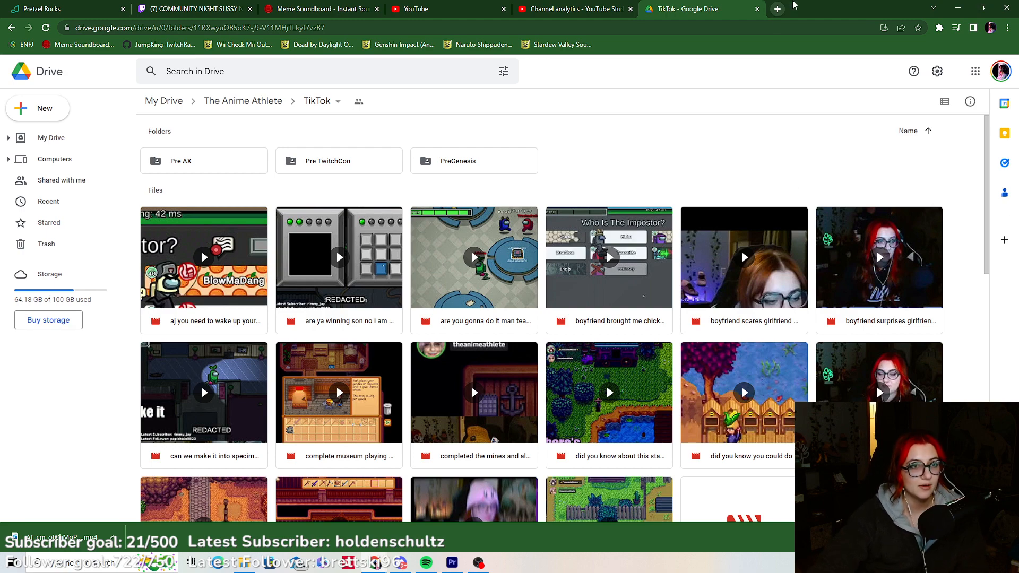
Open Buffer's publishing calendar in a new browser tab.
left_click(778, 9)
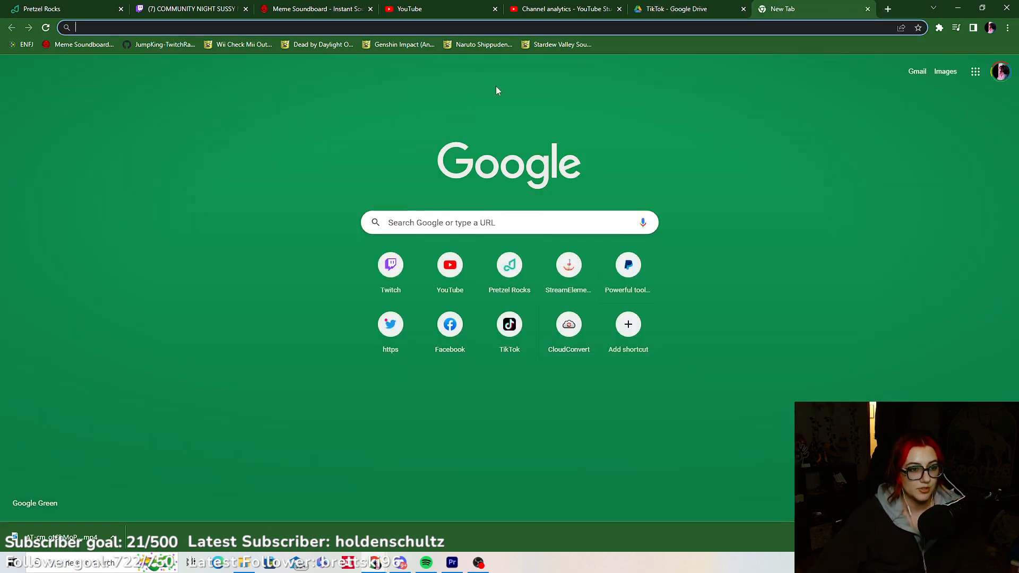
type("buffer")
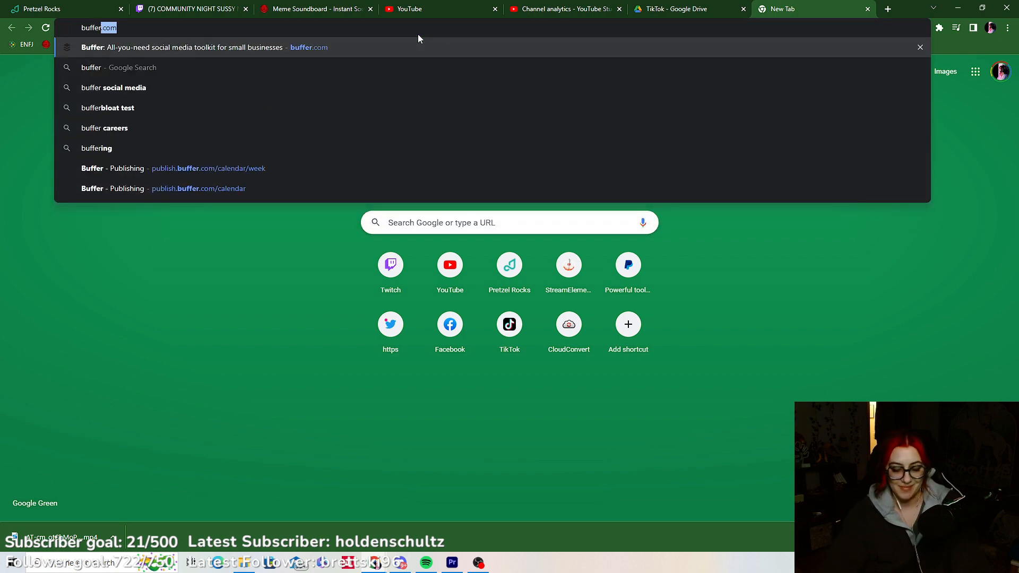
key("Return")
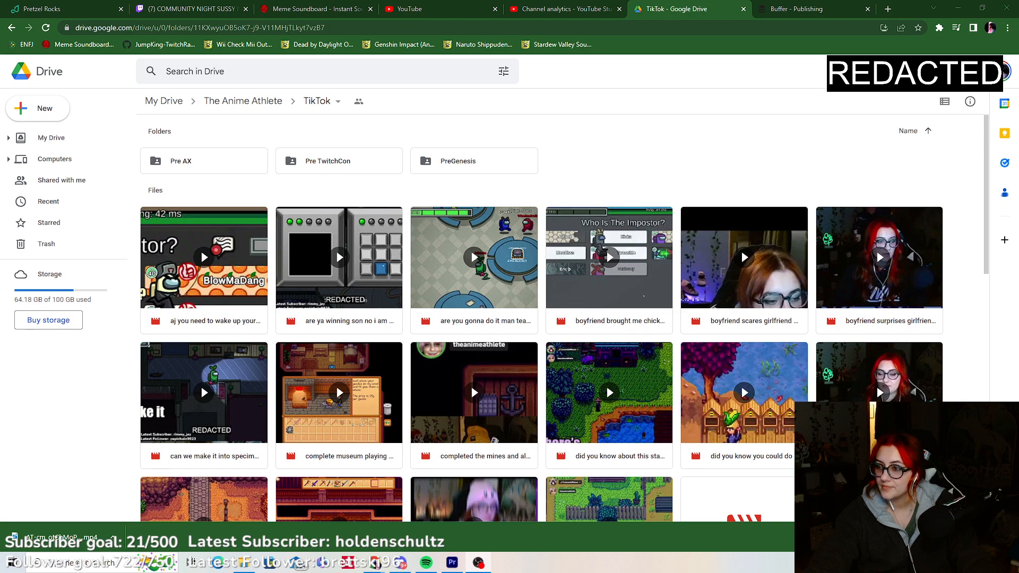
left_click(798, 10)
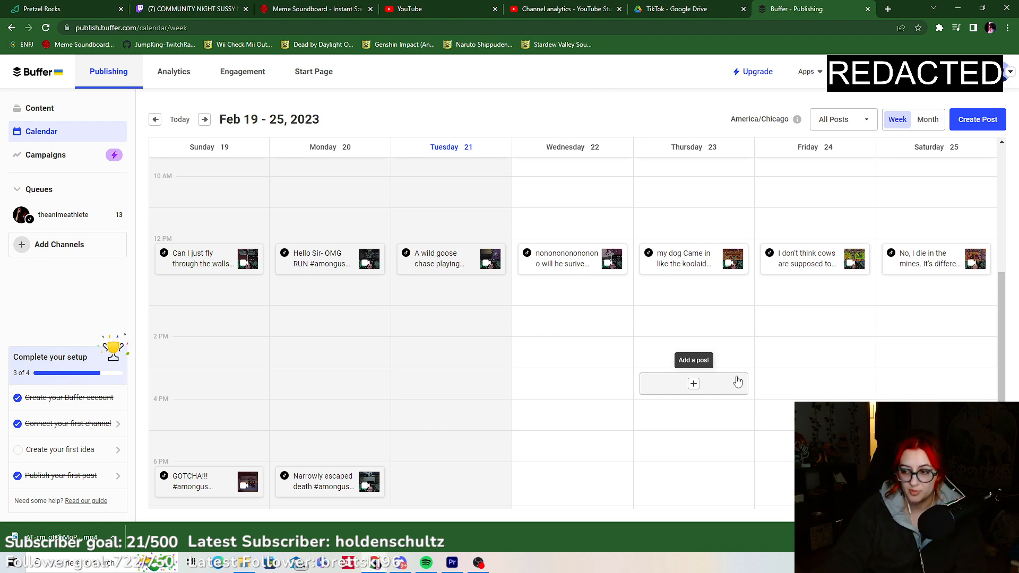
Advance the weekly publishing calendar to March 12–18, 2023.
left_click(202, 122)
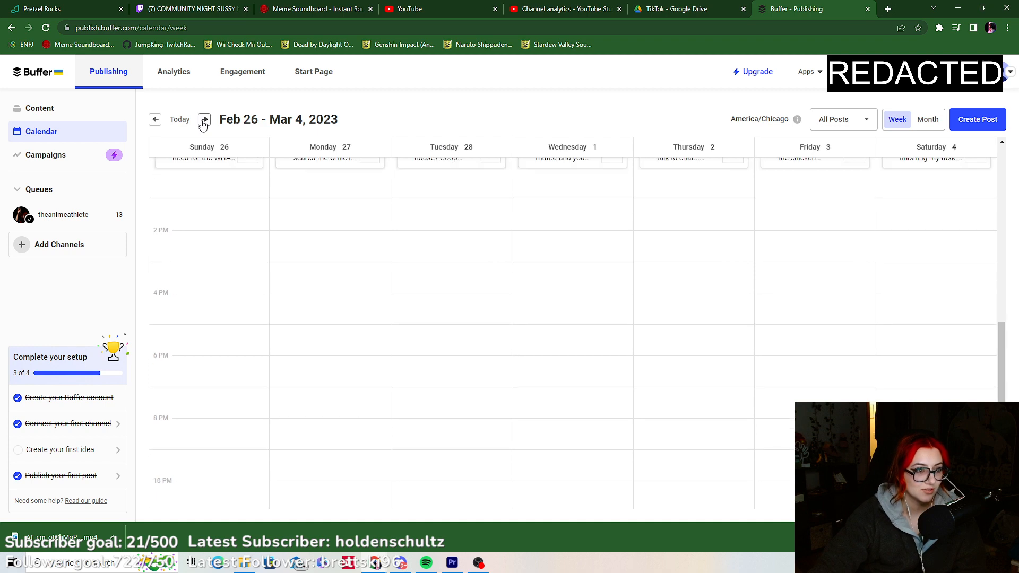
left_click(202, 122)
scroll(234, 228, "up", 5)
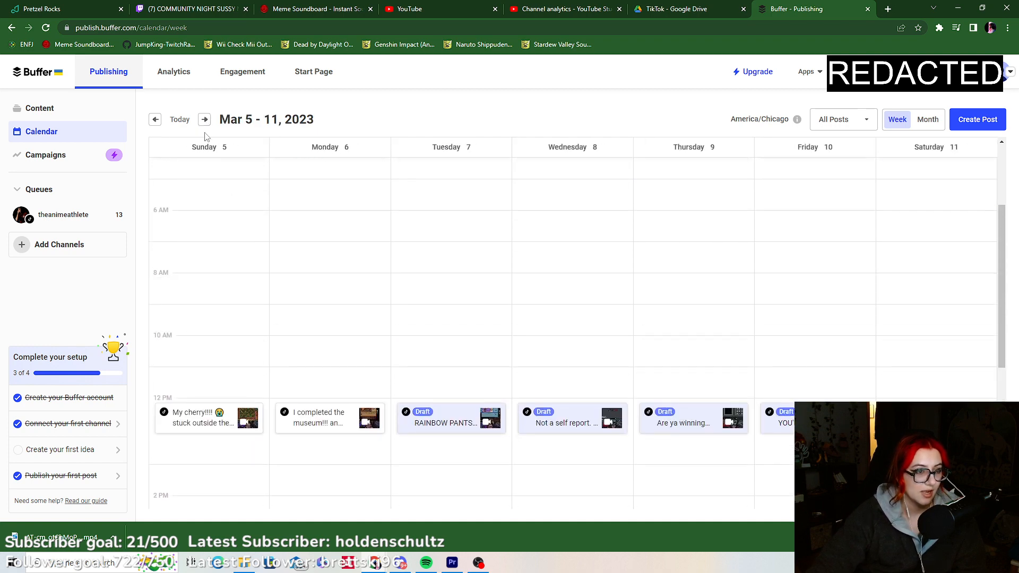
left_click(205, 121)
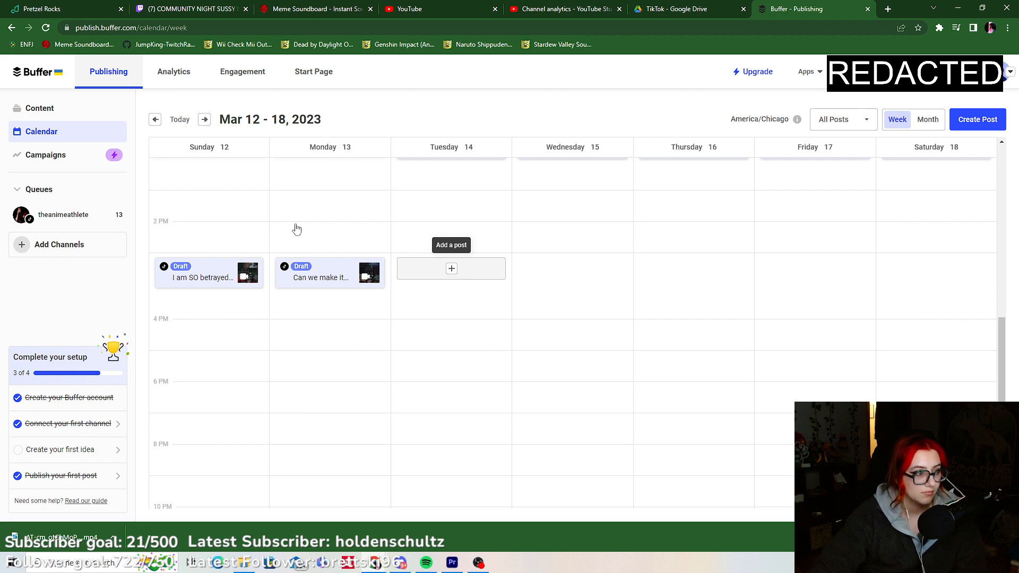
Add a post on Tuesday, March 14 and attach the "getting caught at launch pad" video from the tiktok folder.
left_click(451, 268)
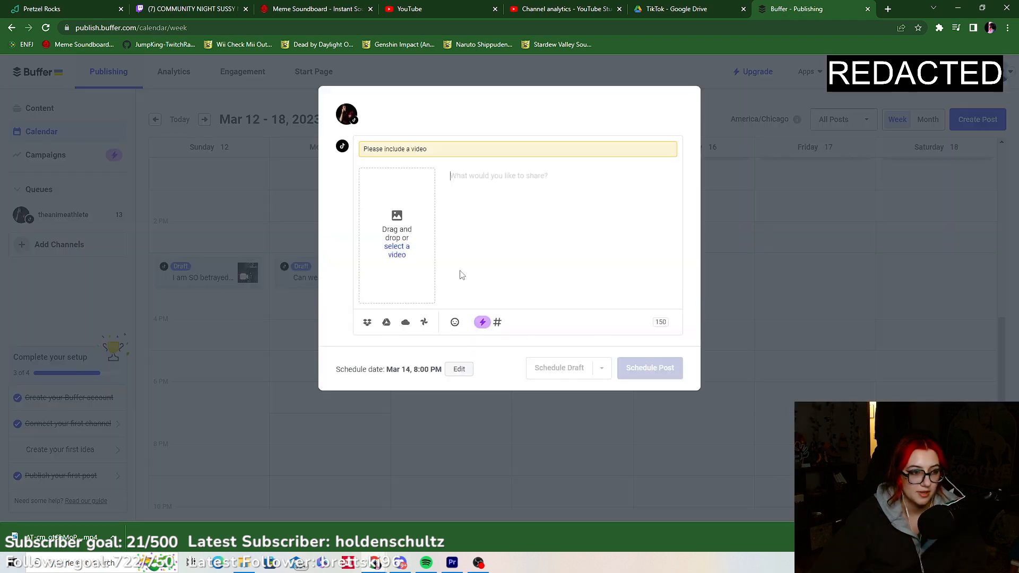
left_click(398, 252)
left_click(358, 176)
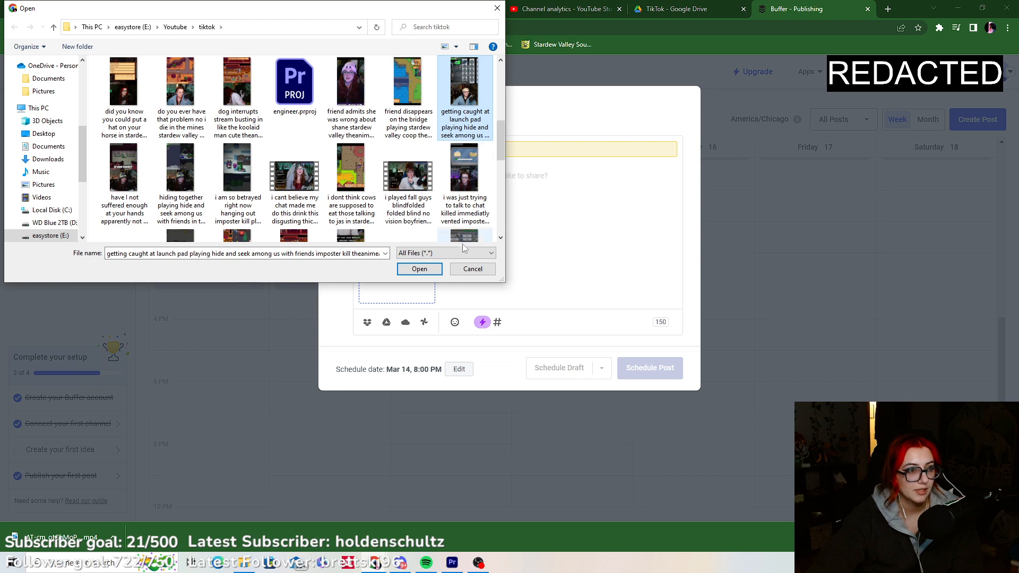
left_click(423, 269)
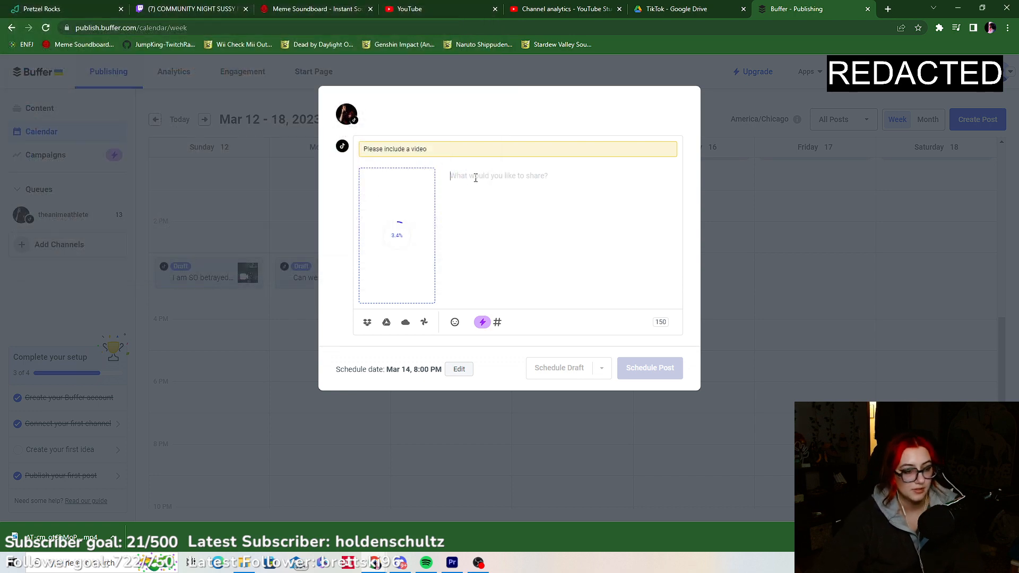
Caption the post "Do you think we can hide here? Or will we be caught at launch pad playing hide and seek?".
type("Do you think ")
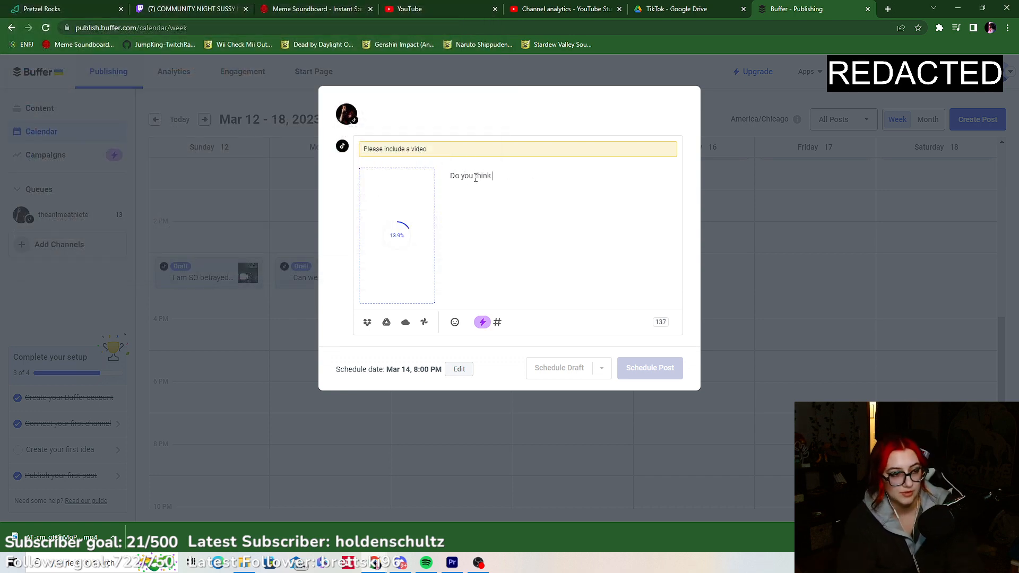
type("we can hide here")
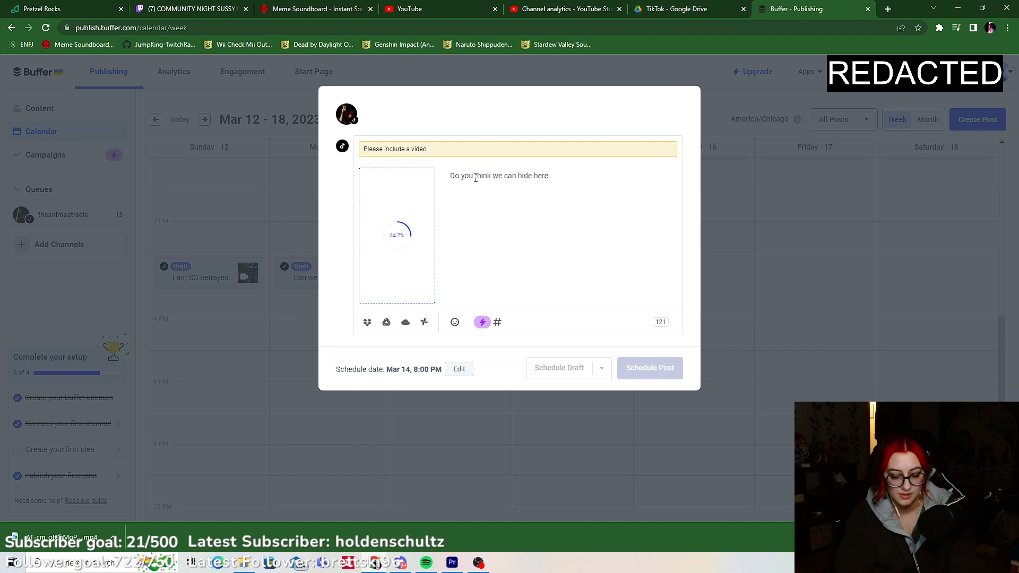
type("? Getting ")
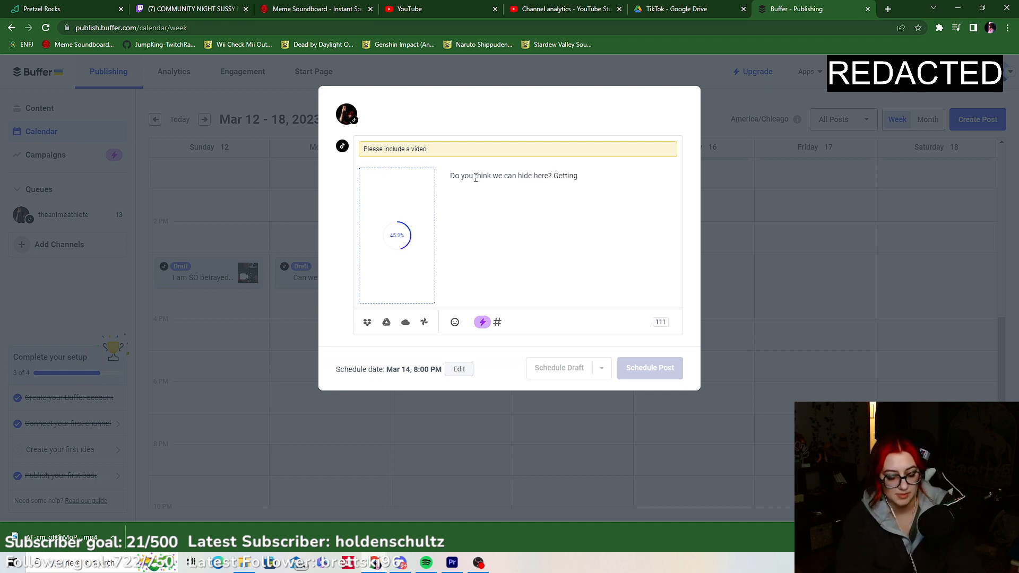
type("caught")
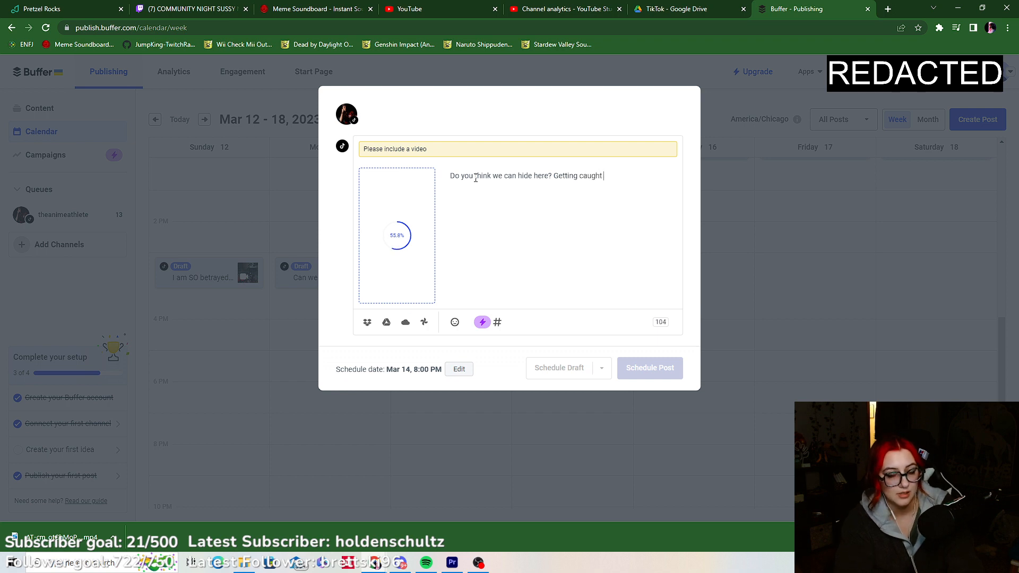
key("BackSpace")
key("BackSpace")
key("BackSpace")
key("BackSpace")
key("BackSpace")
key("BackSpace")
key("BackSpace")
key("BackSpace")
key("BackSpace")
key("BackSpace")
key("BackSpace")
key("BackSpace")
key("BackSpace")
key("BackSpace")
type("Or will we be")
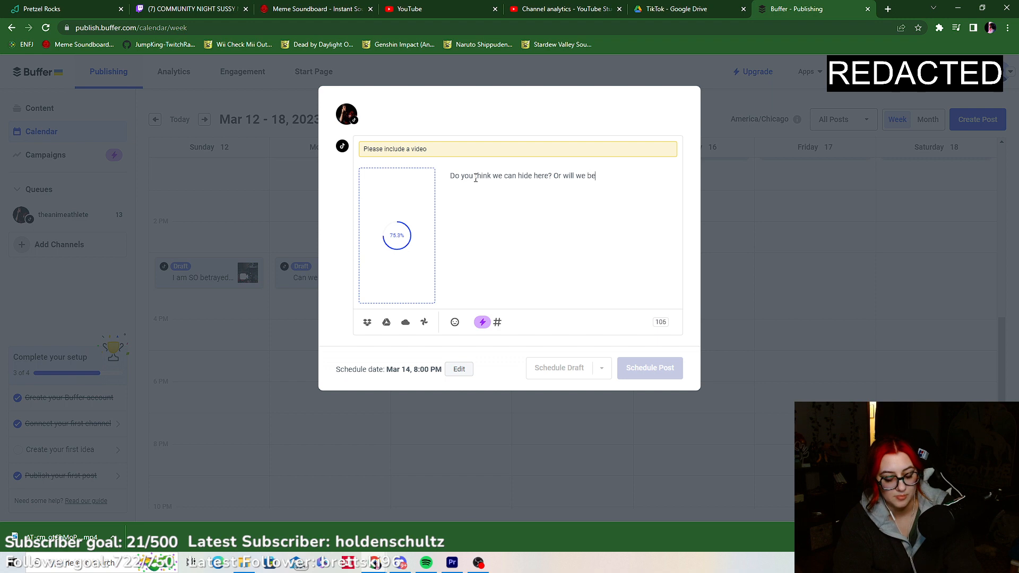
type(" caught at laun")
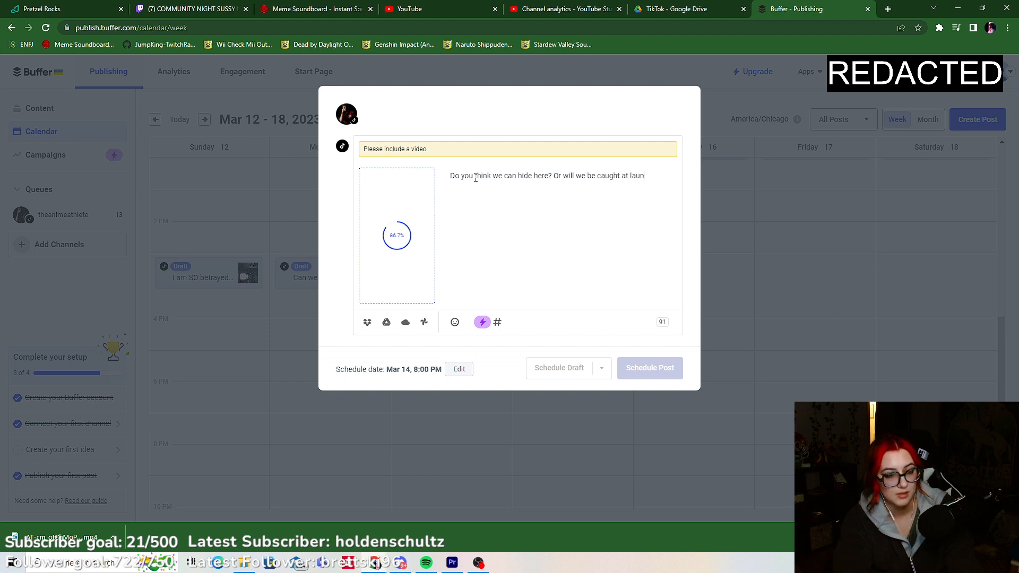
type("ch pad playing h")
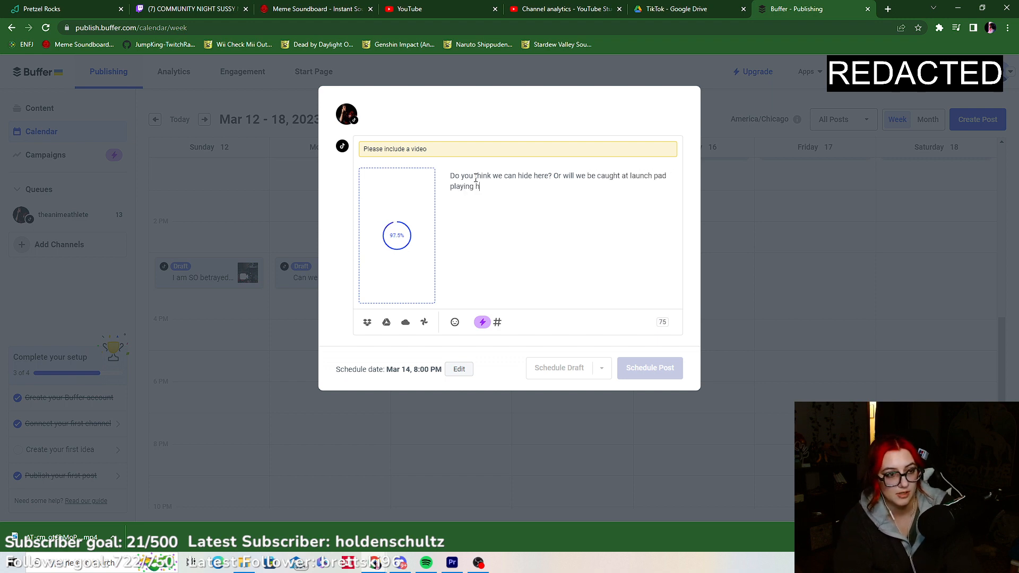
type("ide and seek? #")
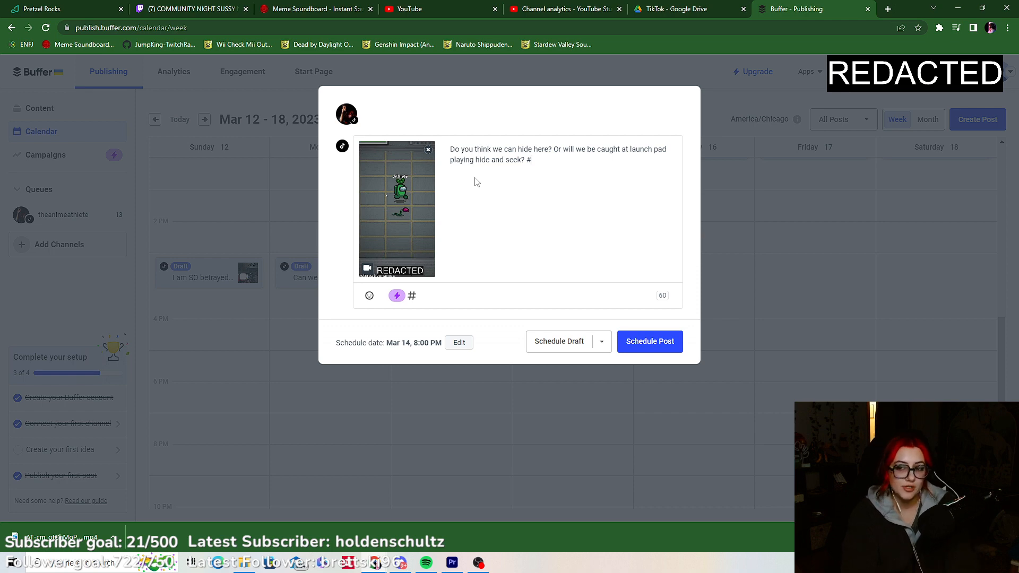
Add the hashtags #amongus #amongustok #amongusgame #theanimeathlete at the end of the caption.
type("amno")
key("BackSpace")
key("BackSpace")
type("ongus @")
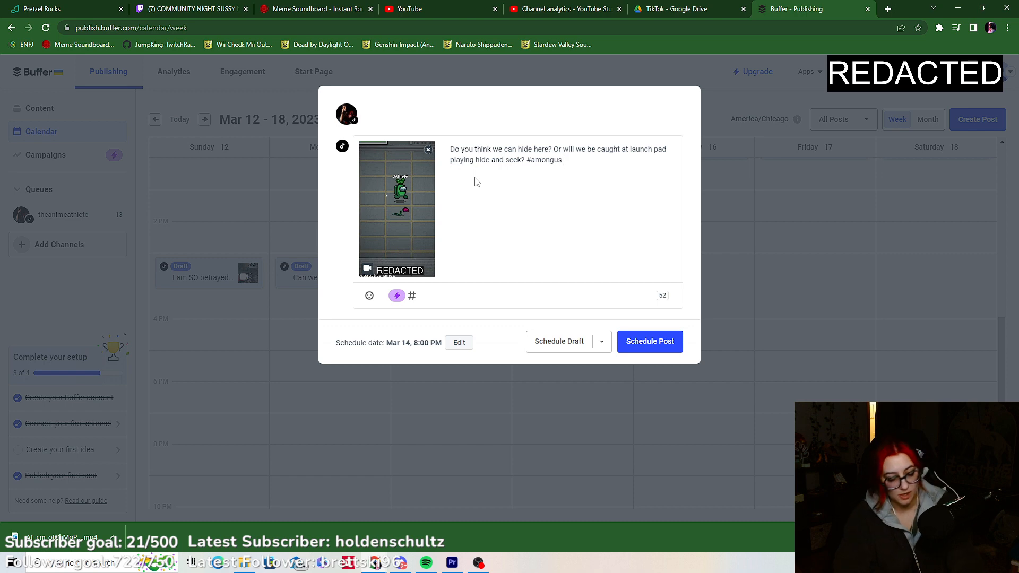
key("BackSpace")
type("=")
key("BackSpace")
type("#amongiu")
key("BackSpace")
key("BackSpace")
type("ustok #amongusgame #theanimeathlete")
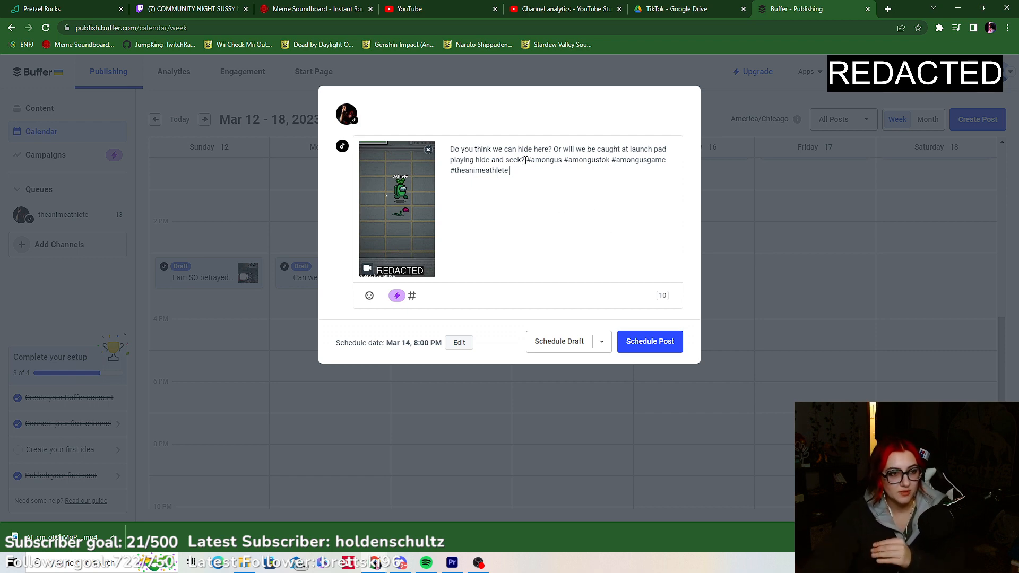
Review the hashtags in the caption one by one.
left_click_drag(564, 161, 527, 160)
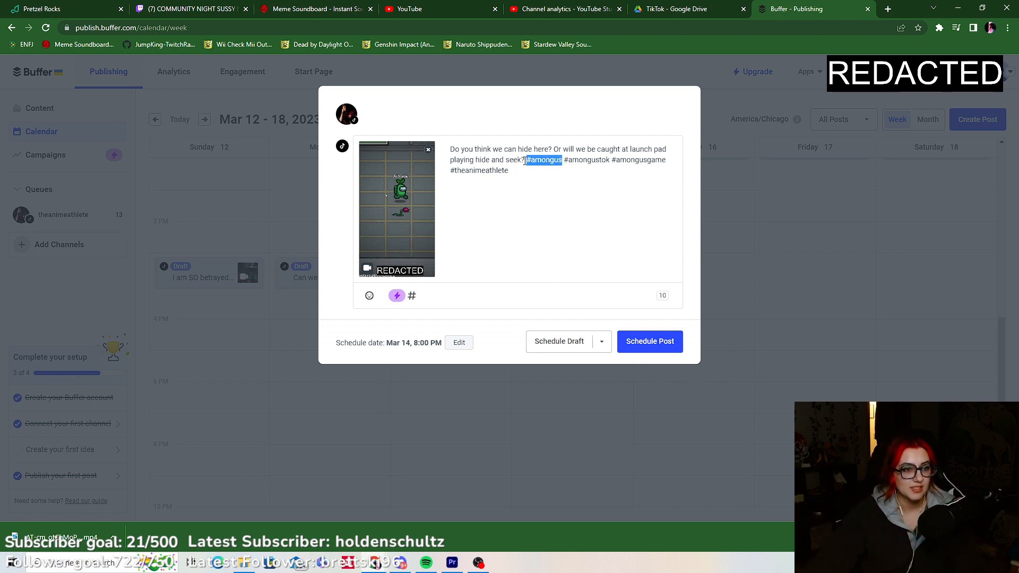
left_click_drag(564, 160, 610, 159)
left_click(611, 159)
key("shift+Right")
key("shift+Right")
key("shift+Right")
key("shift+Right")
key("shift+Right")
key("shift+Right")
key("shift+Right")
key("shift+Right")
key("shift+Right")
key("shift+Right")
key("shift+Right")
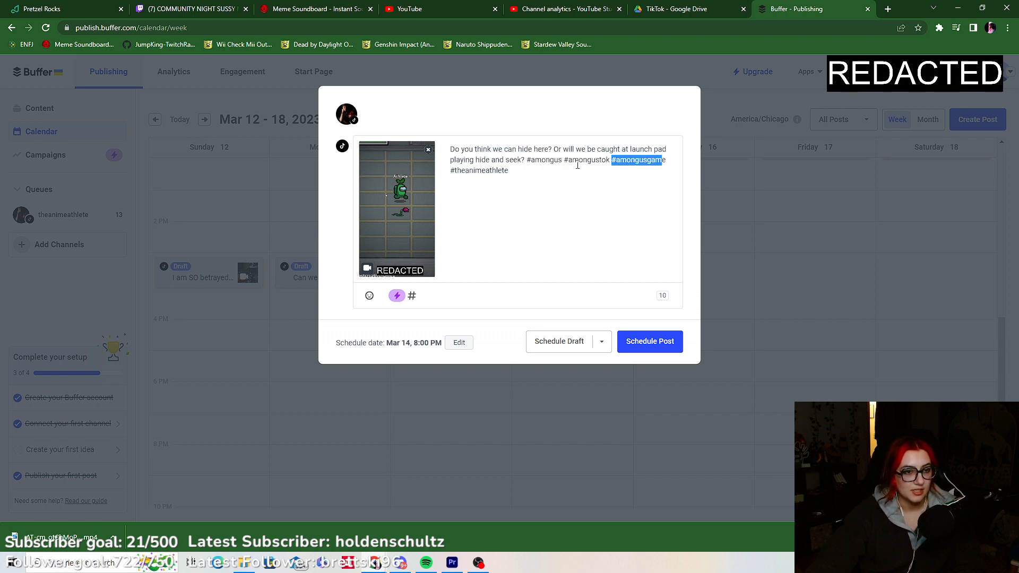
left_click_drag(454, 175, 564, 165)
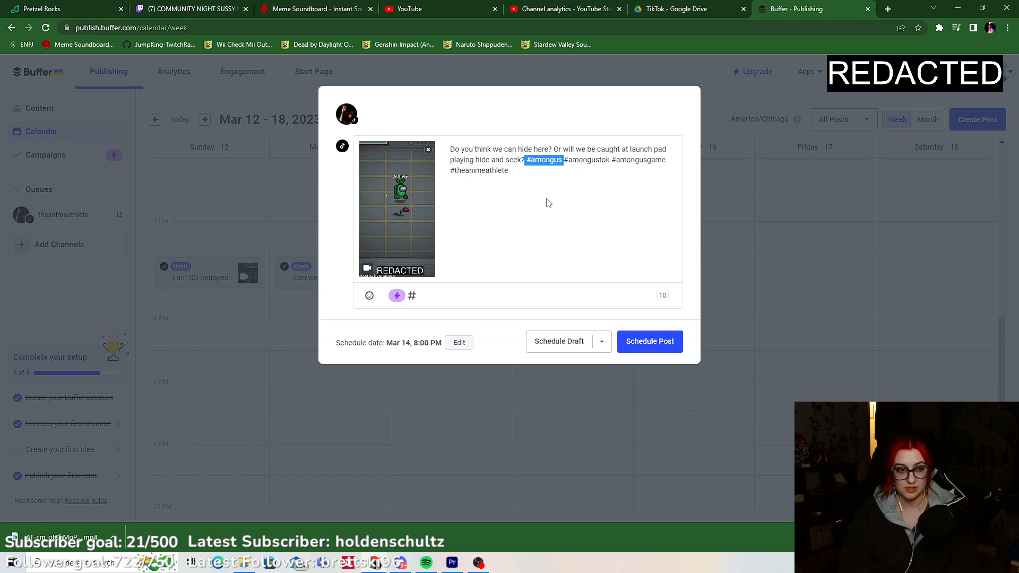
left_click(598, 160)
key("BackSpace")
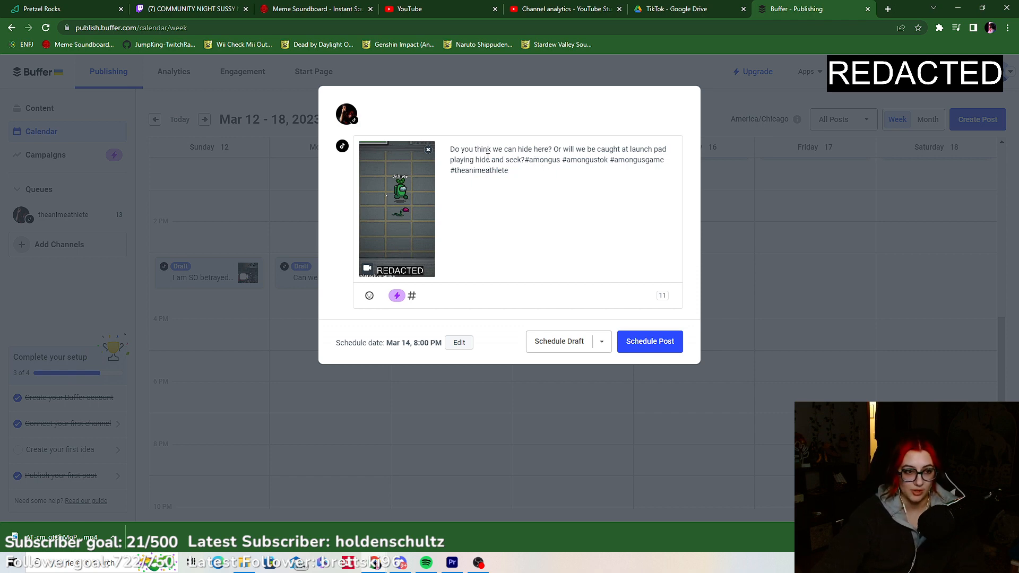
left_click(525, 159)
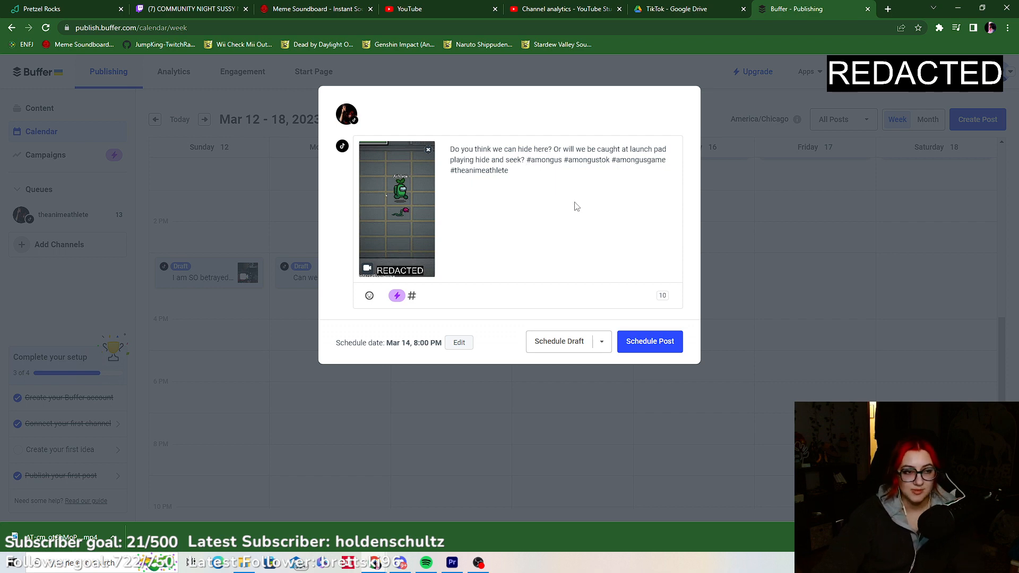
Save the captioned post as a scheduled draft for March 14.
left_click(513, 171)
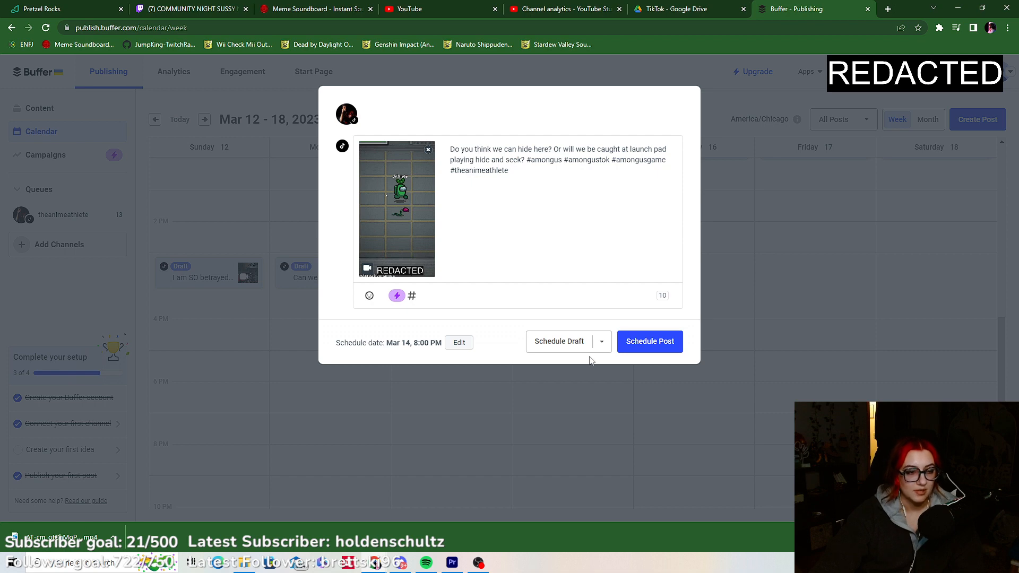
left_click(554, 349)
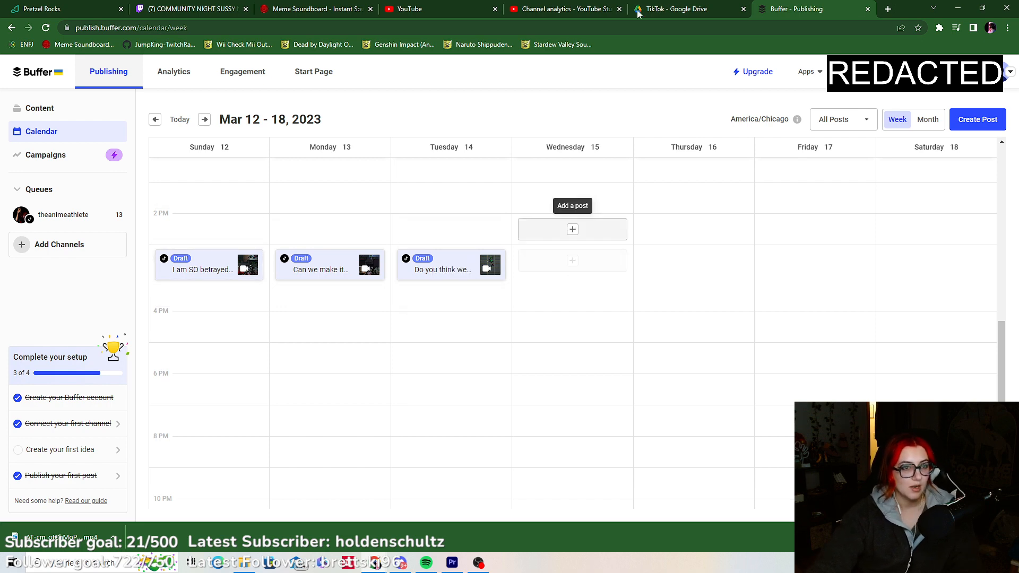
Switch to YouTube Studio and open the channel's content list.
left_click(555, 12)
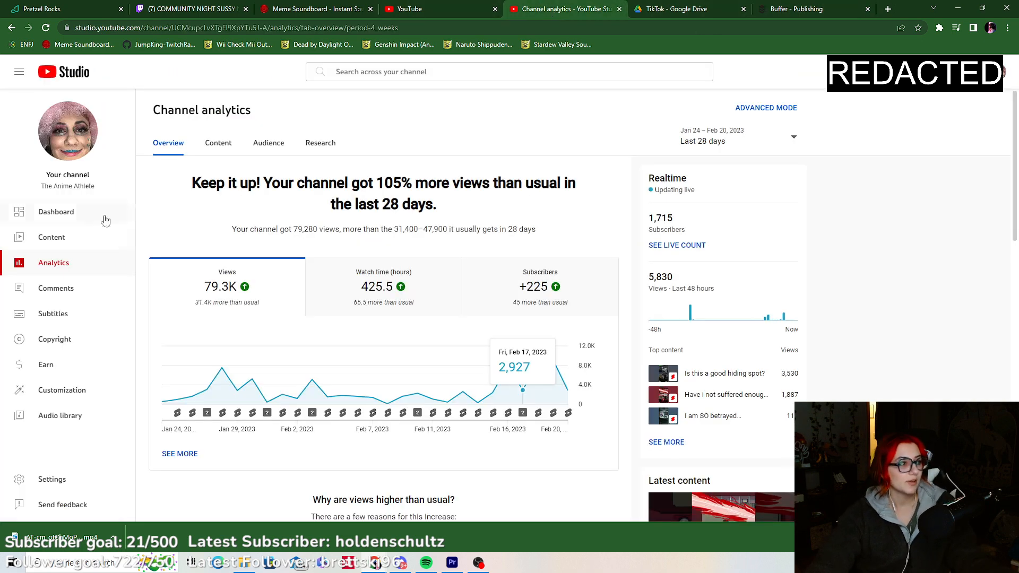
left_click(73, 244)
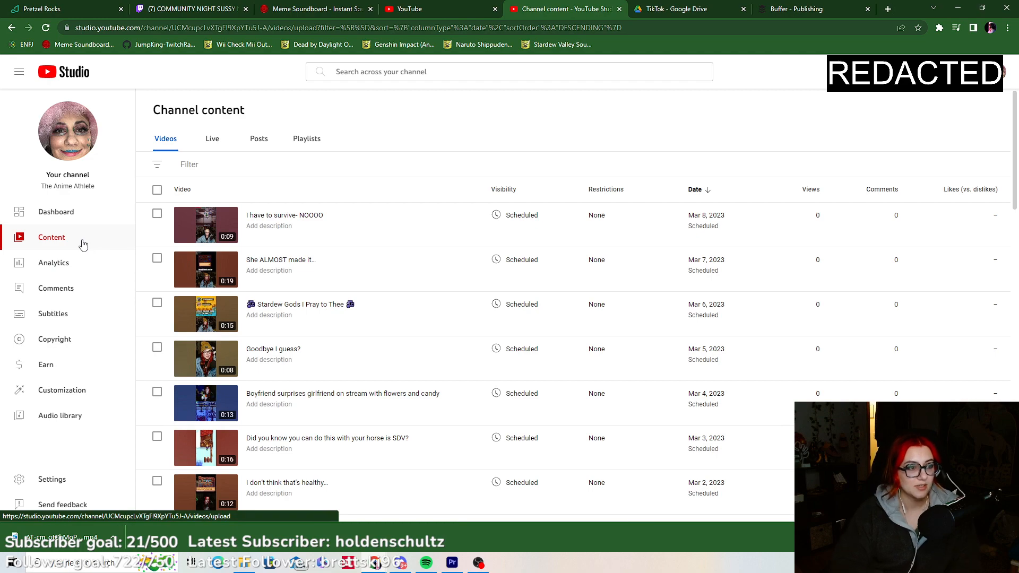
Reload the channel's content list and open the details of the private video "This is a bad hiding spot…".
scroll(291, 307, "down", 15)
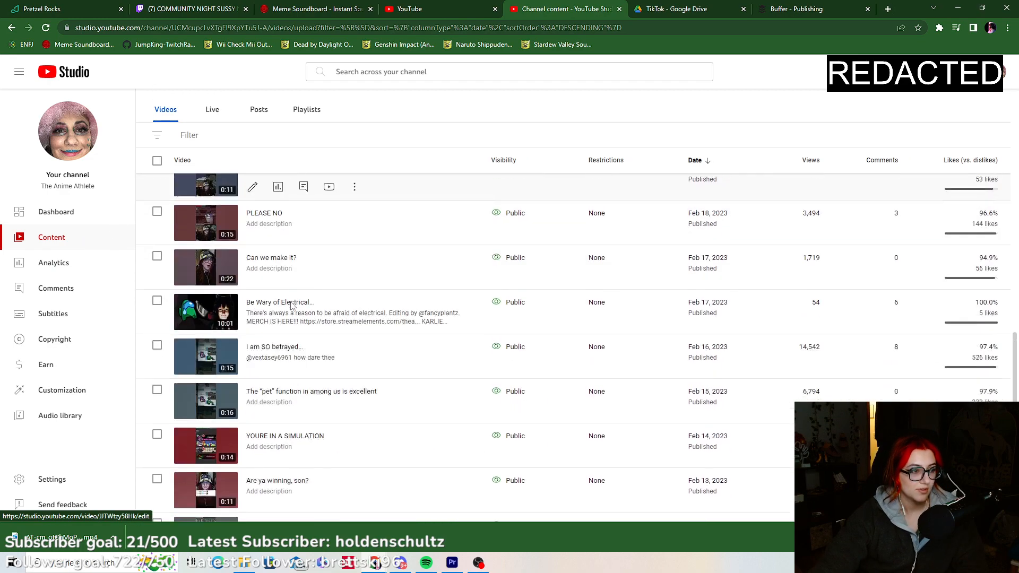
scroll(291, 308, "up", 15)
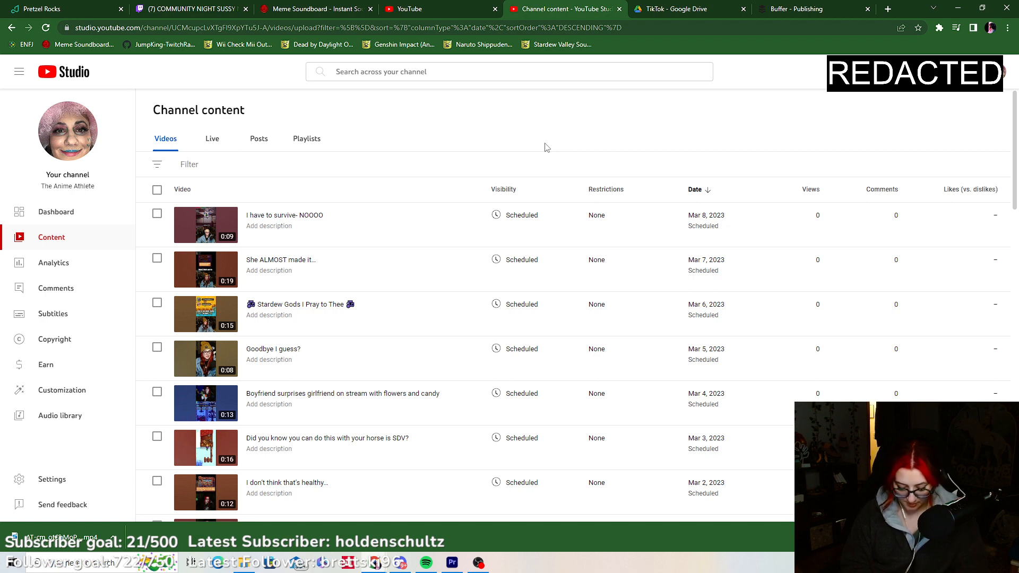
left_click(47, 28)
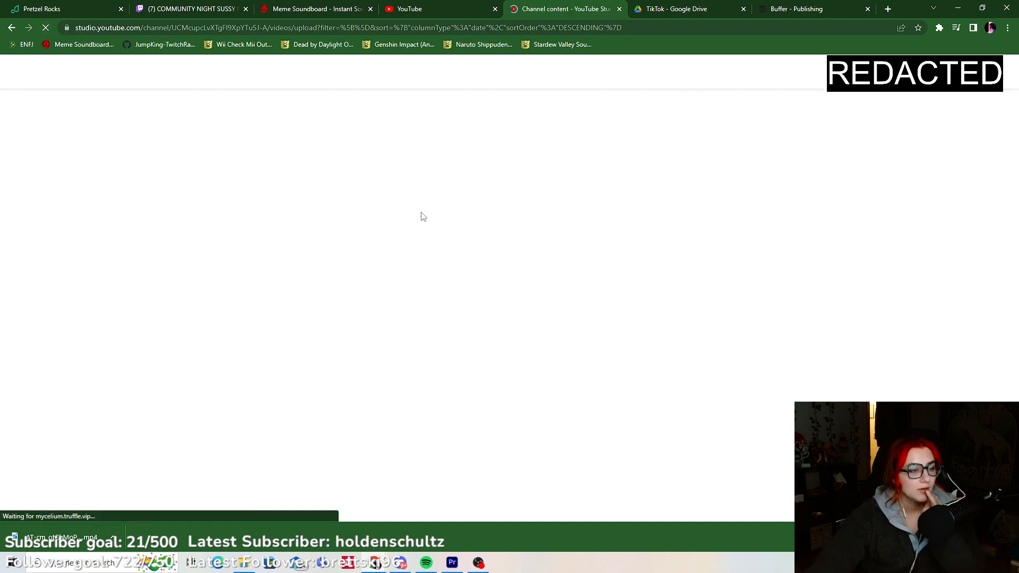
scroll(344, 234, "down", 10)
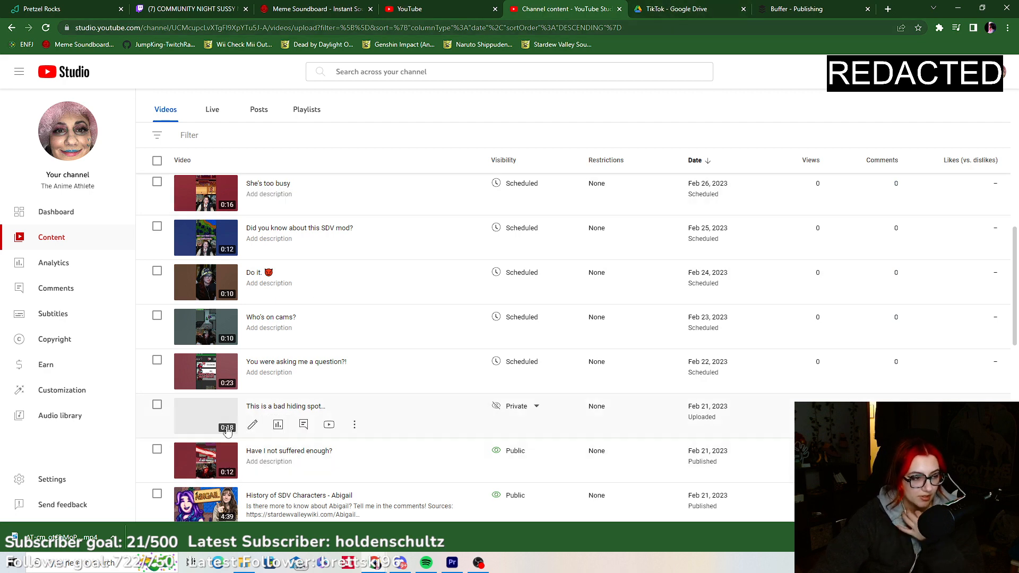
left_click(254, 425)
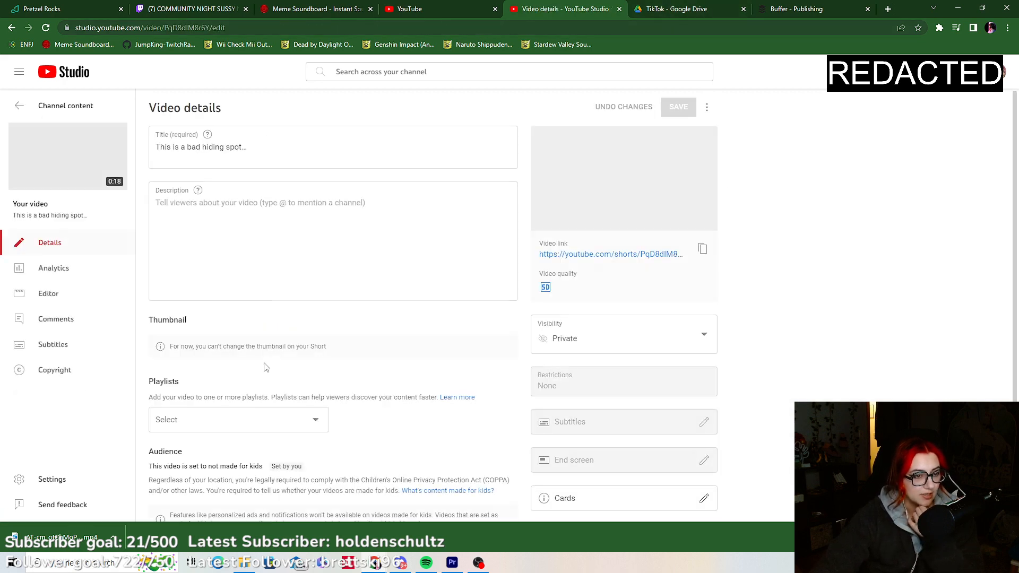
Set the video's visibility to scheduled for Mar 9, 2023 at 11:00 AM.
left_click(649, 348)
left_click(560, 440)
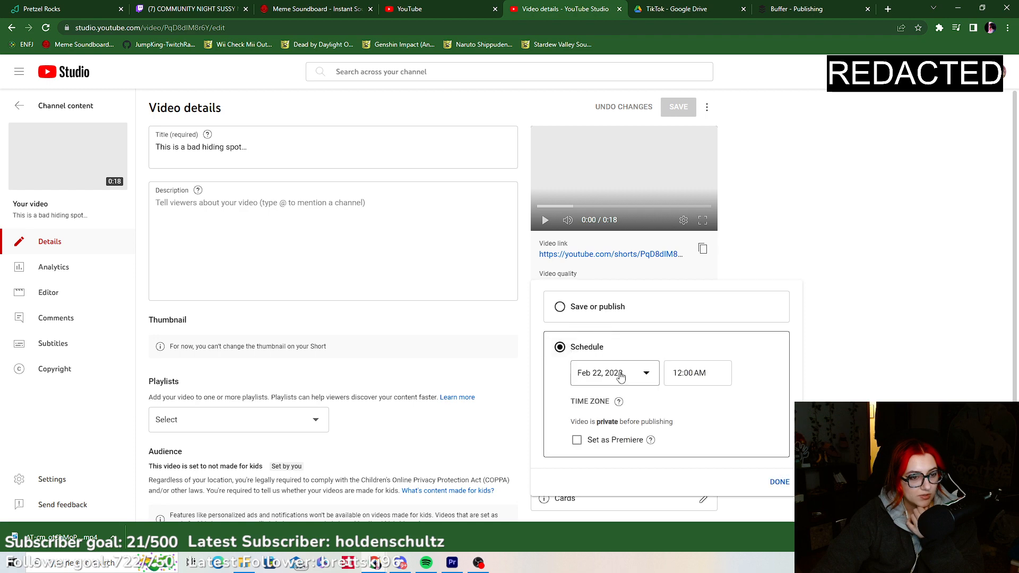
left_click(618, 374)
left_click(660, 336)
left_click(692, 374)
scroll(706, 313, "down", 10)
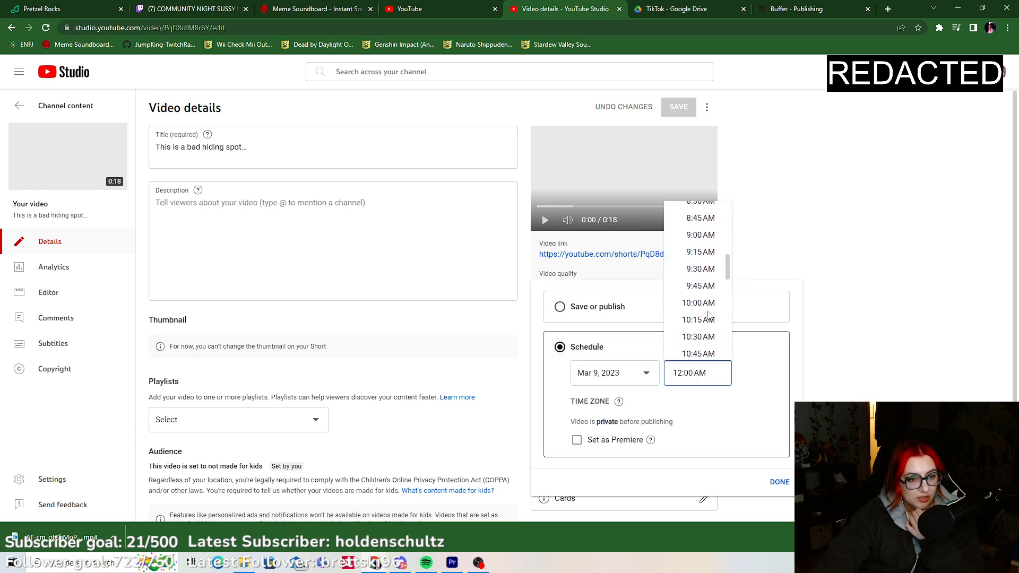
scroll(709, 316, "down", 2)
left_click(709, 317)
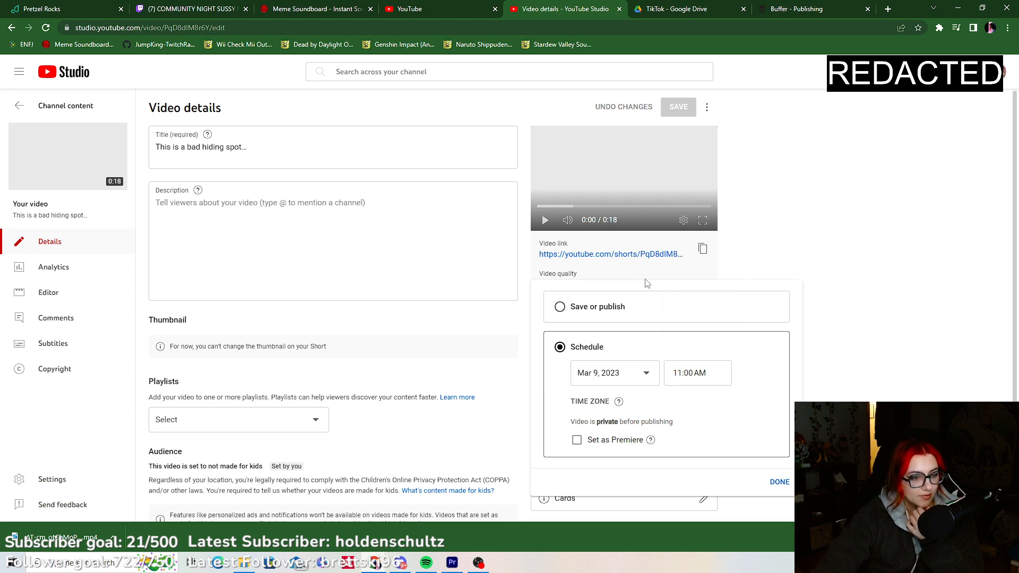
left_click(779, 482)
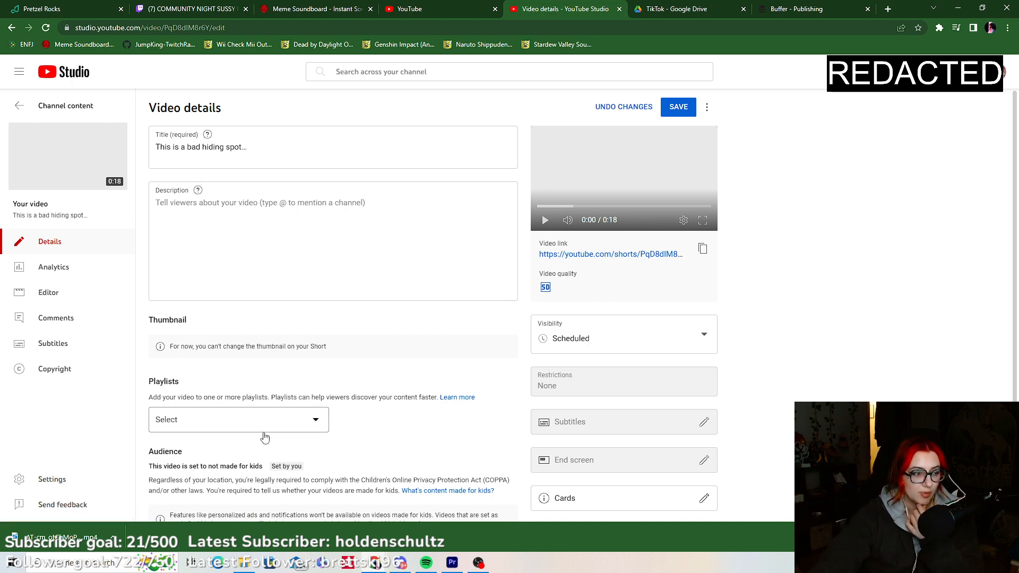
Add the video to the Clips/Shorts playlist.
scroll(259, 420, "down", 3)
left_click(246, 300)
left_click(166, 302)
left_click(311, 486)
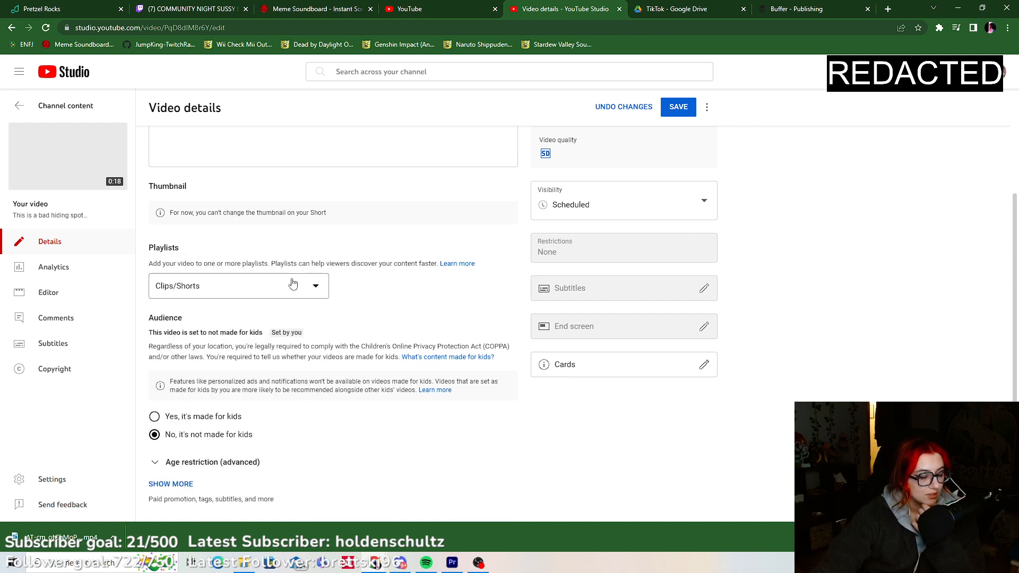
Add the video tags streamer, twitch, stream, clips, among us, hide, seek, launchpad, imposter and theanimeathlete in the expanded details.
left_click(180, 491)
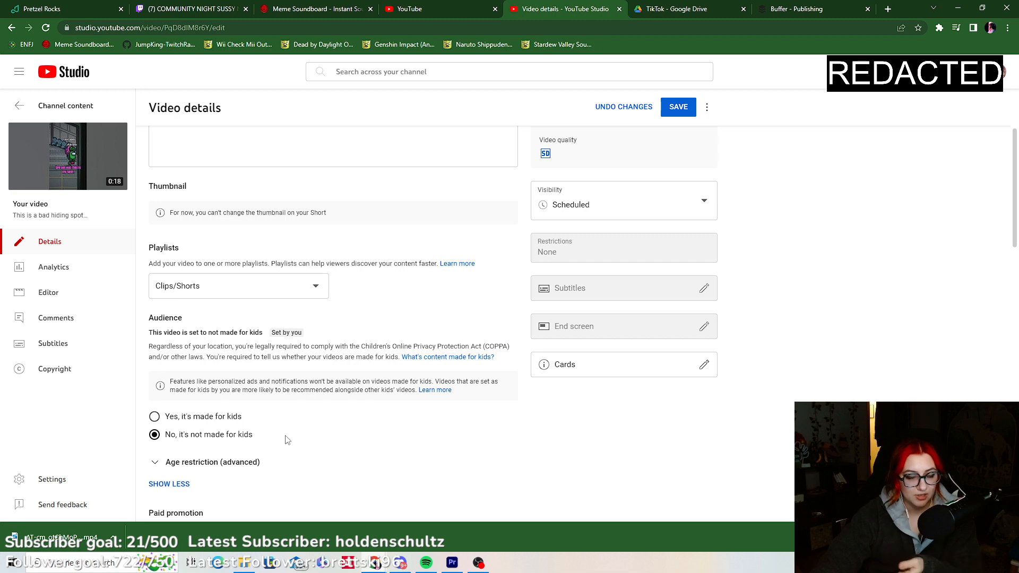
scroll(286, 440, "down", 4)
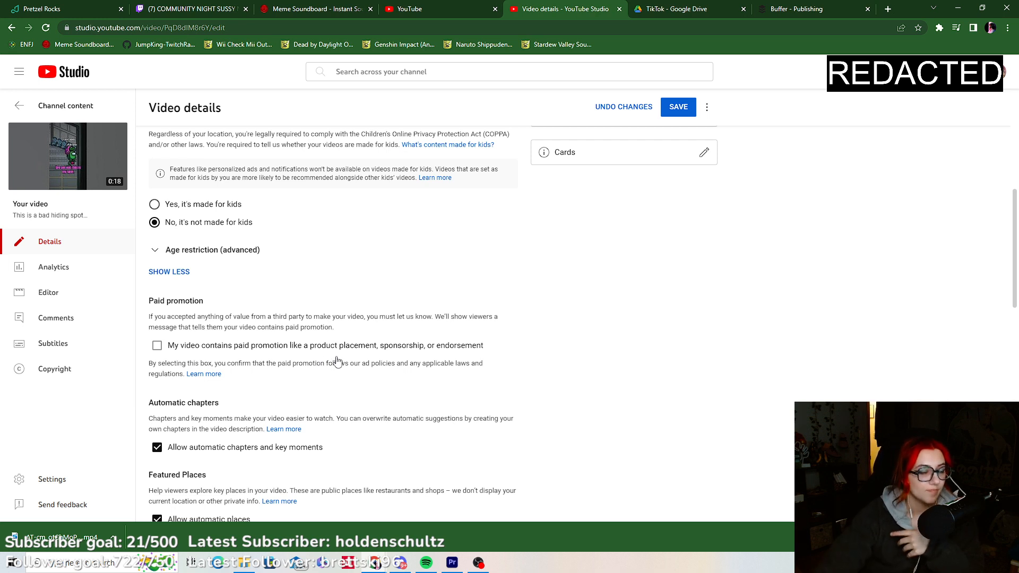
scroll(335, 361, "down", 2)
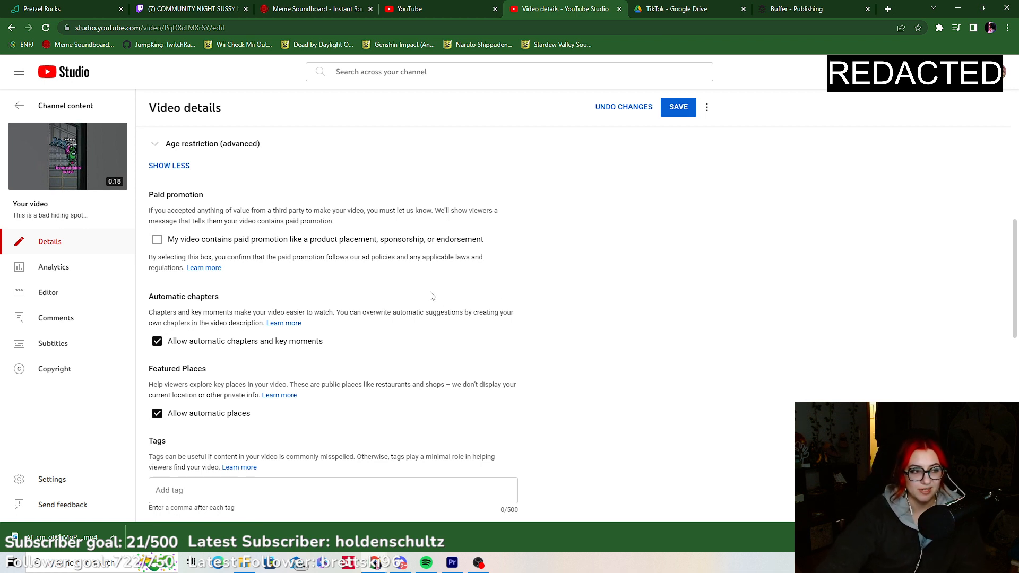
scroll(207, 288, "up", 3)
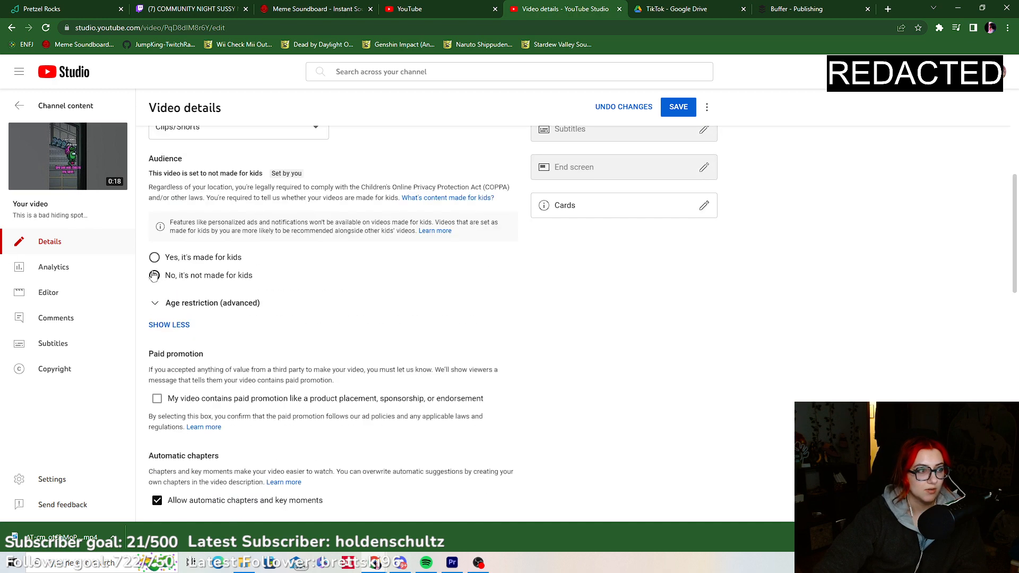
scroll(226, 295, "down", 6)
left_click(173, 172)
type("streamer,")
scroll(259, 212, "up", 2)
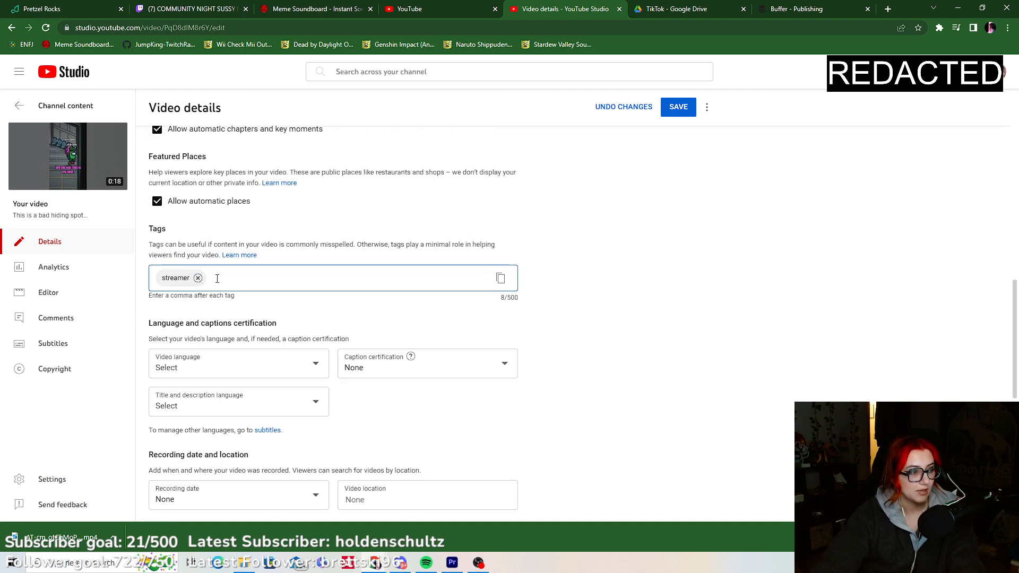
type("twitch,stream,clips,")
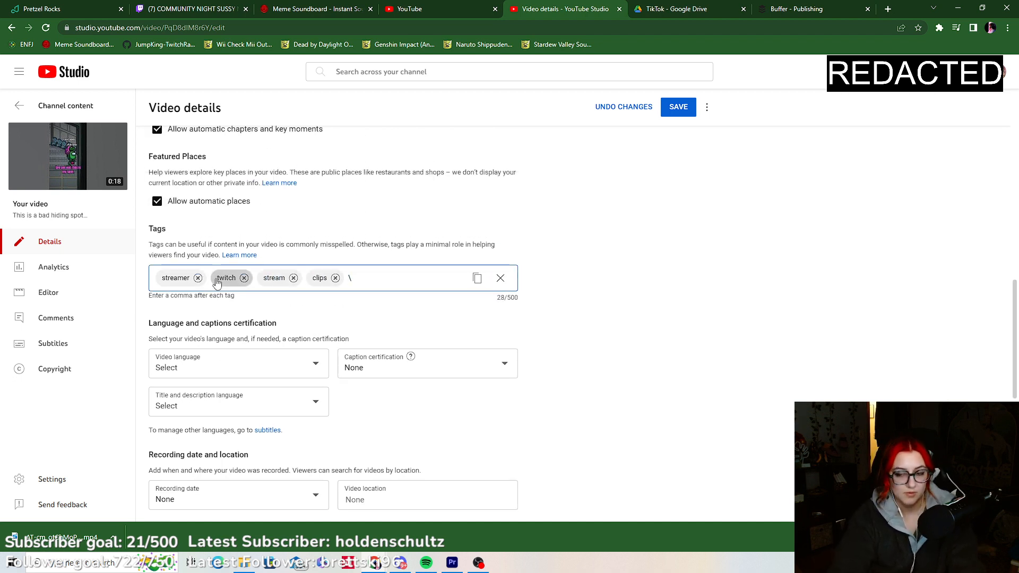
type("among us,hide,seek,launch")
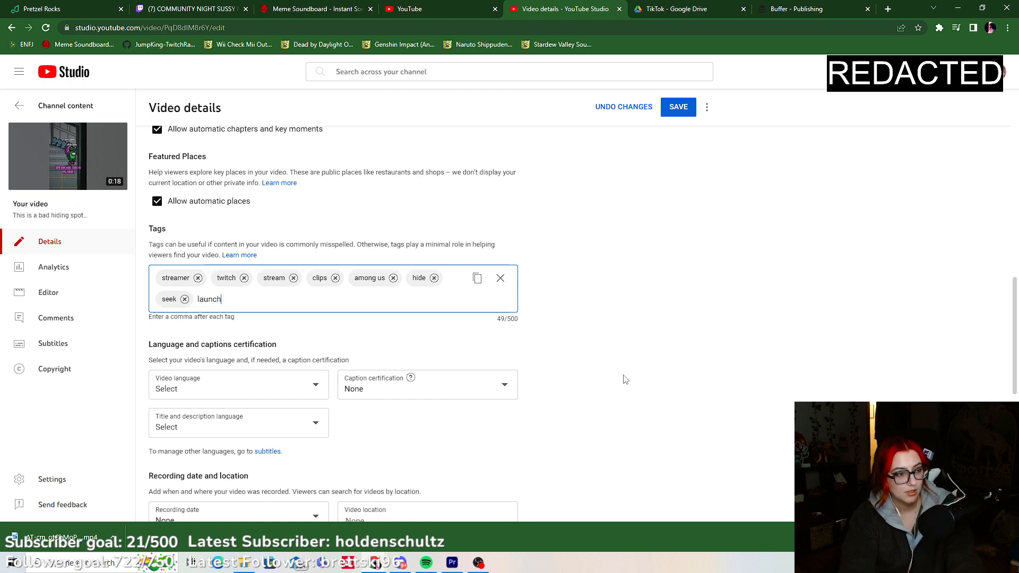
type("pad,imposter,theanimeathlete,")
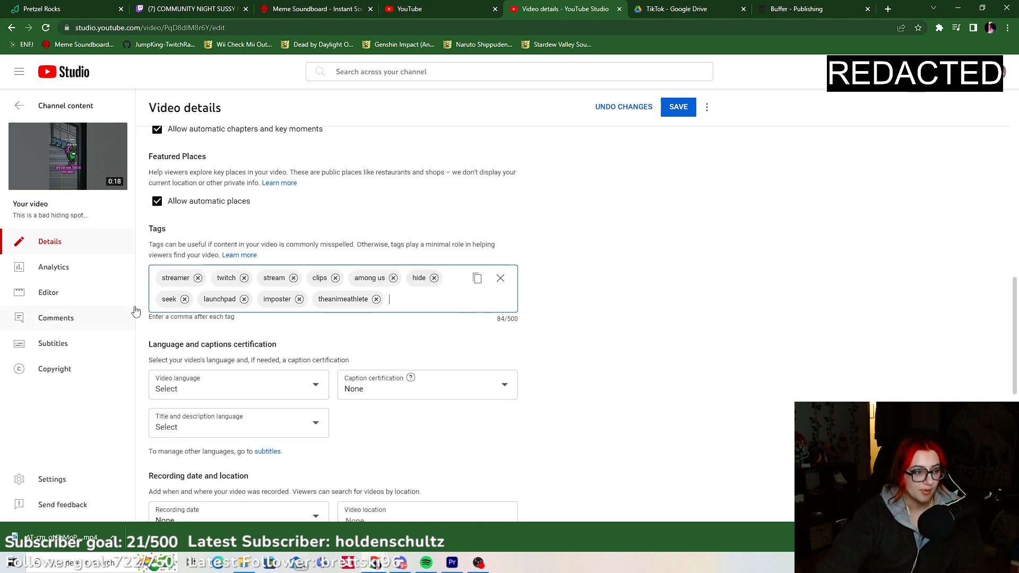
Set the video's game title to Among Us (2018).
scroll(341, 378, "down", 8)
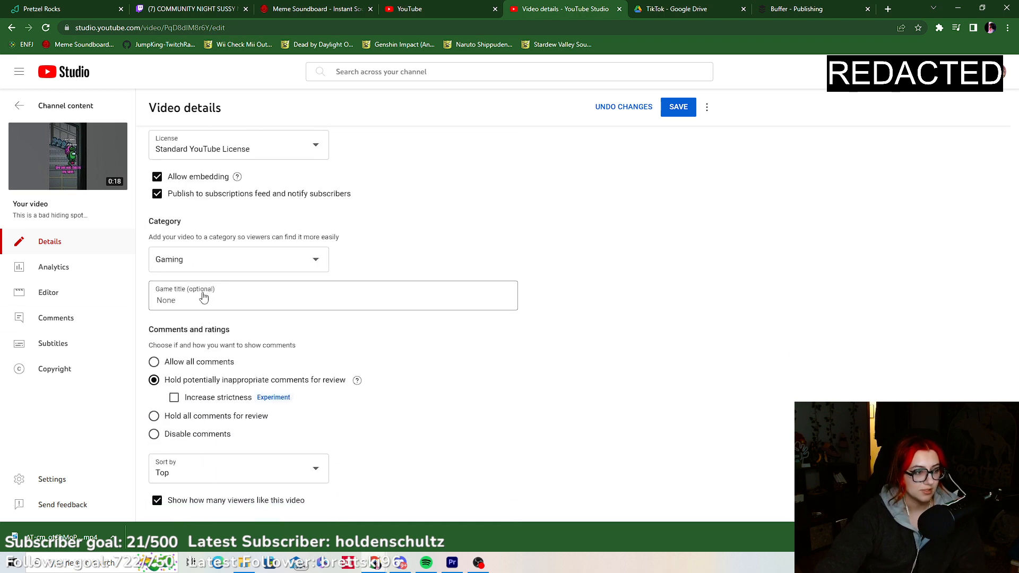
left_click(217, 296)
type("among us")
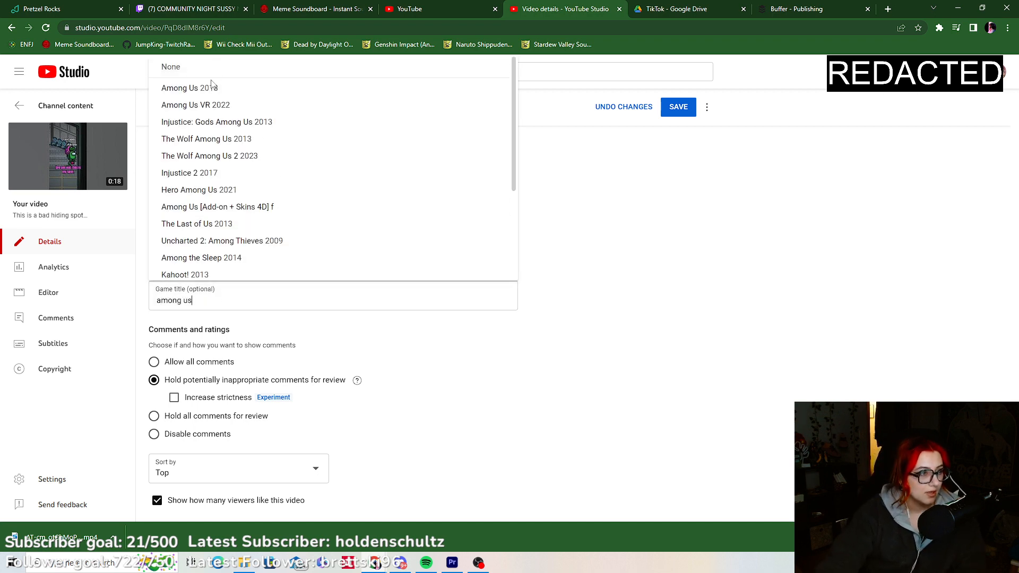
left_click(211, 84)
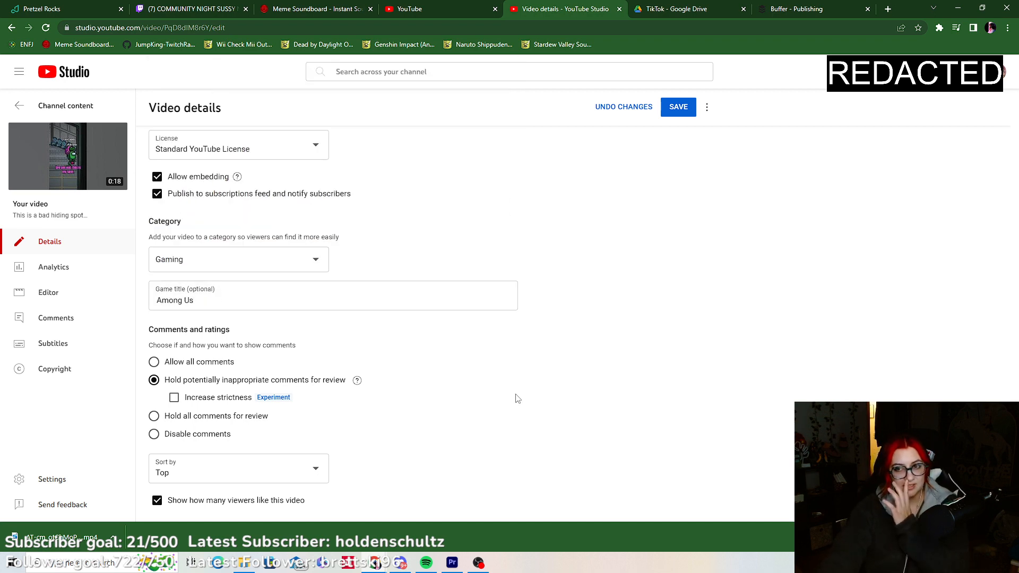
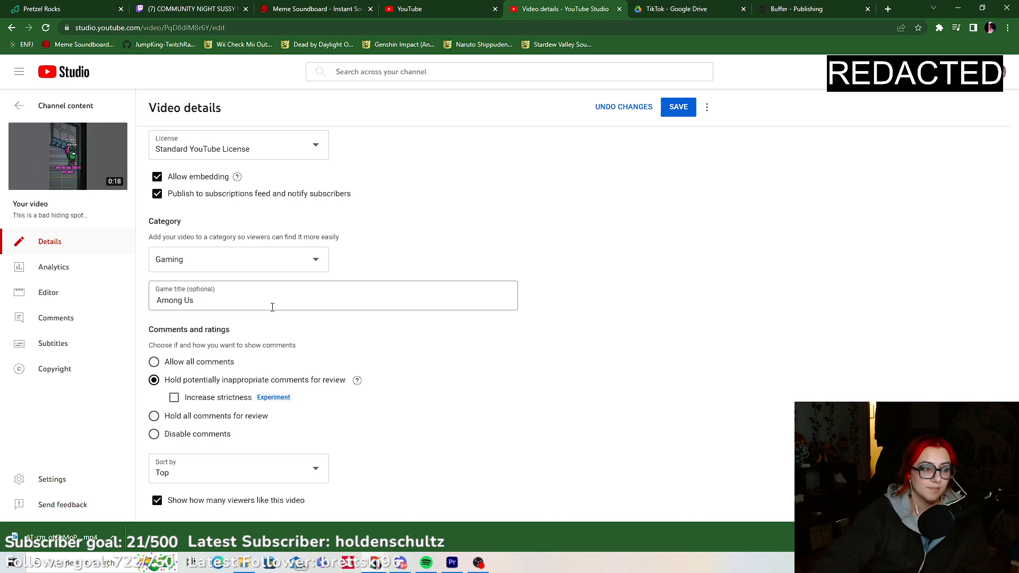
Save the video details and return to a refreshed channel content list.
left_click(678, 107)
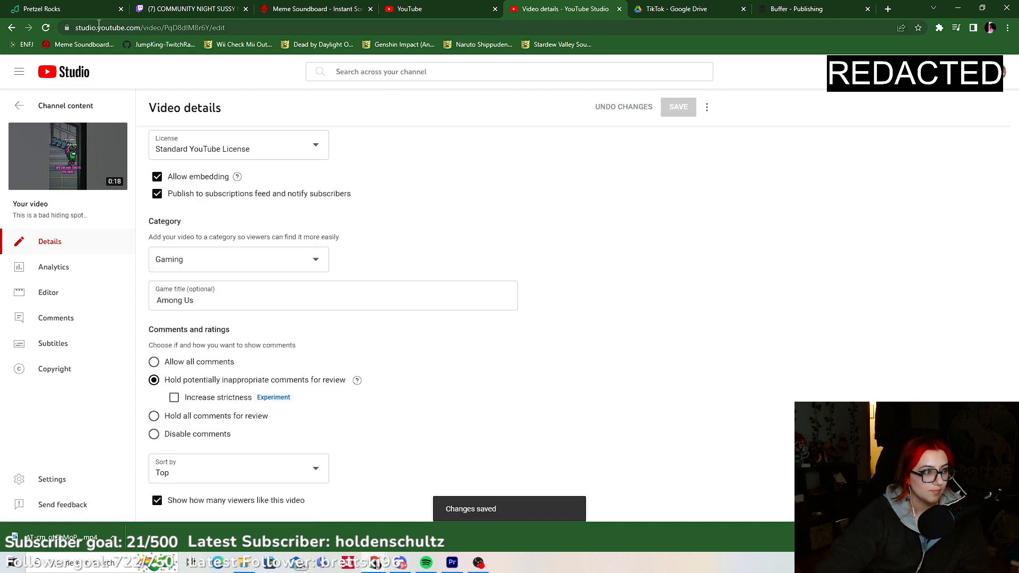
left_click(19, 109)
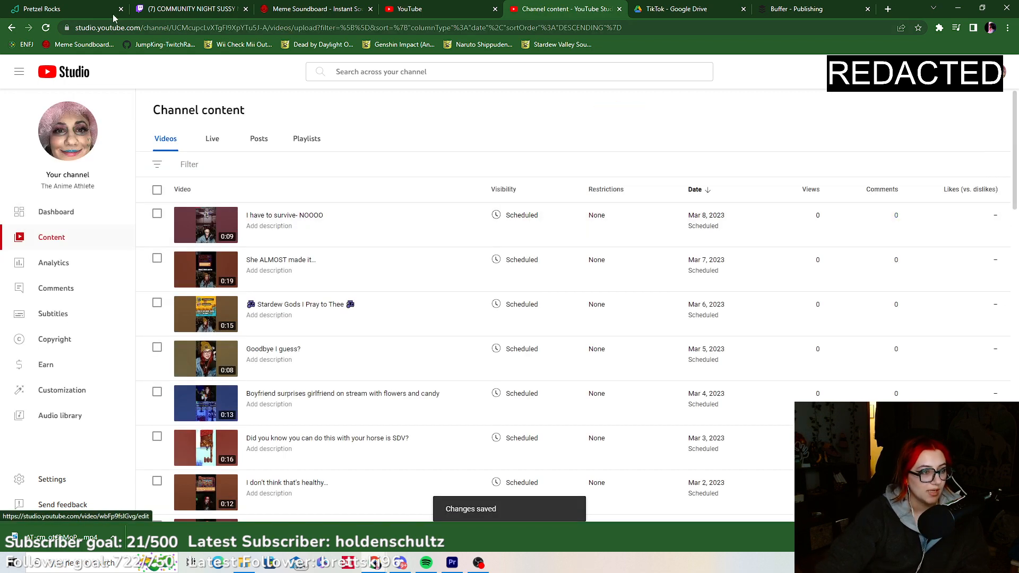
left_click(46, 31)
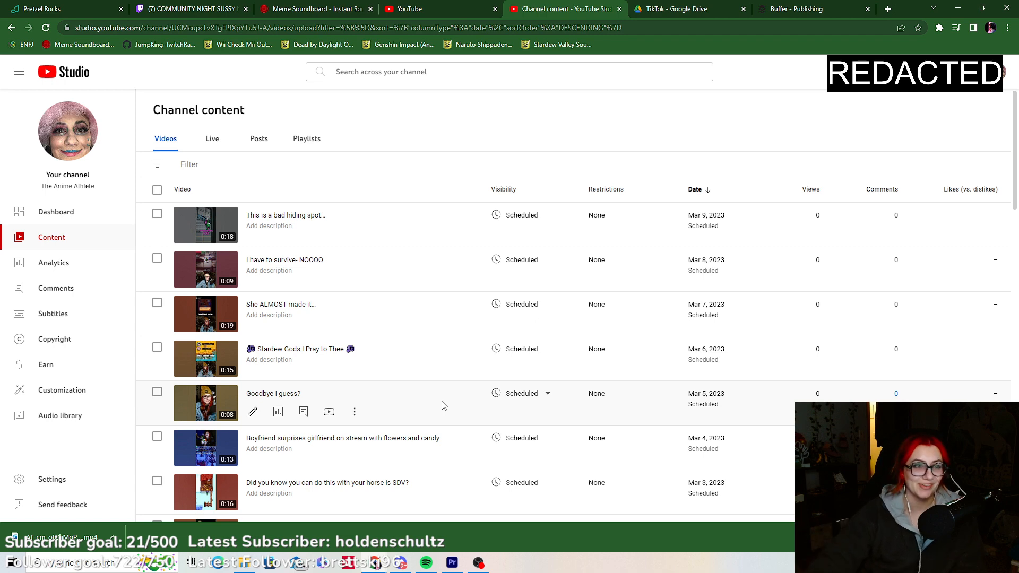
Play the Twitch stream recording to 01:06:16 and create a clip trimmed to about its last 15 seconds.
left_click(191, 9)
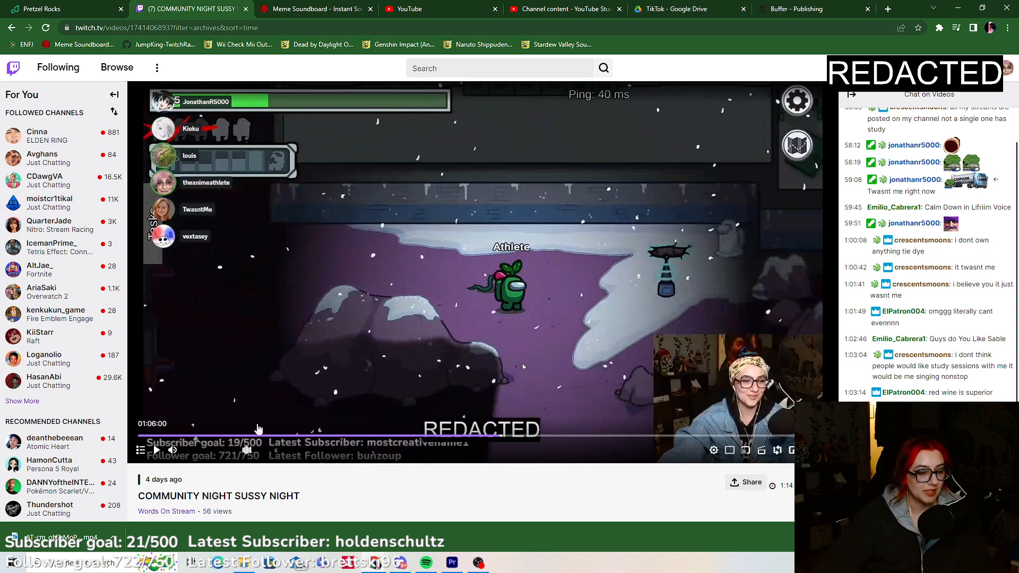
left_click(156, 451)
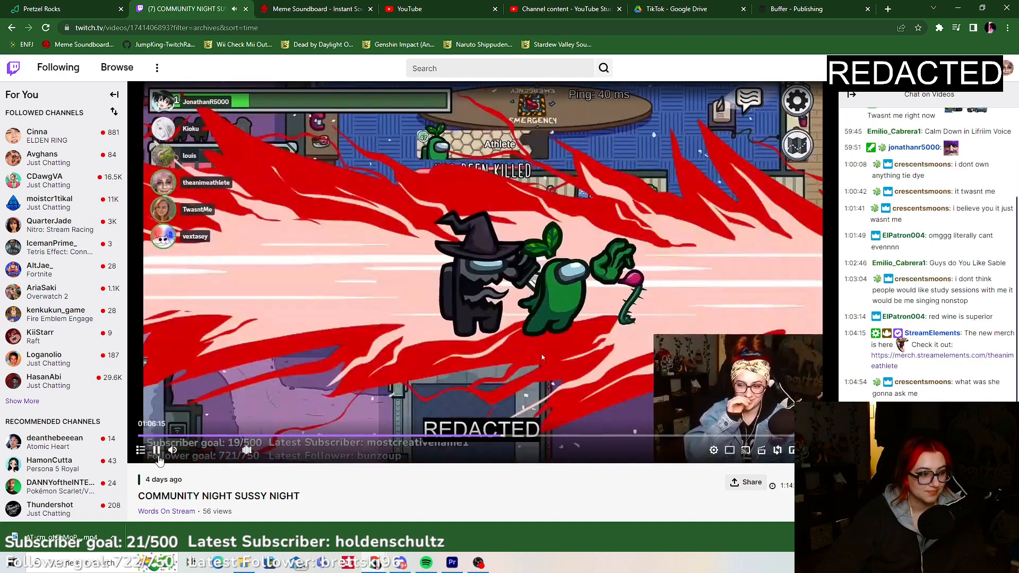
left_click(157, 450)
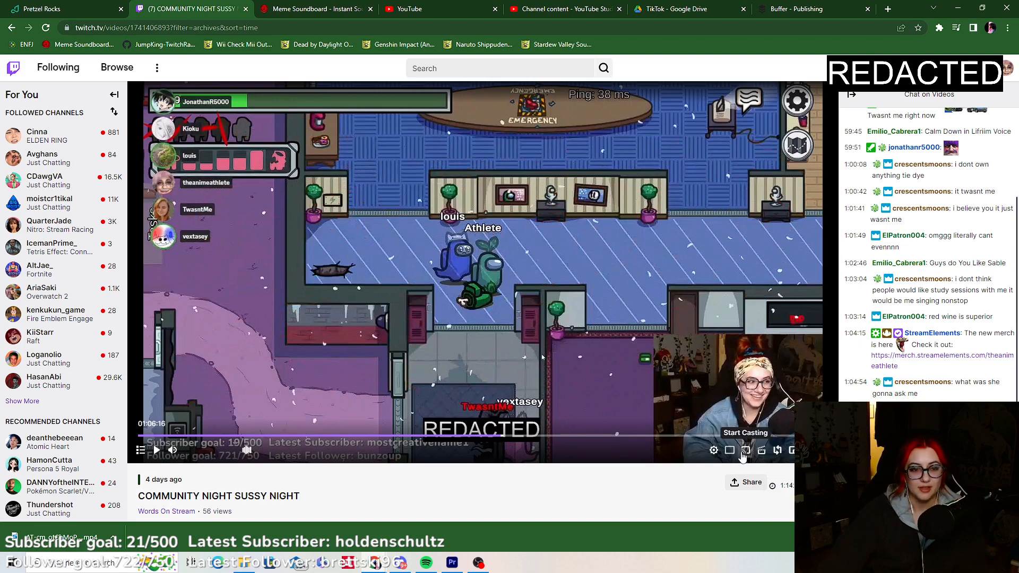
left_click(761, 451)
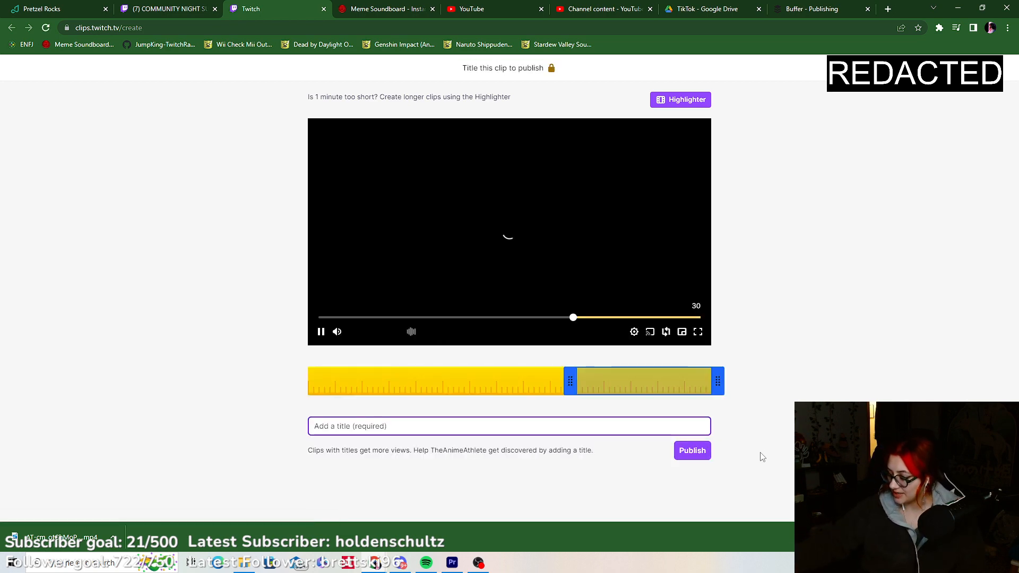
left_click_drag(570, 380, 640, 386)
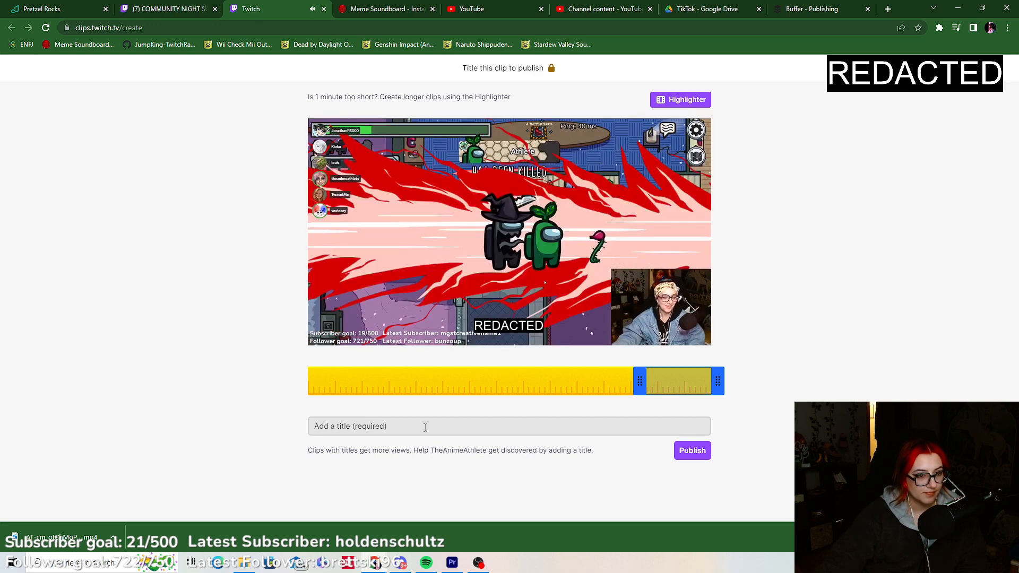
Publish the clip with the title "Who's left?" and download it.
left_click(425, 428)
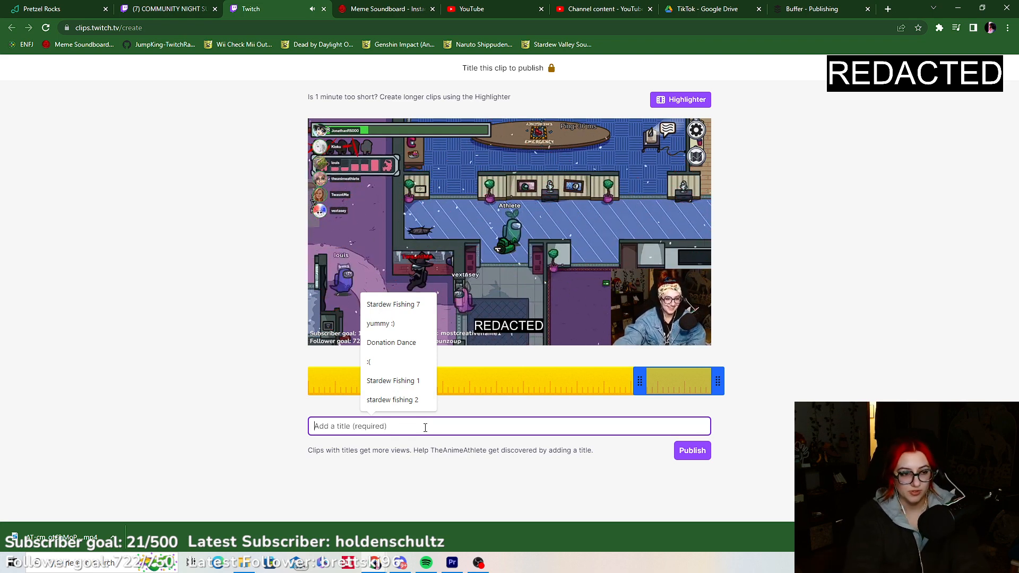
type("Who's le")
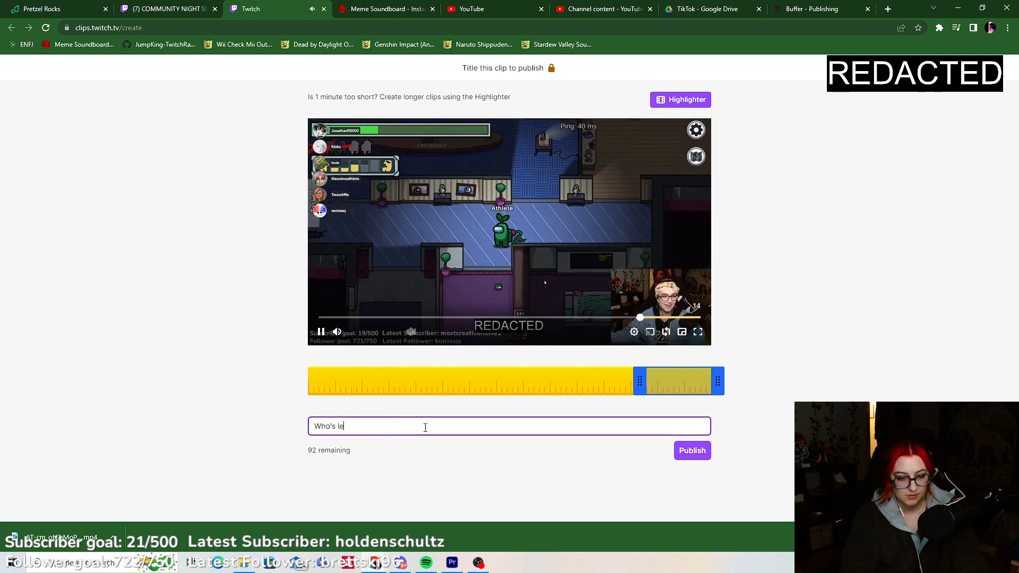
type("ft?")
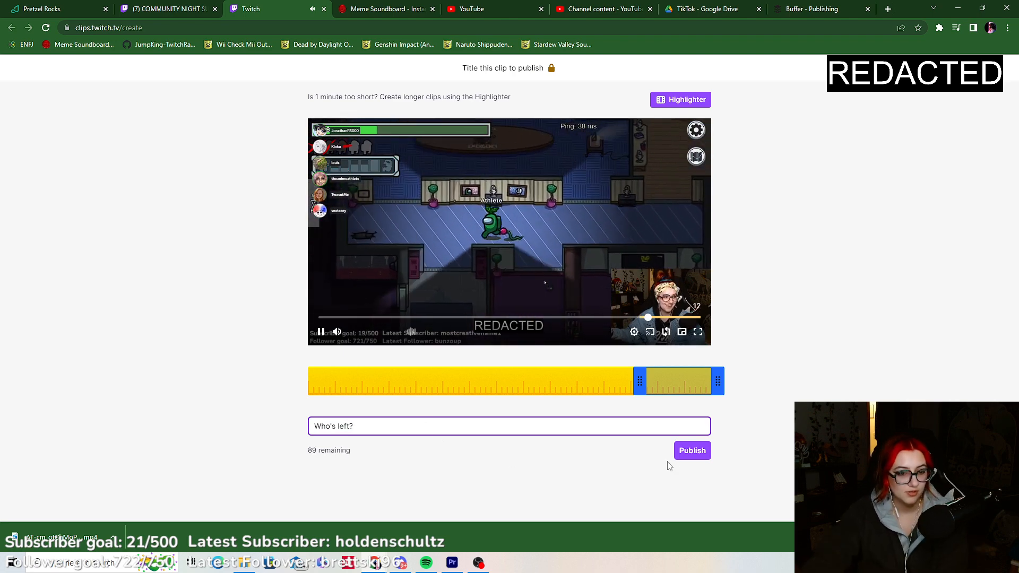
left_click(695, 452)
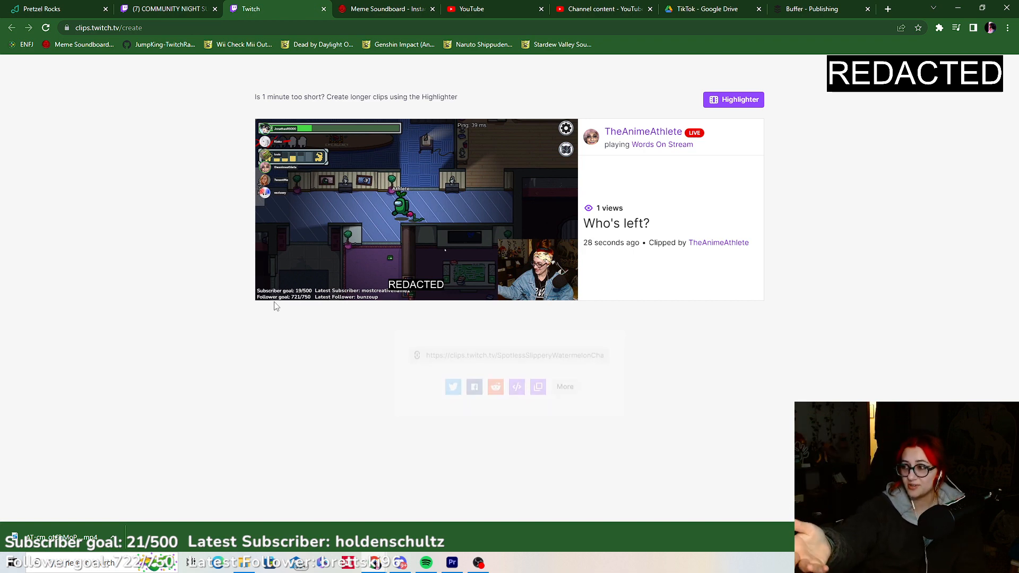
left_click(439, 379)
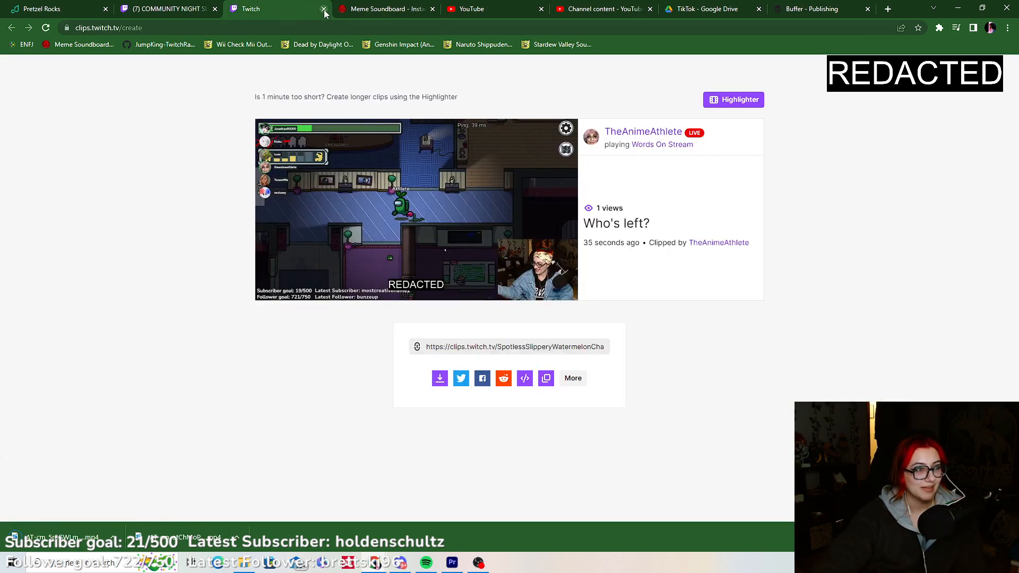
Close the published clip page, switch to Premiere Pro and delete all clips from the sequence timeline.
left_click(323, 9)
left_click(451, 562)
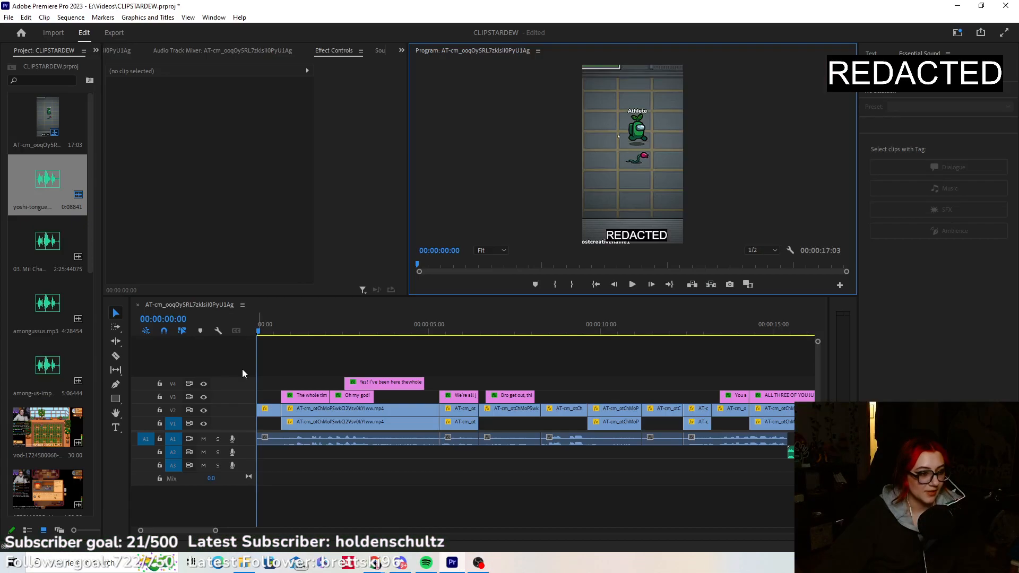
left_click(114, 326)
left_click(268, 415)
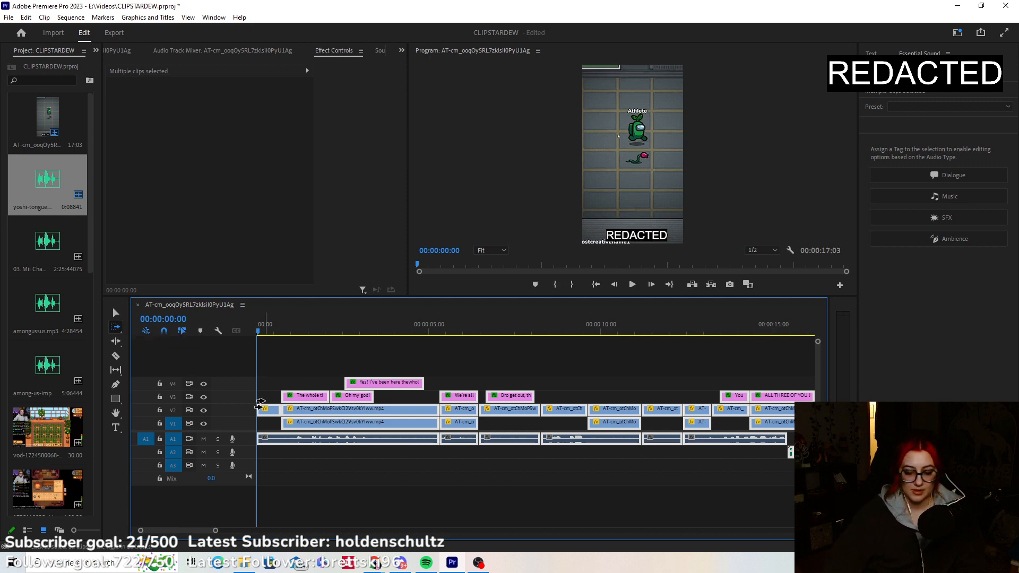
key("Delete")
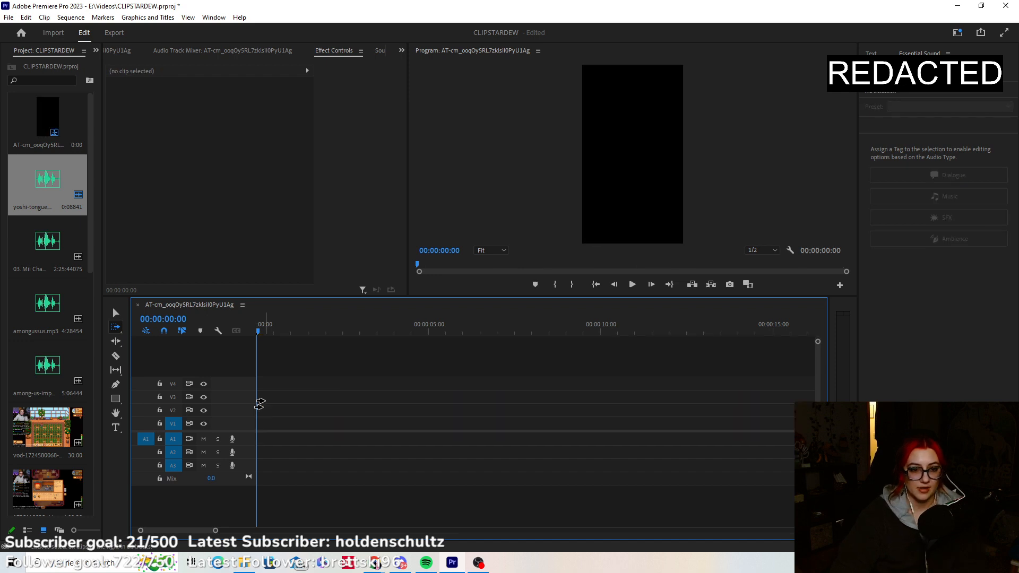
key("v")
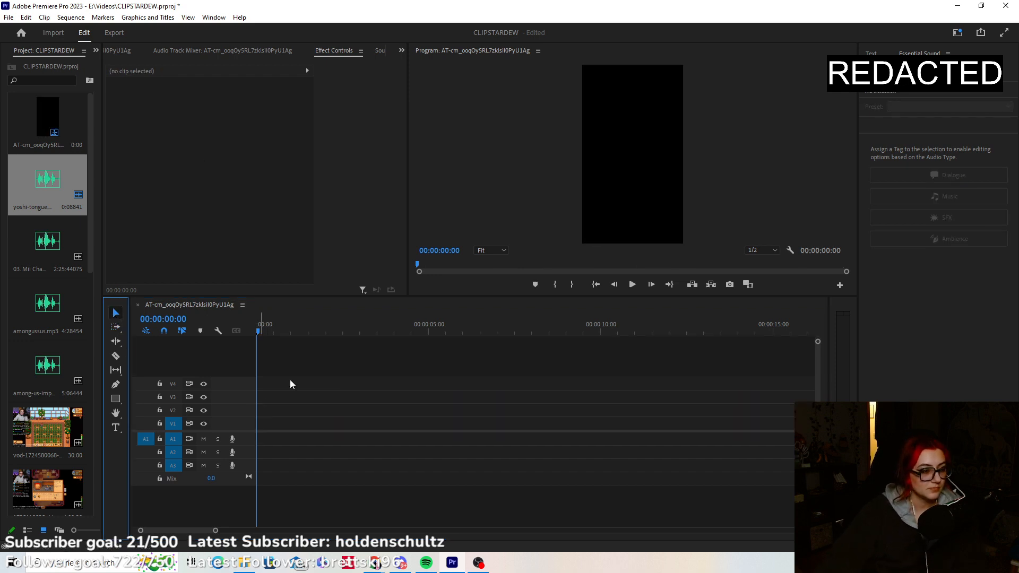
left_click(247, 564)
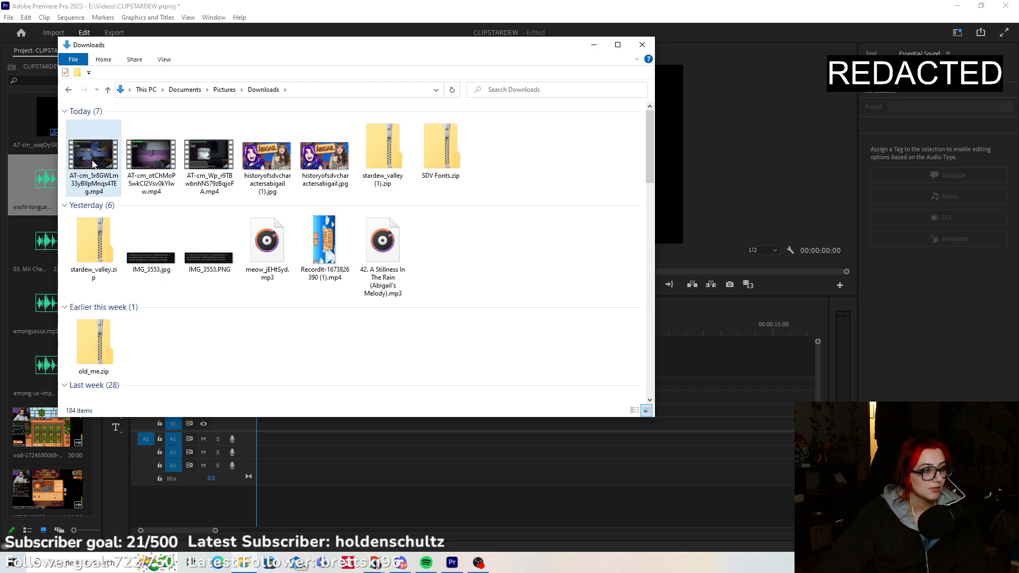
left_click_drag(86, 163, 258, 435)
left_click_drag(305, 413, 401, 486)
key("Delete")
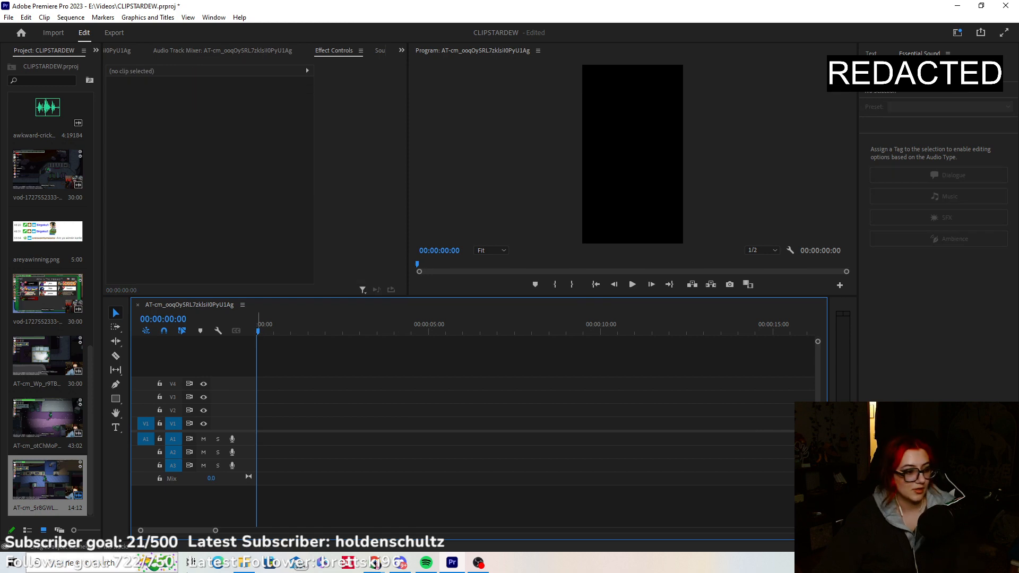
Place the newly downloaded clip from the Downloads folder at the start of the timeline, keeping the existing sequence settings.
left_click(252, 566)
left_click_drag(90, 154, 254, 432)
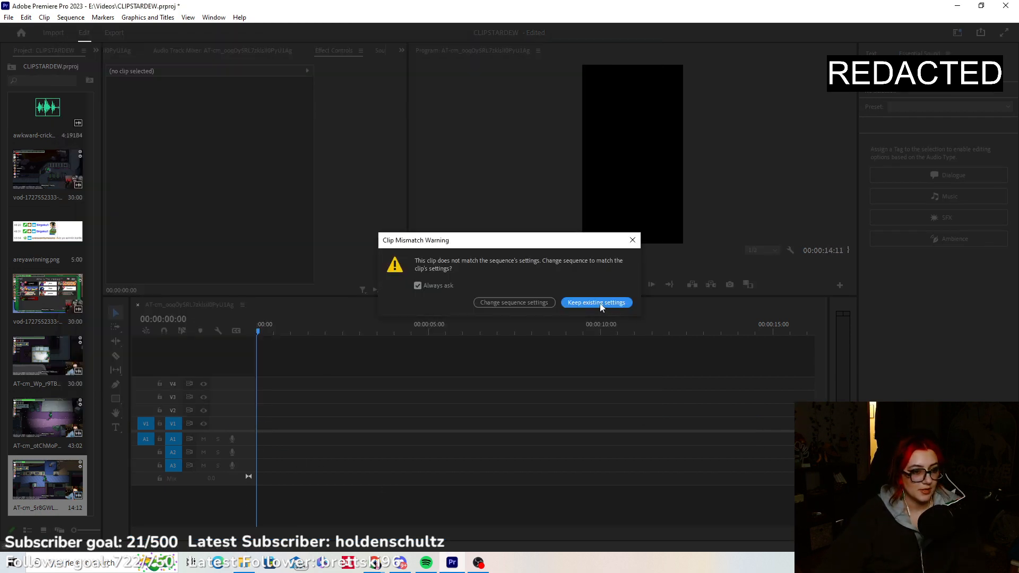
left_click(598, 303)
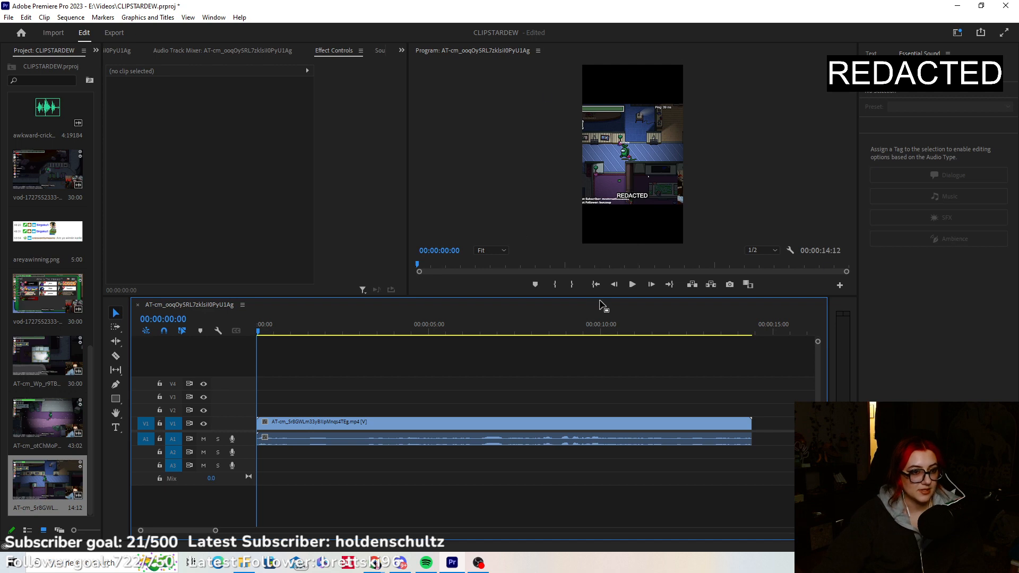
left_click(595, 286)
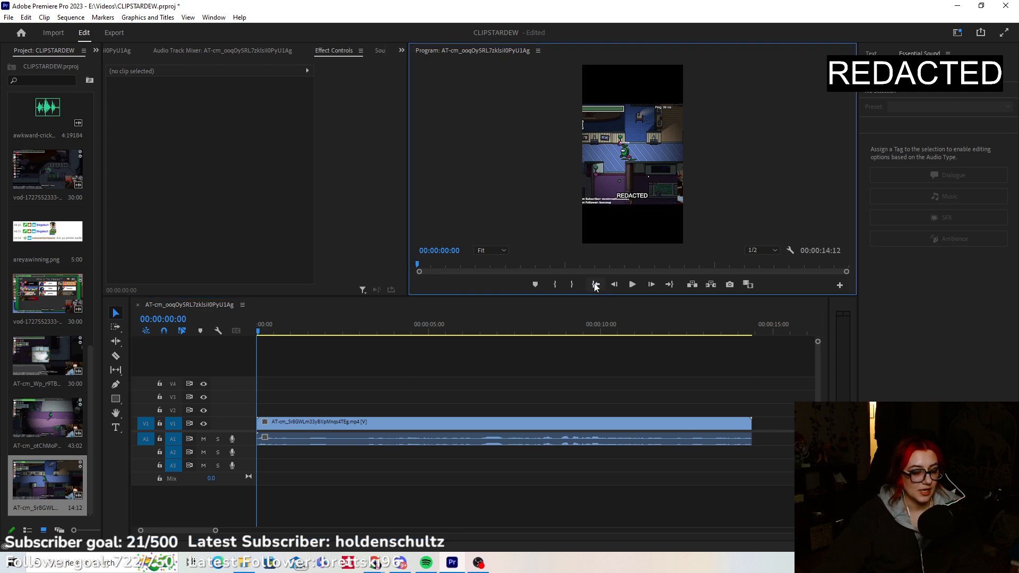
Unlink the clip's video from its audio, move the video to V2 and paste a copy beneath it on V1.
left_click(282, 422)
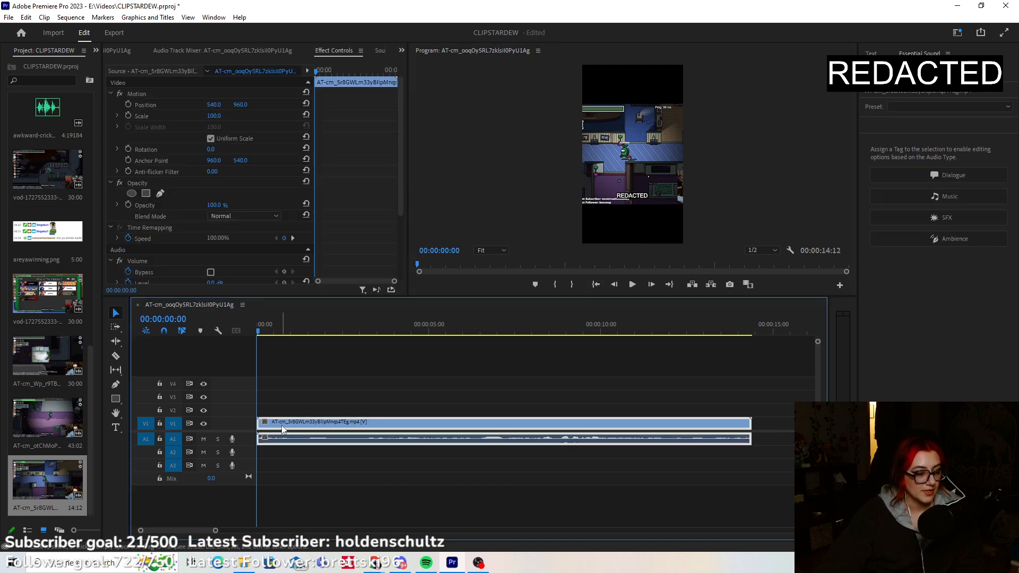
right_click(282, 428)
left_click(311, 192)
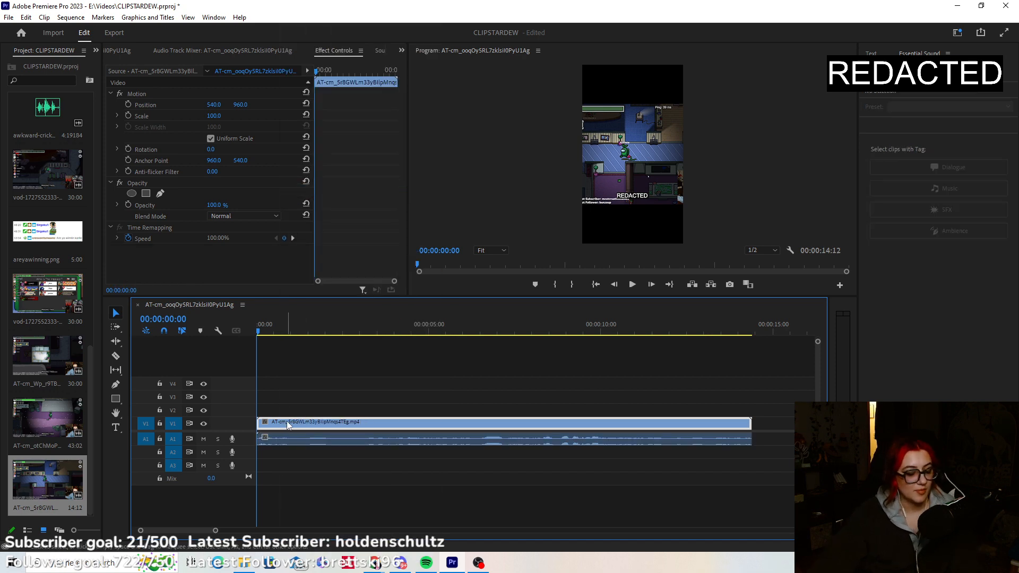
left_click_drag(286, 421, 289, 410)
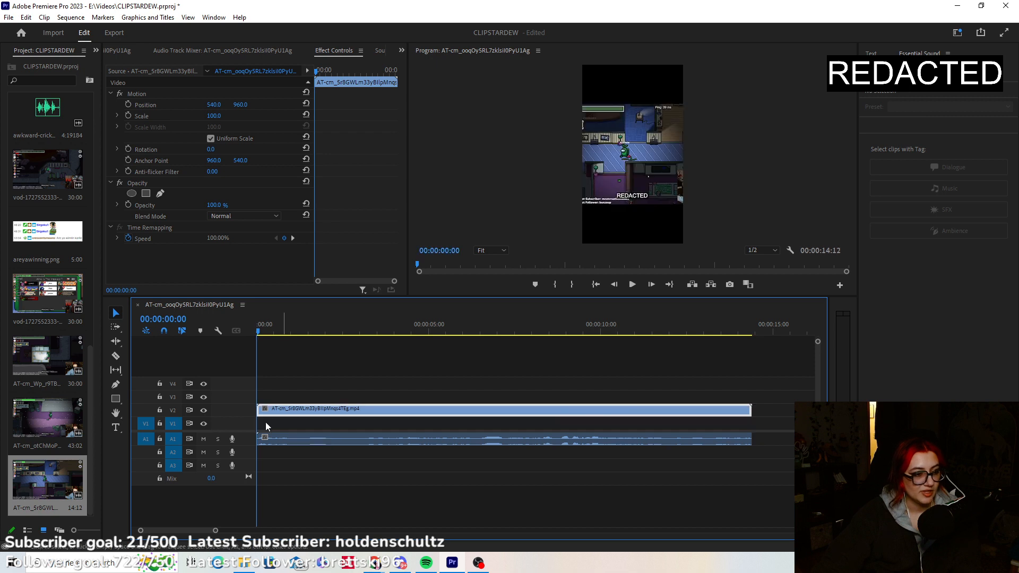
key("ctrl+v")
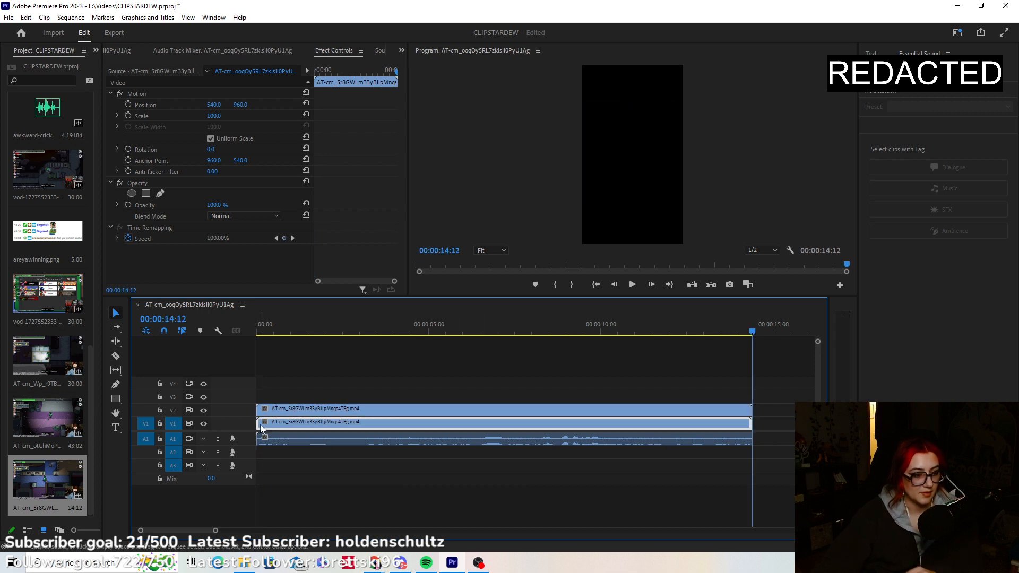
left_click(595, 285)
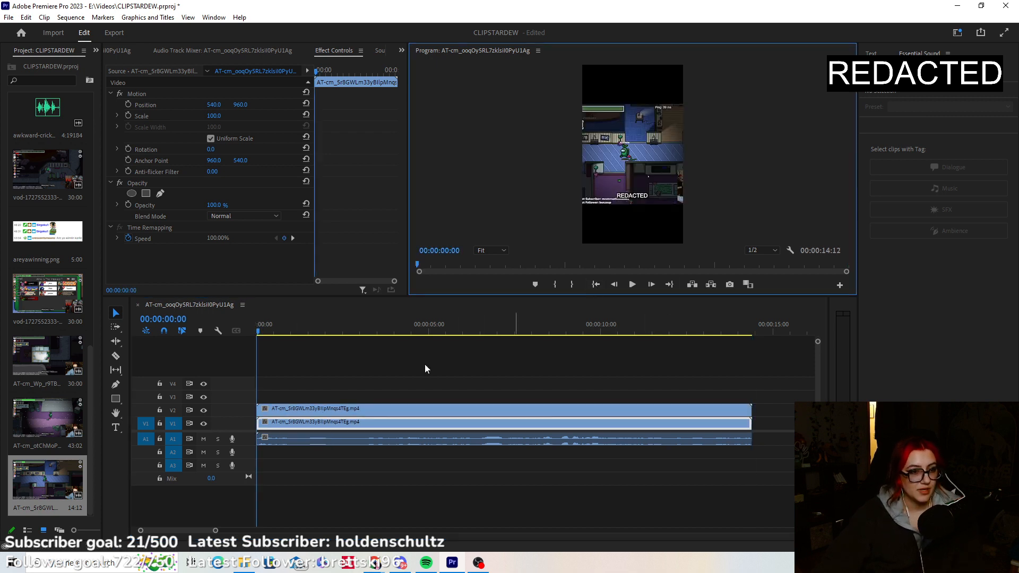
Move the V2 gameplay layer to fill the upper part of the vertical frame, at a position of about 602.5, 532.7.
left_click(282, 407)
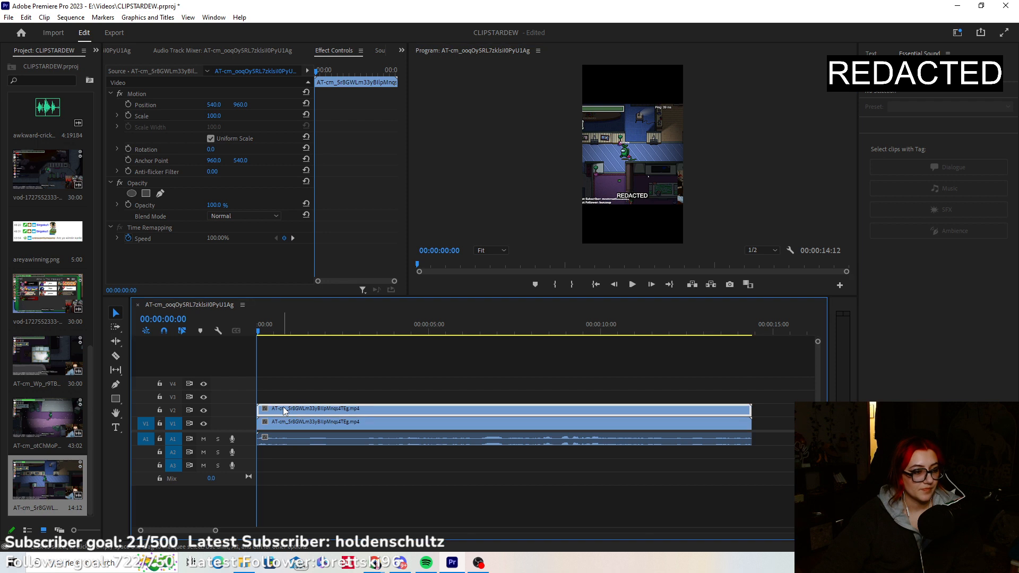
left_click(164, 117)
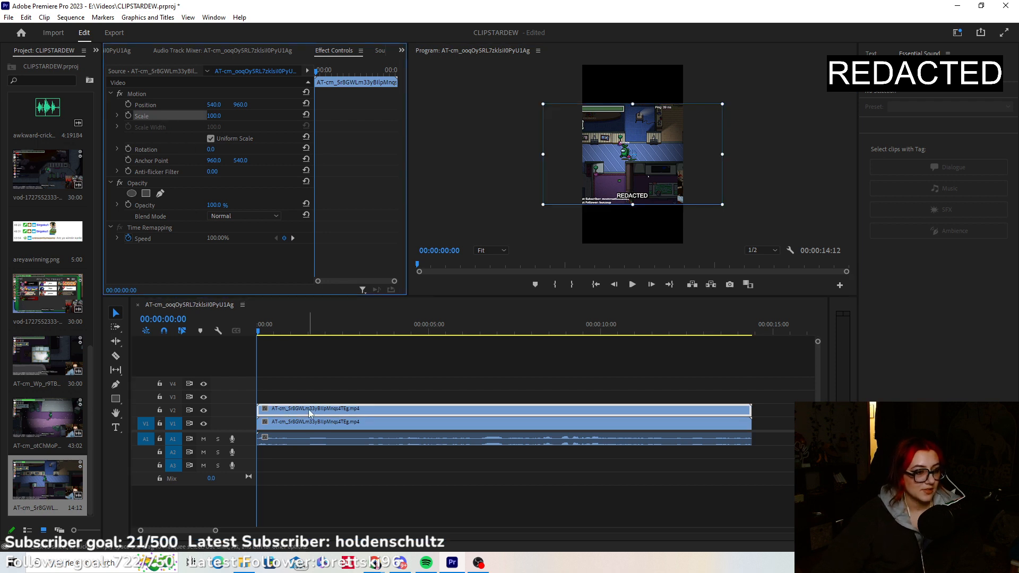
left_click_drag(656, 177, 654, 142)
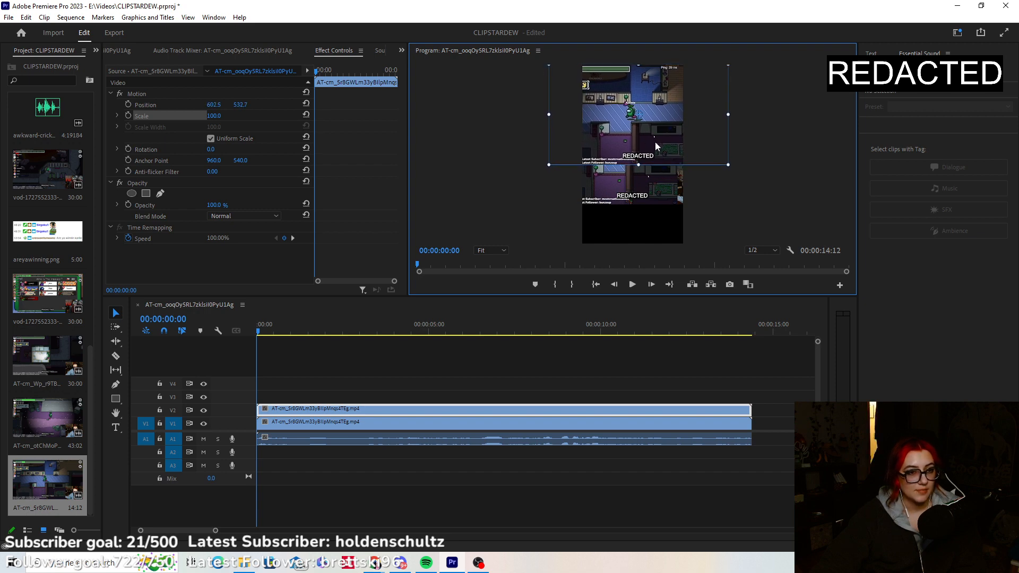
Scale the V1 layer to about 238 and position it at about -1176.6, 652.3 so the webcam fills the lower part.
left_click(666, 191)
left_click_drag(670, 187, 682, 263)
left_click_drag(660, 222, 608, 204)
left_click_drag(680, 240, 694, 248)
left_click_drag(657, 220, 649, 217)
left_click(477, 385)
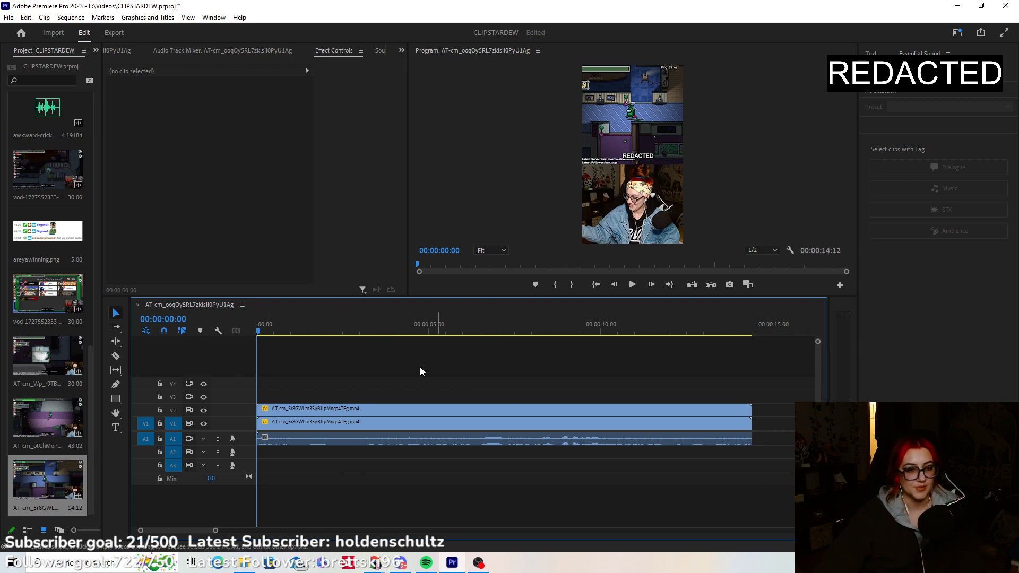
Preview the opening and split both video layers at about 00:00:01:09 and 00:00:02:08.
left_click_drag(442, 324, 658, 315)
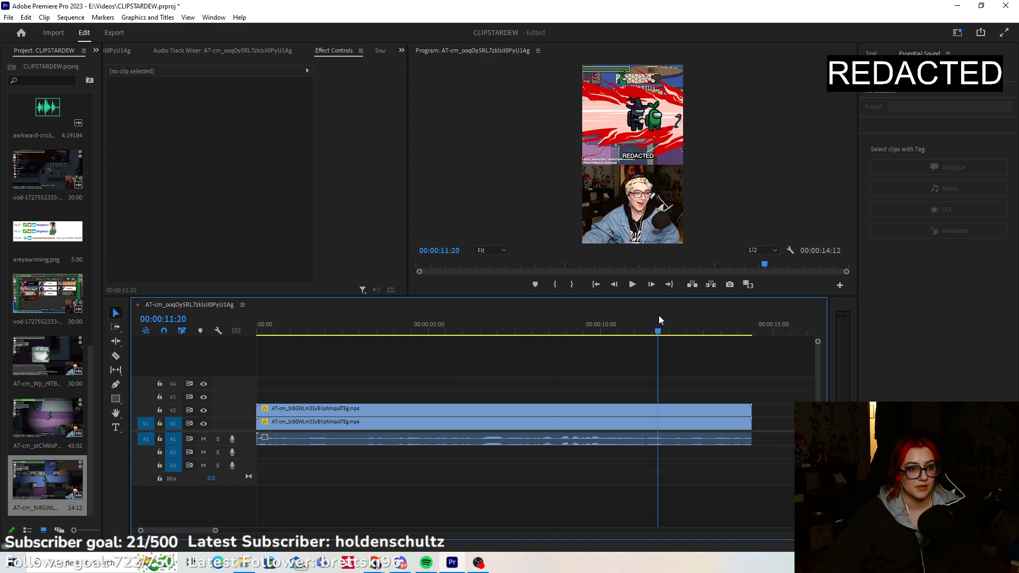
left_click_drag(356, 326, 307, 319)
left_click(595, 285)
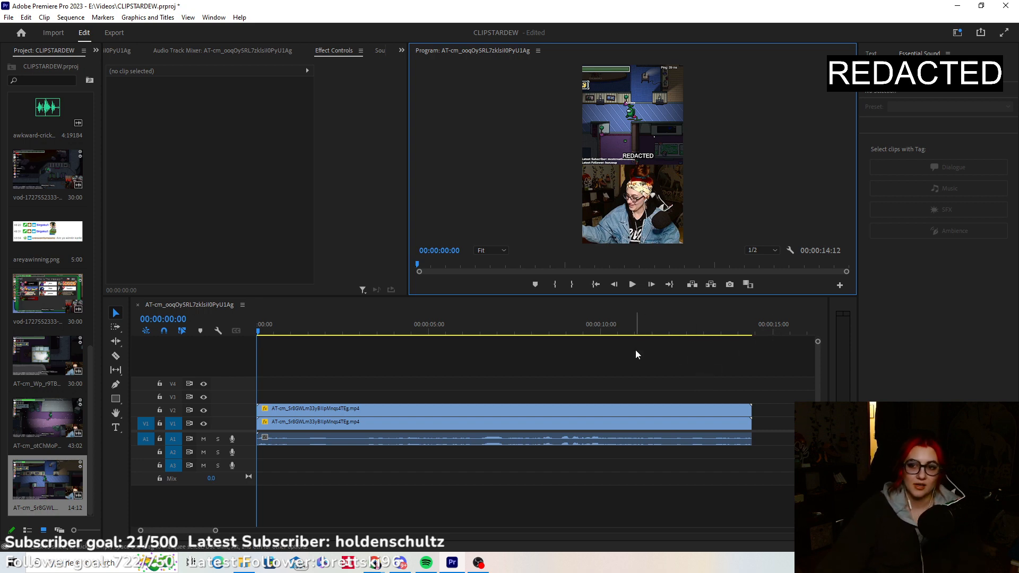
left_click(631, 285)
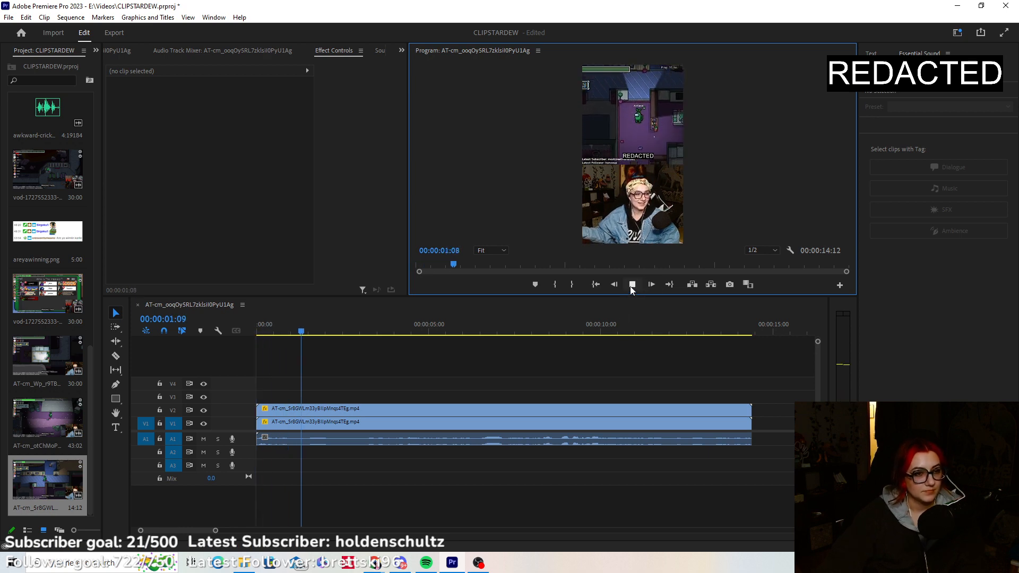
left_click(631, 285)
left_click_drag(343, 334, 334, 332)
key("c")
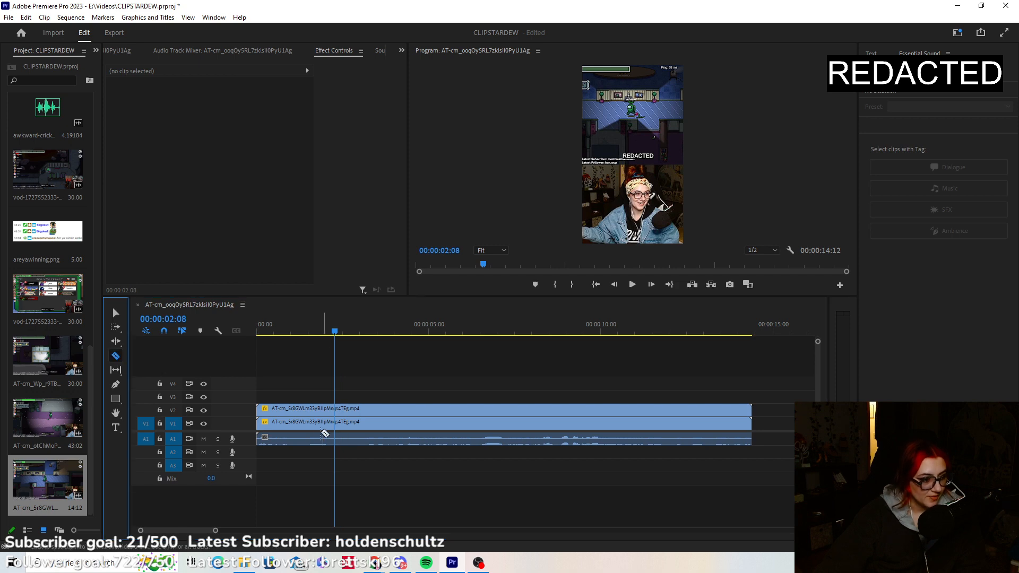
left_click(301, 422)
left_click(339, 428)
left_click(115, 313)
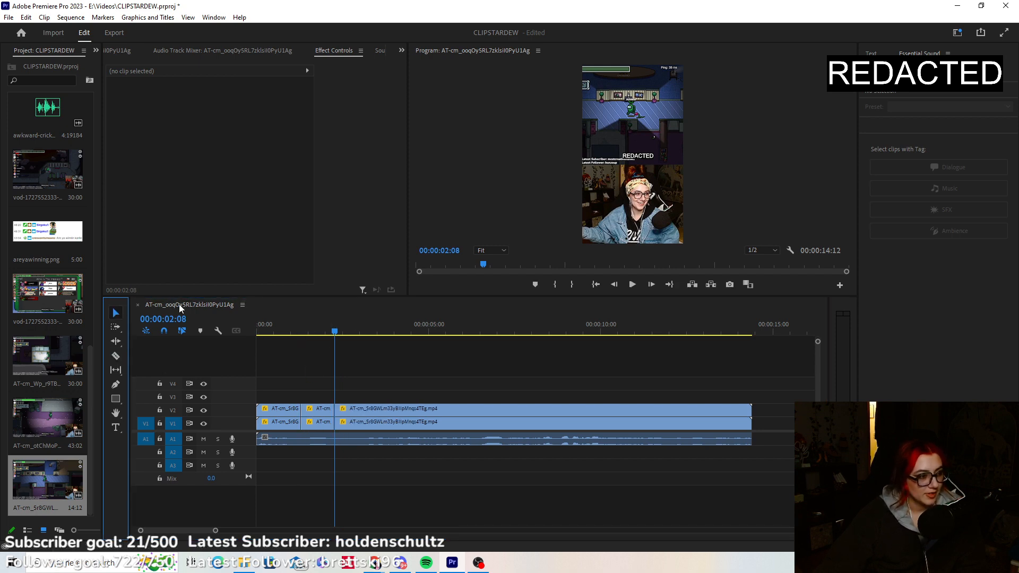
Delete the V2 gameplay segment between the first two cuts.
left_click(313, 326)
left_click(318, 417)
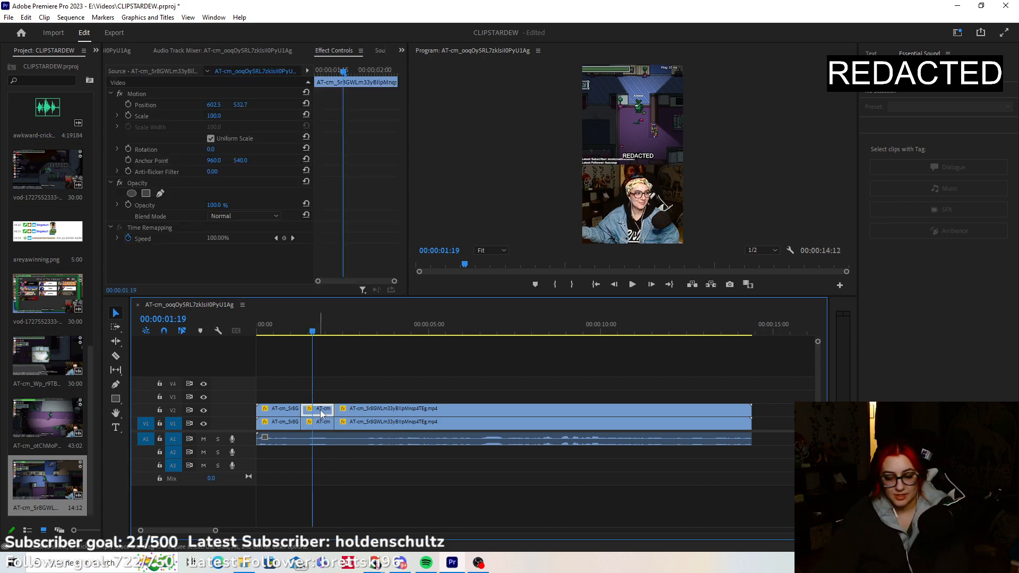
key("Delete")
Enlarge and reposition the V1 segment between the first two cuts so the webcam close-up fills the whole vertical frame.
left_click(323, 423)
left_click(153, 116)
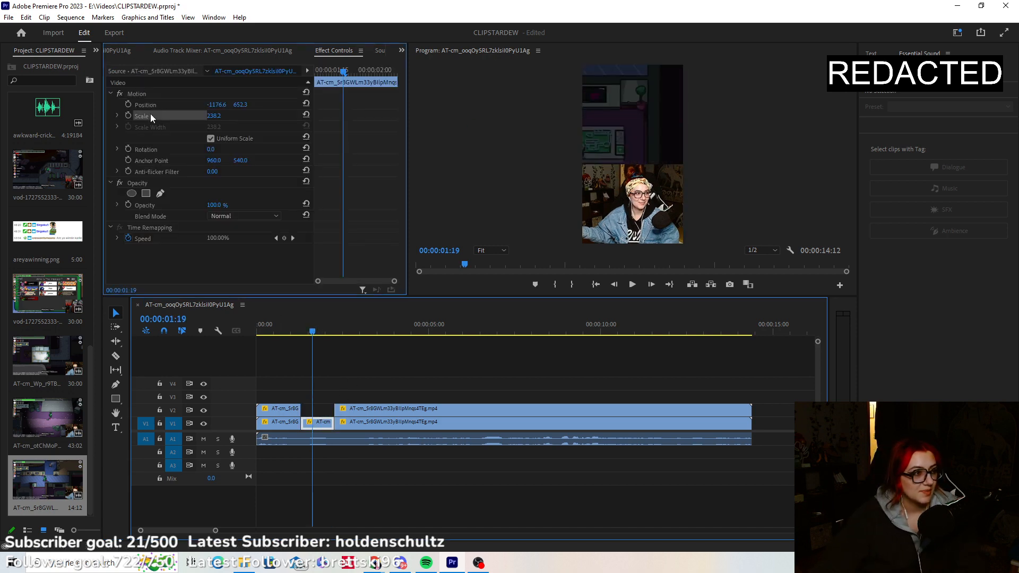
left_click_drag(613, 208, 490, 111)
left_click_drag(563, 148, 594, 167)
left_click_drag(720, 234, 731, 252)
left_click_drag(654, 207, 642, 199)
left_click(396, 352)
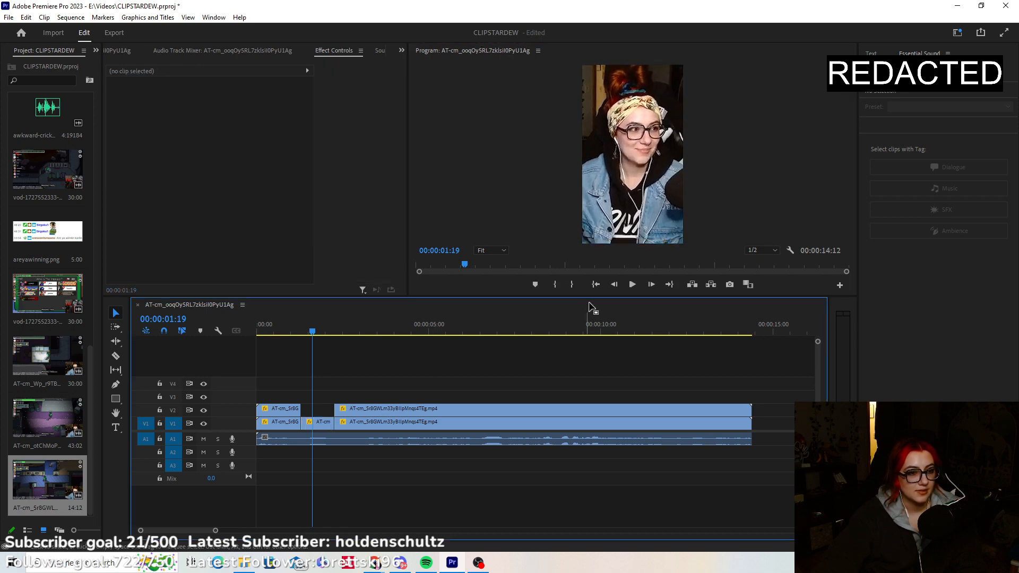
Cut out the section from 00:00:02:08 to about 00:00:03:02 on the video and audio tracks and close the gap.
key("Home")
left_click(632, 284)
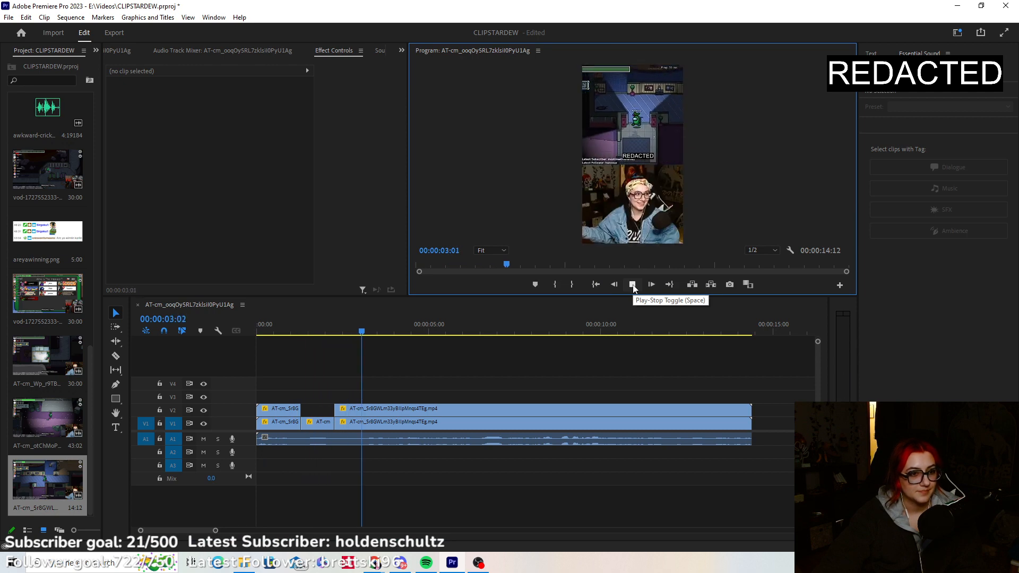
left_click(632, 284)
left_click(115, 355)
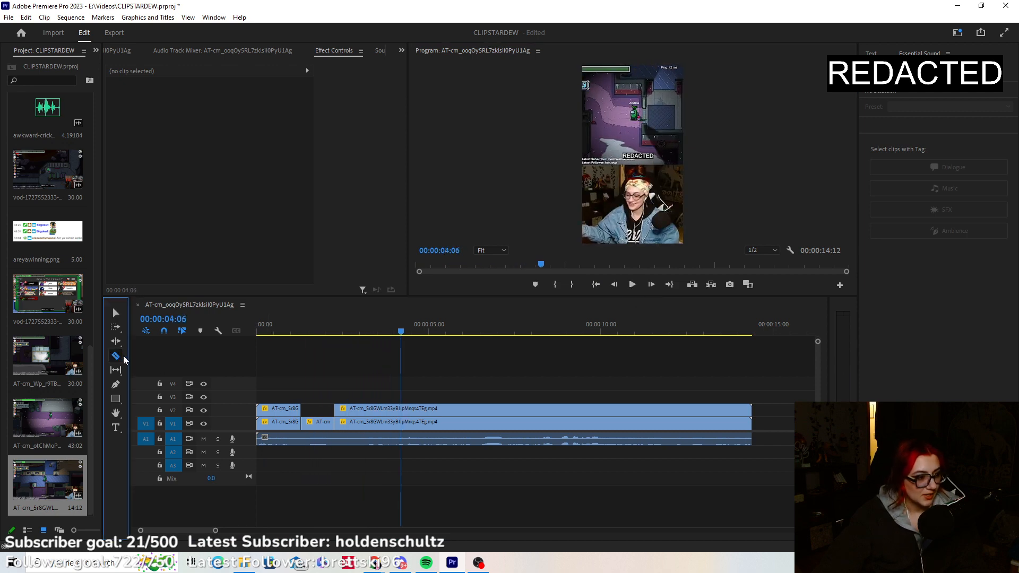
left_click(362, 439)
left_click(362, 408)
left_click(116, 313)
left_click(349, 441)
key("Delete")
left_click_drag(397, 425, 370, 424)
left_click(351, 359)
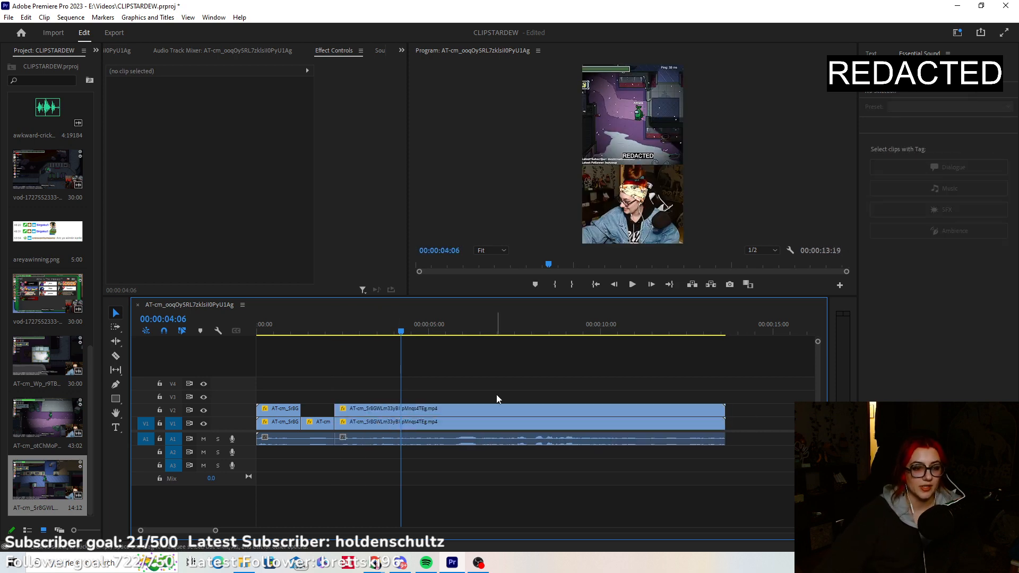
Play the edit from the start and split both video layers at 00:00:07:05.
left_click(595, 284)
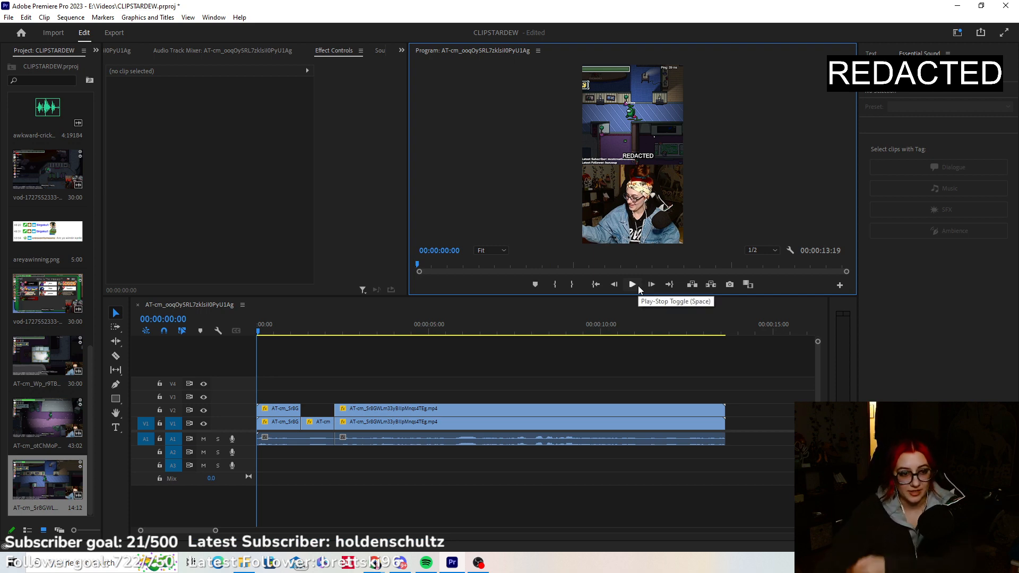
left_click(633, 286)
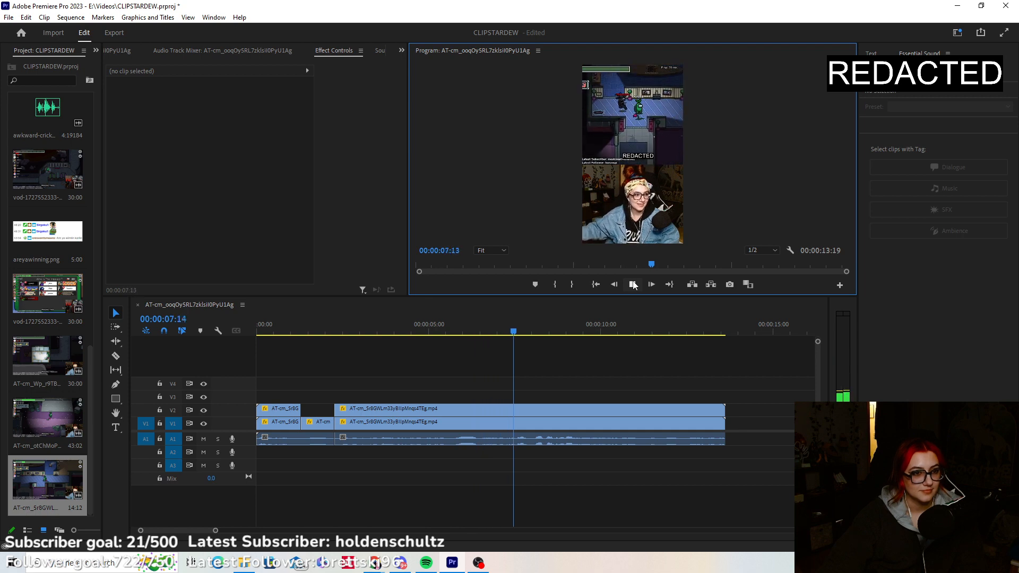
key("space")
left_click(502, 332)
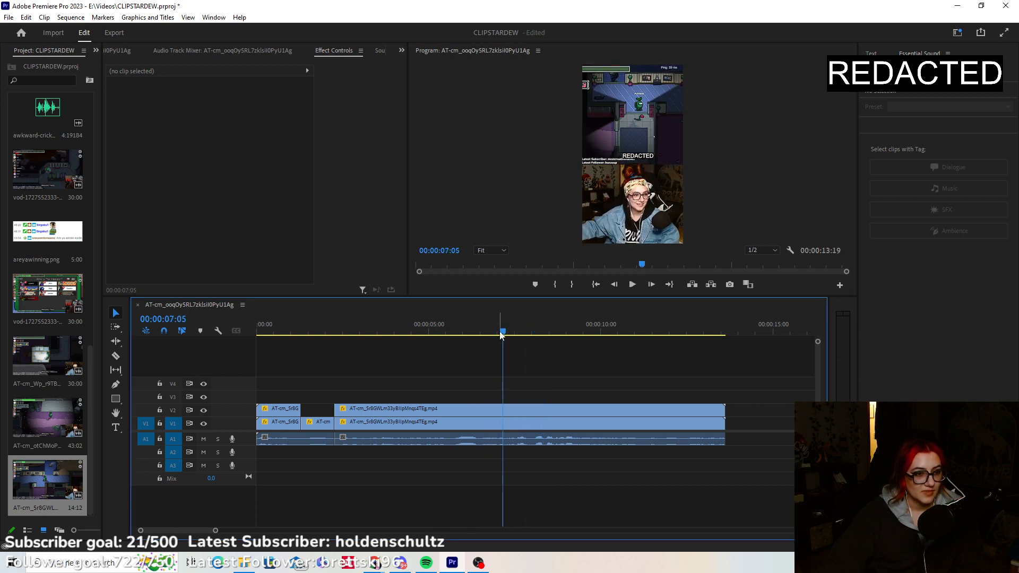
left_click(116, 355)
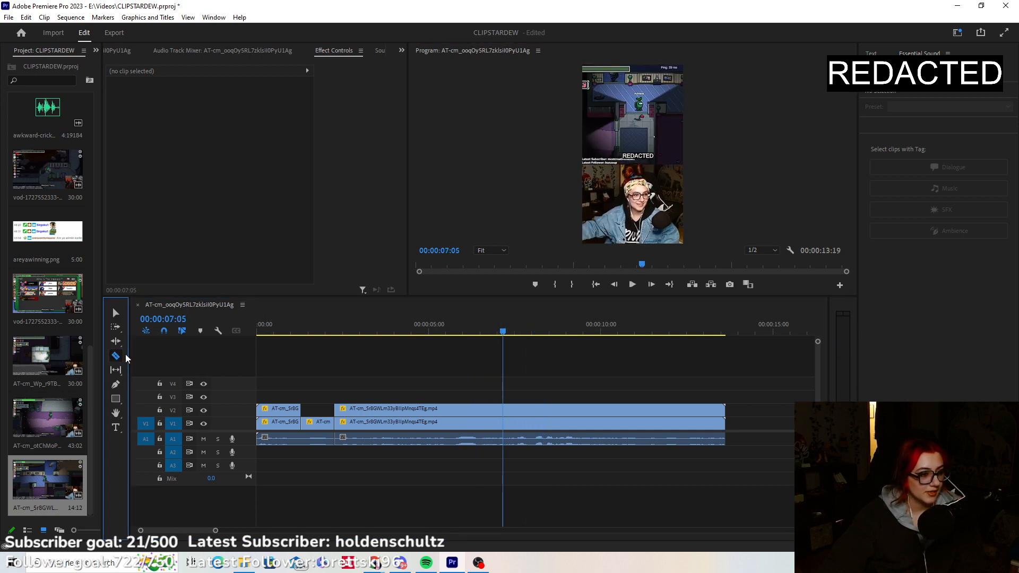
left_click(505, 423)
Split both video layers again at 00:00:08:03, during the kill animation.
left_click(632, 285)
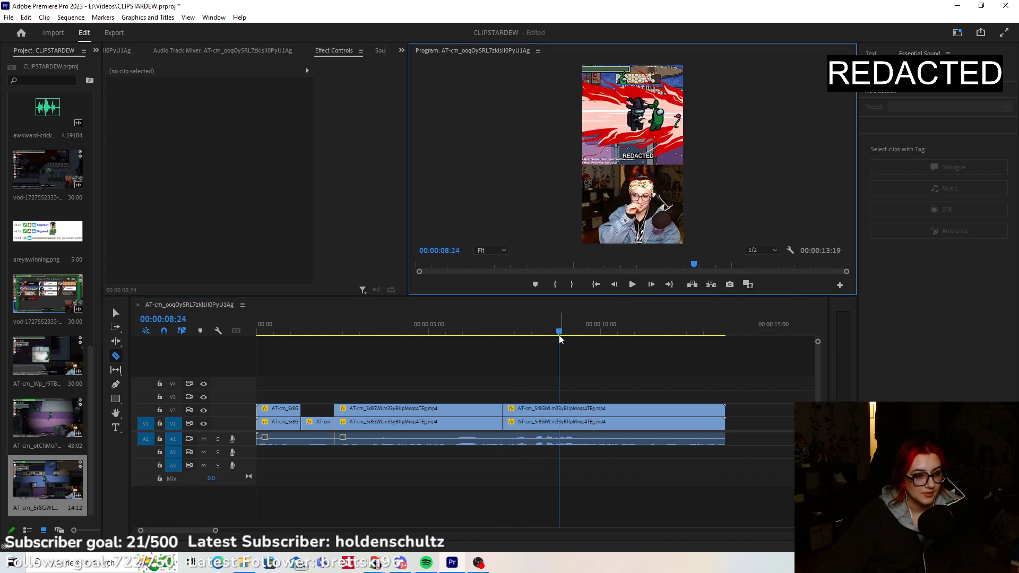
left_click(530, 335)
key("Right")
left_click(536, 423)
left_click(536, 410)
key("v")
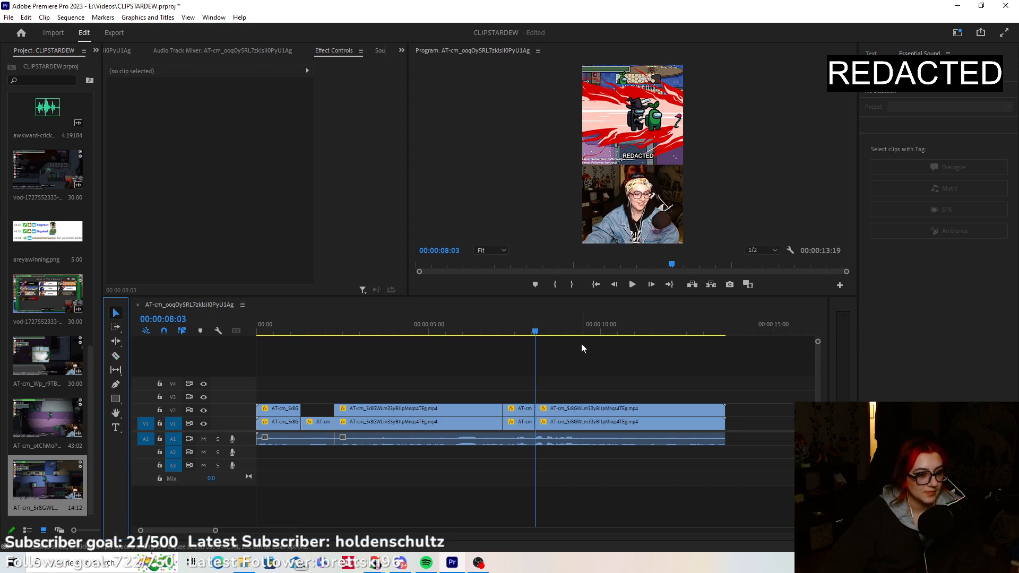
Delete the V1 webcam segment during the kill and enlarge the V2 gameplay above it to about 209.7% scale, repositioned to fill the vertical frame.
left_click(515, 330)
left_click(520, 423)
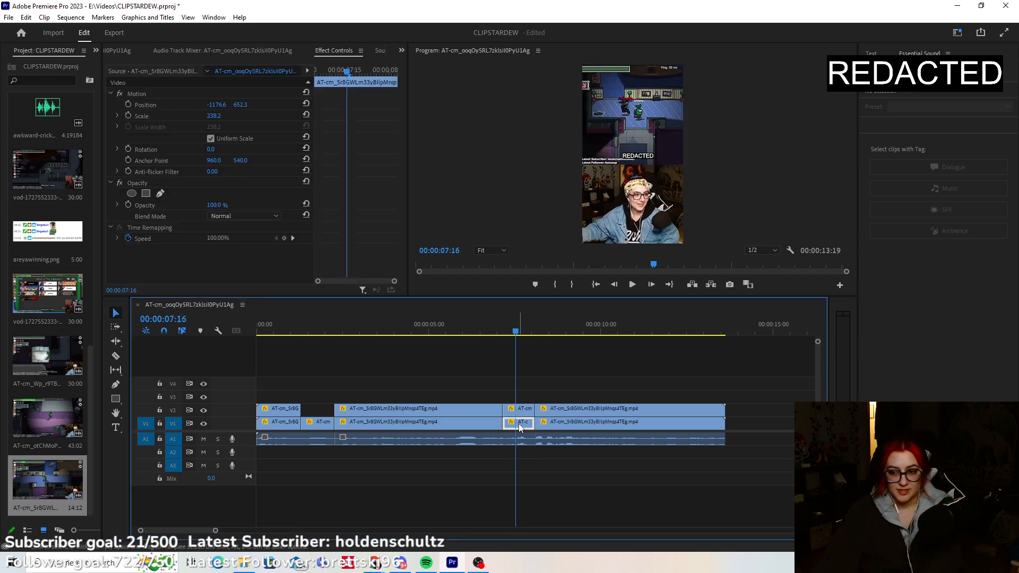
key("Delete")
left_click(522, 411)
left_click(161, 116)
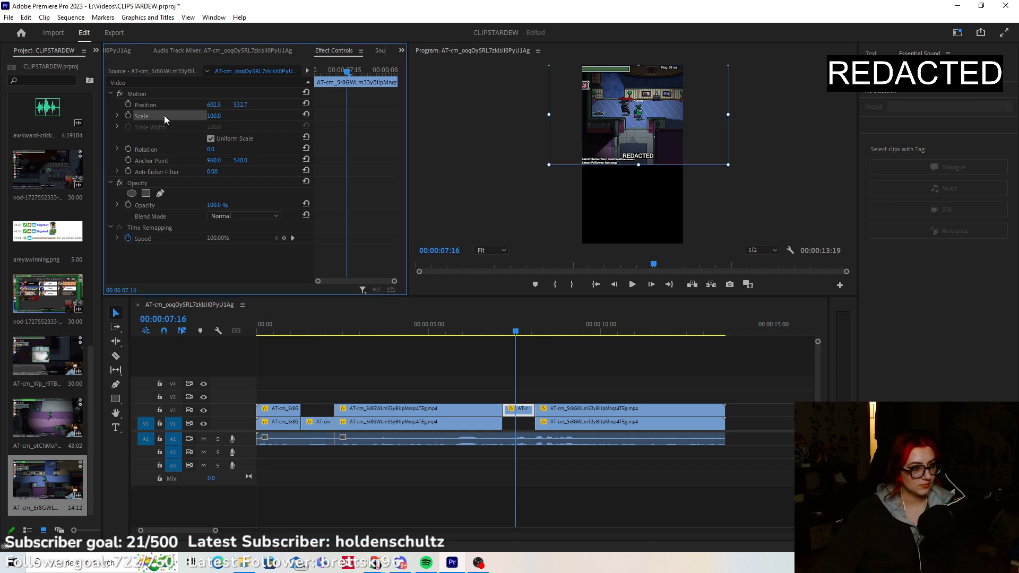
left_click_drag(639, 166, 638, 220)
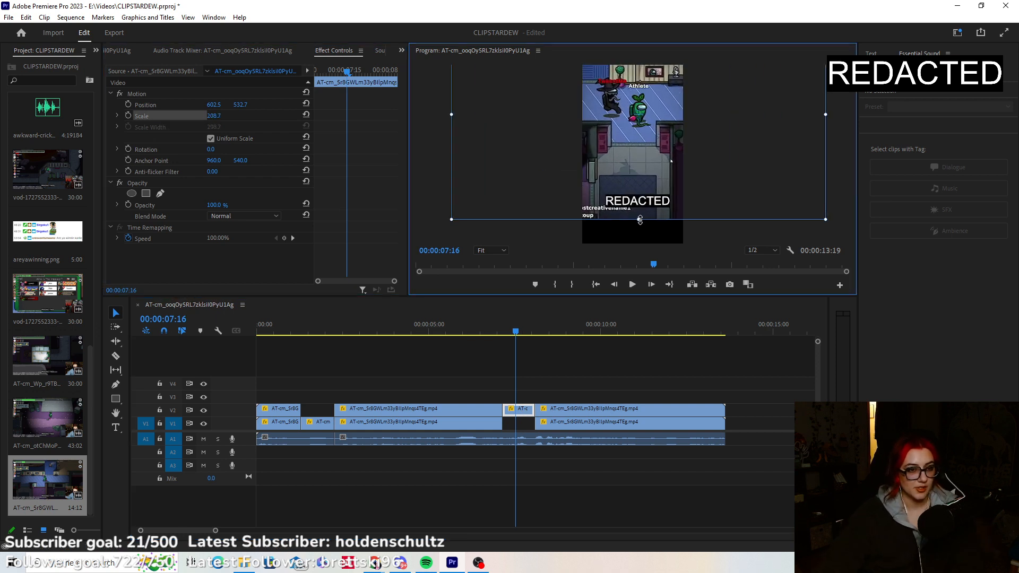
left_click_drag(627, 141, 629, 189)
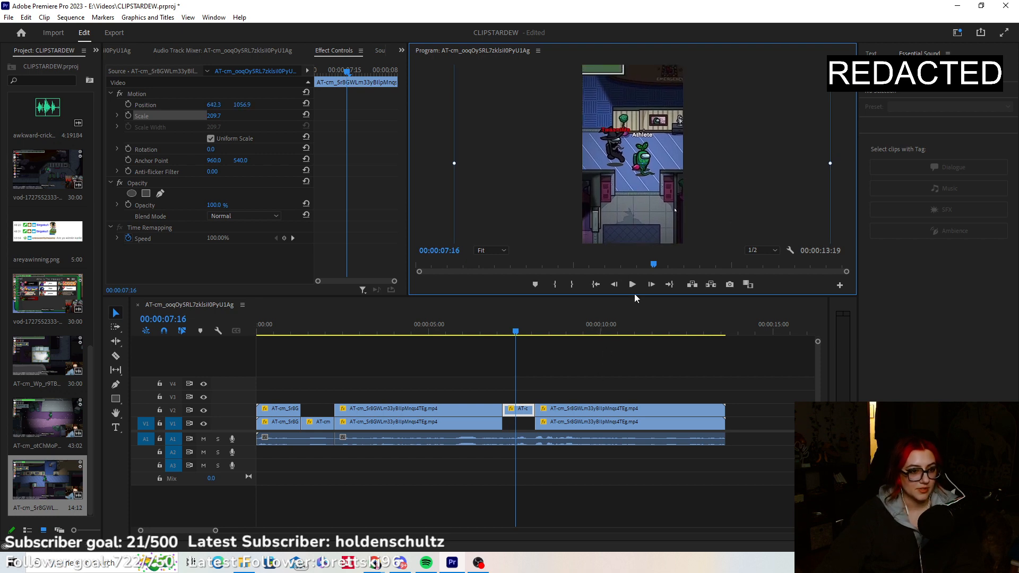
Play the ending and trim the last video and audio clips to end at 00:00:11:03.
left_click(469, 331)
left_click(632, 284)
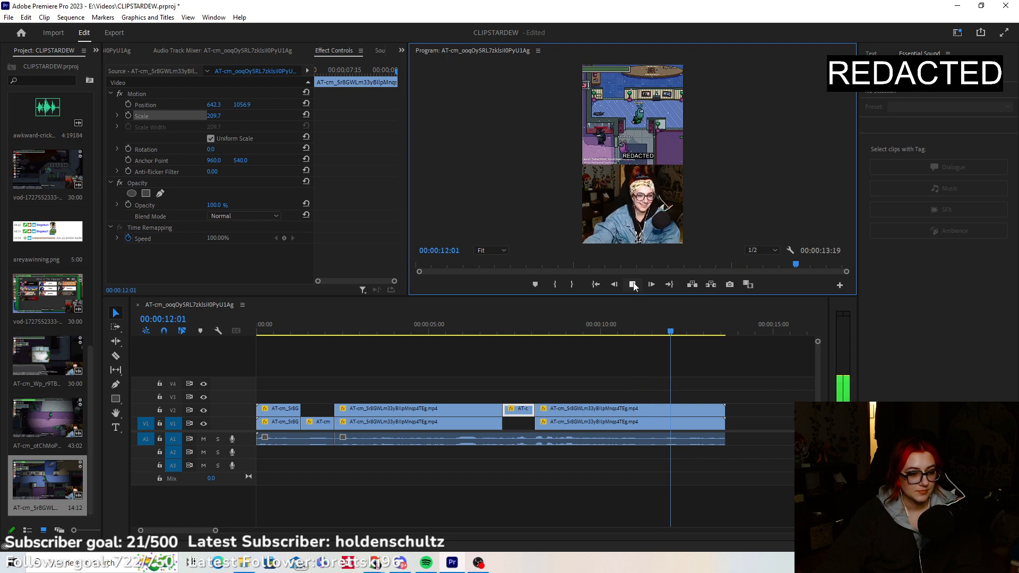
left_click(632, 285)
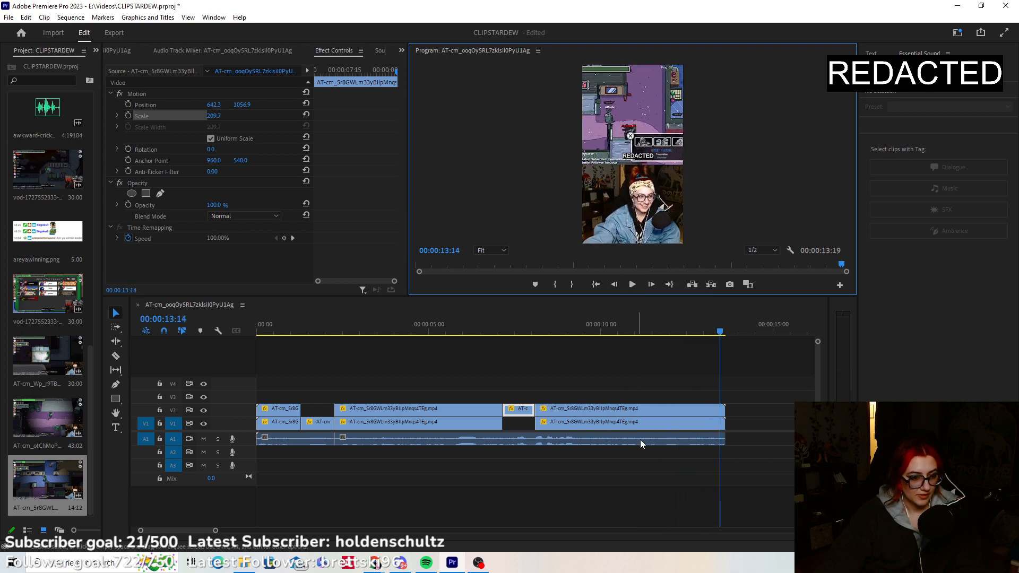
left_click(641, 329)
left_click_drag(723, 409, 638, 406)
left_click_drag(725, 439, 638, 438)
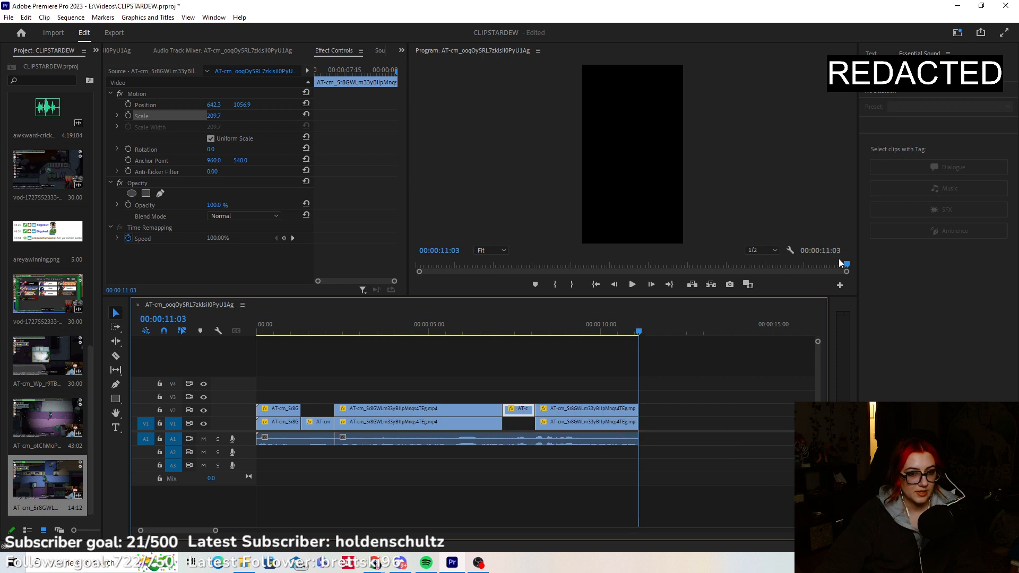
Review the edit from the start and place the yoshi-tongue sound effect on A2 shortly after 00:00:02:12.
left_click(597, 285)
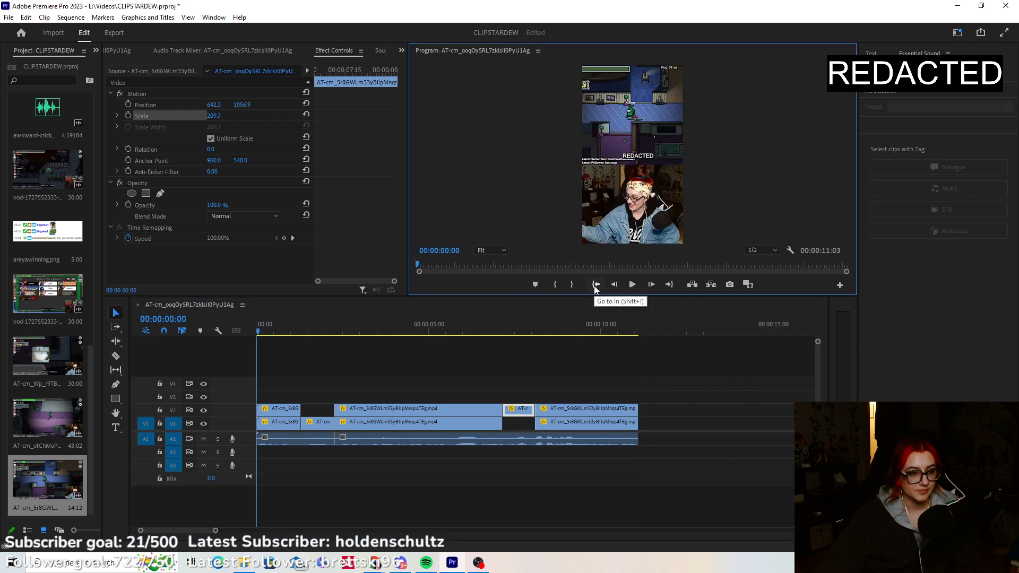
left_click(631, 285)
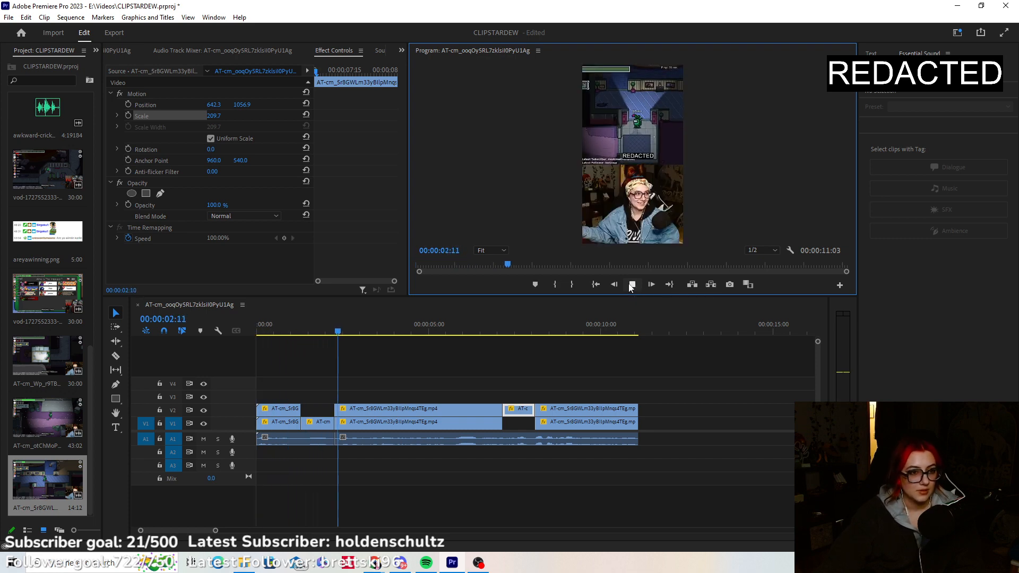
left_click(631, 284)
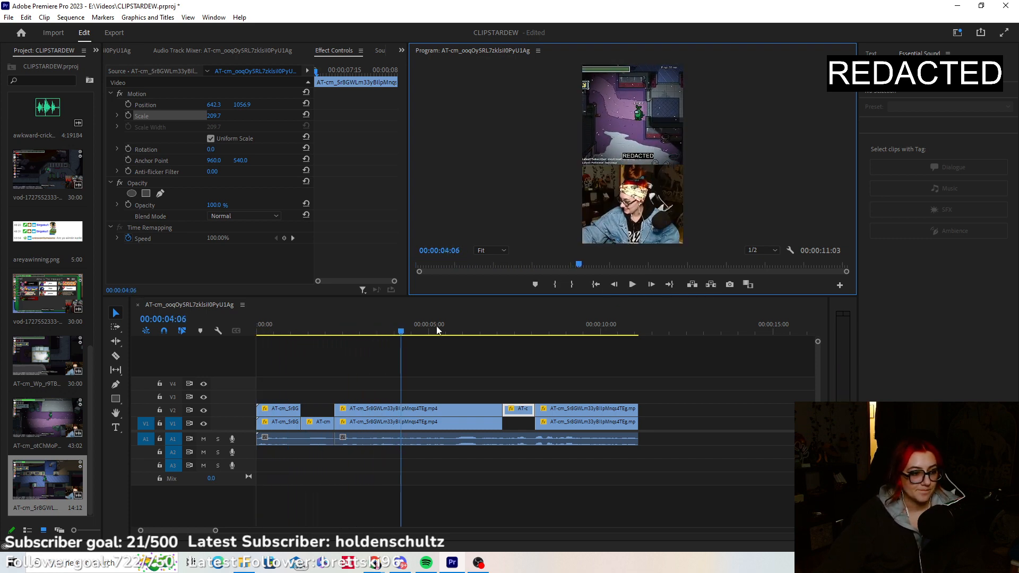
left_click(339, 328)
scroll(49, 199, "up", 3)
scroll(49, 197, "up", 4)
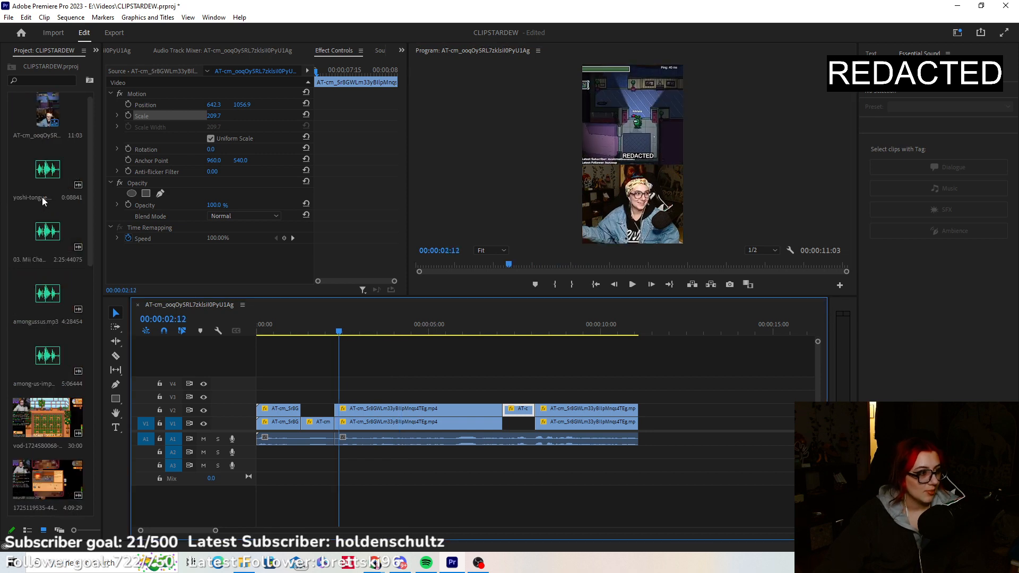
left_click(632, 285)
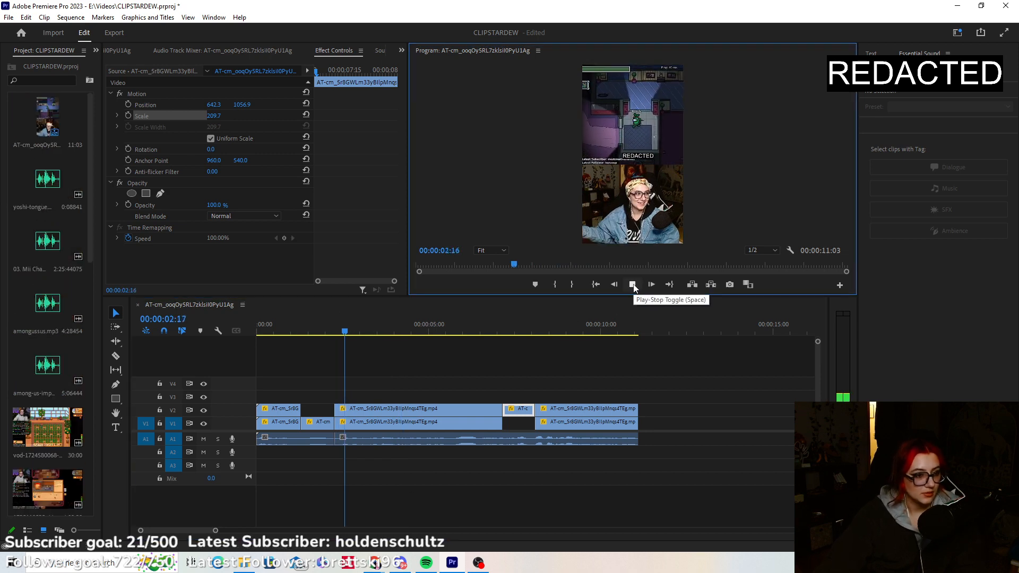
left_click(633, 285)
left_click_drag(48, 179, 354, 452)
Split the A1 audio around the yoshi-tongue sound effect and delete the piece above it, leaving the gap open.
left_click(115, 356)
left_click(366, 438)
left_click(114, 314)
left_click(355, 439)
key("Delete")
Play the edit from 00:00:02:07 and again from the start to check the sound effect and cuts.
left_click(332, 330)
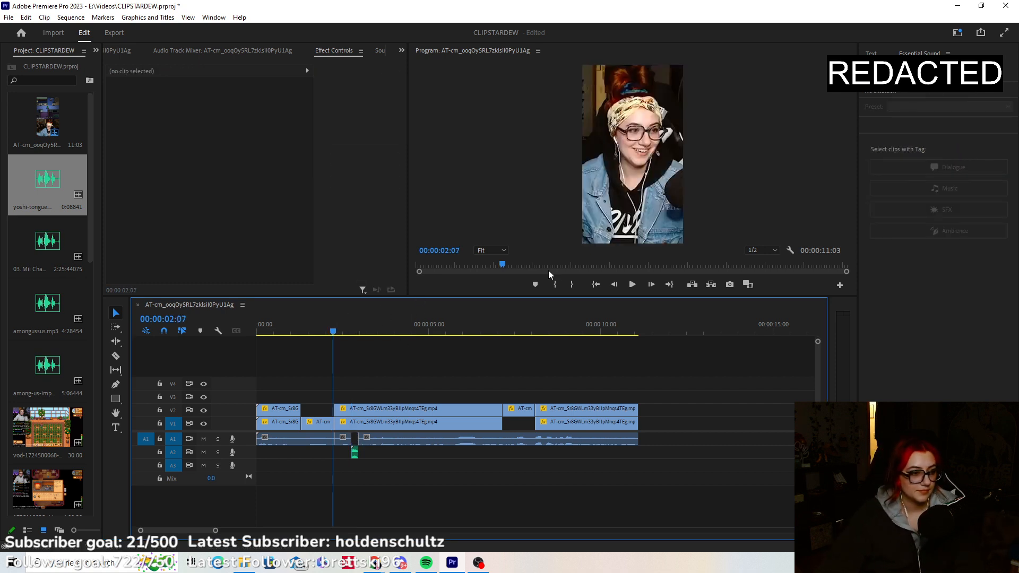
left_click(632, 285)
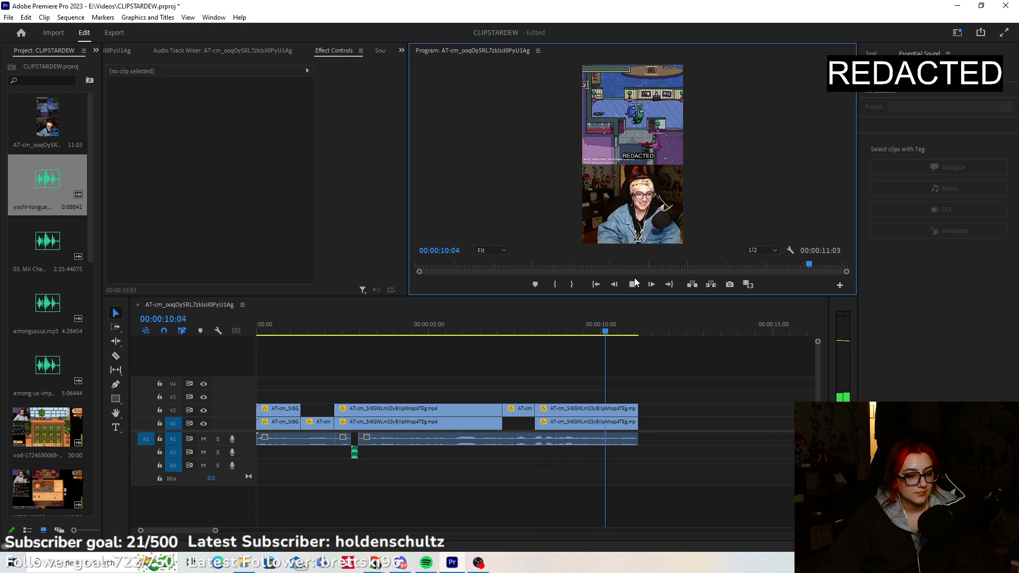
left_click(595, 285)
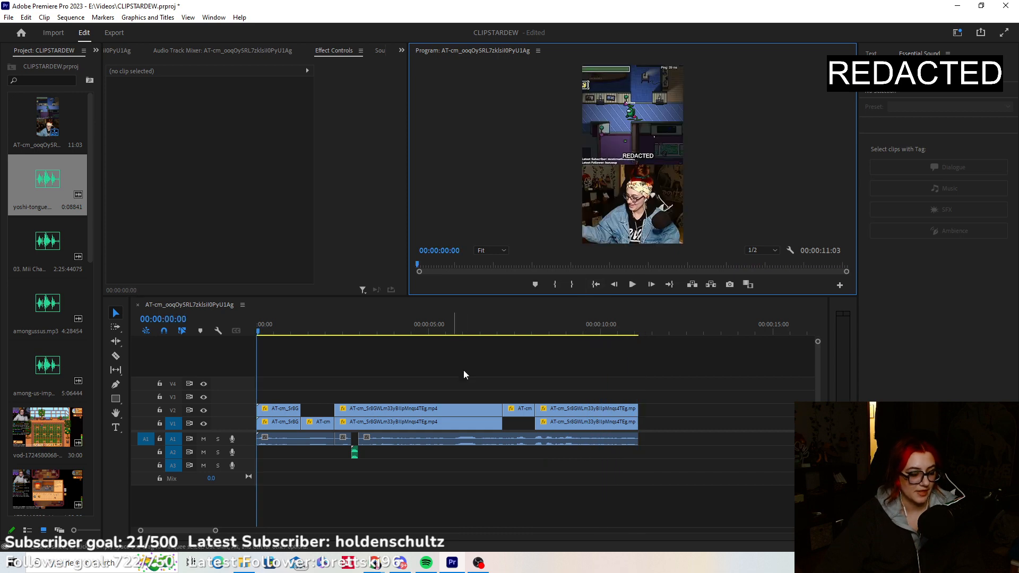
left_click(631, 285)
left_click(631, 286)
left_click(594, 286)
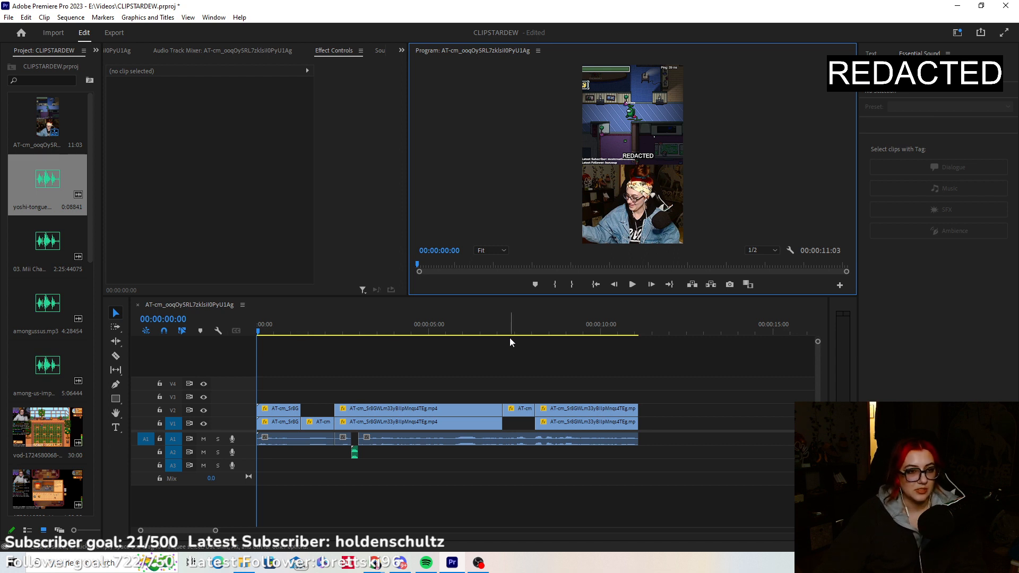
Add the caption "Oh my god, who's left?" along the gameplay's lower edge and trim it to end at about 00:00:01:03.
left_click(116, 427)
left_click(593, 148)
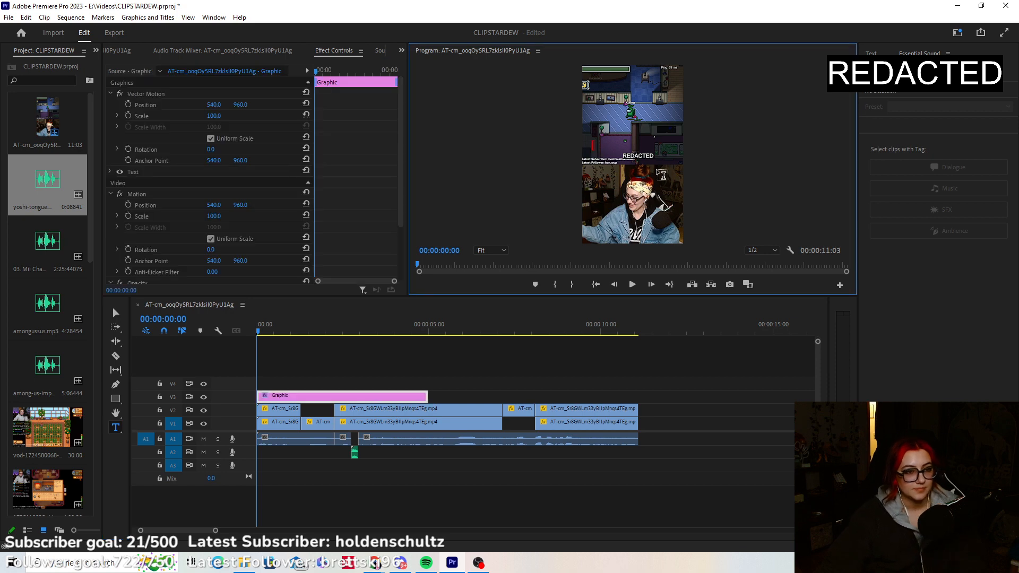
type("Oh my god, who's left?")
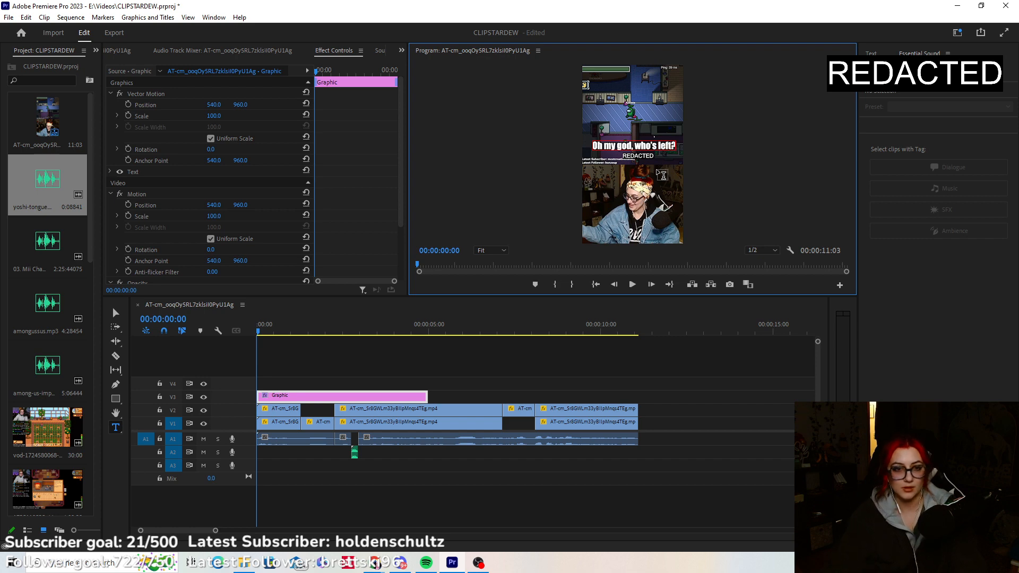
key("Escape")
left_click_drag(656, 149, 653, 157)
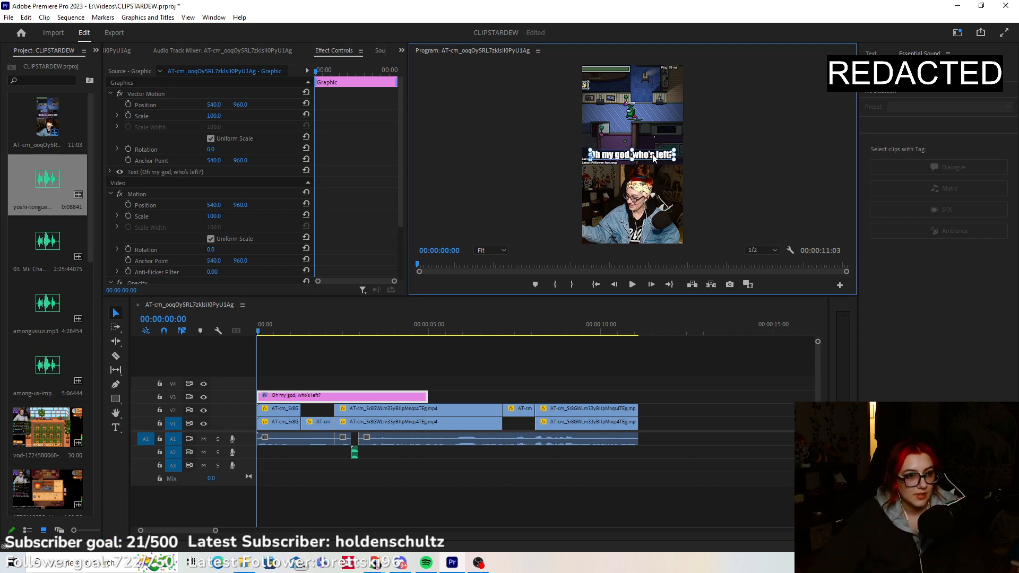
left_click_drag(426, 396, 293, 438)
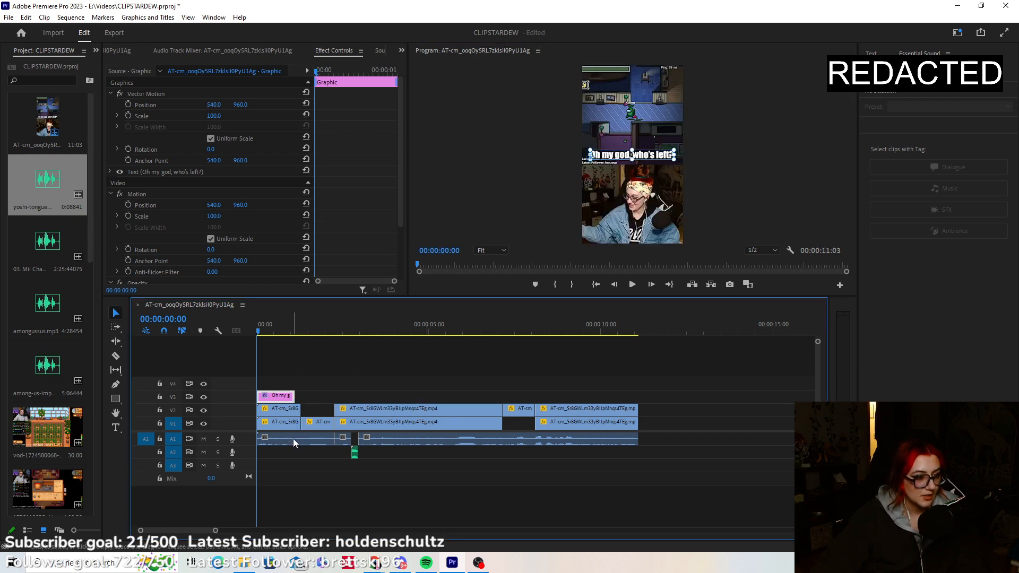
Animate the caption sliding in with Vector Motion position keyframes: horizontal -500 at the start and 540 at 00:00:00:03.
left_click(127, 105)
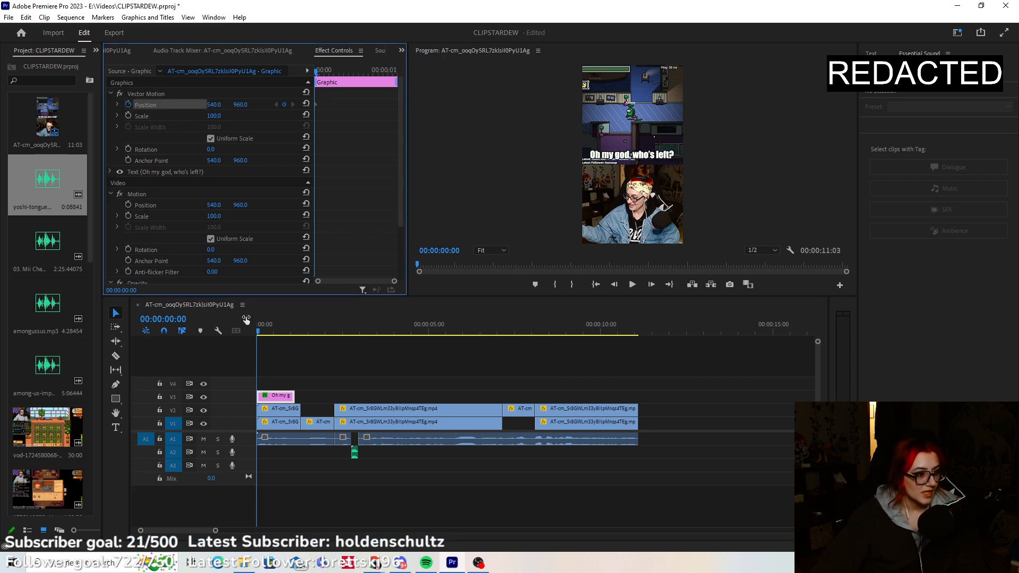
left_click(215, 105)
type("-500")
key("Return")
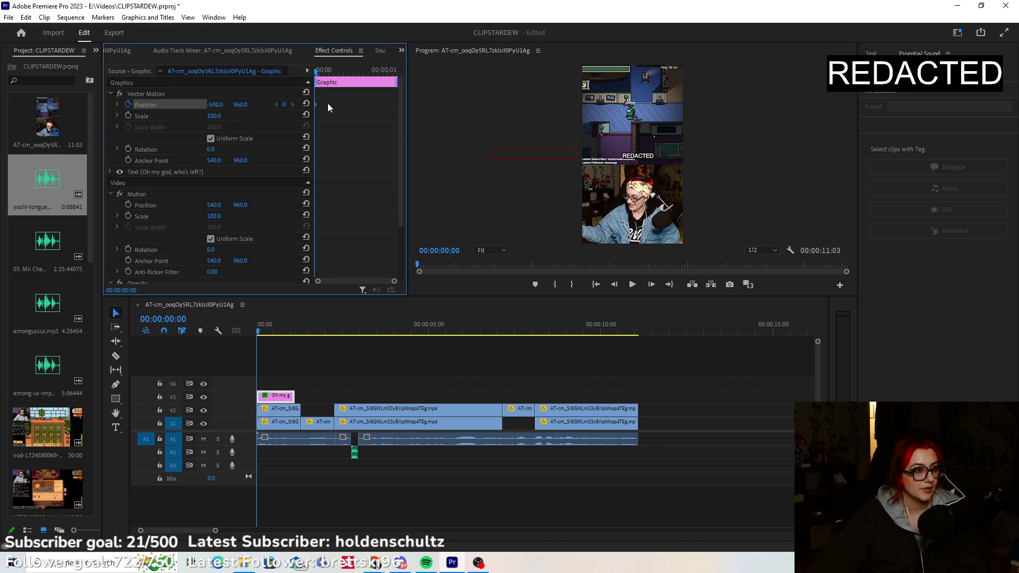
left_click(653, 285)
left_click(654, 285)
left_click(653, 285)
left_click(215, 105)
type("540")
key("Return")
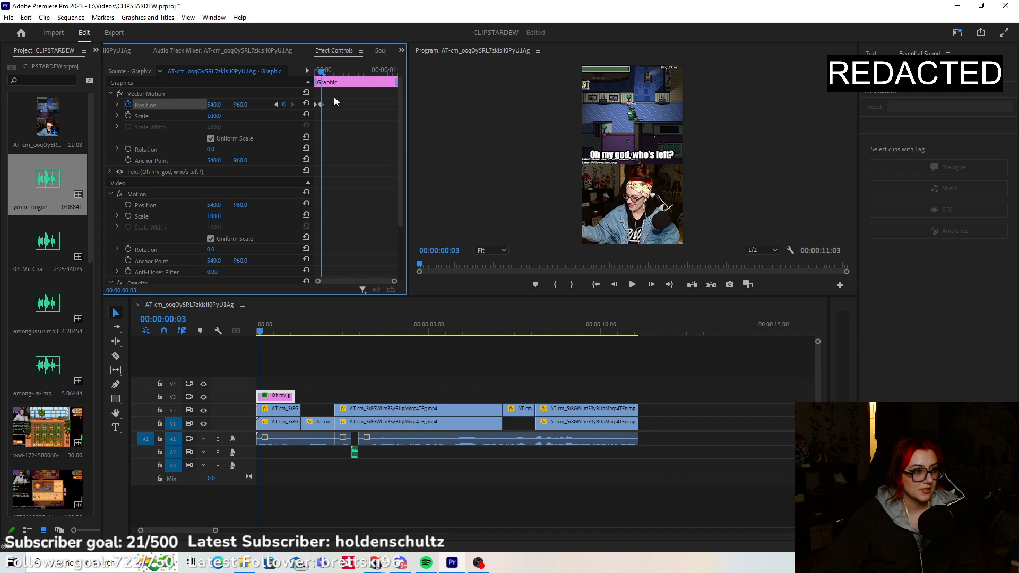
Animate the caption sliding out with a holding position keyframe at 00:00:00:29 and a horizontal value of 2000 at 00:00:01:03.
left_click_drag(260, 333, 289, 334)
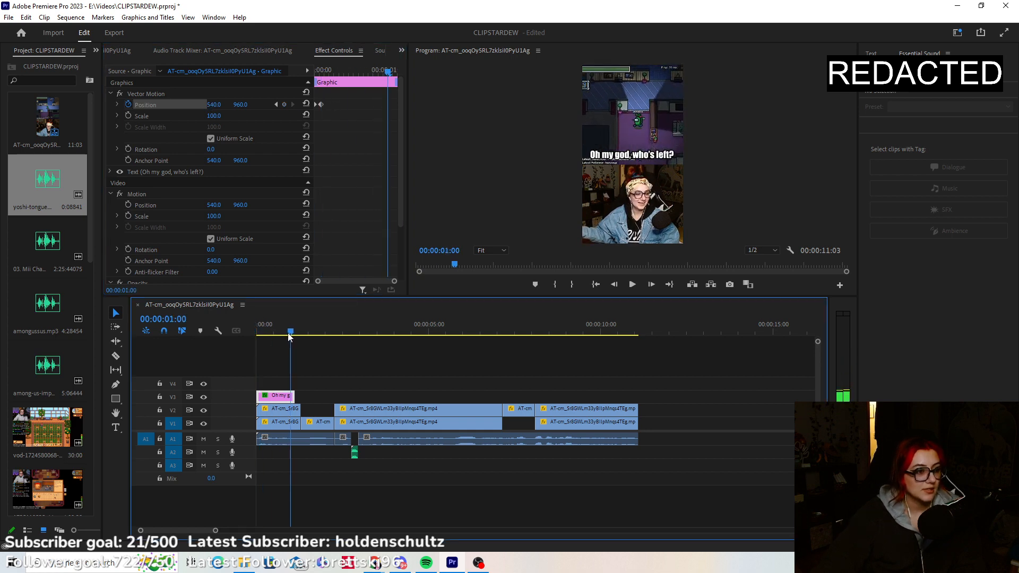
left_click(284, 104)
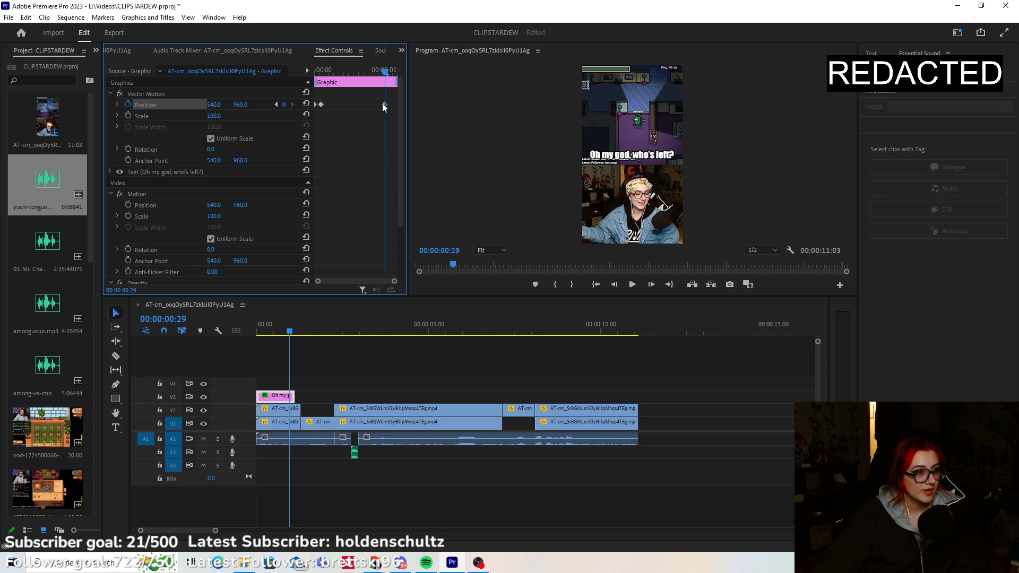
left_click(654, 286)
left_click(655, 285)
left_click(654, 286)
left_click(654, 286)
left_click(214, 104)
type("200")
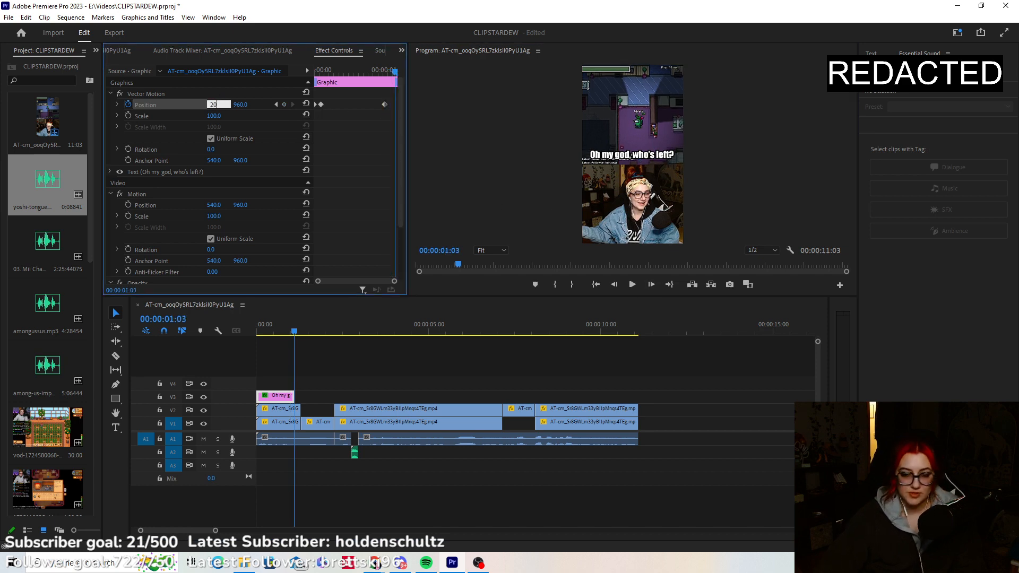
key("Return")
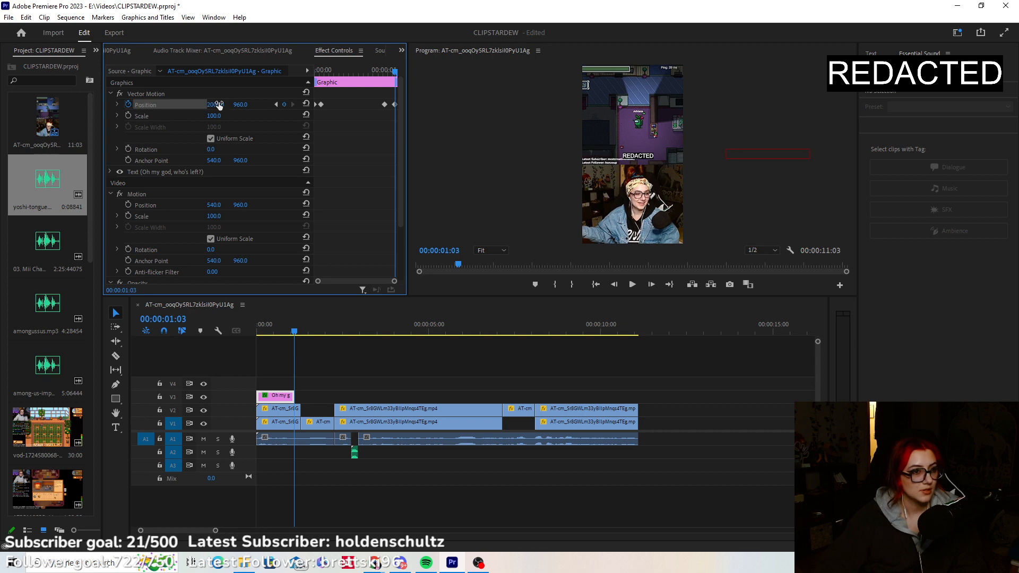
Select the caption's second and last position keyframes in turn and play the slide animation from the start.
left_click(596, 285)
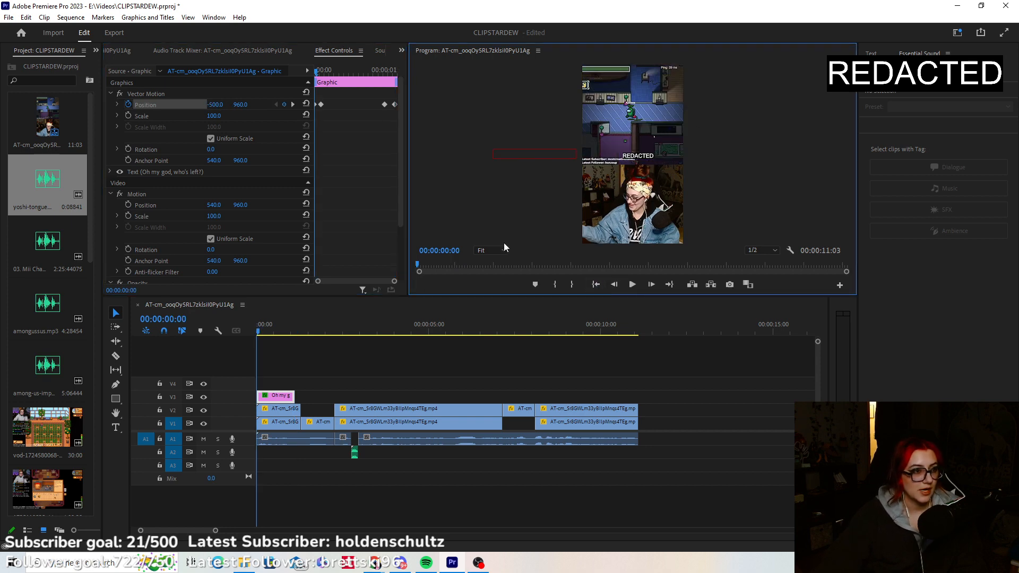
left_click(321, 106)
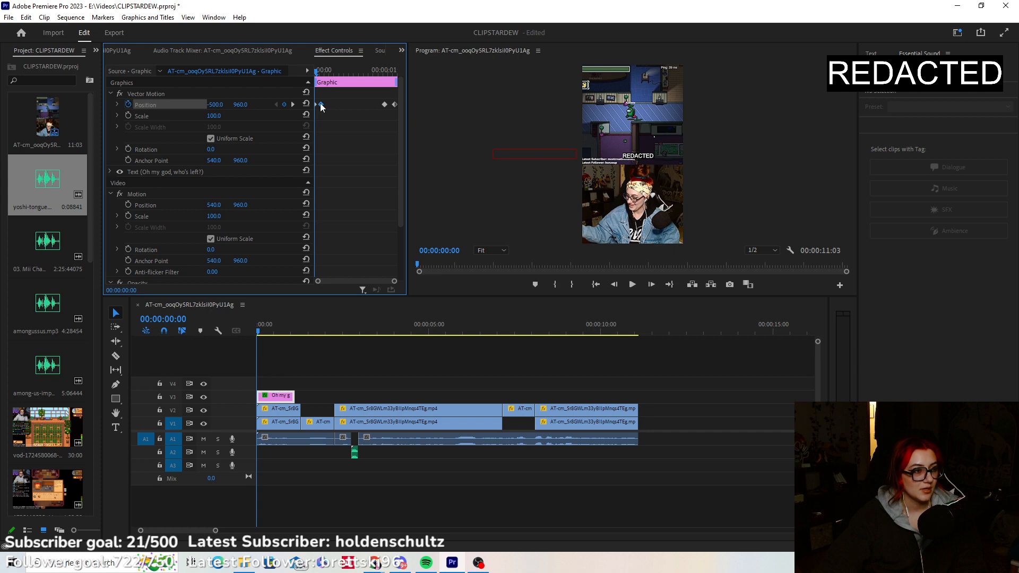
left_click(395, 105)
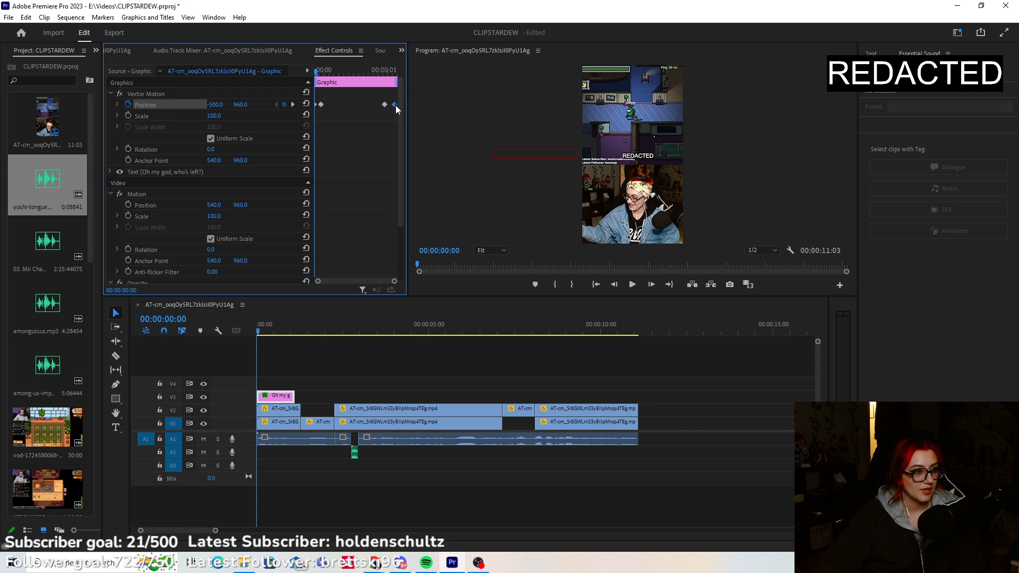
left_click(631, 285)
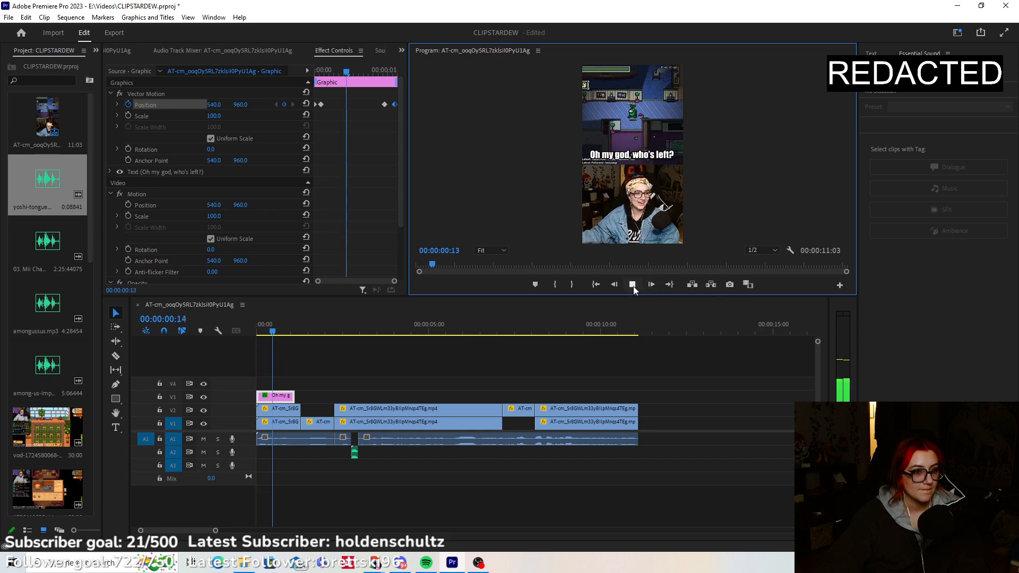
left_click(632, 285)
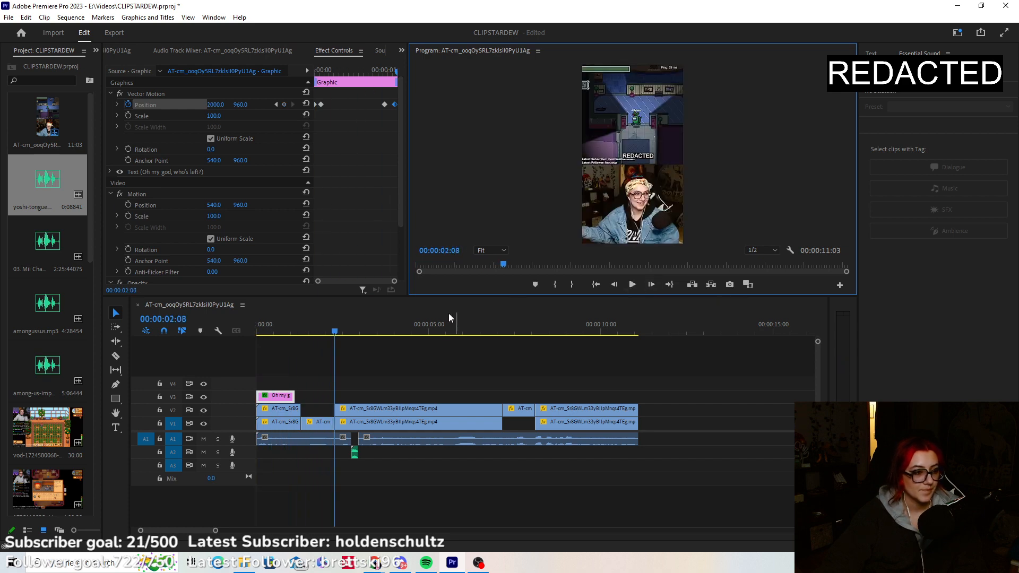
Set the fill colour of the "Oh my god, who's left?" caption to blue-violet 5347F3 and play the sequence from the start.
left_click(292, 323)
left_click(272, 321)
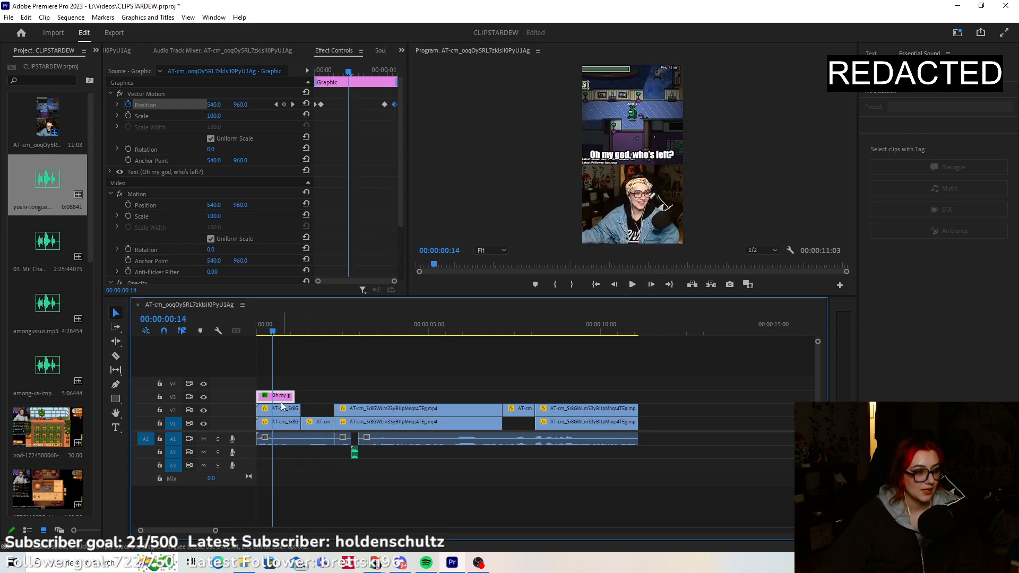
scroll(112, 180, "down", 1)
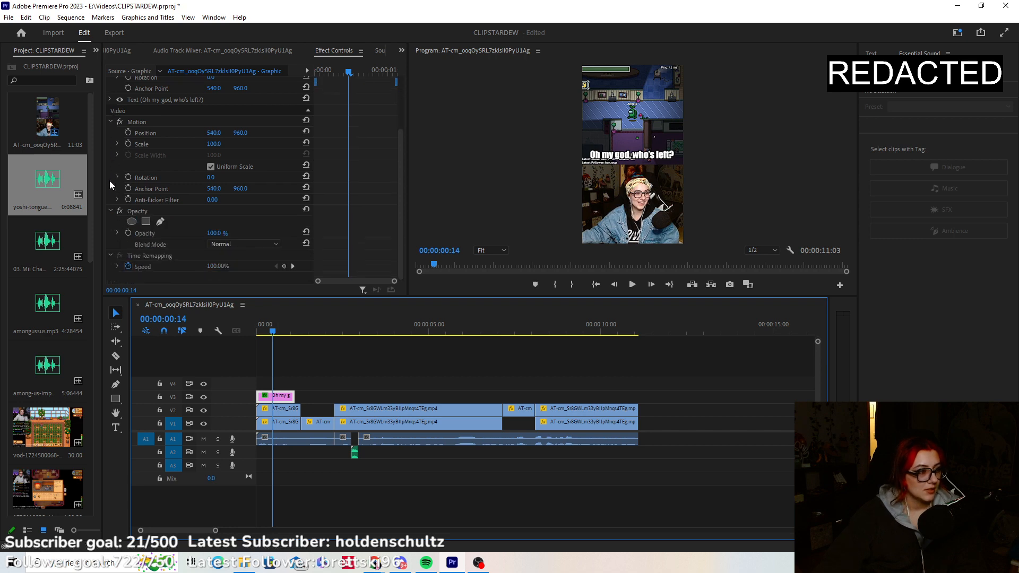
scroll(114, 167, "down", 1)
left_click(108, 142)
scroll(131, 220, "down", 4)
left_click(156, 189)
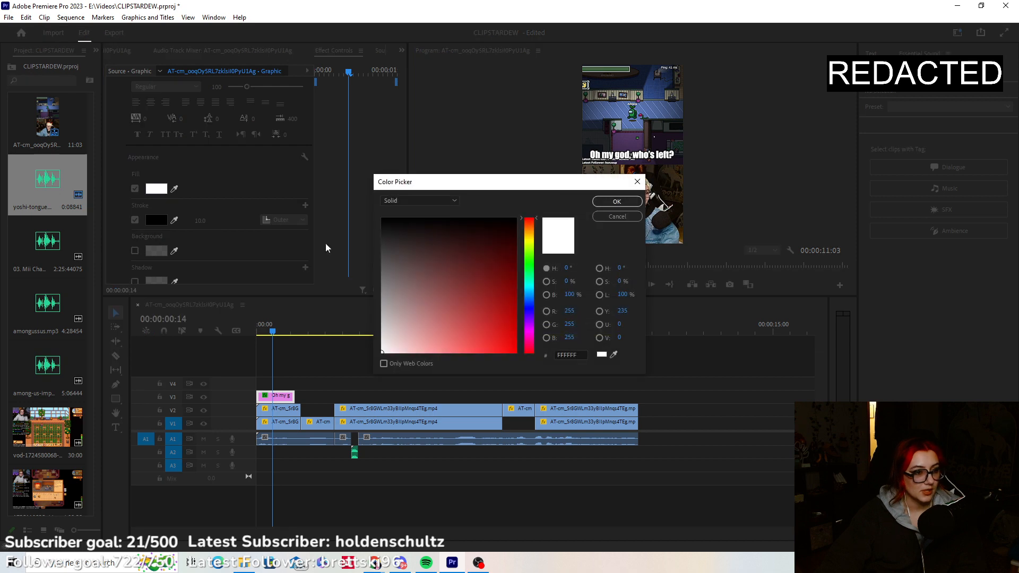
left_click(529, 309)
left_click(432, 332)
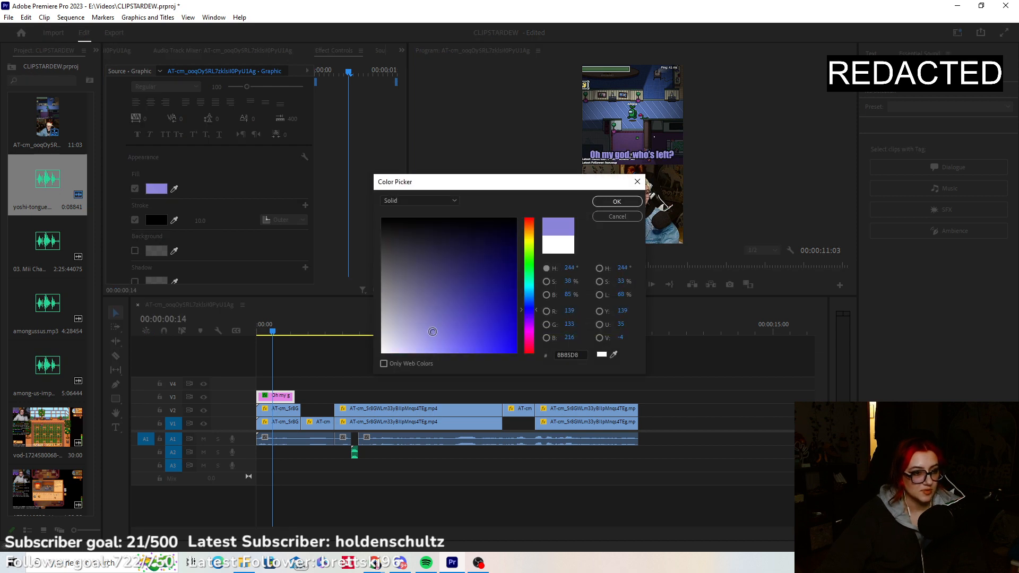
left_click_drag(432, 331, 477, 346)
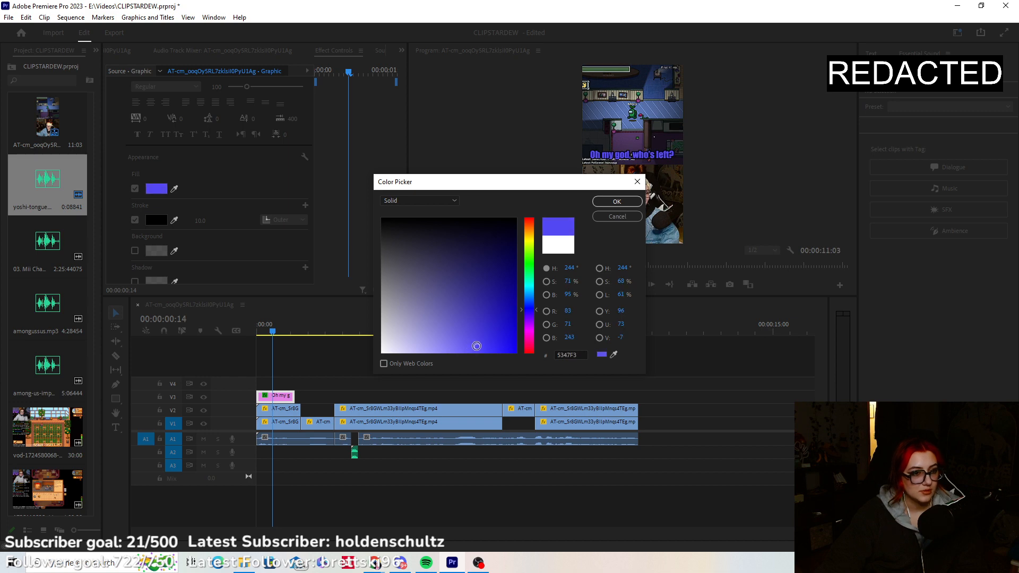
left_click(616, 202)
left_click(595, 285)
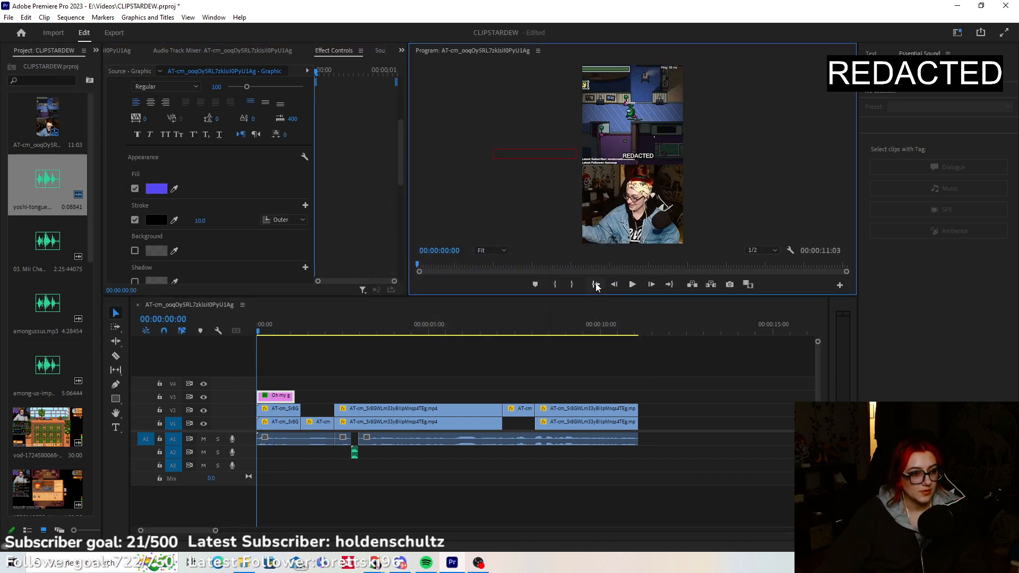
left_click(632, 285)
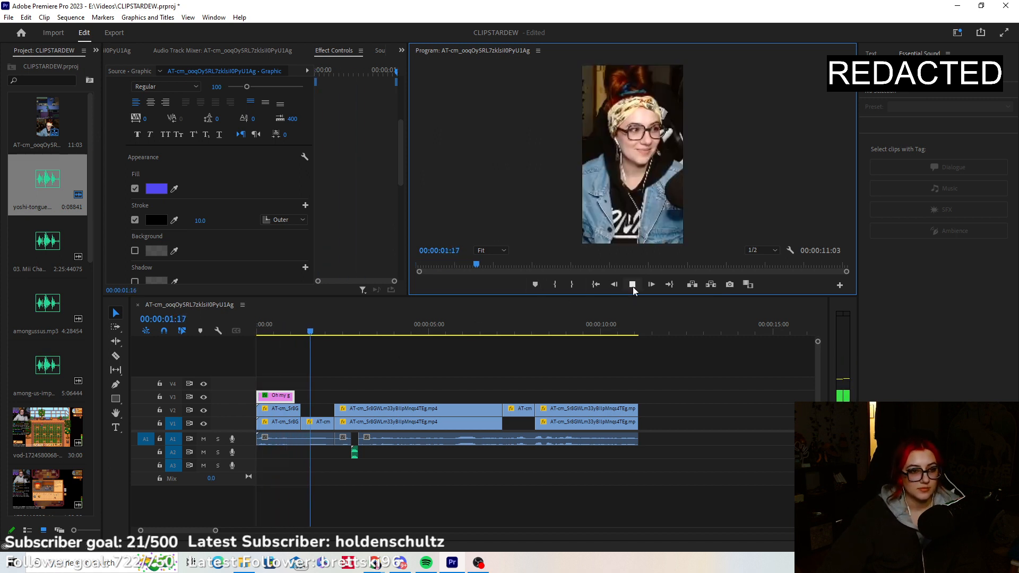
Add the caption "Ah, F*ck." at 00:00:02:11 along the gameplay's lower edge and trim its end to just past 00:00:03:00.
left_click_drag(381, 333, 339, 334)
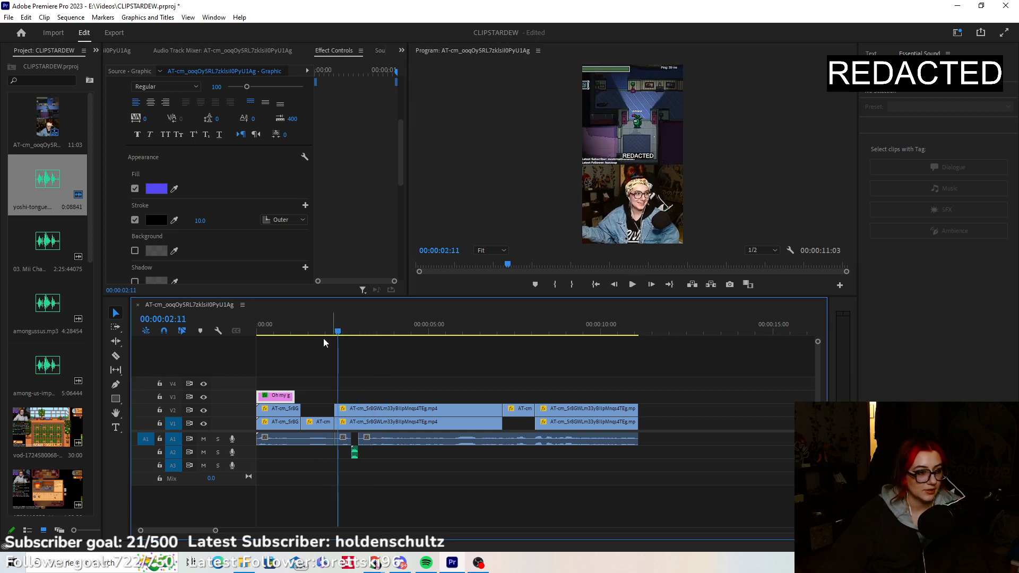
left_click(115, 427)
left_click(600, 145)
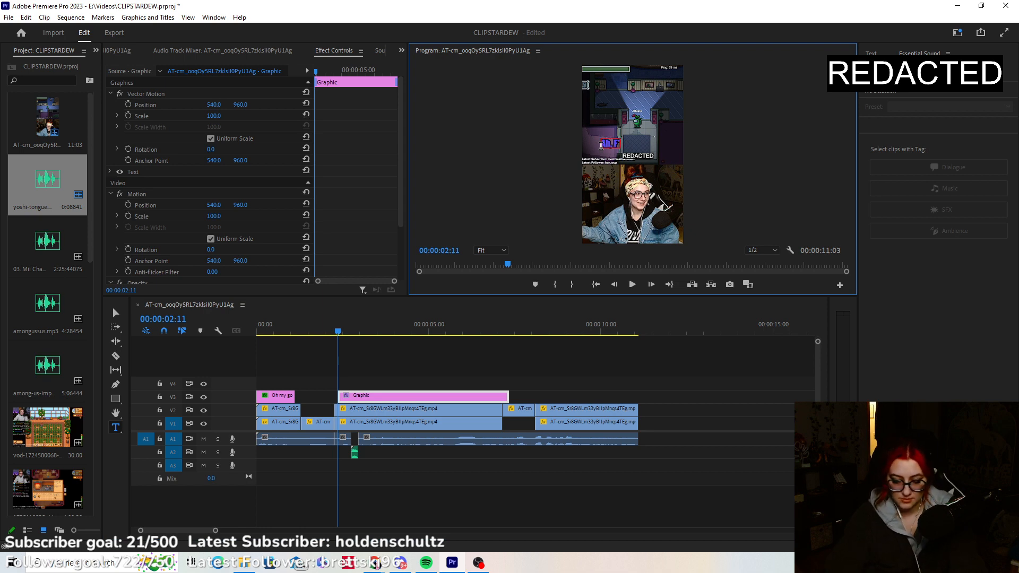
key("Escape")
left_click_drag(628, 139, 647, 155)
left_click_drag(506, 395, 363, 439)
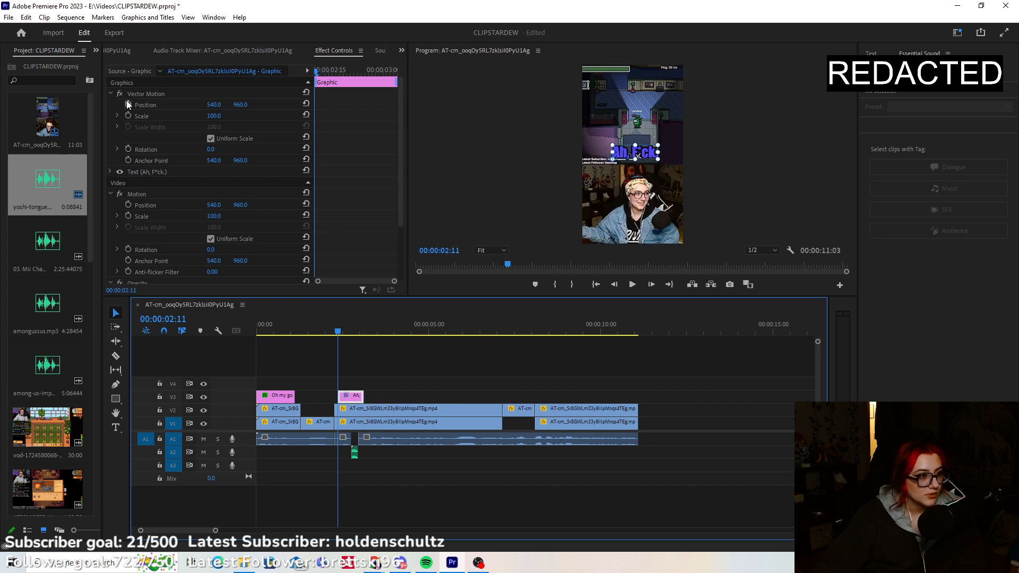
Animate the "Ah, F*ck." caption sliding in with Vector Motion position keyframes: horizontal -500 at 00:00:02:11 and 540 at 00:00:02:14.
left_click(196, 98)
left_click(218, 102)
type("-500")
key("Return")
left_click(651, 285)
left_click(651, 284)
left_click(651, 284)
left_click(219, 103)
type("540")
key("Return")
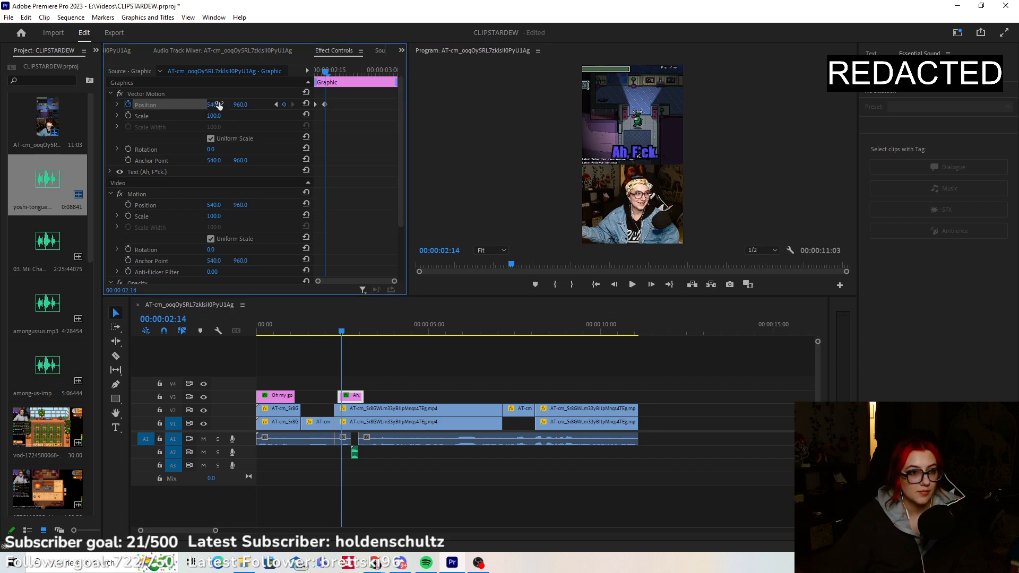
Add a holding Vector Motion position keyframe to the "Ah, F*ck." caption at 00:00:03:00.
left_click(342, 332)
left_click_drag(341, 333, 357, 333)
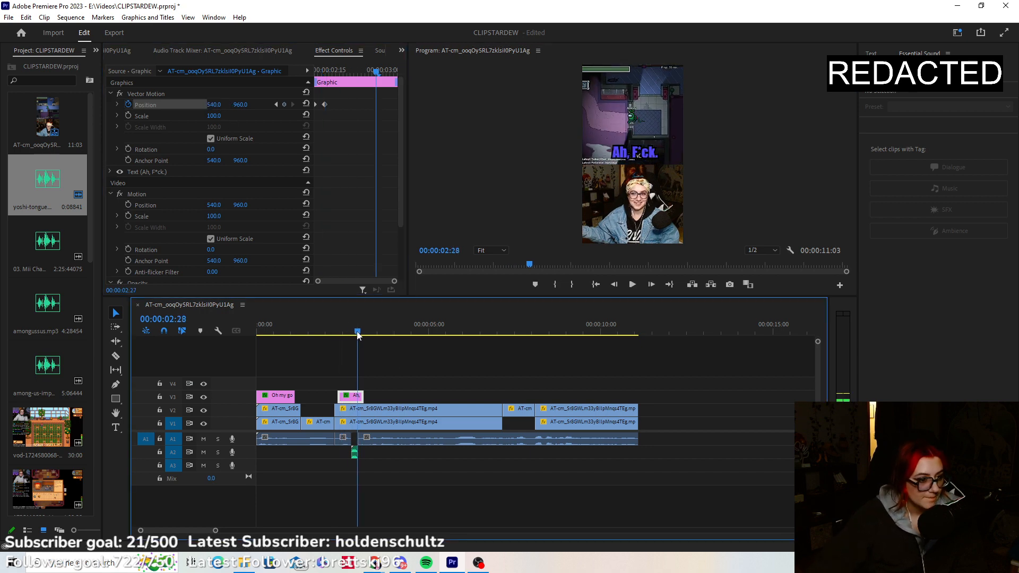
left_click(651, 285)
left_click(651, 284)
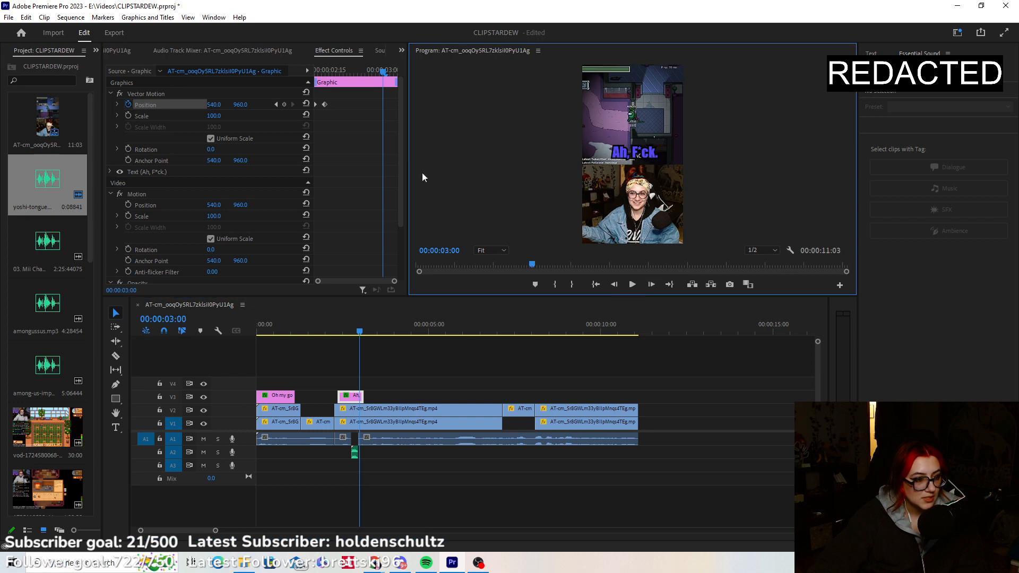
left_click(284, 105)
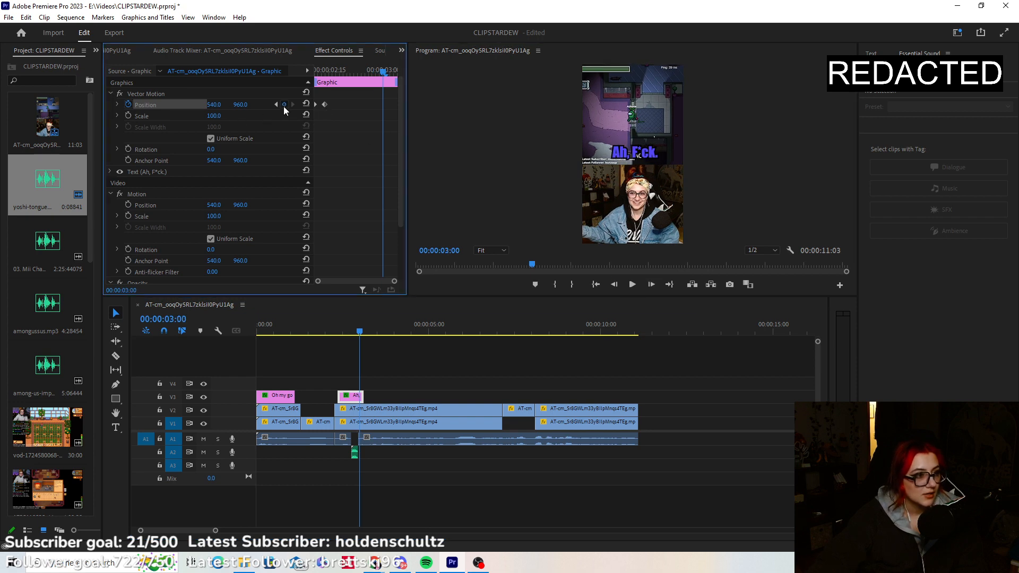
Keyframe the "Ah, F*ck." caption's horizontal position to 2000 on its last frame at 00:00:03:03, so it slides out of frame.
left_click(652, 285)
left_click(651, 285)
left_click(652, 285)
left_click(652, 284)
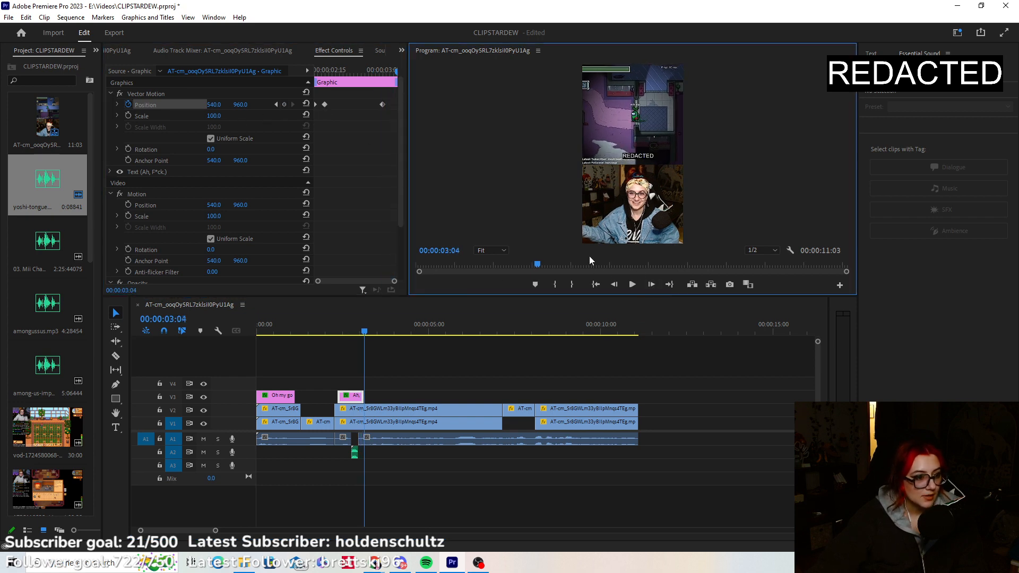
left_click(614, 284)
left_click(214, 104)
type("2000")
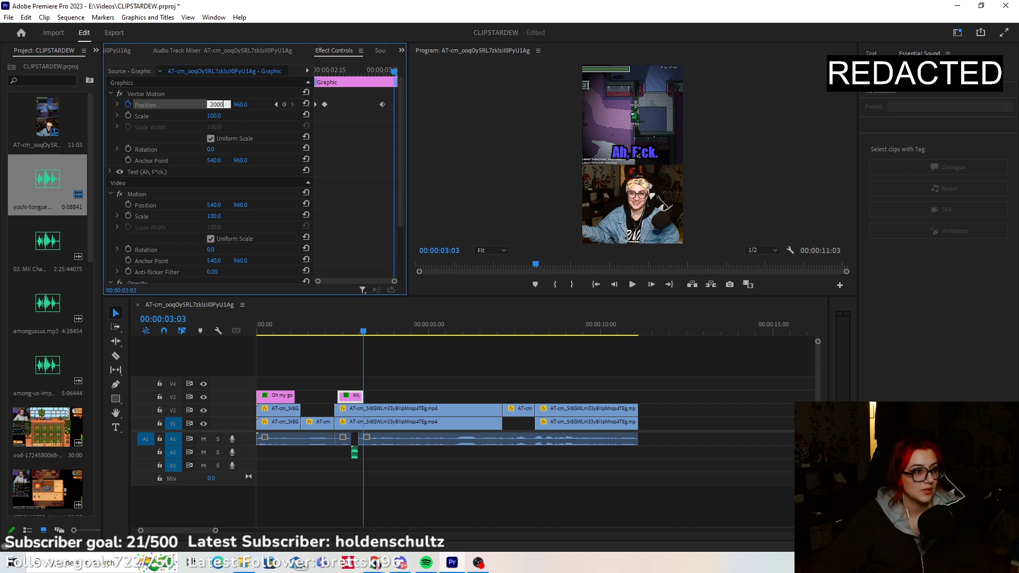
key("Return")
Play back the sequence to check the "Ah, F*ck." caption animation and the close-up section around 00:00:01:08.
left_click(320, 332)
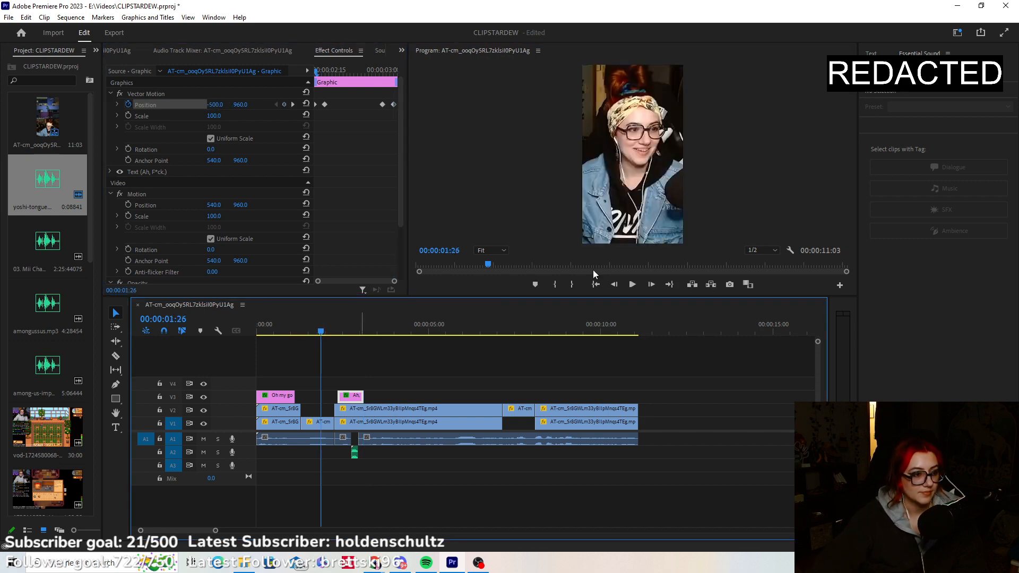
left_click(630, 284)
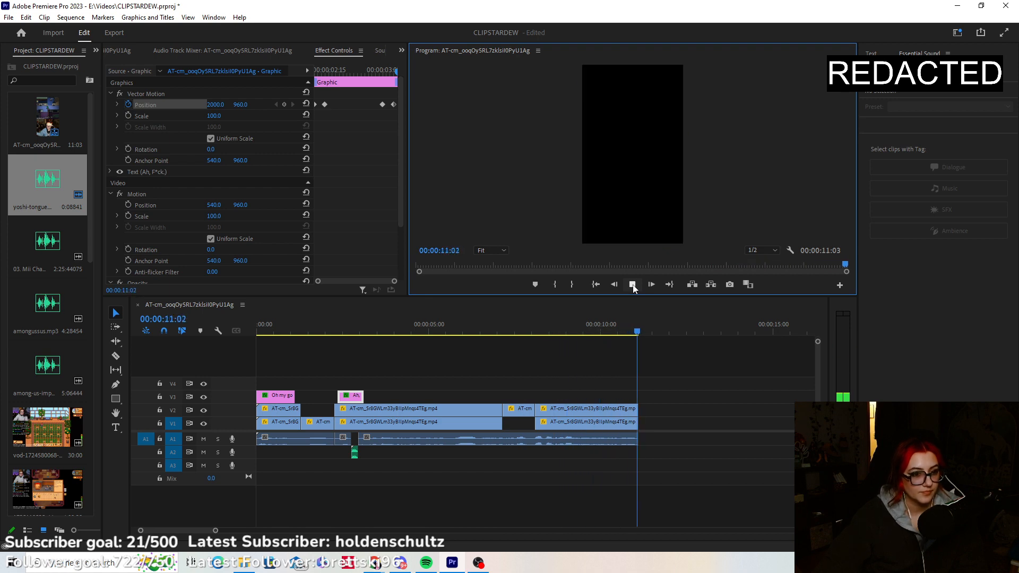
left_click(275, 325)
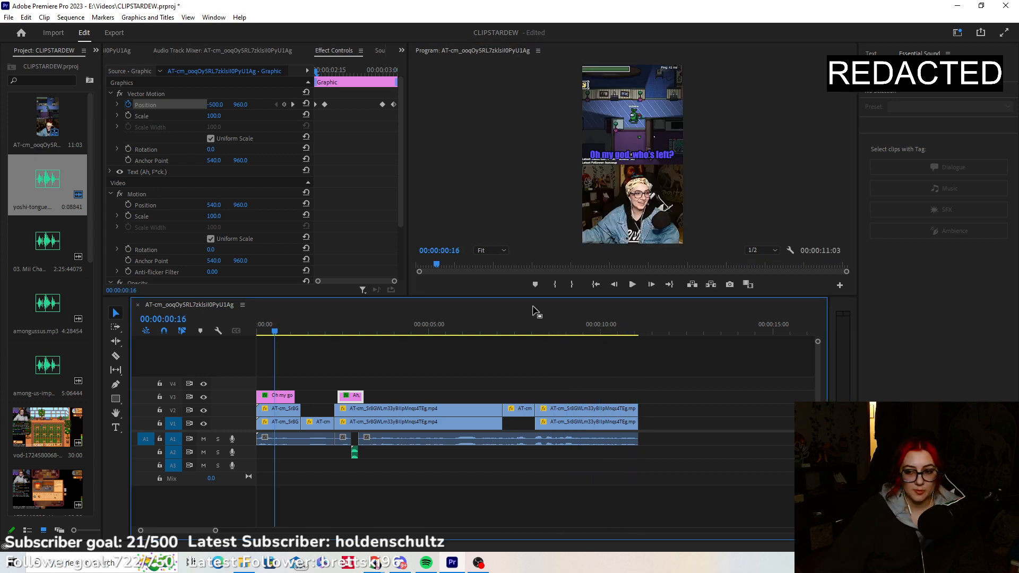
left_click(300, 321)
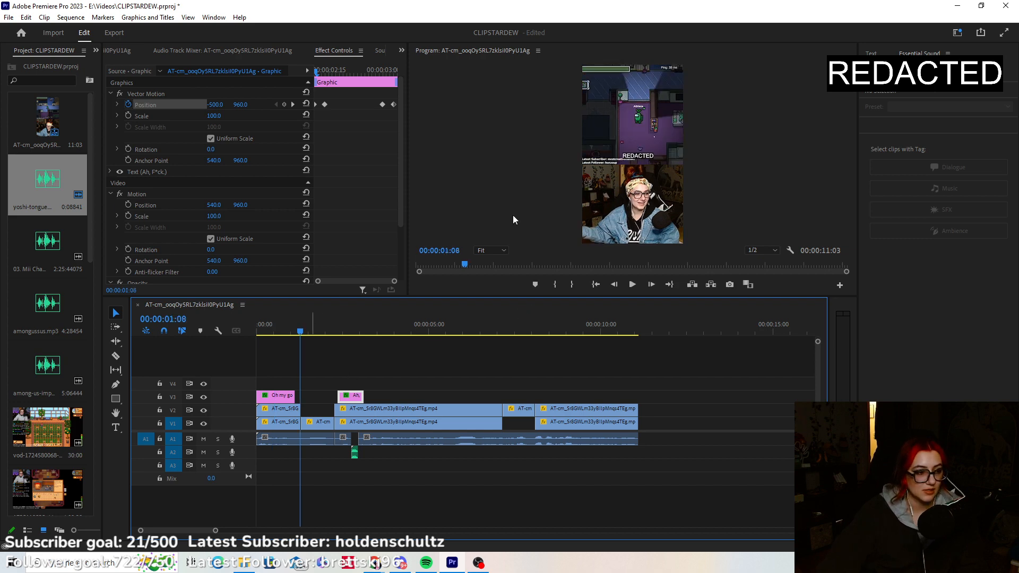
left_click(632, 285)
left_click(632, 284)
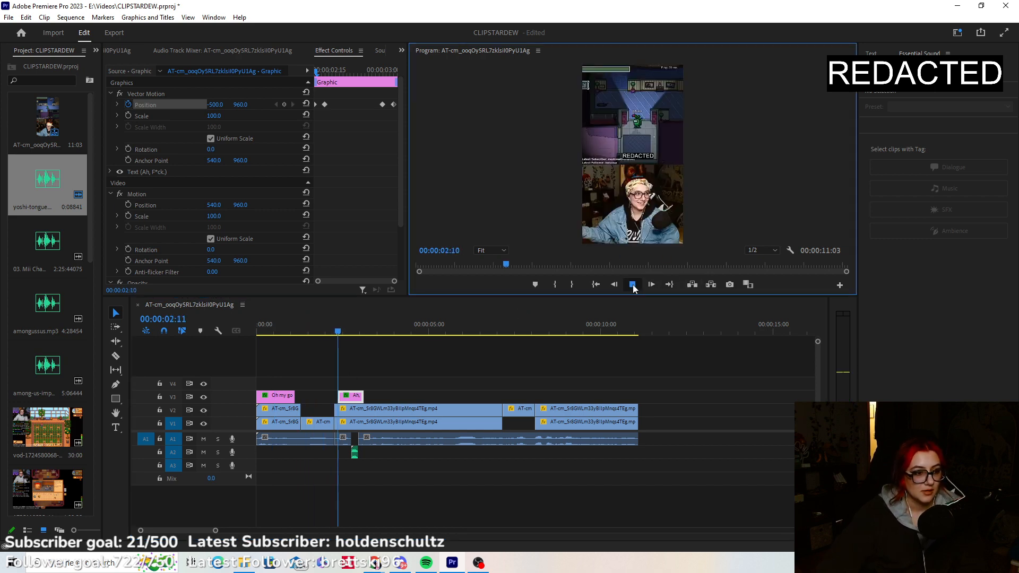
Add a "...Me..." text caption at 00:00:01:11 and centre it across the chest in the face close-up.
left_click(302, 327)
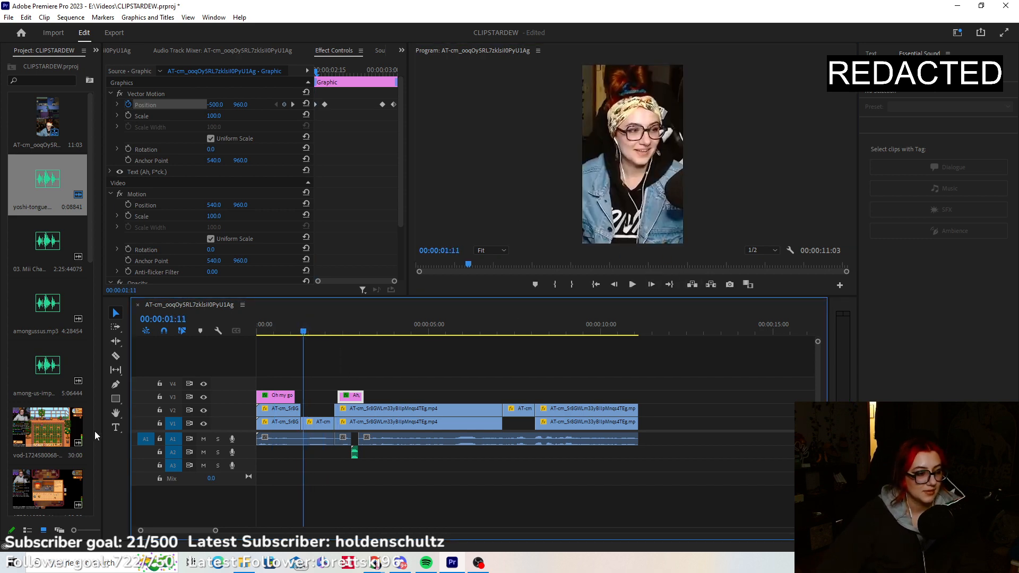
left_click(116, 427)
left_click(609, 200)
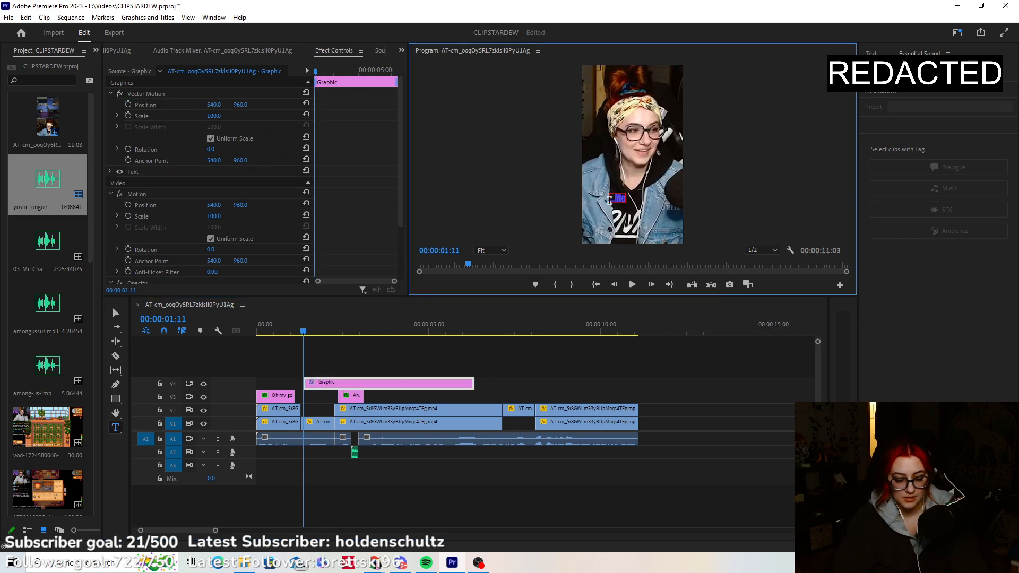
left_click(116, 313)
left_click_drag(631, 203, 658, 203)
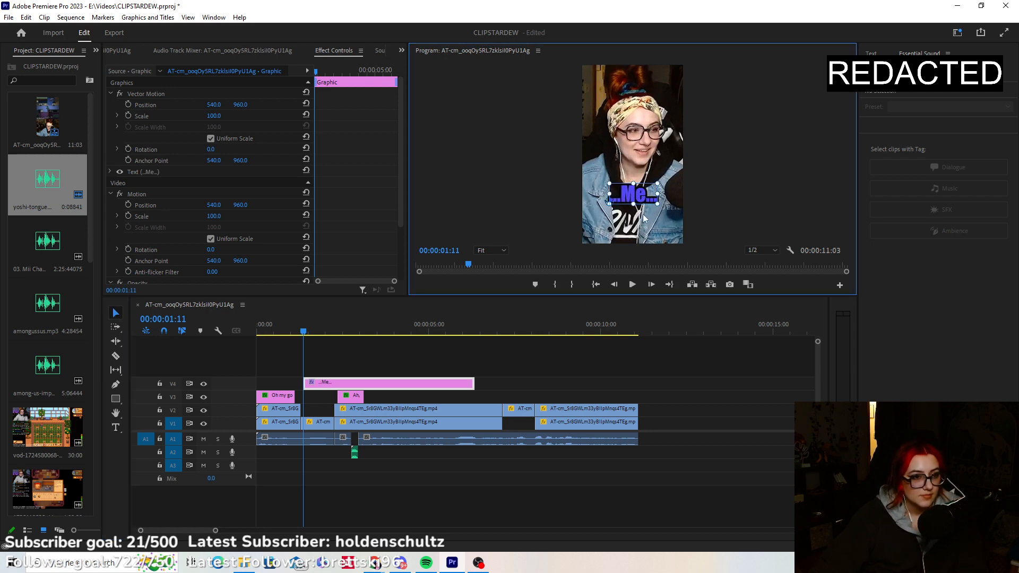
Change the "...Me..." caption's fill to white and fit its shortened clip on track V2 above the close-up.
left_click(109, 172)
scroll(129, 209, "down", 3)
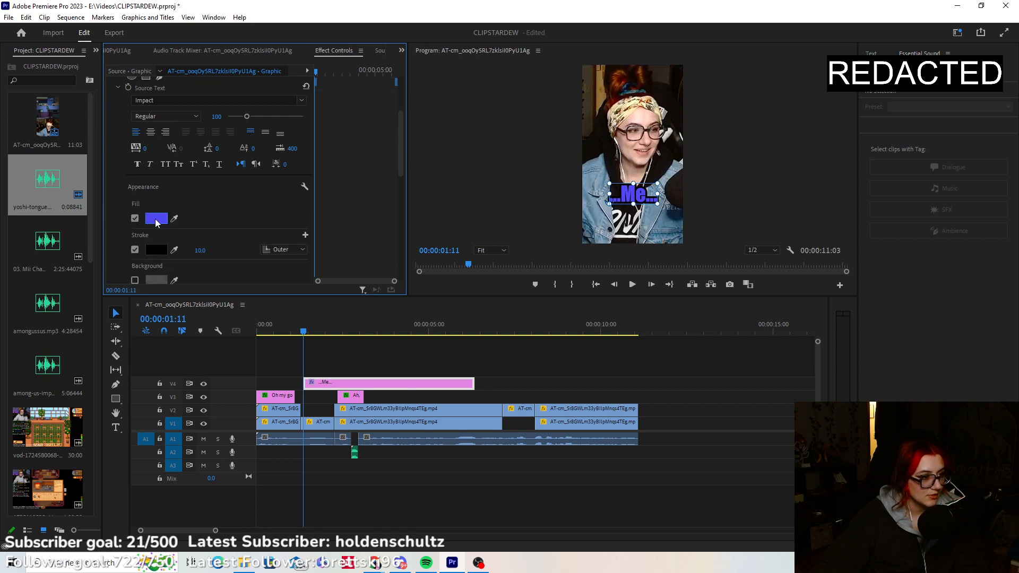
left_click(155, 219)
left_click_drag(511, 255, 307, 424)
left_click(616, 202)
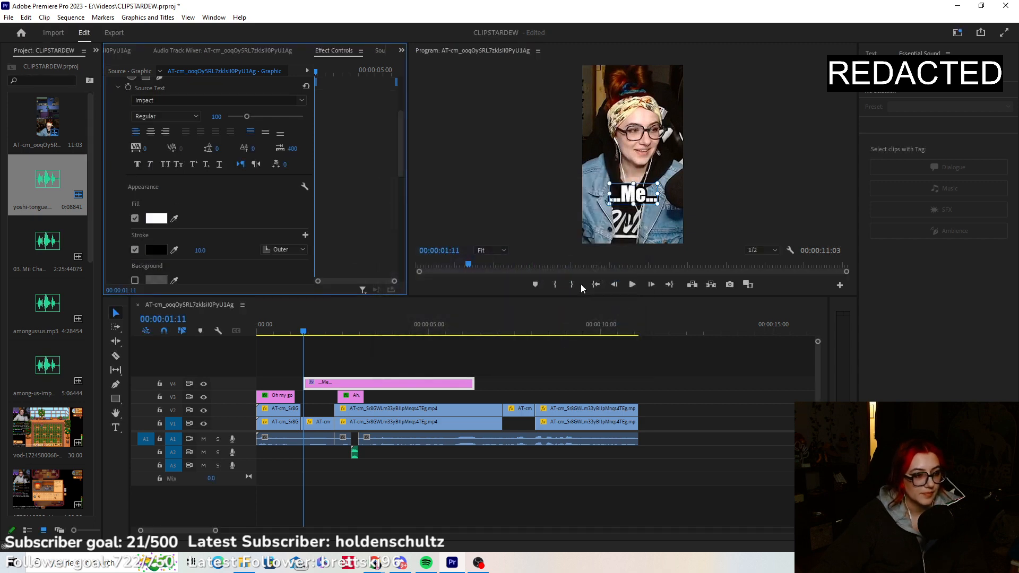
left_click_drag(473, 383, 316, 417)
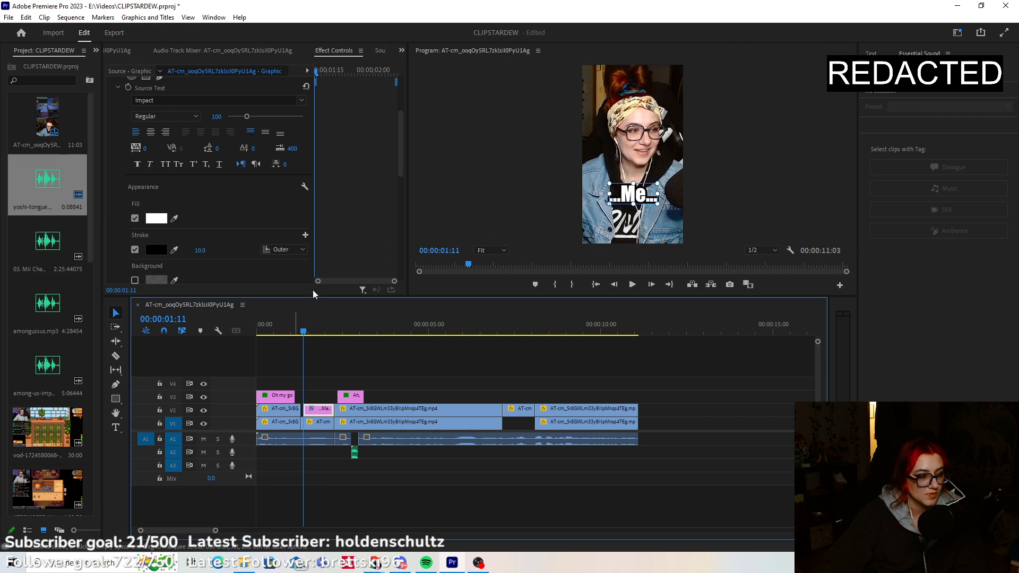
Keyframe the "...Me..." caption's horizontal position at -500 at 00:00:01:11 and 540 at 00:00:01:14 for a slide-in.
scroll(123, 141, "up", 4)
left_click(128, 104)
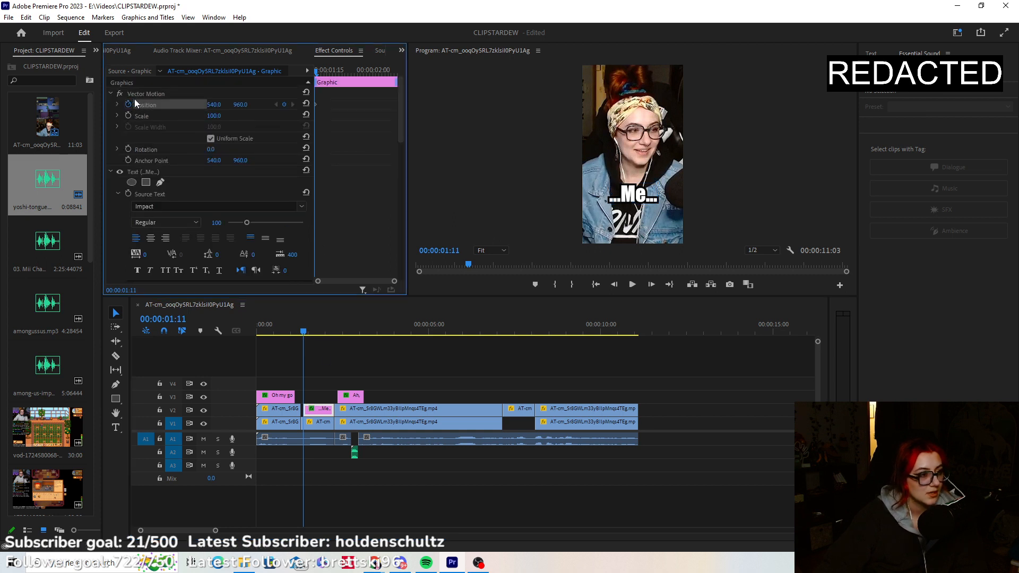
left_click(215, 105)
type("-5")
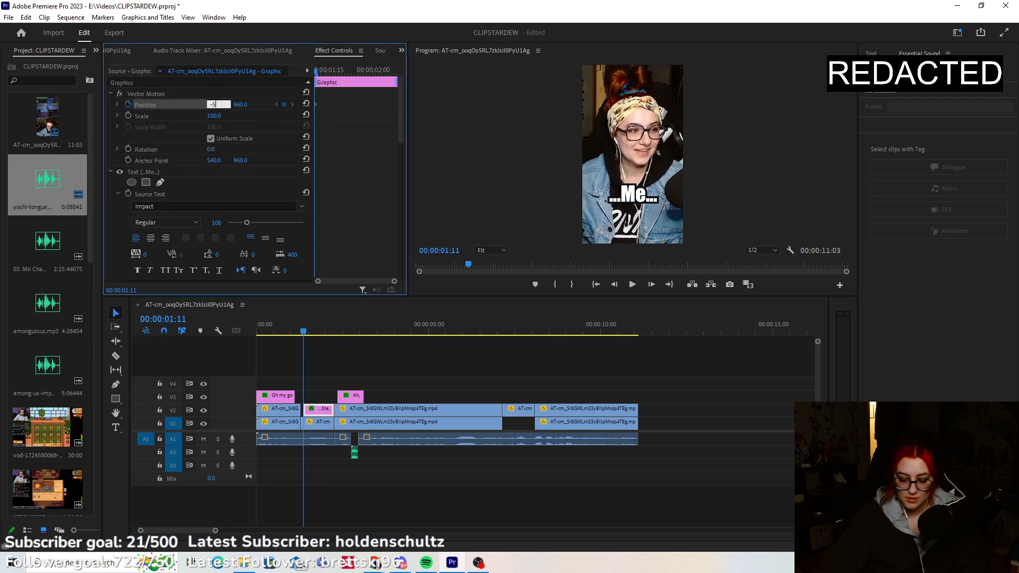
type("00")
key("Return")
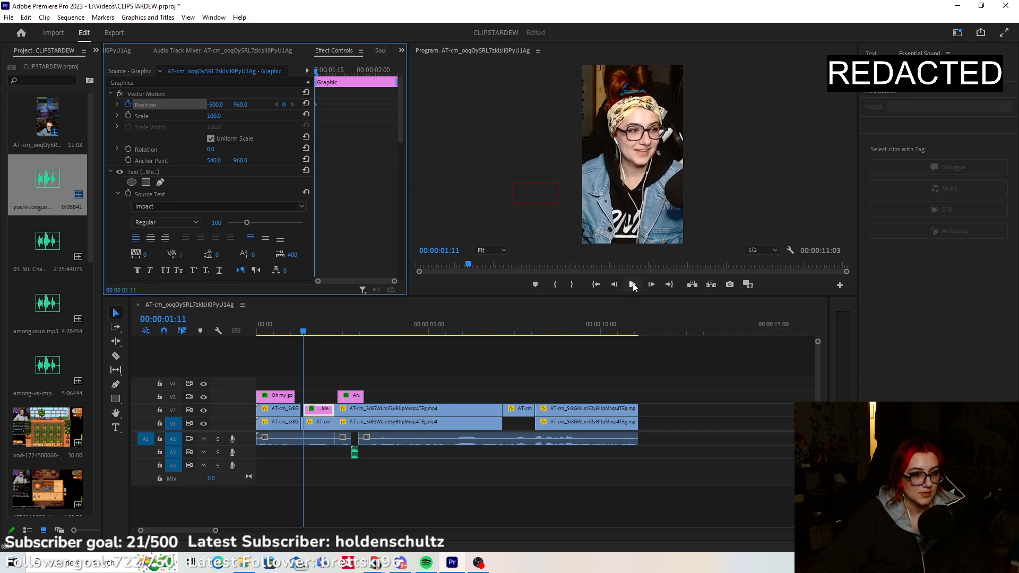
left_click(651, 284)
left_click(217, 102)
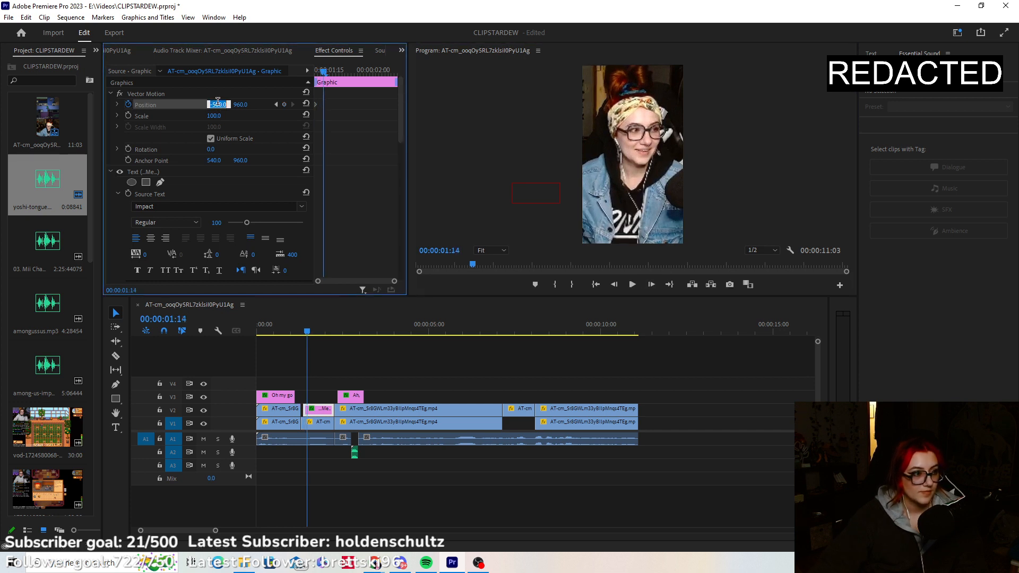
type("540")
key("Return")
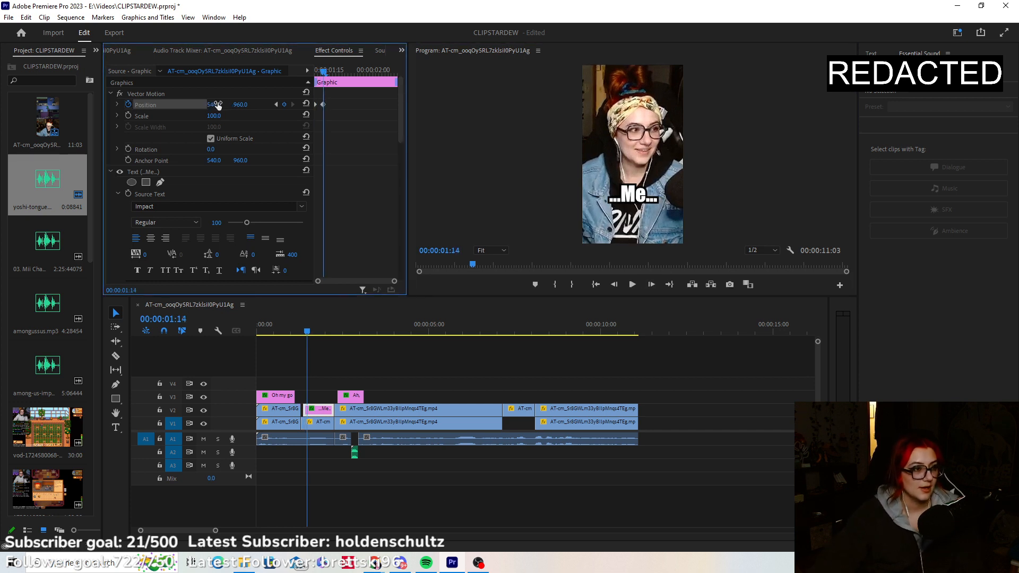
Add a hold position keyframe to the "...Me..." caption at 00:00:02:03 and set its horizontal position to 2000 at 00:00:02:07.
left_click_drag(308, 332, 329, 333)
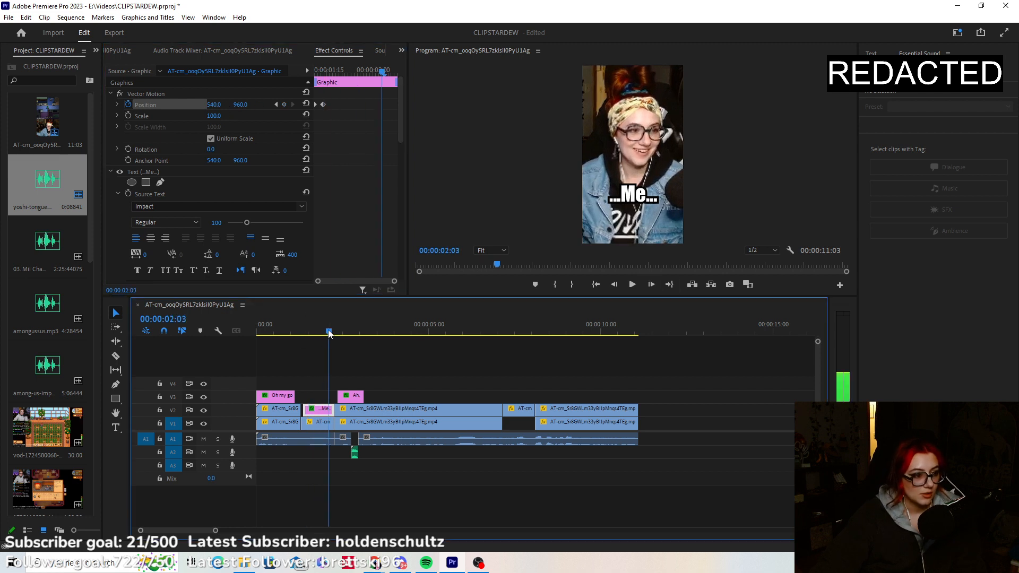
left_click(284, 104)
left_click(657, 284)
left_click(657, 284)
left_click(656, 285)
left_click(657, 284)
left_click(656, 285)
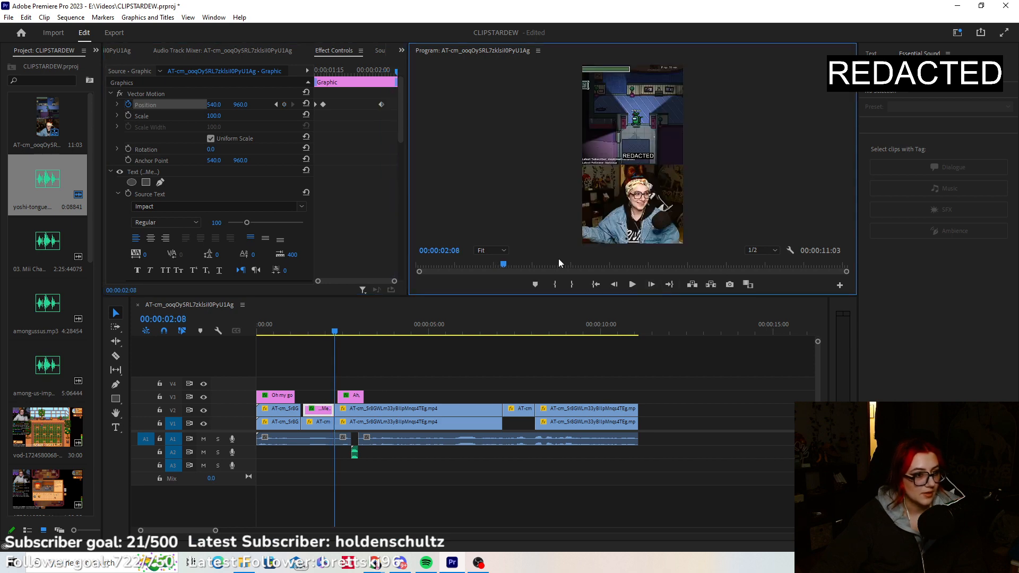
left_click(614, 284)
left_click(227, 105)
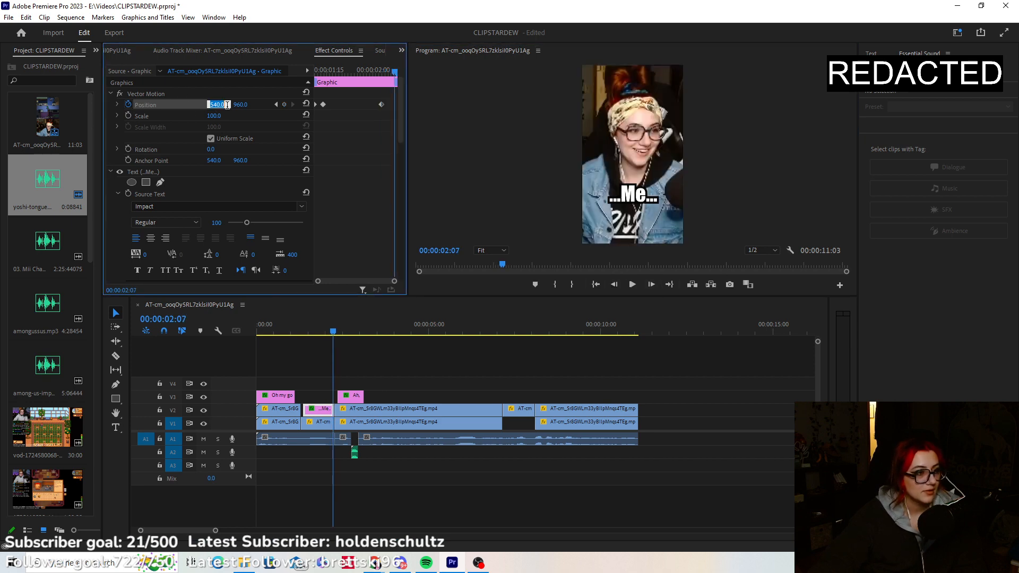
type("1500")
key("Return")
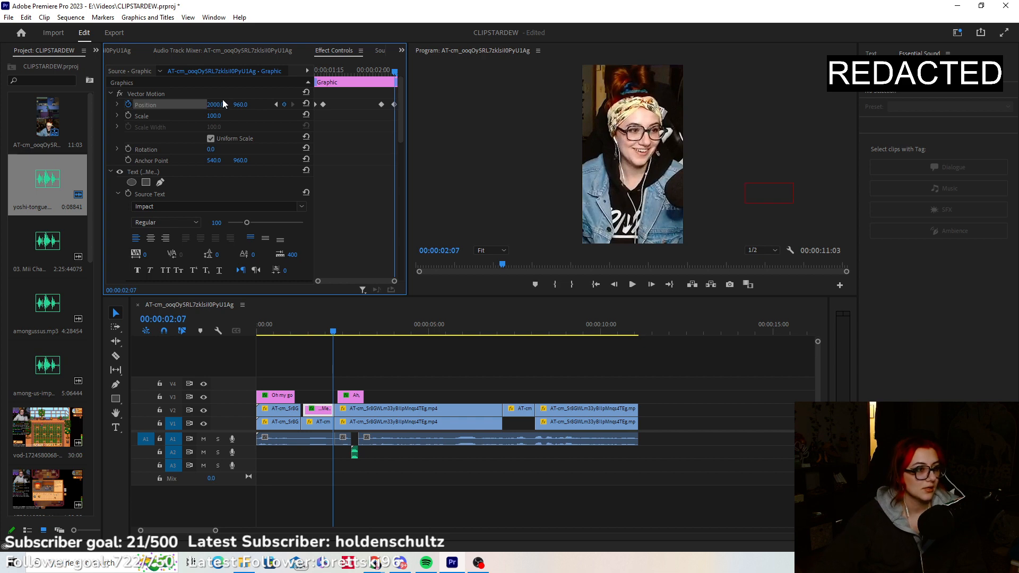
Play the sequence from the start to review the captions and find where the following spoken line begins.
left_click(467, 358)
left_click(595, 284)
left_click(638, 285)
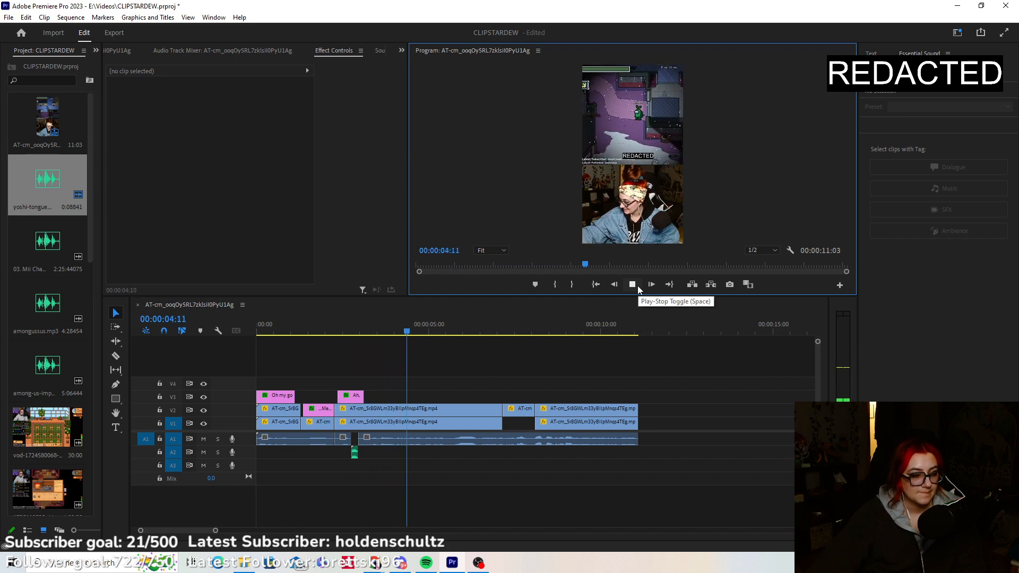
left_click(638, 285)
Add a centred "Yeah..." caption near the gameplay's lower edge at 00:00:05:22 and shorten its clip to about 0.8 s.
left_click(453, 330)
left_click(116, 427)
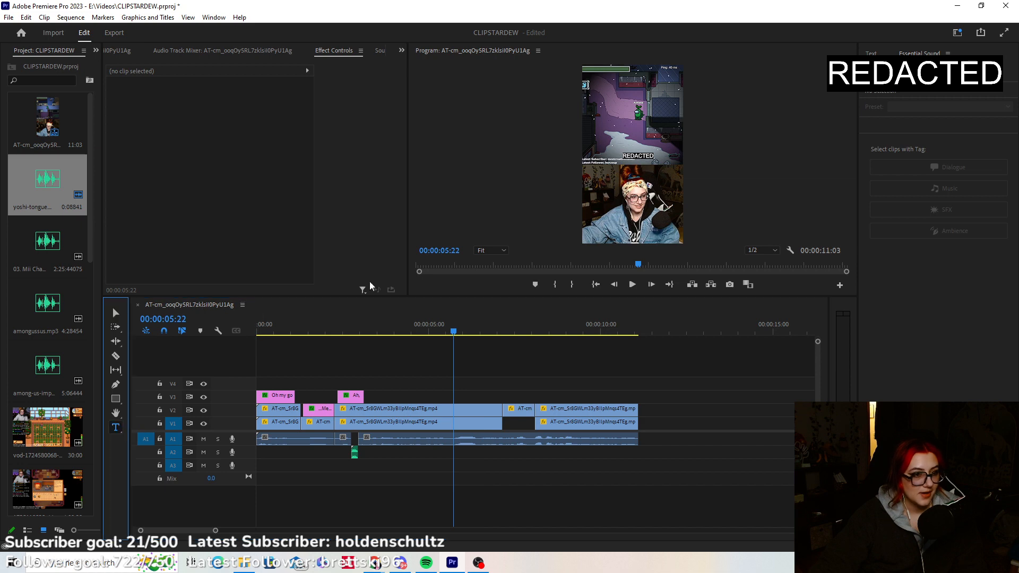
left_click(610, 151)
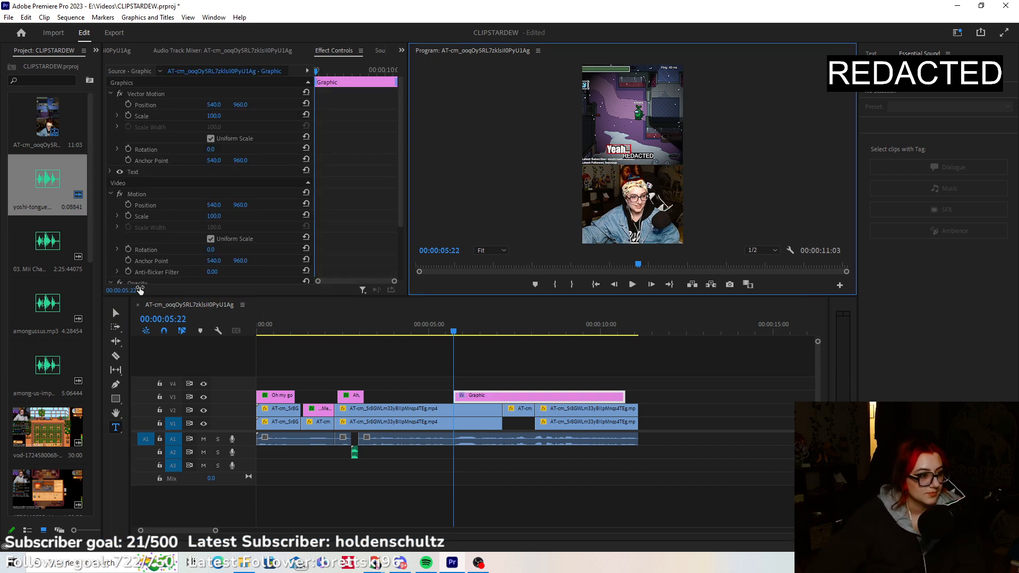
left_click(115, 313)
left_click_drag(631, 154, 640, 156)
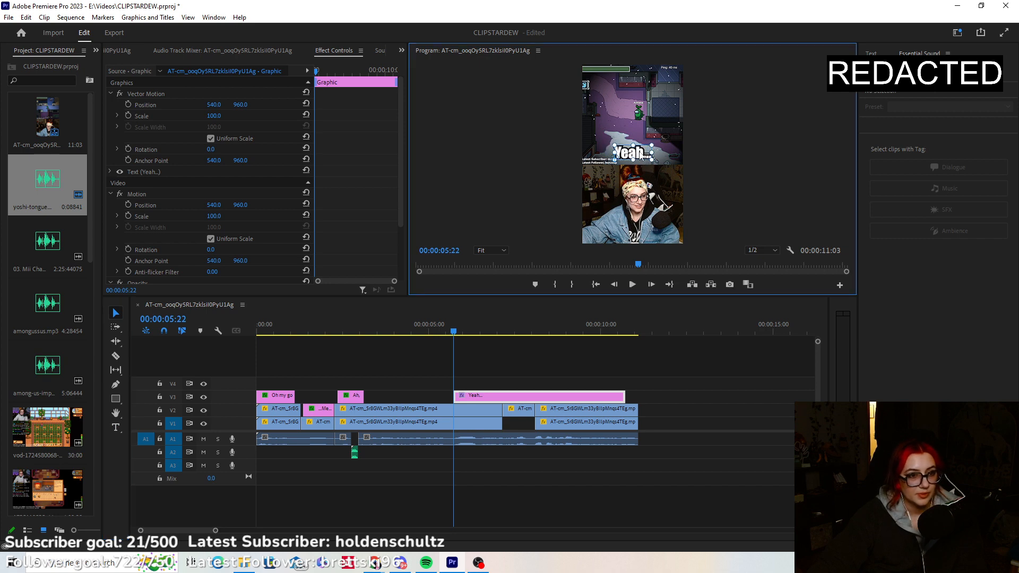
left_click_drag(624, 396, 481, 441)
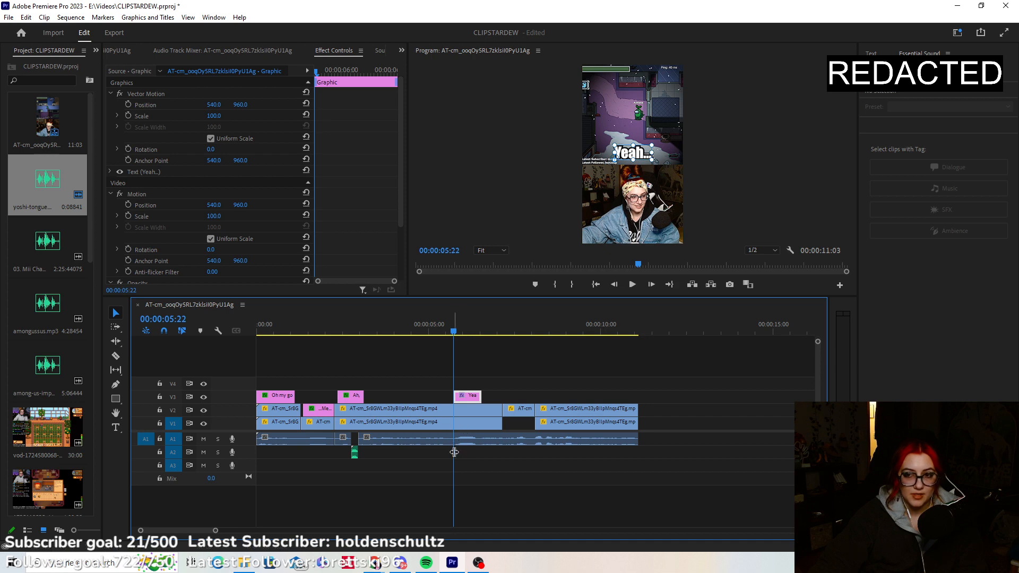
Keyframe the "Yeah..." caption's horizontal position at -500 at 00:00:05:22 and 540 three frames further on.
left_click(129, 105)
left_click(218, 105)
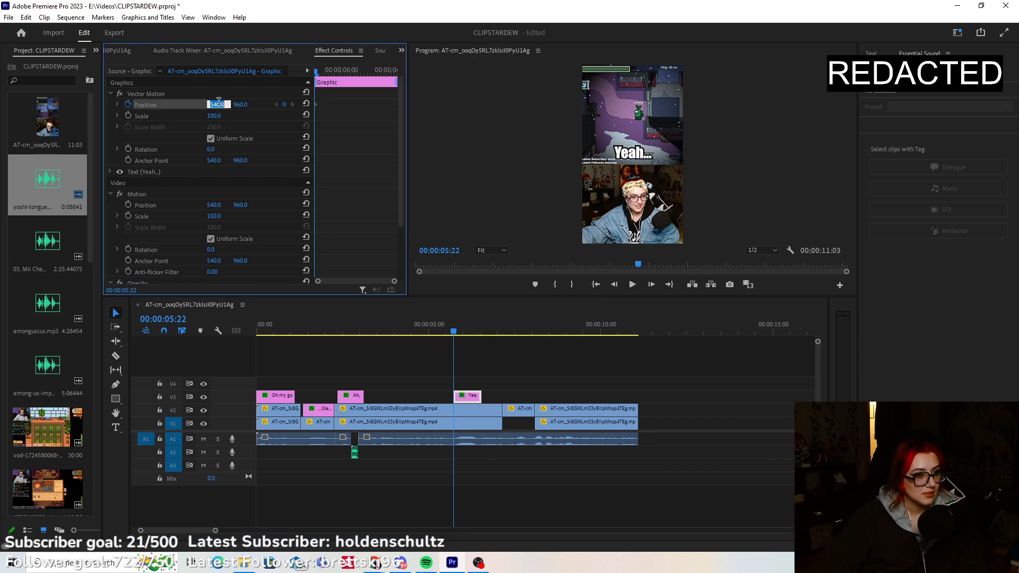
type("-500")
key("Return")
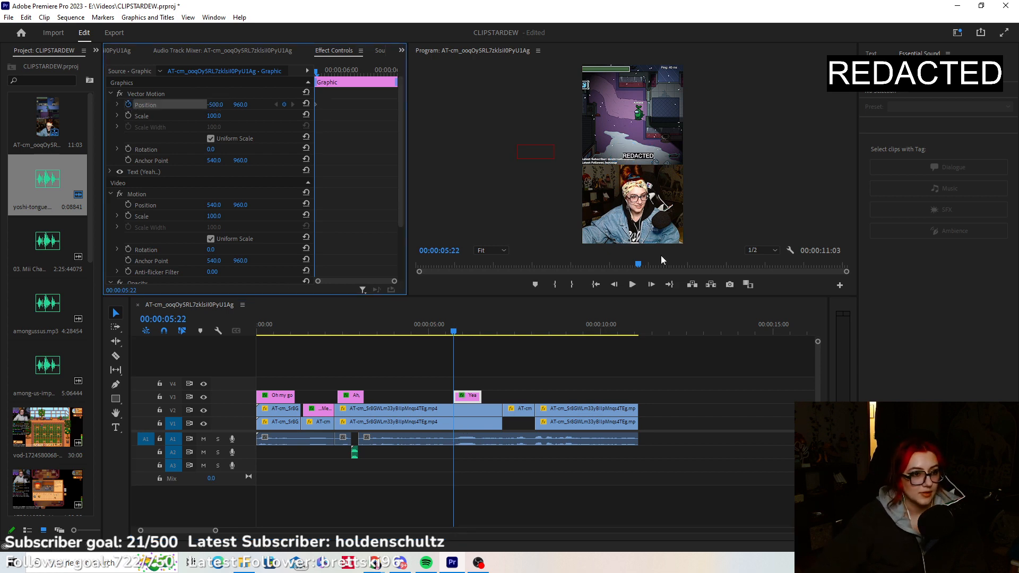
left_click(652, 284)
left_click(652, 284)
left_click(652, 284)
left_click(217, 105)
type("540")
key("Return")
Add a hold position keyframe to the "Yeah..." caption at 00:00:06:12 and set its horizontal position to 2000 three frames further on.
left_click(472, 337)
left_click_drag(462, 333, 477, 335)
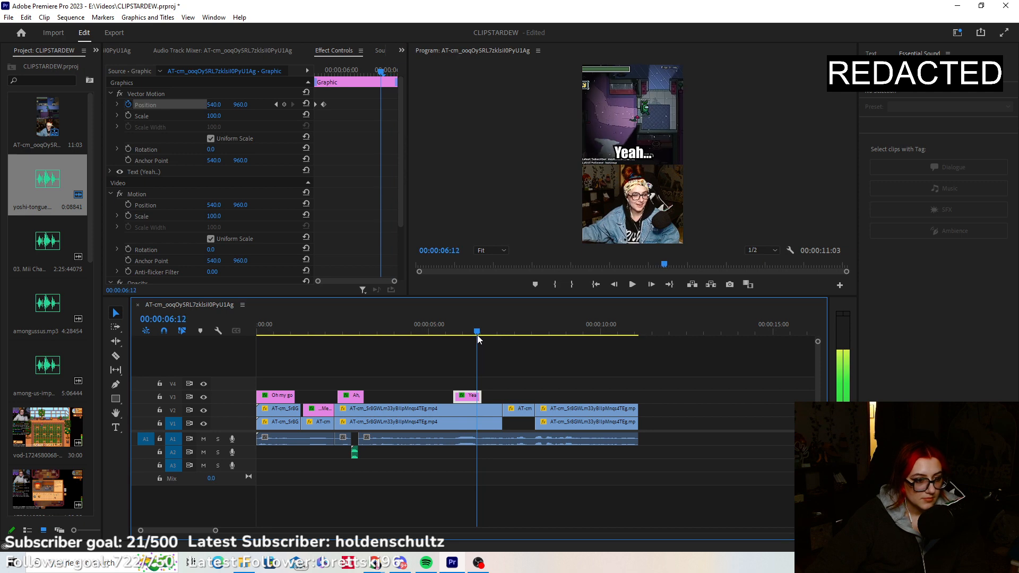
left_click(284, 104)
left_click(650, 285)
left_click(650, 284)
left_click(650, 284)
left_click(215, 105)
type("2000")
key("Return")
Play back from just before the "Yeah..." caption to review its animation and the remaining dialogue.
left_click(465, 360)
left_click(443, 325)
left_click(632, 284)
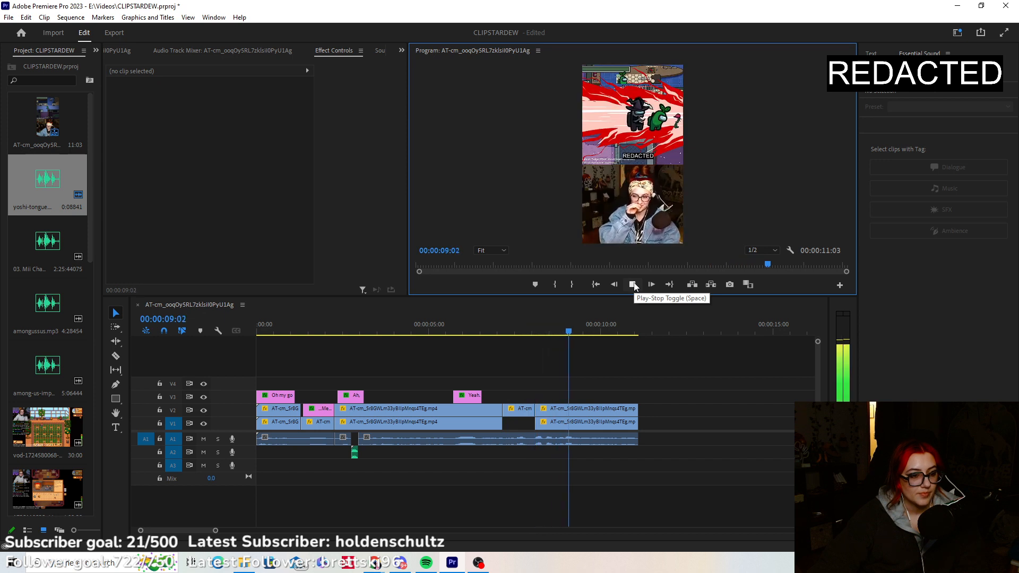
Add a text caption at 00:00:08:03 reading "Nope. Now it's just you", with the addressed person's name on a second line.
left_click(542, 333)
left_click_drag(542, 332, 534, 332)
left_click(116, 428)
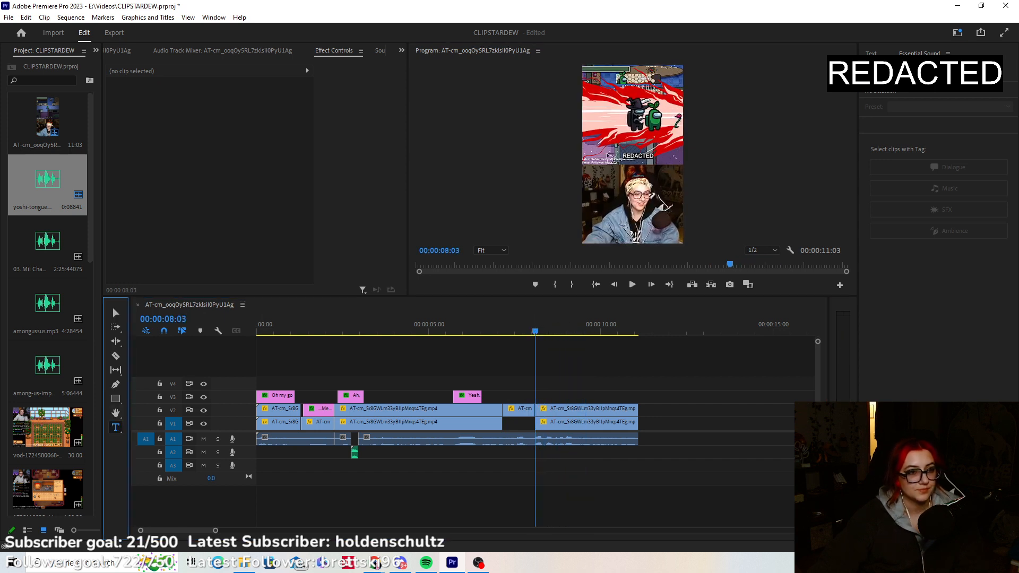
left_click(625, 168)
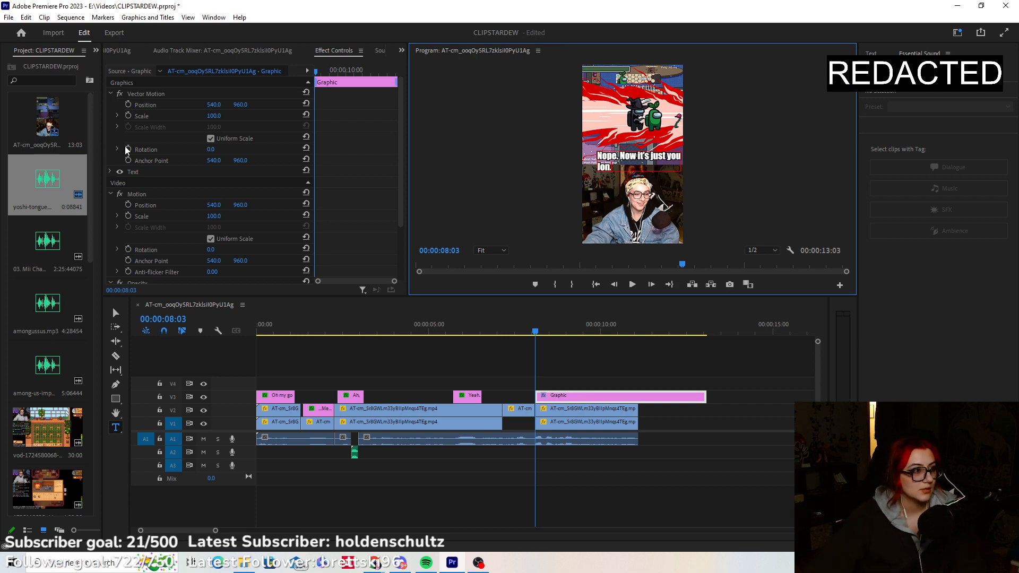
Centre-align the two-line "Nope. Now it's just you" caption and position it mid-frame where the gameplay meets the webcam.
left_click(111, 171)
left_click(150, 237)
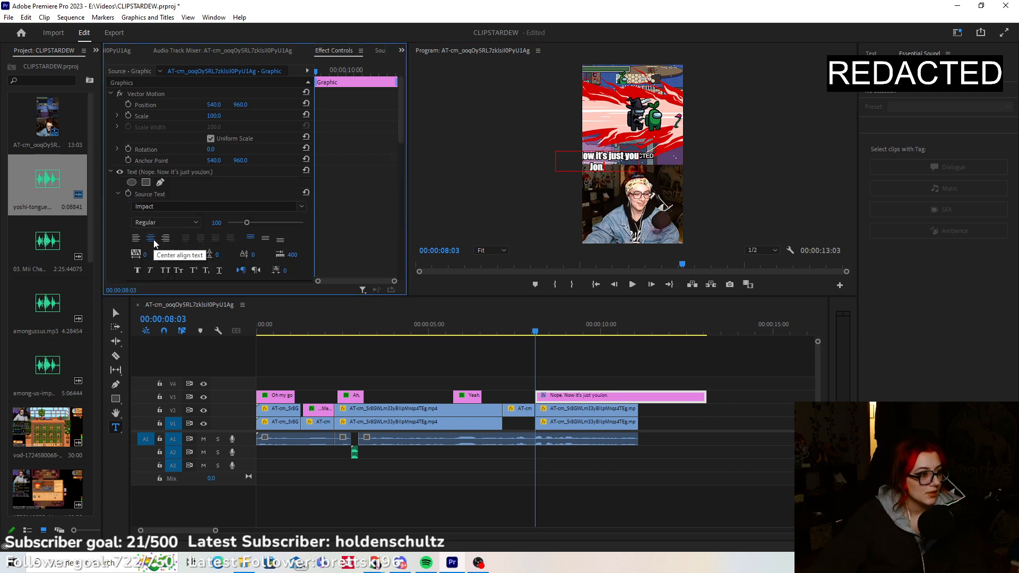
left_click(115, 312)
left_click_drag(635, 163, 655, 157)
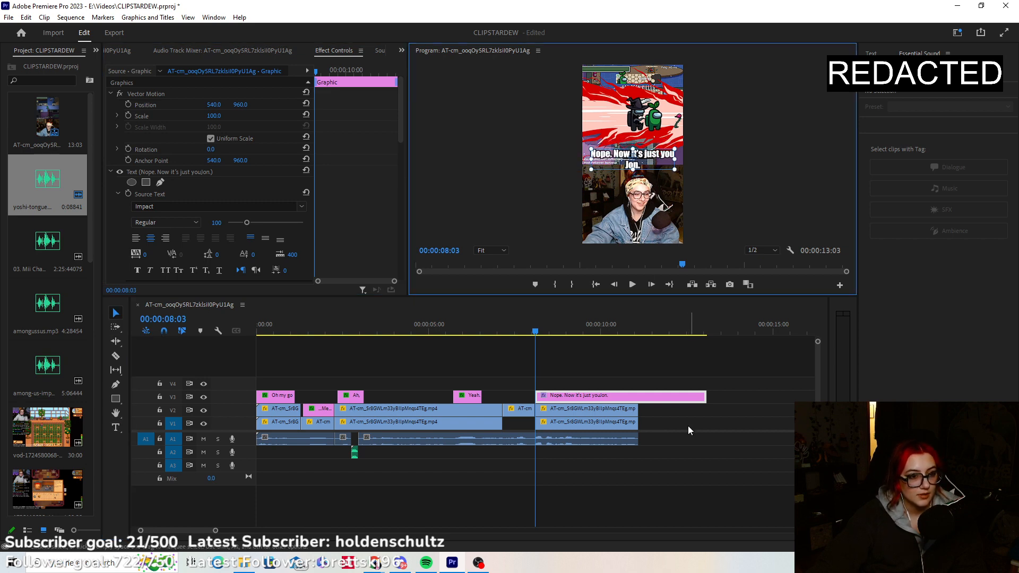
Trim the "Nope. Now it's just you" caption to end at about 00:00:09:09 and start its position keyframes at 00:00:08:03 with horizontal -500.
left_click_drag(705, 396, 571, 440)
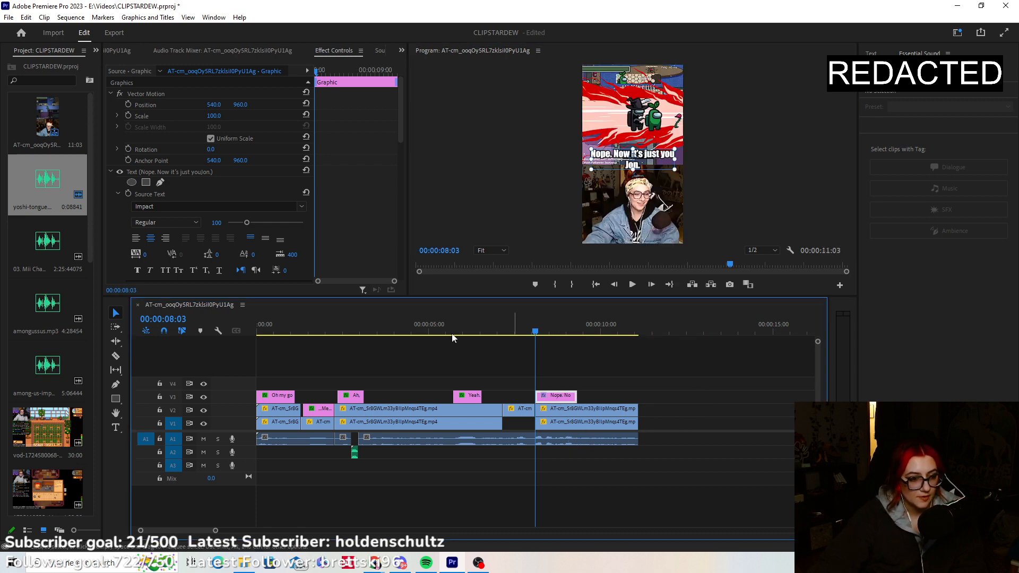
left_click(134, 102)
left_click(218, 104)
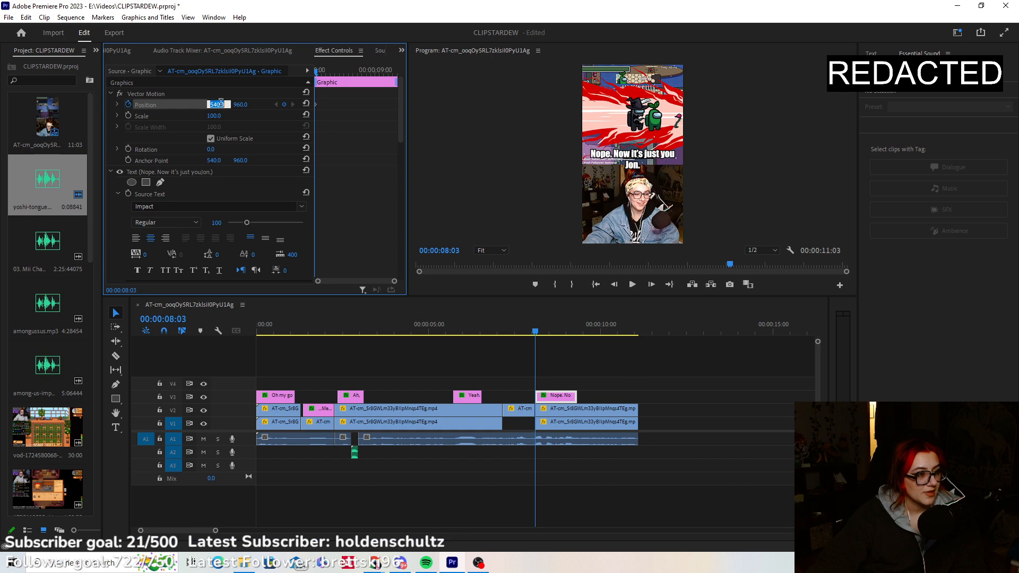
type("-500")
key("Return")
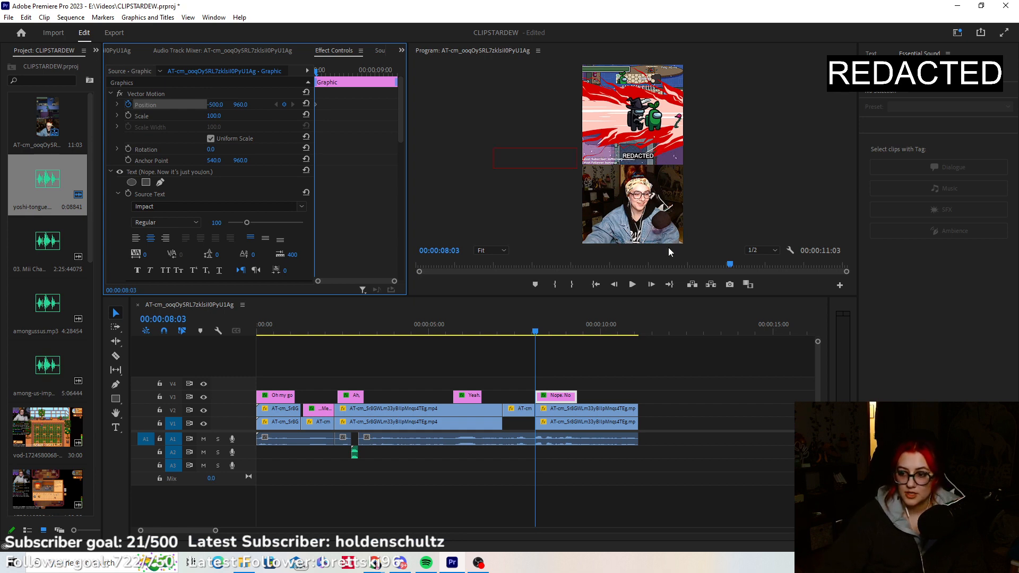
Set the "Nope" caption's horizontal position to 540 at 00:00:08:06, three frames after its first keyframe.
left_click(651, 285)
left_click(651, 285)
left_click(651, 284)
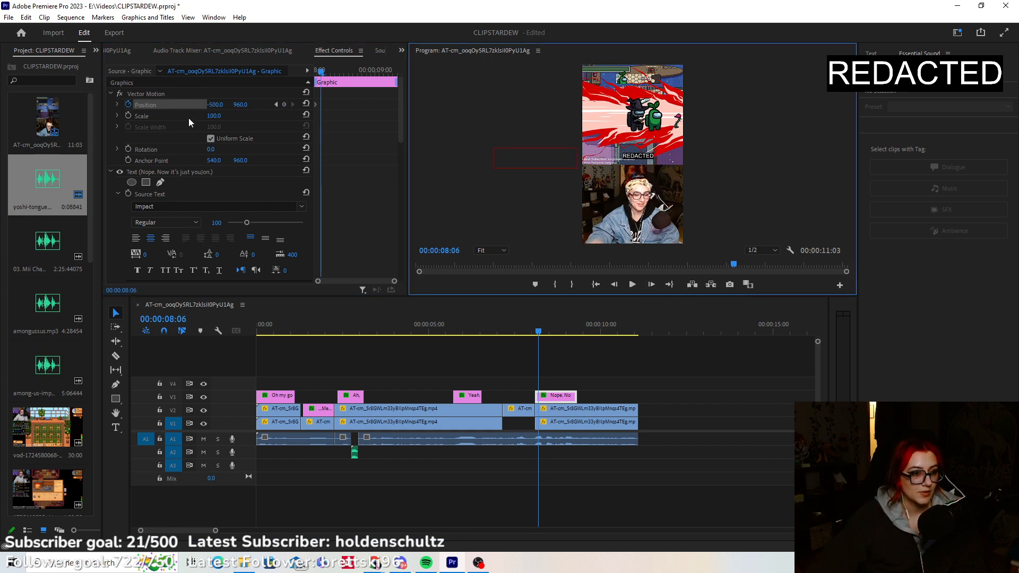
left_click(216, 104)
type("540")
key("Return")
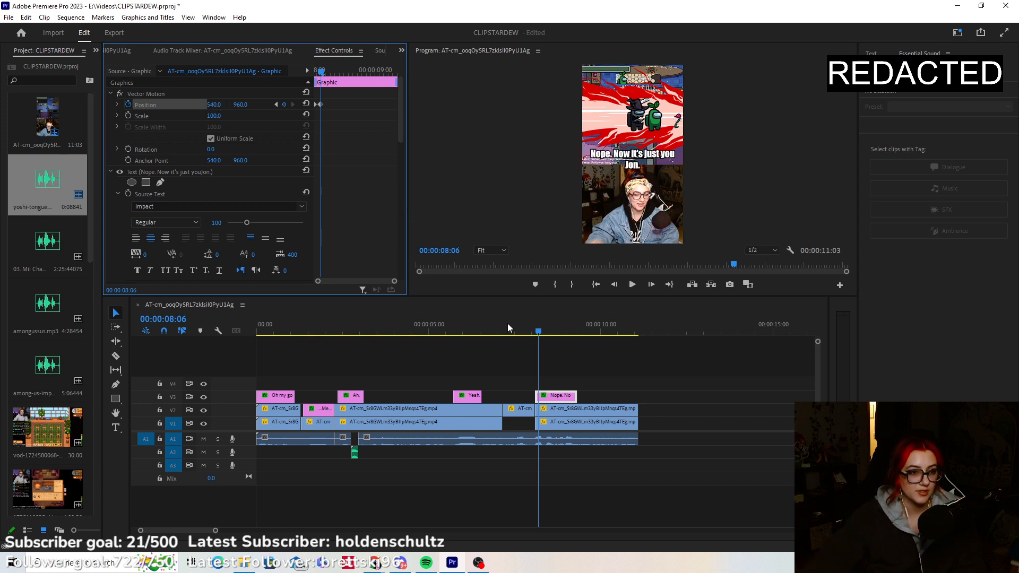
Add a hold position keyframe near the end of the "Nope" caption, and move it horizontally out of frame at 00:00:09:09.
left_click_drag(550, 333, 573, 335)
left_click(284, 104)
left_click(651, 284)
left_click(650, 284)
left_click(651, 285)
left_click(651, 284)
left_click(219, 104)
type("20")
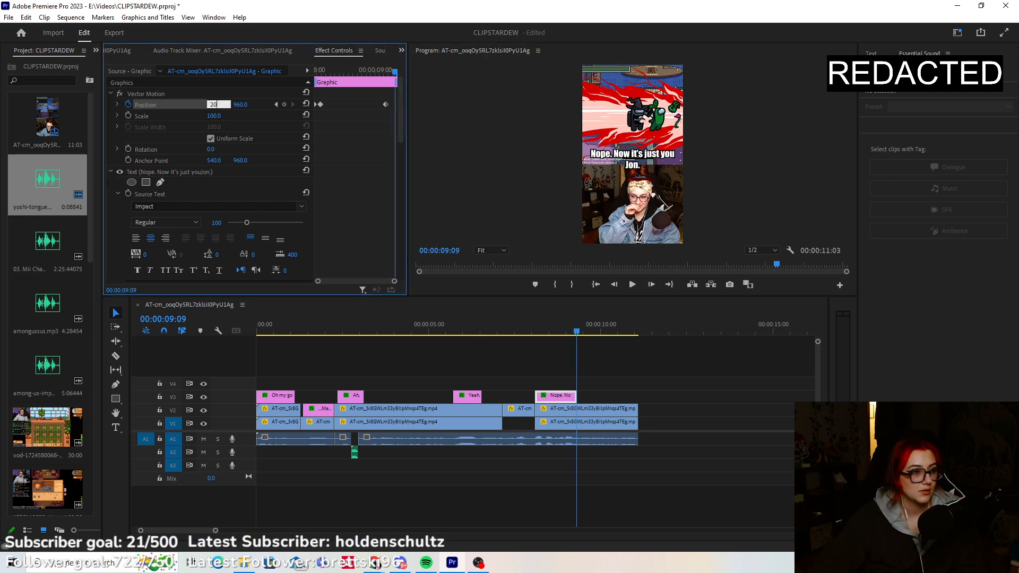
type("0")
key("Return")
Play back the sequence from the start to review the captions and find dialogue still lacking one.
left_click(492, 335)
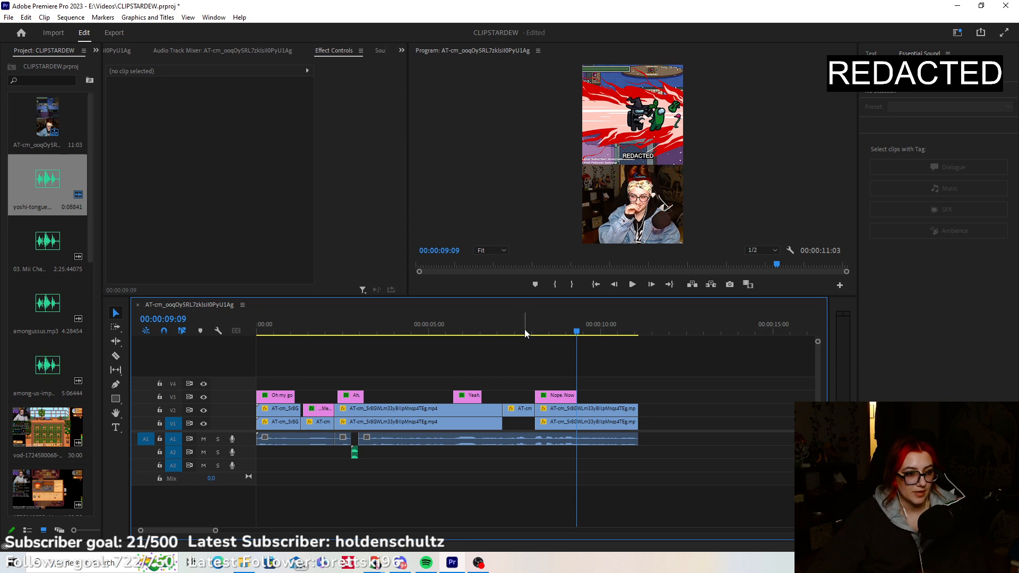
left_click(594, 287)
left_click(632, 286)
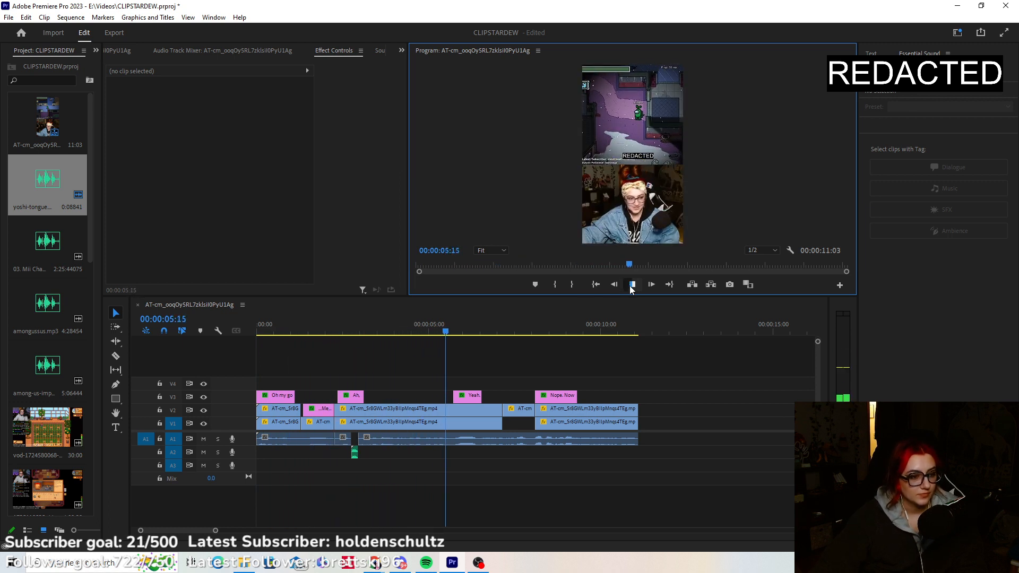
Add a text caption at 00:00:03:07 reading "Just YOU and", followed by the addressed person's name and alternating question and exclamation marks.
left_click(374, 333)
left_click_drag(374, 333, 367, 333)
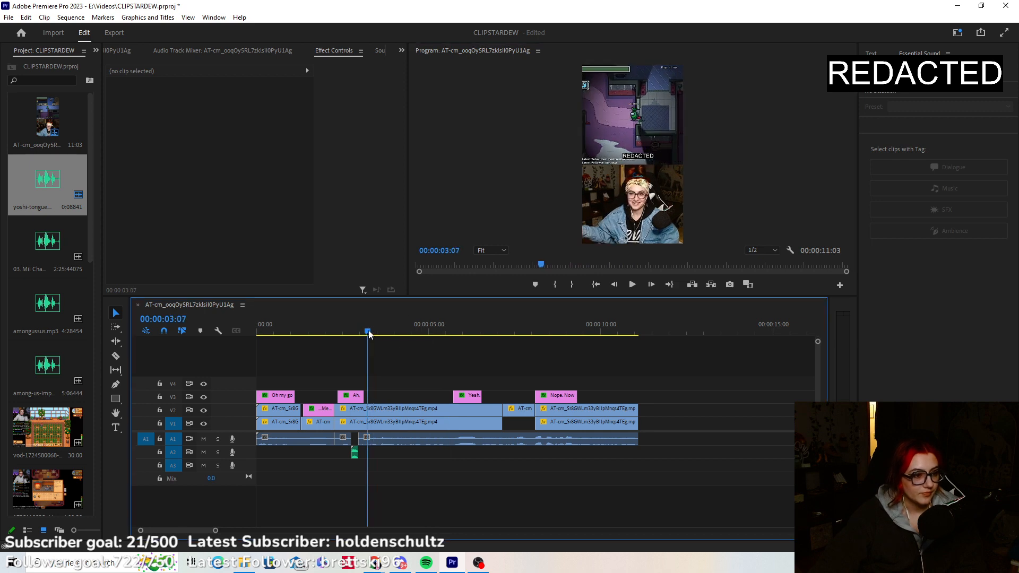
left_click(116, 427)
left_click(625, 158)
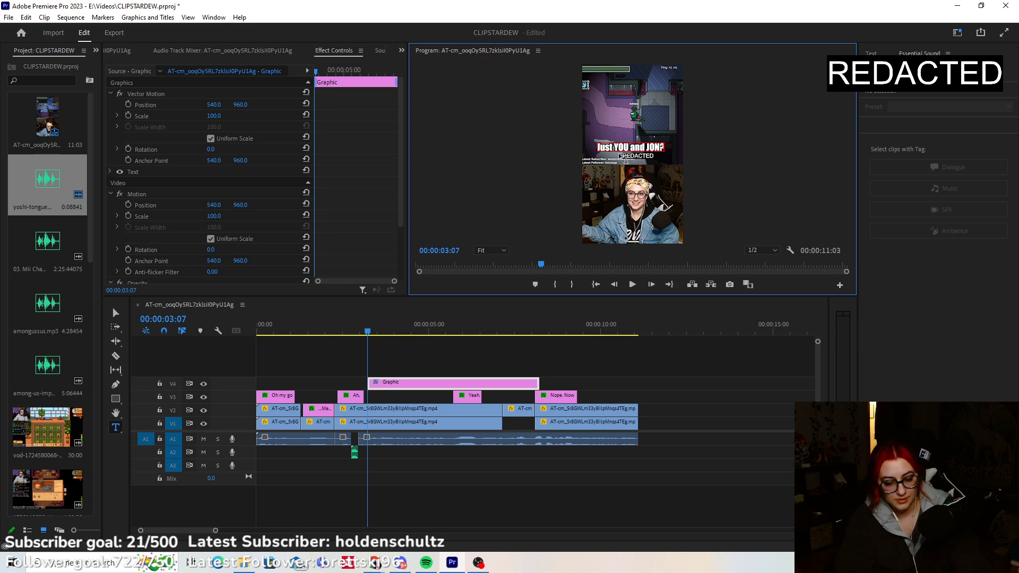
left_click(116, 313)
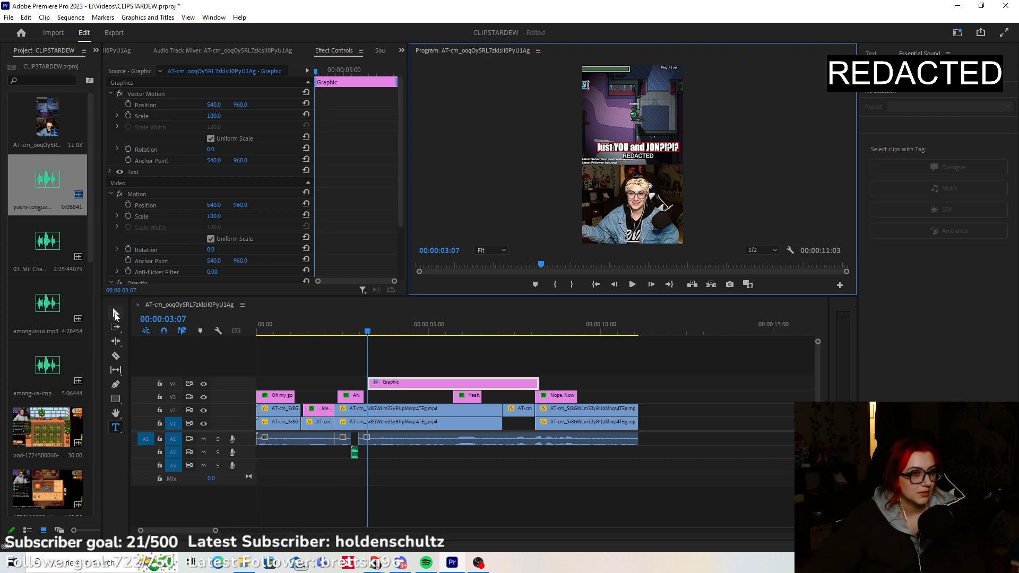
Position the "Just YOU and" caption along the gameplay's lower edge, and fit its clip on track V3 ending at about 00:00:05:15.
left_click(650, 152)
left_click_drag(649, 153, 647, 156)
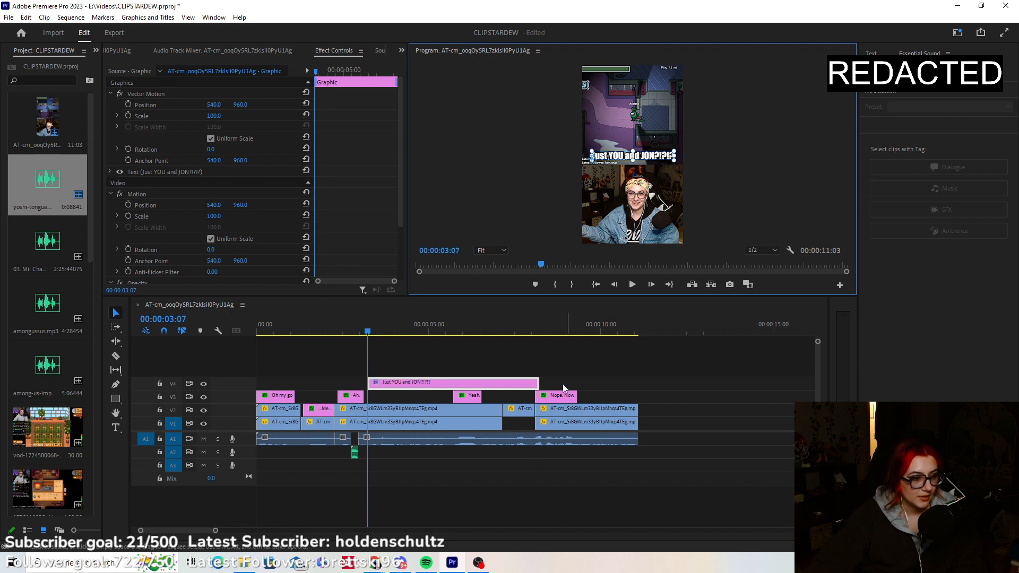
left_click_drag(538, 382, 443, 439)
left_click_drag(385, 386, 385, 399)
Change the "Just YOU and" caption's text fill to pink F15FE8.
left_click(109, 170)
scroll(121, 190, "down", 5)
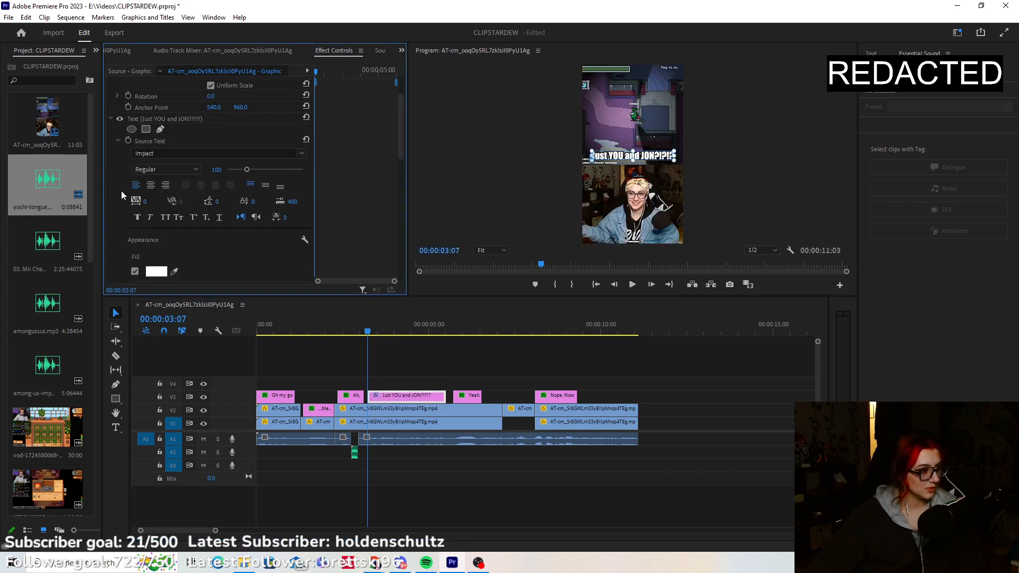
left_click(156, 176)
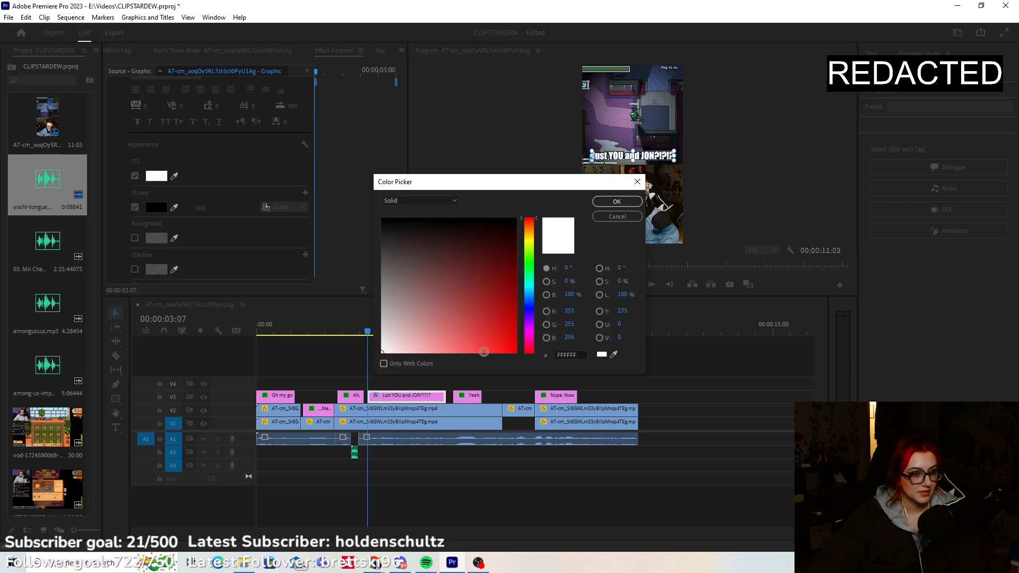
left_click(530, 332)
left_click(457, 332)
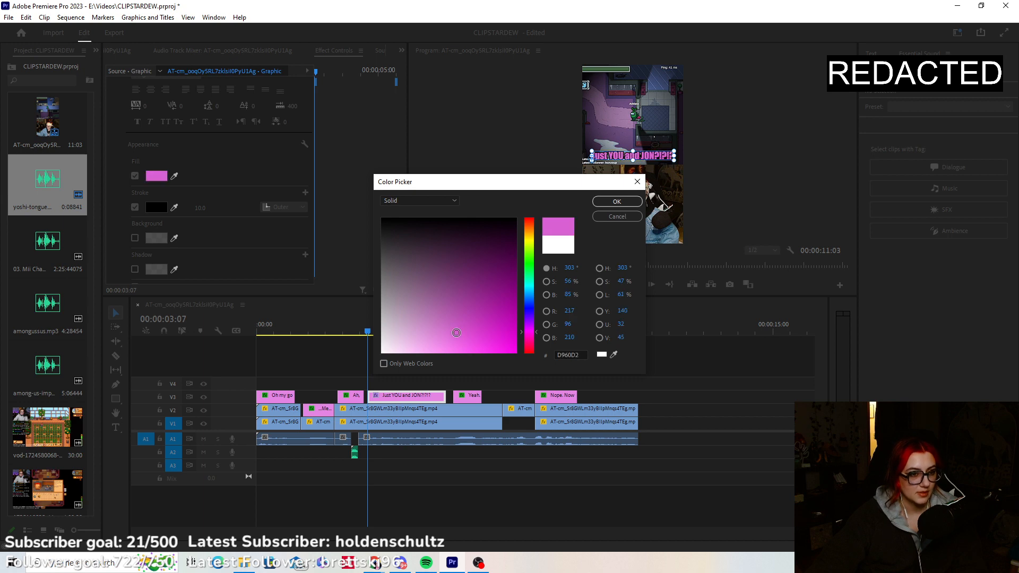
left_click(462, 346)
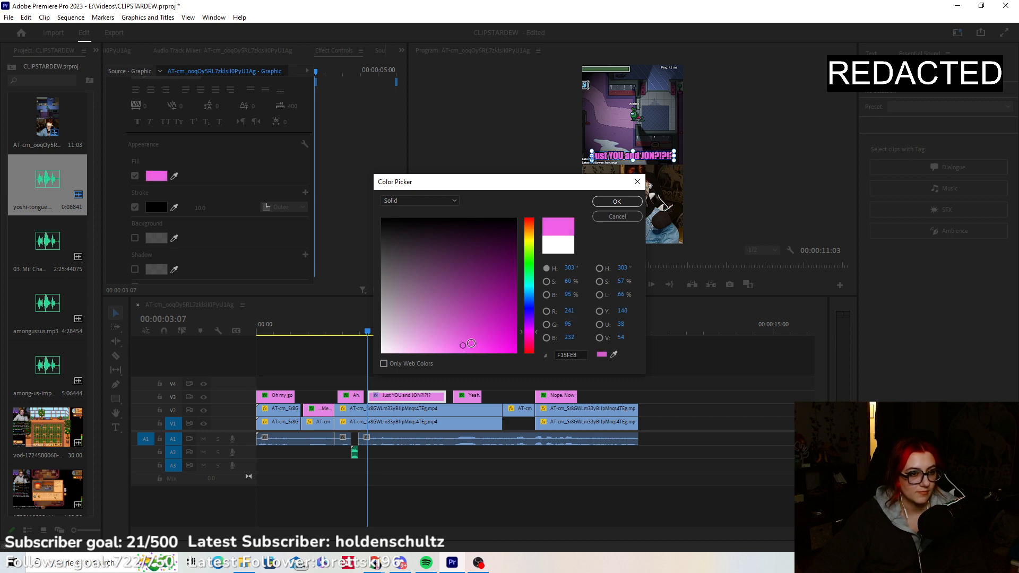
left_click(616, 202)
left_click(463, 306)
Start position keyframes on the "Just YOU and" caption at 00:00:03:07 with a horizontal position of -500.
scroll(128, 118, "up", 5)
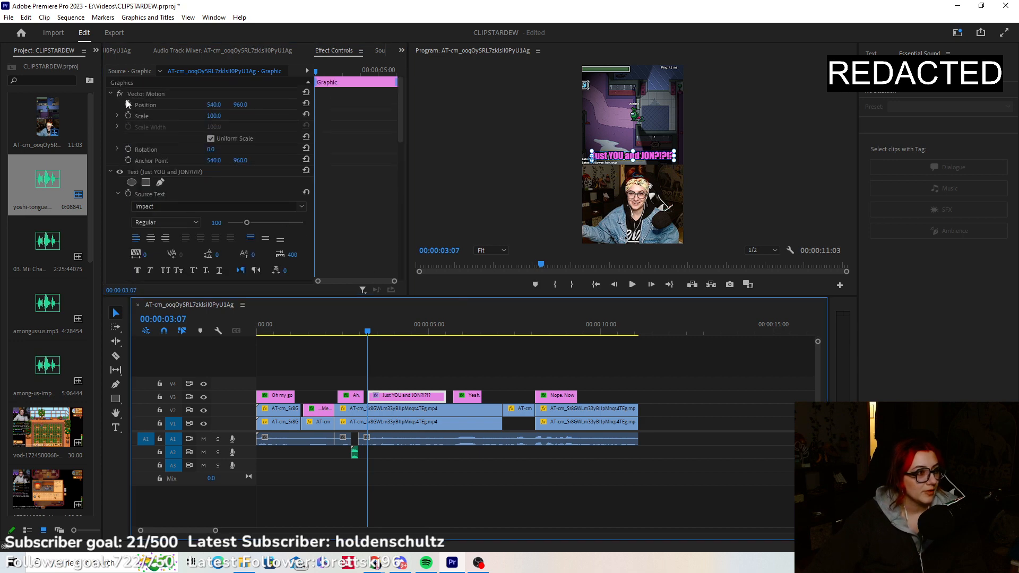
left_click(127, 104)
left_click(217, 104)
type("-500")
key("Return")
Set the "Just YOU and" caption's horizontal position to 540 three frames after its first keyframe.
left_click(651, 285)
left_click(651, 284)
left_click(651, 284)
left_click(218, 104)
key("Return")
Add a hold position keyframe to the "Just YOU and" caption at 00:00:05:12 and set its horizontal position to 2000 at 00:00:05:15.
left_click(420, 334)
left_click_drag(424, 342, 441, 339)
left_click(285, 105)
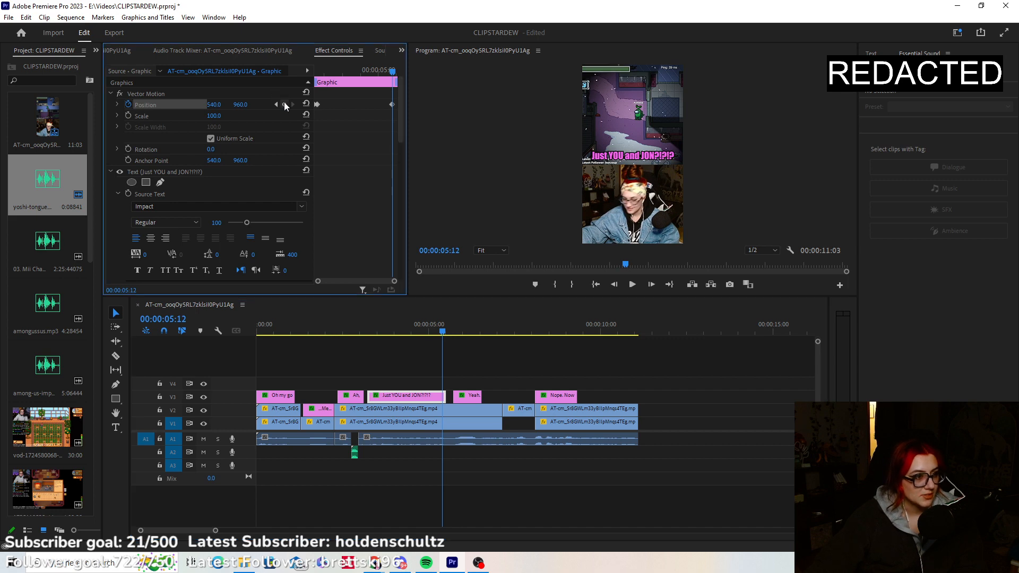
left_click(651, 284)
left_click(651, 284)
left_click(651, 285)
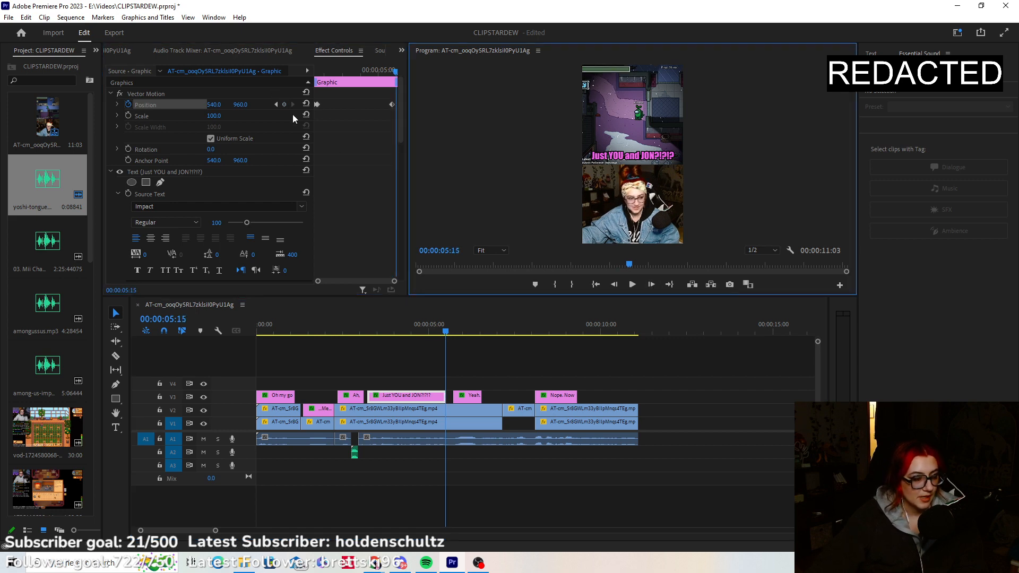
left_click(215, 105)
type("2000")
key("Return")
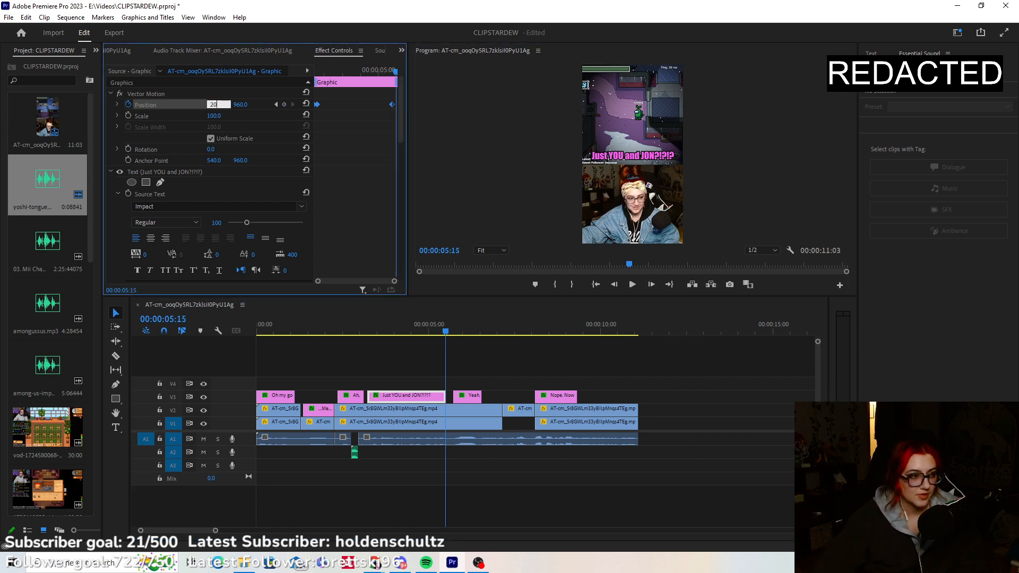
left_click(395, 354)
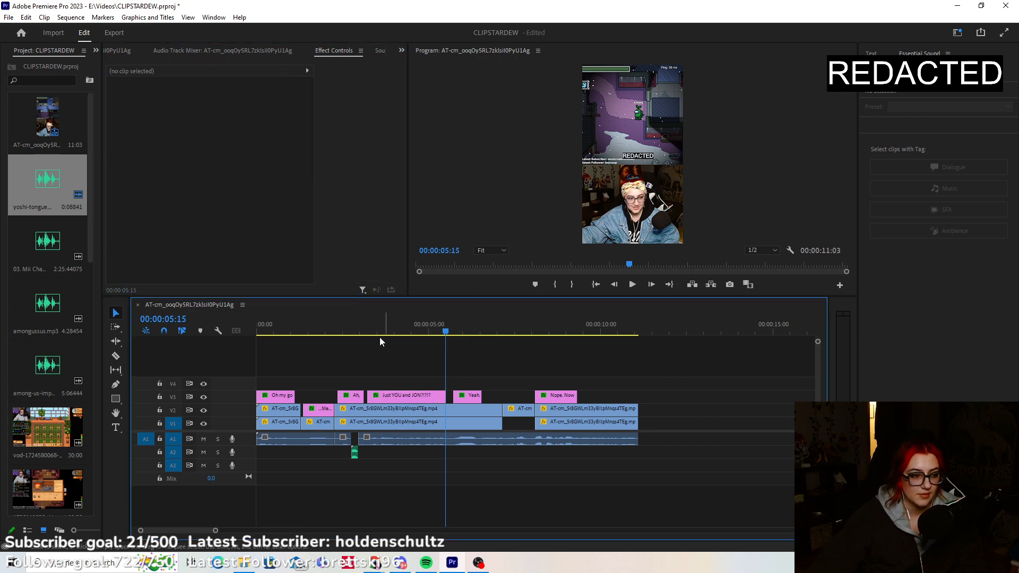
Play back the sequence from 00:00:02:07 and once more in full from the start to review all caption animations.
left_click(368, 328)
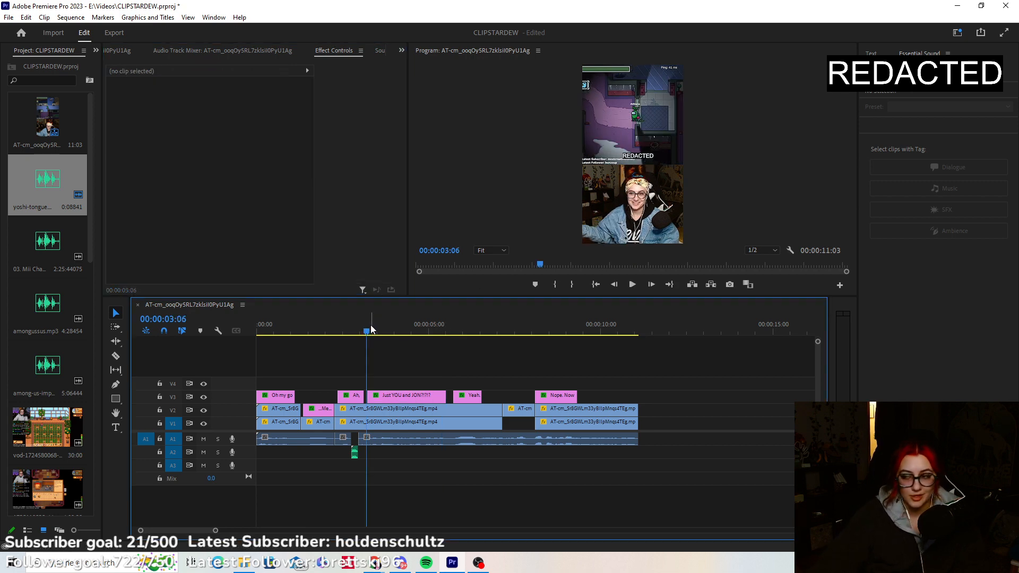
left_click(333, 320)
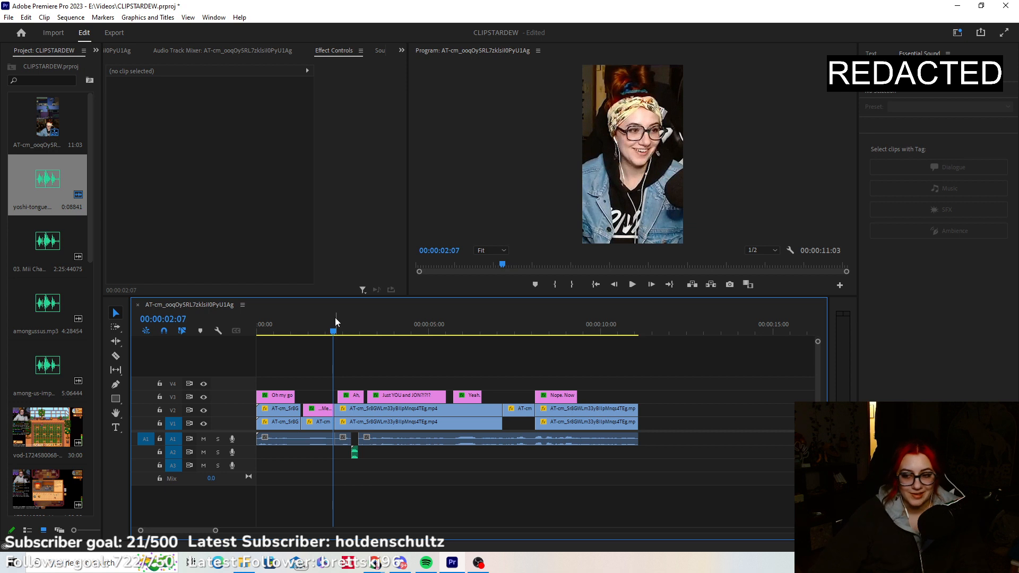
left_click(633, 285)
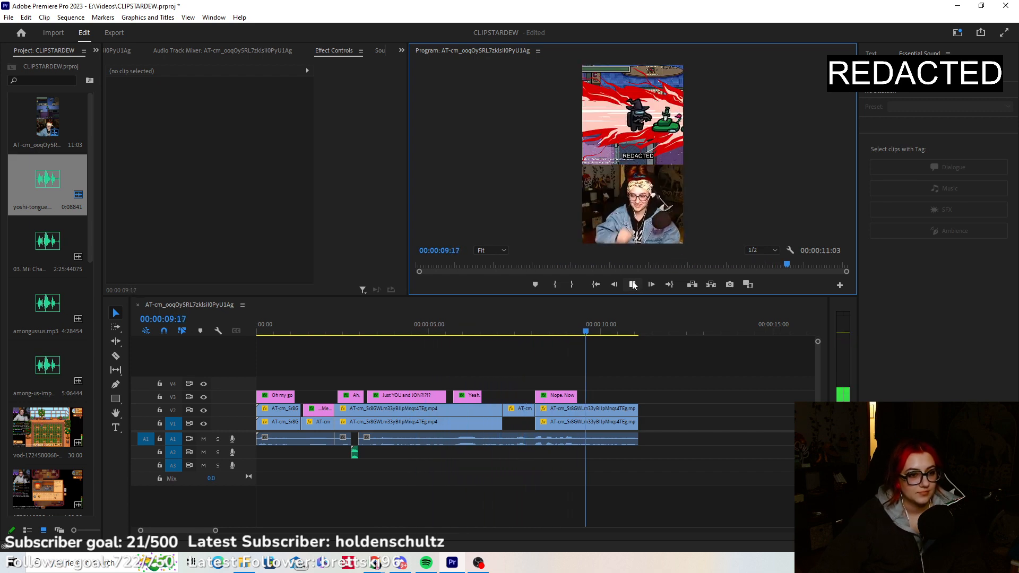
left_click(493, 332)
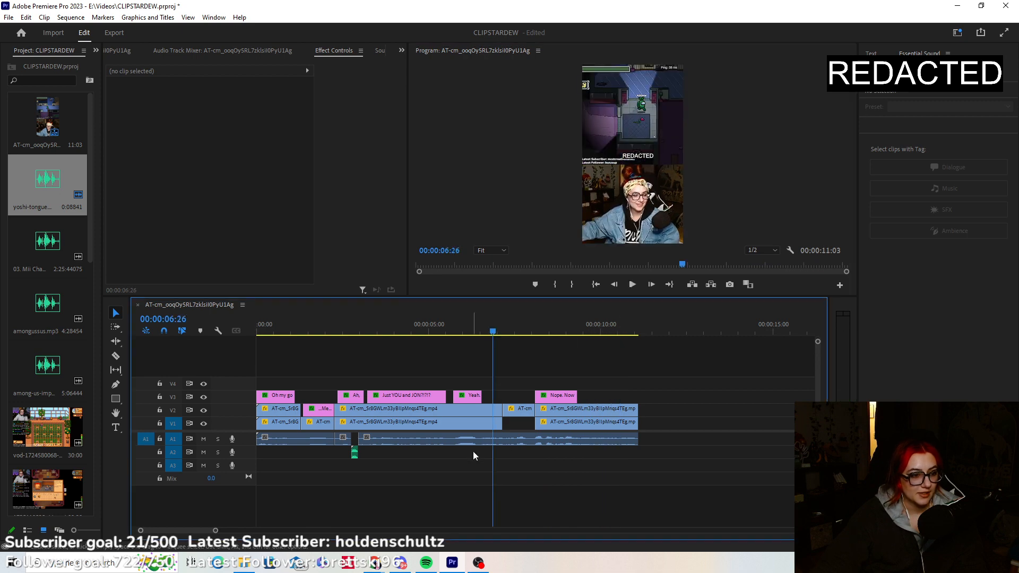
left_click_drag(491, 332, 520, 333)
left_click(595, 285)
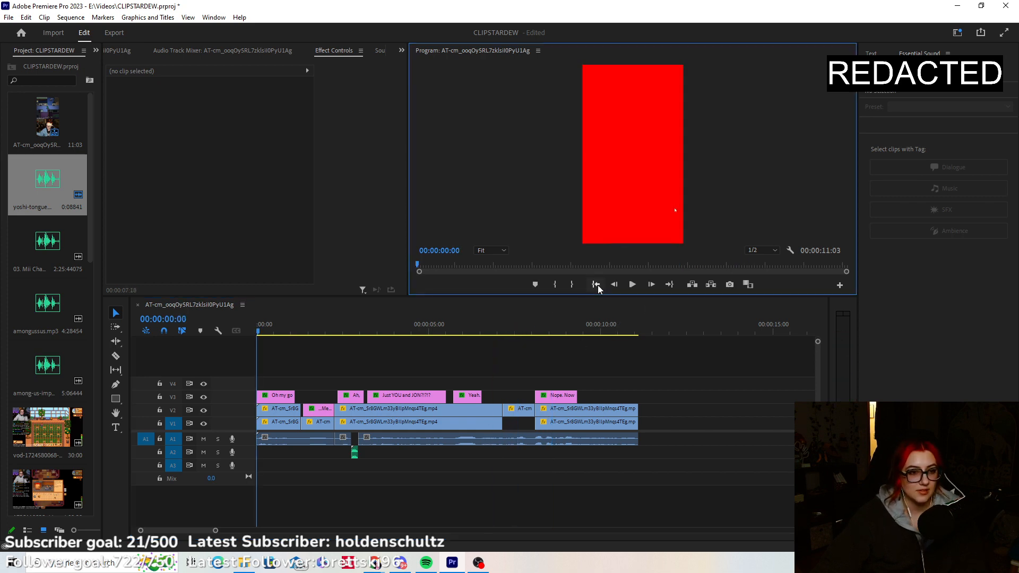
left_click(633, 285)
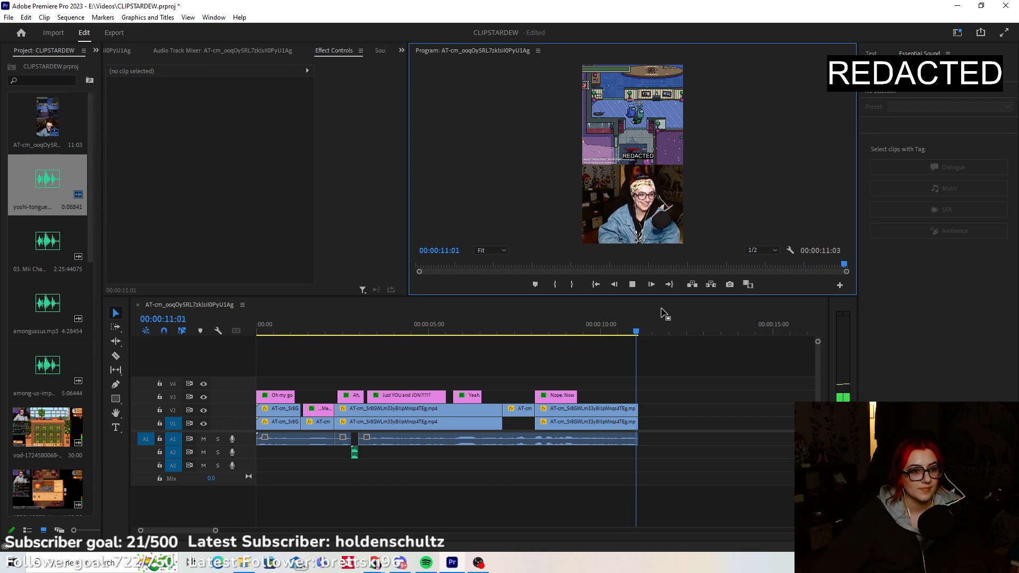
Open the media export settings for the sequence with its file name selected for editing.
left_click(8, 17)
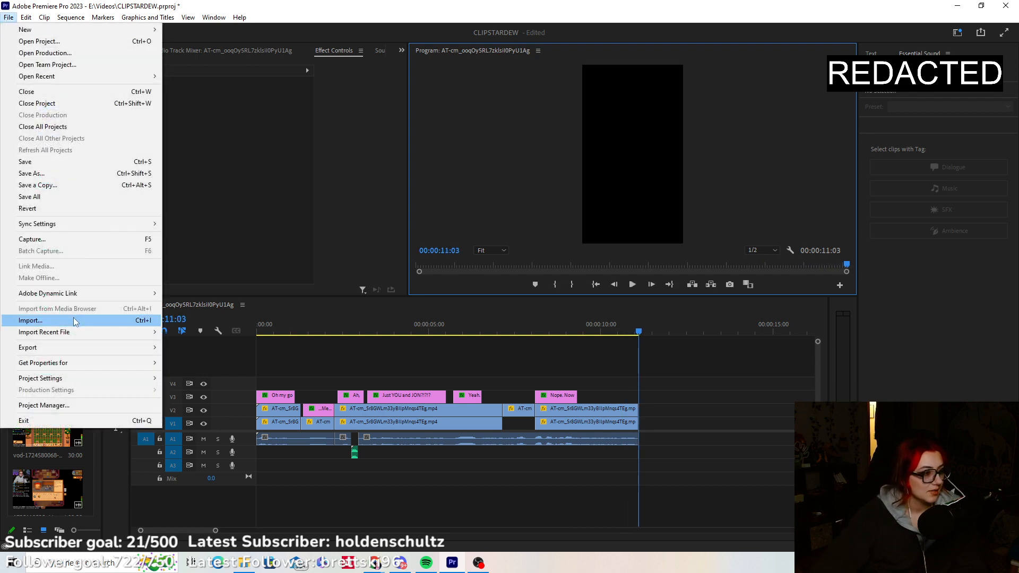
mouse_move(89, 348)
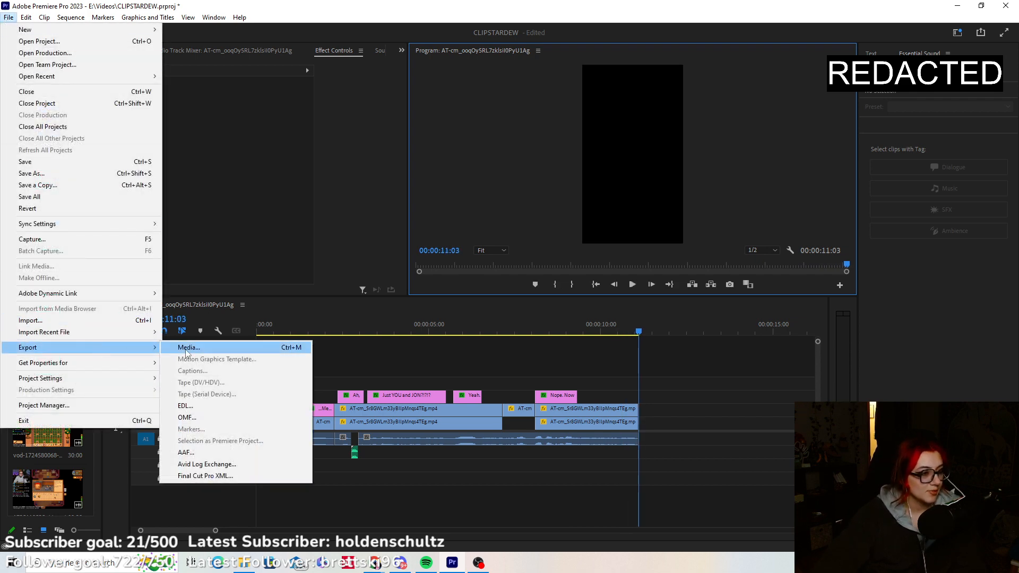
left_click(186, 347)
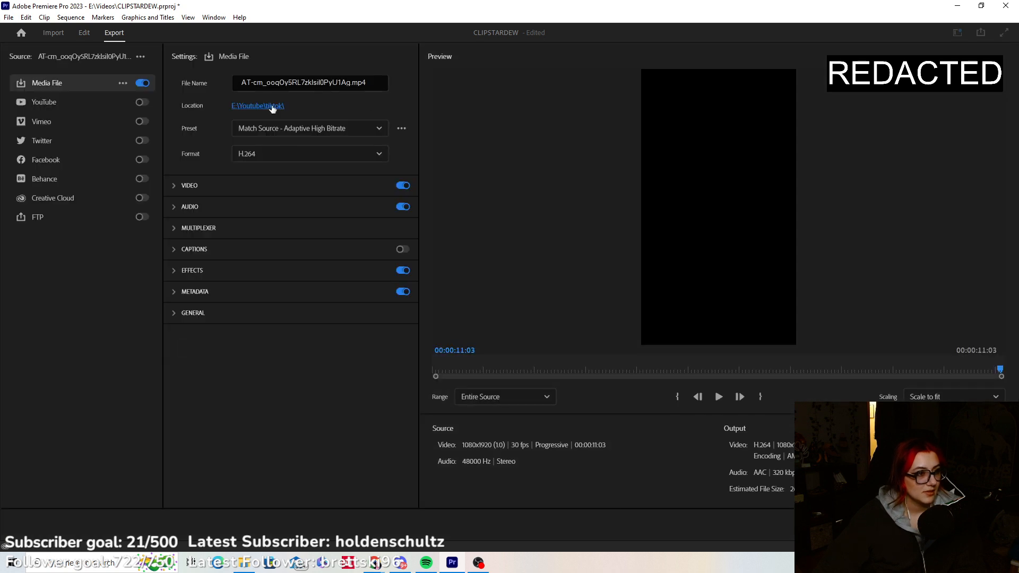
left_click_drag(380, 83, 119, 63)
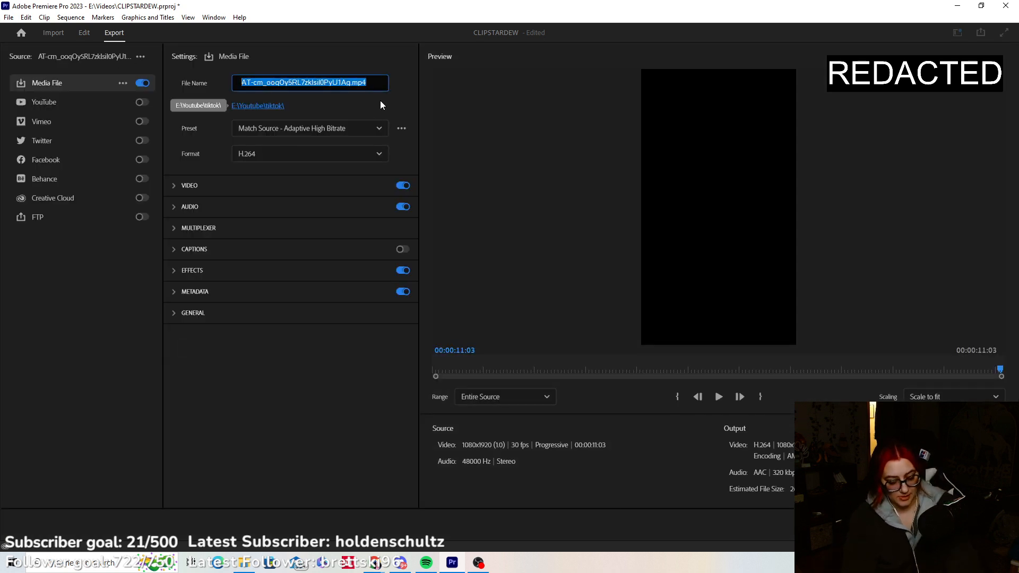
type("JUST TH")
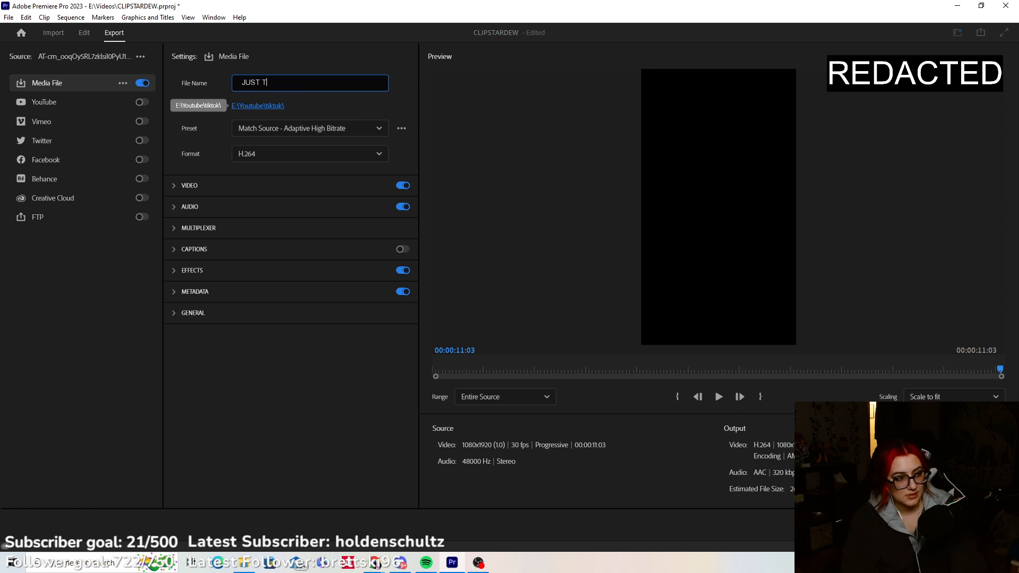
key("BackSpace")
key("BackSpace")
key("BackSpace")
key("BackSpace")
key("BackSpace")
key("BackSpace")
key("BackSpace")
Name the export file "just the two of us left playing among us hide and seek nevermind imposter kill oops omg theanimeathlete" and export it.
type("jus")
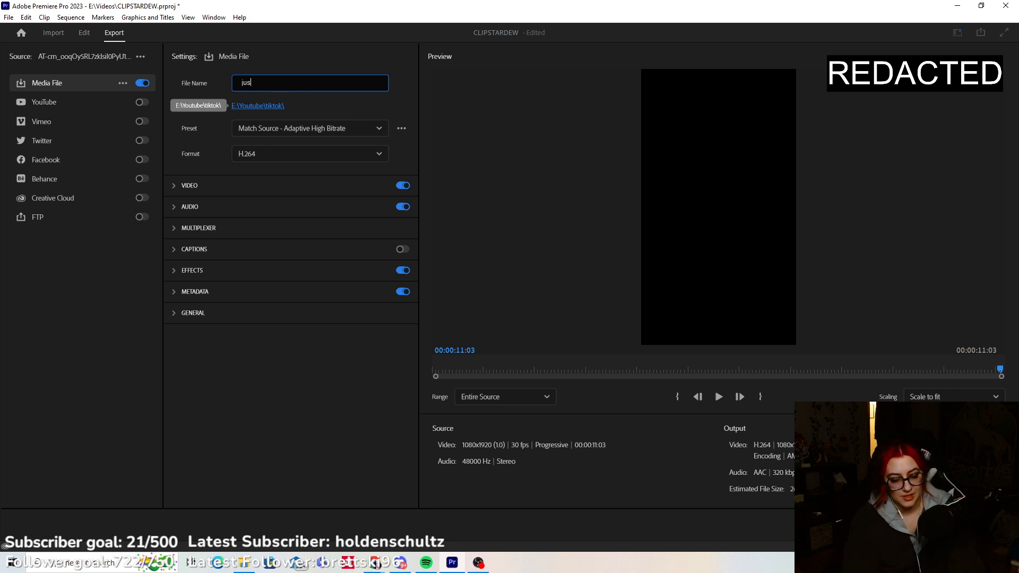
type("t the two of us ")
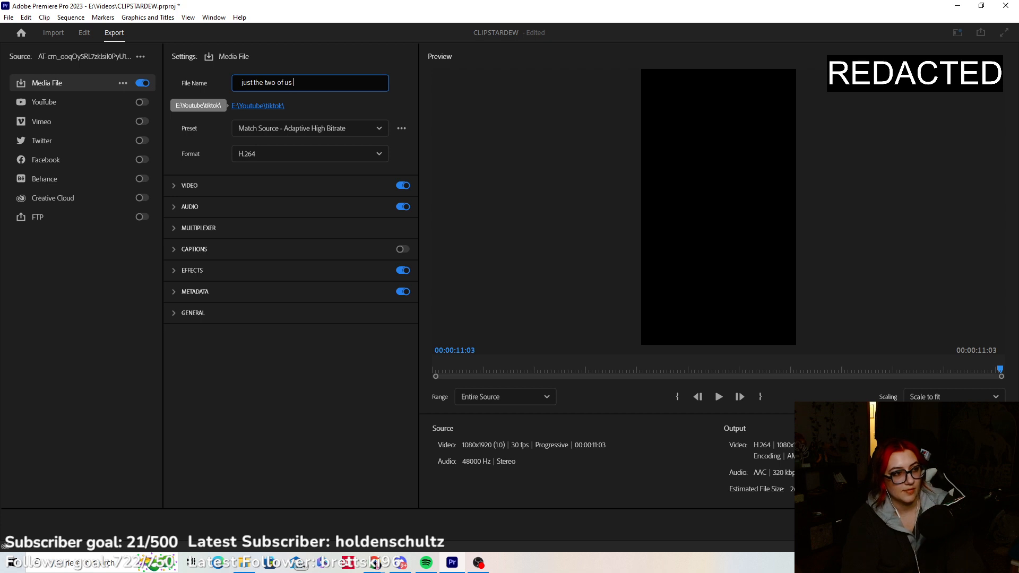
type("left playing among us hide and seek n")
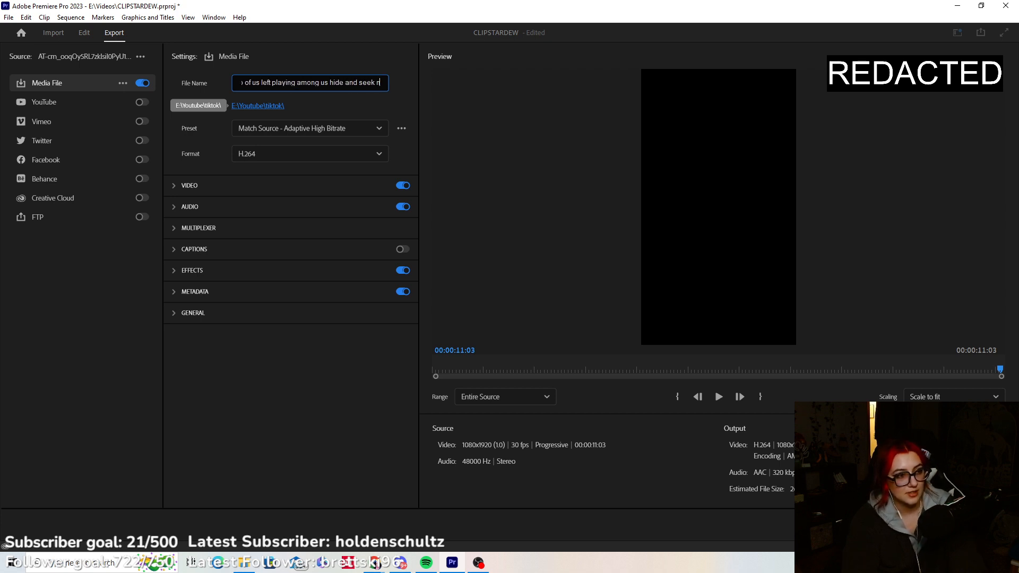
type("evermind imposter k")
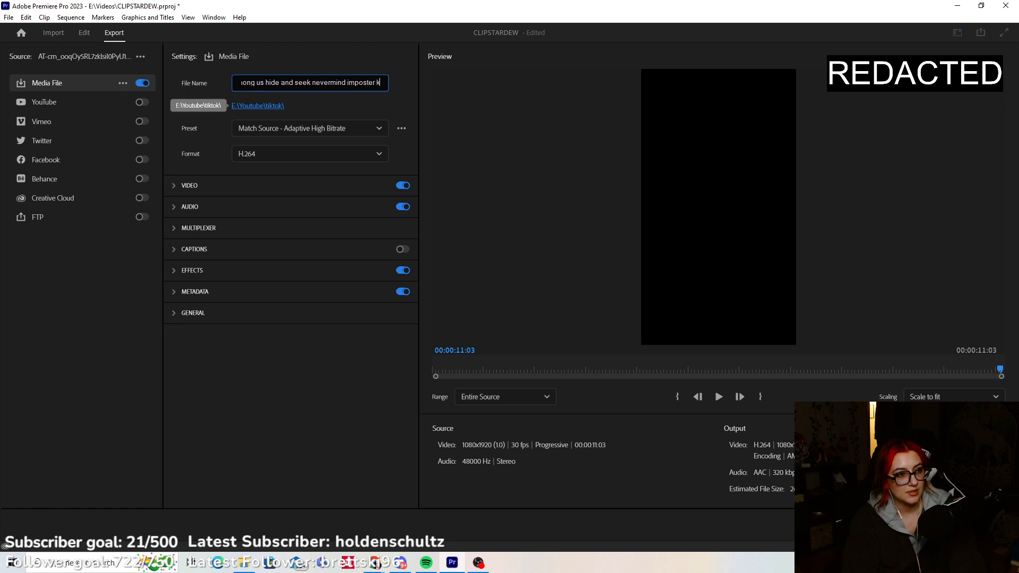
type("illll")
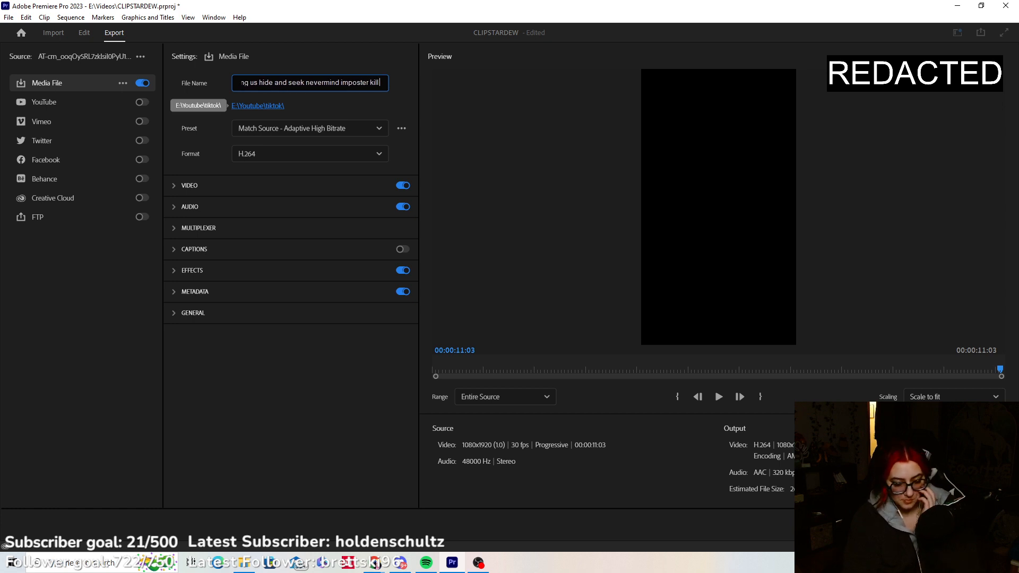
type(" oops")
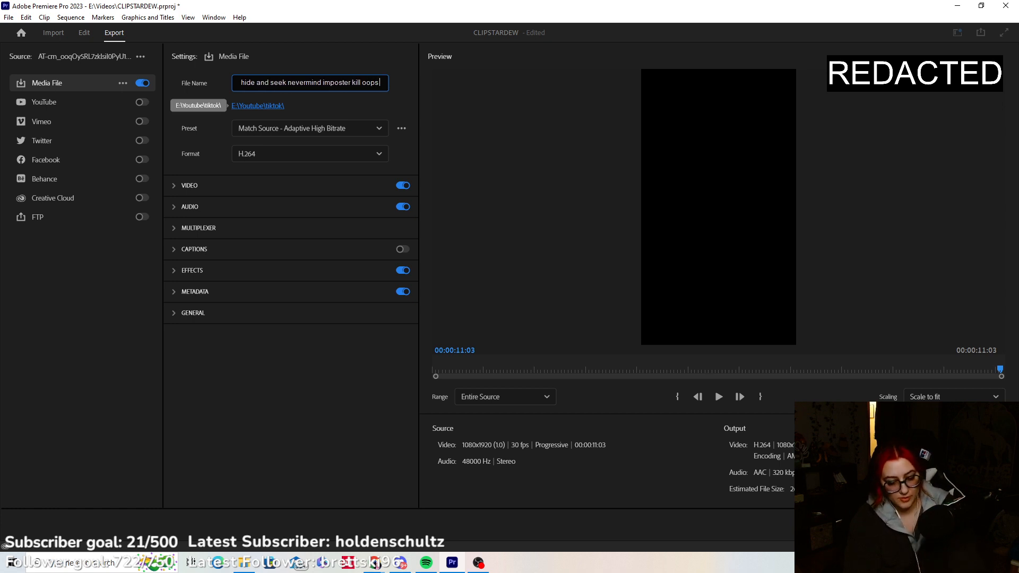
type(" omg theanimeathlete")
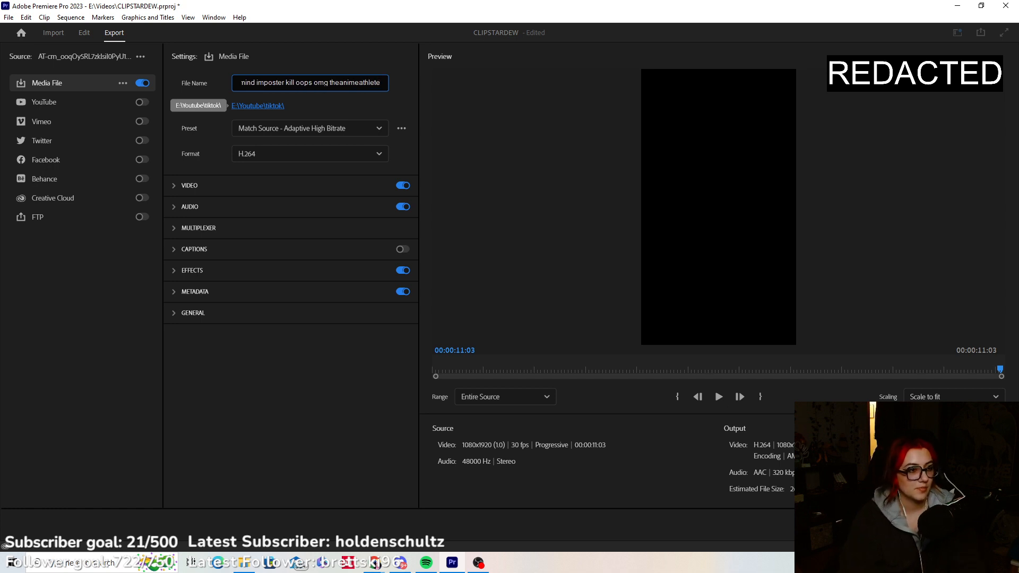
key("Return")
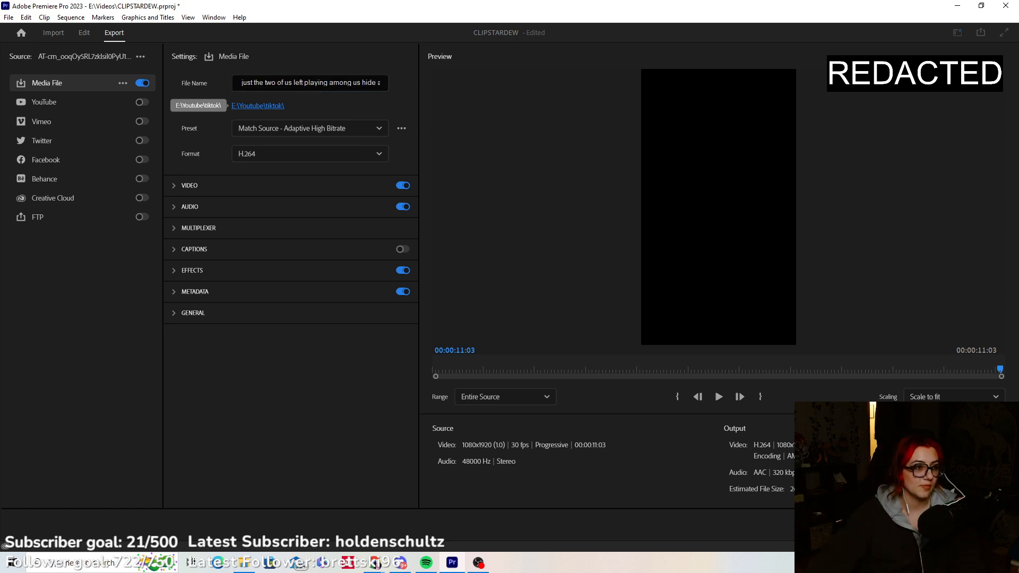
left_click(986, 524)
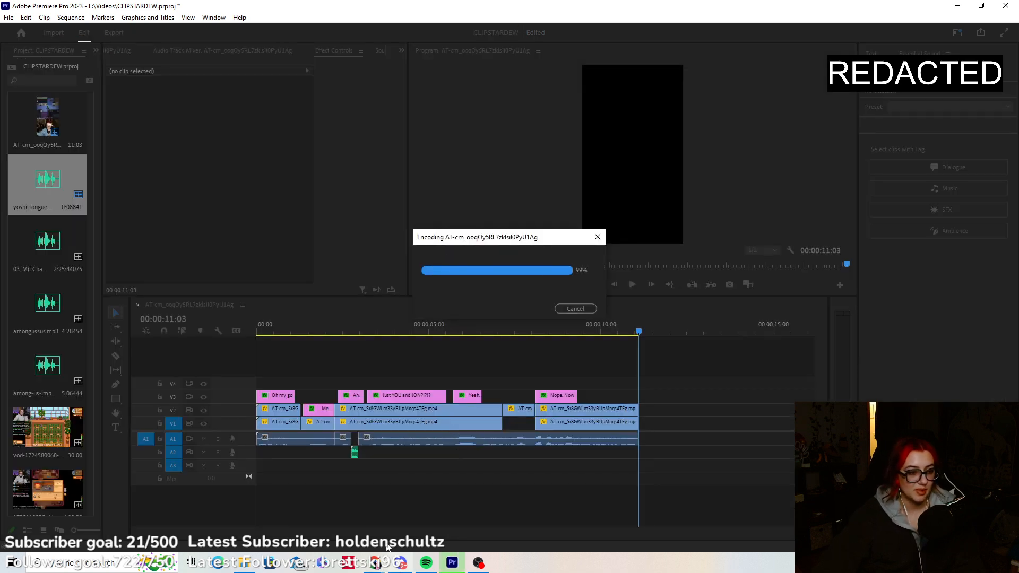
Switch to Google Drive in Chrome and upload the exported "just the two of us" video to the TikTok folder.
left_click(376, 563)
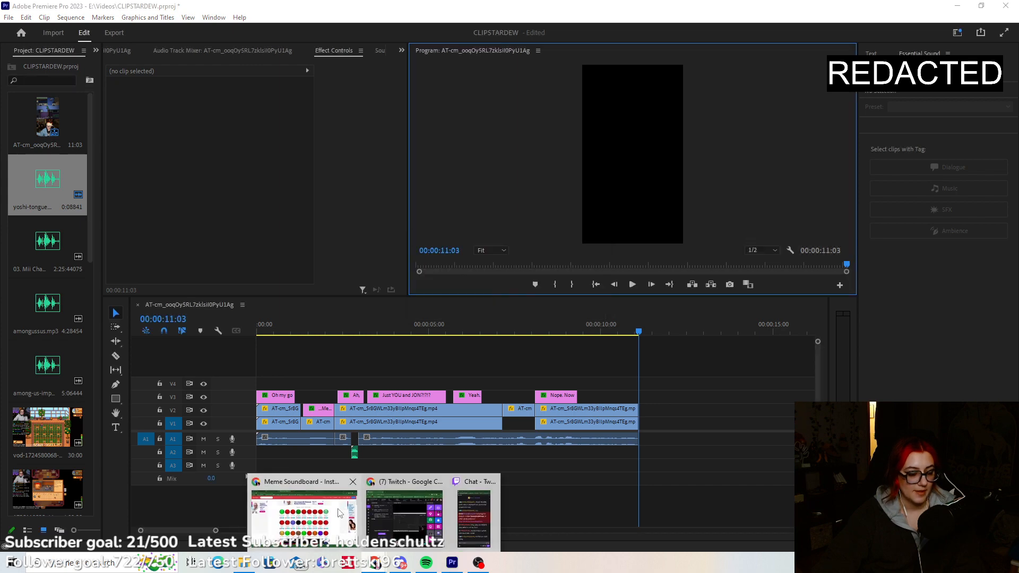
left_click(303, 509)
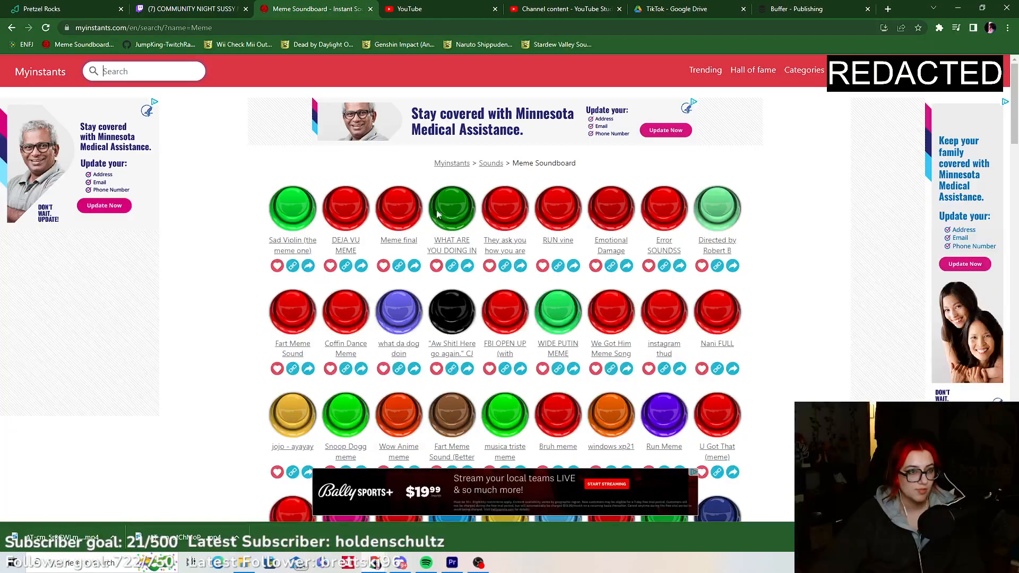
left_click(678, 9)
left_click(42, 108)
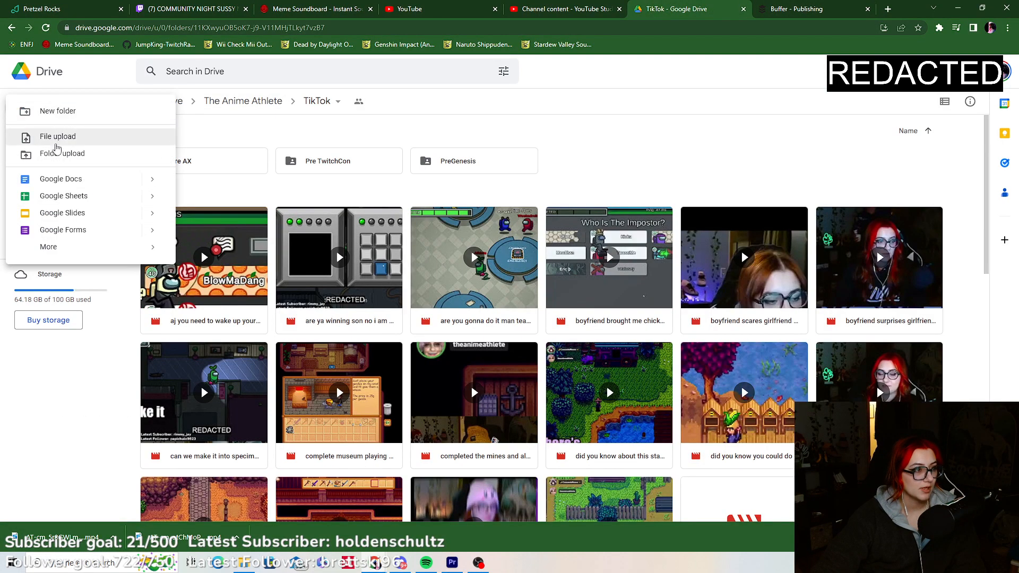
left_click(53, 134)
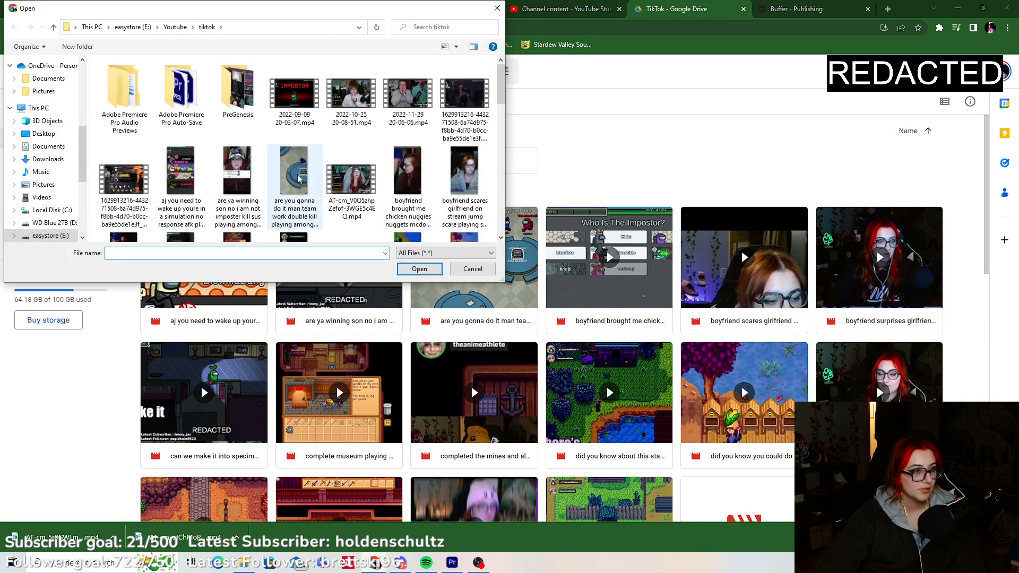
left_click(295, 179)
scroll(295, 179, "down", 5)
left_click(236, 93)
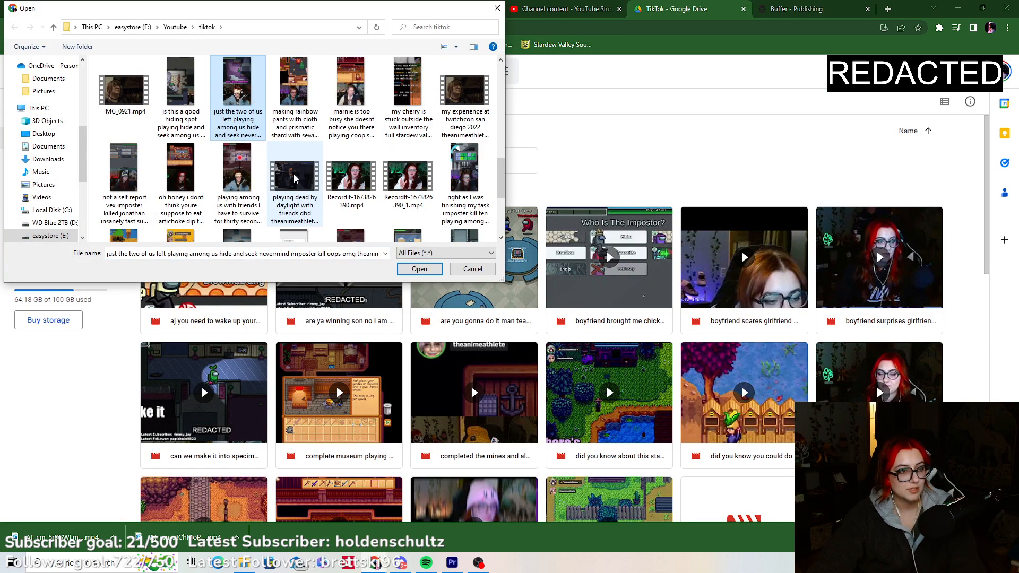
left_click(419, 269)
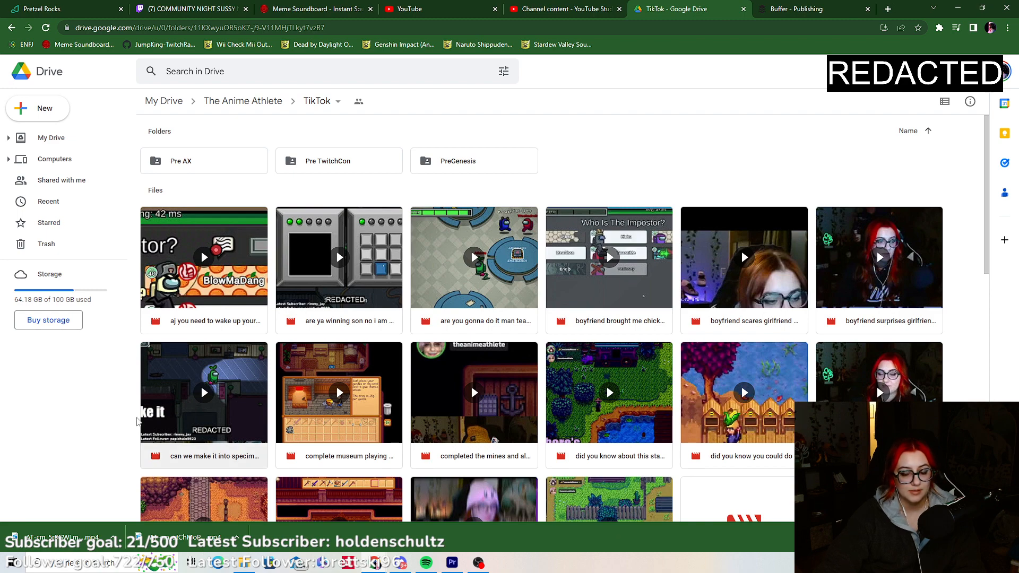
Refresh the YouTube Studio channel content list and open the details of the "Just the two of us... NEVERMIND." video.
left_click(555, 8)
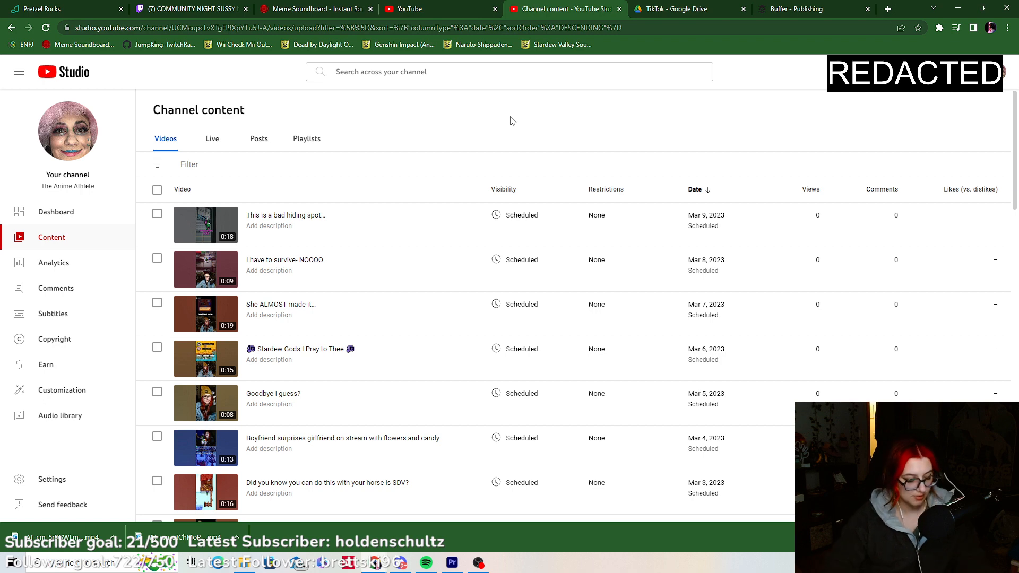
left_click(45, 29)
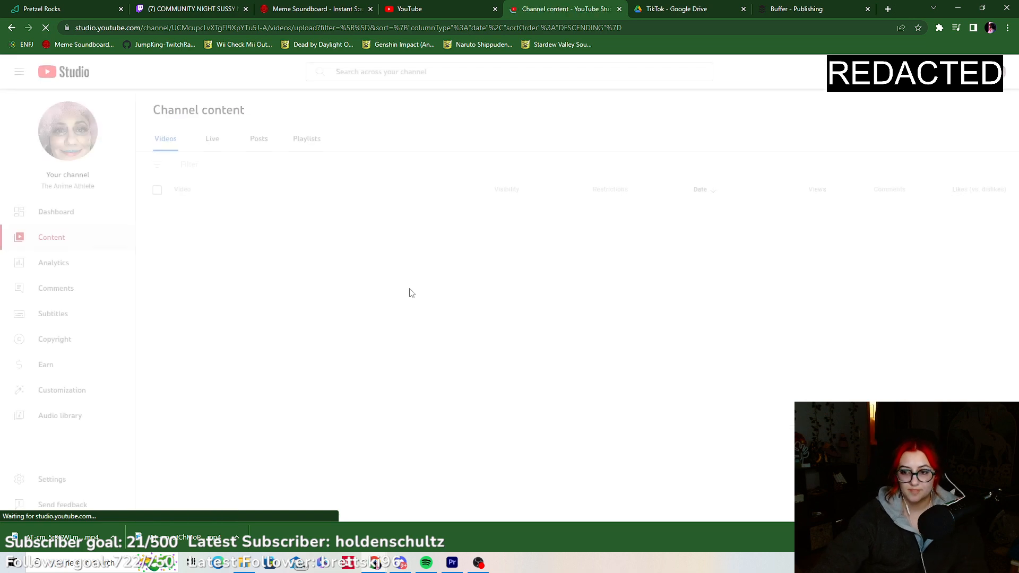
scroll(388, 245, "down", 2)
scroll(388, 245, "down", 9)
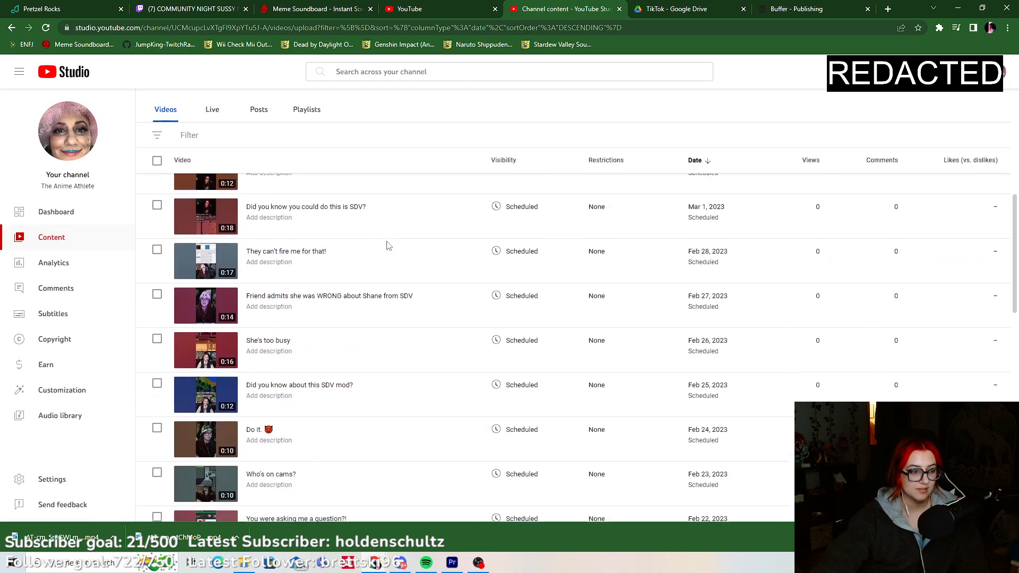
left_click(253, 364)
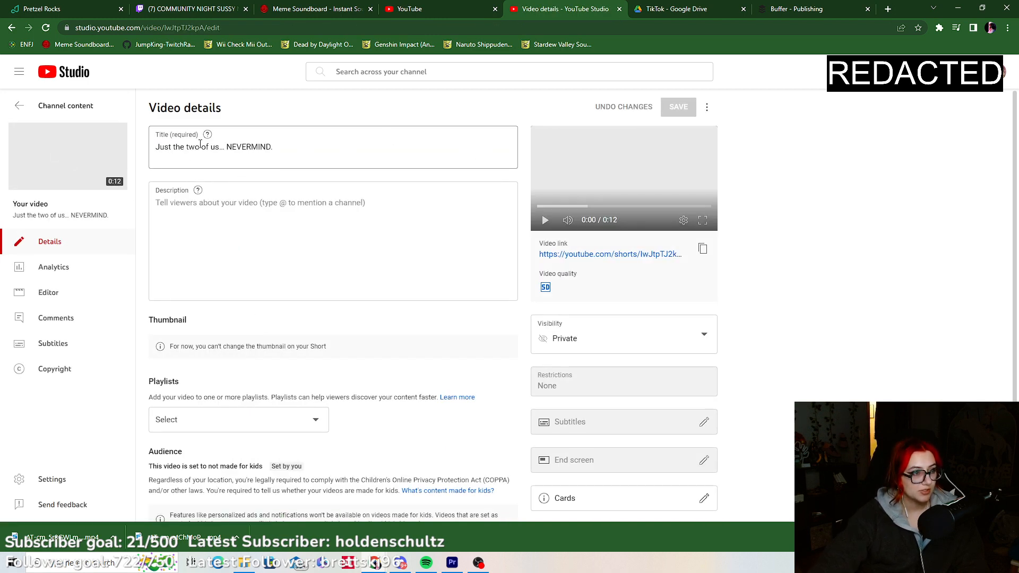
Schedule the video's publication for Mar 10, 2023 at 11:00 AM.
left_click(607, 346)
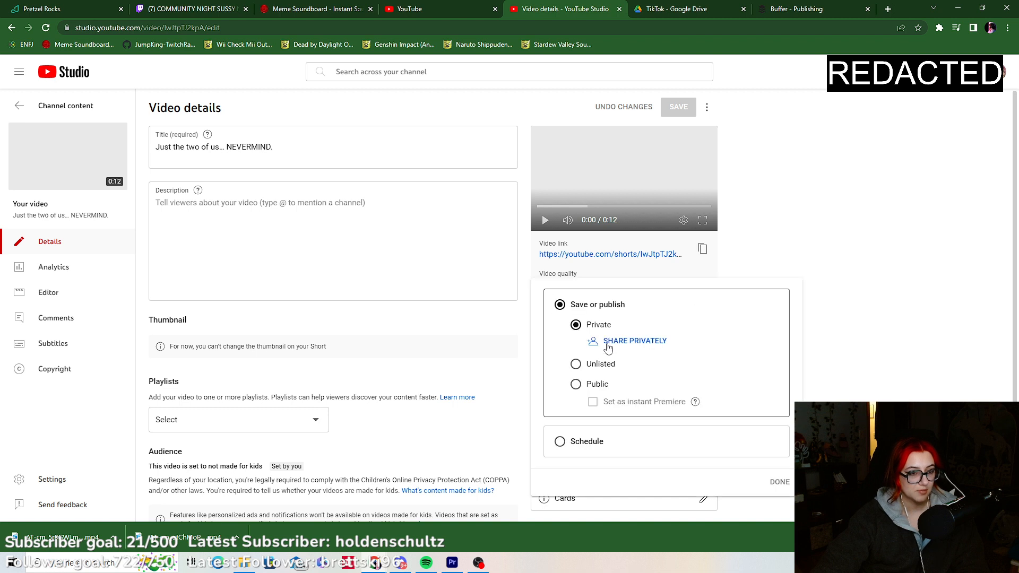
left_click(563, 449)
left_click(614, 373)
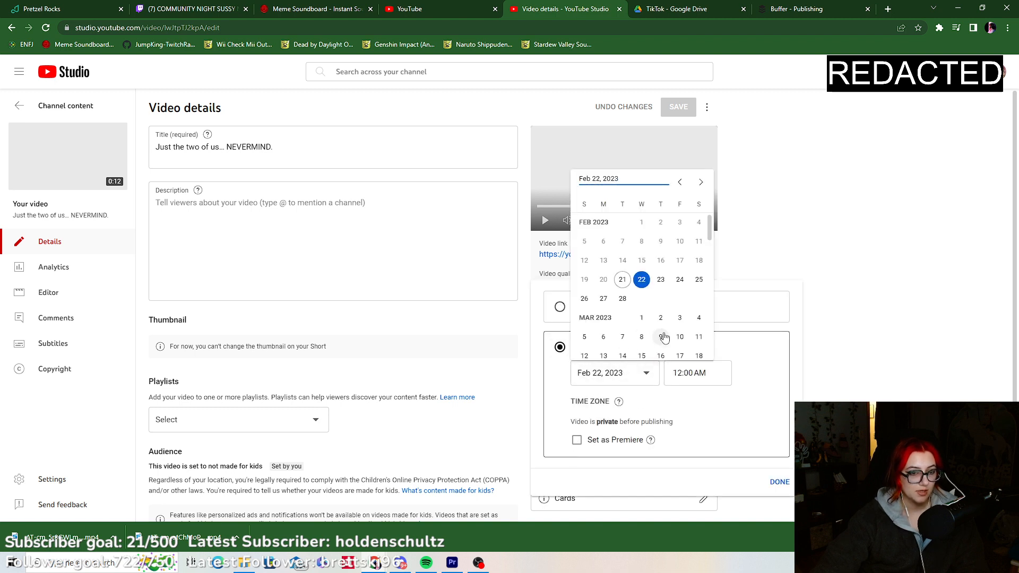
left_click(680, 337)
left_click(697, 373)
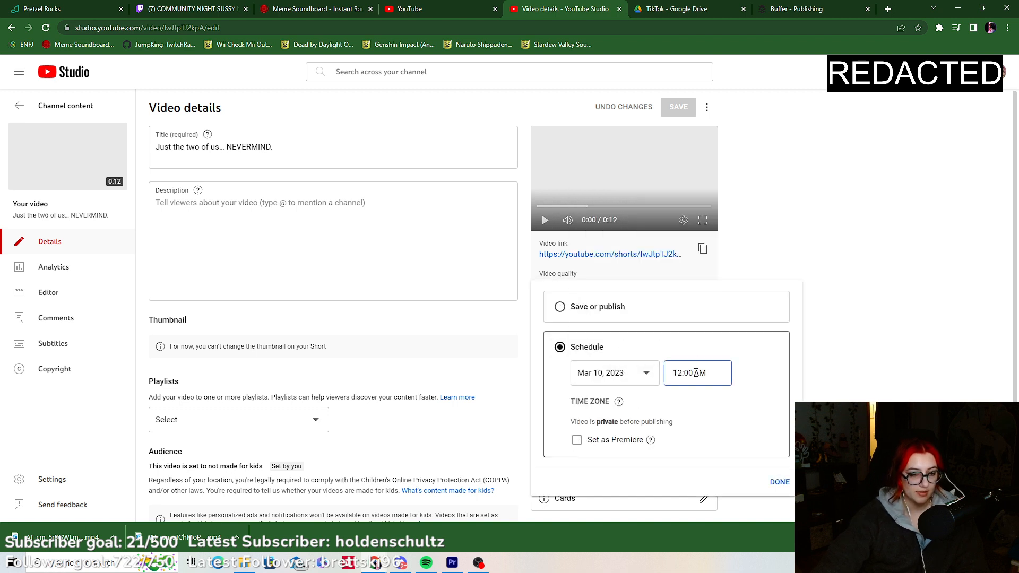
scroll(703, 279, "down", 8)
scroll(703, 278, "down", 3)
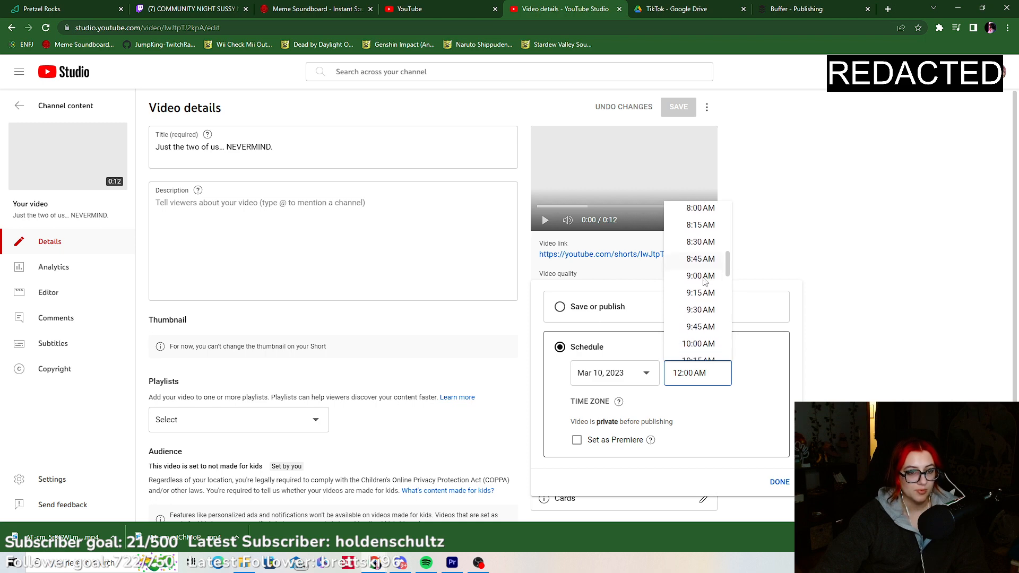
scroll(706, 325, "down", 2)
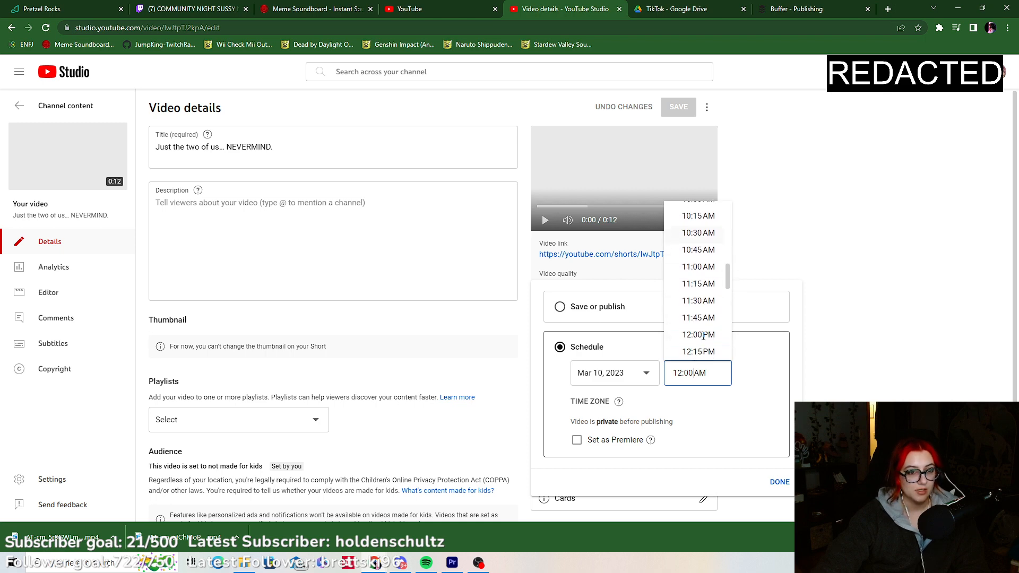
left_click(701, 270)
left_click(775, 482)
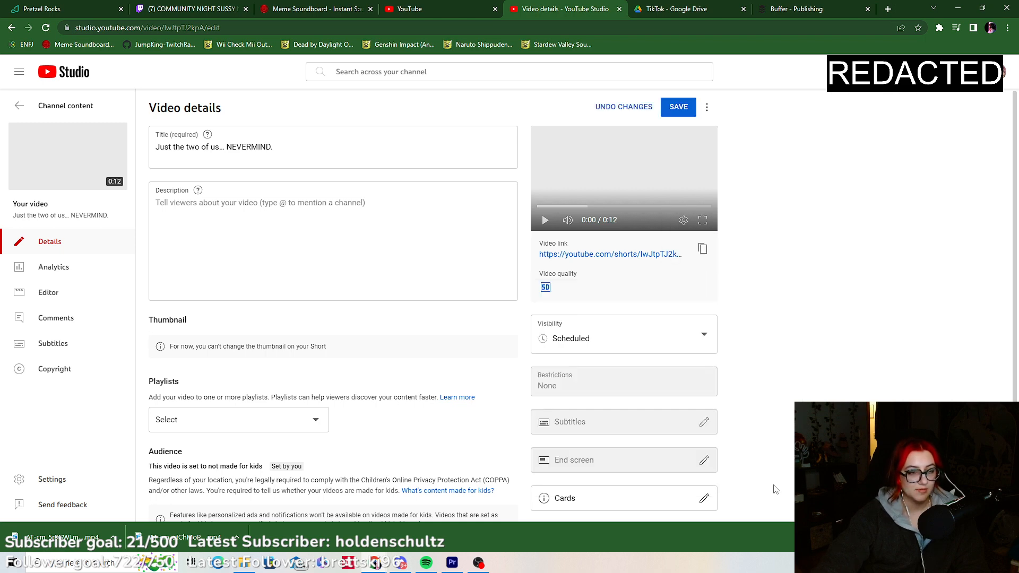
Add the video to the Clips/Shorts playlist.
scroll(250, 309, "down", 2)
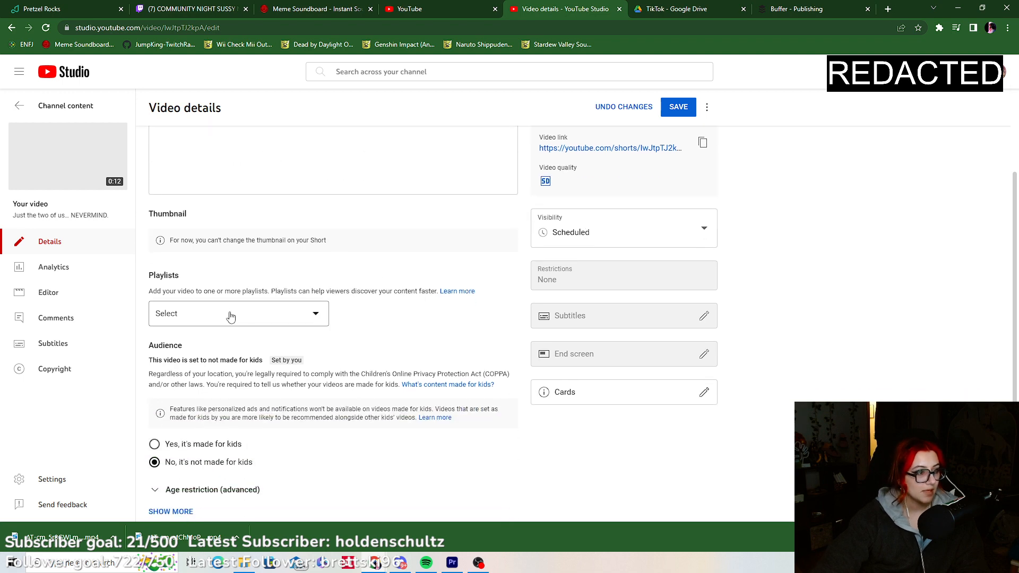
left_click(223, 313)
left_click(166, 302)
left_click(306, 481)
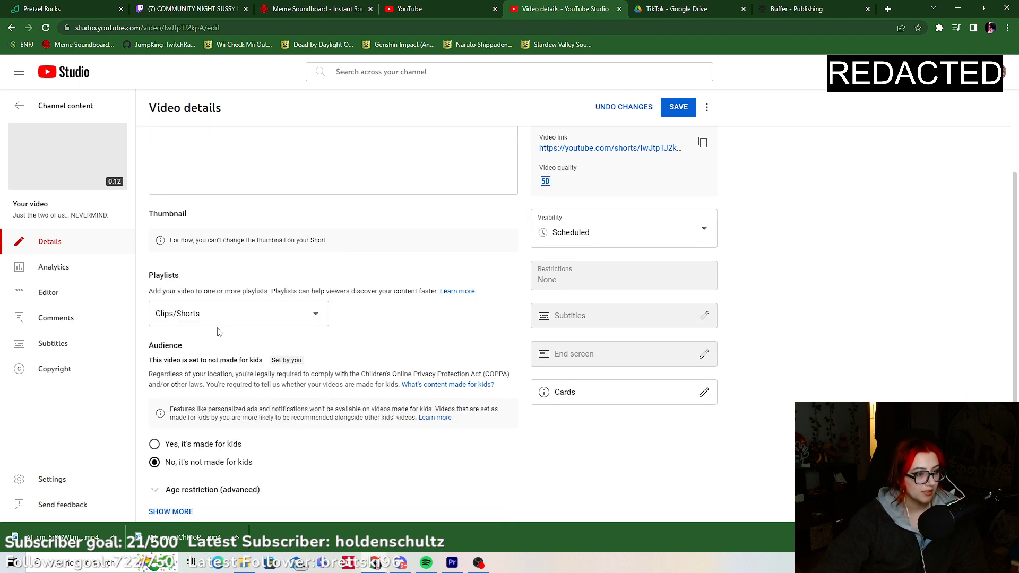
Show the additional video settings and add the tags streamer, twitch, stream, clips, among us, hide, seek and theanimeathlete.
scroll(201, 361, "down", 1)
left_click(166, 484)
scroll(177, 383, "down", 8)
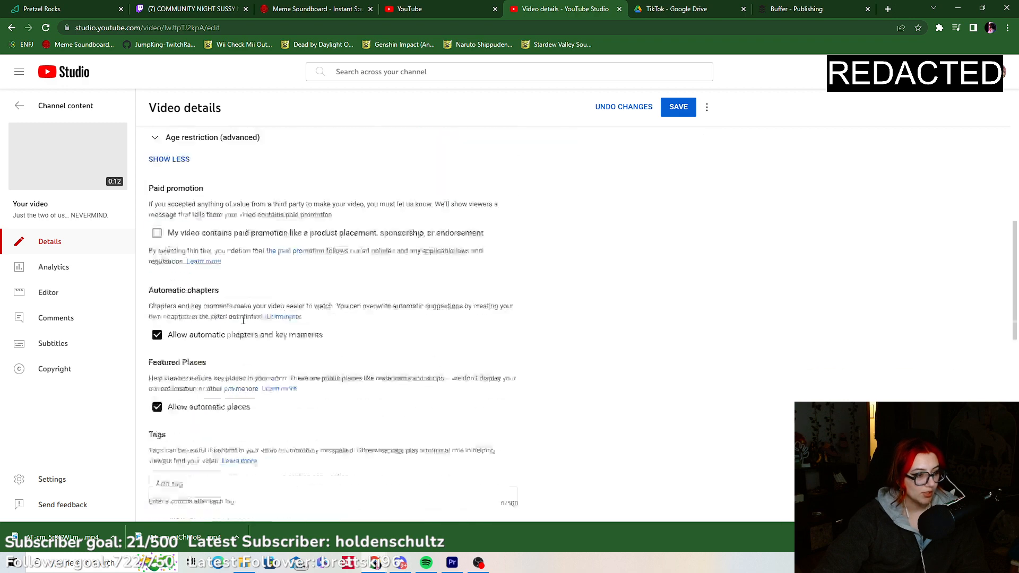
left_click(179, 384)
type("stre")
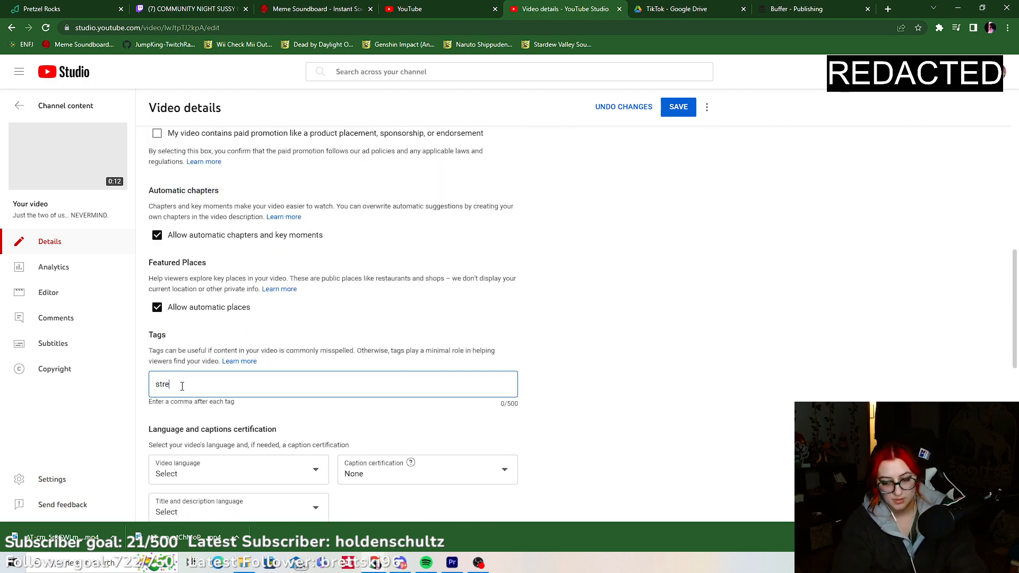
type("amer,twitch,strea")
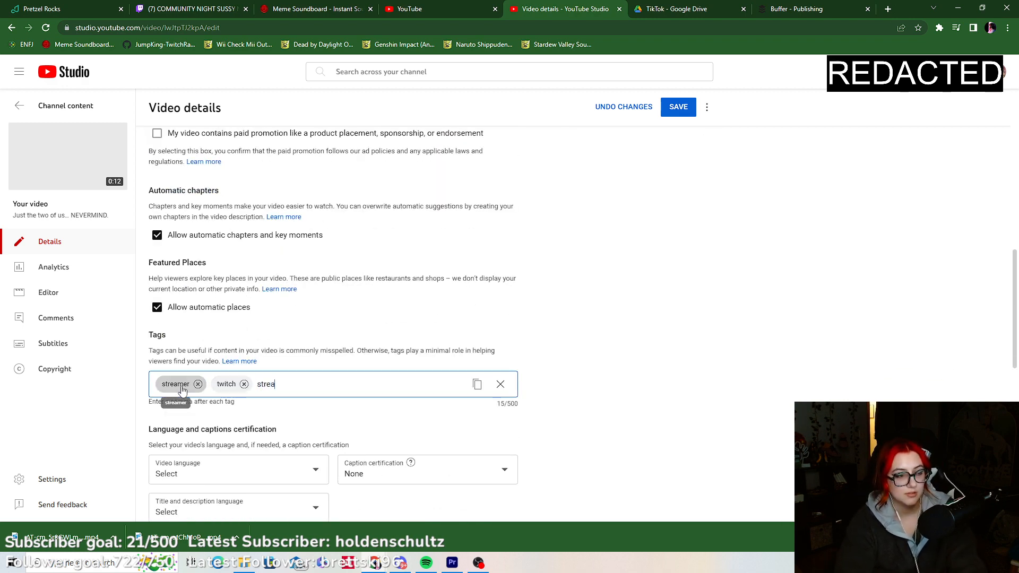
type("m,clips,amo")
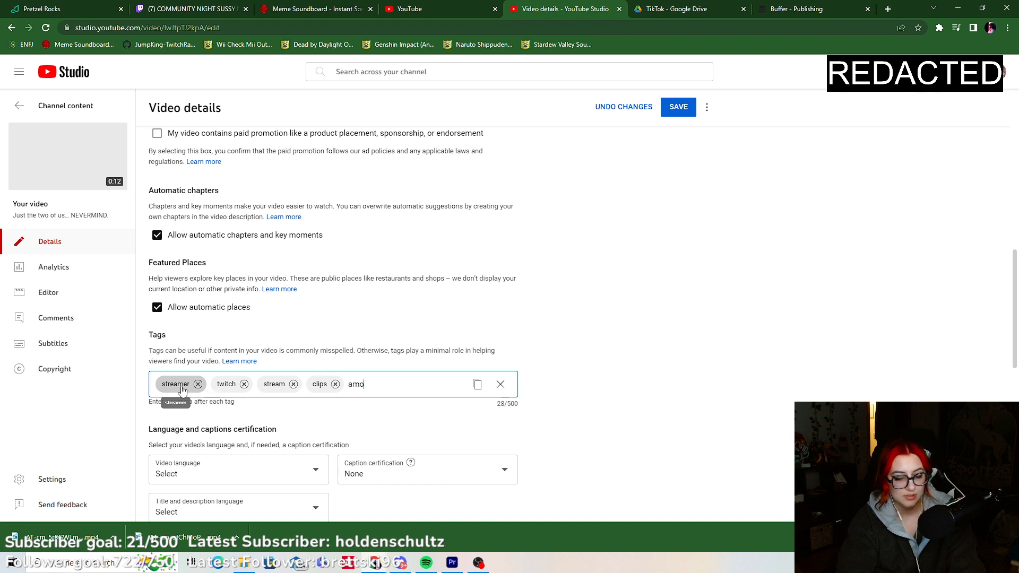
type("ng us,hide,seek,")
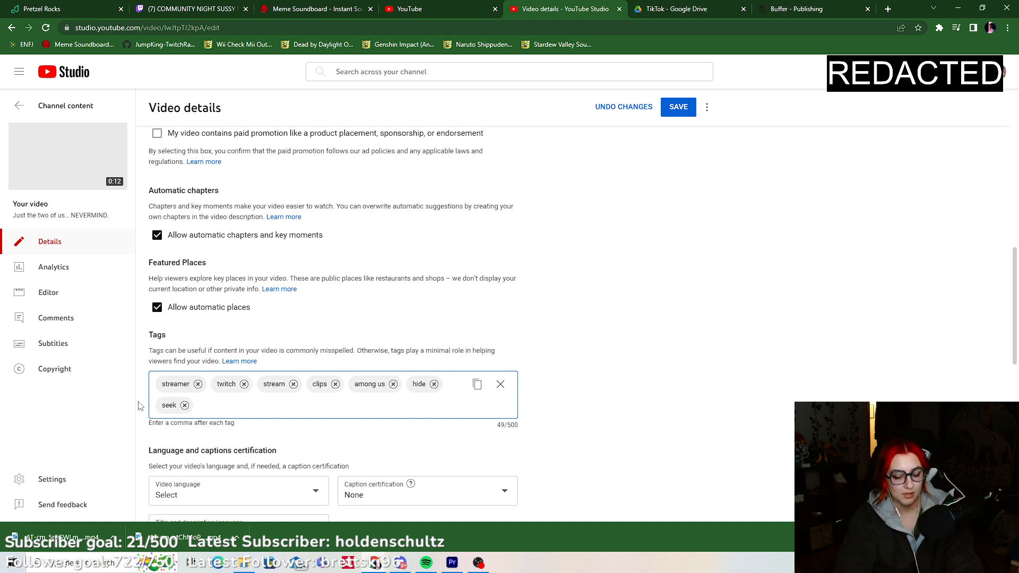
type("theanimeathlete,")
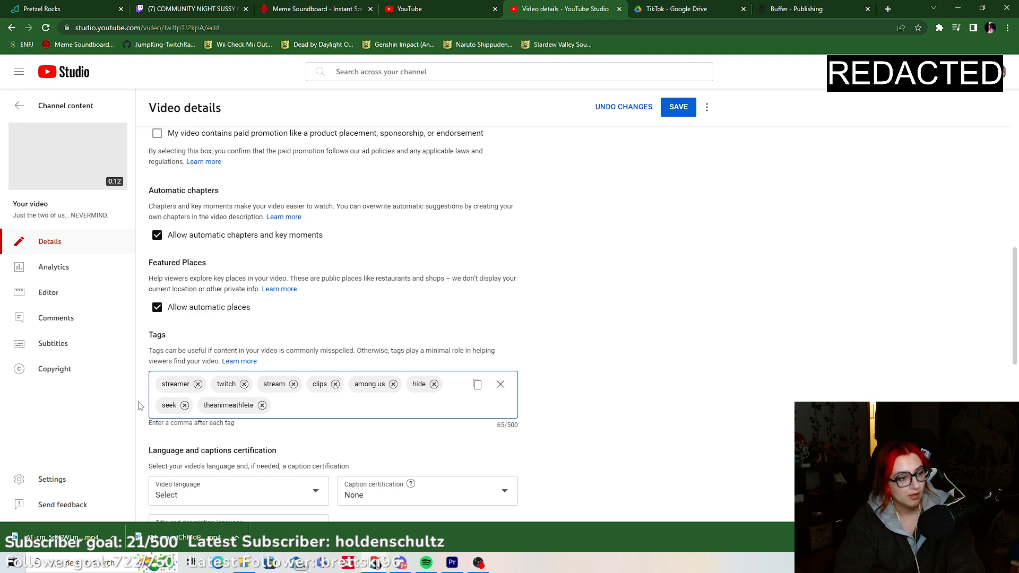
Enter "among us" as the game title under the video's Gaming category.
scroll(141, 408, "down", 8)
left_click(198, 426)
type("among us")
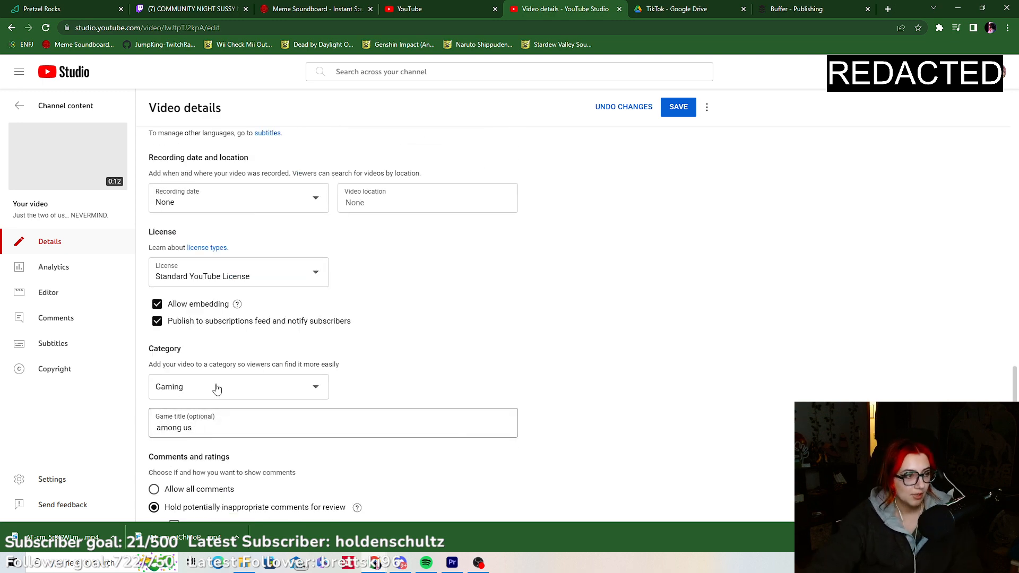
left_click(209, 90)
scroll(510, 372, "up", 7)
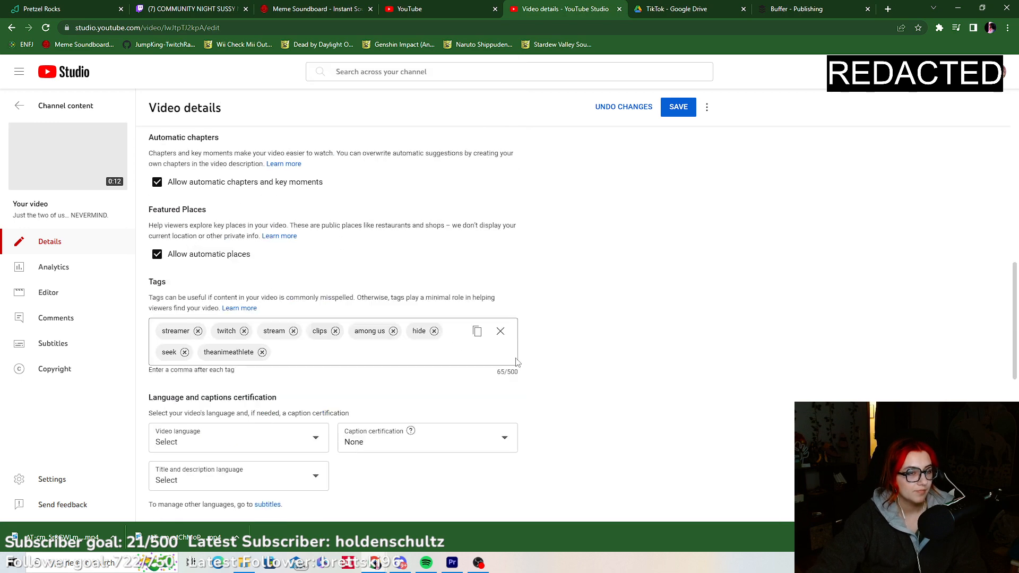
Save the video's details, then return to the channel's content list and reload it.
scroll(517, 363, "up", 10)
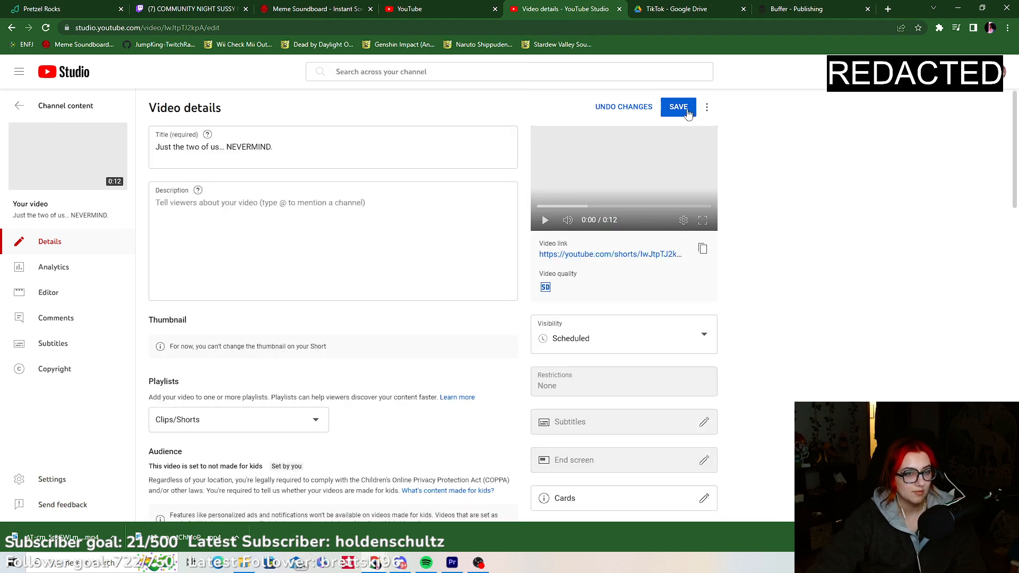
left_click(679, 107)
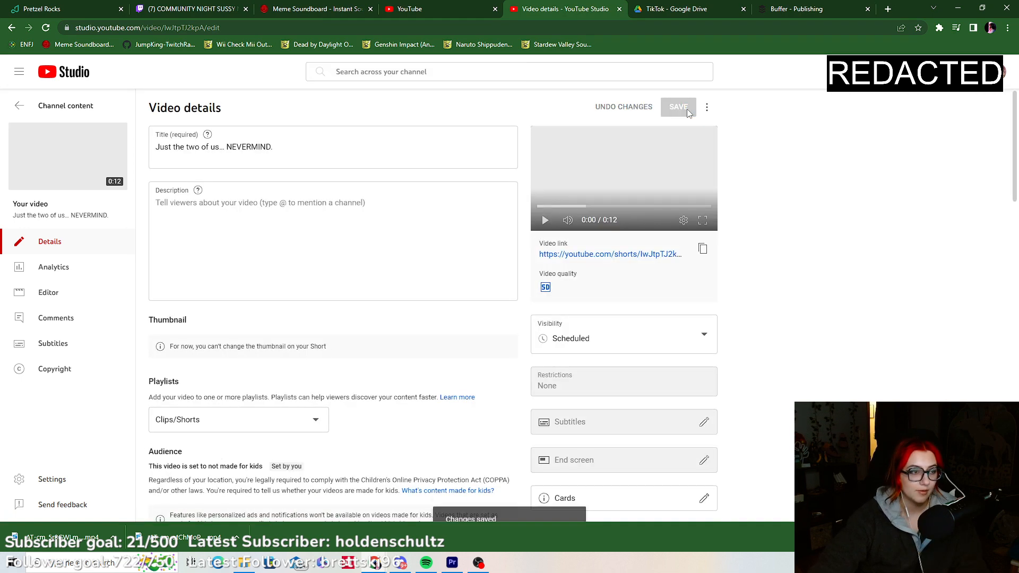
left_click(60, 105)
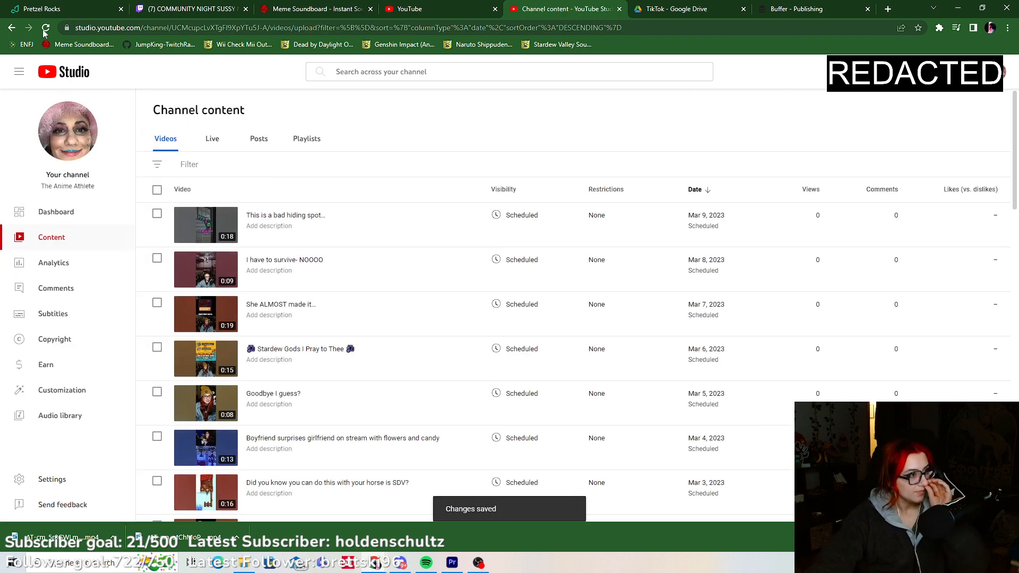
left_click(44, 31)
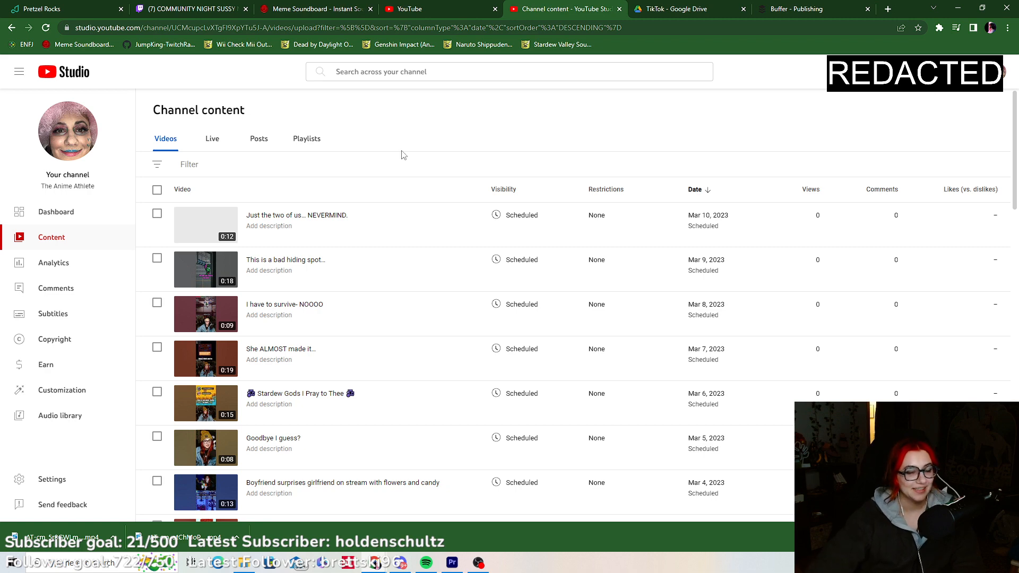
Switch to the Twitch stream recording, jump to 01:08:34 and watch for the next moment worth clipping.
left_click(192, 9)
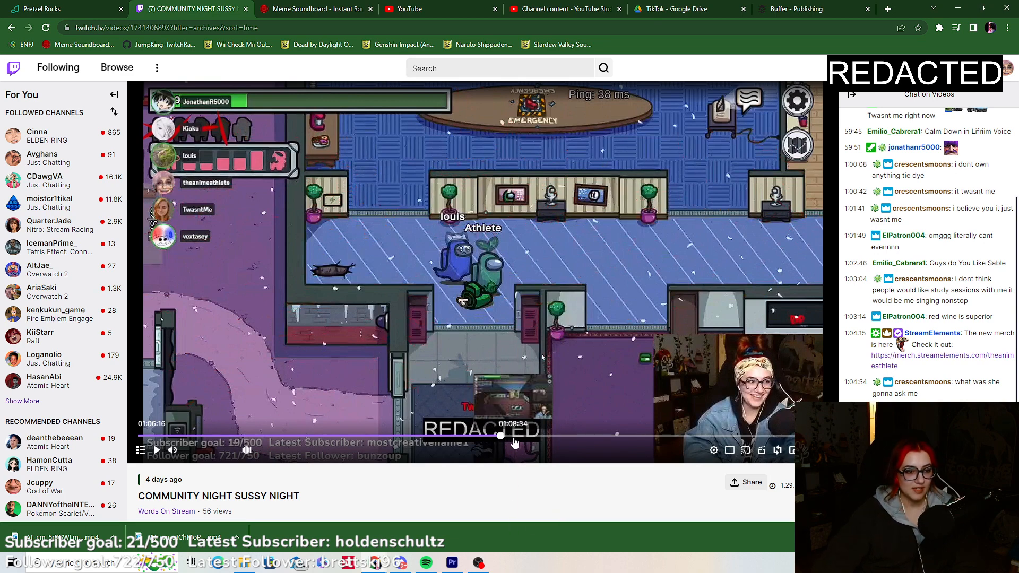
left_click(514, 440)
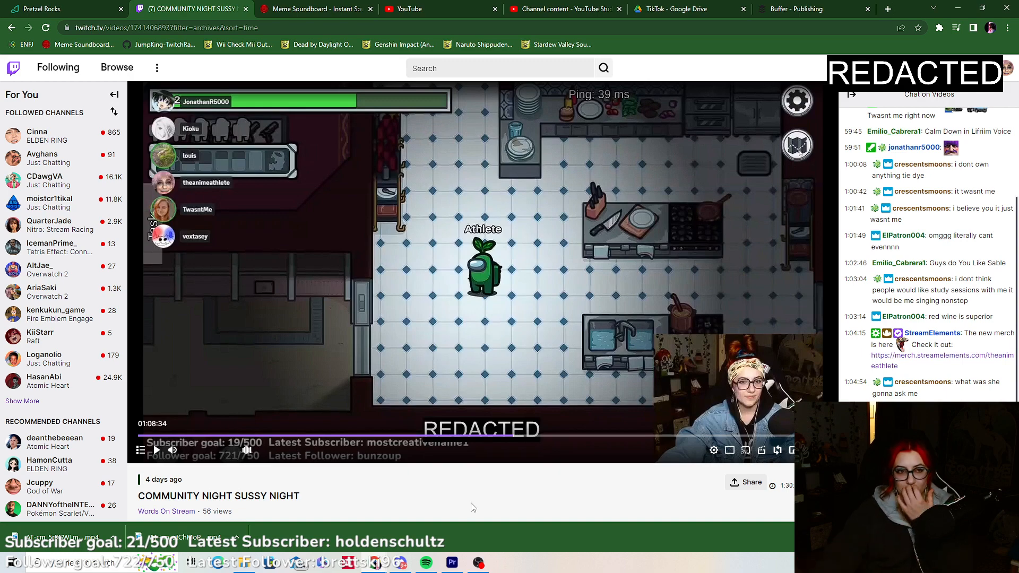
left_click(158, 452)
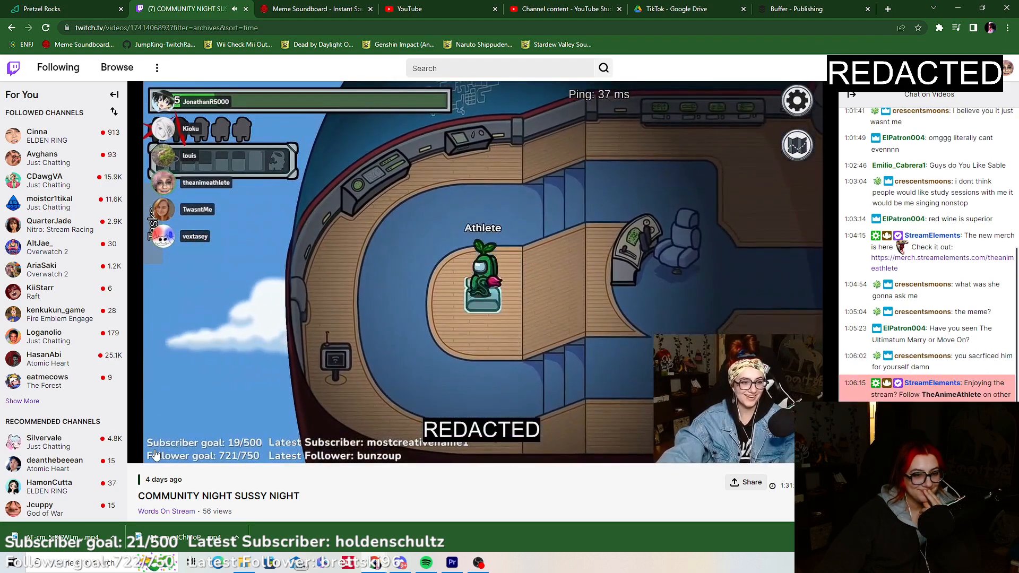
left_click(156, 451)
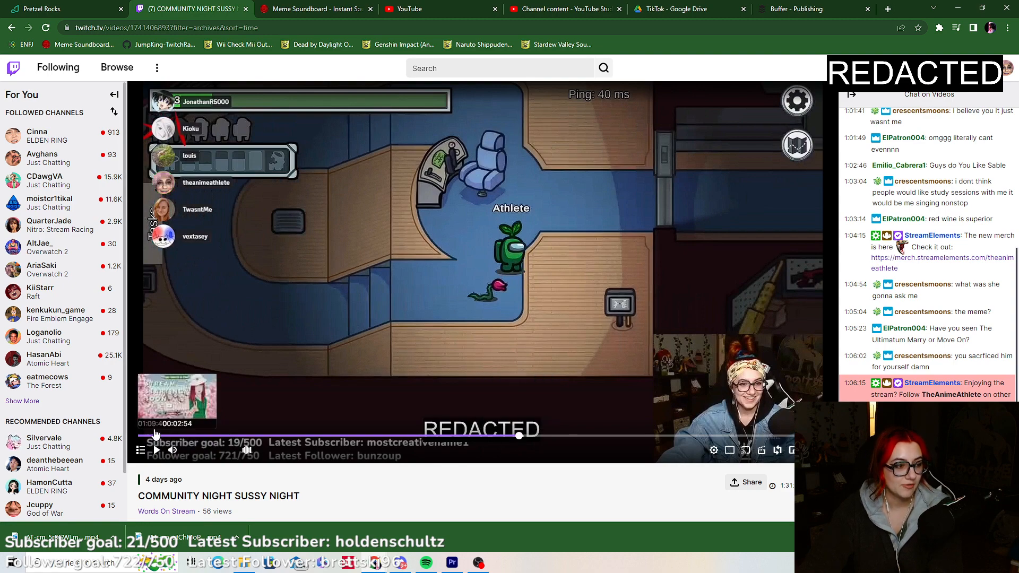
Create a clip of this moment, trim its start to keep about the last 20 seconds, and title it "GET REKT VEX".
left_click(762, 451)
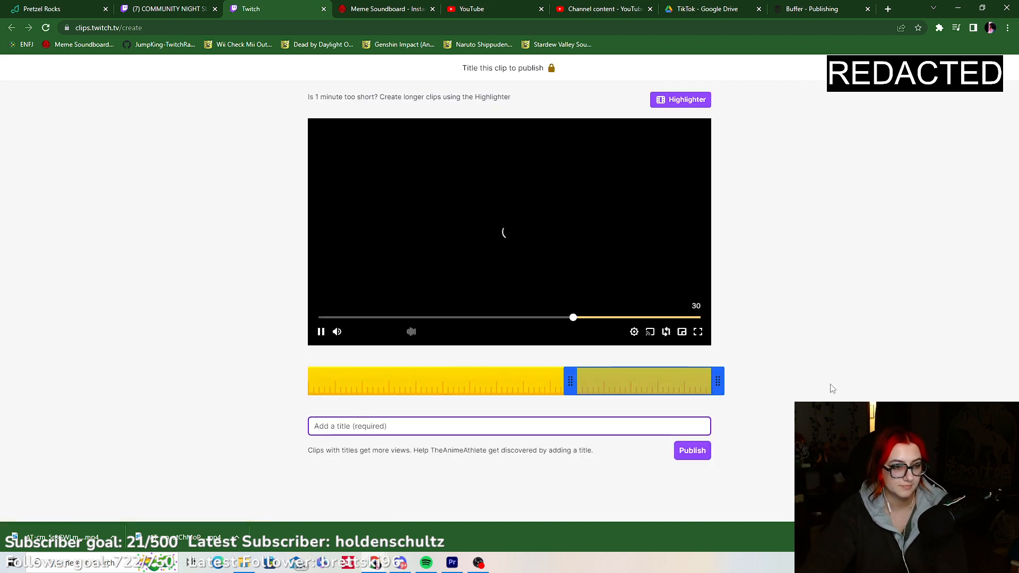
left_click_drag(569, 380, 612, 390)
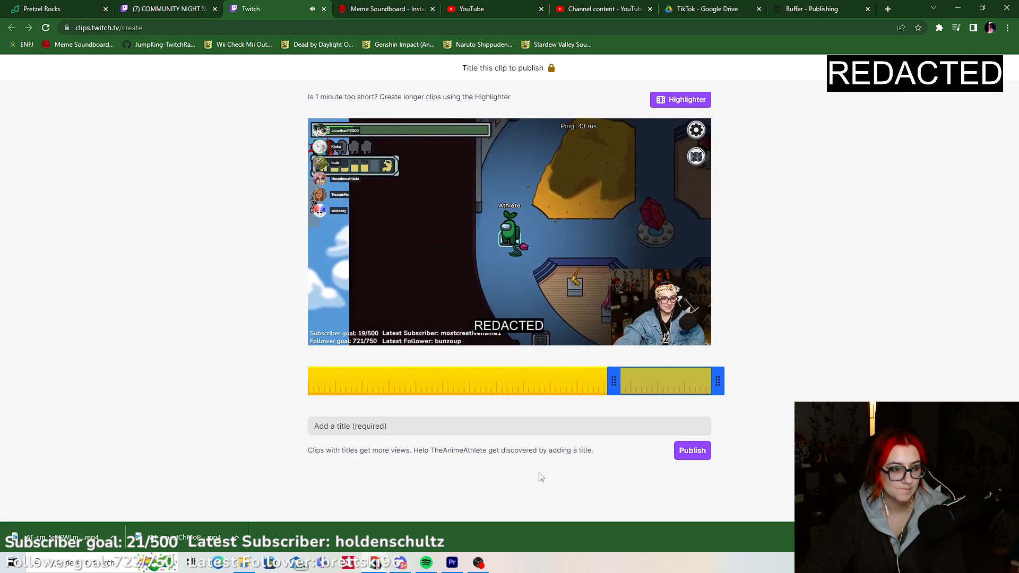
left_click(385, 422)
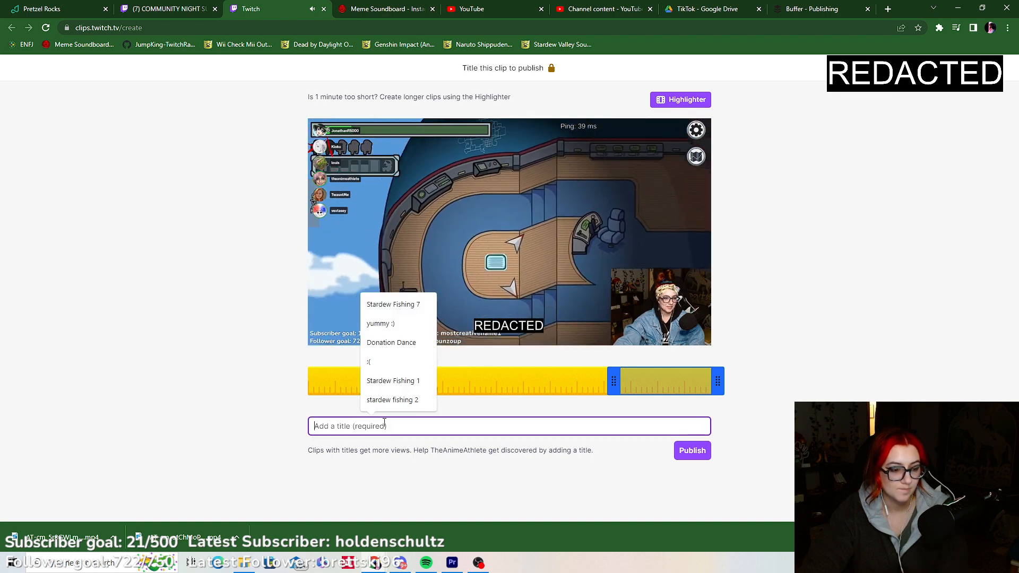
type("GET REKT VEX")
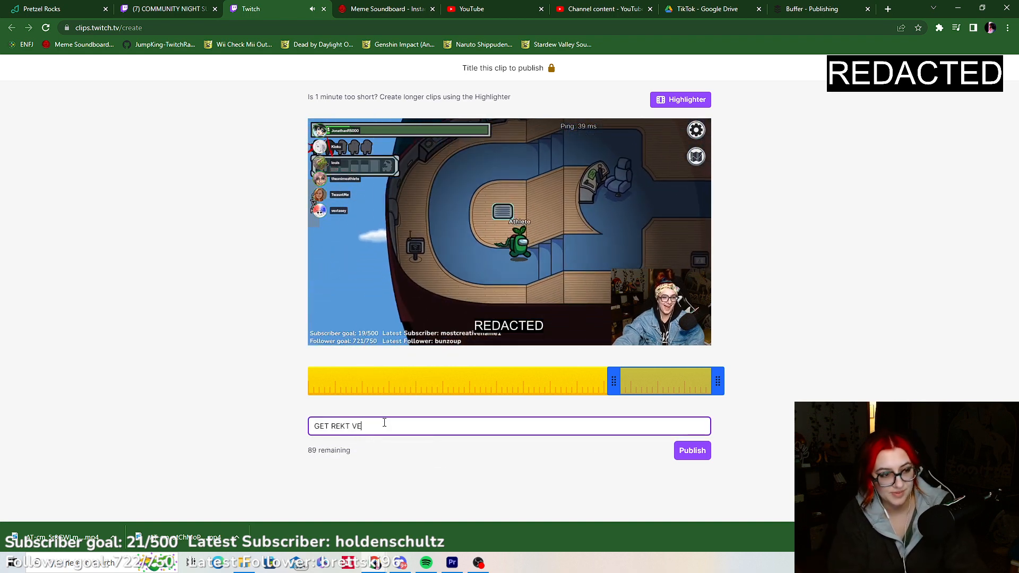
Publish the clip, download it and close its page.
left_click(691, 457)
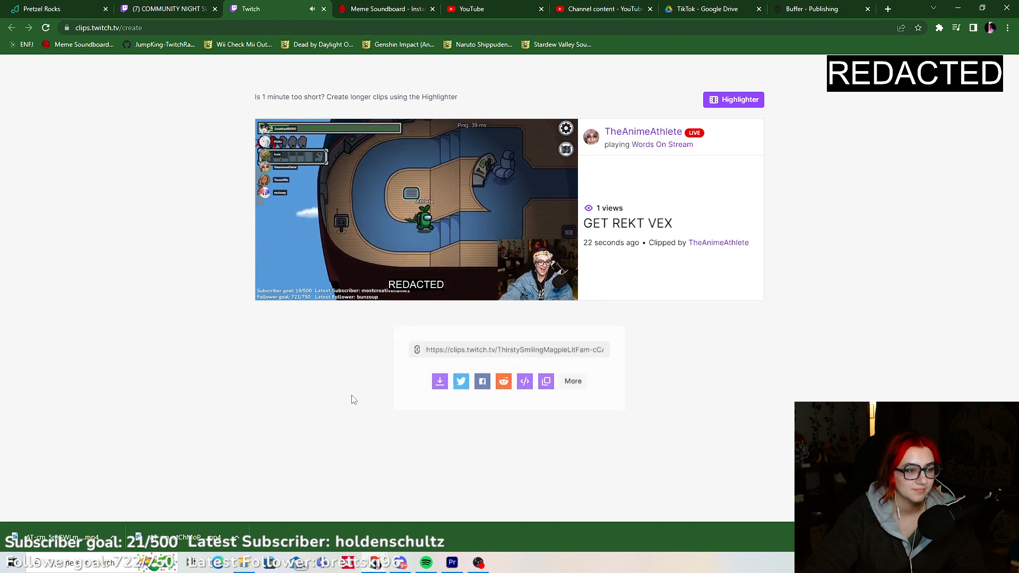
left_click(437, 380)
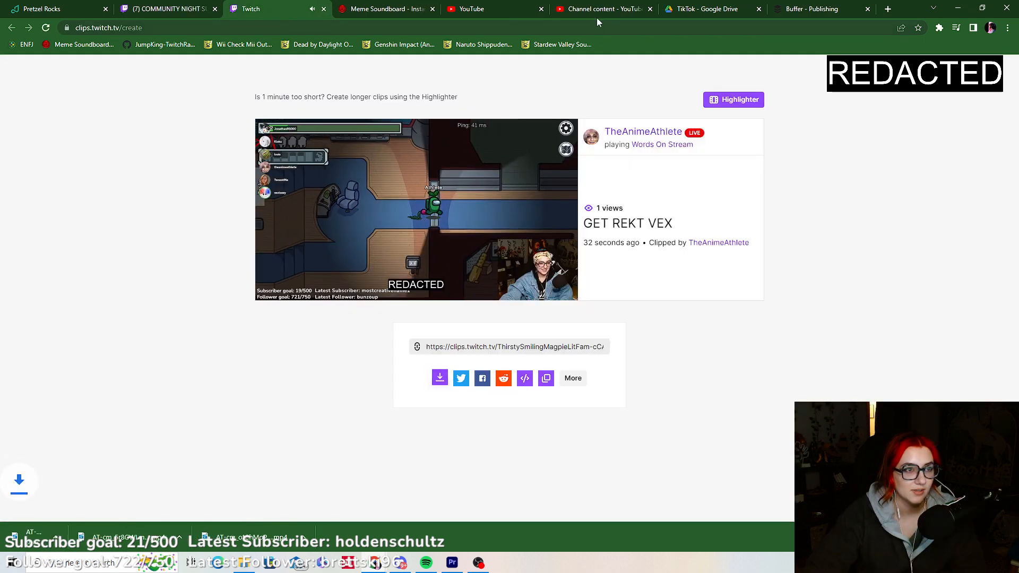
left_click(324, 9)
Switch to Premiere Pro and delete all of the previous short's clips, captions and audio from the timeline.
left_click(451, 563)
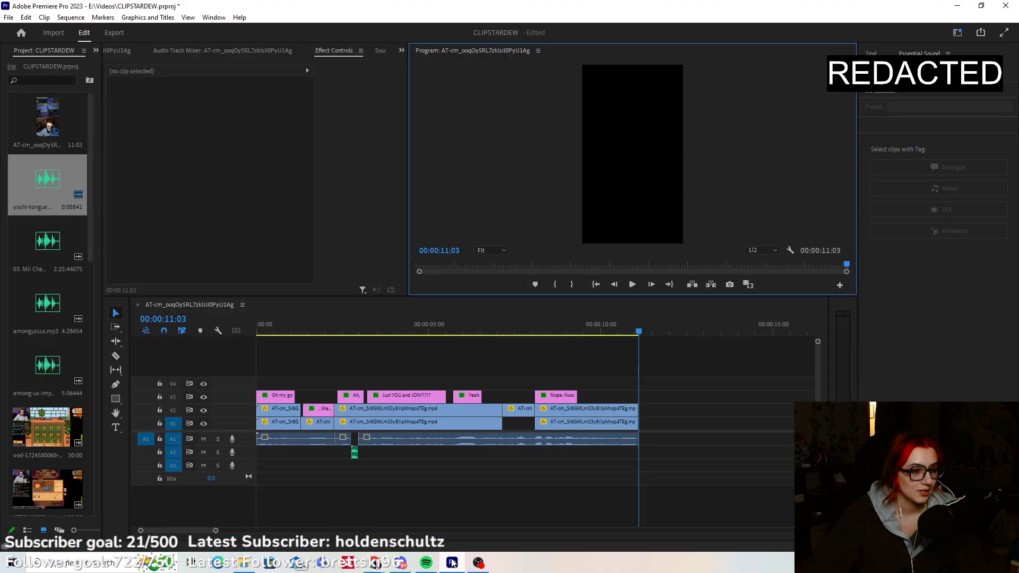
left_click(116, 327)
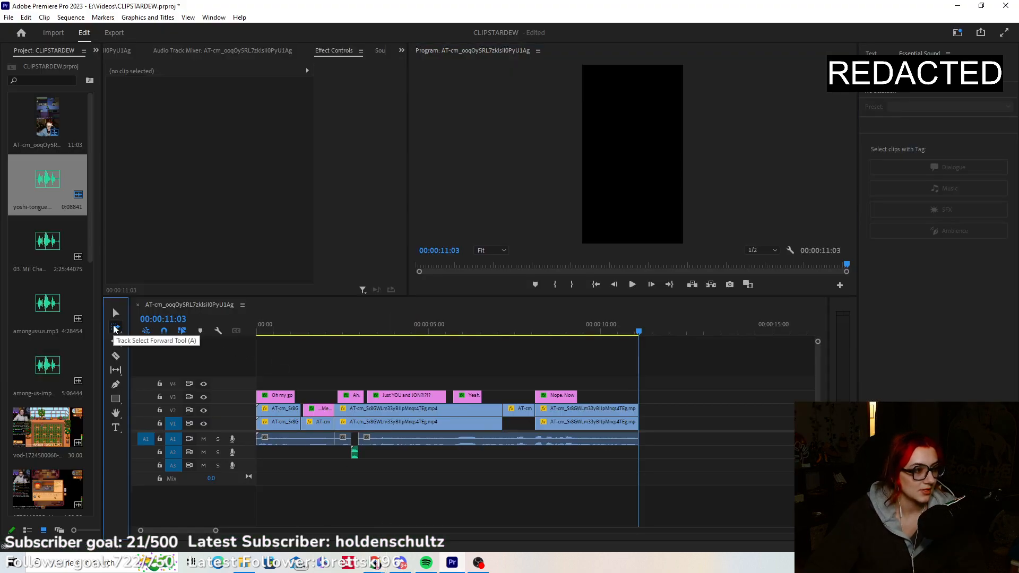
left_click(266, 409)
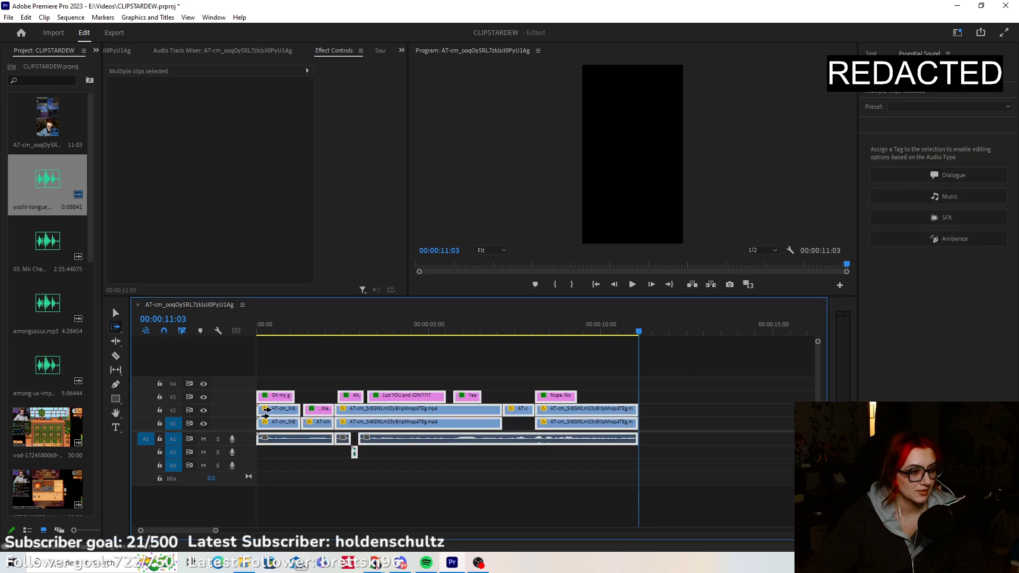
left_click(119, 319)
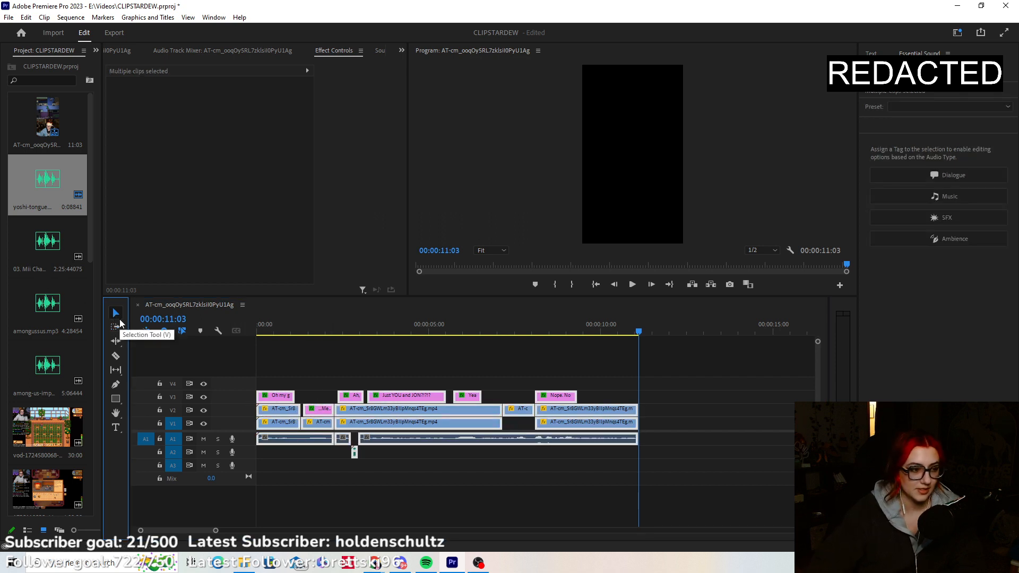
left_click(281, 361)
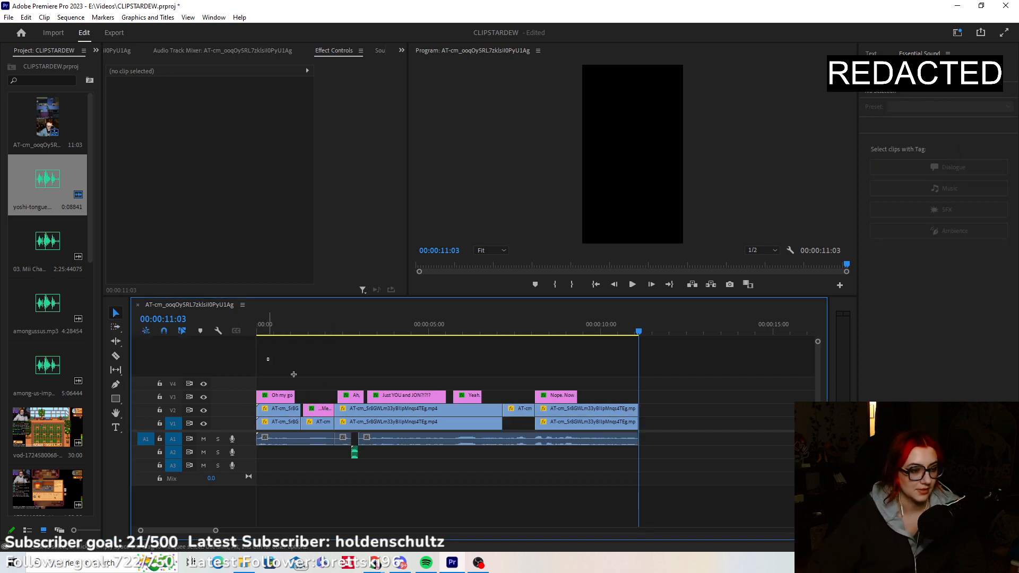
left_click_drag(267, 358, 678, 456)
key("Delete")
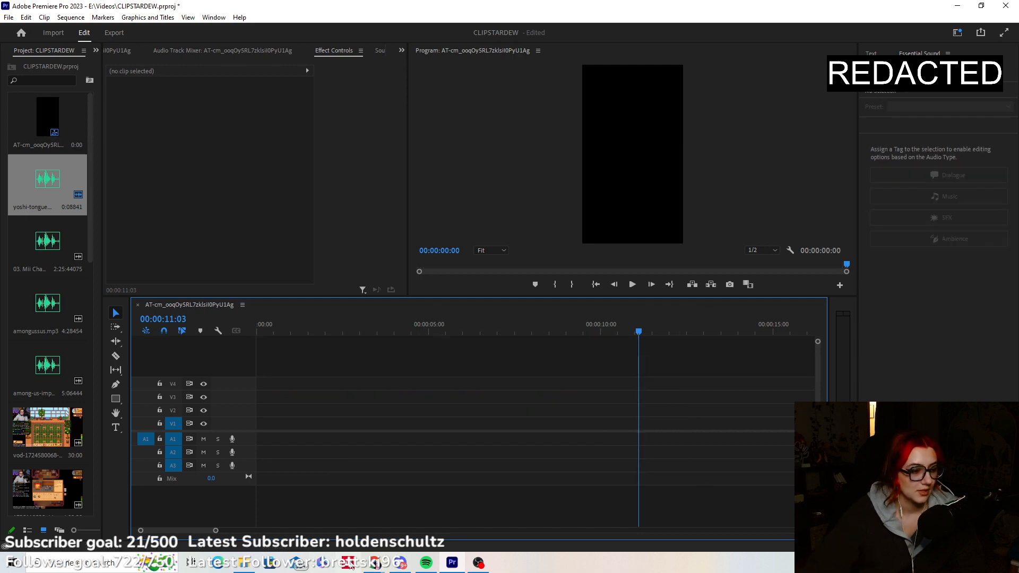
Place the newest AT-cm MP4 from the Downloads folder at the start of tracks V1 and A1.
left_click(272, 563)
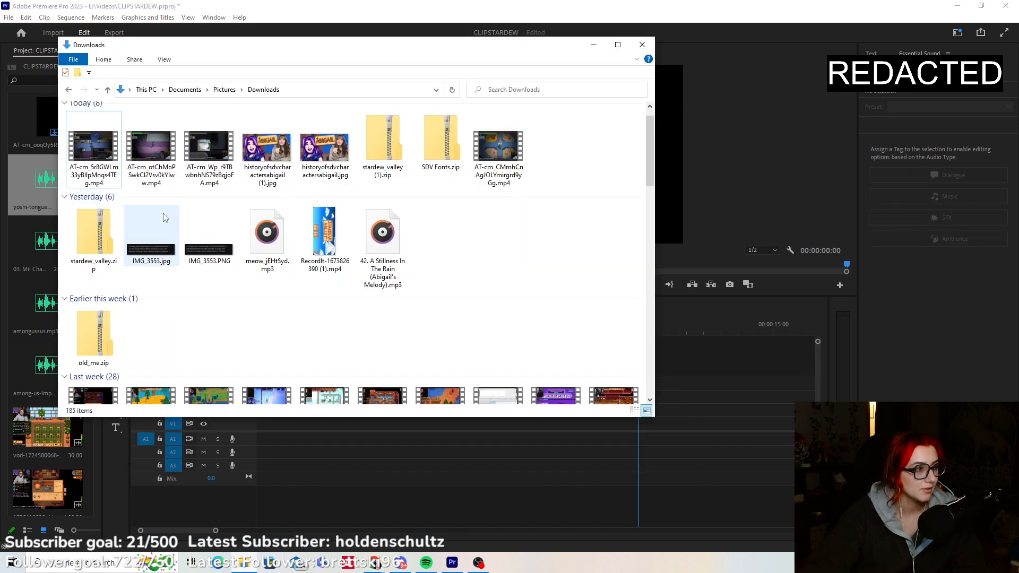
left_click(142, 92)
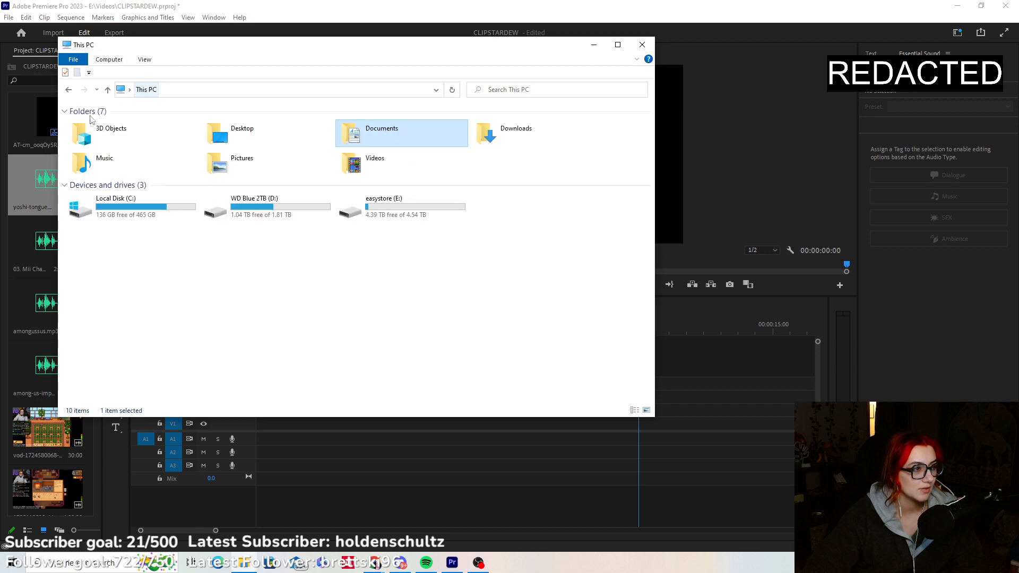
double_click(499, 132)
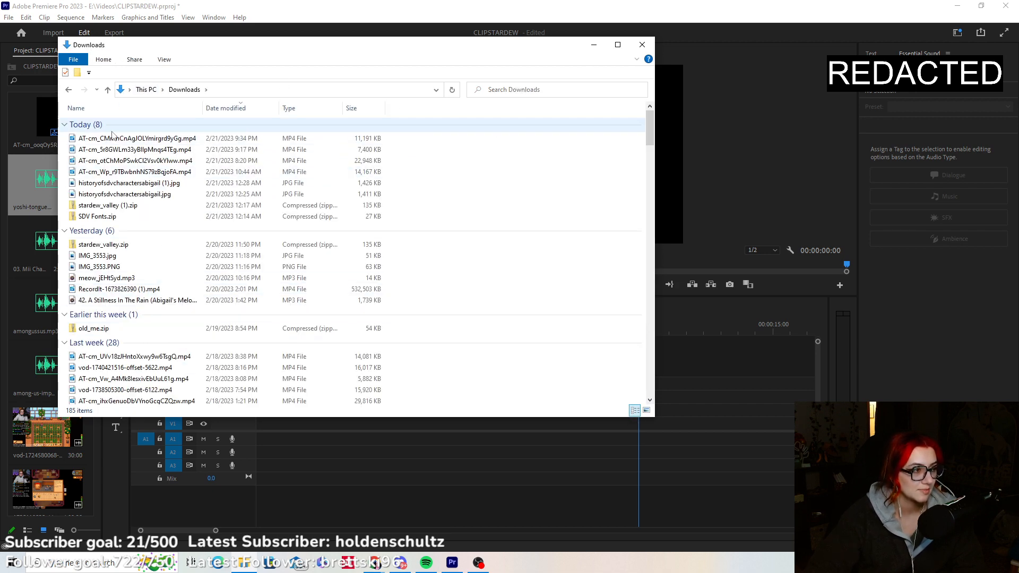
left_click_drag(179, 137, 260, 439)
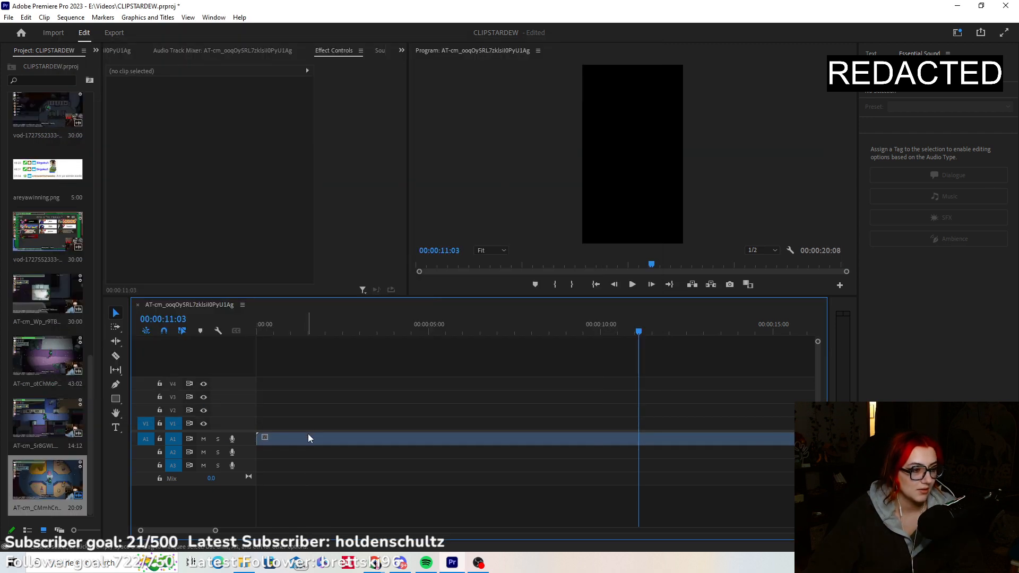
key("ctrl+z")
left_click(244, 562)
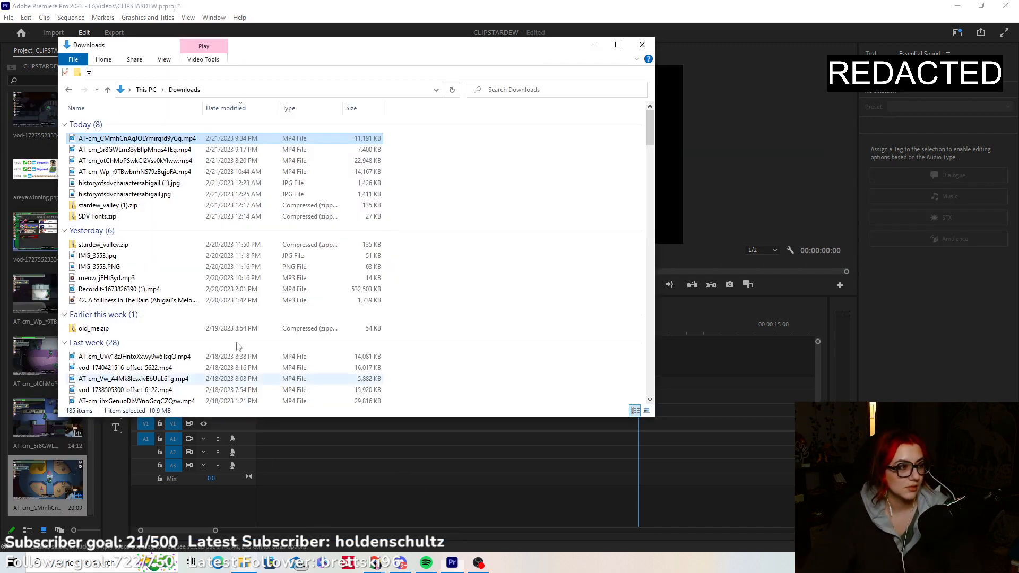
left_click_drag(80, 139, 255, 436)
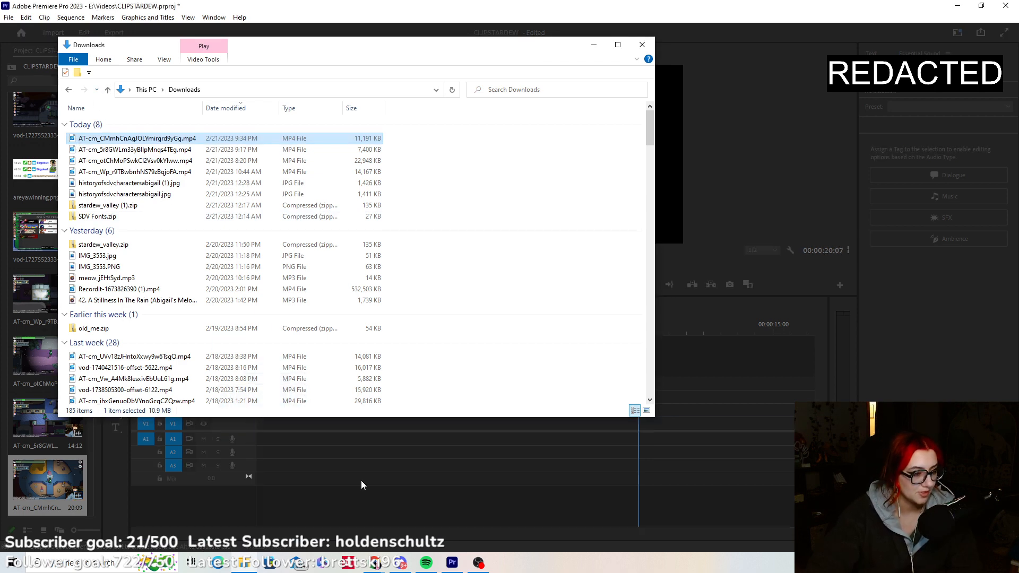
left_click(596, 300)
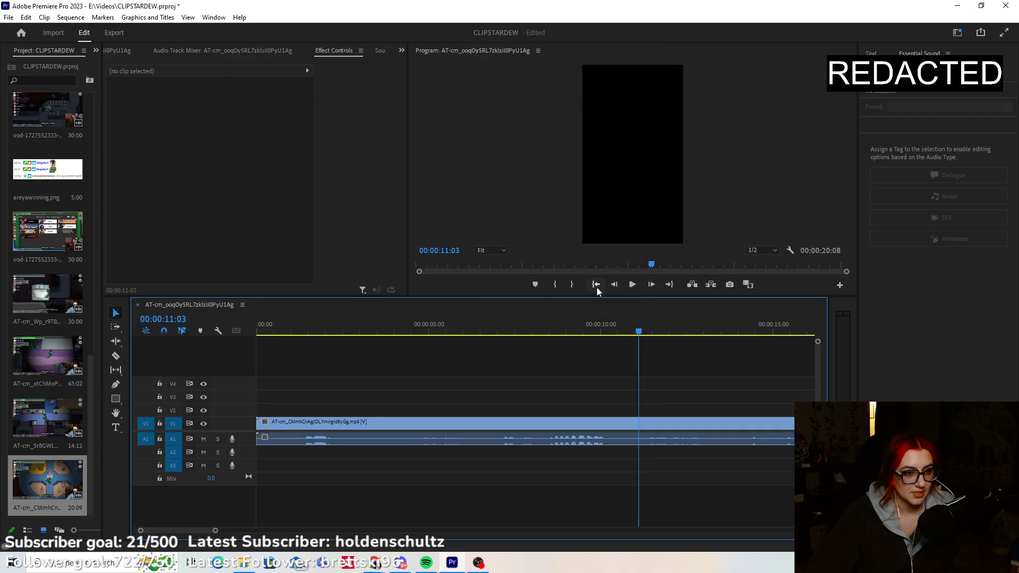
Unlink the new clip's audio from its video and duplicate the video onto track V2.
left_click(596, 285)
left_click(281, 427)
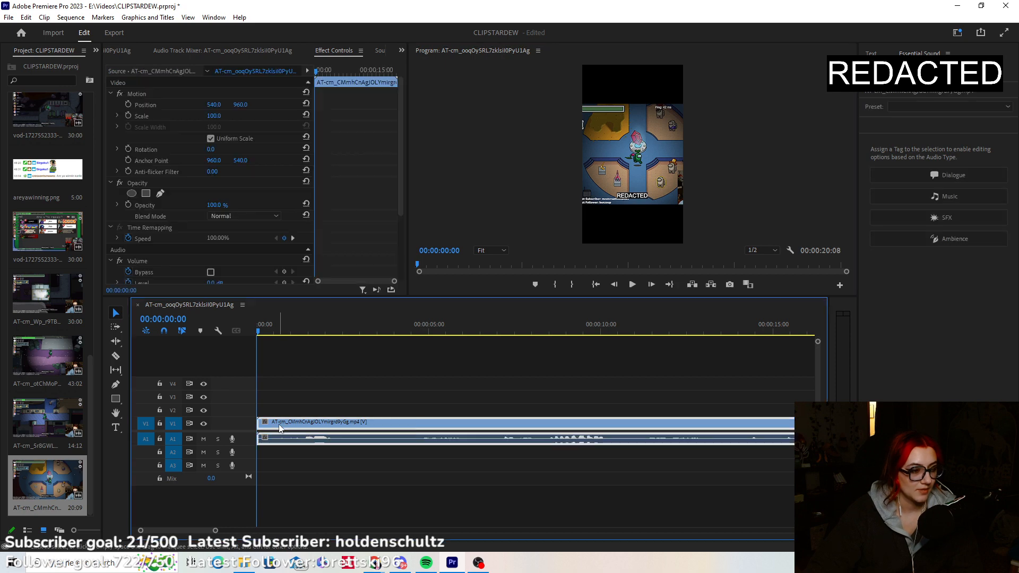
right_click(281, 427)
left_click(316, 191)
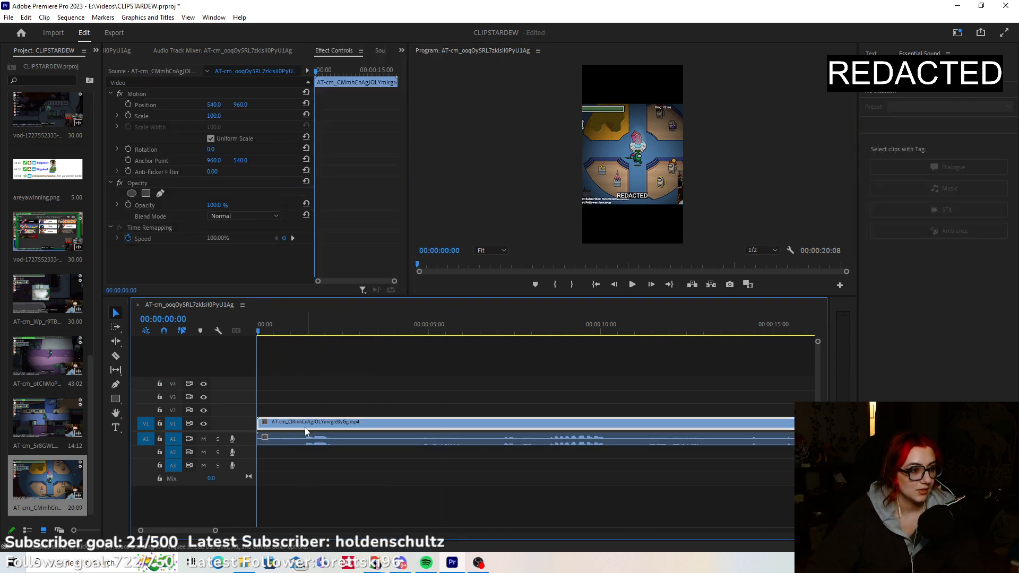
left_click_drag(281, 426, 284, 409)
Move the V2 gameplay to the frame's upper half and fill the lower half with the V1 webcam at scale 231.9, position -1131.2, 669.4.
left_click(284, 410)
left_click(161, 117)
left_click_drag(635, 185, 643, 138)
left_click_drag(655, 190, 679, 273)
left_click_drag(655, 213, 591, 191)
mouse_move(657, 223)
left_mouse_down()
mouse_move(643, 209)
mouse_move(657, 225)
left_mouse_up()
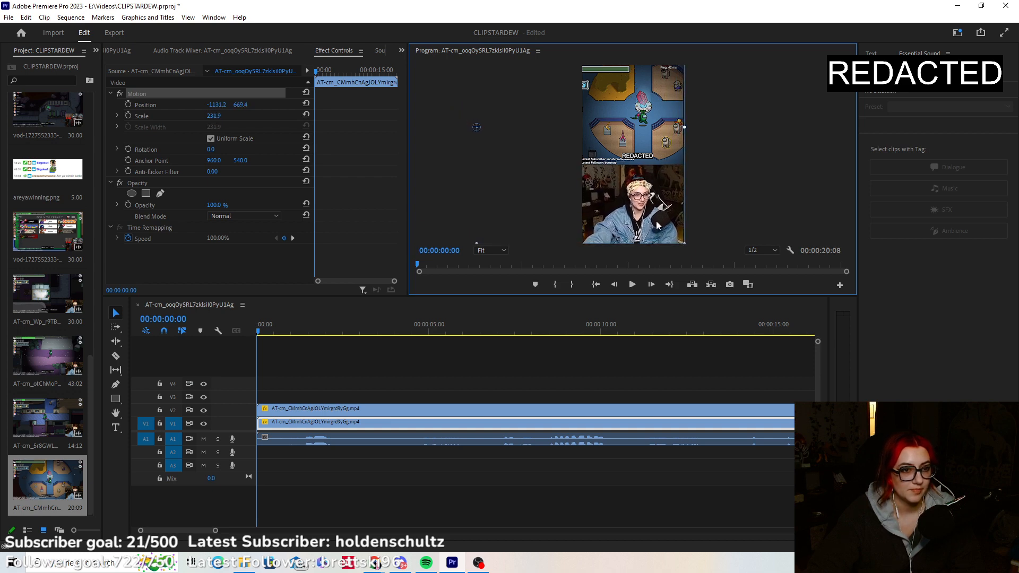
left_click(536, 375)
Play the first two seconds of the sequence to review its opening.
left_click(596, 286)
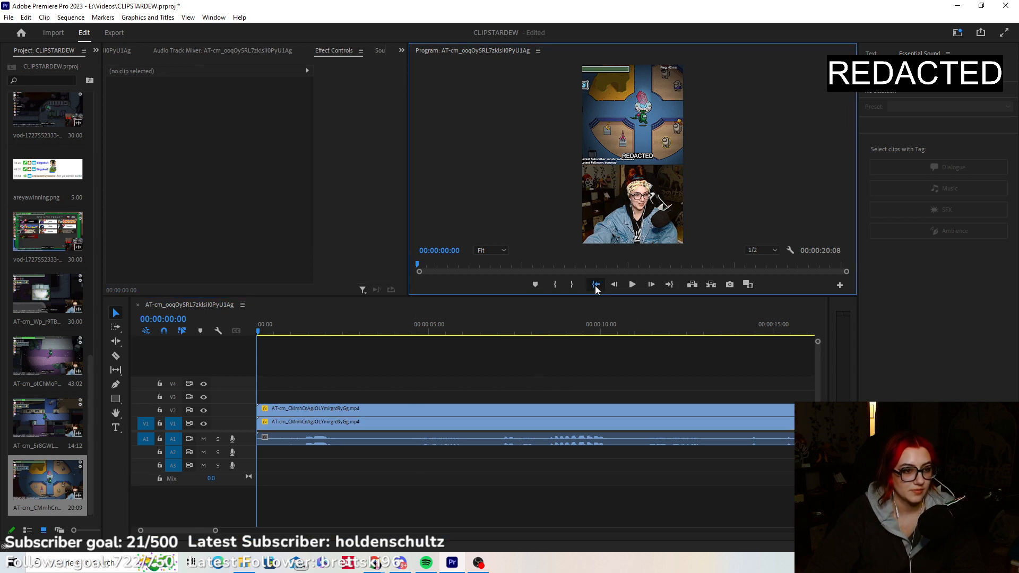
left_click(631, 285)
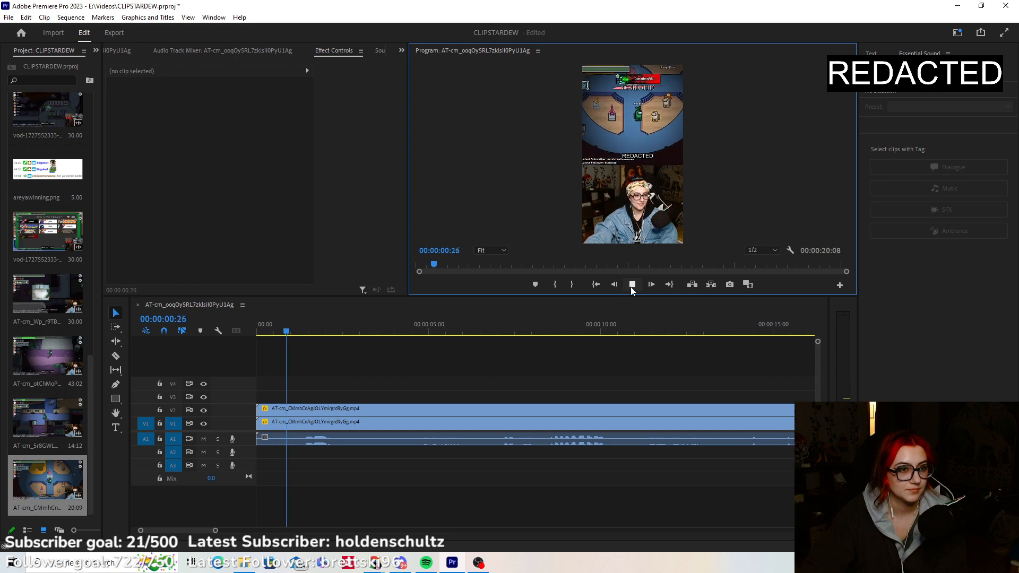
left_click(632, 285)
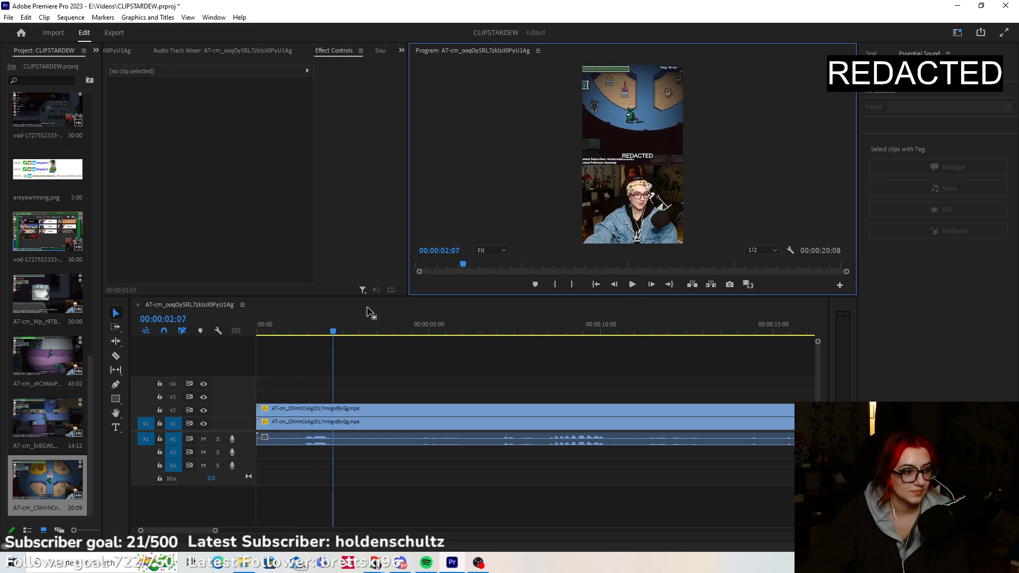
Split the clips at 00:00:00:12 and remove the opening 12 frames, closing the gap.
left_click(271, 332)
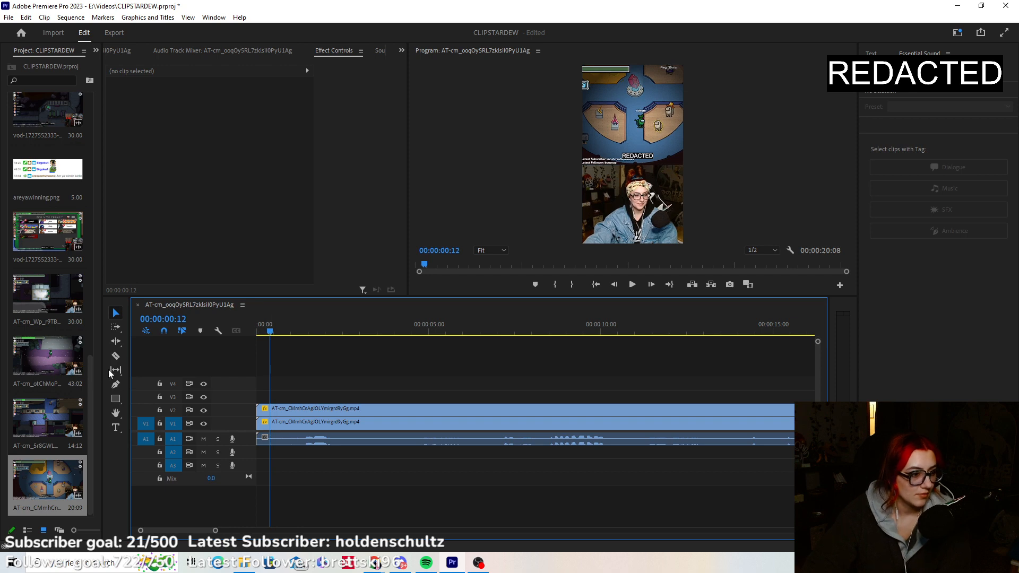
left_click(117, 356)
left_click(270, 422)
left_click(270, 408)
left_click(116, 313)
left_click_drag(264, 451, 320, 430)
key("Delete")
left_click(317, 378)
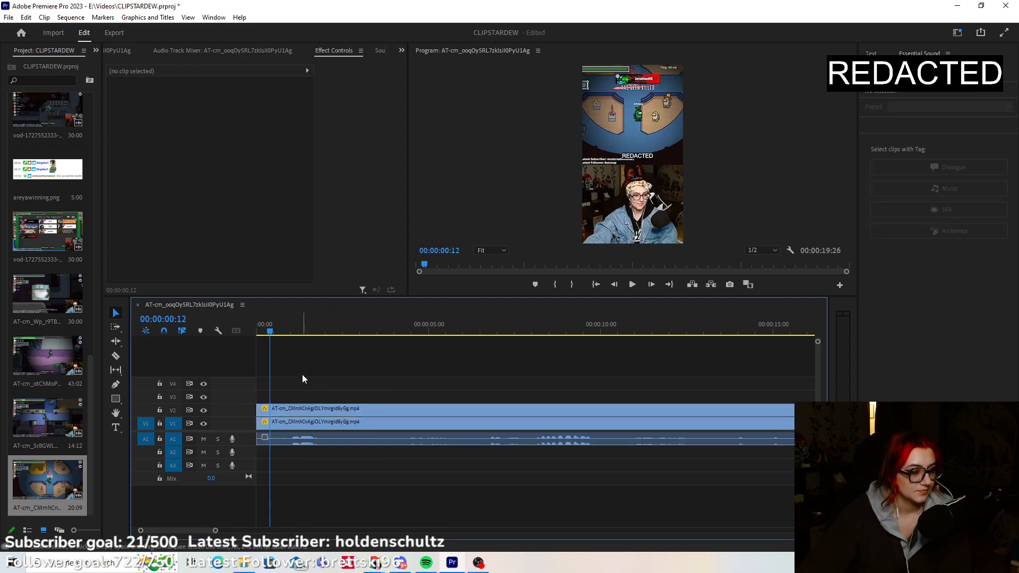
Split the V1 and V2 video and the audio at 00:00:01:00 where needed, and again just before the two-second mark.
left_click_drag(272, 335, 291, 339)
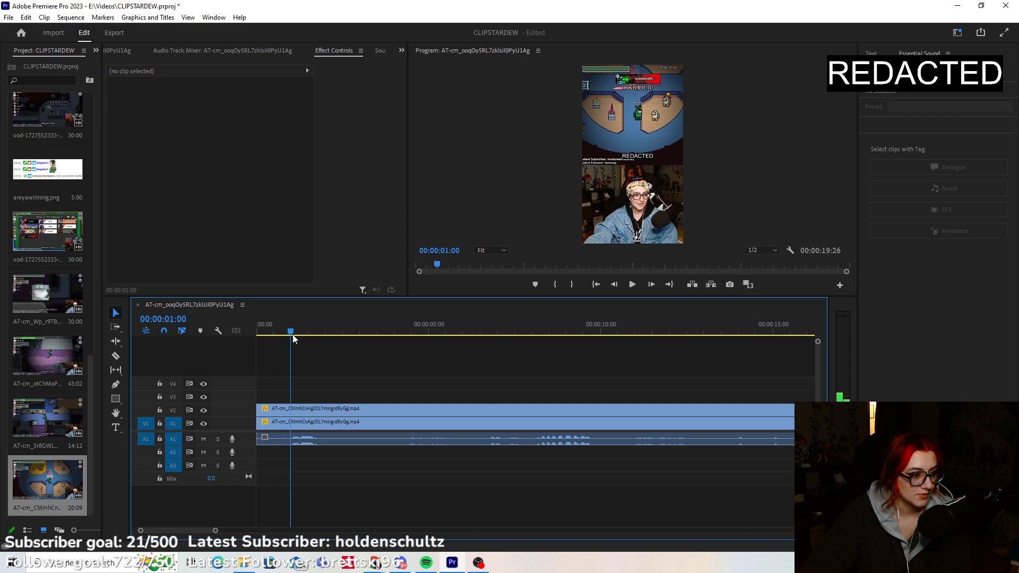
left_click(120, 358)
left_click(292, 423)
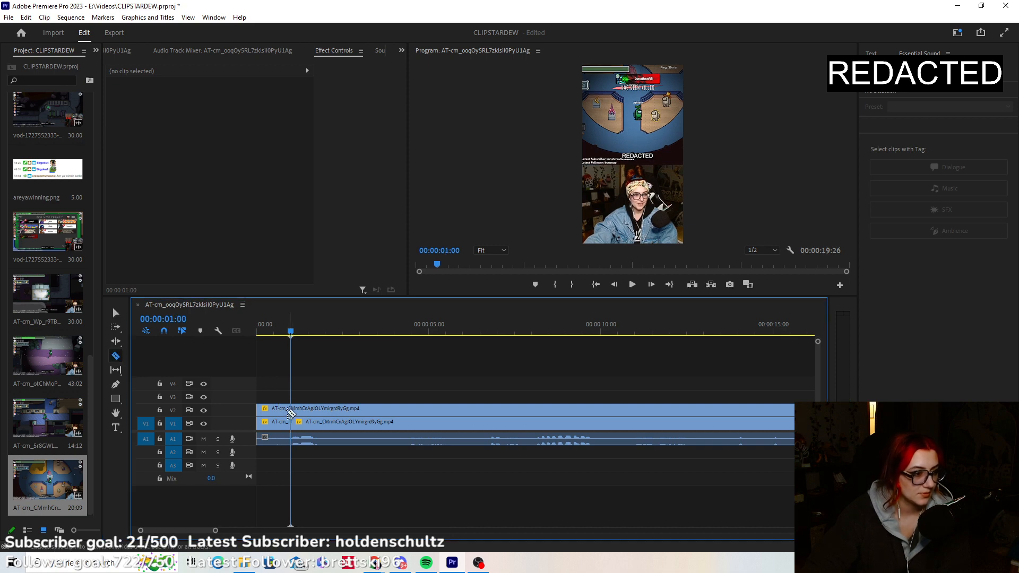
left_click(322, 411)
Remove the webcam from V1 in the first second and enlarge the V2 gameplay there to fill the vertical frame.
left_click(116, 313)
left_click(269, 330)
left_click(276, 423)
key("Delete")
left_click(284, 413)
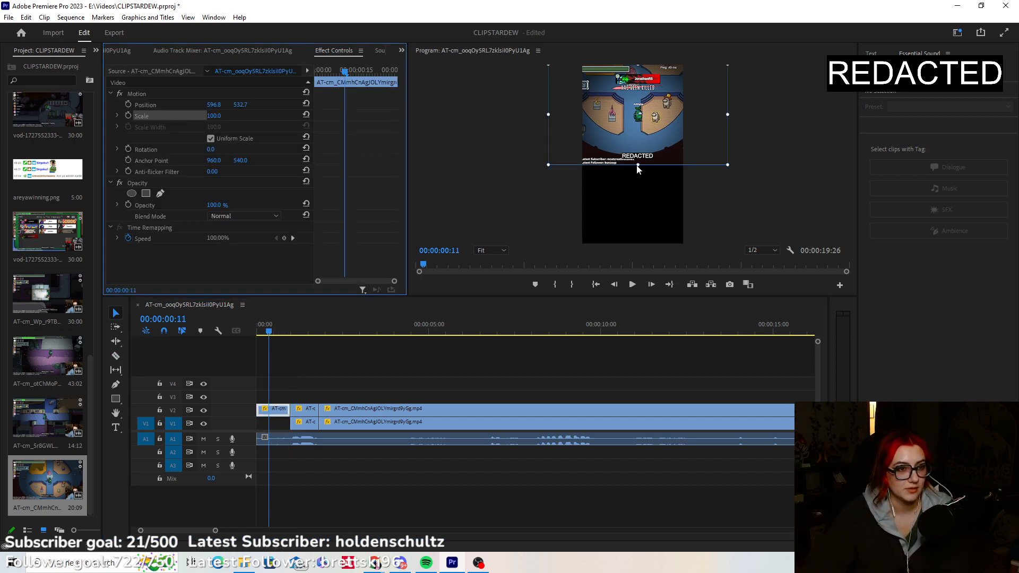
left_click_drag(637, 165, 624, 213)
left_click_drag(625, 141, 620, 189)
left_click(544, 386)
Review the sequence from its start and split the video and audio clips at 00:00:05:17.
left_click(596, 284)
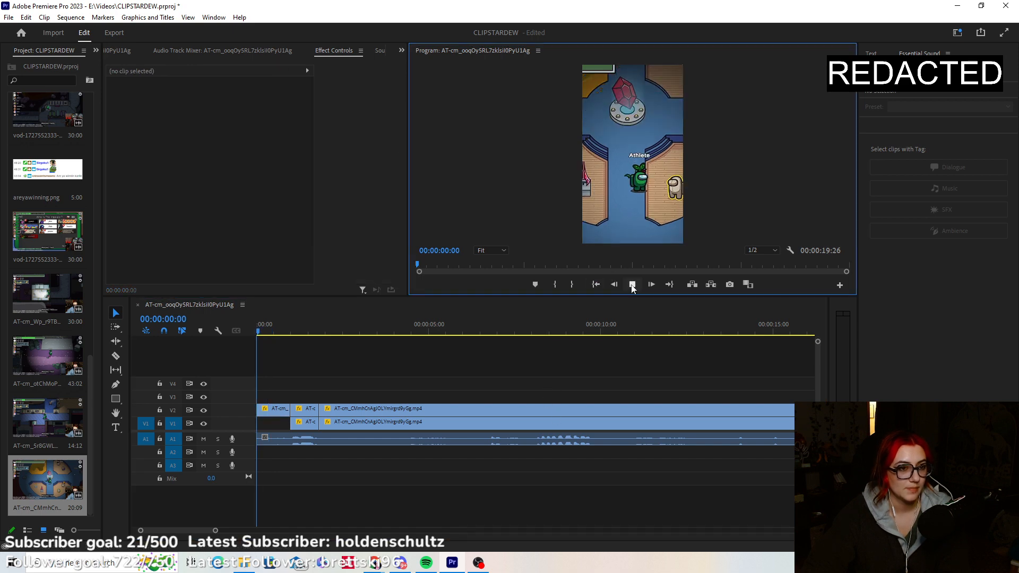
left_click(631, 285)
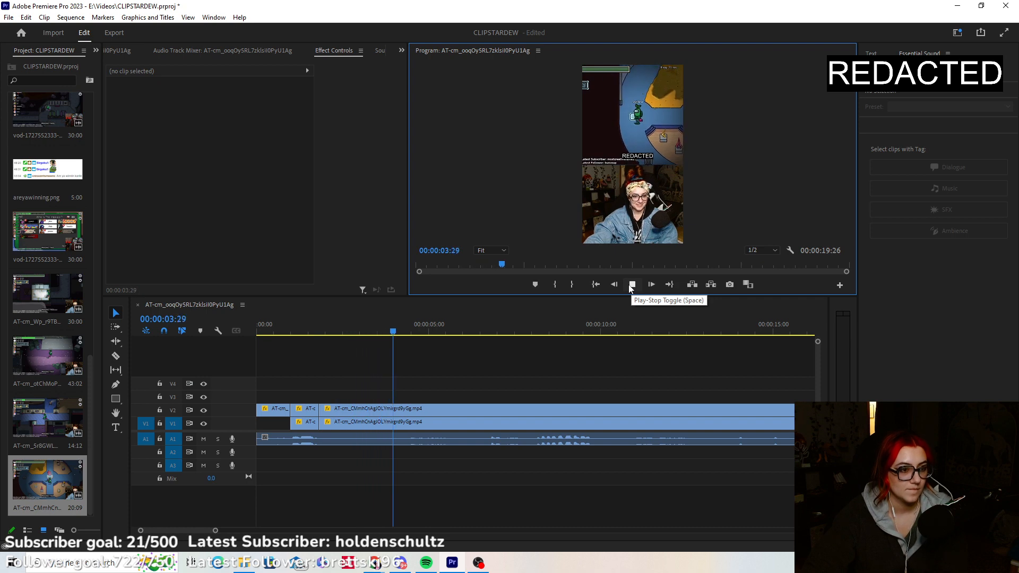
left_click(631, 285)
left_click_drag(462, 332, 453, 332)
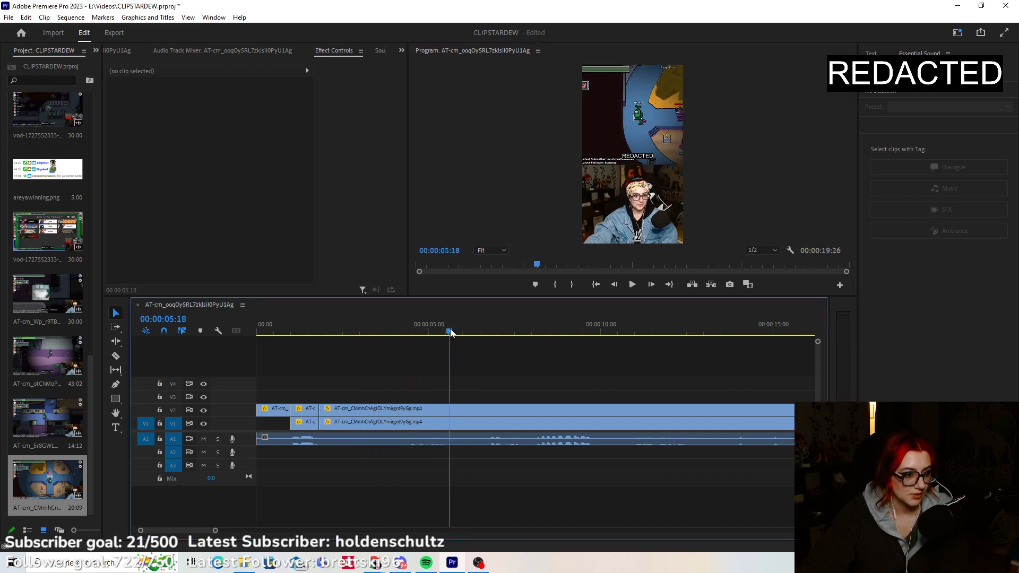
left_click(115, 356)
left_click(320, 438)
left_click(450, 409)
key("v")
Remove the third segment, ending at 00:00:05:17, from all tracks and close the gap it leaves.
left_click_drag(398, 379, 400, 464)
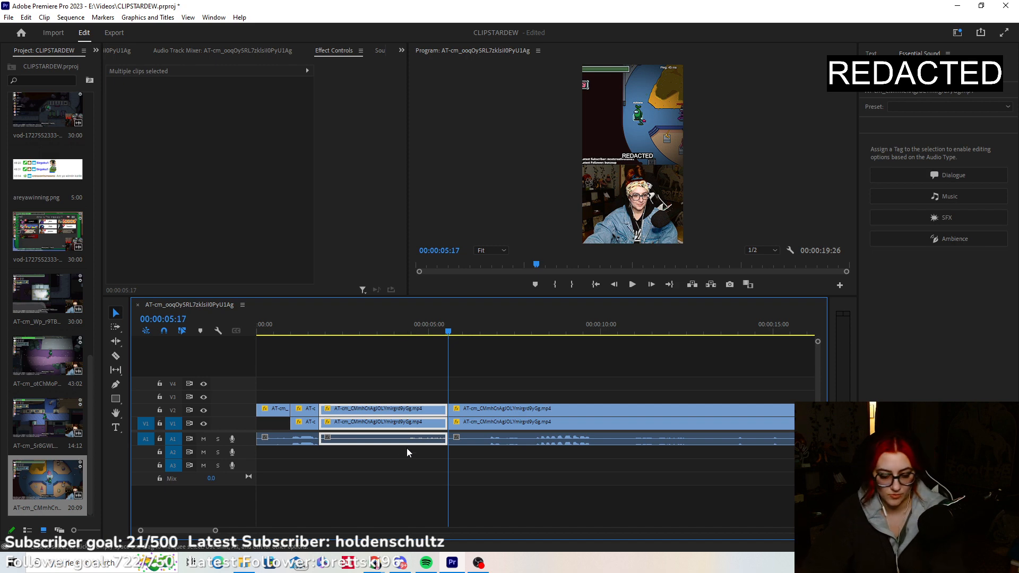
key("Delete")
left_click_drag(491, 431, 436, 431)
left_click_drag(368, 431, 355, 430)
left_click(320, 371)
Review the new cut and lengthen the short second segment by 6 frames on all tracks, shifting the following clips.
left_click(291, 325)
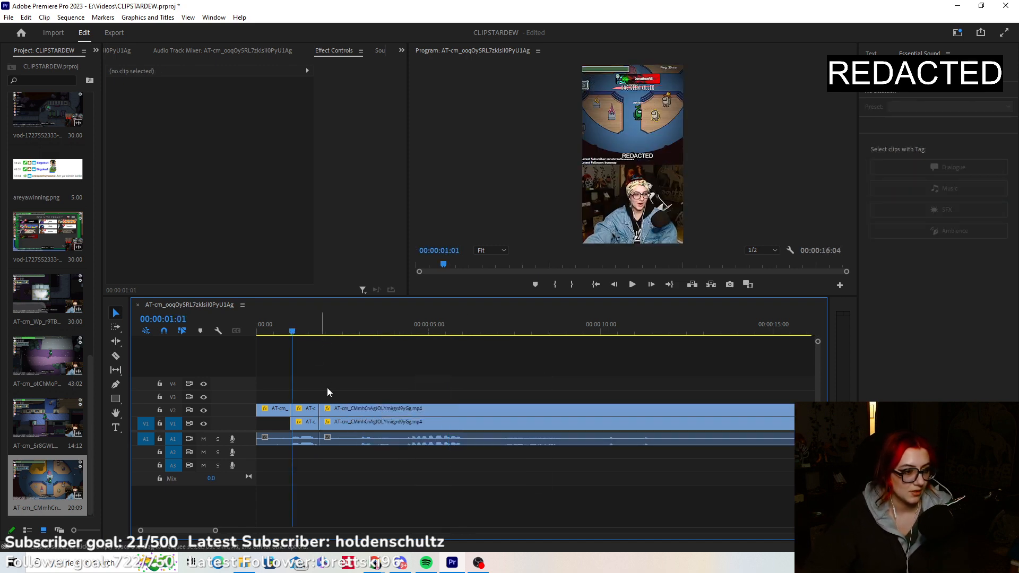
left_click(632, 284)
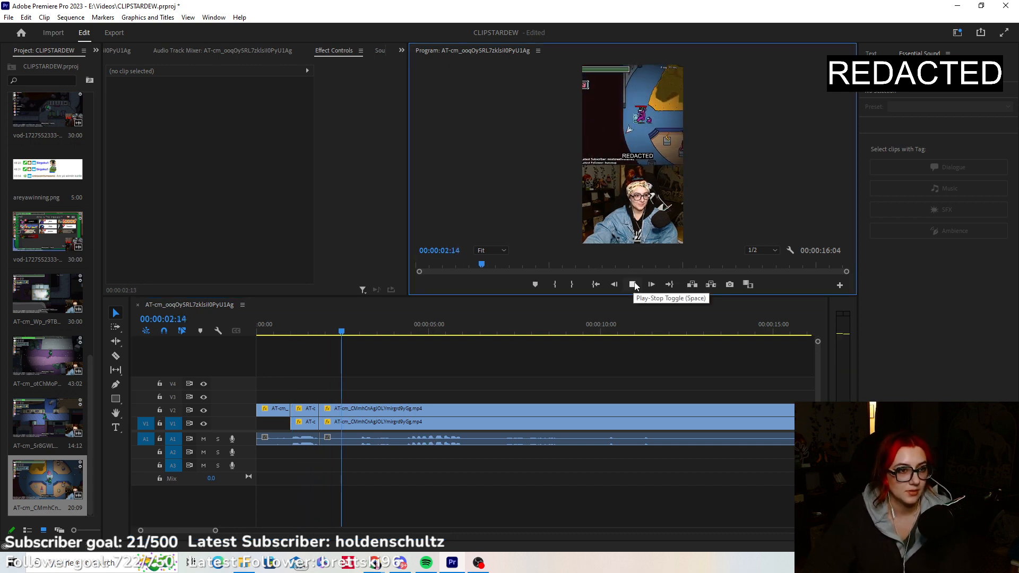
left_click(634, 286)
left_click_drag(344, 392, 325, 424)
left_click(312, 424)
left_click(322, 352)
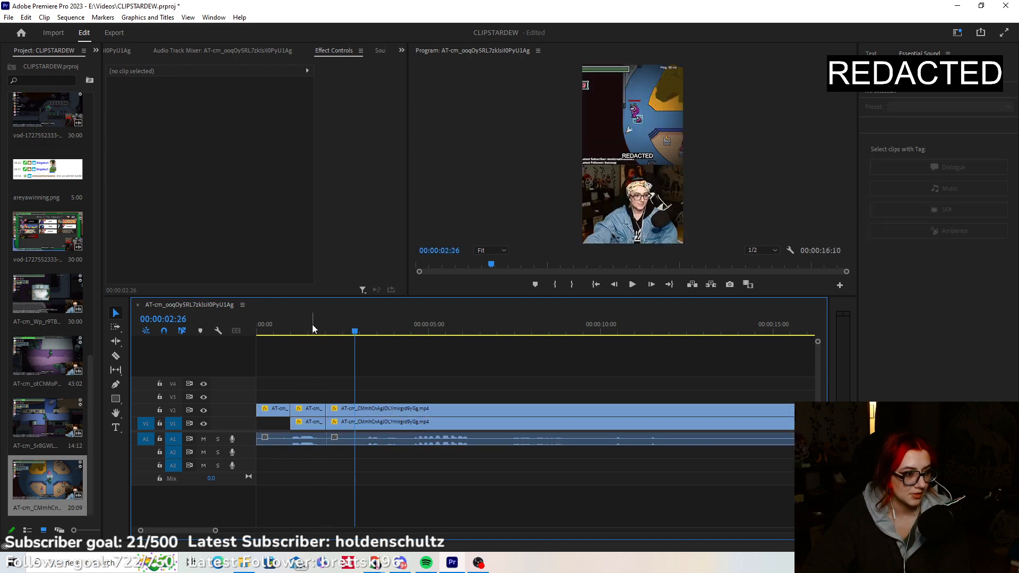
Play across the adjusted cut and split the video and audio clips at 00:00:04:07.
left_click(313, 329)
left_click(632, 284)
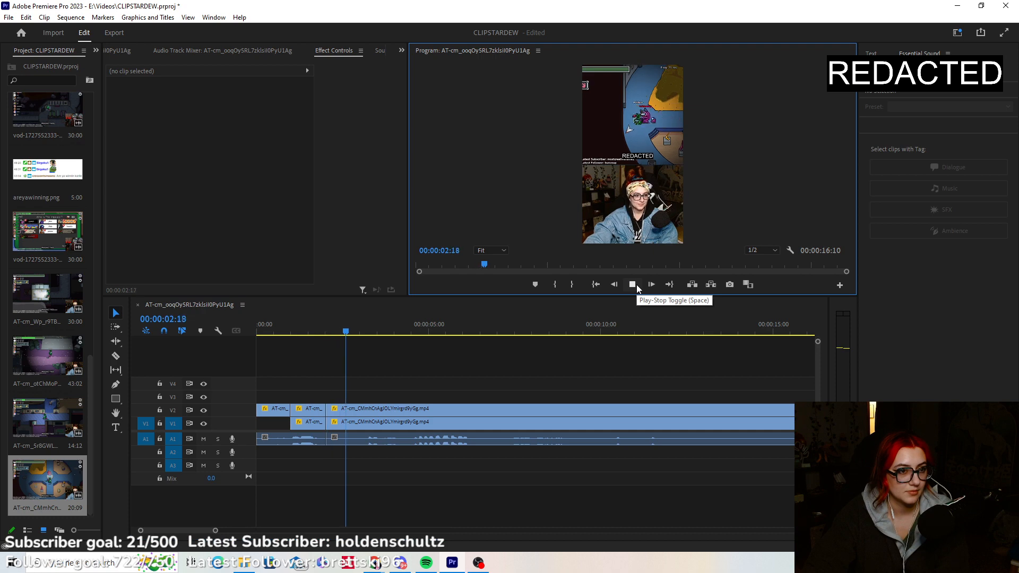
left_click(632, 285)
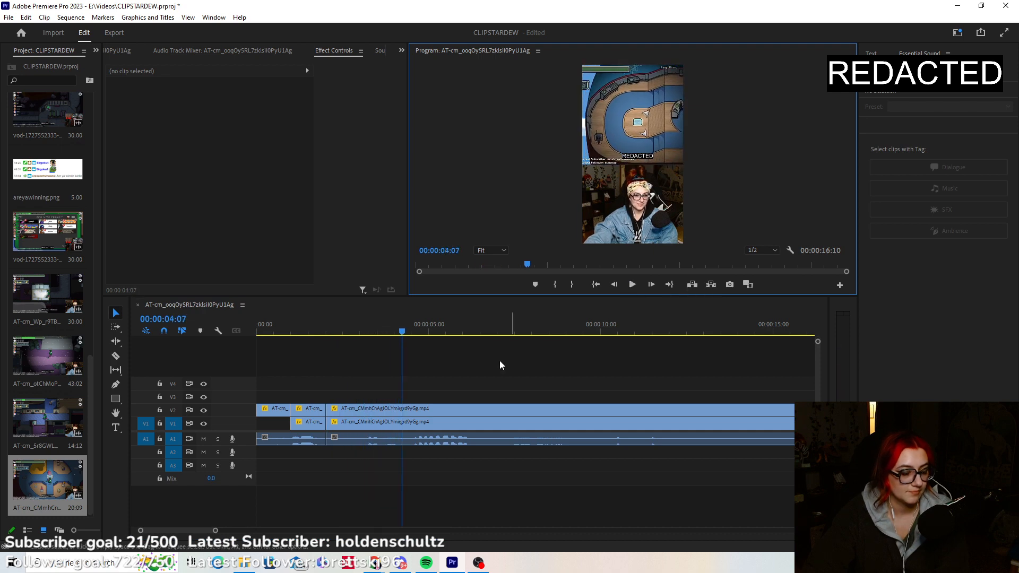
left_click(119, 358)
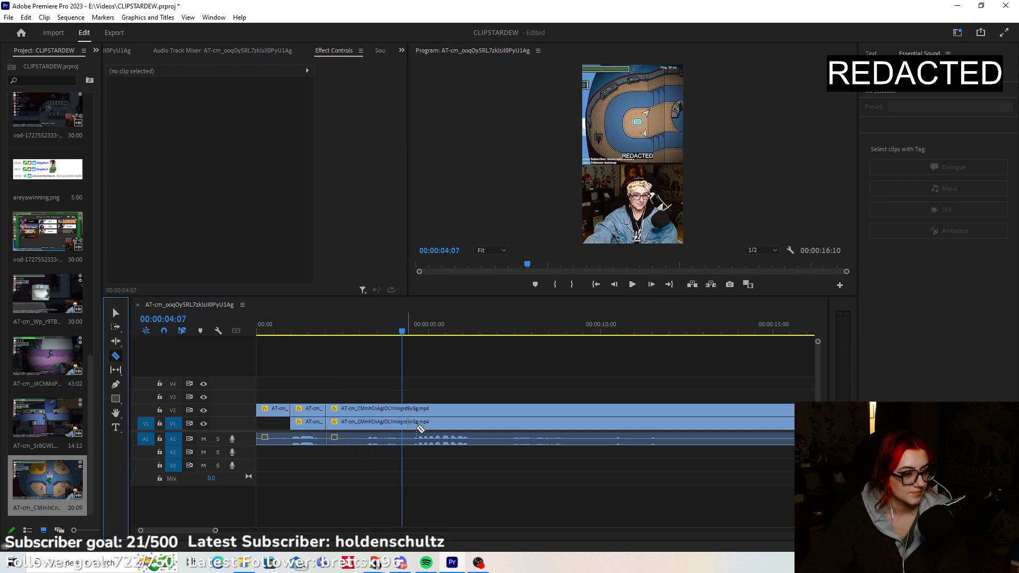
left_click(404, 441)
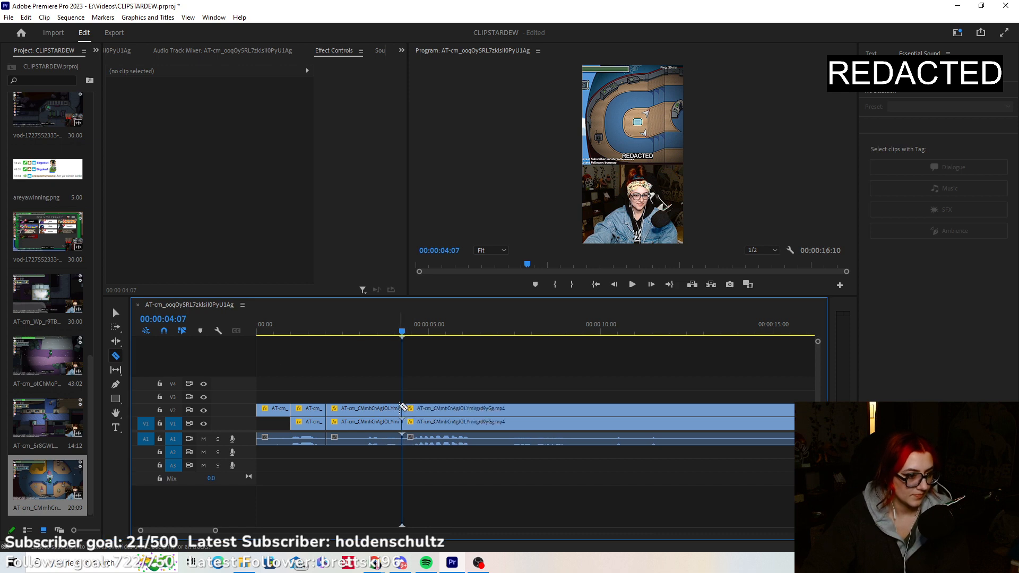
Remove the V1 webcam from the segment ending at 00:00:04:07 and enlarge its V2 gameplay to scale 181.2, position 392.2, 954.3.
left_click(116, 313)
left_click(366, 330)
left_click(379, 424)
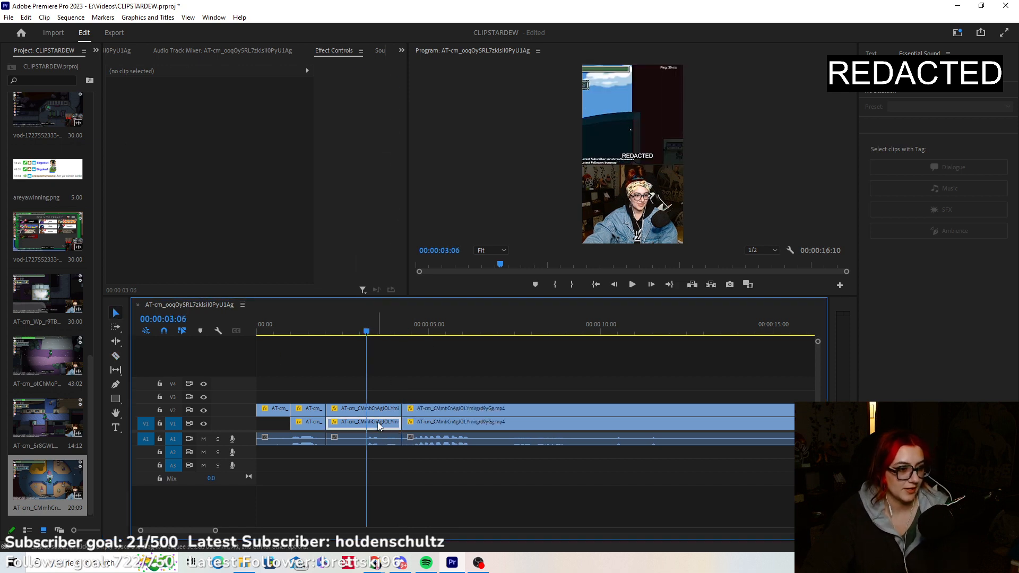
left_click_drag(379, 424, 366, 411)
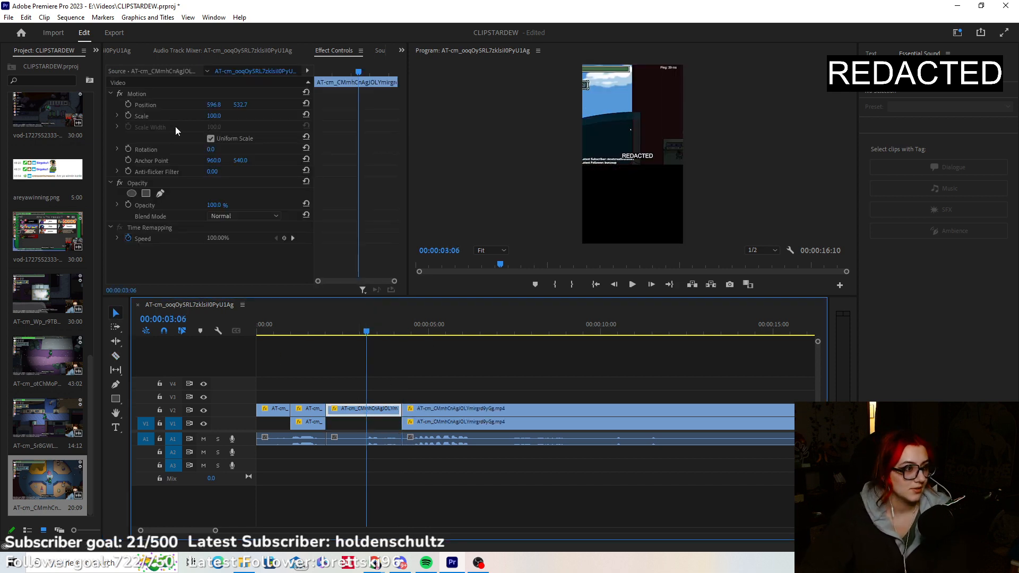
left_click(165, 117)
left_click(336, 330)
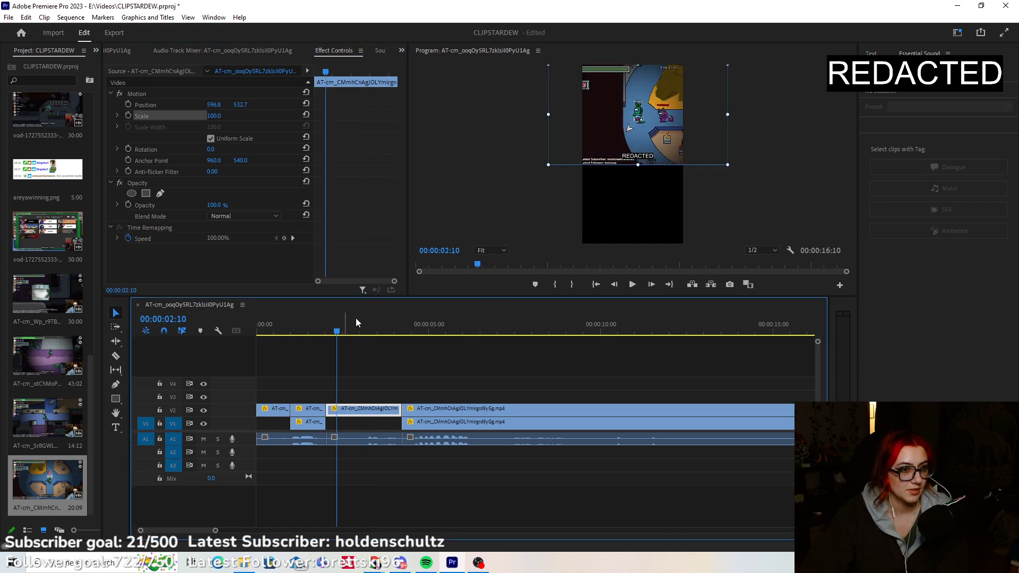
left_click_drag(637, 166, 636, 195)
left_click_drag(651, 133, 635, 166)
left_click_drag(620, 229, 627, 240)
left_click_drag(637, 188, 634, 193)
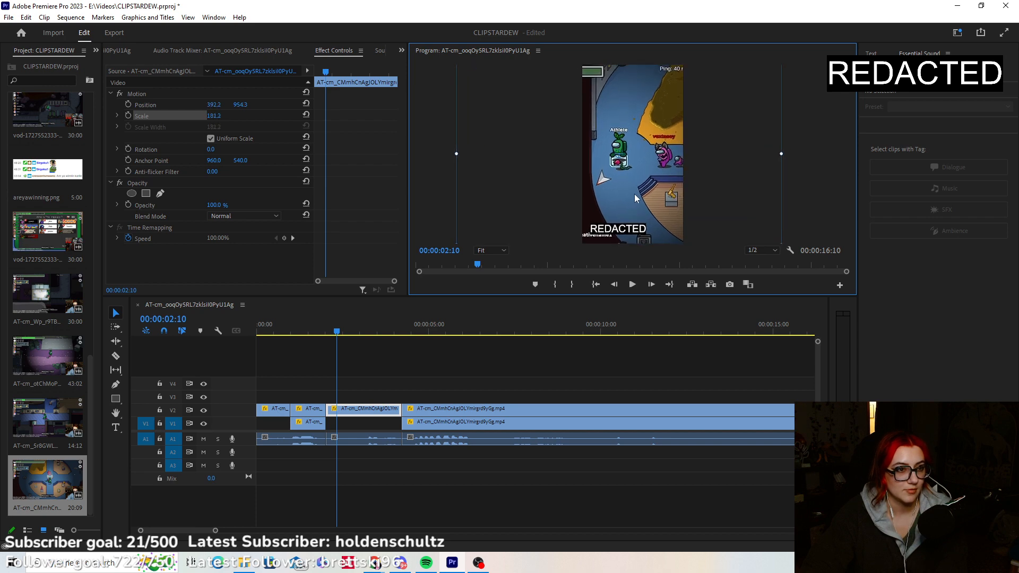
left_click(353, 369)
Review the enlarged segment and split the video and audio clips at 00:00:06:17.
left_click(312, 330)
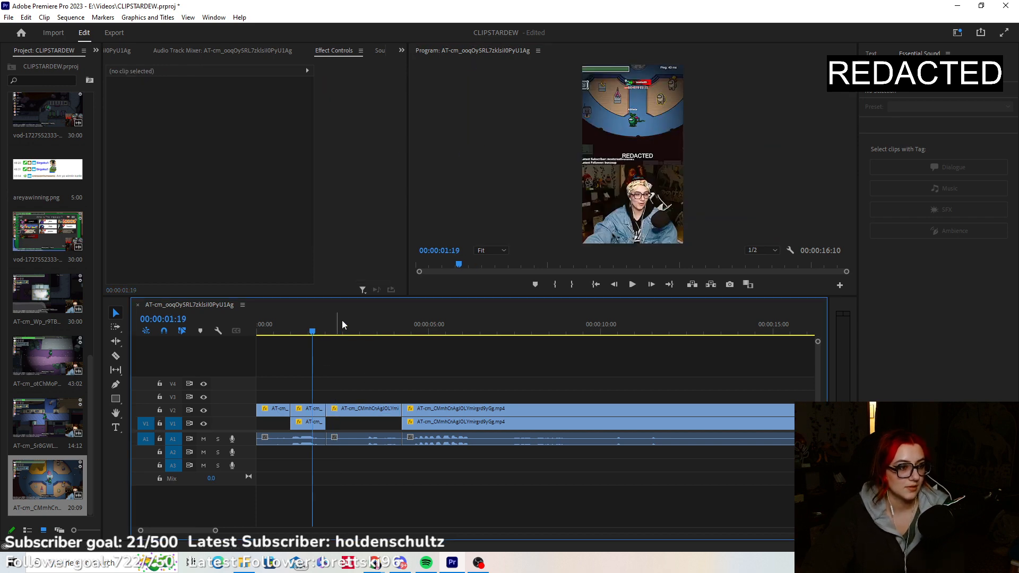
left_click(633, 286)
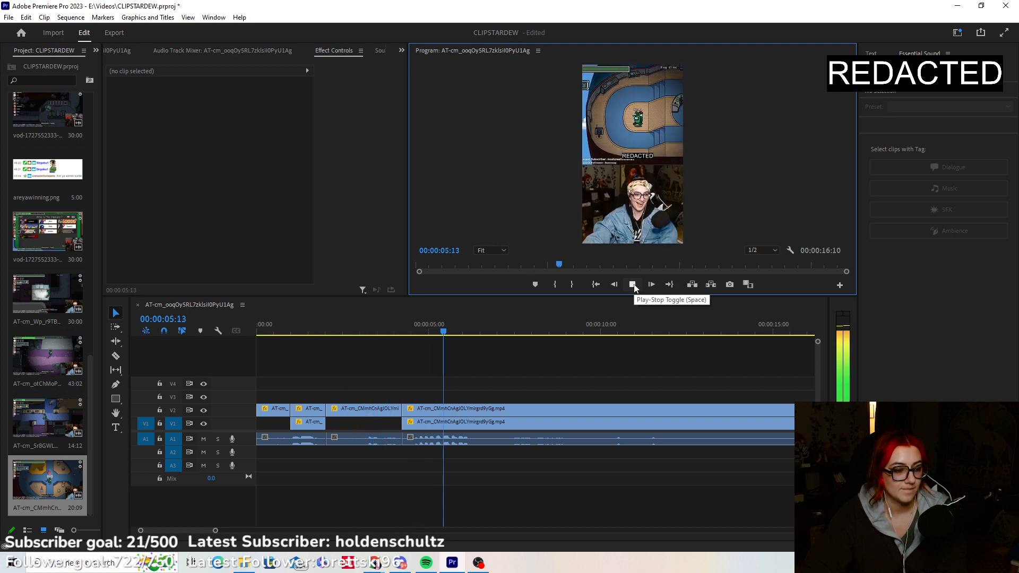
left_click(632, 286)
left_click(118, 359)
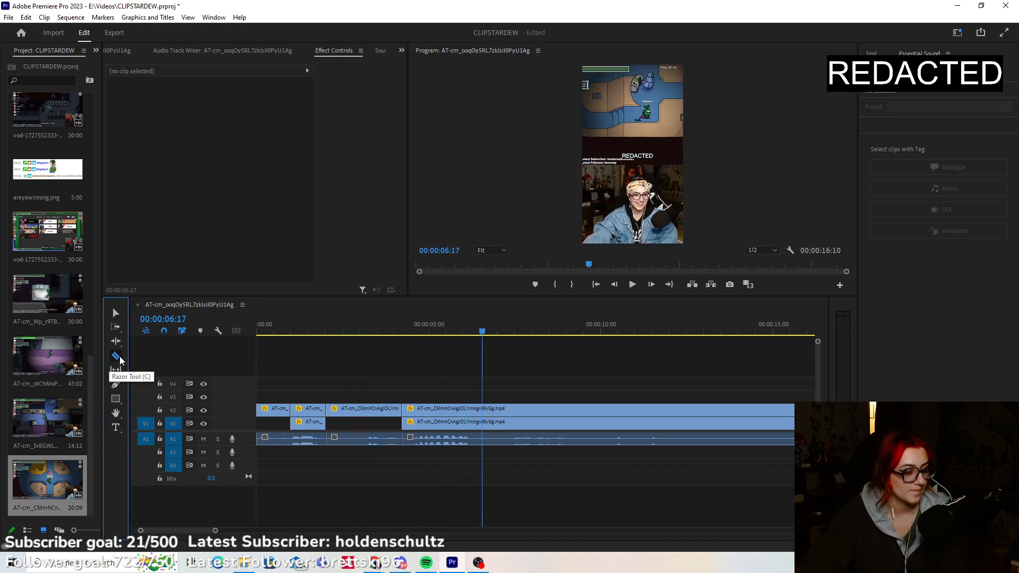
left_click(483, 440)
left_click(483, 409)
Review the remaining footage and split all clips just after the ten-second mark and at 00:00:12:16.
left_click(632, 284)
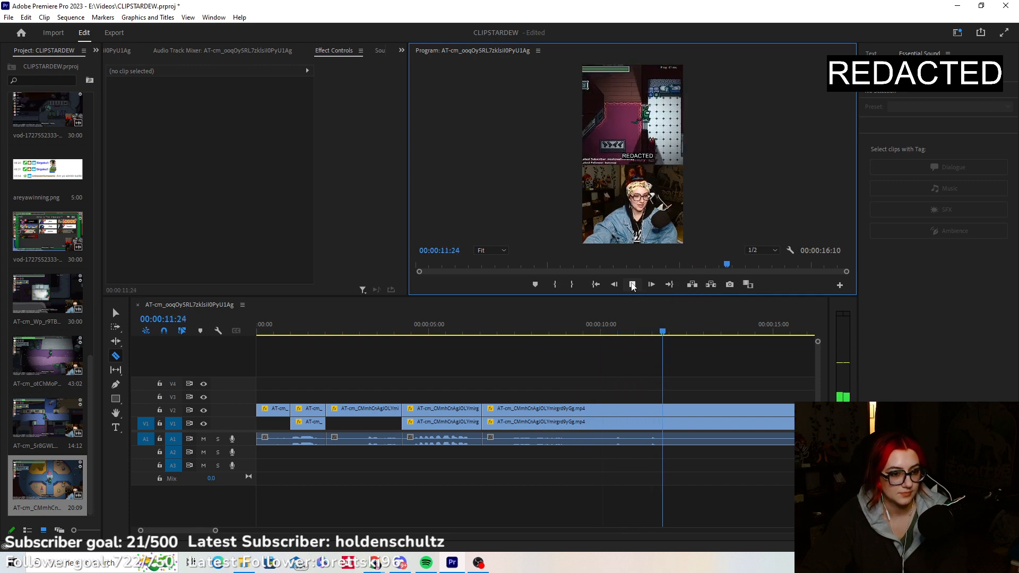
left_click(632, 285)
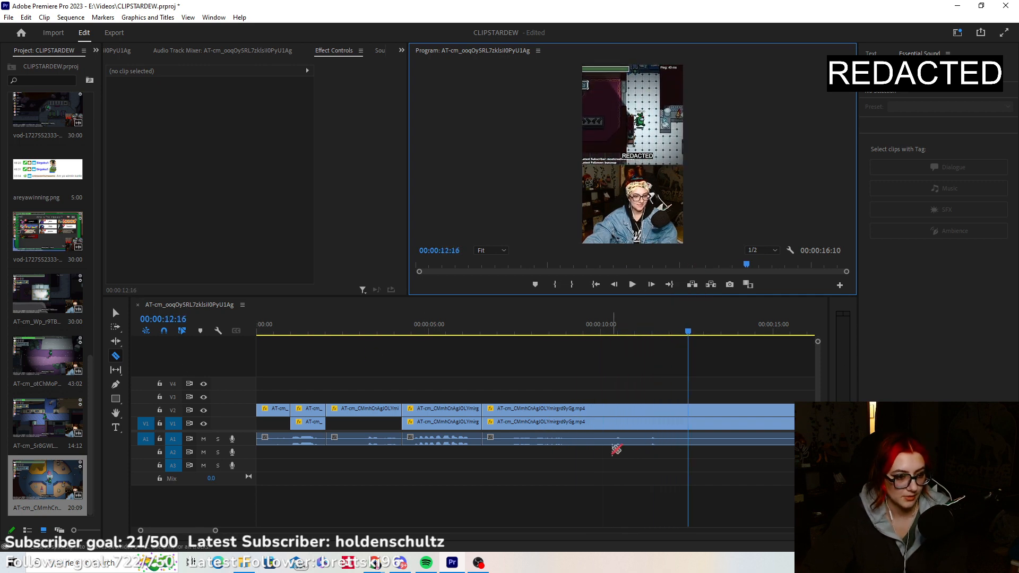
left_click(614, 431)
left_click(614, 409)
left_click(688, 439)
left_click(688, 423)
left_click(688, 409)
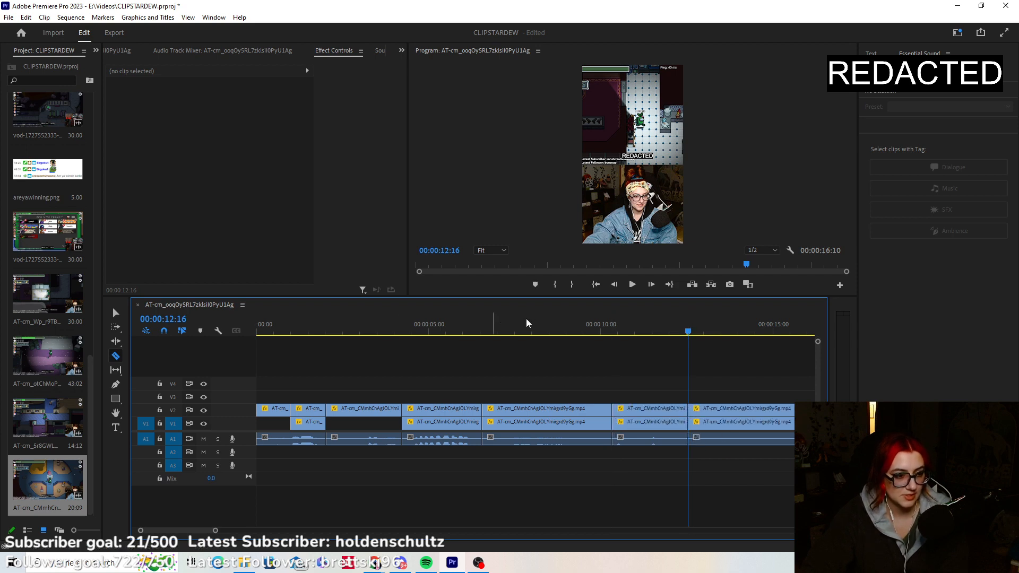
Split the video and audio clips shortly after the seven-second and nine-second marks.
left_click(509, 439)
left_click(509, 423)
left_click(509, 410)
left_click(576, 439)
left_click(576, 423)
left_click(576, 409)
Remove the short segments starting at 00:00:06:17 and just past nine seconds, plus everything after 00:00:12:16.
left_click(117, 313)
left_click(494, 439)
key("Delete")
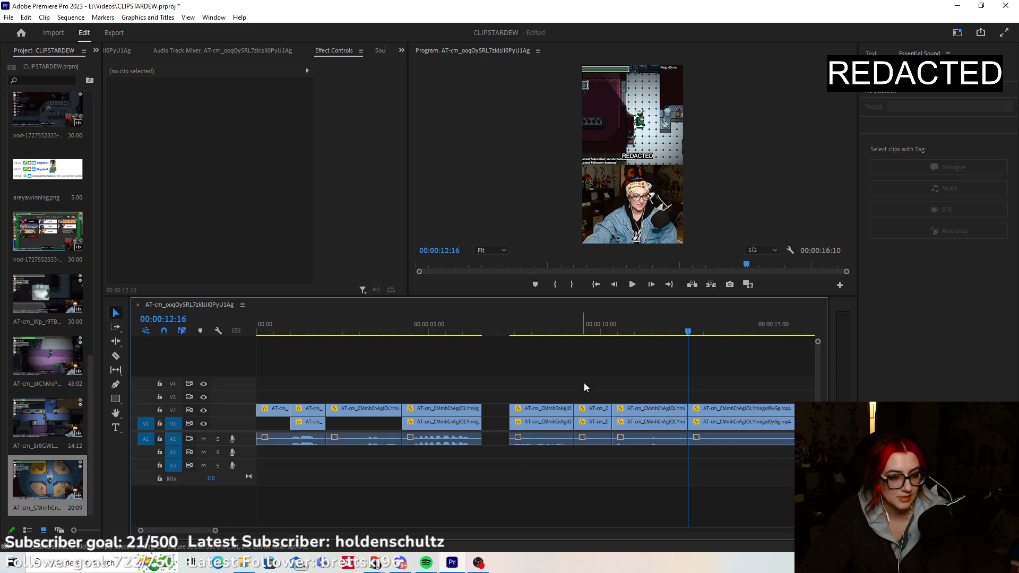
left_click_drag(596, 418, 606, 459)
key("Delete")
left_click_drag(725, 377, 772, 486)
key("Delete")
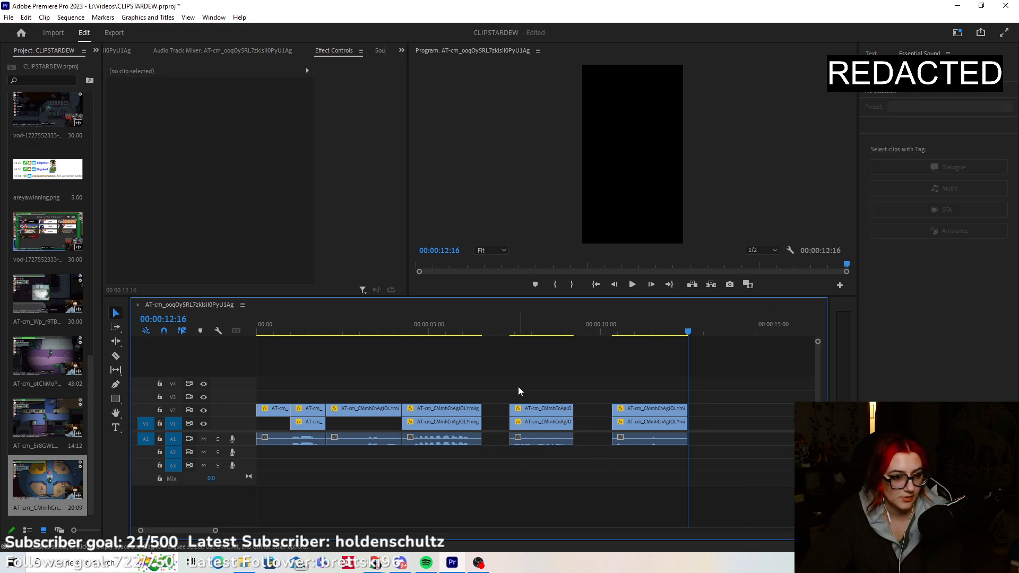
Move the two remaining segments earlier on all tracks to close both gaps.
left_click_drag(501, 382, 607, 493)
left_click_drag(529, 424, 501, 426)
left_click_drag(589, 385, 574, 425)
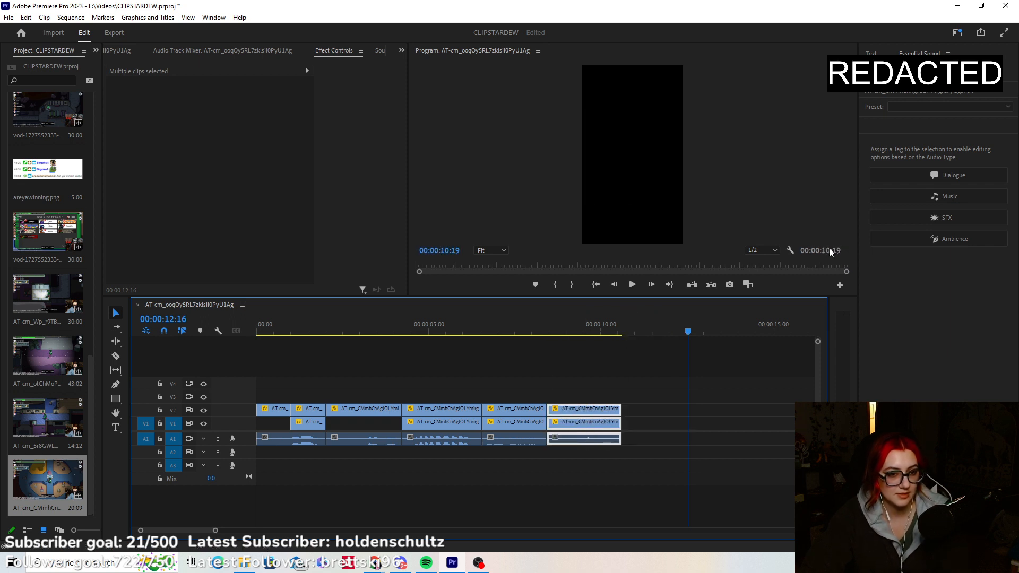
left_click(570, 368)
Review the joined segments and split the last video segment at 00:00:09:16 on both video tracks.
left_click(533, 319)
left_click(638, 285)
left_click(638, 284)
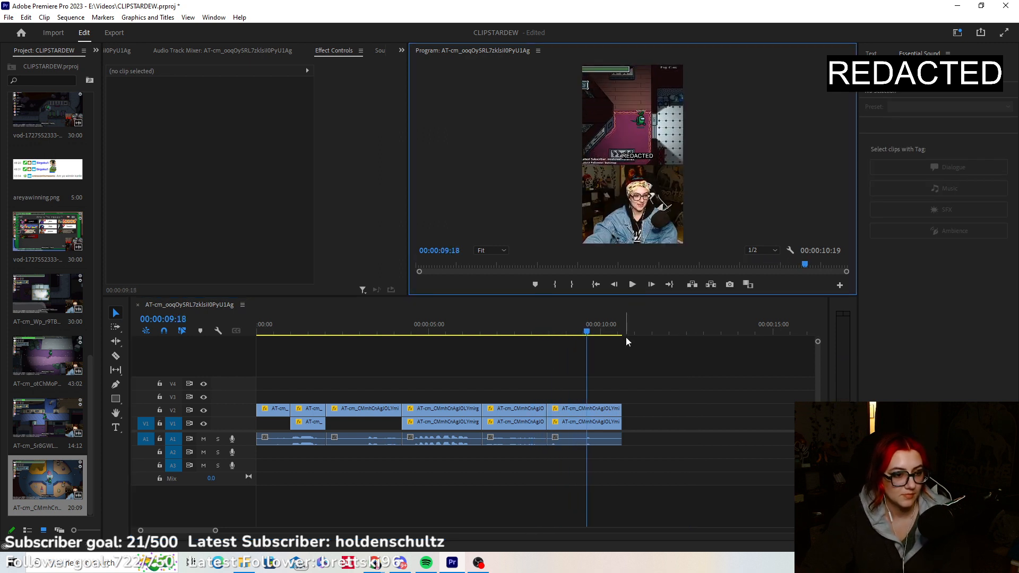
left_click(585, 335)
key("Left")
left_click(116, 355)
left_click(586, 422, "shift")
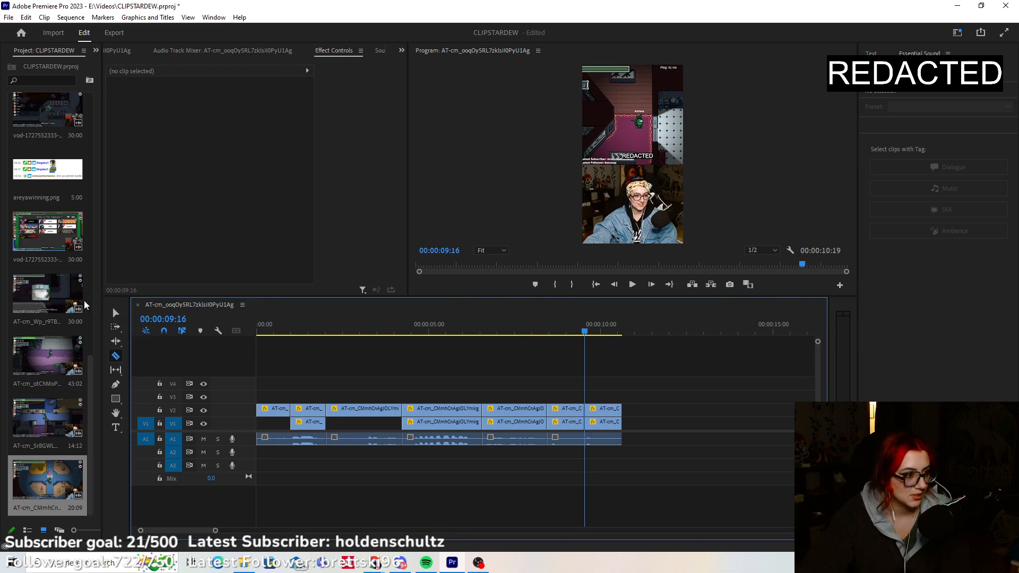
Remove the V2 gameplay from the final segment and enlarge its V1 webcam to scale 534.7, position -3387.8, -954.3.
key("v")
left_click(608, 334)
left_click(615, 410)
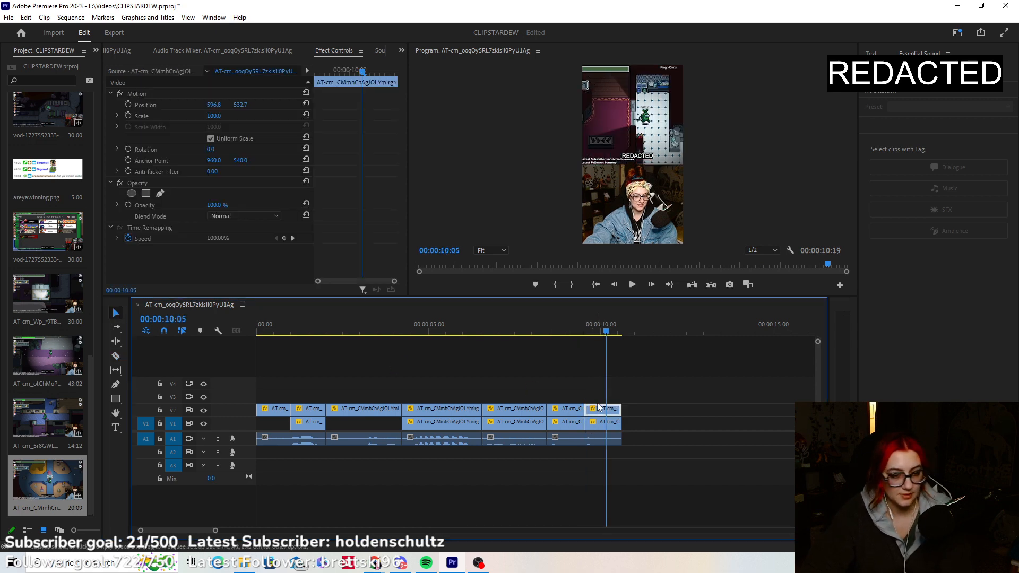
key("Delete")
left_click(606, 424)
left_click(160, 116)
left_click_drag(643, 219, 522, 111)
left_click_drag(566, 145, 787, 295)
left_click_drag(641, 201, 549, 148)
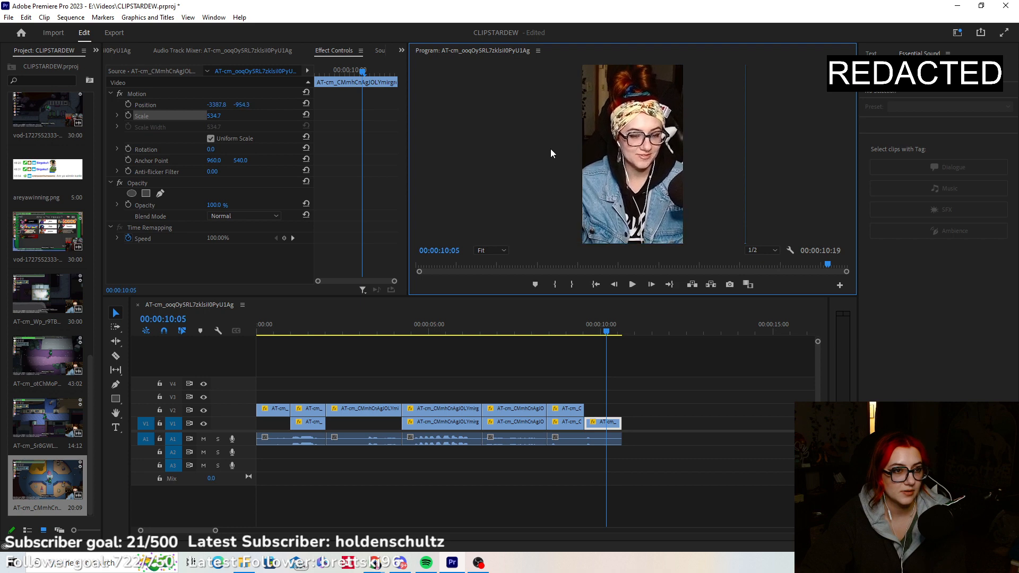
left_click(671, 426)
Play the whole sequence from its start to review the cuts and zooms.
key("Home")
left_click(631, 285)
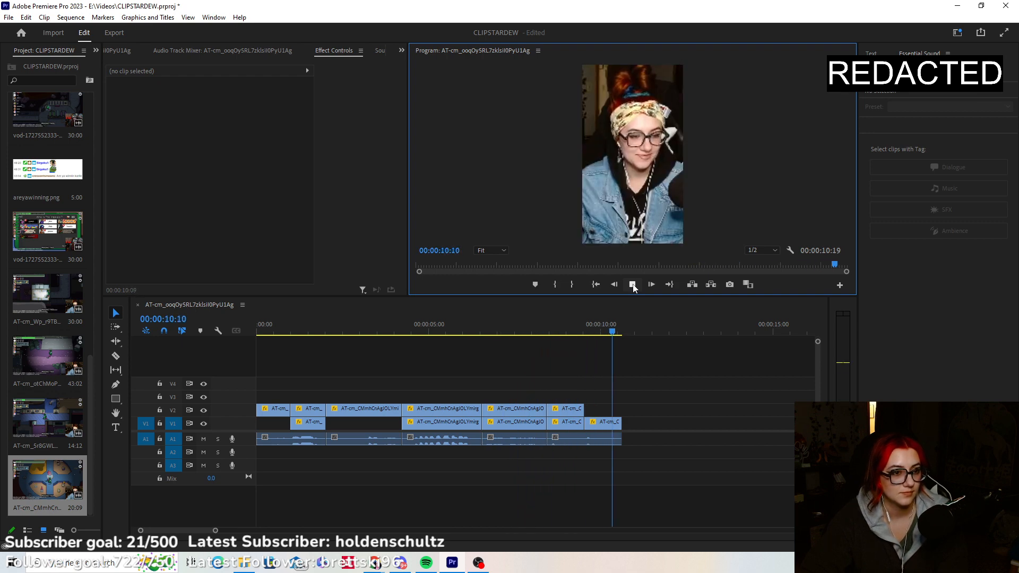
left_click(596, 284)
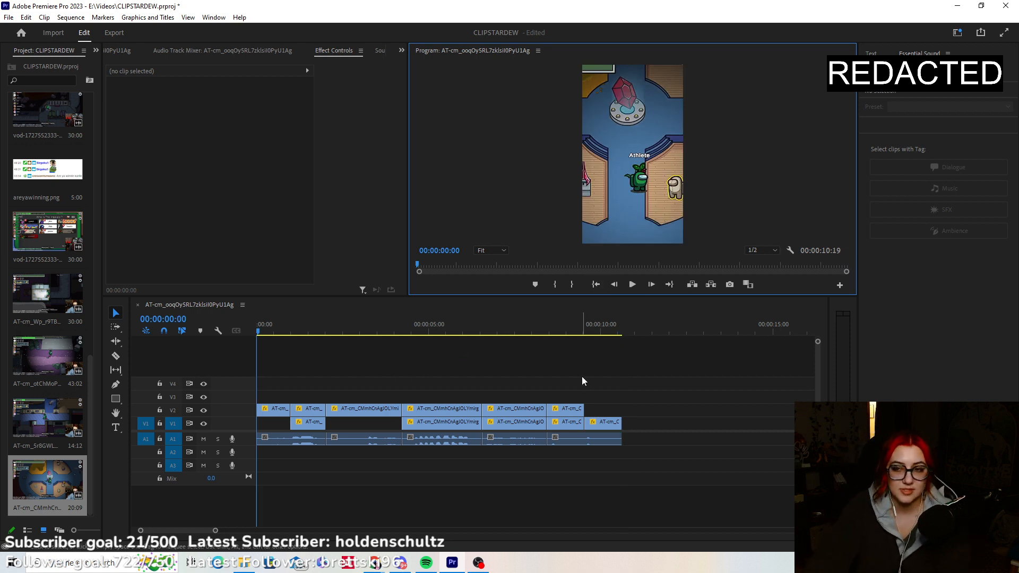
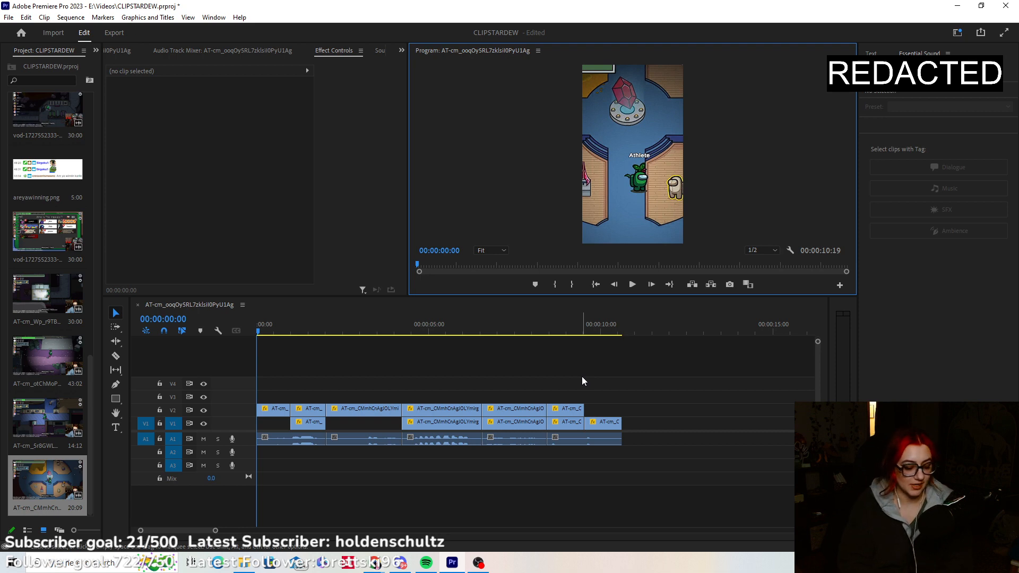
left_click(631, 285)
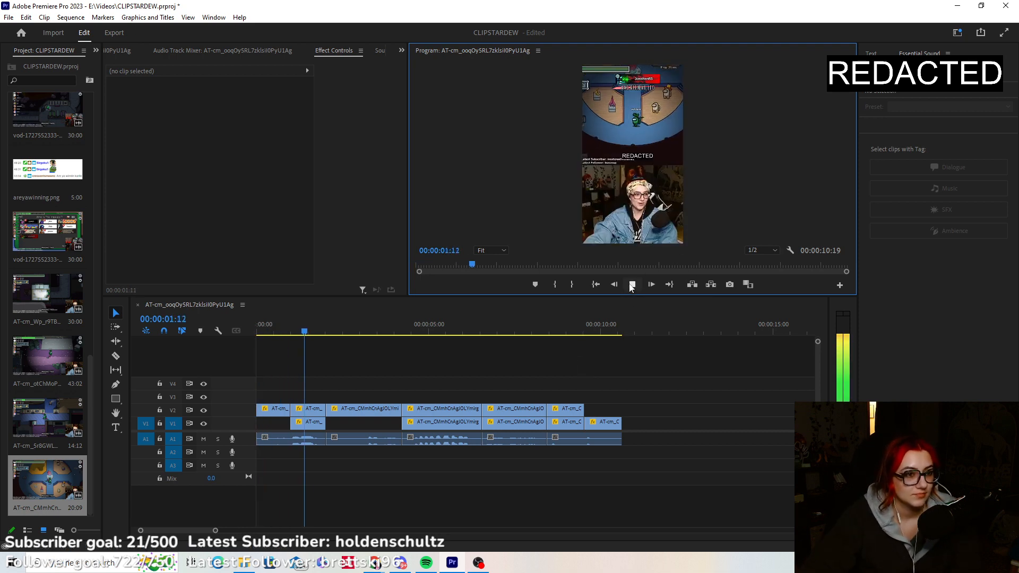
Add the text "OH NO" over the lower gameplay area at 00:00:01:00.
left_click_drag(318, 332, 291, 333)
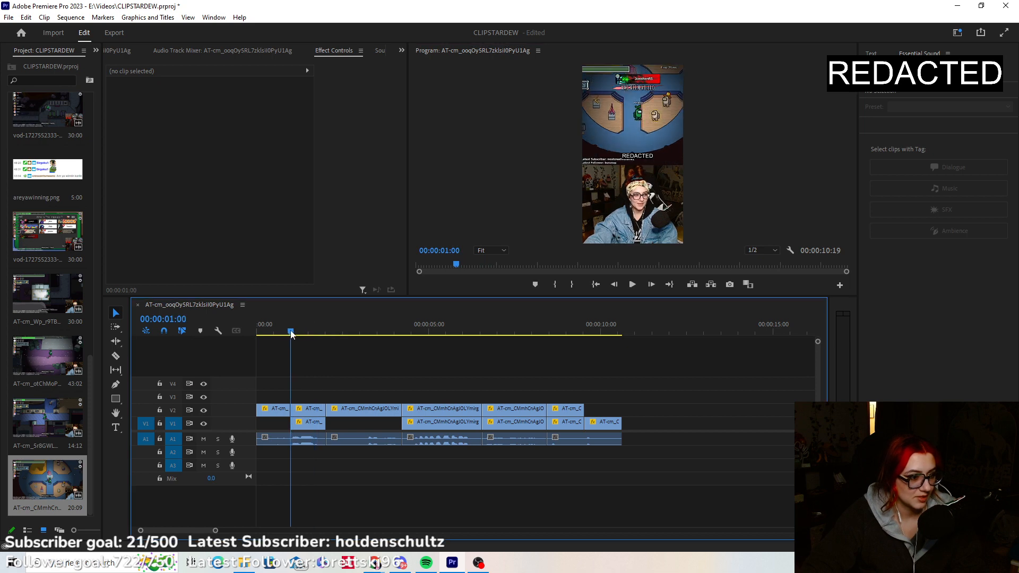
left_click(116, 427)
left_click(604, 158)
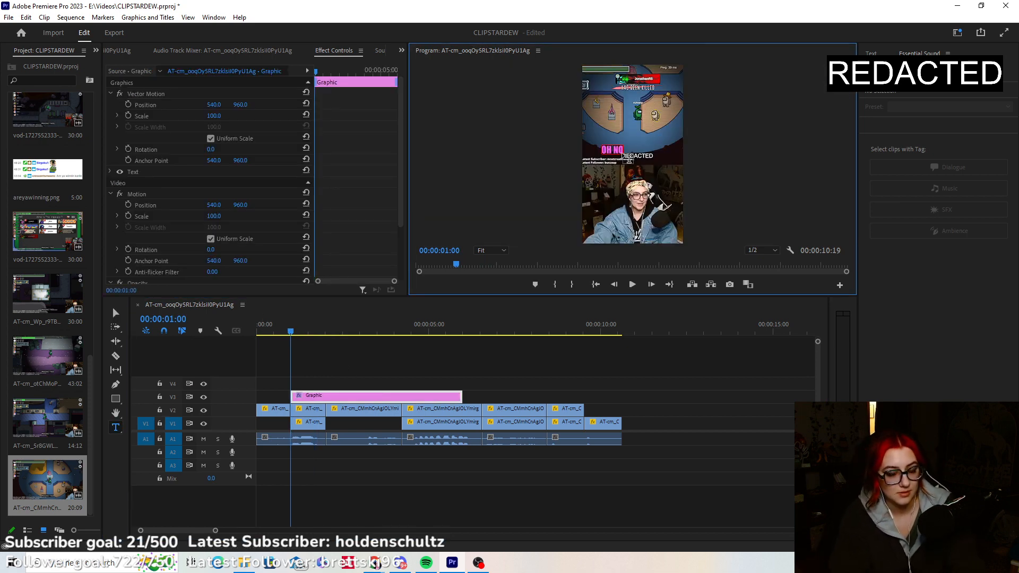
Change the fill of the "OH NO" text to solid white, FFFFFF.
left_click(110, 172)
scroll(118, 242, "down", 3)
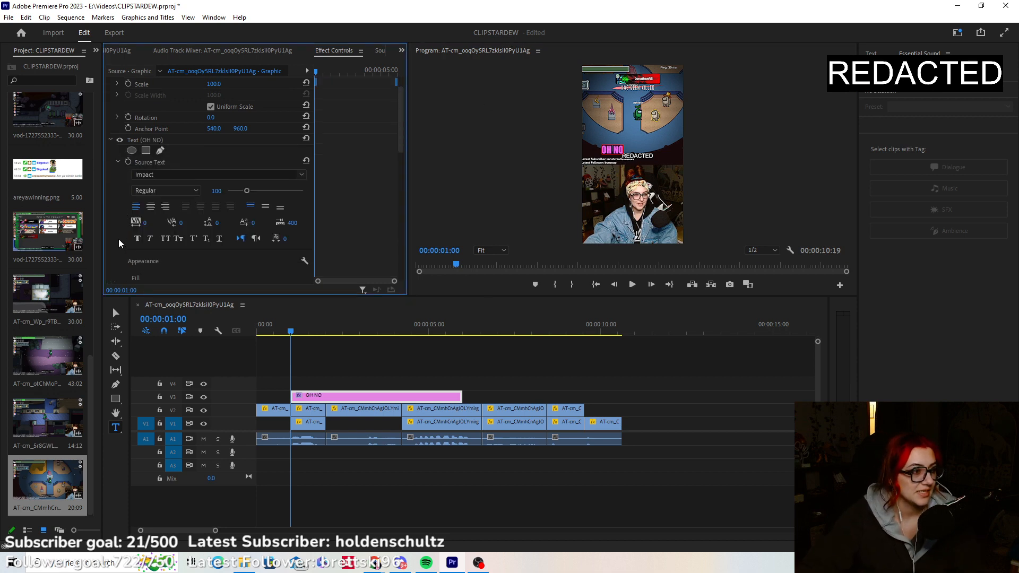
scroll(119, 243, "down", 2)
left_click(160, 188)
left_click_drag(456, 311, 381, 353)
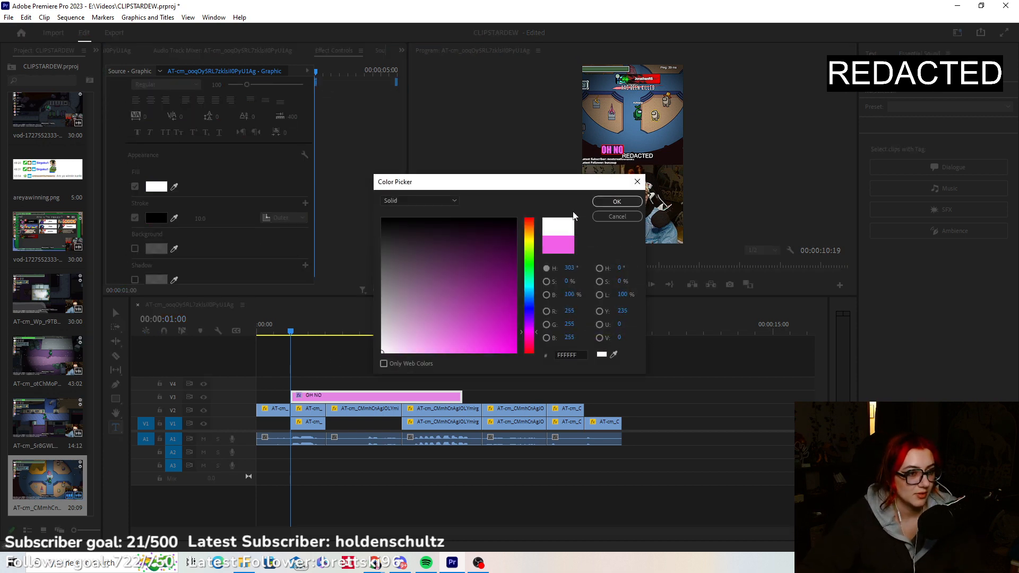
left_click(617, 203)
double_click(615, 149)
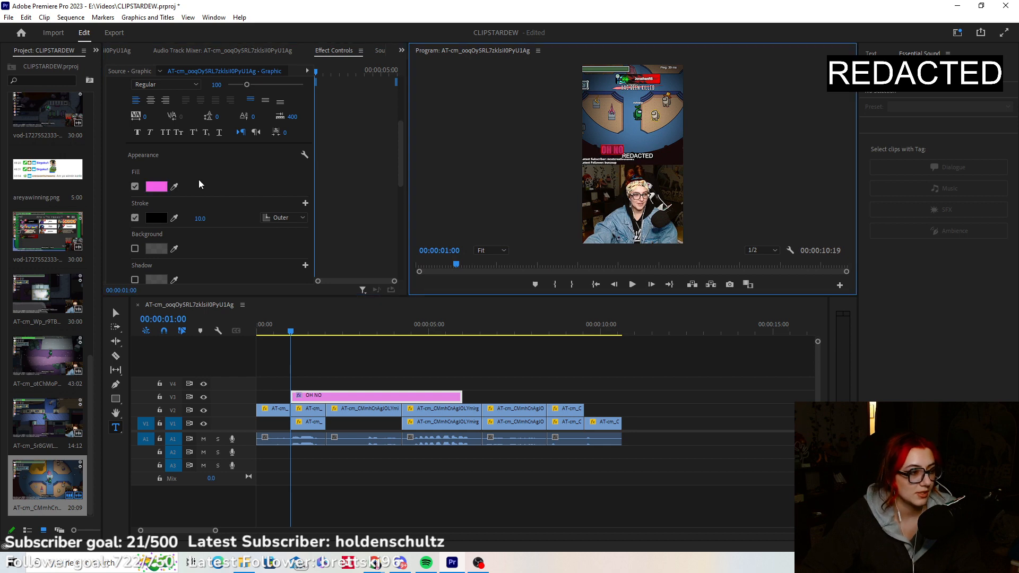
left_click(157, 187)
left_click_drag(413, 298, 381, 353)
left_click(617, 202)
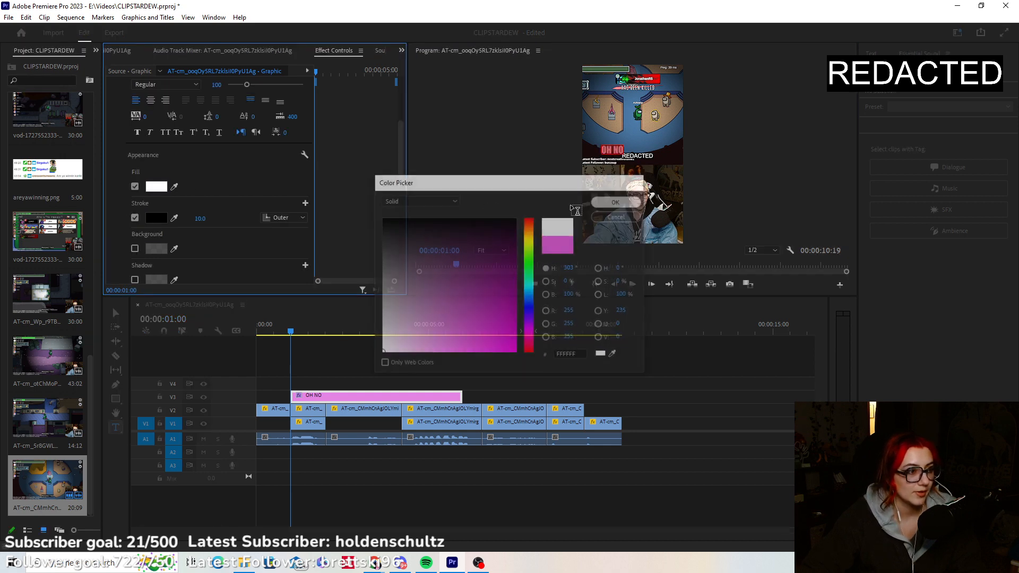
Center the "OH NO" text along the gameplay's lower edge and shorten its V3 clip to under one second.
left_click(619, 152)
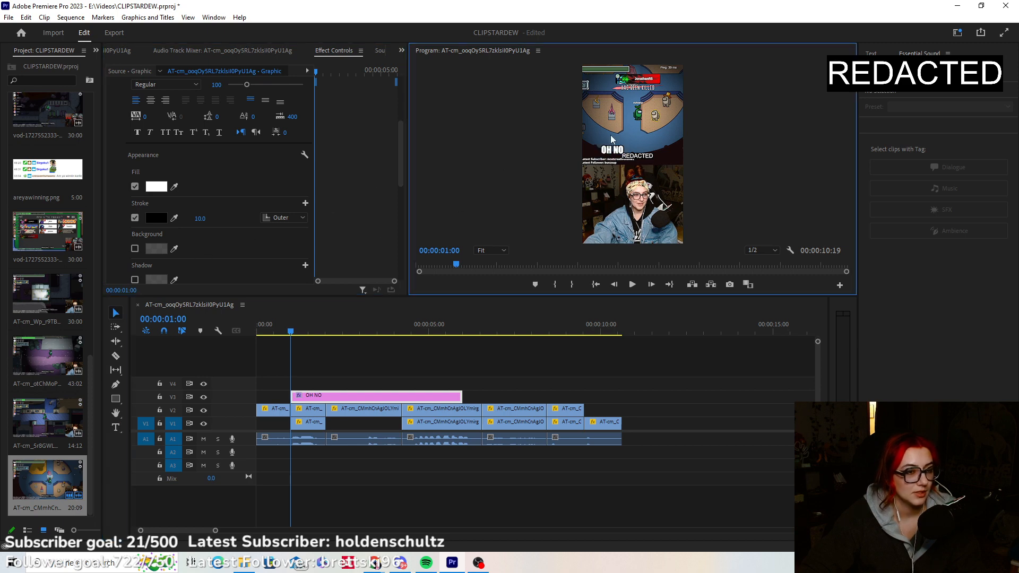
left_click_drag(624, 154, 641, 155)
left_click_drag(462, 396, 317, 441)
Play the sequence from its start to about four seconds, and add the text "GET REKT" at 00:00:03:04.
left_click(595, 285)
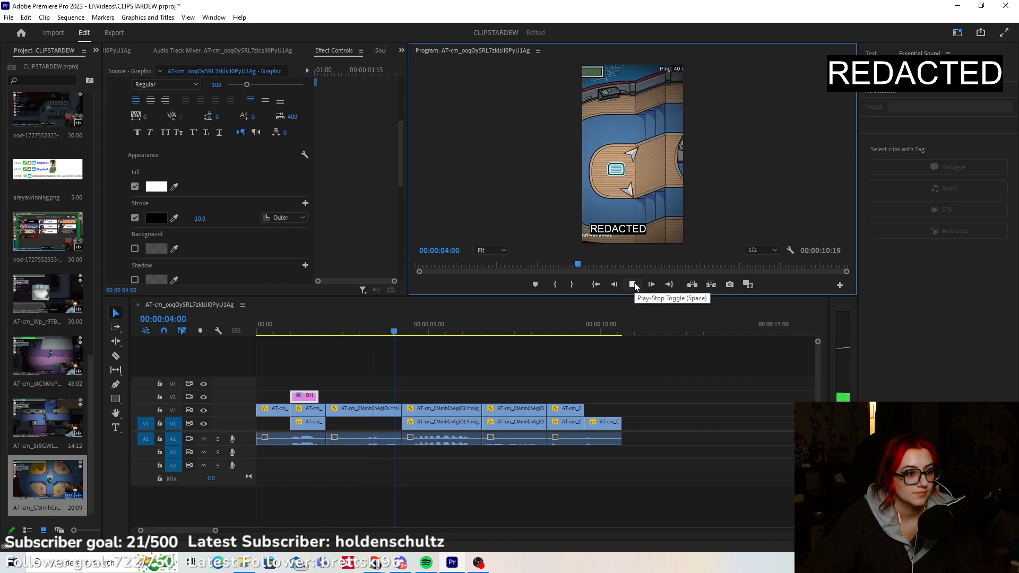
left_click(632, 285)
left_click(364, 330)
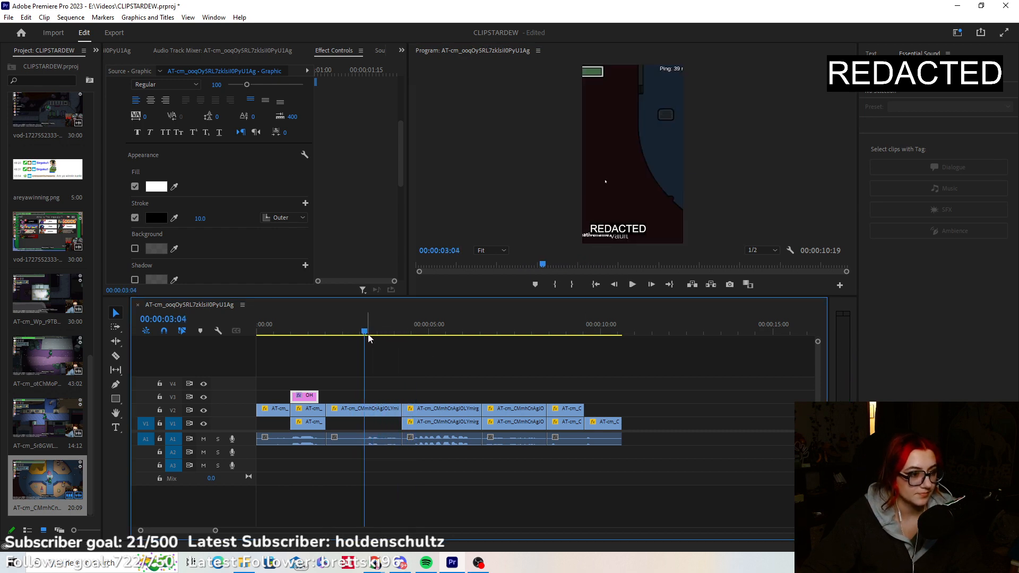
left_click(115, 428)
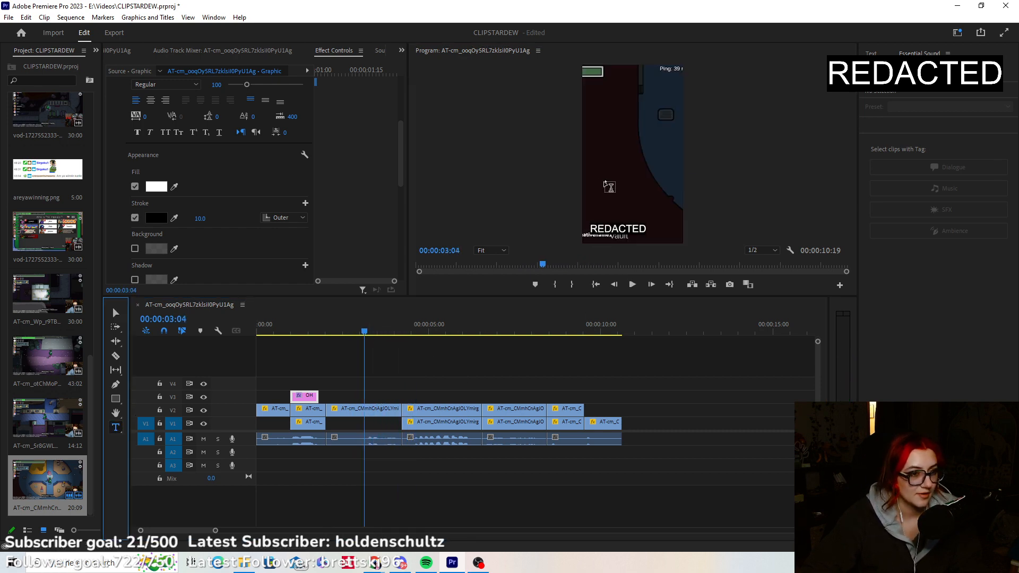
left_click(601, 165)
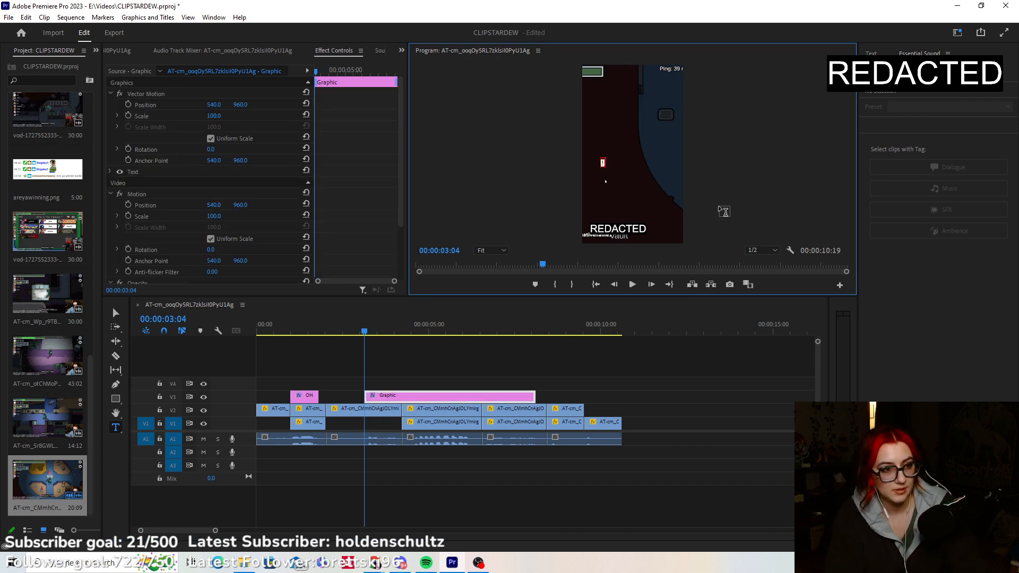
type("GET REKT")
key("Escape")
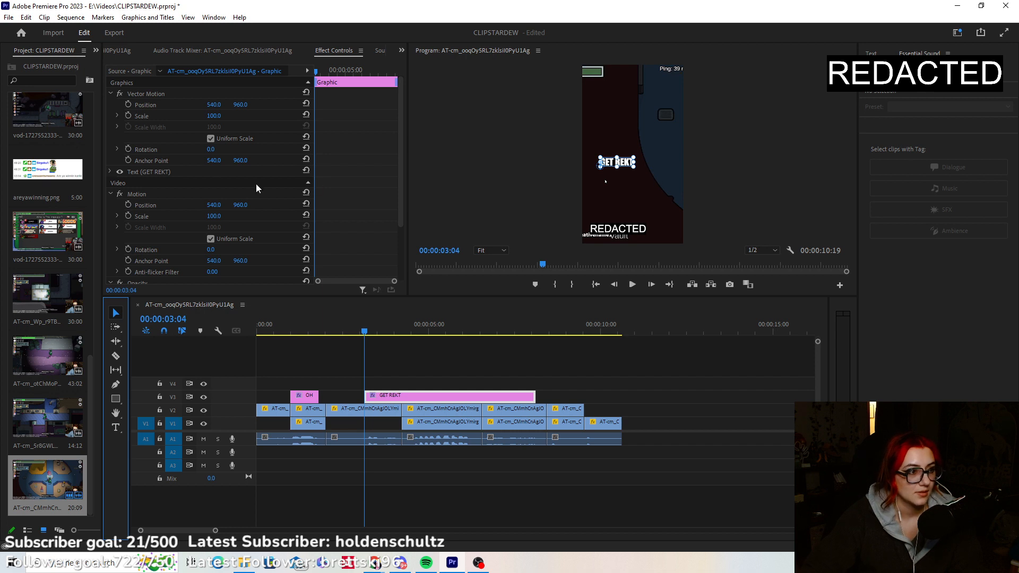
Set the font size of the "GET REKT" text to 175.
left_click(109, 173)
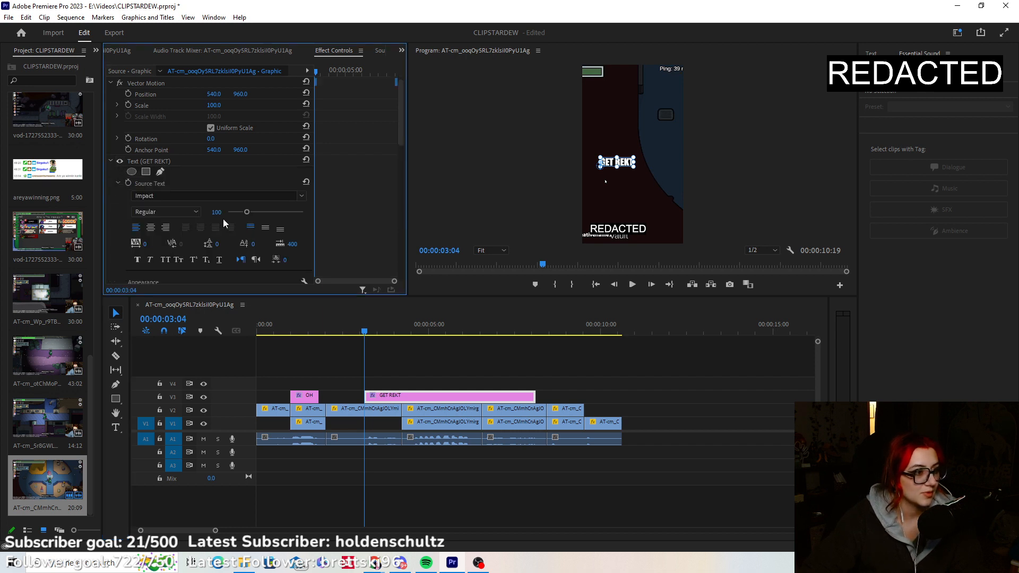
left_click(213, 208)
type("120")
key("Return")
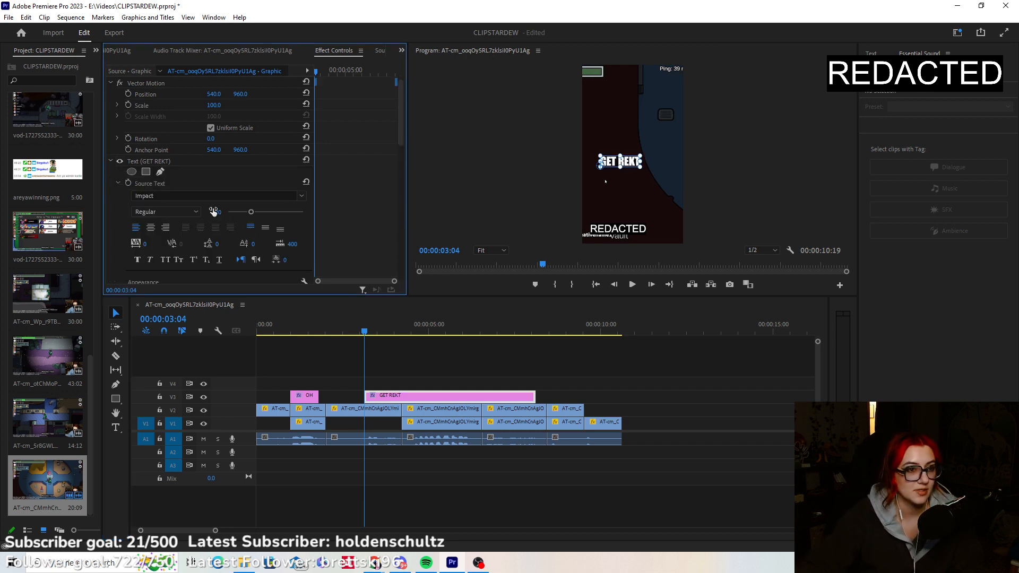
left_click(213, 208)
type("150")
key("Return")
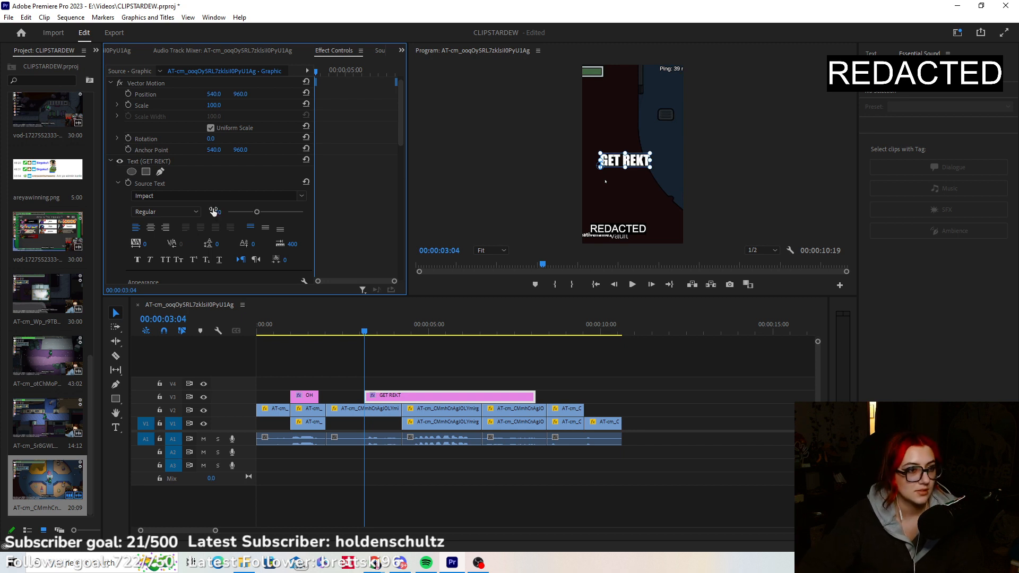
left_click(213, 208)
type("175")
key("Return")
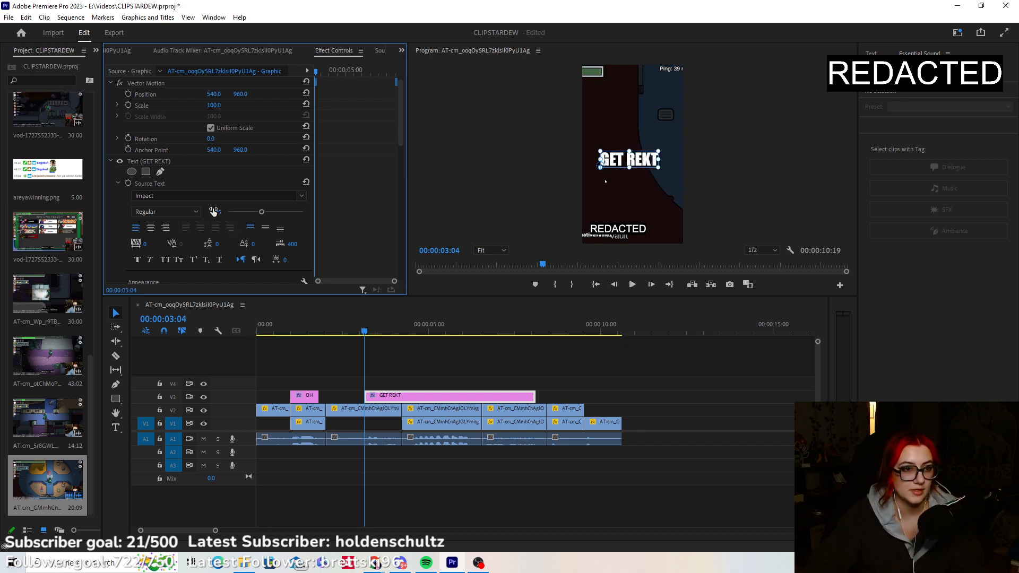
Move the "GET REKT" text to the frame's upper part and trim its V3 clip to end near 00:00:03:21.
left_click_drag(643, 164, 646, 118)
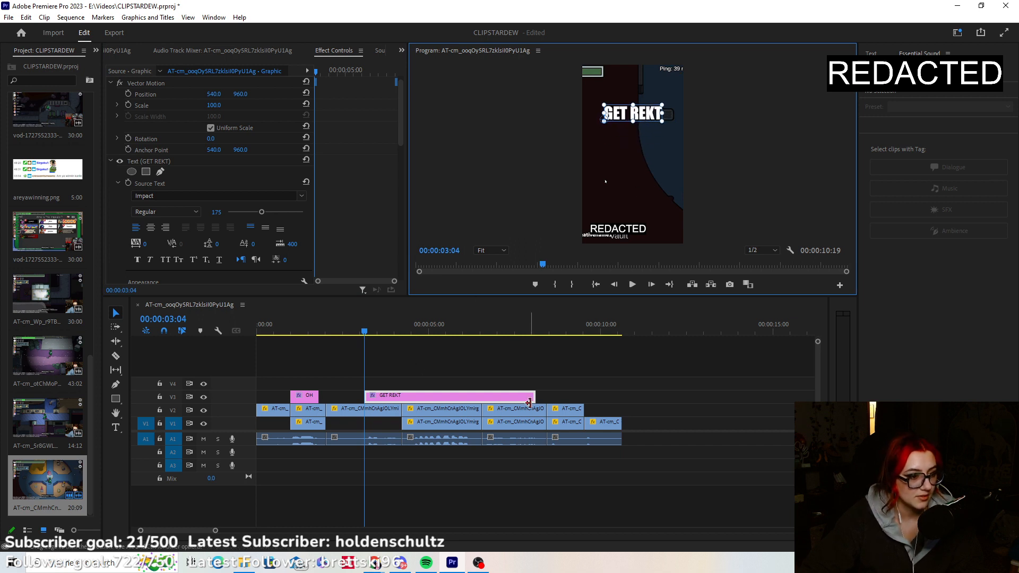
left_click_drag(534, 396, 384, 395)
left_click_drag(382, 442, 383, 419)
Keyframe the "GET REKT" Vector Motion horizontal position from -500 at 00:00:03:04 to 540 at 00:00:03:07.
left_click(214, 94)
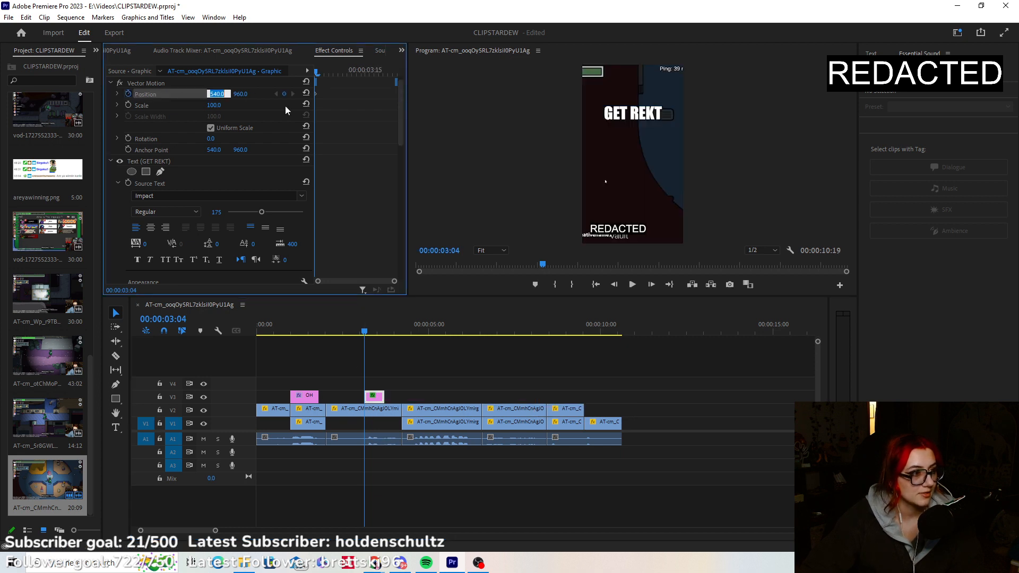
type("-500")
key("Return")
left_click(651, 285)
left_click(650, 285)
left_click(651, 285)
left_click(217, 94)
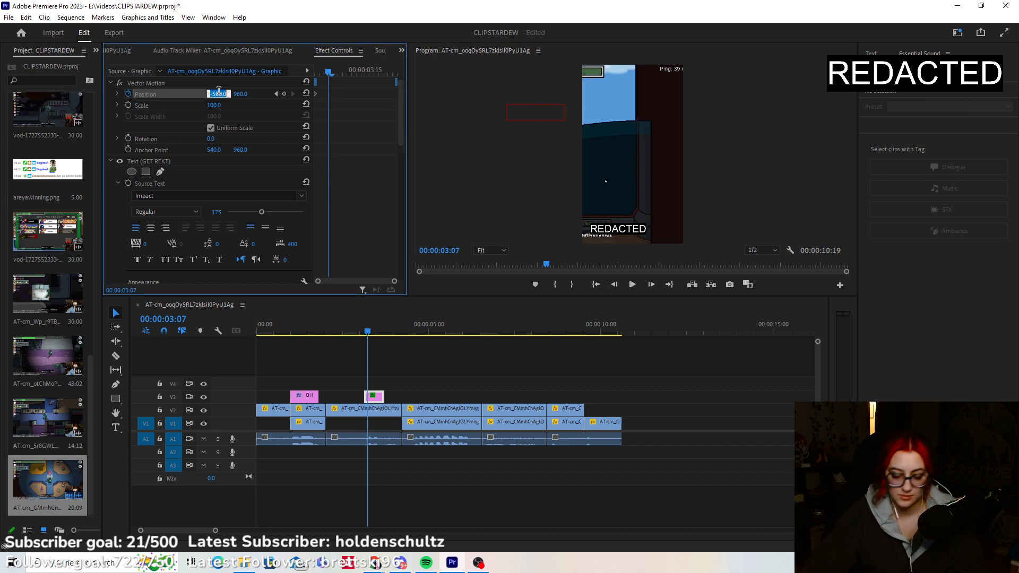
key("Return")
Keyframe the "GET REKT" exit, holding horizontal position 540 at 00:00:03:18 and reaching 2000 at 00:00:03:21.
left_click(380, 333)
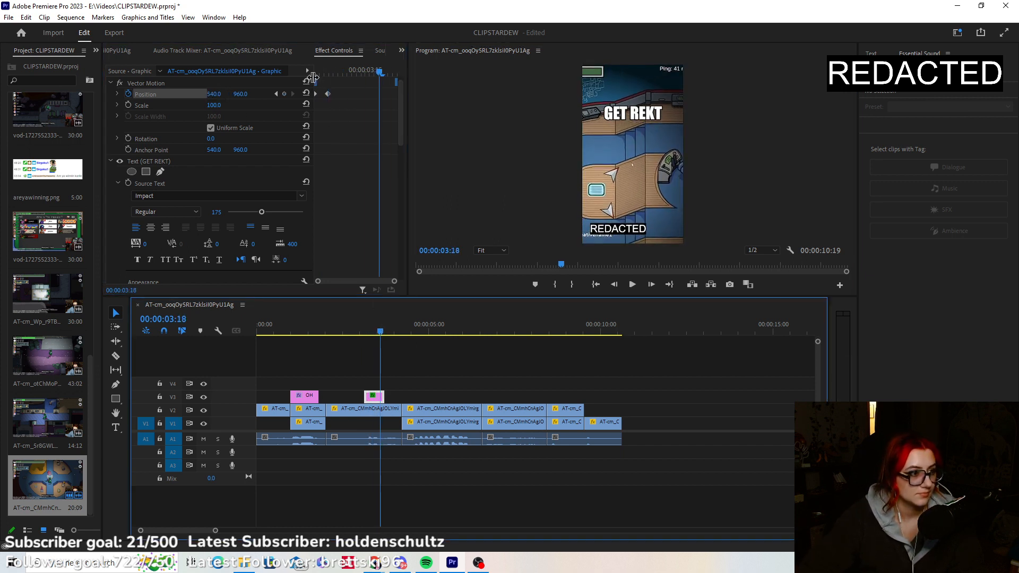
left_click(285, 94)
left_click(652, 284)
left_click(652, 284)
left_click(652, 284)
left_click(214, 94)
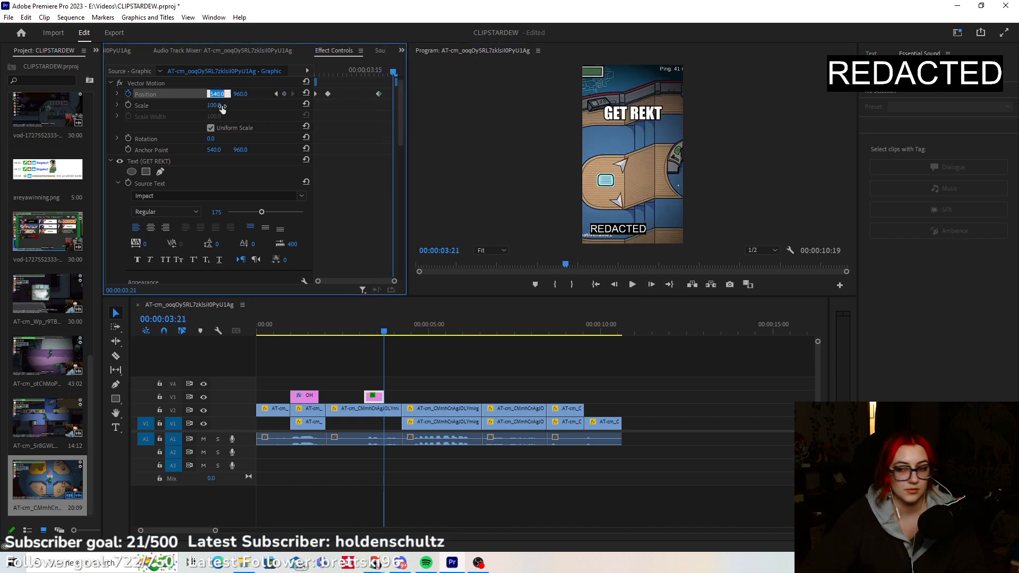
type("1500")
key("Return")
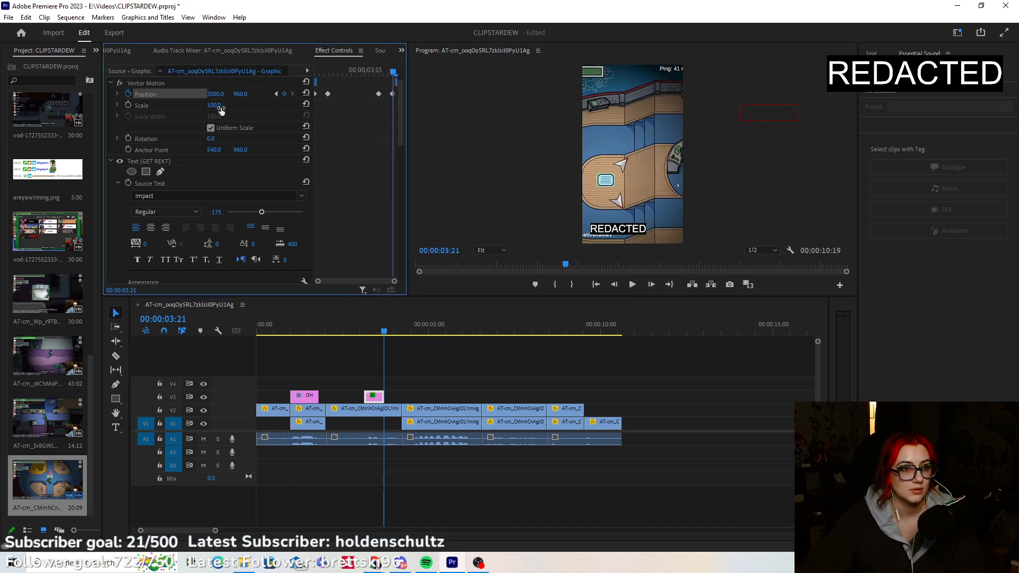
Play the remaining sequence and add the text "Fight me, Vex" over the gameplay at 00:00:08:16.
left_click(422, 380)
left_click(632, 284)
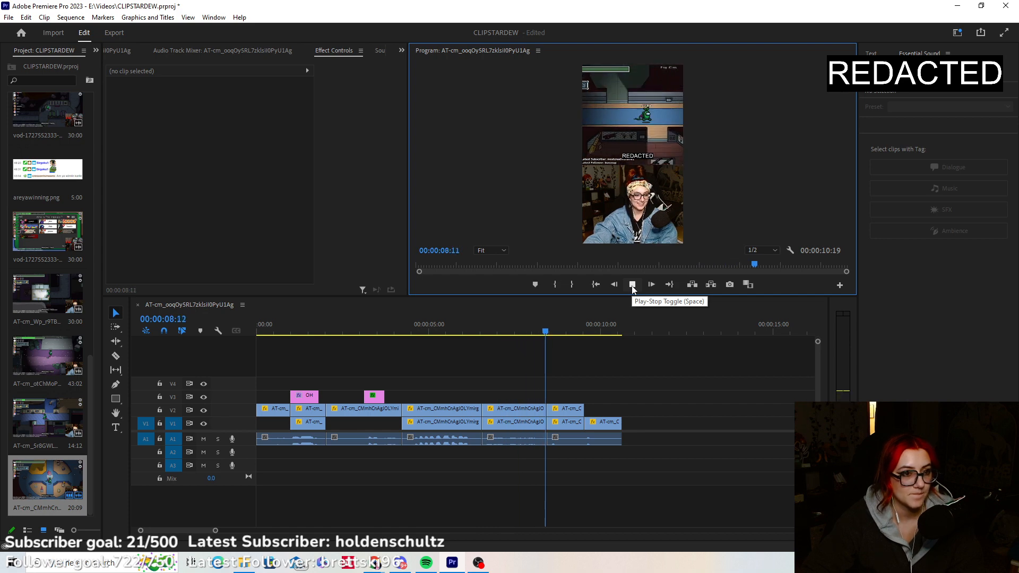
left_click(632, 284)
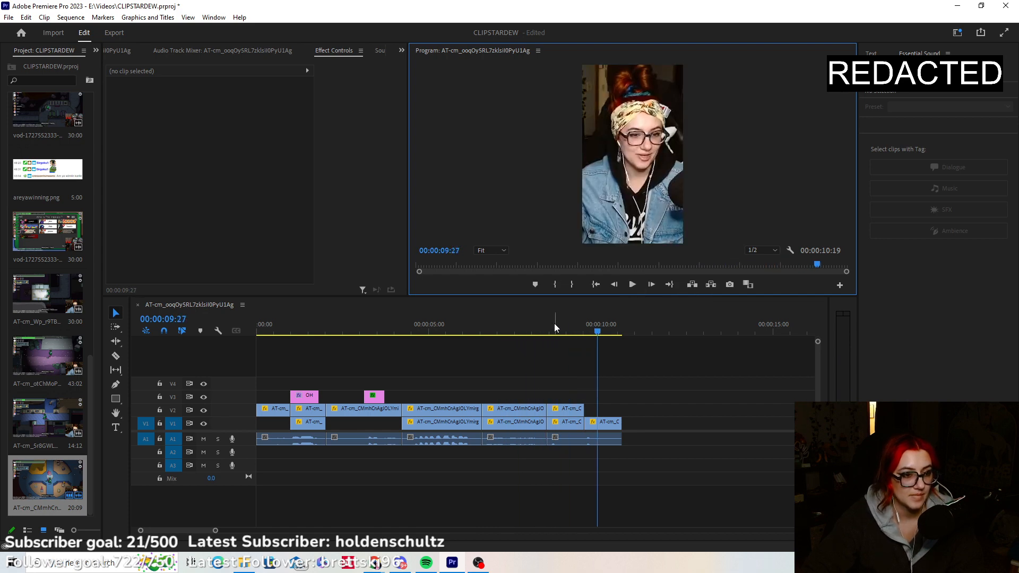
left_click(554, 329)
left_click_drag(554, 332, 549, 332)
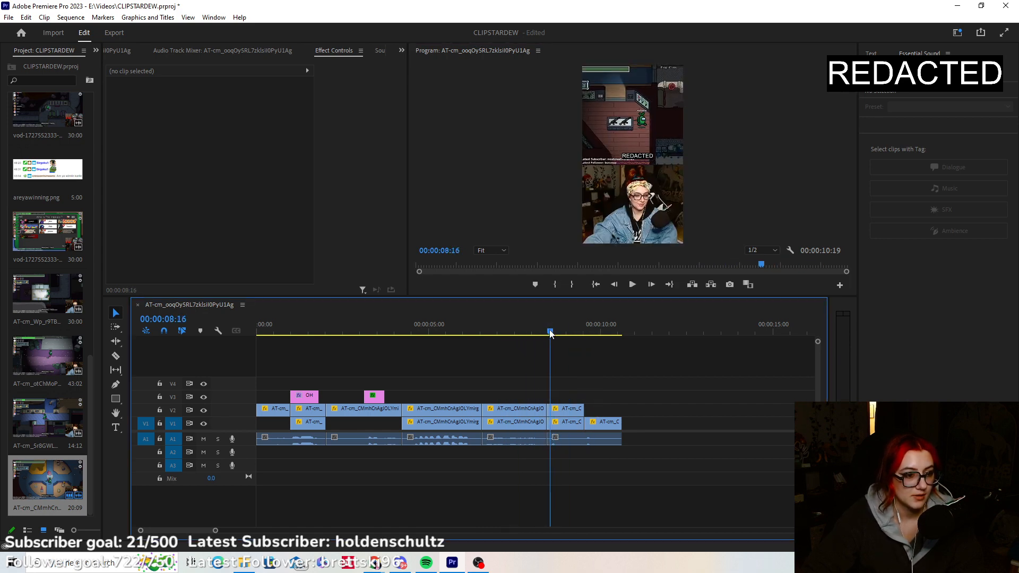
left_click(115, 428)
left_click(602, 143)
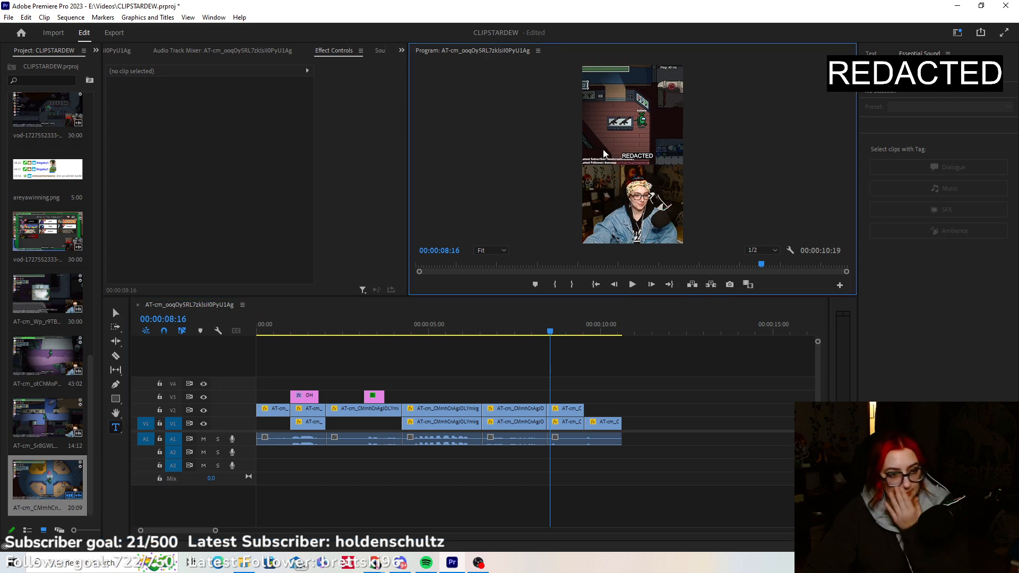
type("NGHH")
key("BackSpace")
key("BackSpace")
key("BackSpace")
key("BackSpace")
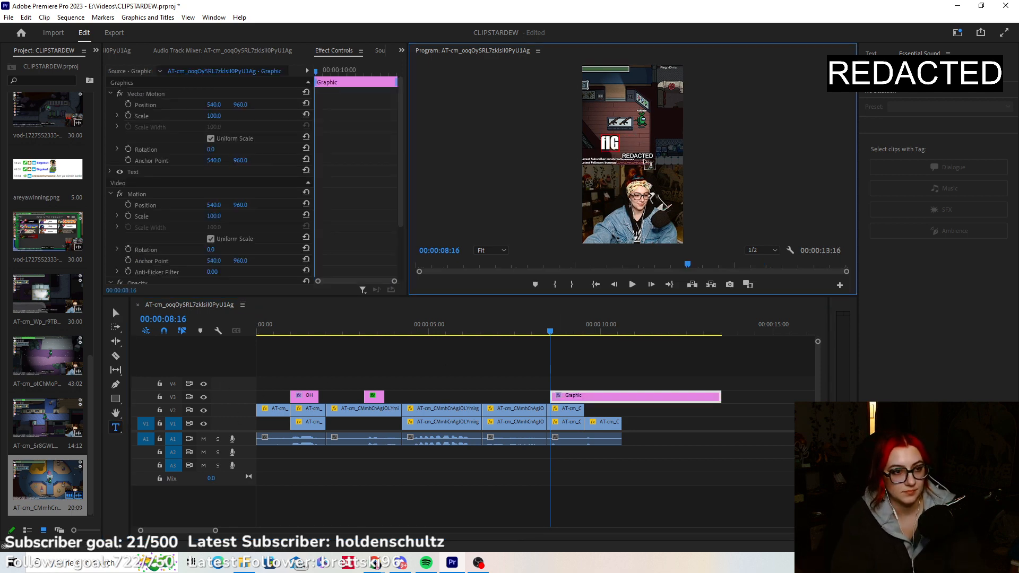
type("Fight me")
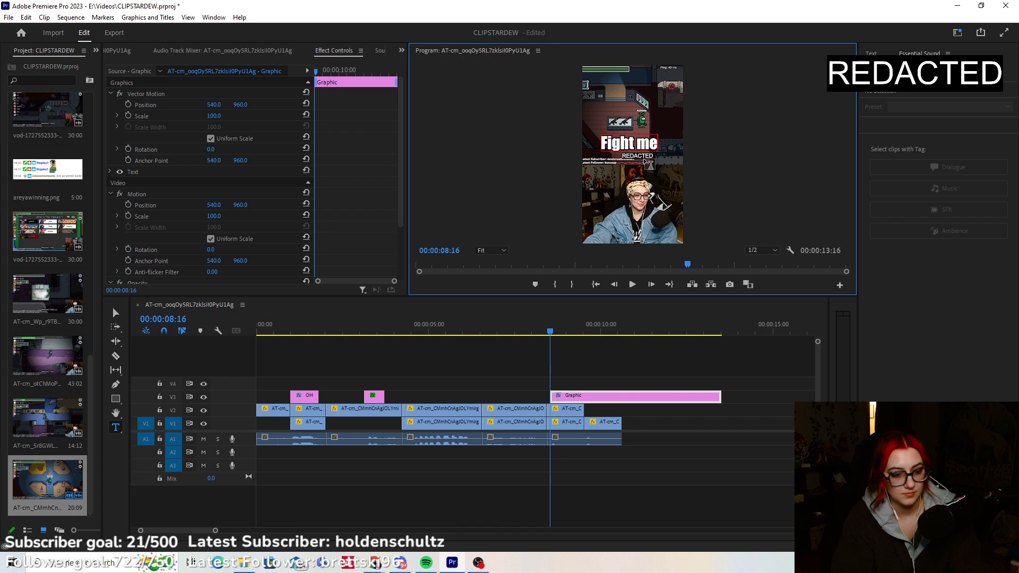
type(", Vex")
Set the font size of the "Fight me, Vex" text to 150 and shift it left to fit the frame.
left_click(111, 172)
left_click(216, 222)
type("150")
key("Return")
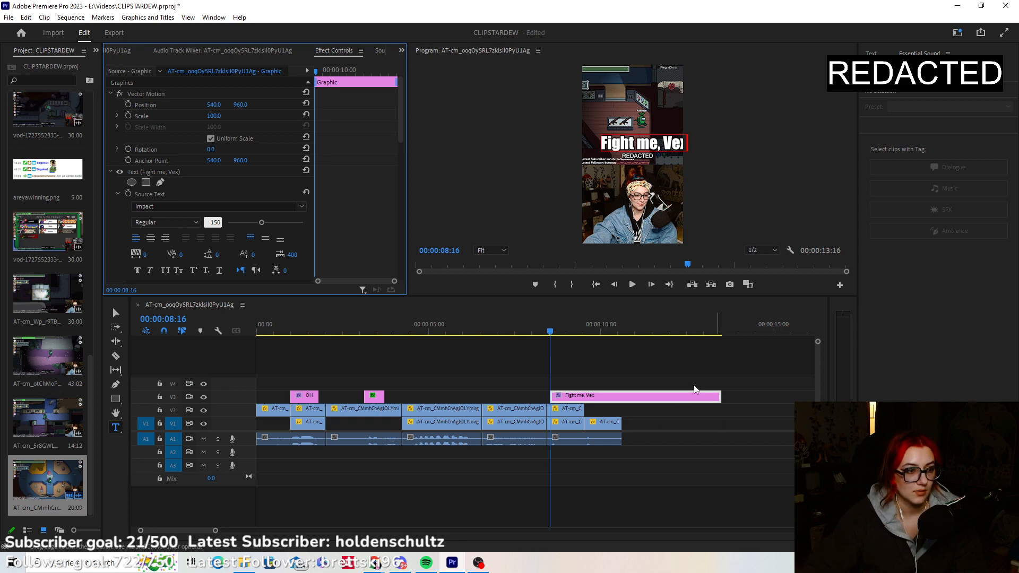
left_click(116, 313)
left_click_drag(680, 147, 671, 149)
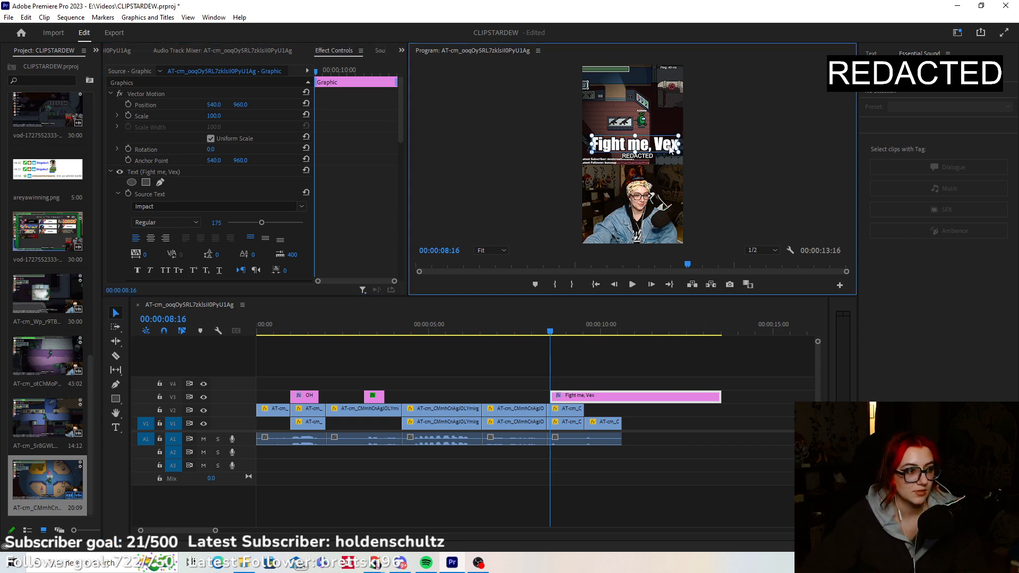
left_click(212, 222)
type("150")
key("Return")
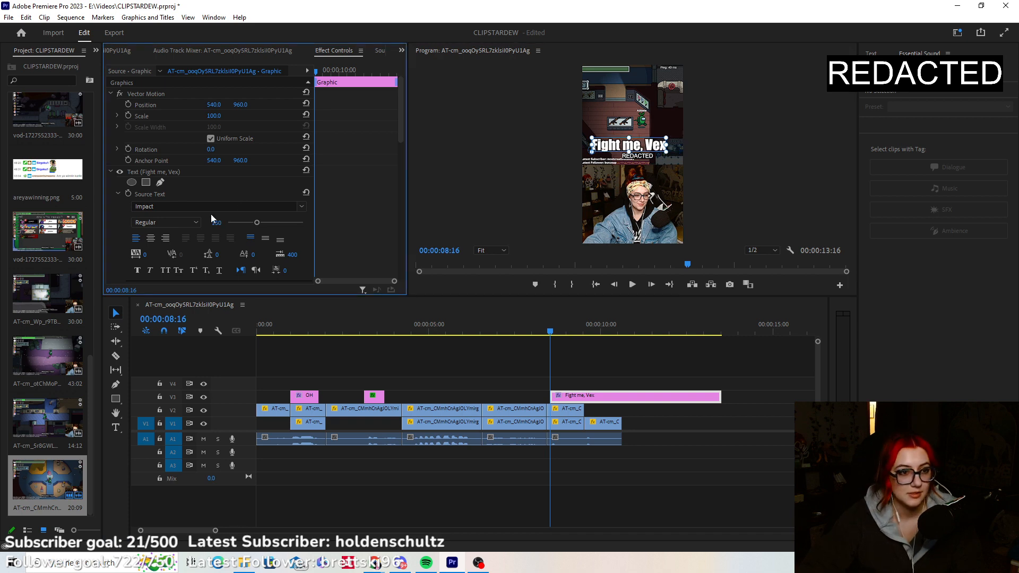
Center the "Fight me, Vex" text along the gameplay's lower edge and trim its clip to end just before the webcam close-up.
left_click_drag(660, 146, 664, 154)
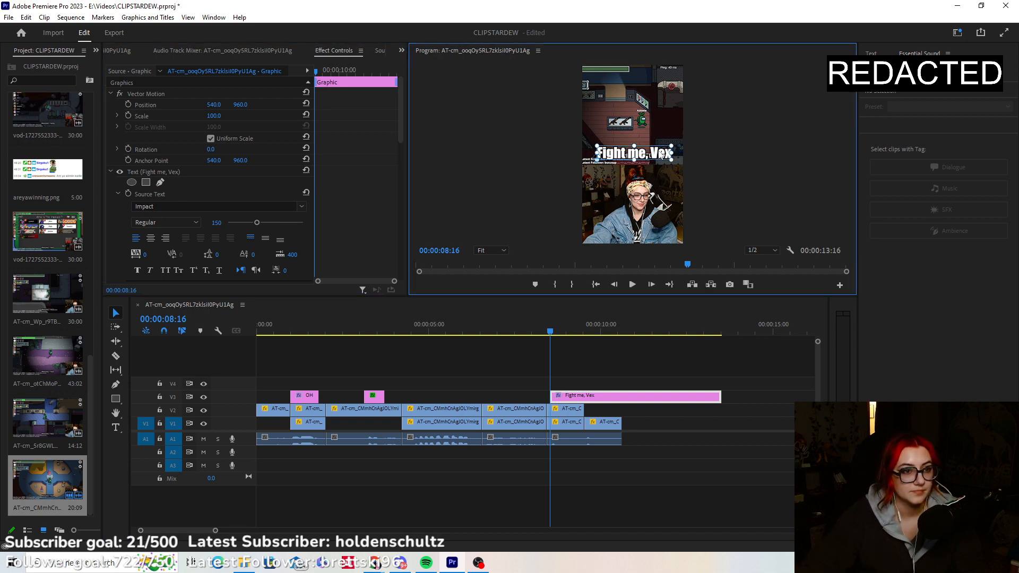
left_click_drag(719, 397, 576, 407)
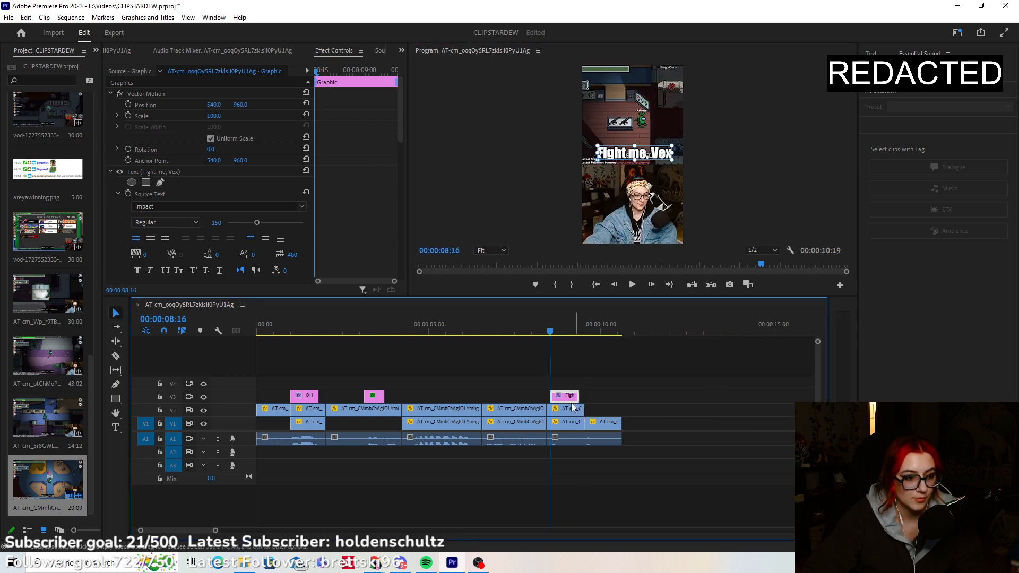
Keyframe the "Fight me, Vex" Vector Motion horizontal position from -500 at 00:00:08:16 to 540 at 00:00:08:19.
left_click(128, 104)
left_click(218, 104)
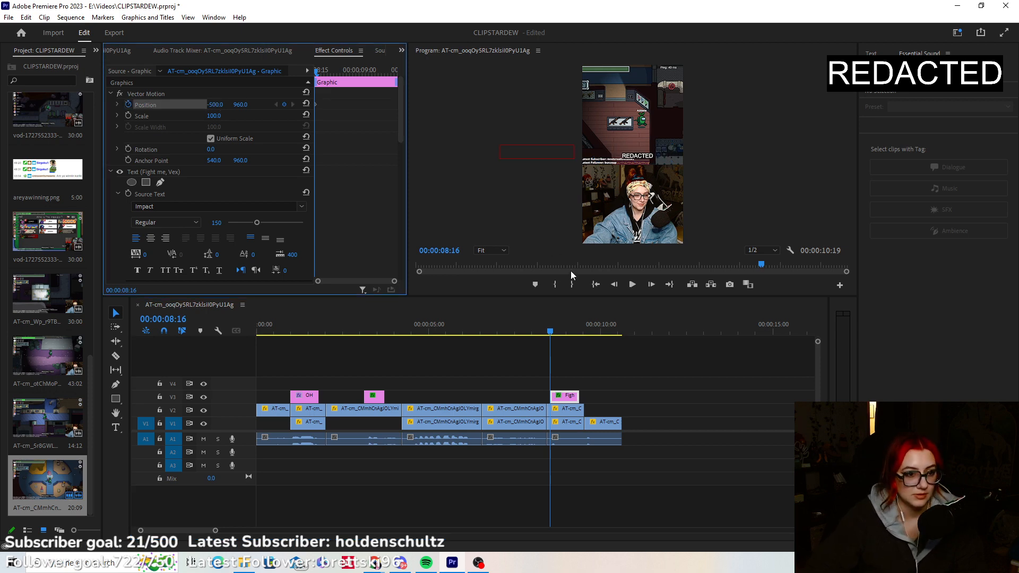
left_click(651, 284)
left_click(651, 284)
left_click(651, 285)
left_click(217, 104)
type("540")
key("Return")
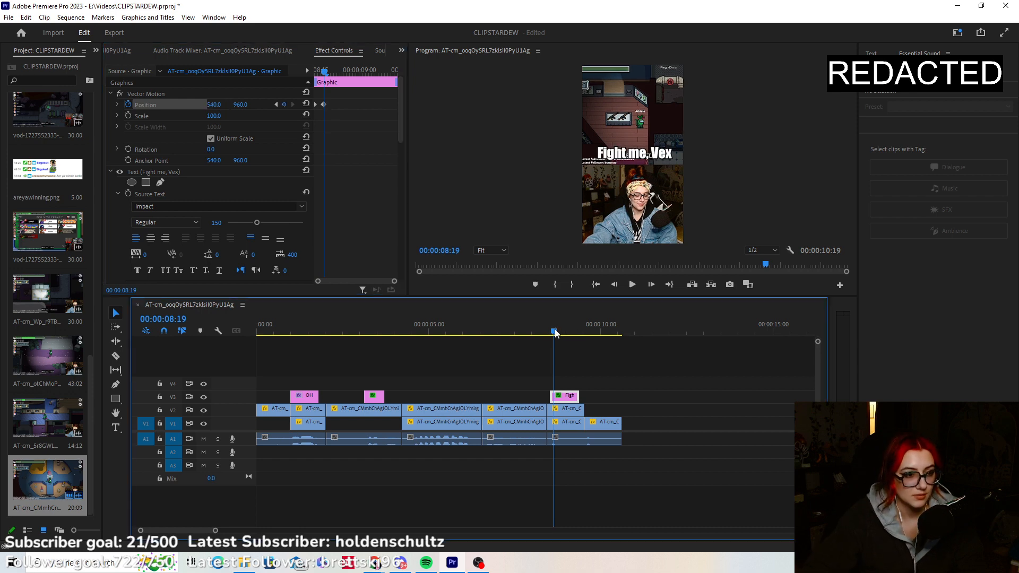
Keyframe the "Fight me, Vex" horizontal position to hold at 540 at 00:00:09:07 and reach 2000 at 00:00:09:11.
left_click_drag(555, 333, 573, 333)
left_click(284, 104)
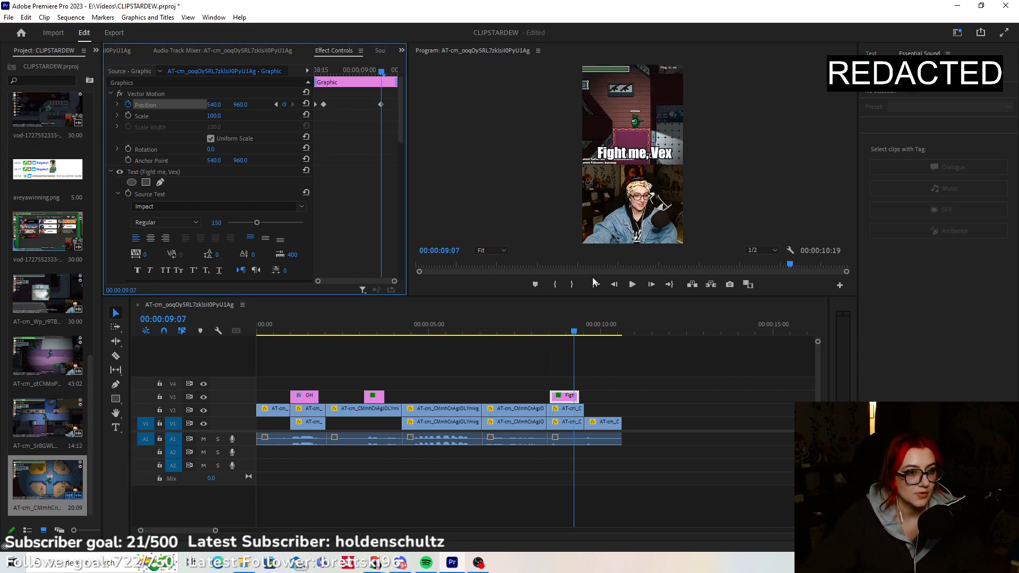
left_click(651, 285)
left_click(651, 285)
left_click(651, 285)
left_click(651, 284)
left_click(217, 104)
type("2000")
key("Return")
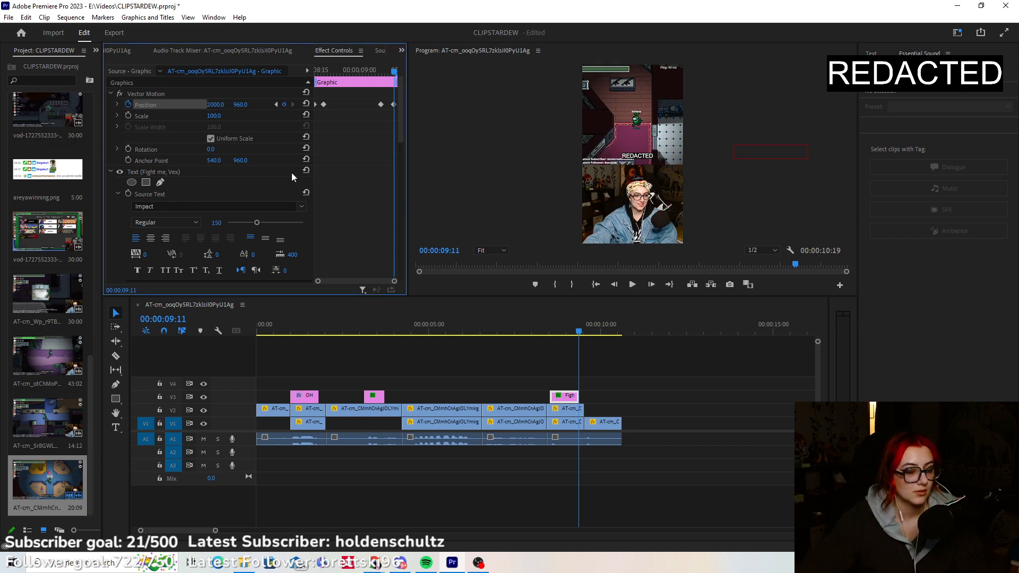
Play the sequence from just before the "Fight me, Vex" caption to check its animation.
left_click(537, 374)
left_click(529, 326)
left_click(632, 284)
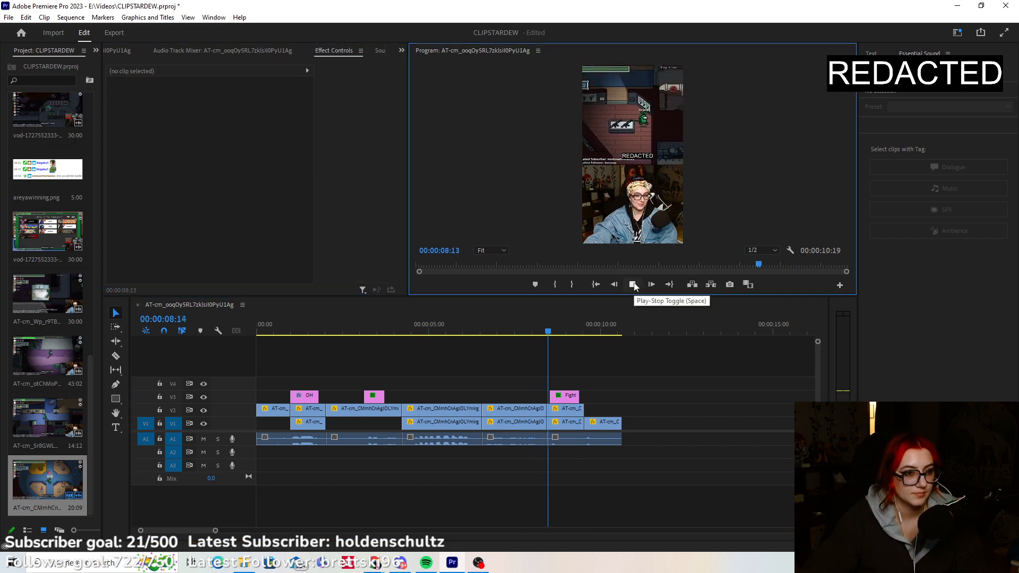
Add the text "I win." over the webcam close-up at 00:00:09:16.
left_click(594, 332)
left_click_drag(595, 333, 587, 333)
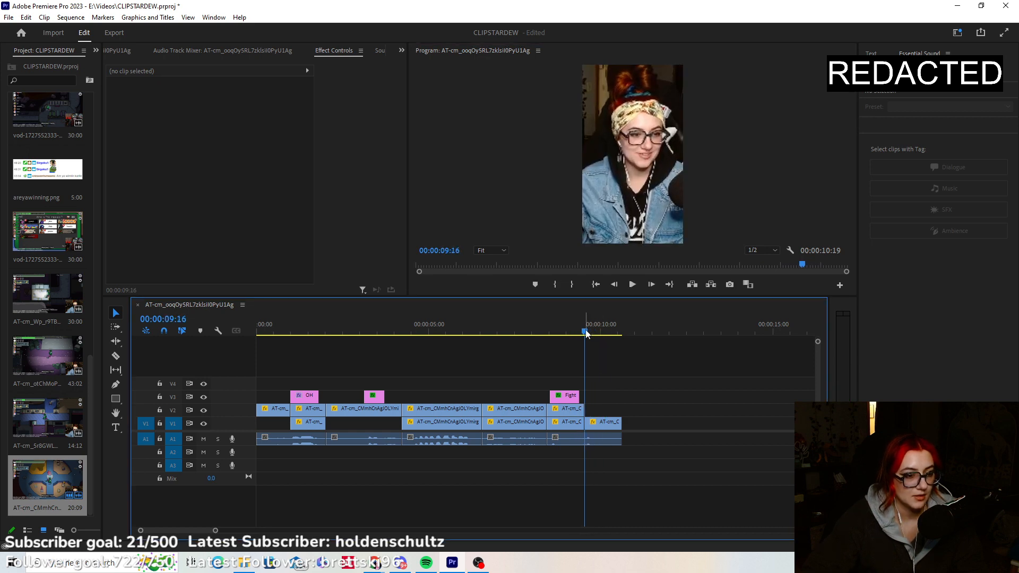
left_click(116, 428)
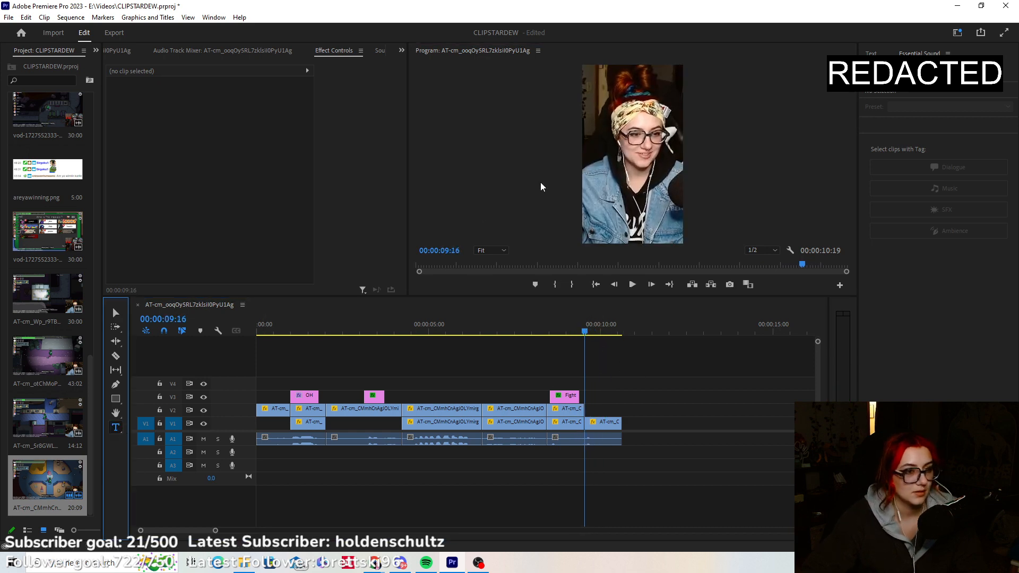
left_click(611, 185)
type("win.")
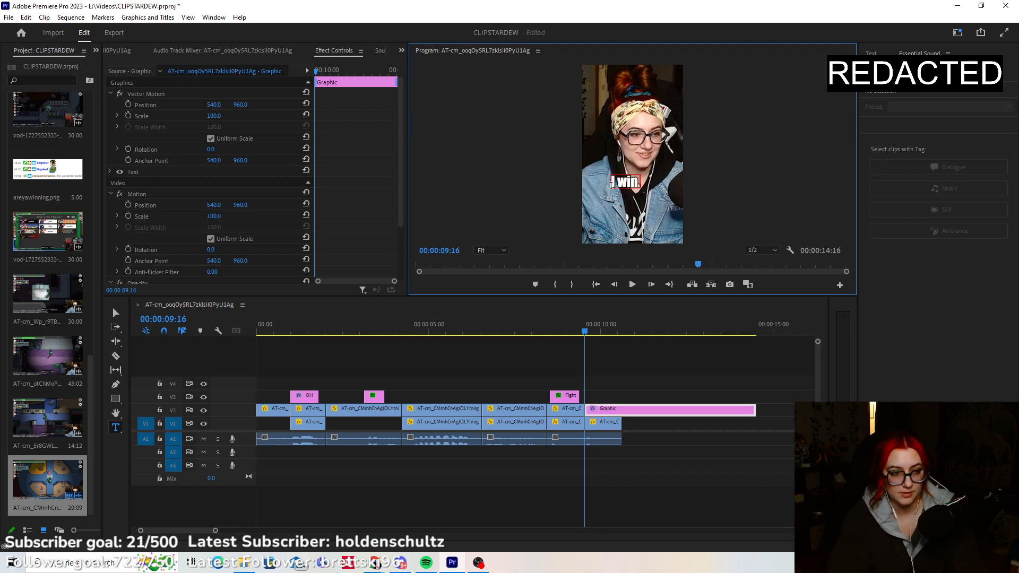
Center the "I win." text horizontally below the face and trim its clip to end shortly before the close-up ends.
left_click(116, 313)
left_click_drag(634, 184, 642, 188)
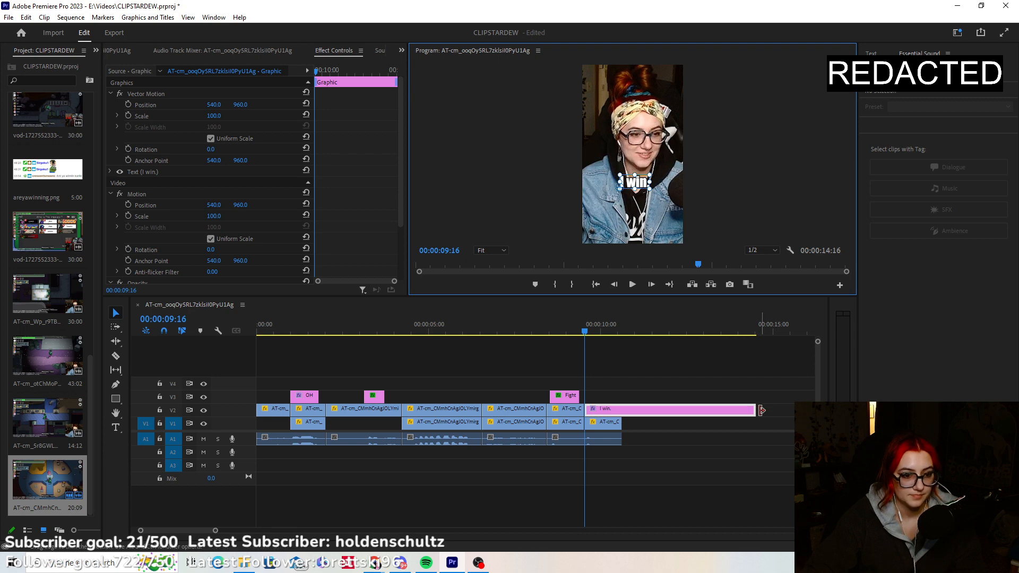
left_click_drag(753, 410, 612, 413)
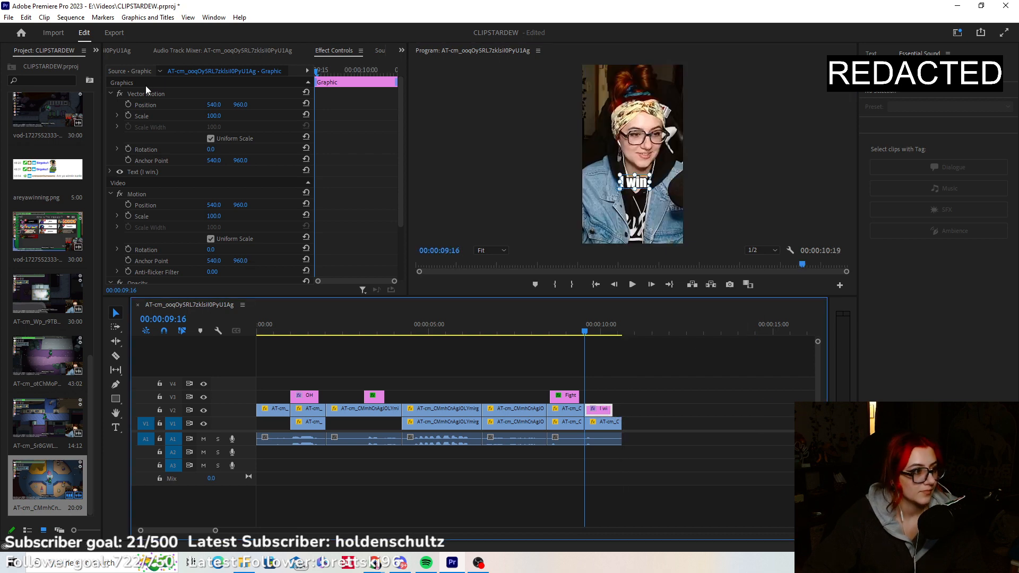
Keyframe the "I win." Vector Motion horizontal position from -500 at 00:00:09:16 to 540 three frames on.
left_click(127, 106)
left_click(218, 104)
type("-500")
key("Return")
left_click(651, 284)
left_click(651, 284)
left_click(651, 284)
left_click(219, 104)
type("540")
key("Return")
Add a hold keyframe near the end of the "I win." clip and an exit position keyframe at 00:00:10:10.
left_click_drag(588, 333, 607, 333)
left_click(651, 284)
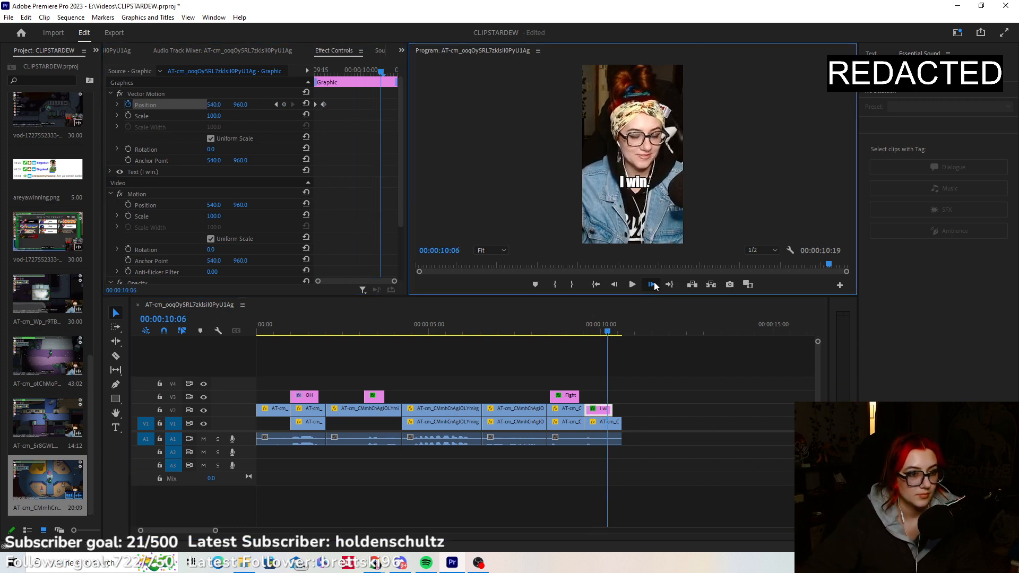
left_click(284, 103)
left_click(651, 286)
left_click(652, 285)
left_click(651, 285)
left_click(217, 104)
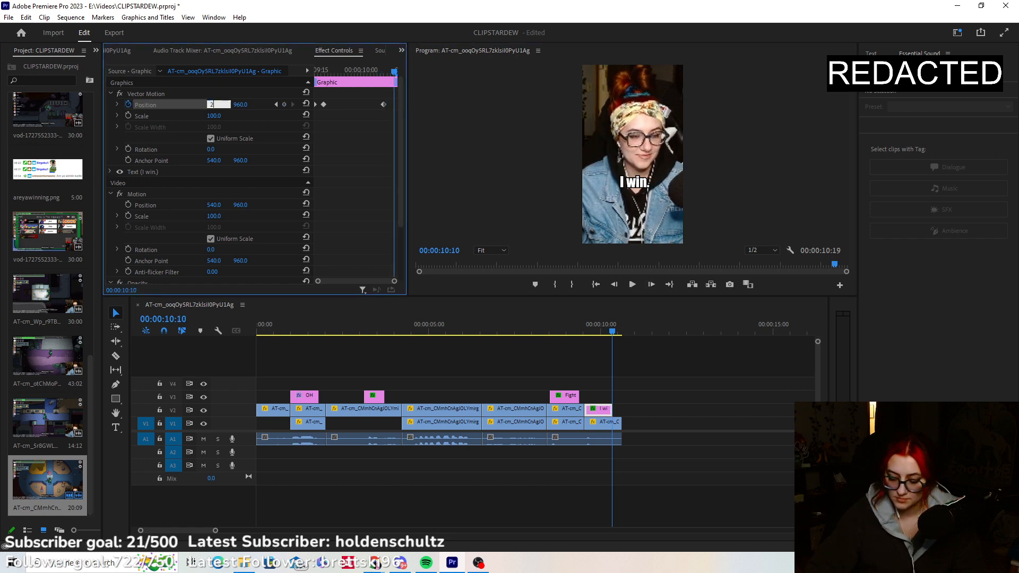
key("Return")
Play the sequence from its start to find where another caption is needed.
left_click(595, 285)
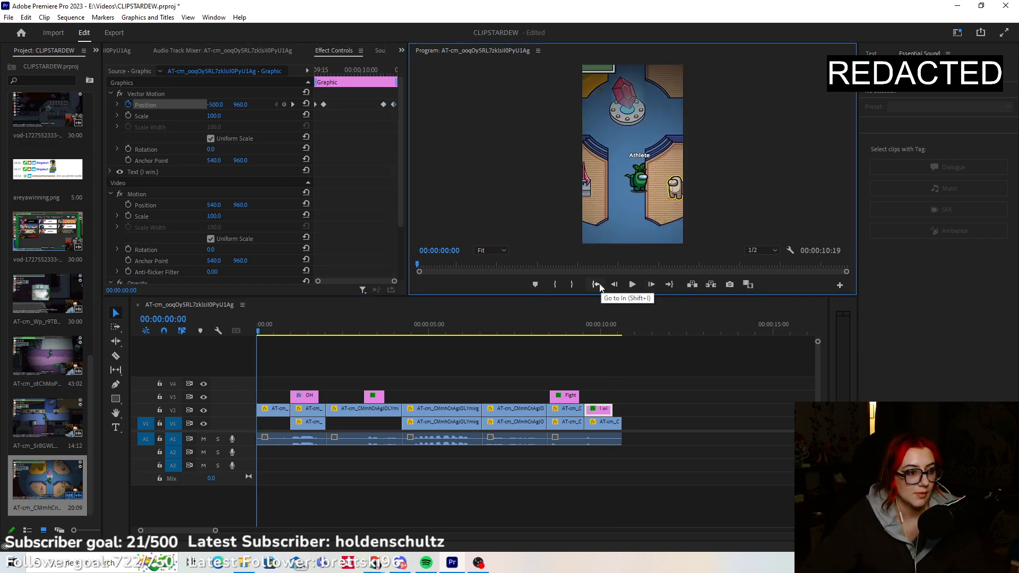
left_click(632, 285)
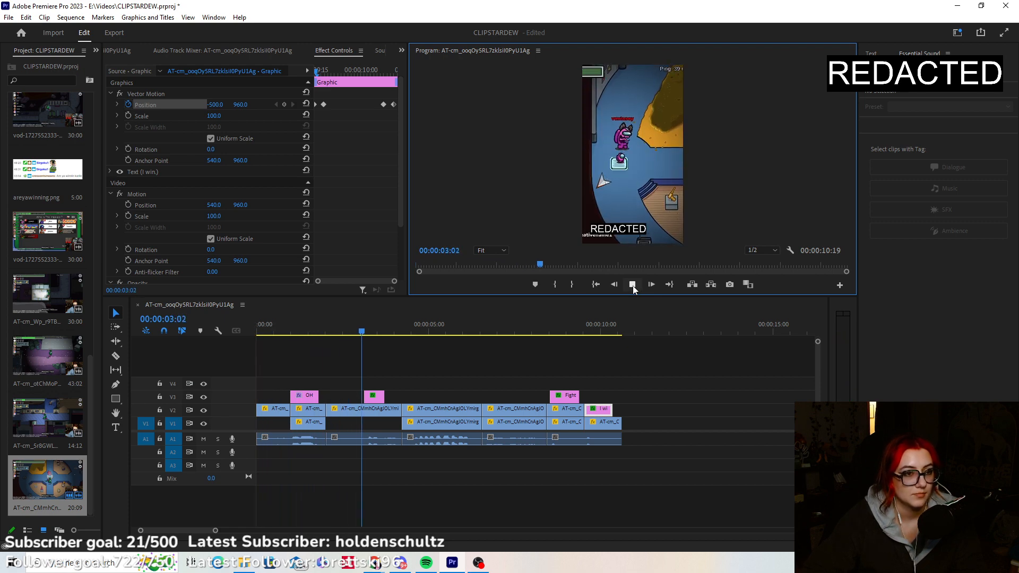
left_click(632, 285)
Add the text "BRUH" over the gameplay at 00:00:03:21.
left_click_drag(419, 330, 384, 332)
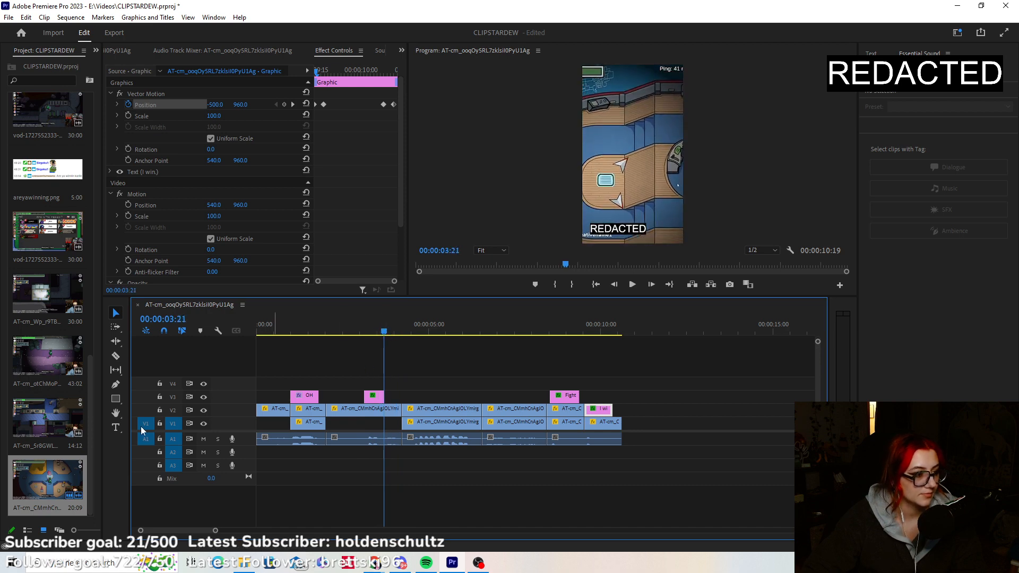
left_click(115, 427)
left_click(603, 186)
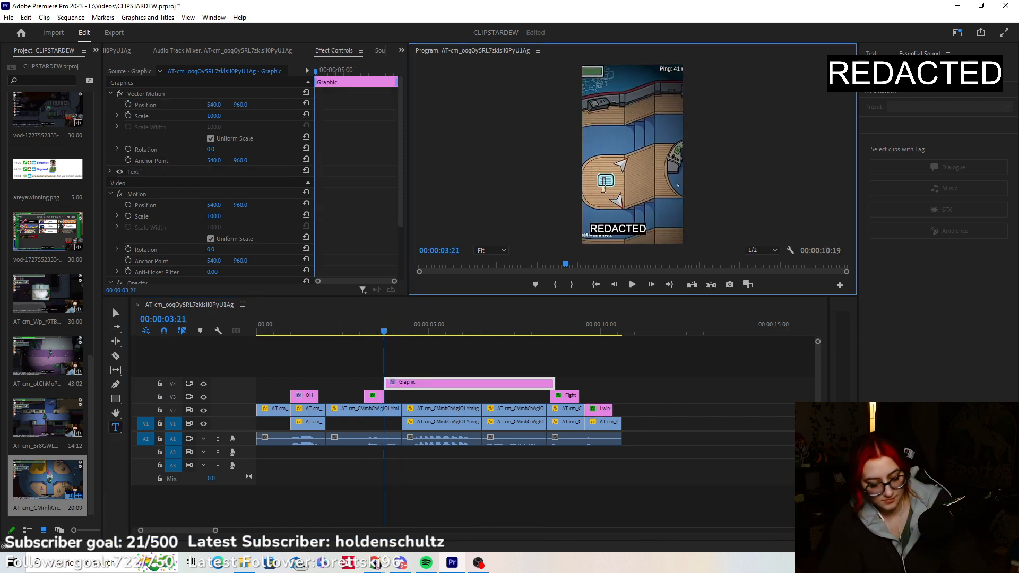
type("BRUH")
left_click(116, 312)
Set the font size of the "BRUH" text to 175 and center it horizontally in the frame.
left_click(111, 173)
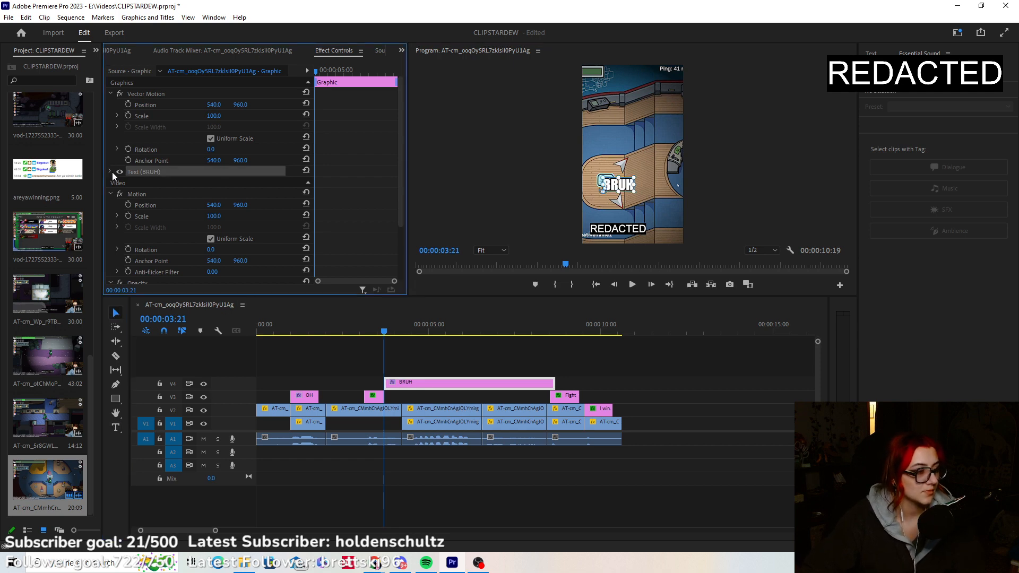
left_click(111, 171)
left_click(214, 222)
type("170")
key("Return")
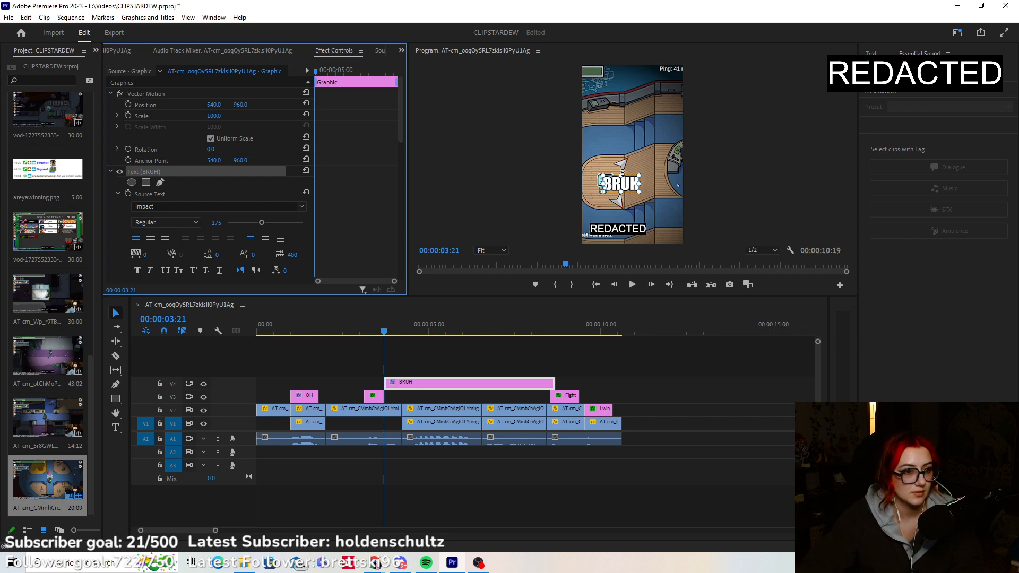
left_click_drag(628, 184, 643, 192)
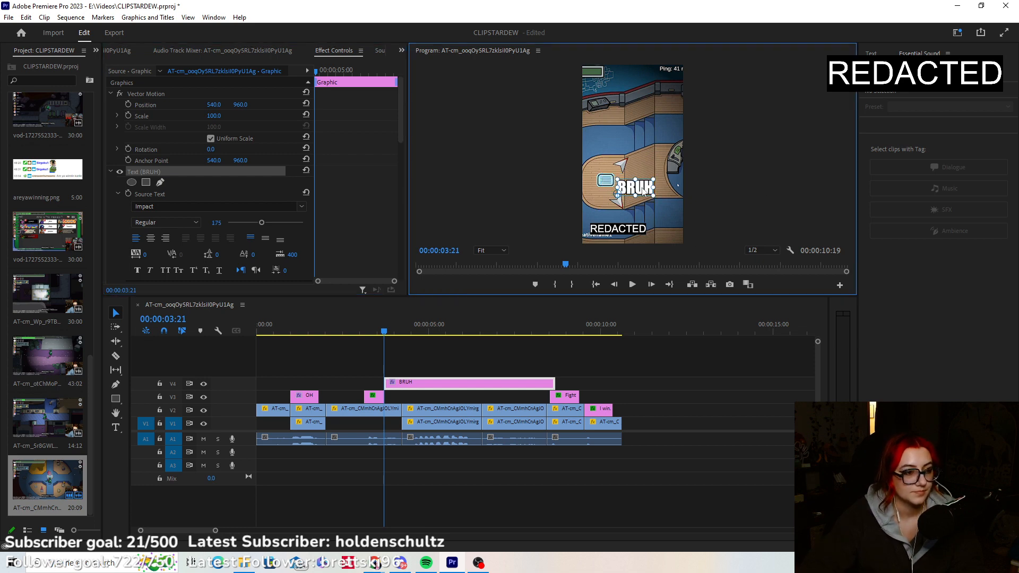
Fill the "BRUH" text with the pink of the character in the gameplay at 00:00:02:26.
left_click(354, 331)
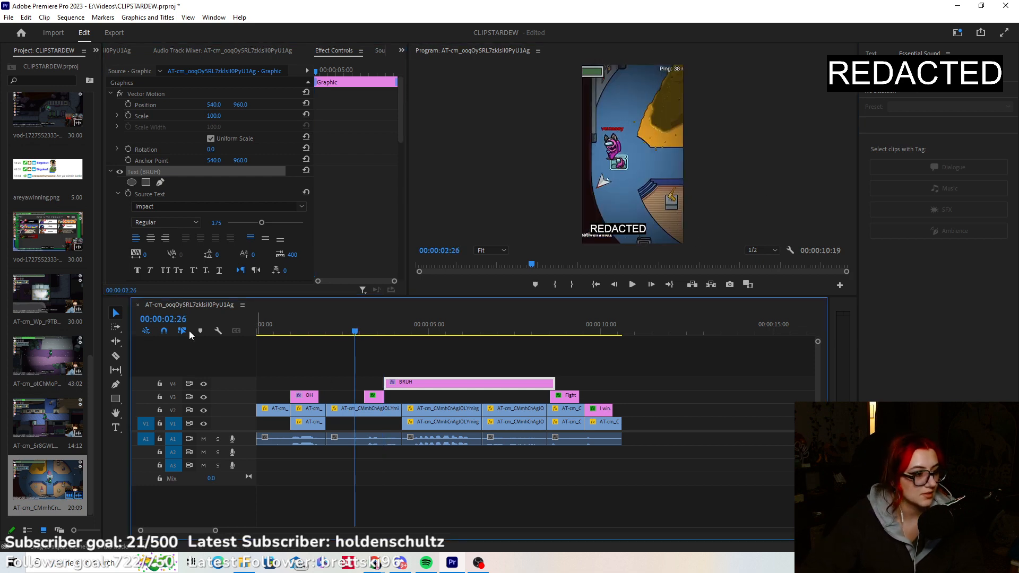
scroll(113, 207, "down", 7)
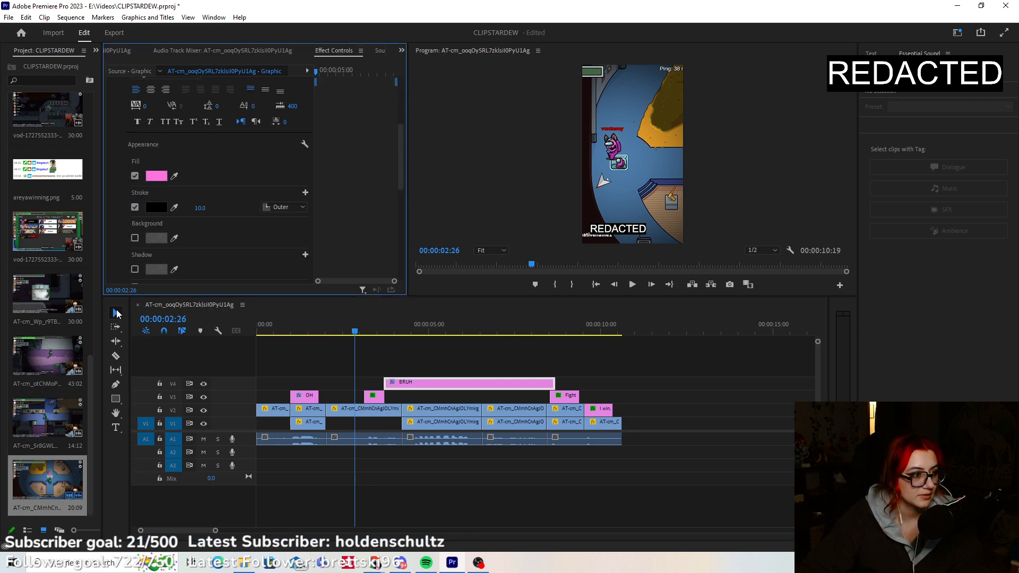
Trim the "BRUH" clip to end where the split-screen section starts and place it on track V3.
left_click(410, 331)
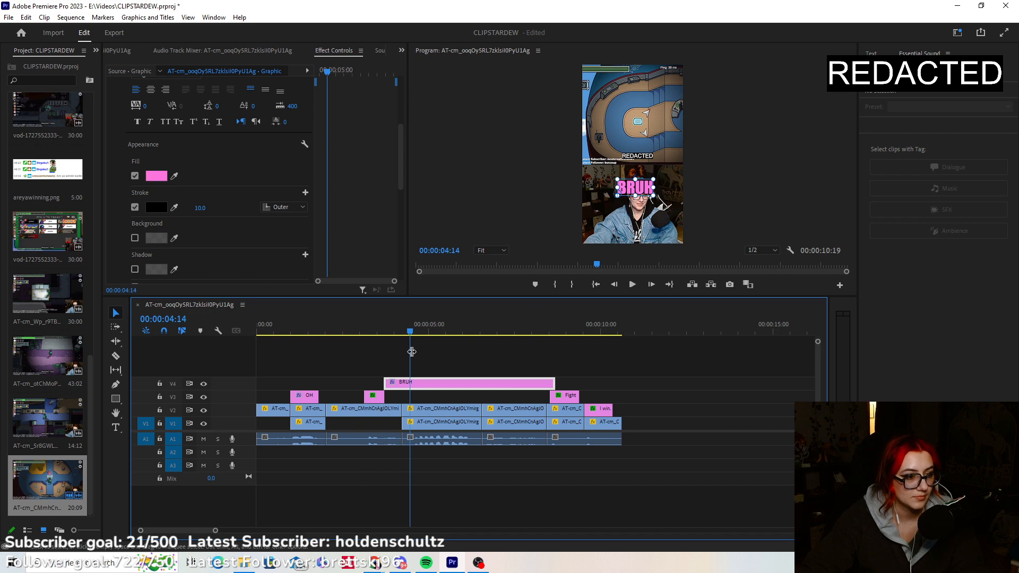
left_click_drag(410, 331, 382, 331)
left_click_drag(553, 383, 394, 397)
Play the sequence from before the "BRUH" caption into the following split-screen section.
left_click(357, 332)
left_click(375, 359)
left_click(632, 285)
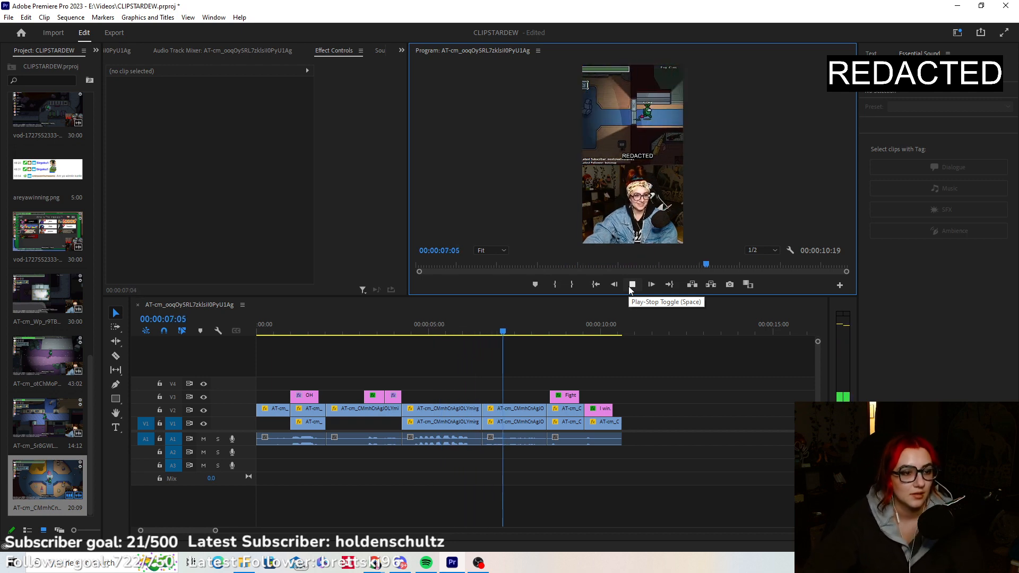
Add the two-line text "I was literally mashing the button" over the gameplay at 00:00:06:19.
left_click(489, 332)
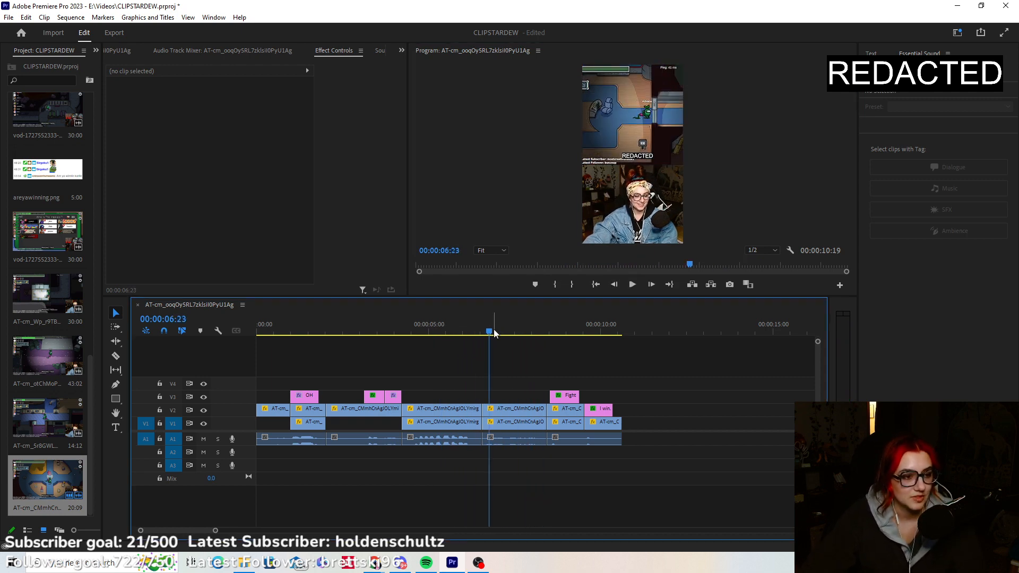
left_click_drag(489, 332, 485, 332)
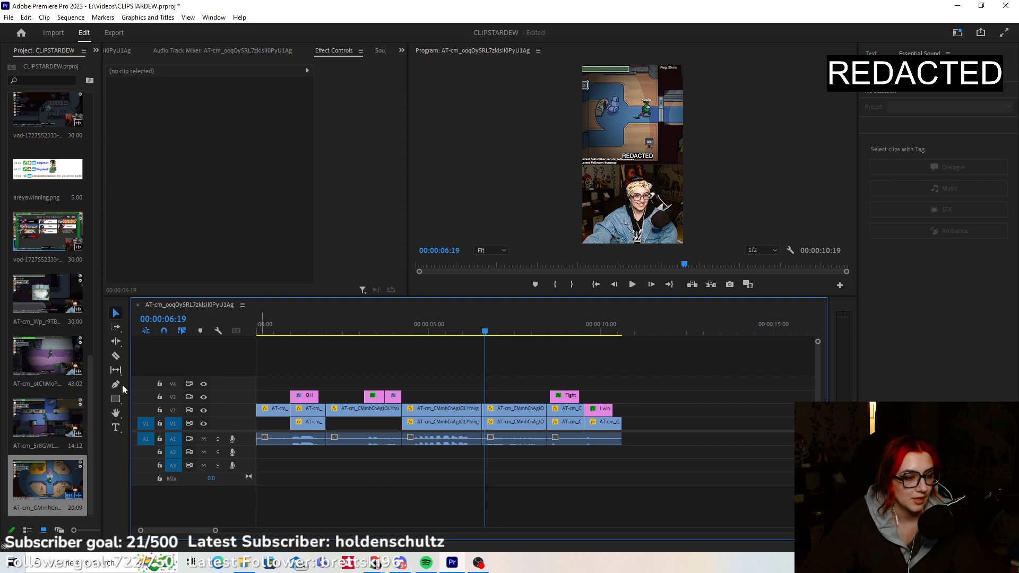
left_click(116, 427)
left_click(599, 146)
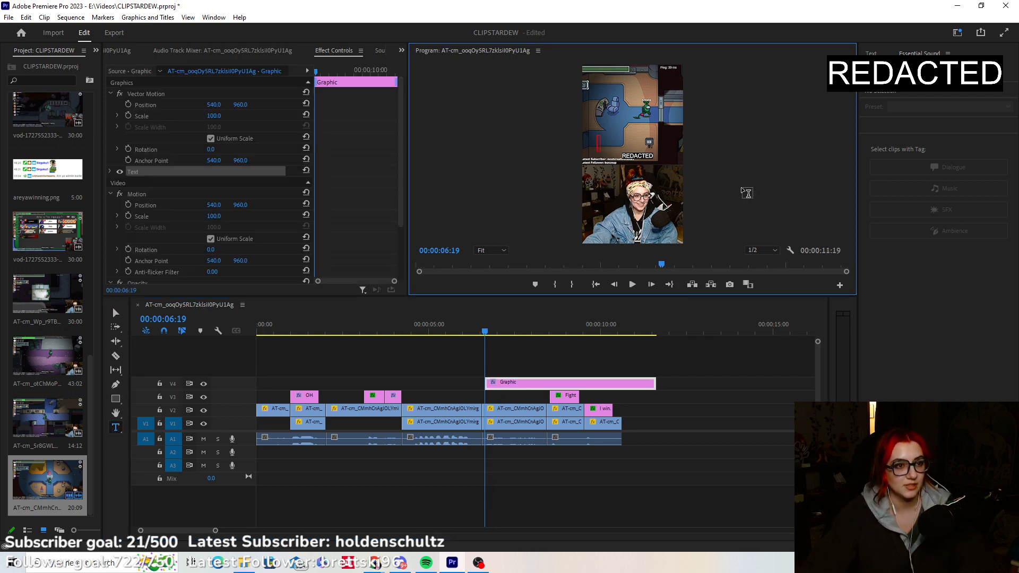
type("I was lite")
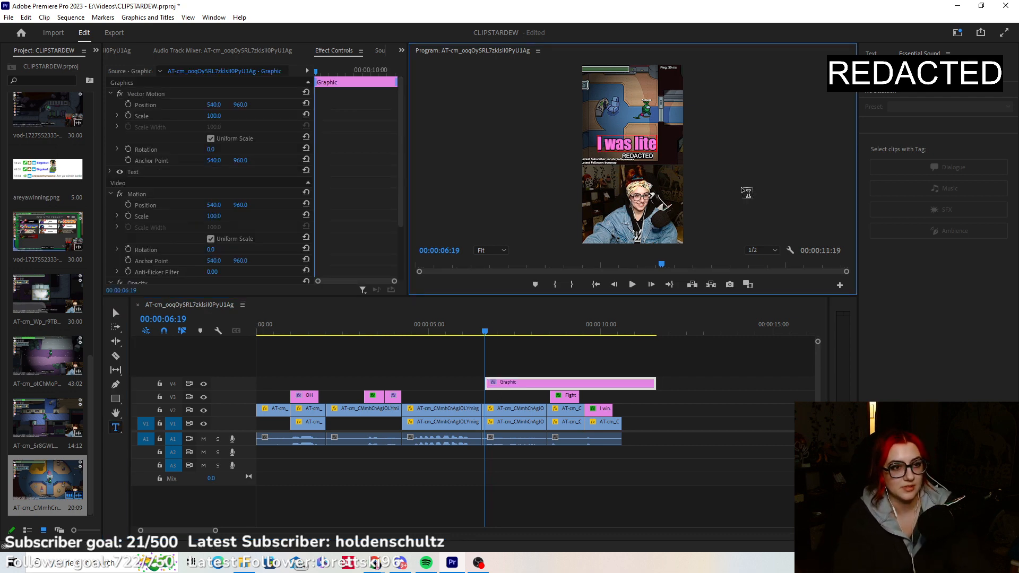
type("rally")
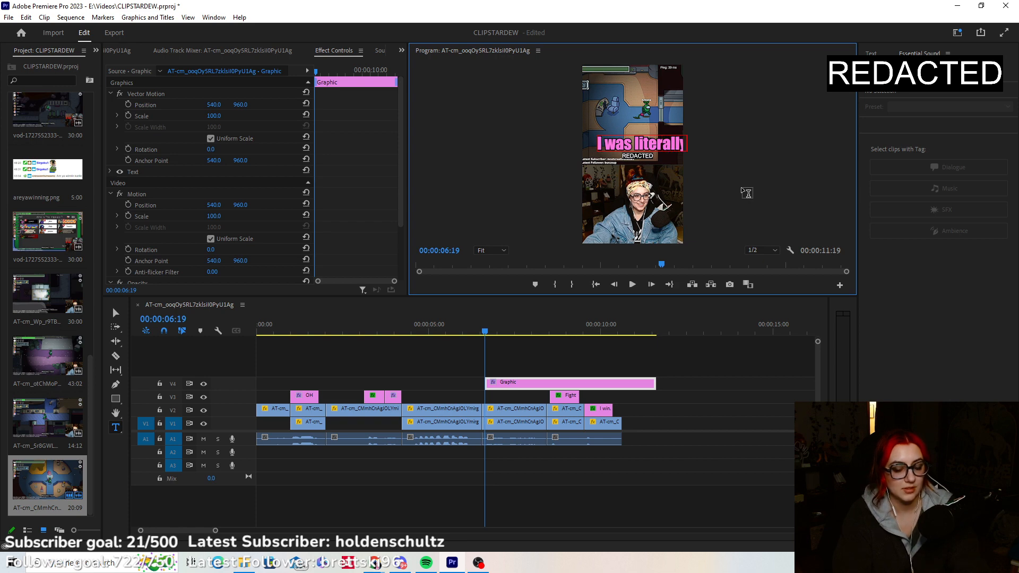
type(" the button")
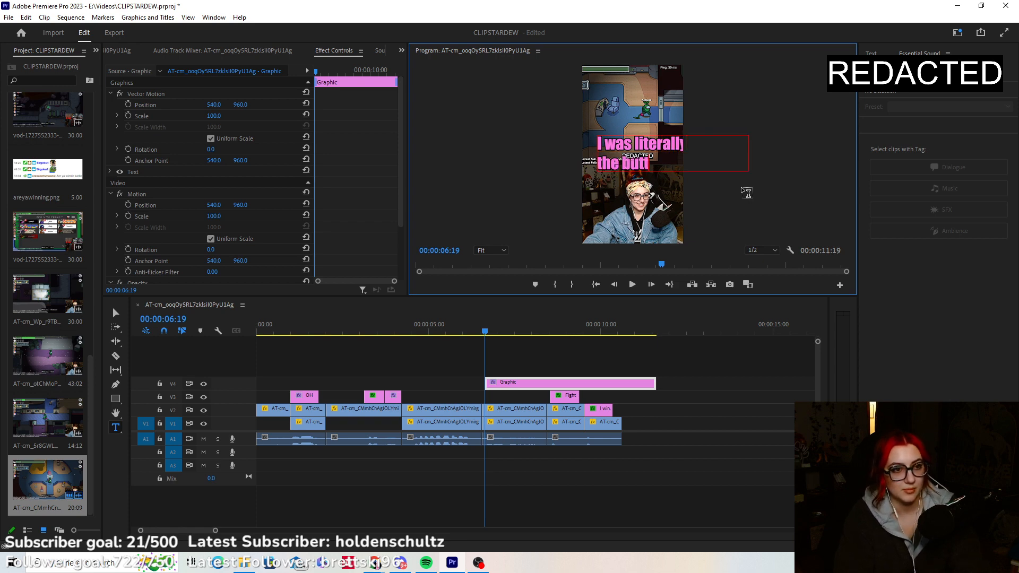
Center-align the "I was literally mashing the button" text and set its font size to 125.
left_click(110, 172)
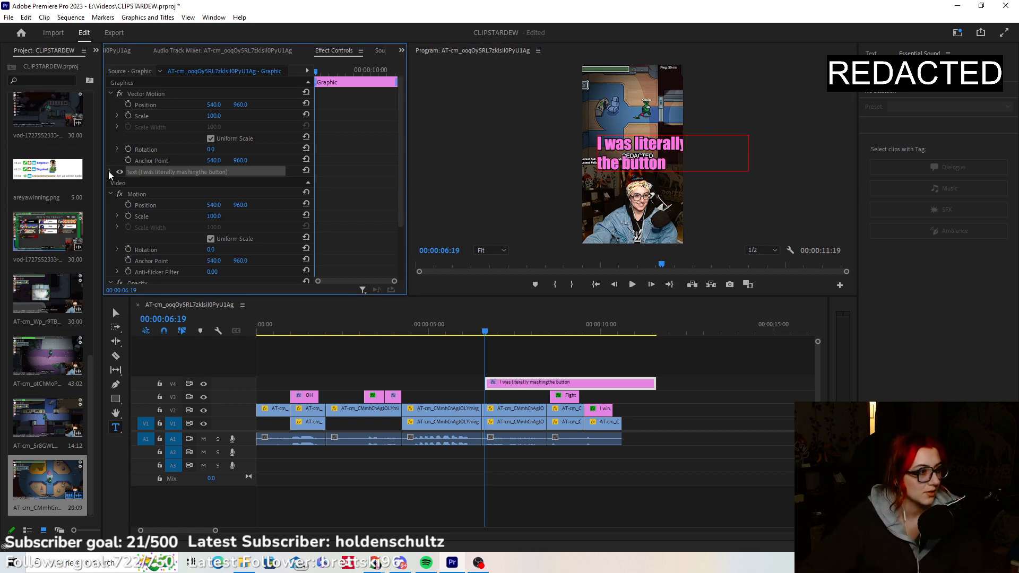
left_click(110, 172)
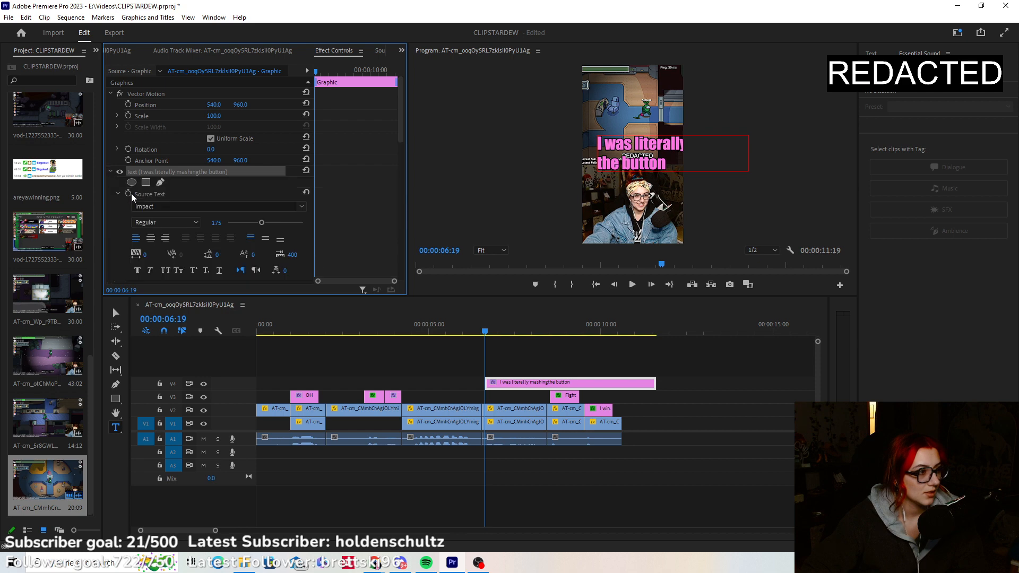
key("v")
left_click(153, 238)
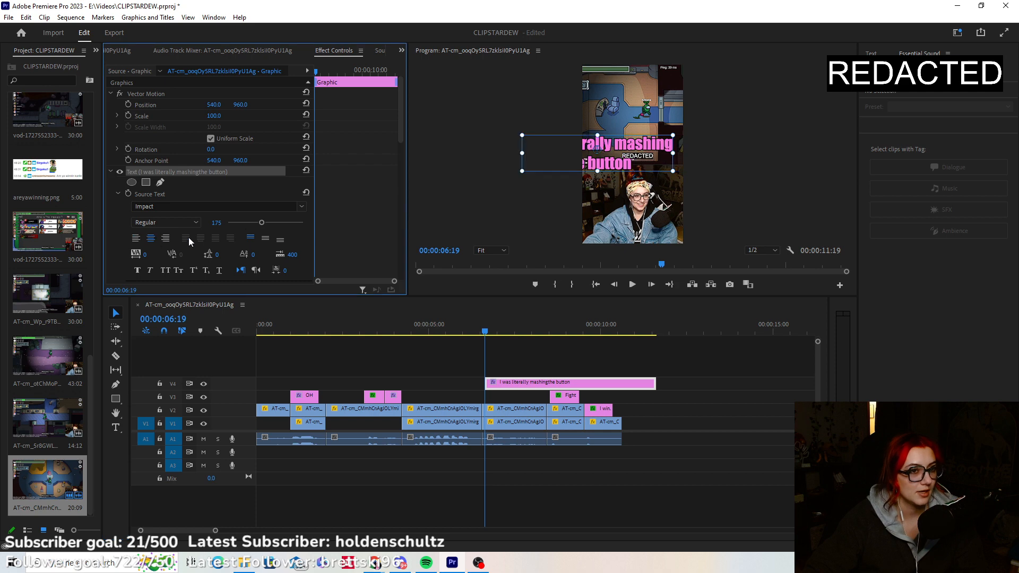
left_click(217, 223)
type("125")
key("Return")
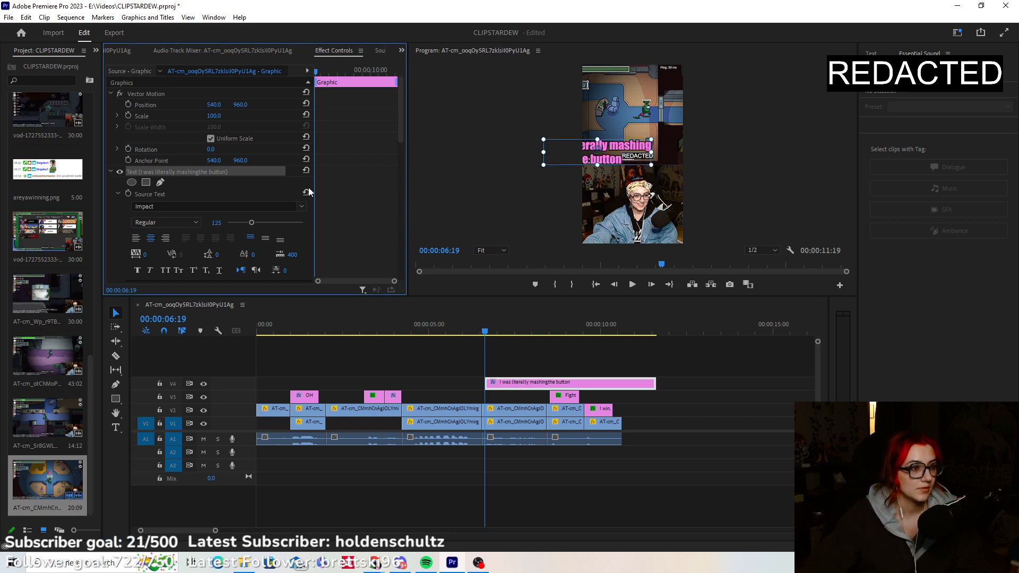
Shift the "I was literally mashing the button" text right toward the frame's center and set its font size to 100.
left_click_drag(635, 142, 663, 144)
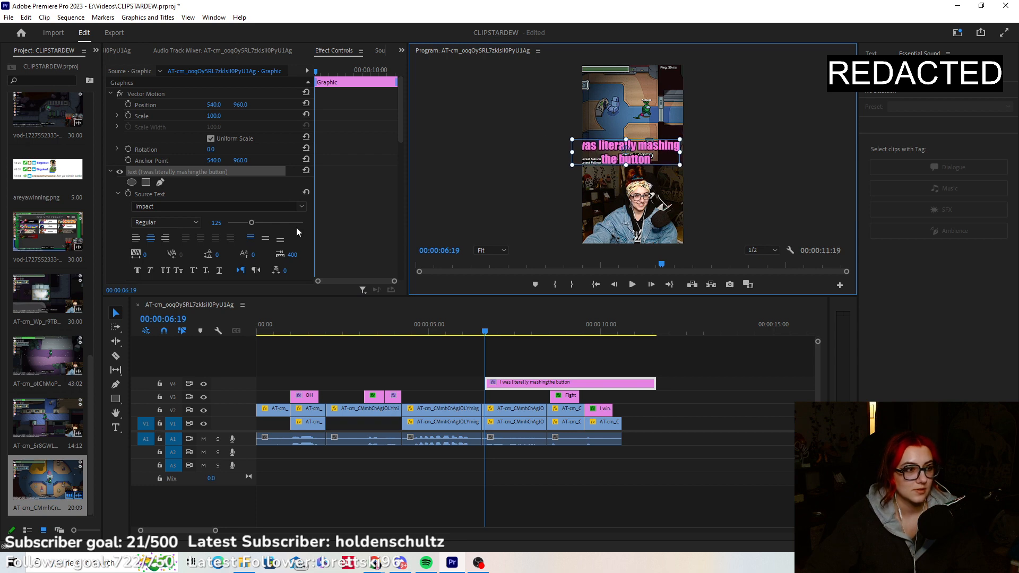
left_click(217, 223)
type("100")
key("Return")
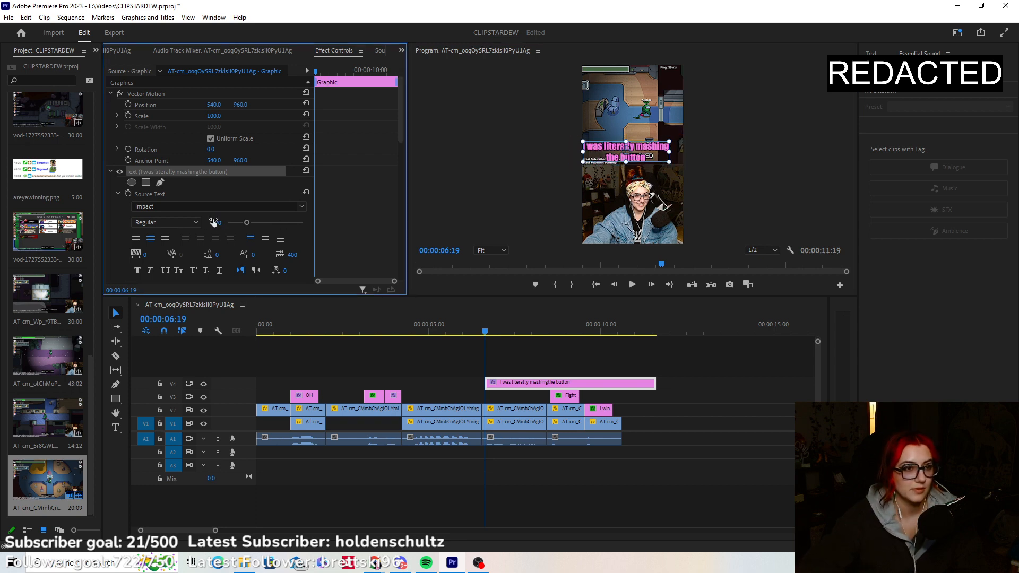
Center the mashing caption along the gameplay's lower edge and trim its clip on V3 to match the gameplay segment below.
left_click_drag(650, 153, 656, 149)
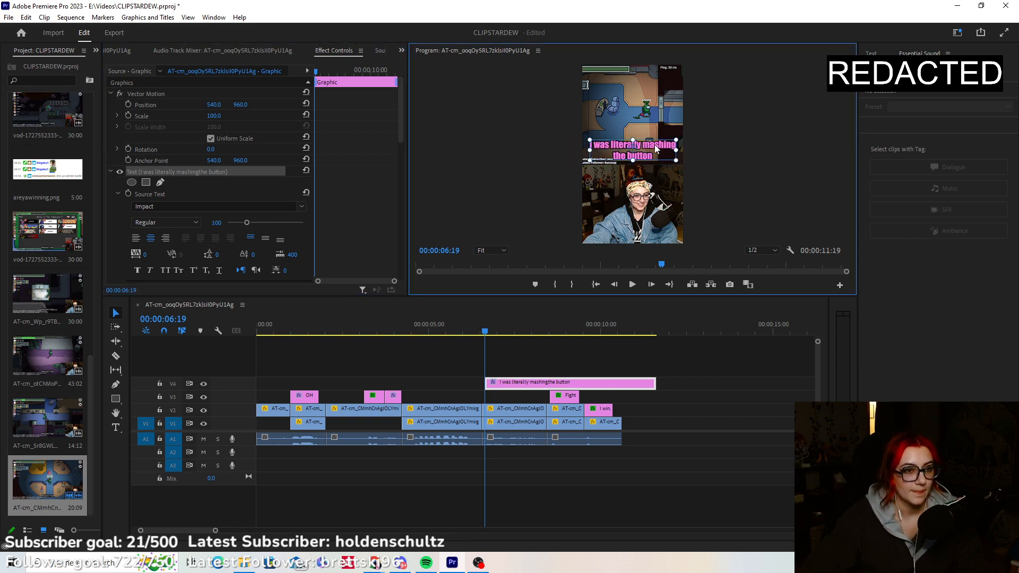
left_click_drag(654, 383, 506, 397)
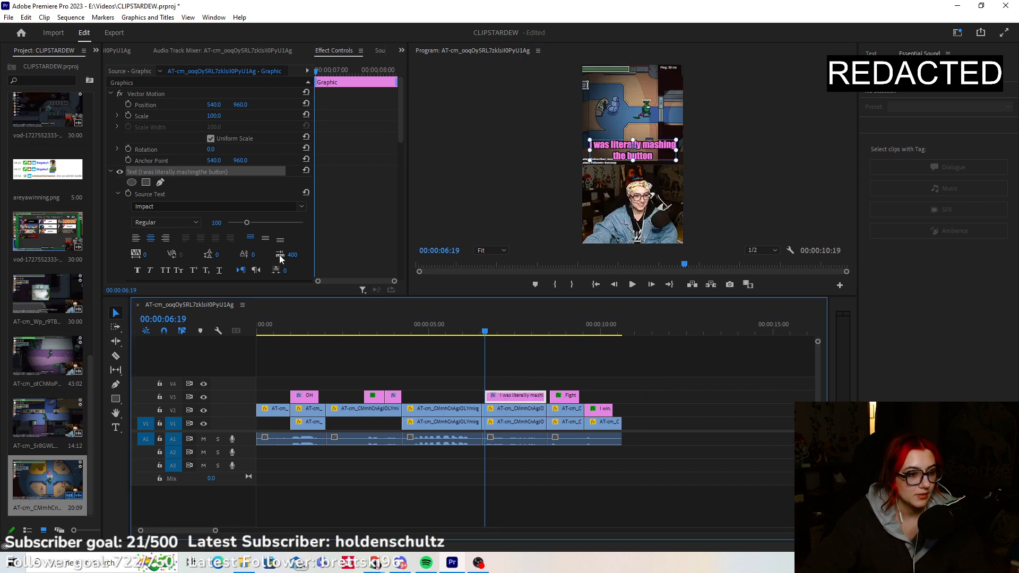
Animate the mashing caption sliding in with Position keyframes at X -500 on 00:00:06:19 and X 540 on 00:00:06:22.
left_click(129, 104)
left_click(217, 104)
type("-50")
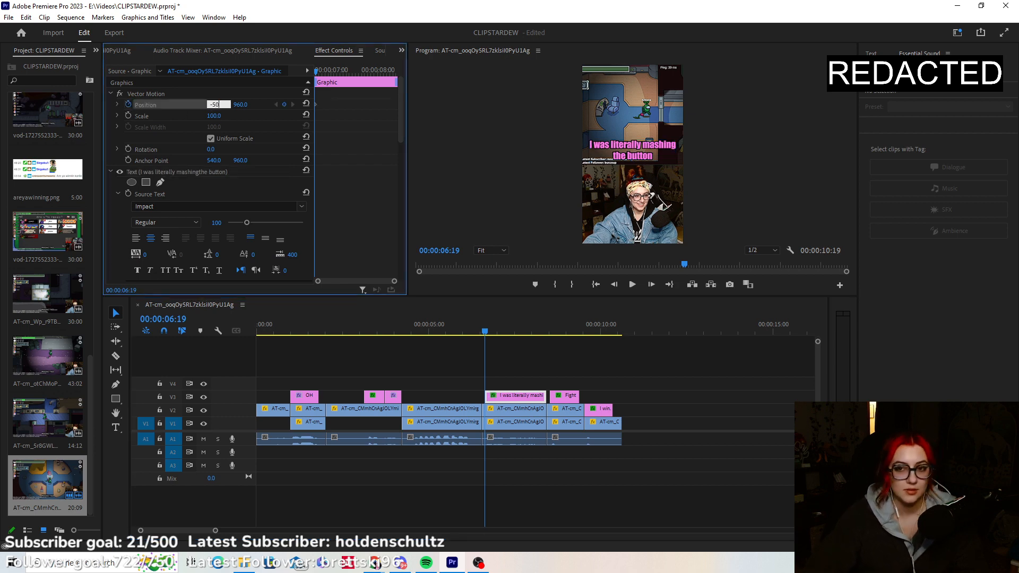
type("0")
key("Return")
left_click(651, 285)
left_click(651, 284)
left_click(651, 285)
left_click(217, 104)
type("540")
key("Return")
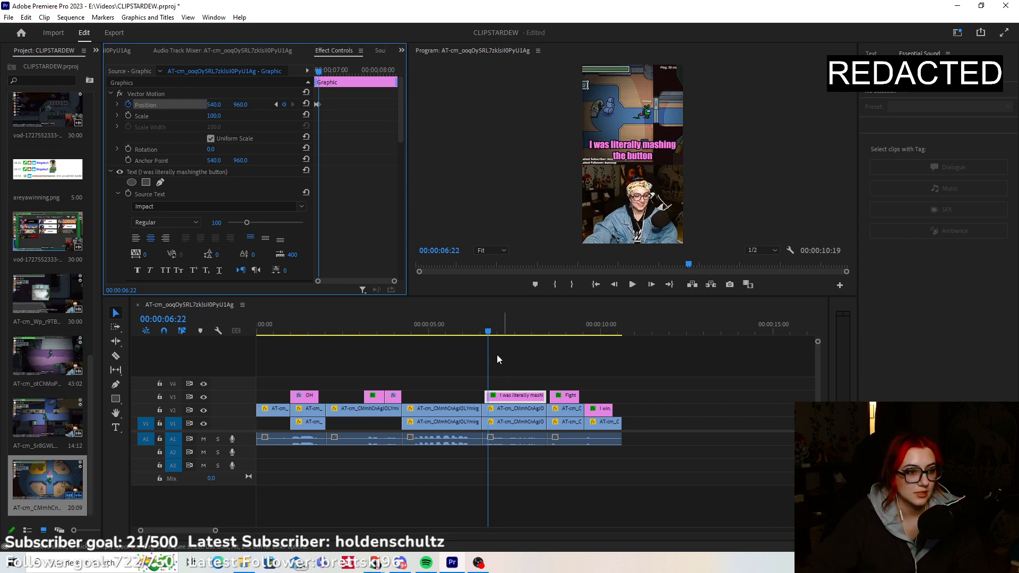
Add a hold Position keyframe at 00:00:08:08, slide the mashing caption out to X 2000 at 00:00:08:12, and play the sequence from its start.
left_click_drag(486, 334, 541, 335)
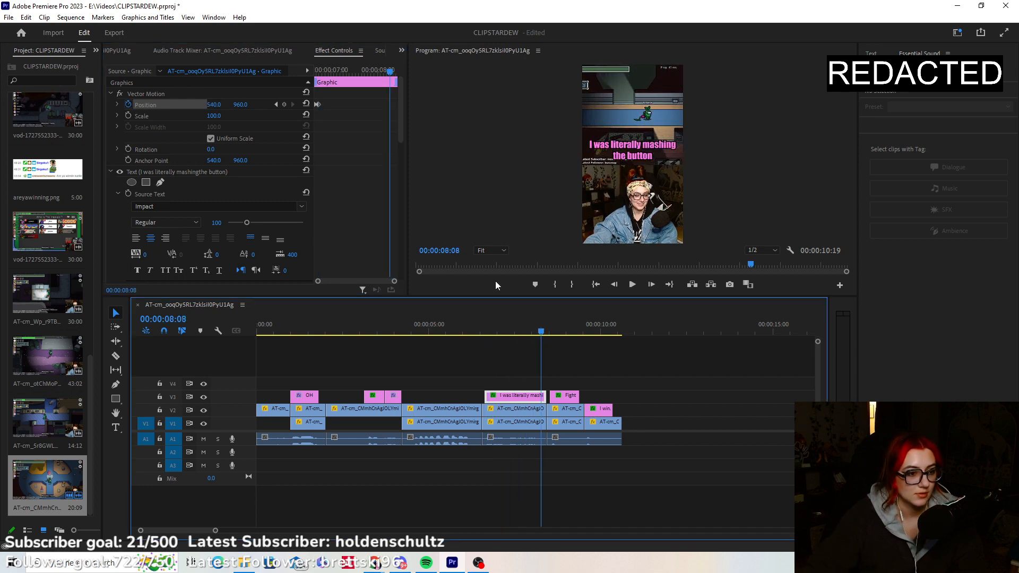
left_click(284, 104)
left_click(651, 284)
left_click(652, 285)
left_click(653, 284)
left_click(653, 284)
left_click(213, 104)
type("2000")
key("Return")
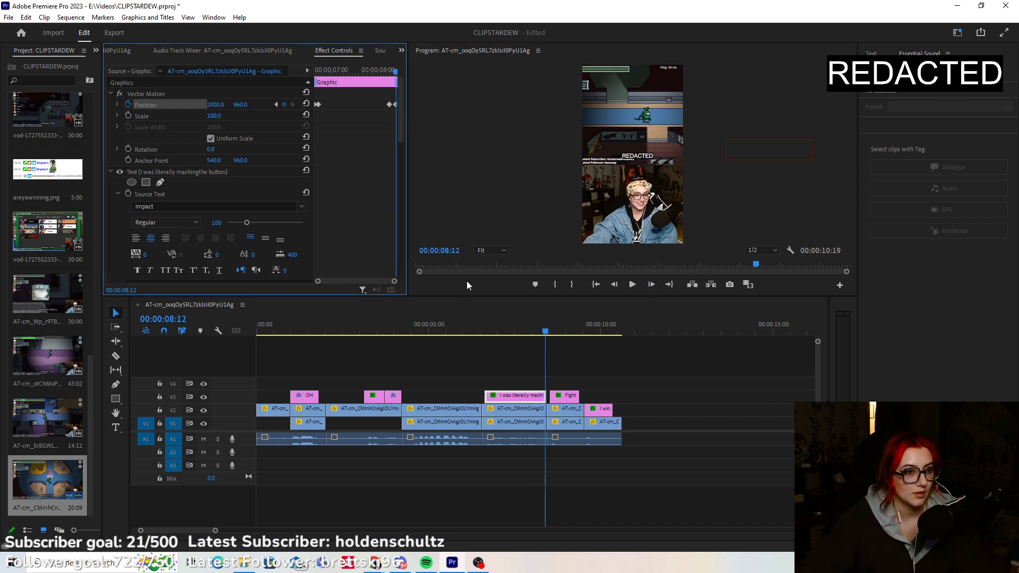
left_click(596, 285)
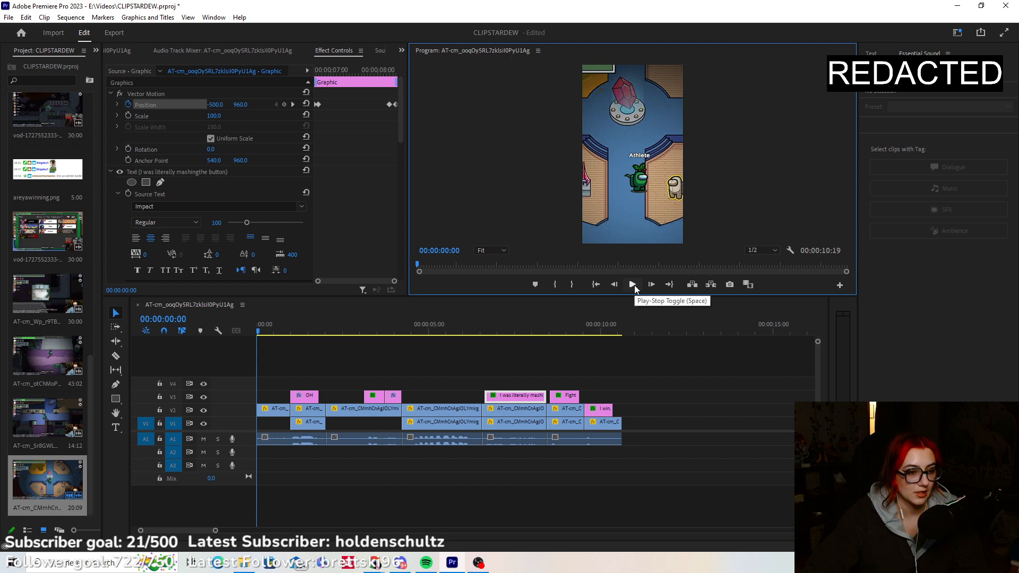
left_click(635, 285)
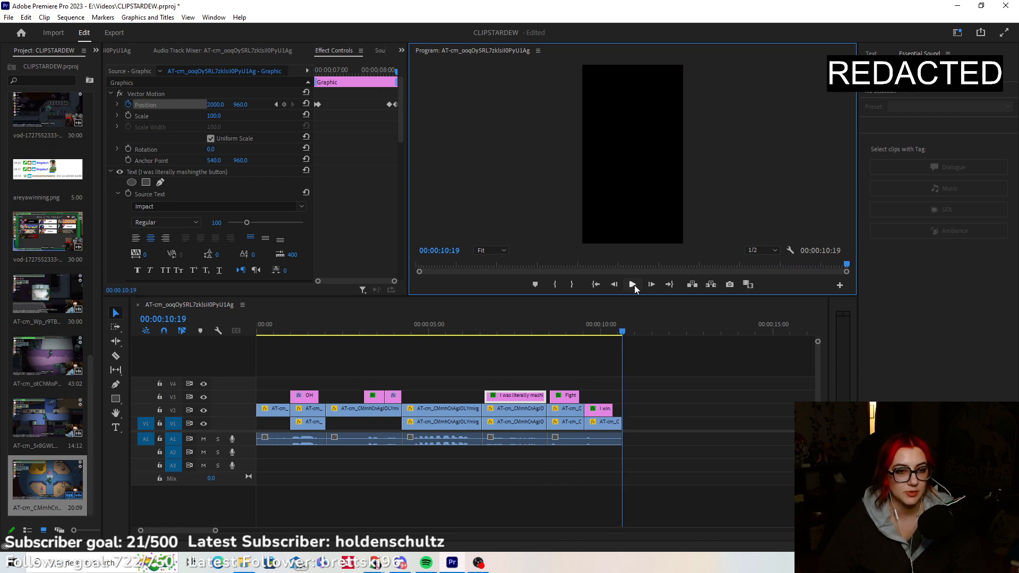
Export the sequence as a media file named "get rekt vex I win playing among us hide and seek venting theanimeathlete".
left_click(8, 17)
mouse_move(144, 350)
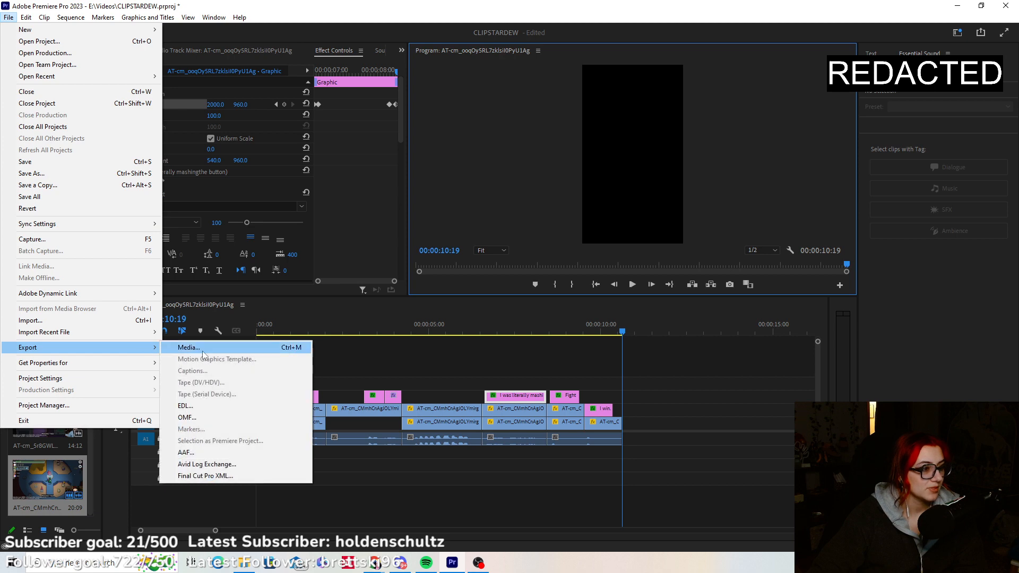
left_click(202, 351)
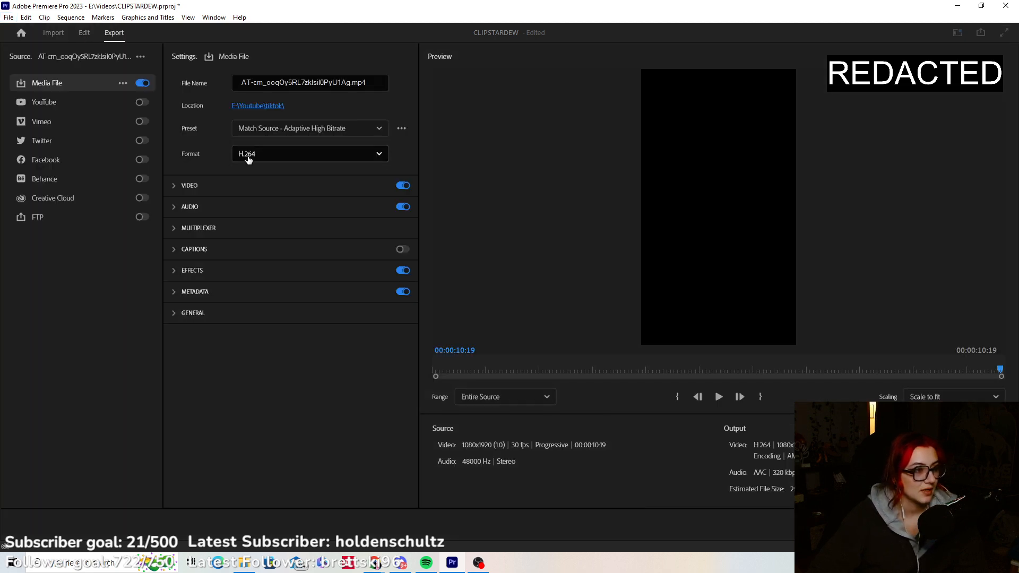
left_click(370, 83)
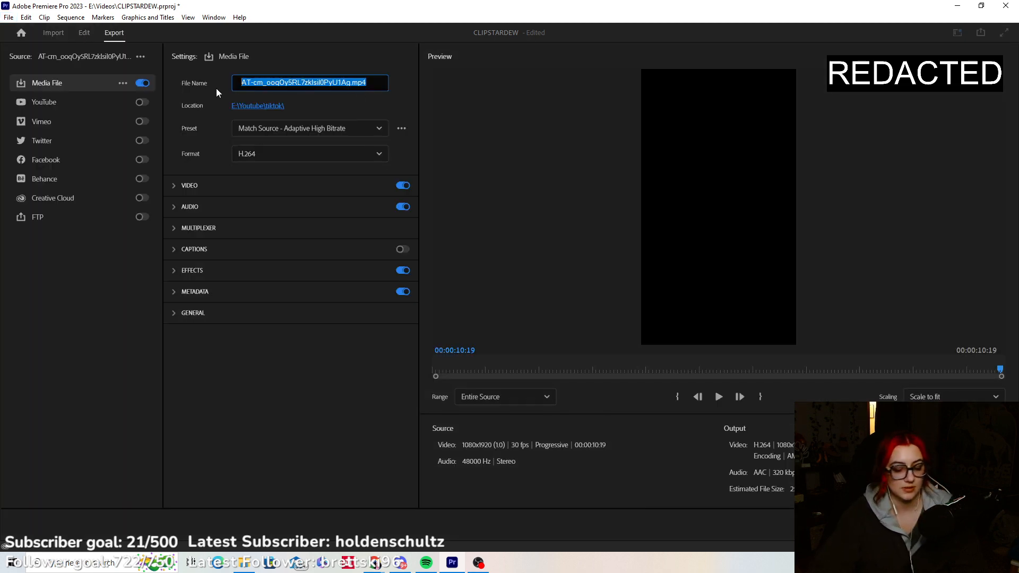
type("get rekt vex I win playing")
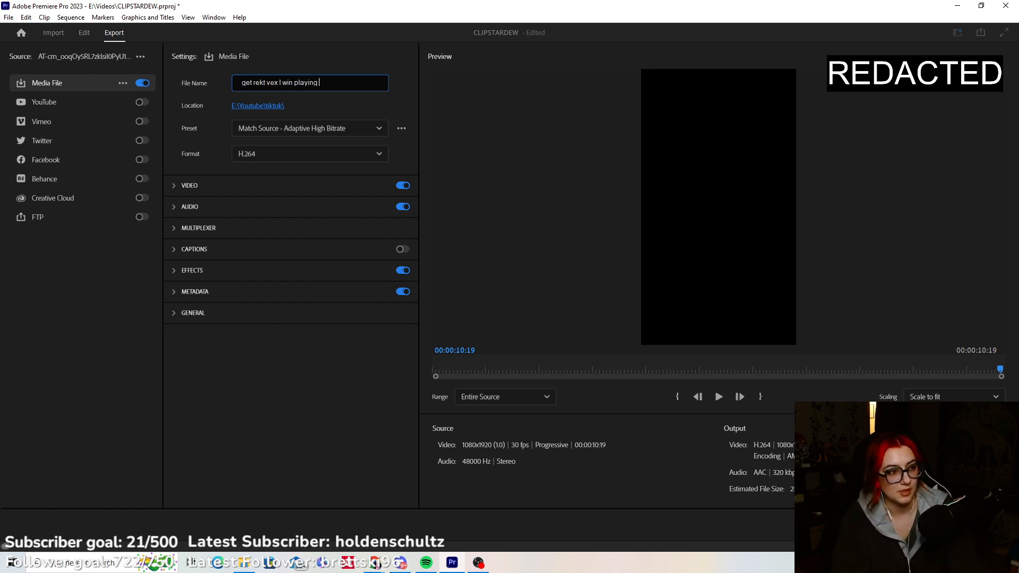
type("seek")
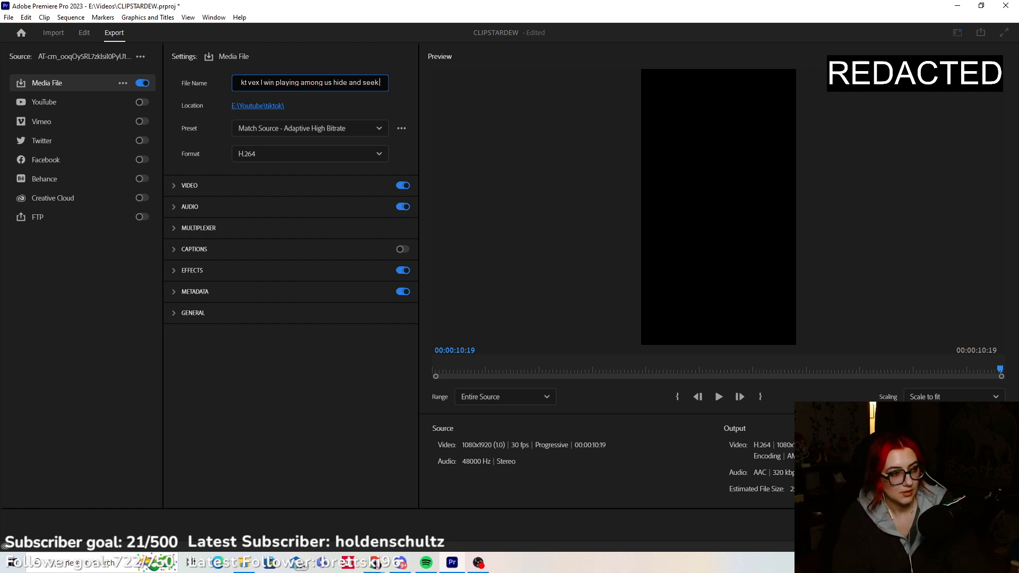
type(" venting")
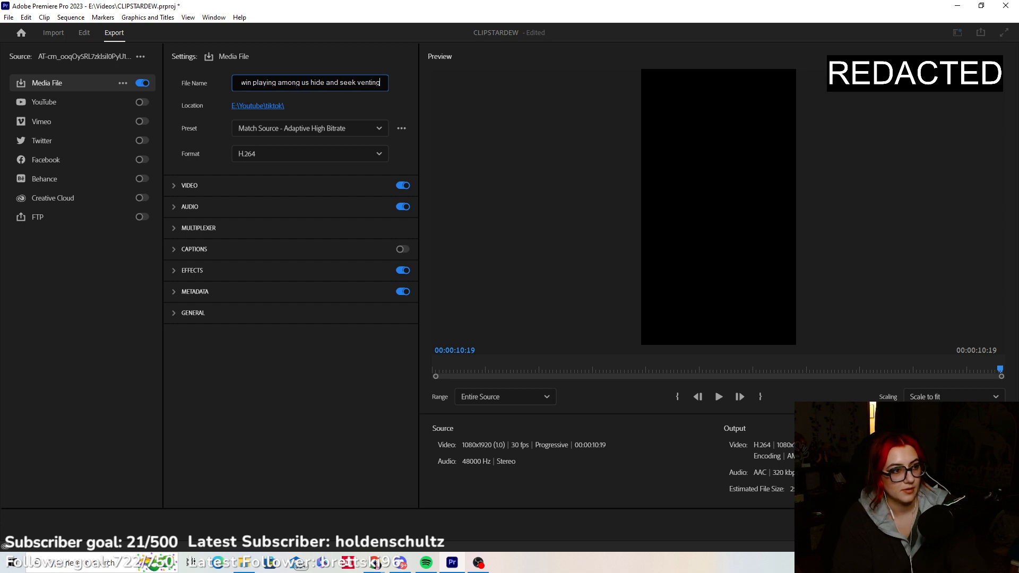
type(" theanimeathlete")
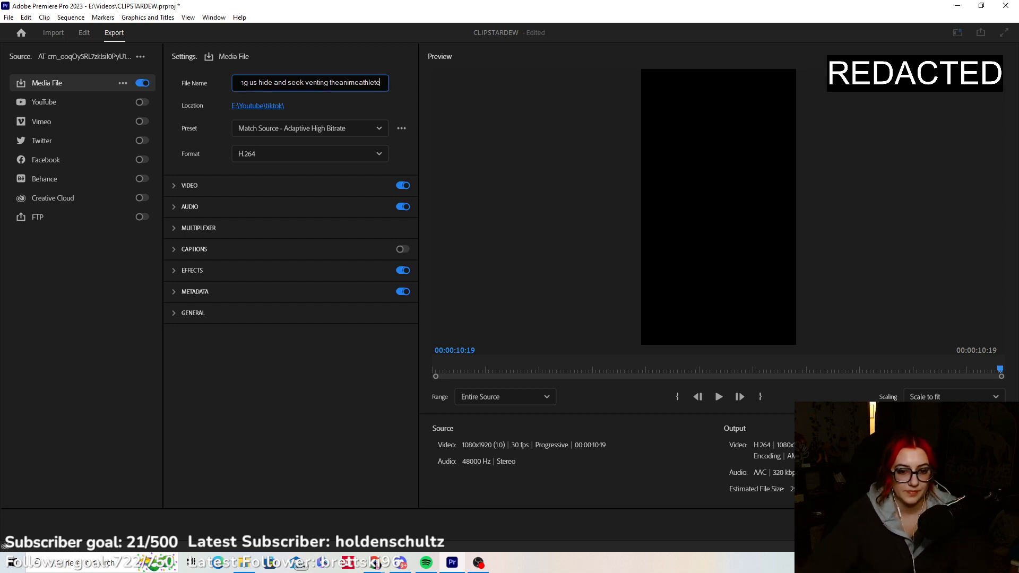
key("Return")
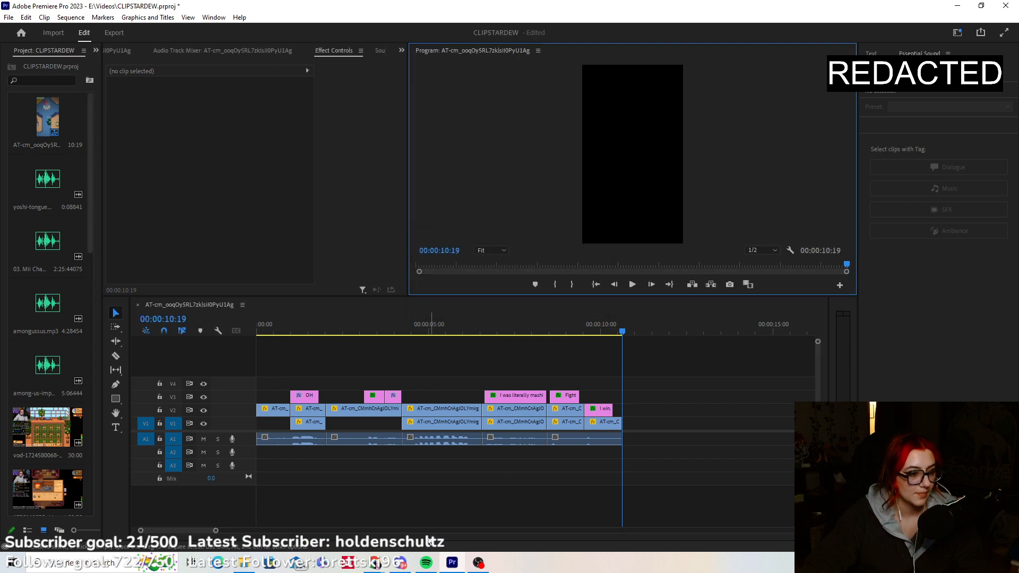
Switch to Google Drive in Chrome and upload the exported "get rekt vex I win" video to the TikTok folder.
mouse_move(374, 562)
left_click(303, 546)
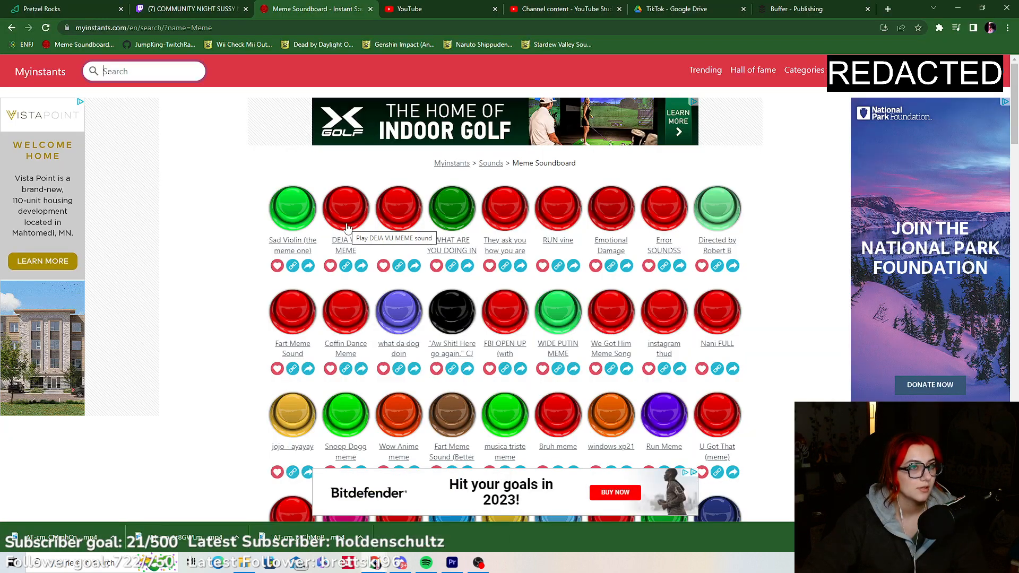
left_click(700, 14)
left_click(36, 109)
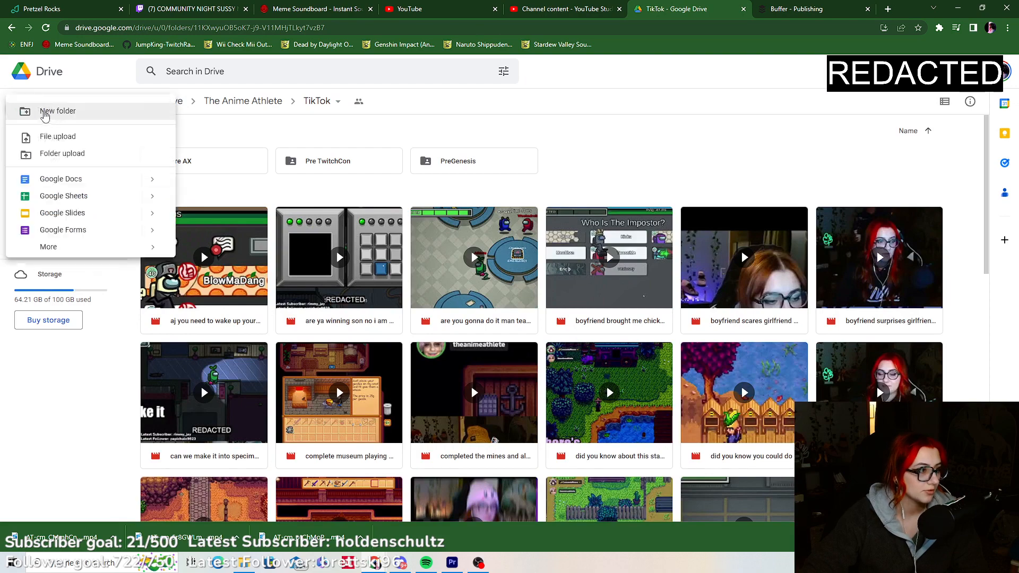
left_click(61, 134)
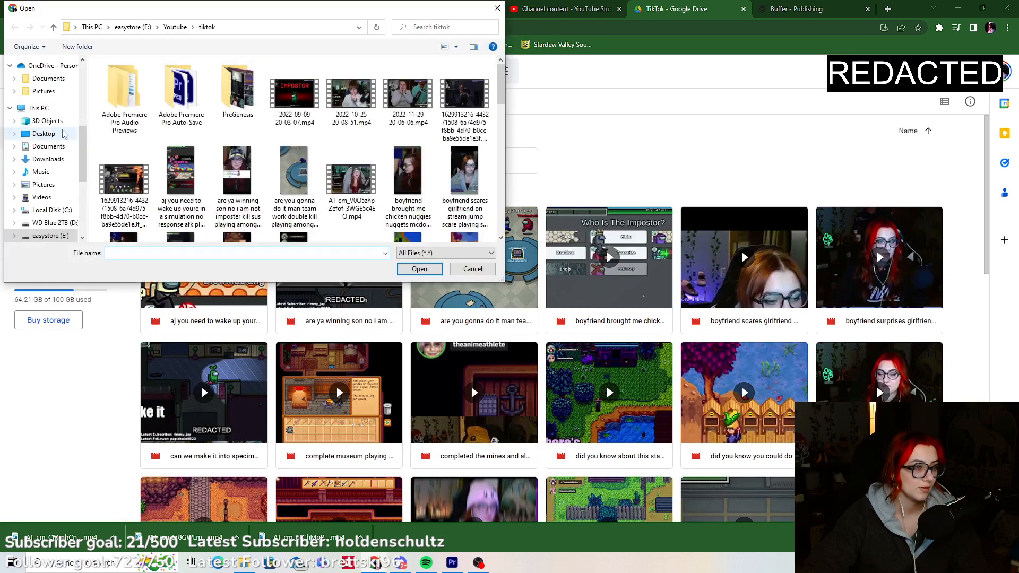
left_click(307, 175)
scroll(371, 159, "down", 3)
left_click(465, 95)
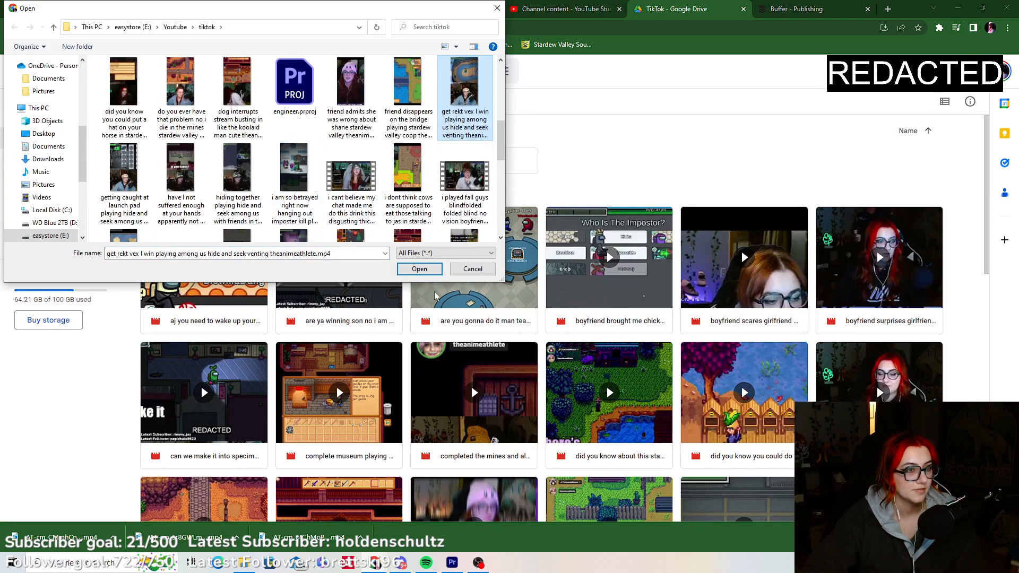
left_click(417, 268)
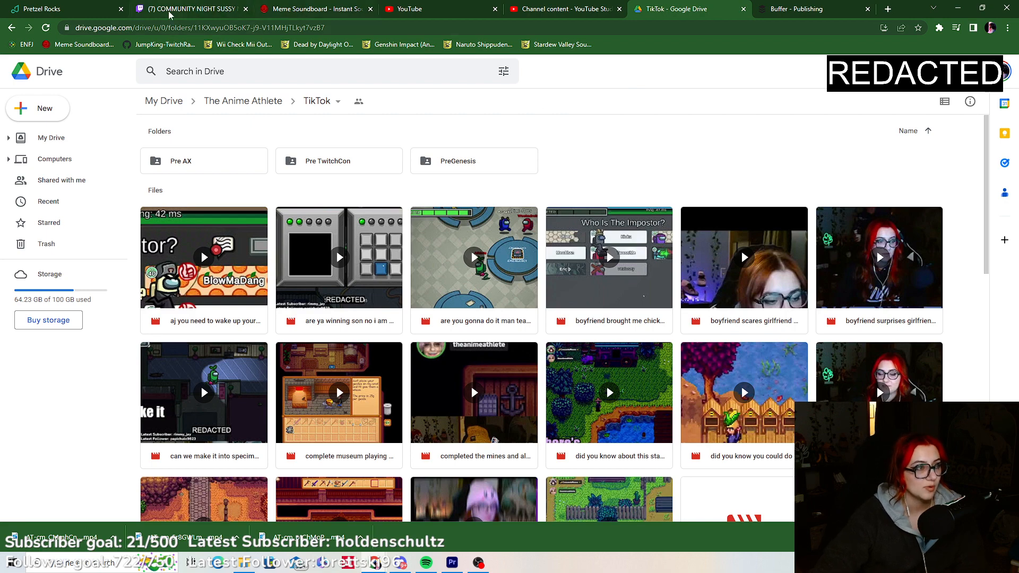
Switch to YouTube Studio, refresh the channel content and open the details of the pending "I win." Short.
left_click(541, 11)
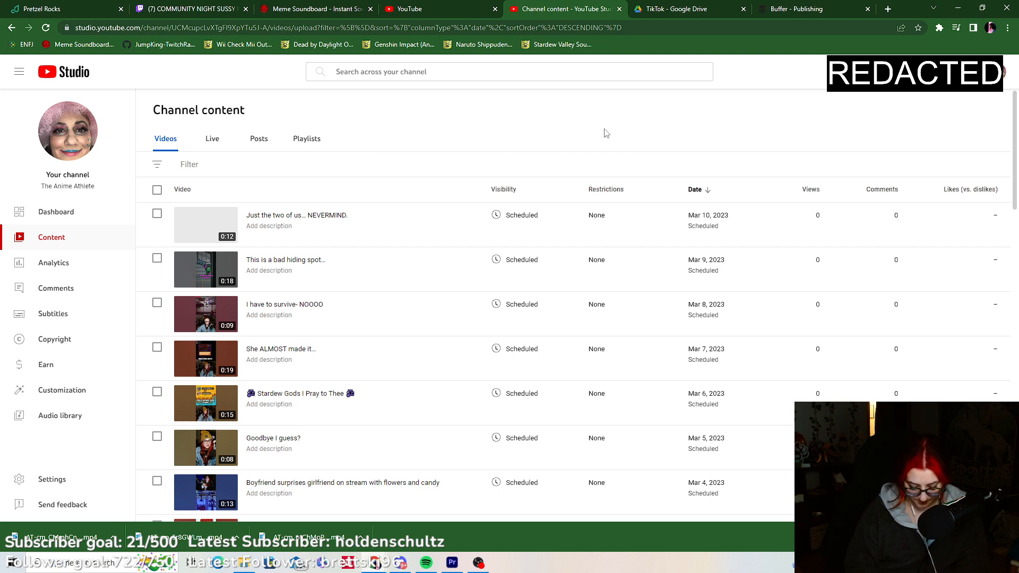
left_click(47, 27)
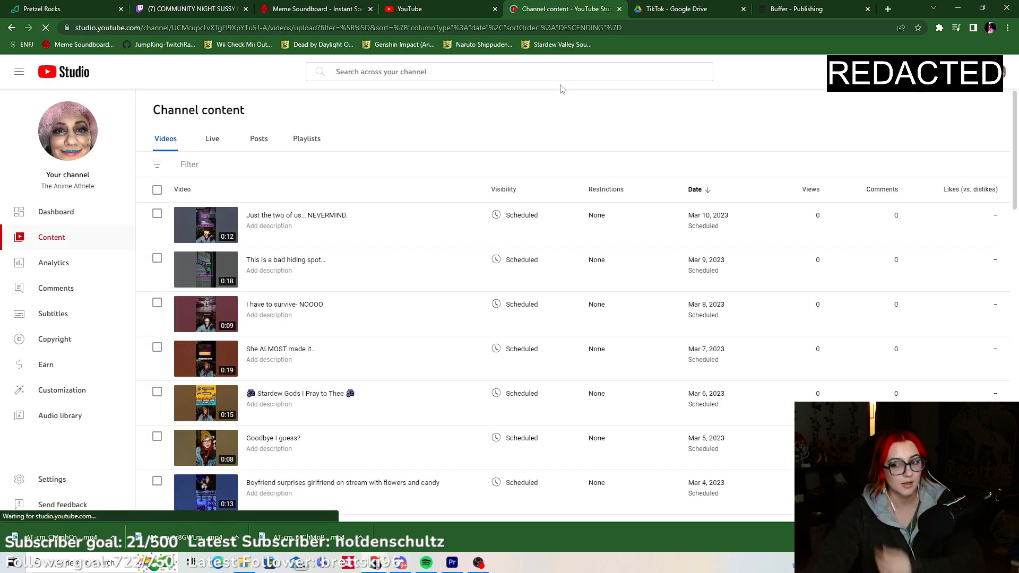
scroll(343, 295, "down", 7)
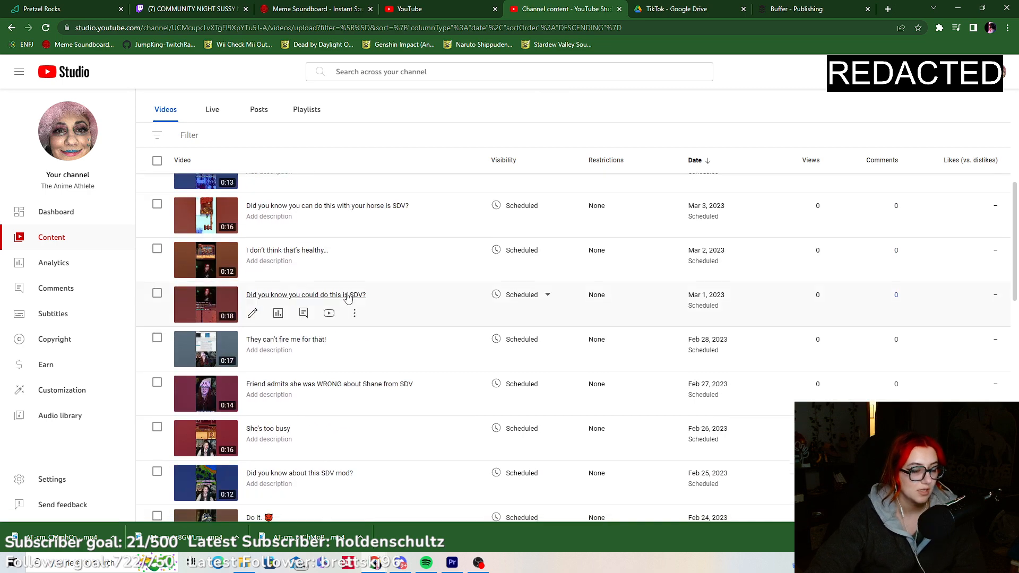
scroll(388, 327, "down", 5)
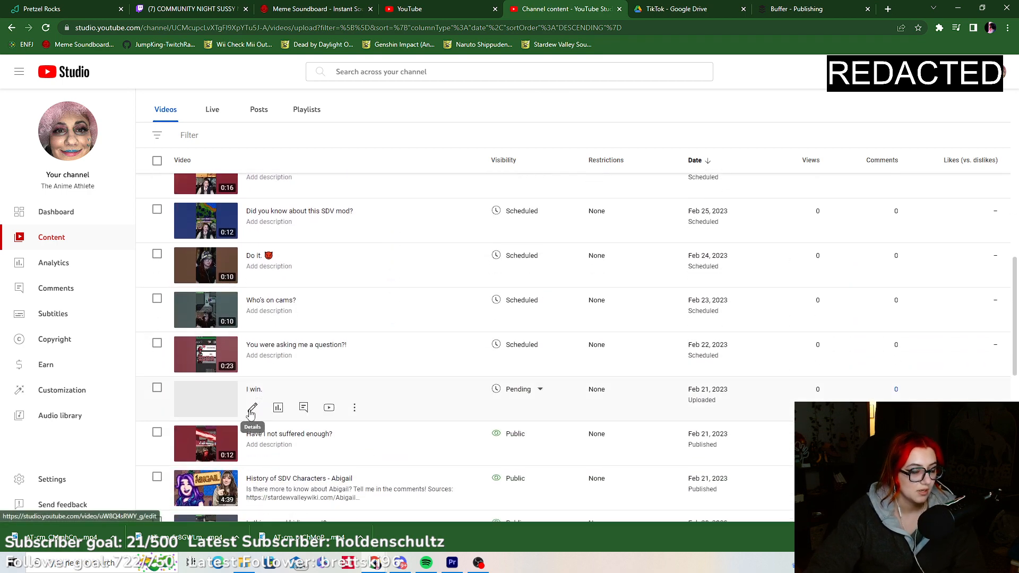
left_click(252, 412)
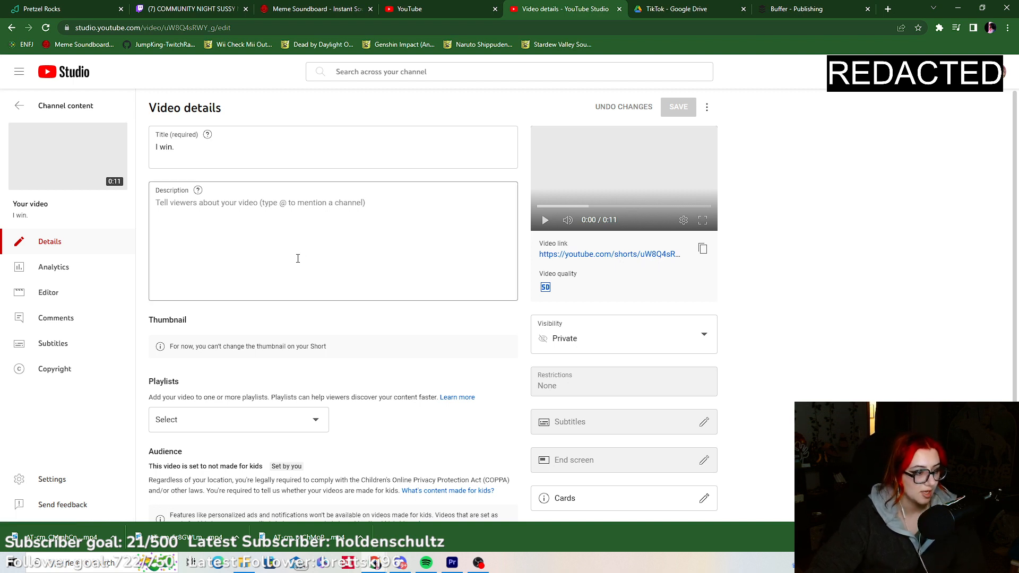
Add the "I win." Short to the Clips/Shorts playlist.
left_click(233, 227)
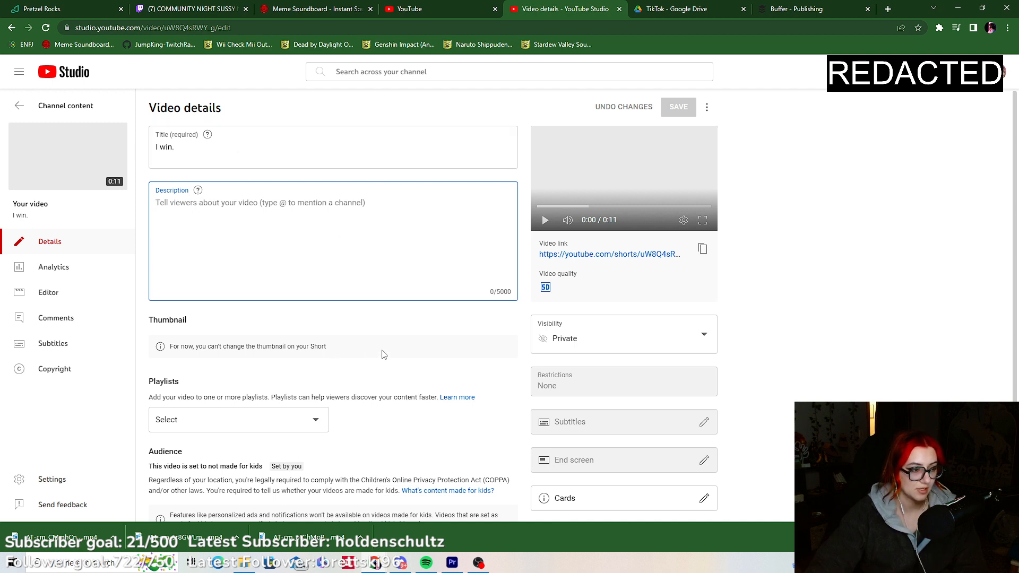
scroll(361, 353, "down", 2)
left_click(249, 314)
left_click(166, 302)
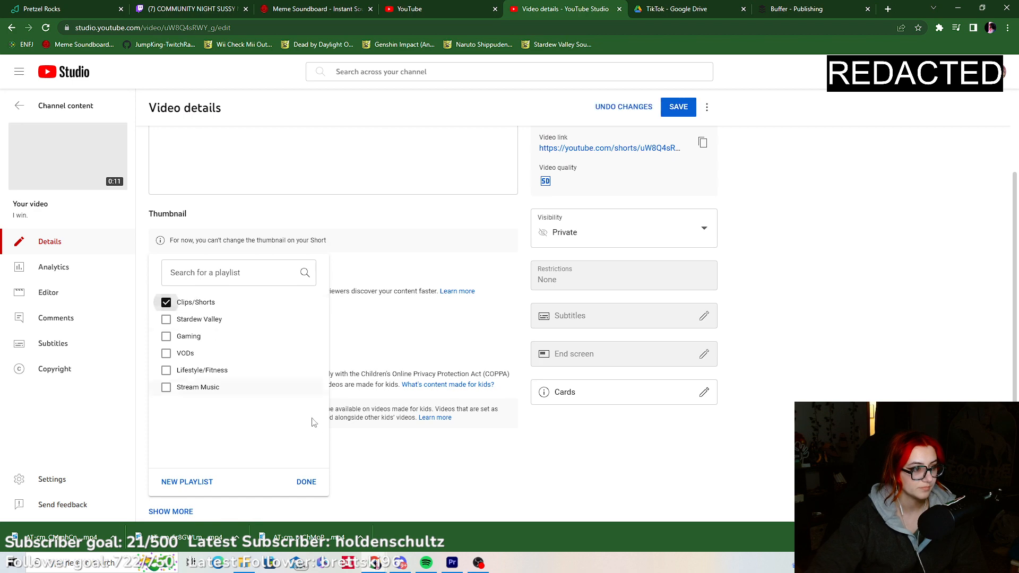
left_click(306, 481)
Set the Short's visibility to scheduled for Mar 10, 2023 at 11:00 AM.
scroll(583, 274, "up", 1)
left_click(604, 281)
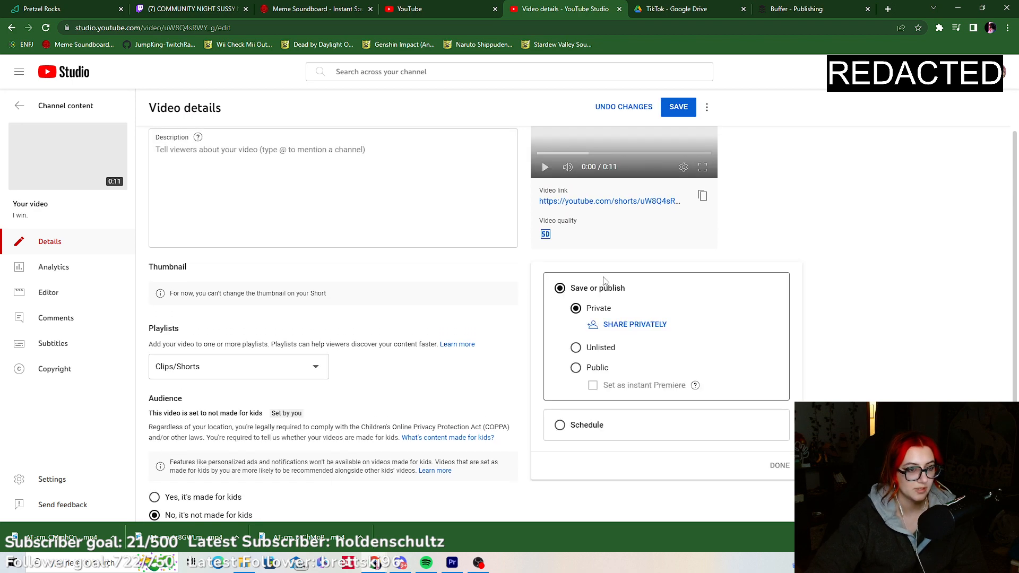
left_click(561, 425)
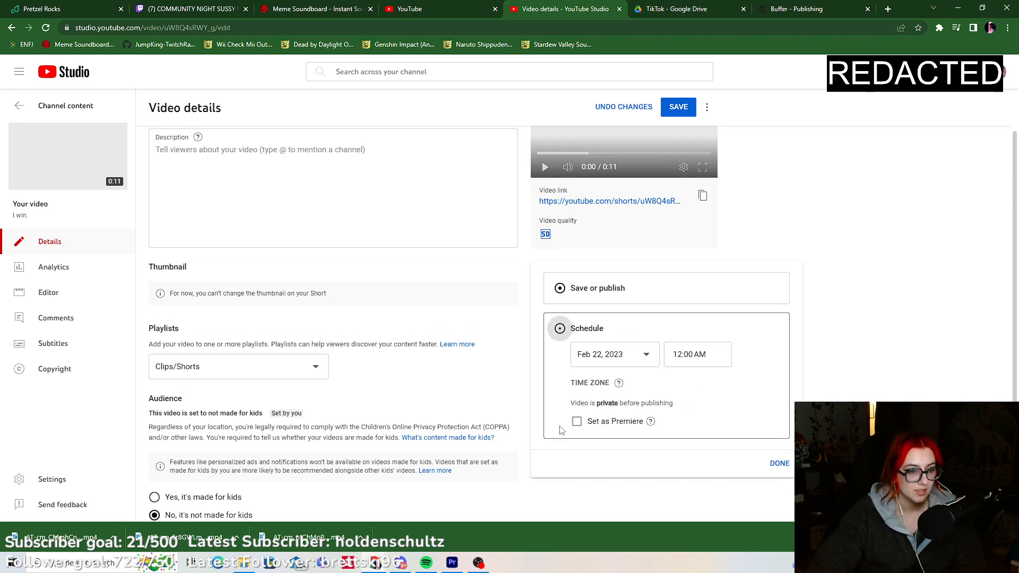
left_click(641, 361)
left_click(676, 318)
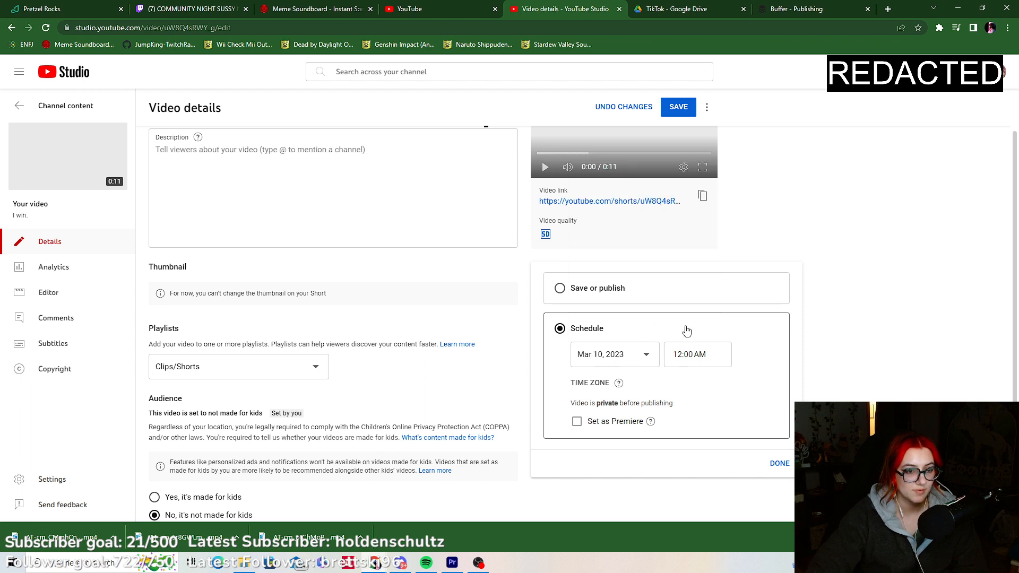
left_click(699, 354)
scroll(704, 273, "down", 5)
scroll(704, 276, "down", 5)
left_click(700, 300)
left_click(778, 463)
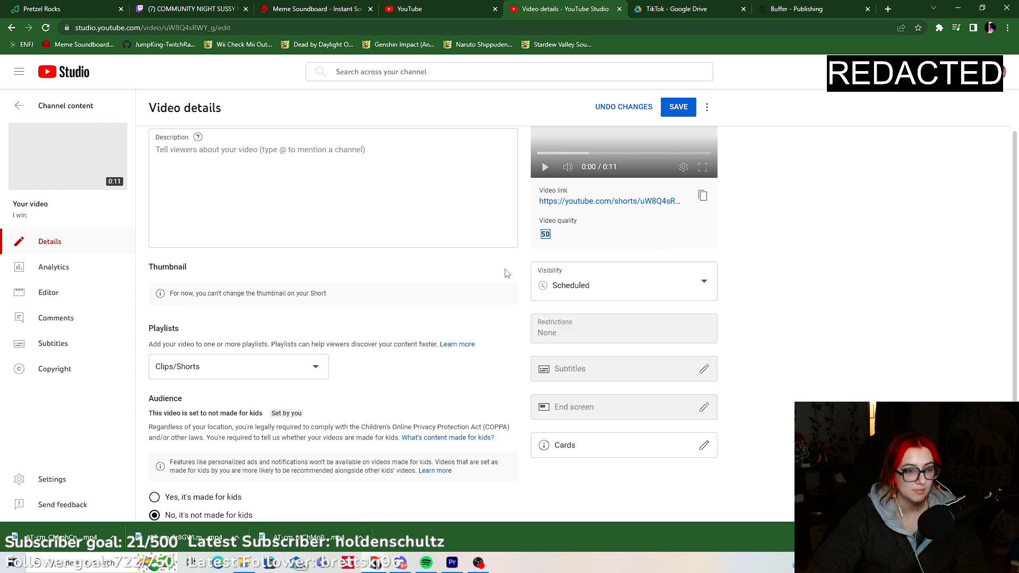
Expand the Short's additional details and place the cursor in the empty Tags field.
scroll(186, 372, "down", 2)
left_click(171, 483)
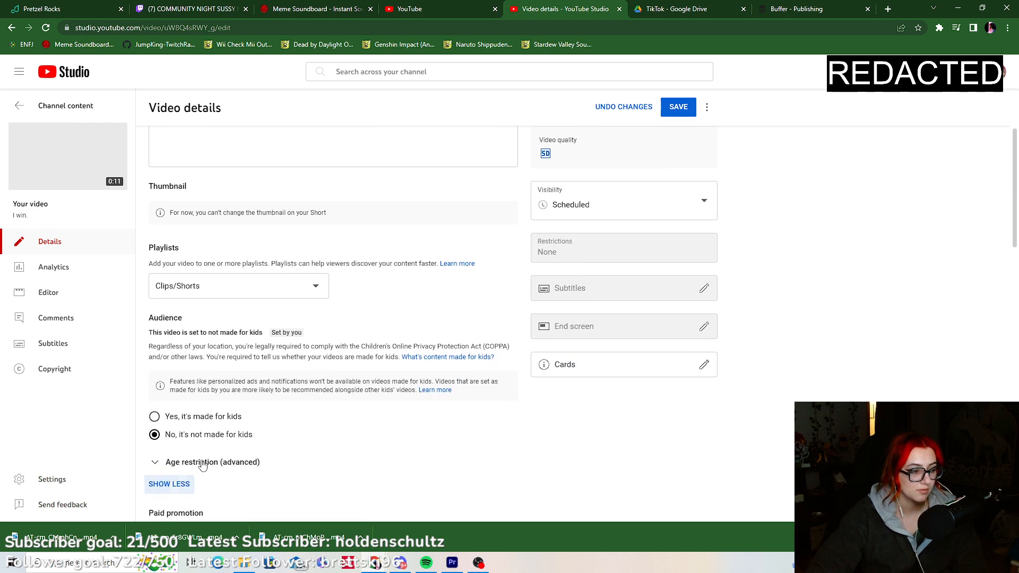
scroll(297, 342, "down", 7)
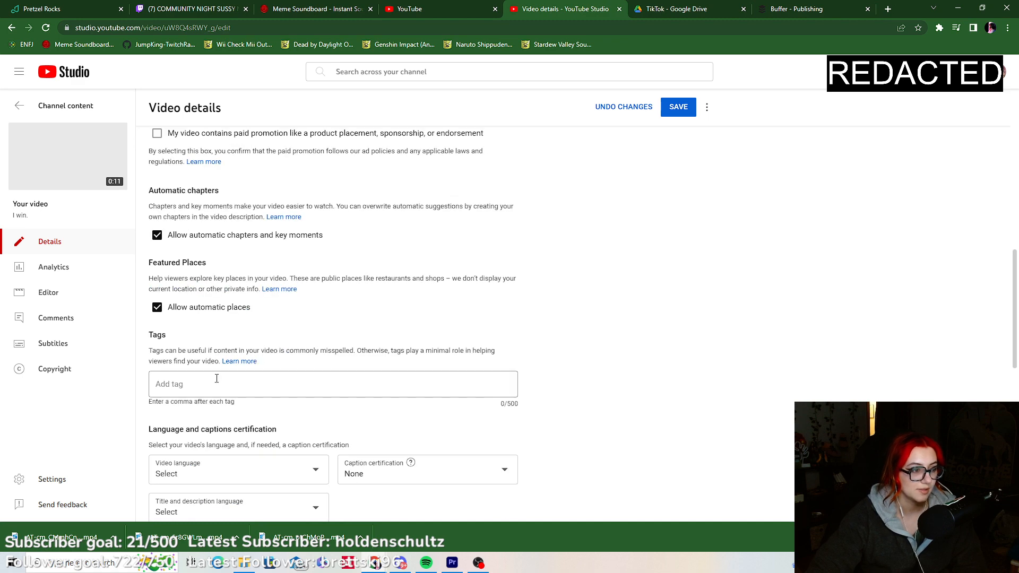
left_click(199, 382)
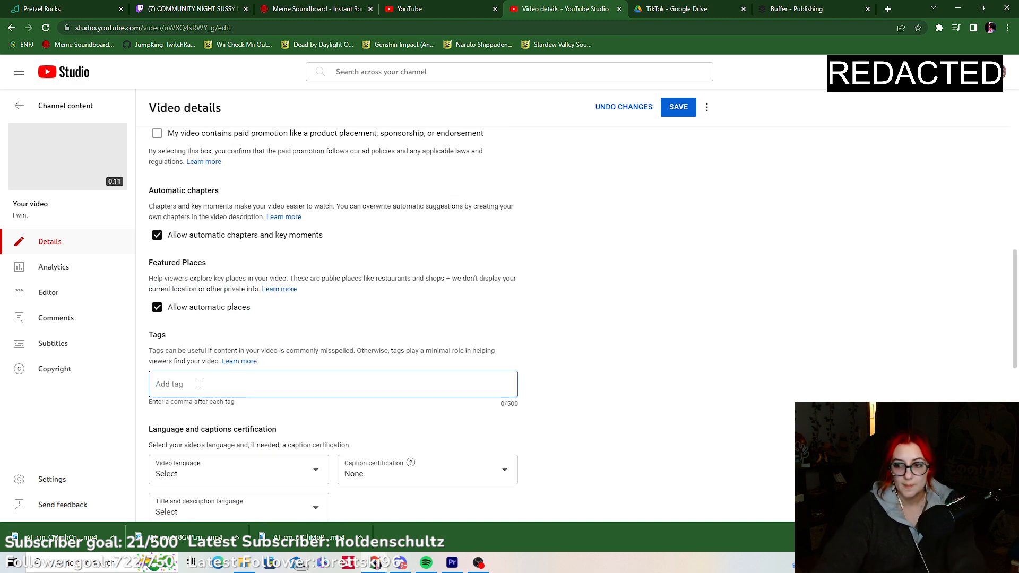
Move the "I win." Short's scheduled publish date to Mar 11, 2023.
scroll(531, 318, "up", 12)
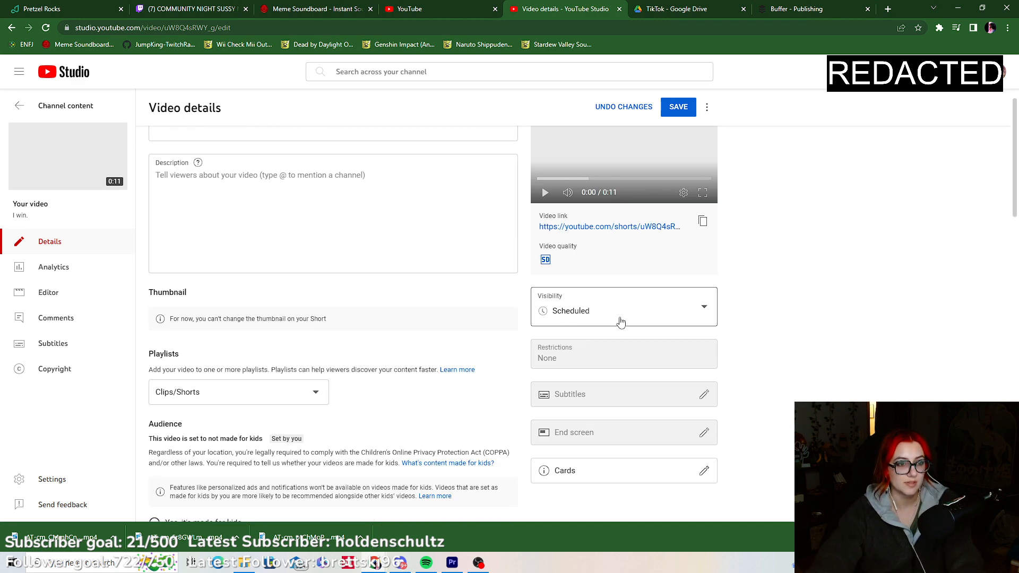
left_click(633, 318)
left_click(622, 372)
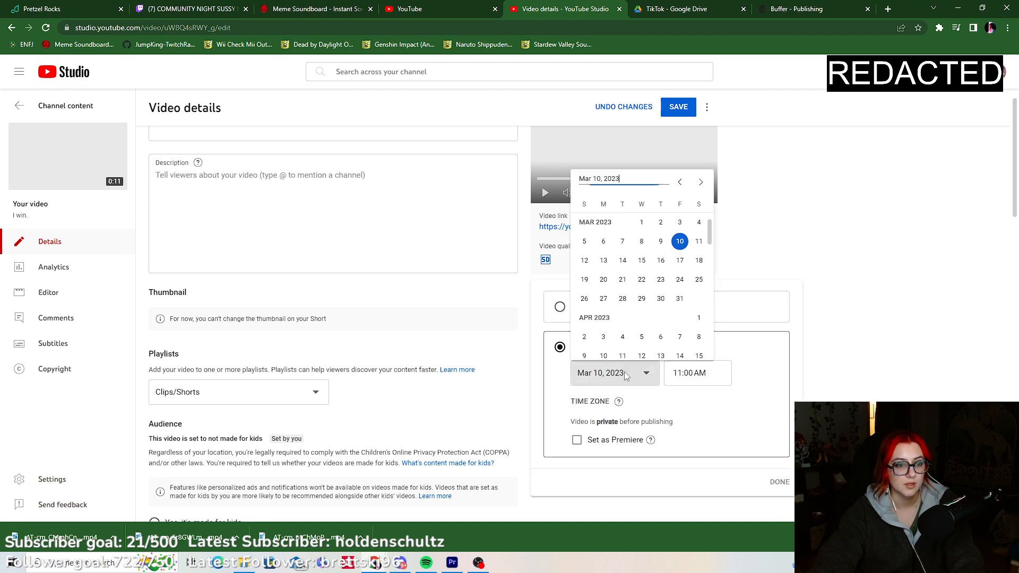
left_click(699, 242)
left_click(779, 482)
Add the tags streamer, twitch, clips, stream, among us, vent, imposter, hide, seek and theanimeathlete to the Short.
scroll(258, 339, "down", 8)
scroll(257, 338, "down", 2)
left_click(183, 327)
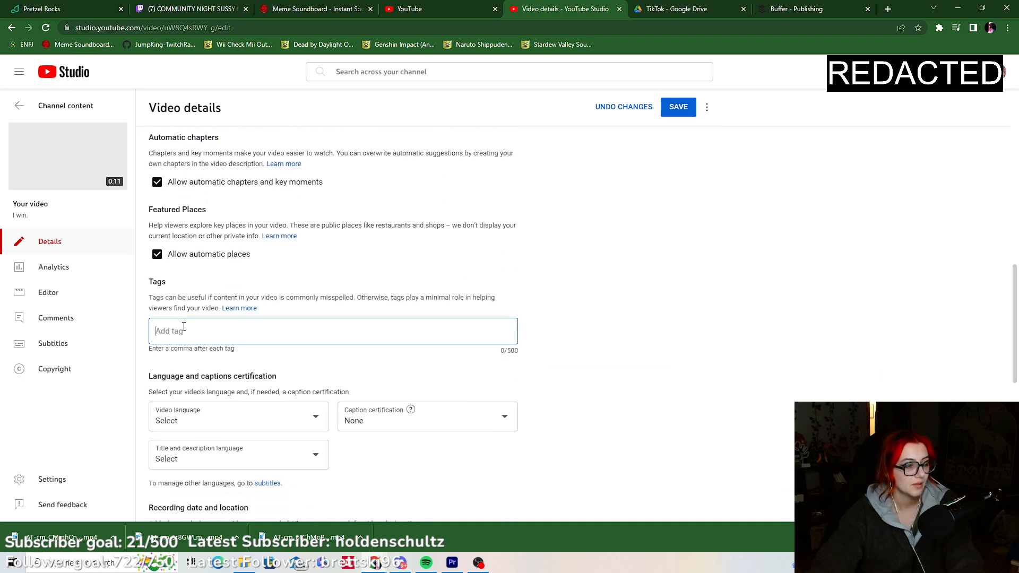
type("streamer")
key("Return")
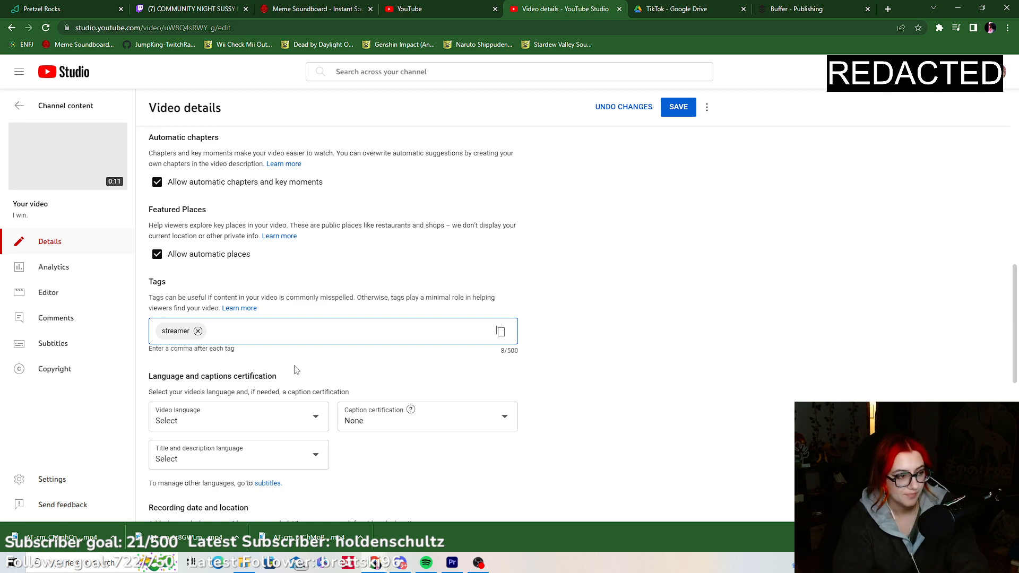
type("witch,clips,s")
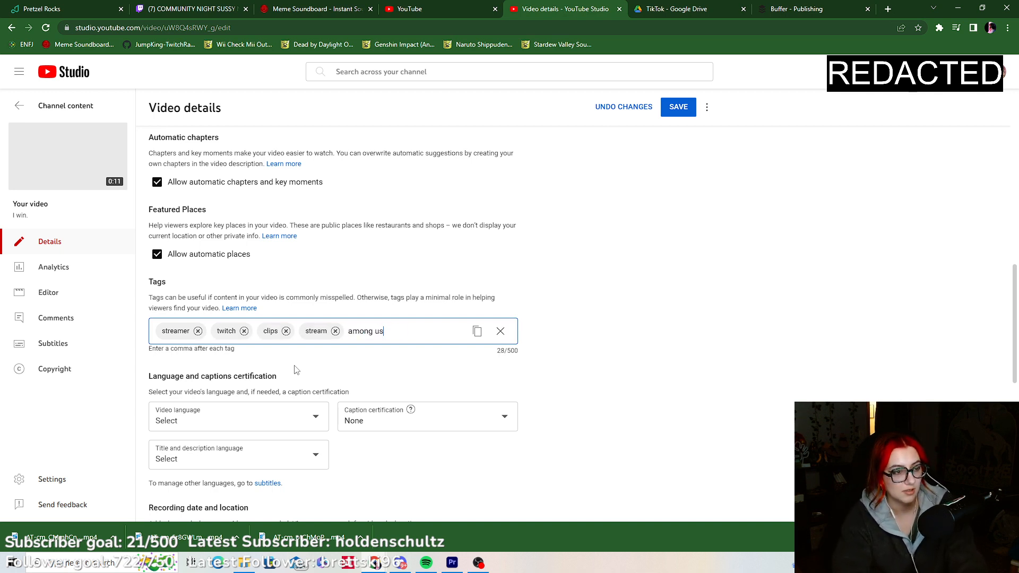
type("tream,among us,vent,imposte")
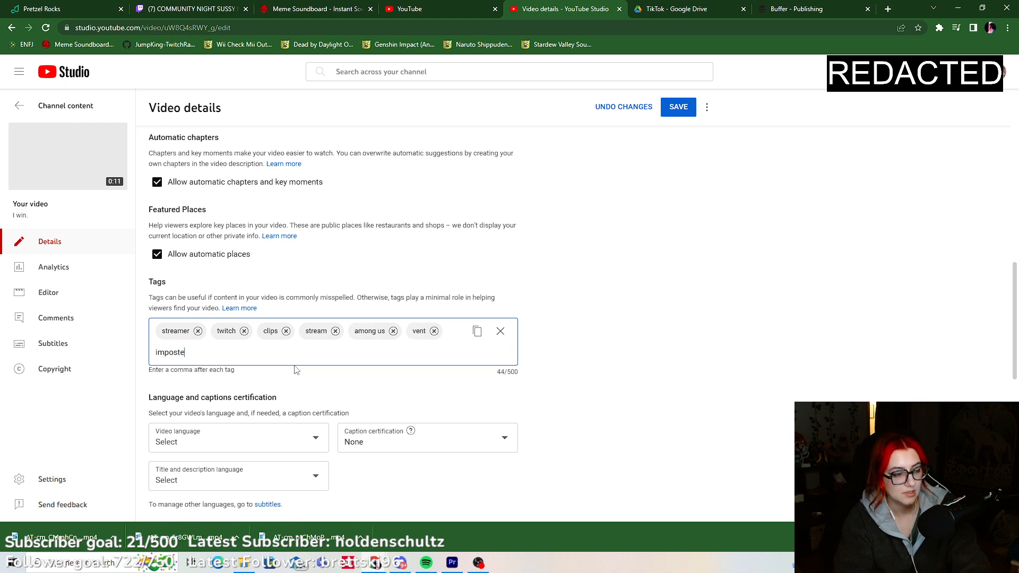
type("r,hide,seek,theanimea")
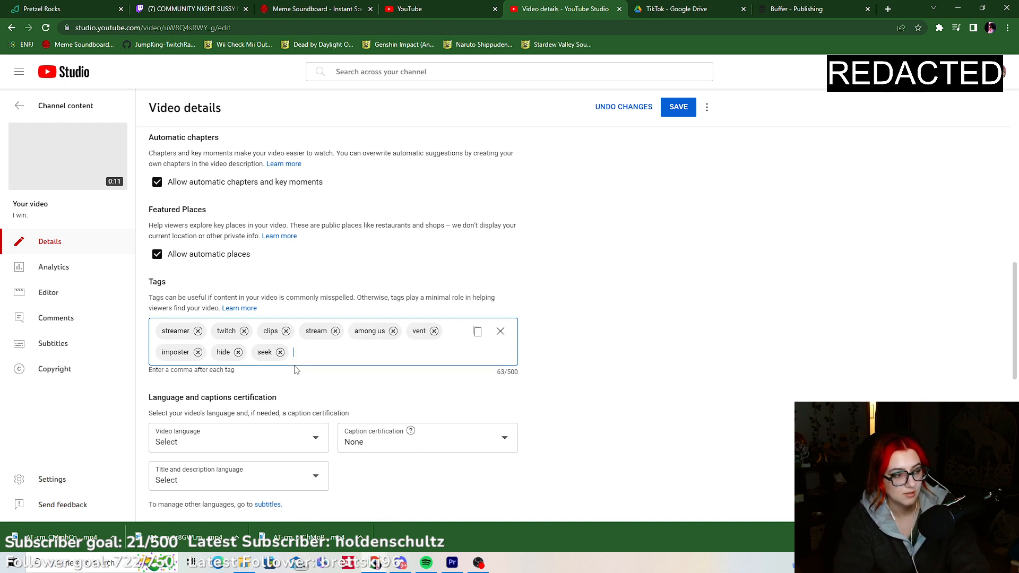
type("thlete,")
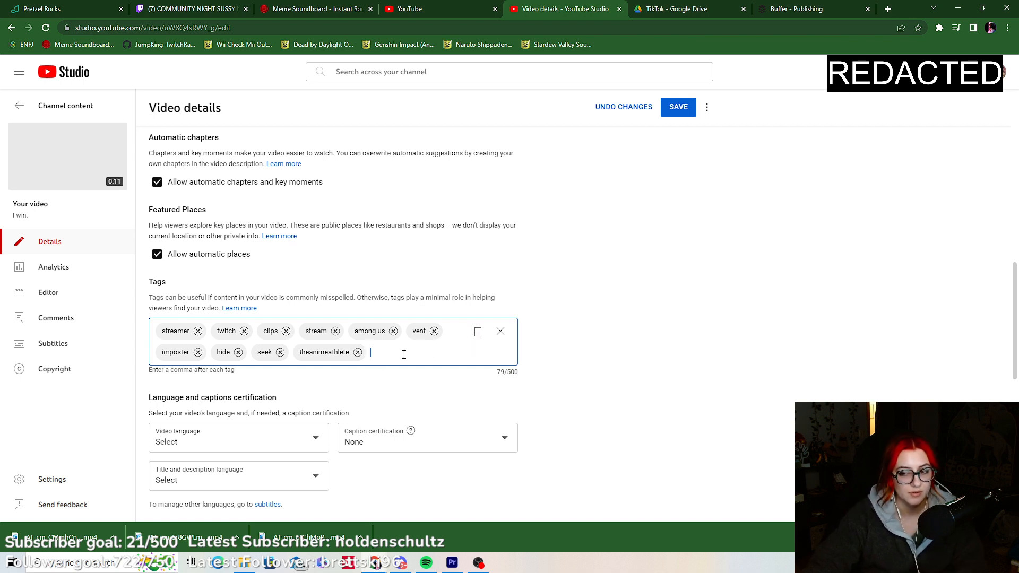
Set the Short's game title to Among Us under the Gaming category.
scroll(329, 395, "down", 6)
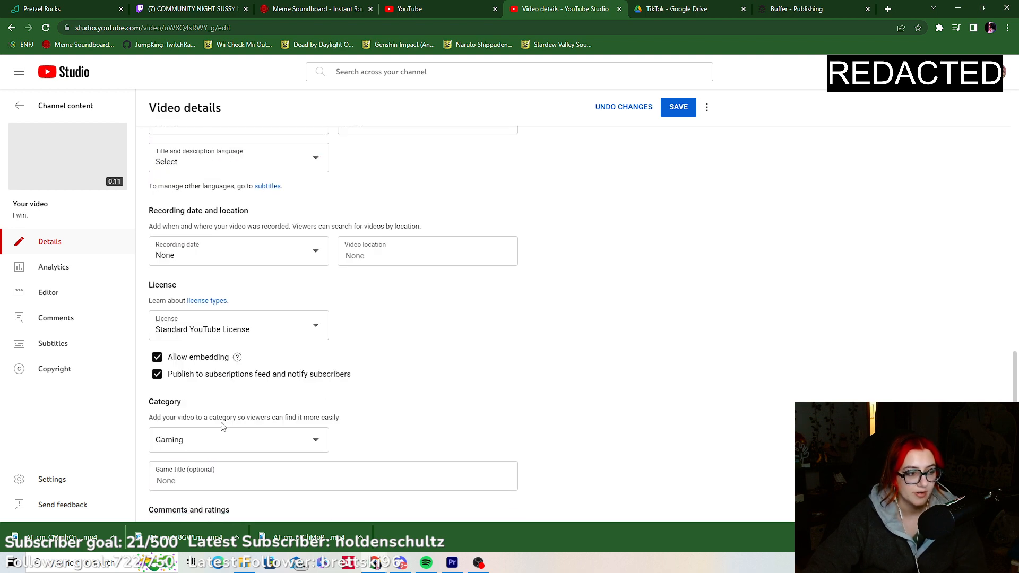
scroll(222, 421, "down", 1)
left_click(209, 430)
type("s")
key("BackSpace")
type("among us")
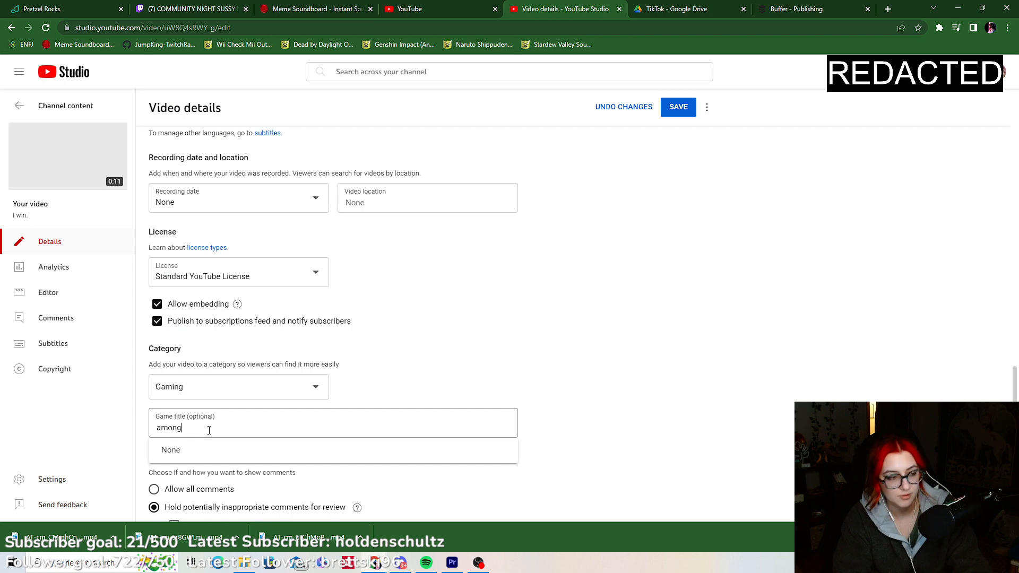
left_click(190, 94)
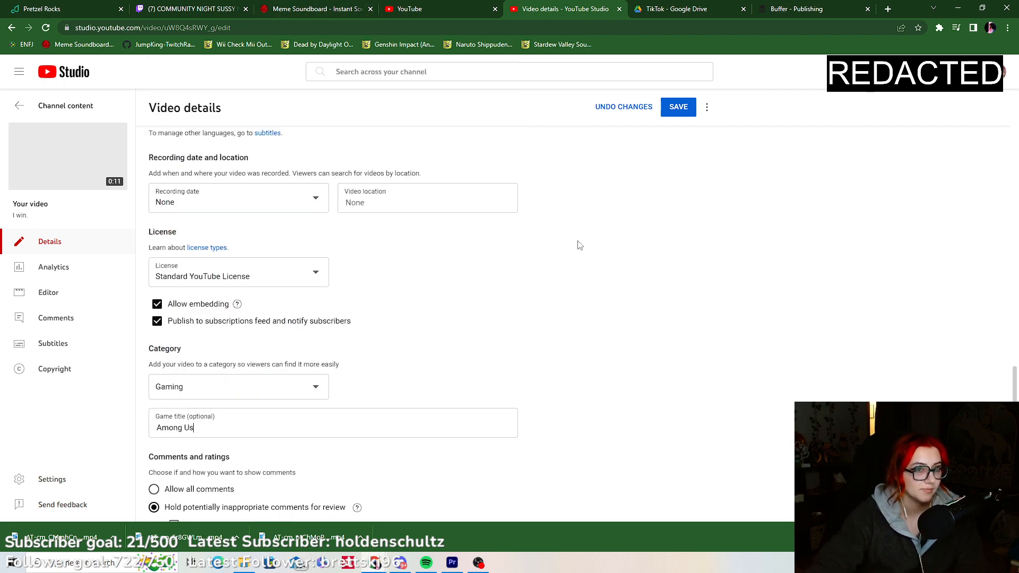
Save the changes to the "I win." Short's details and return to the channel content list.
scroll(614, 250, "up", 10)
left_click(675, 108)
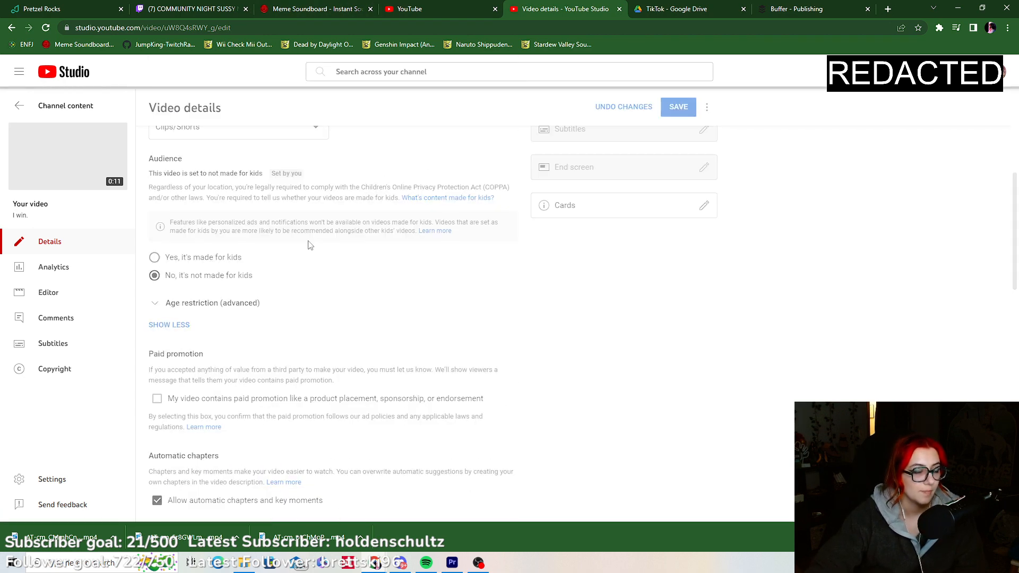
left_click(73, 108)
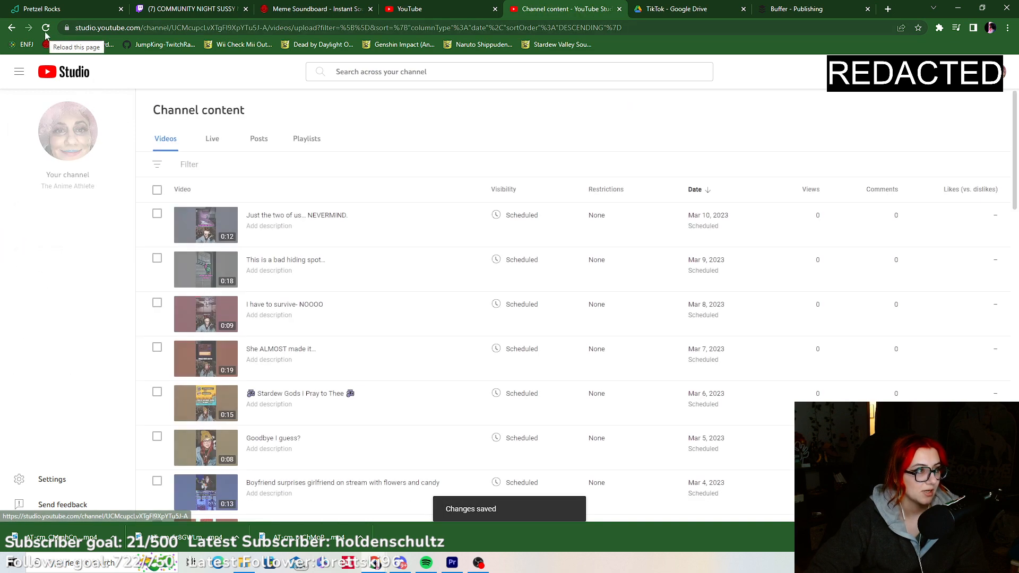